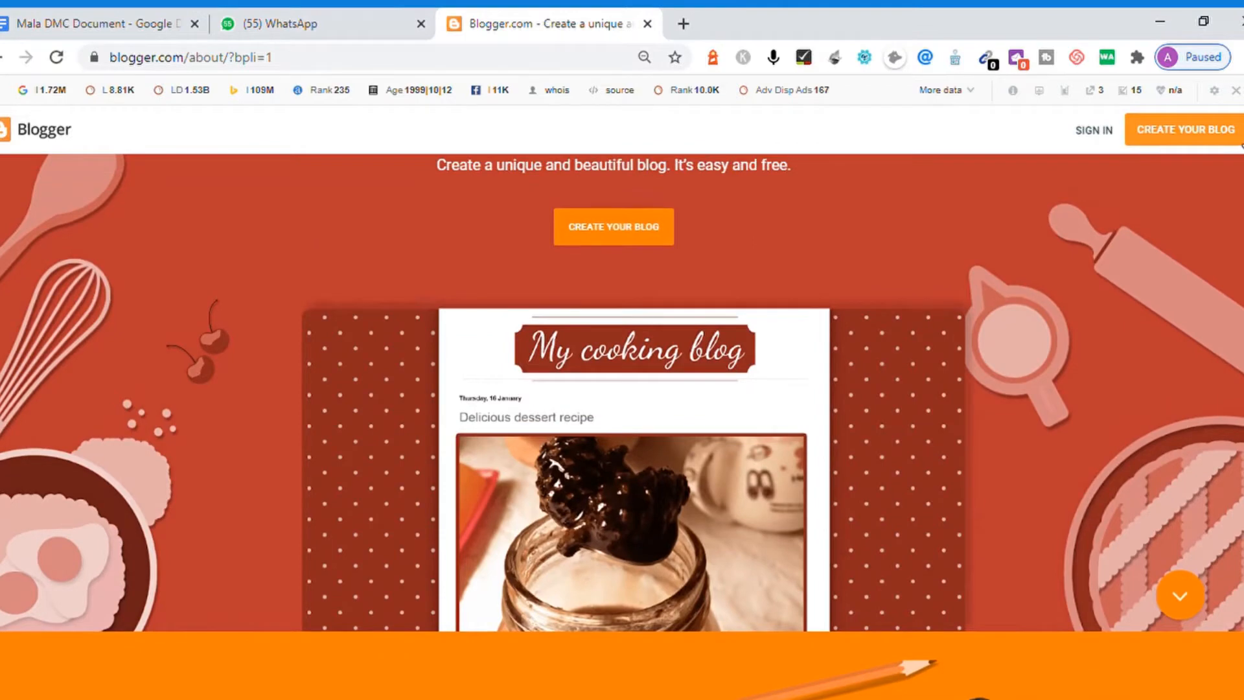
Sign in to Blogger with the first listed Google account and its password, and close the open Google Docs document
left_click(1238, 140)
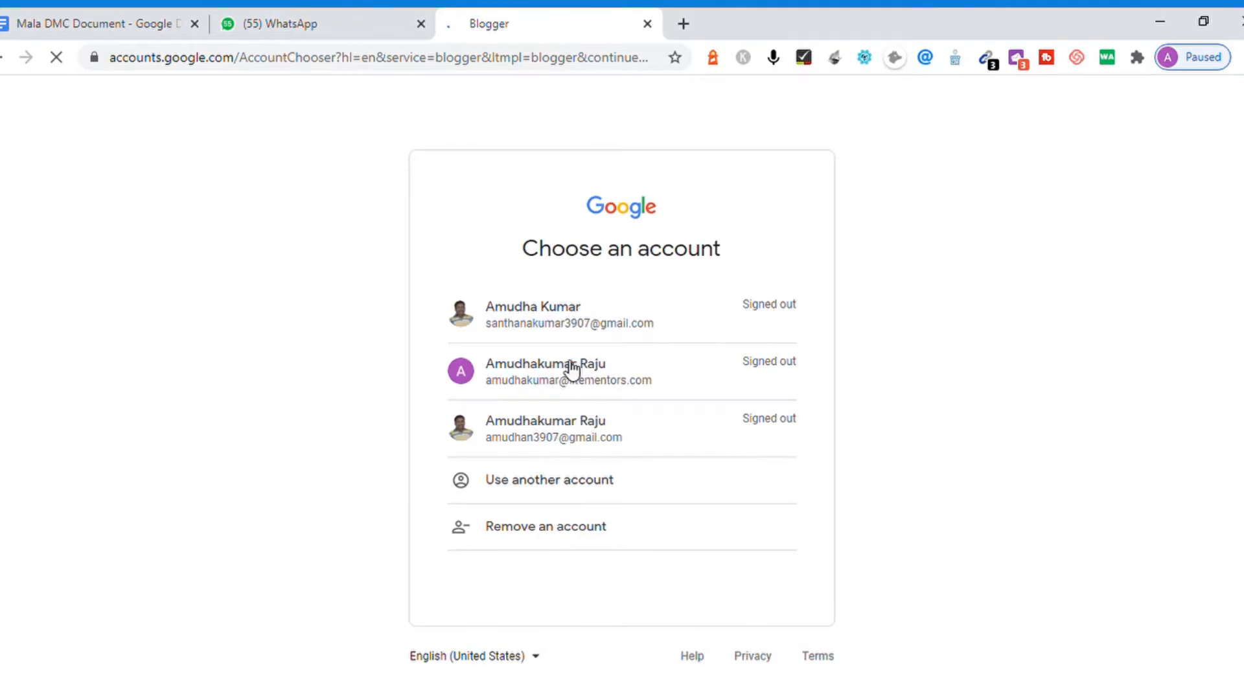
left_click(550, 334)
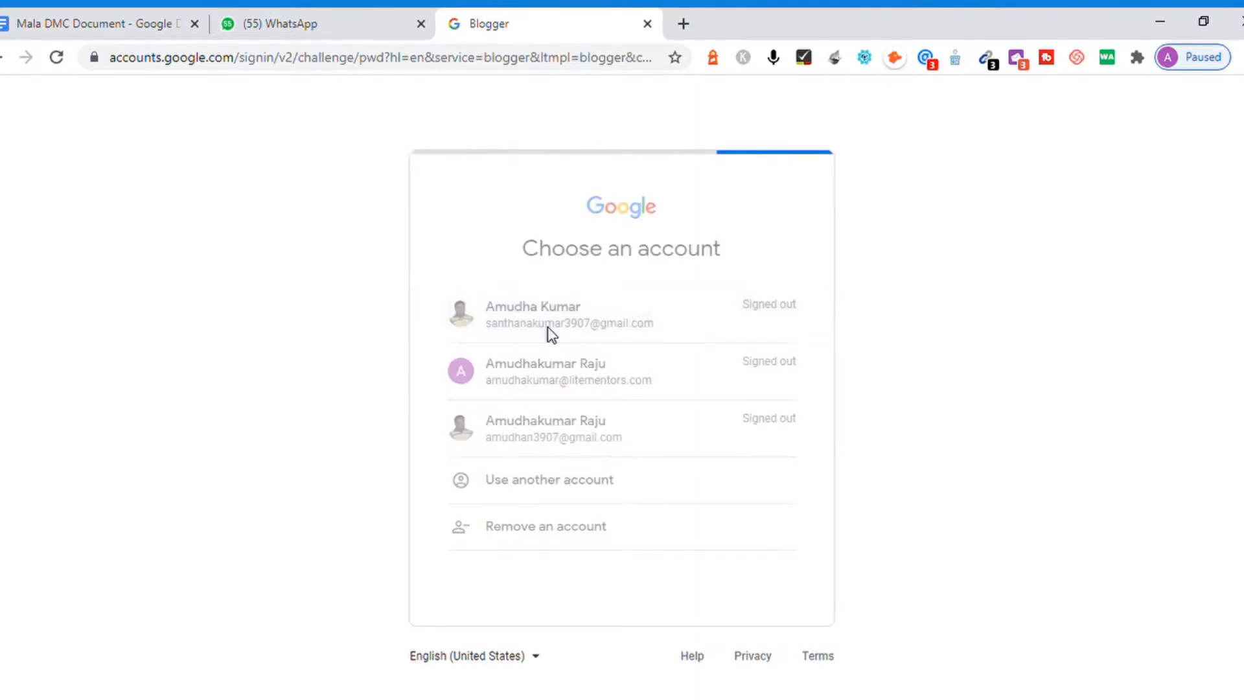
key("Return")
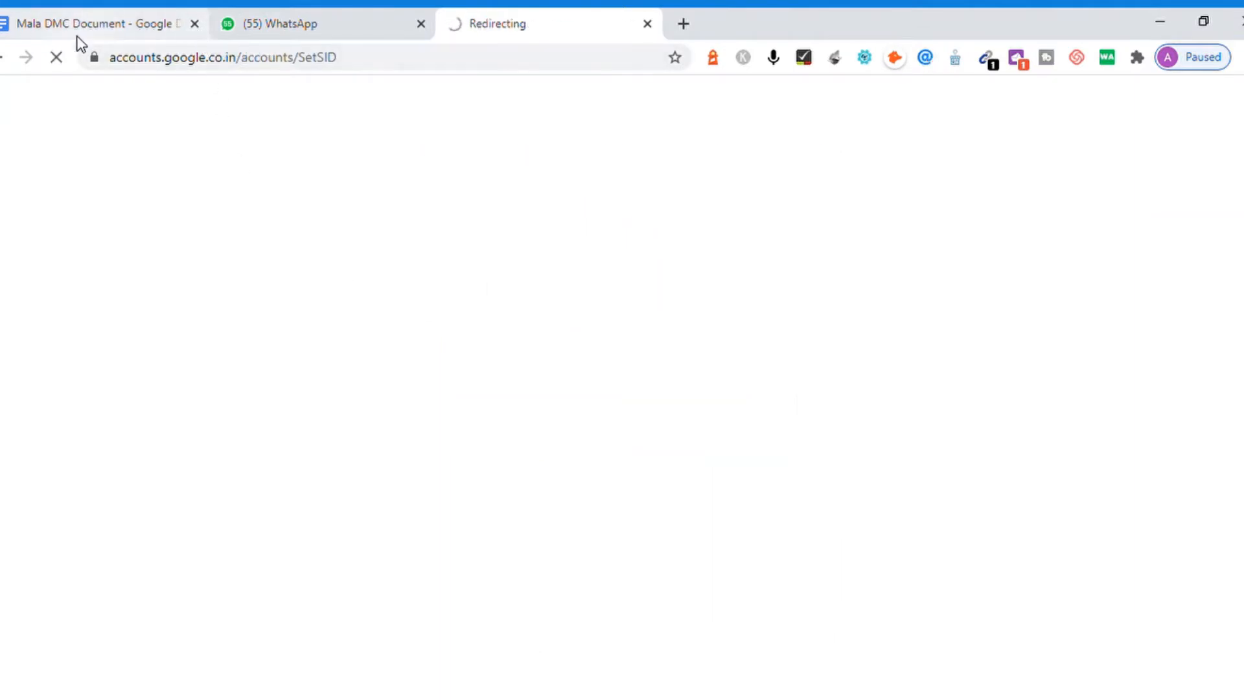
left_click(194, 24)
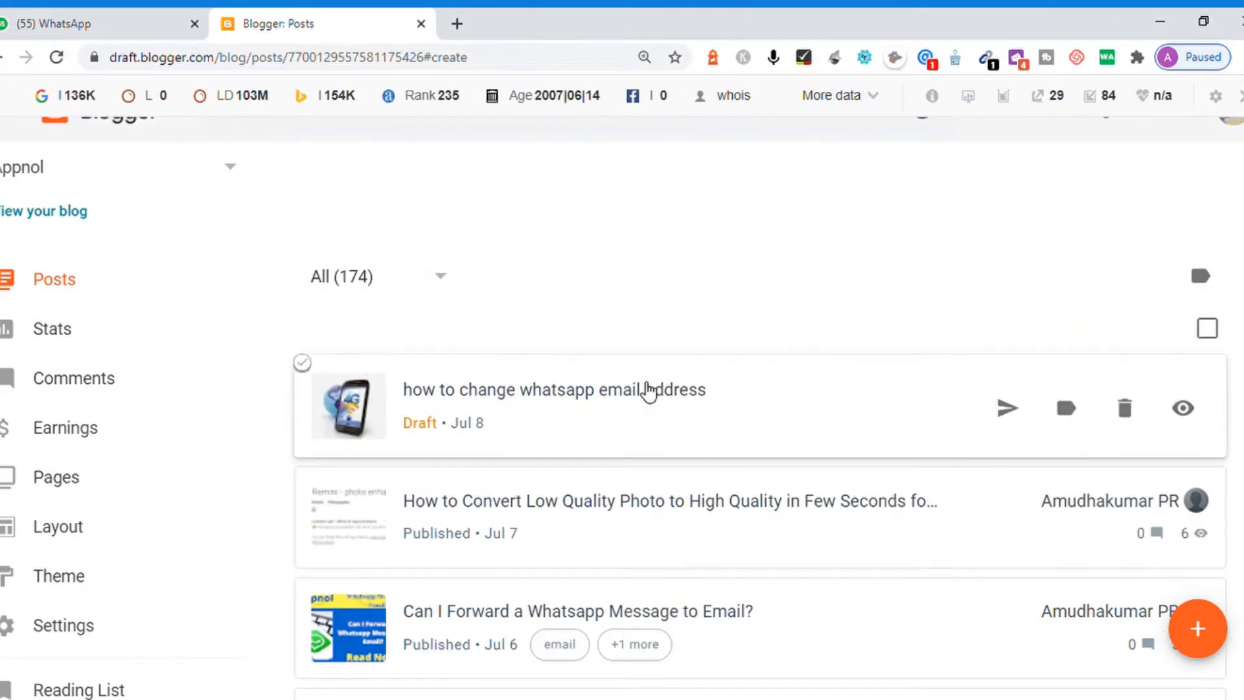
Open the draft post "how to change whatsapp email address" and capitalize "How" in its title
left_click(648, 390)
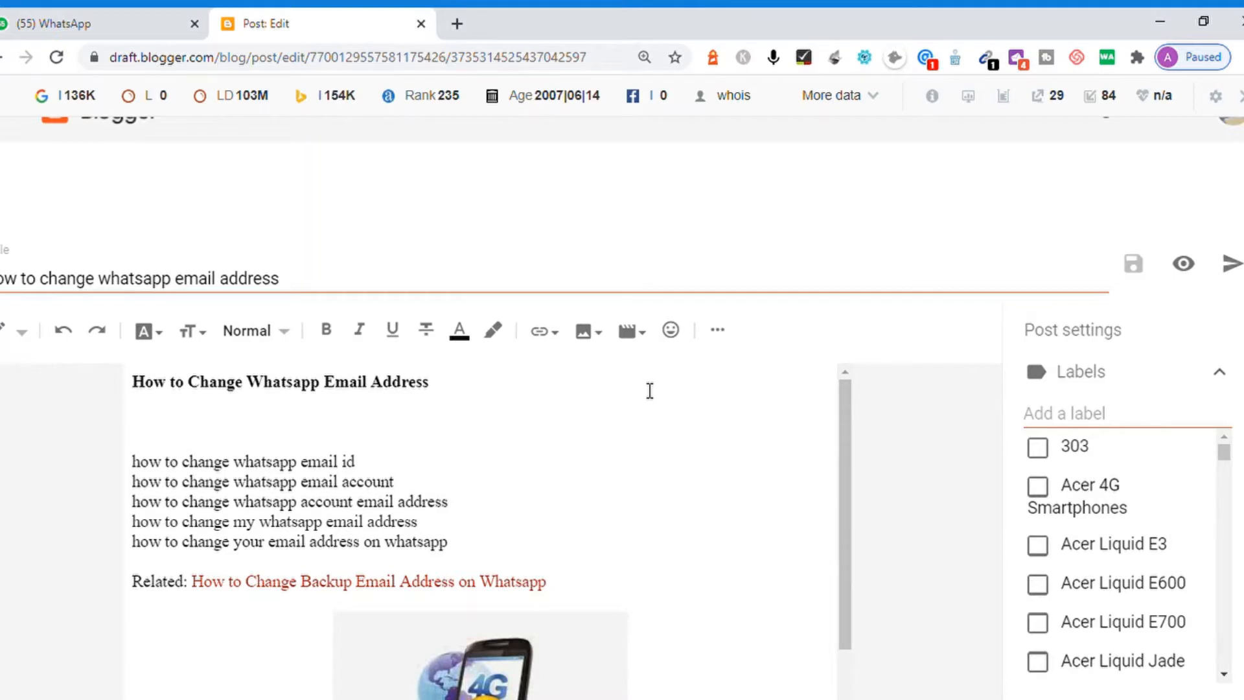
left_click(477, 280)
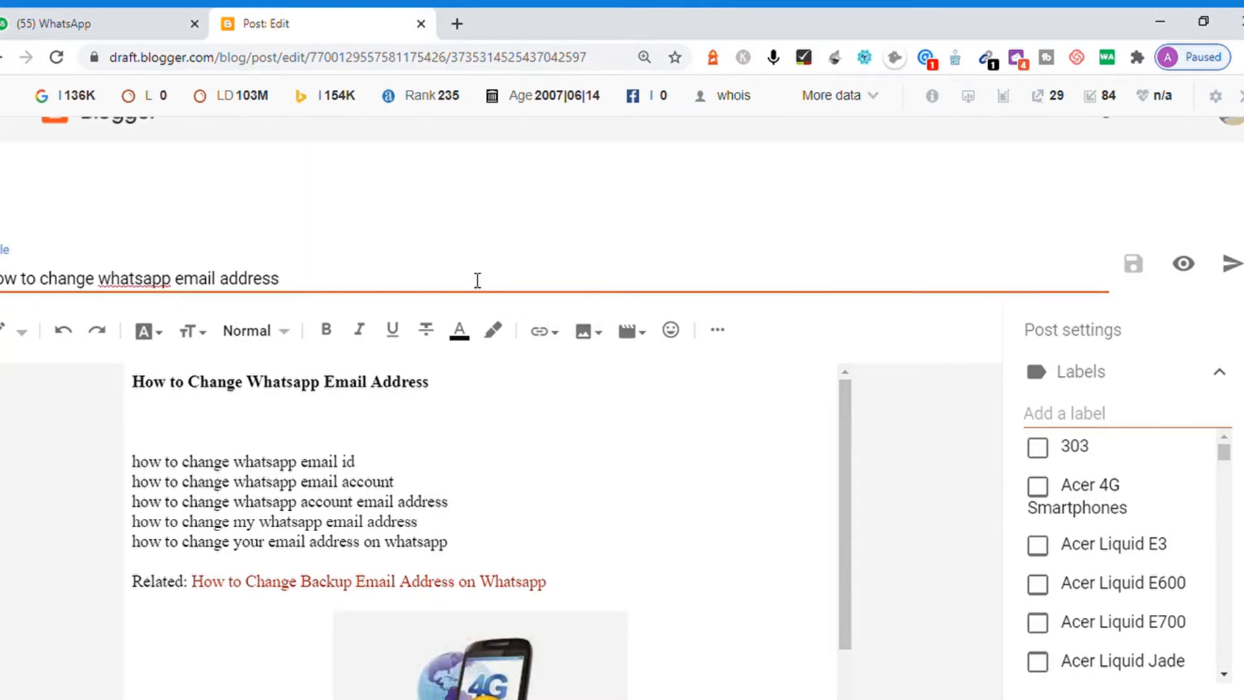
key("Delete")
type("H")
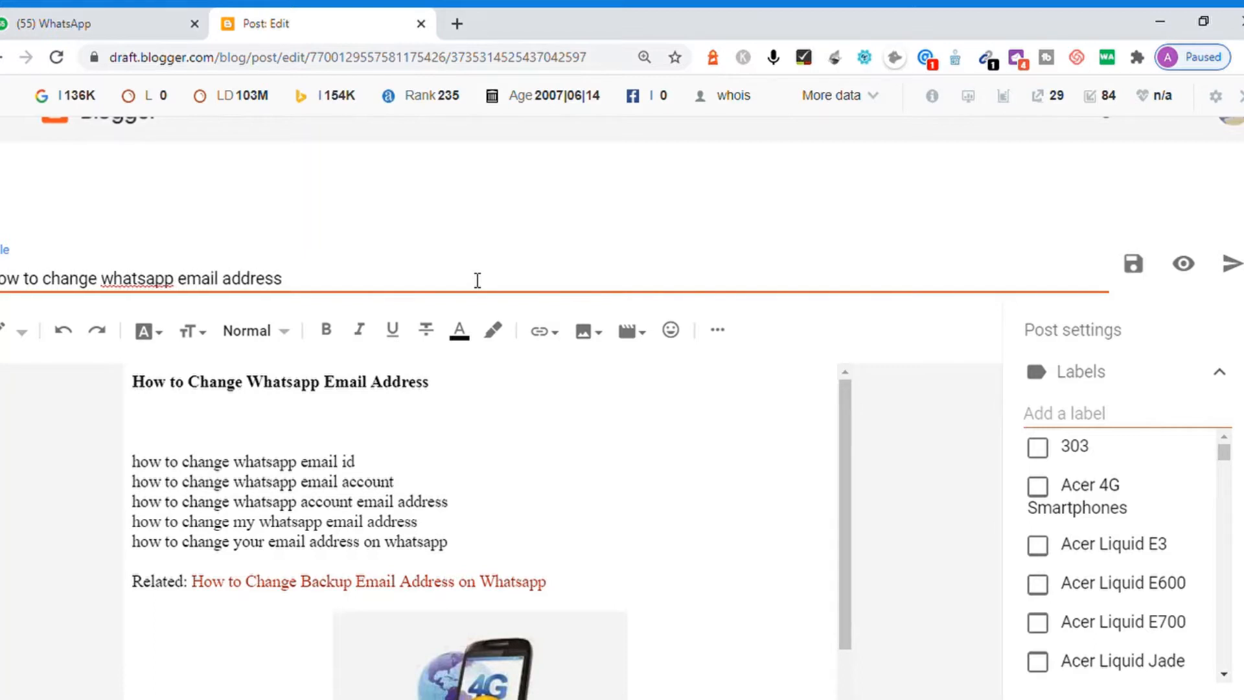
Capitalize the words "Change" and "Whatsapp" in the post title
key("Right")
key("Right")
key("Right")
key("Right")
key("Right")
key("Right")
key("BackSpace")
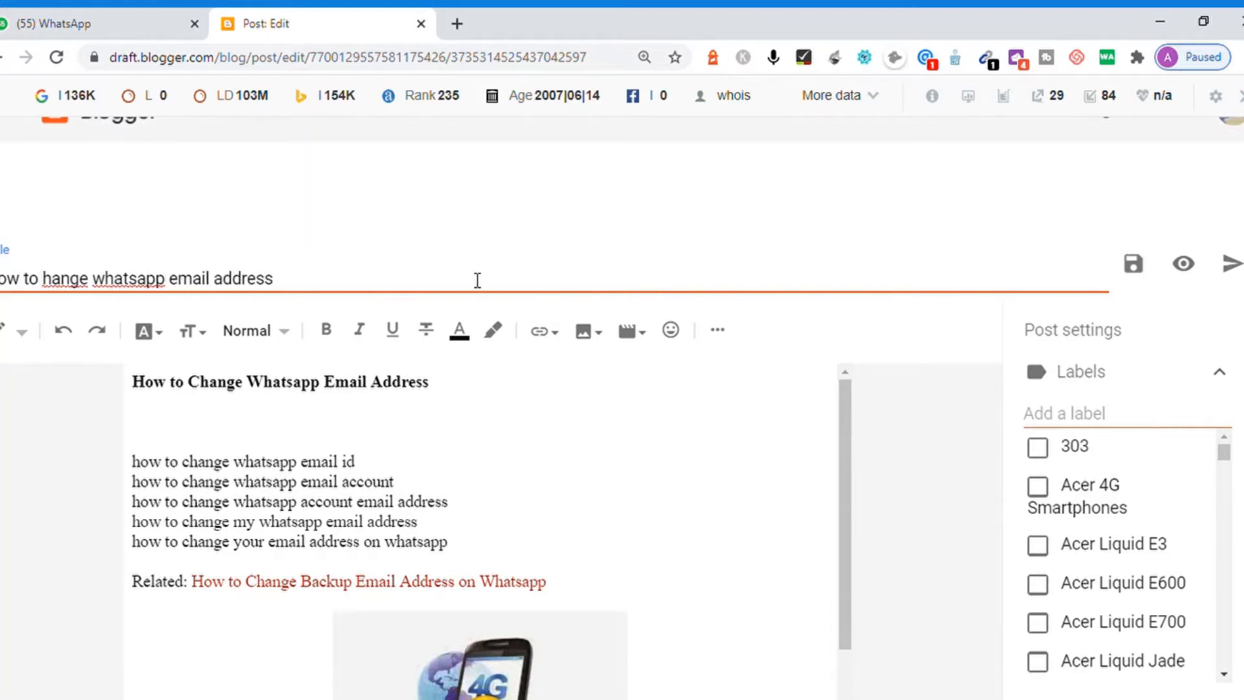
type("C")
key("Right")
key("Right")
key("Right")
key("Right")
key("Right")
key("Right")
key("Right")
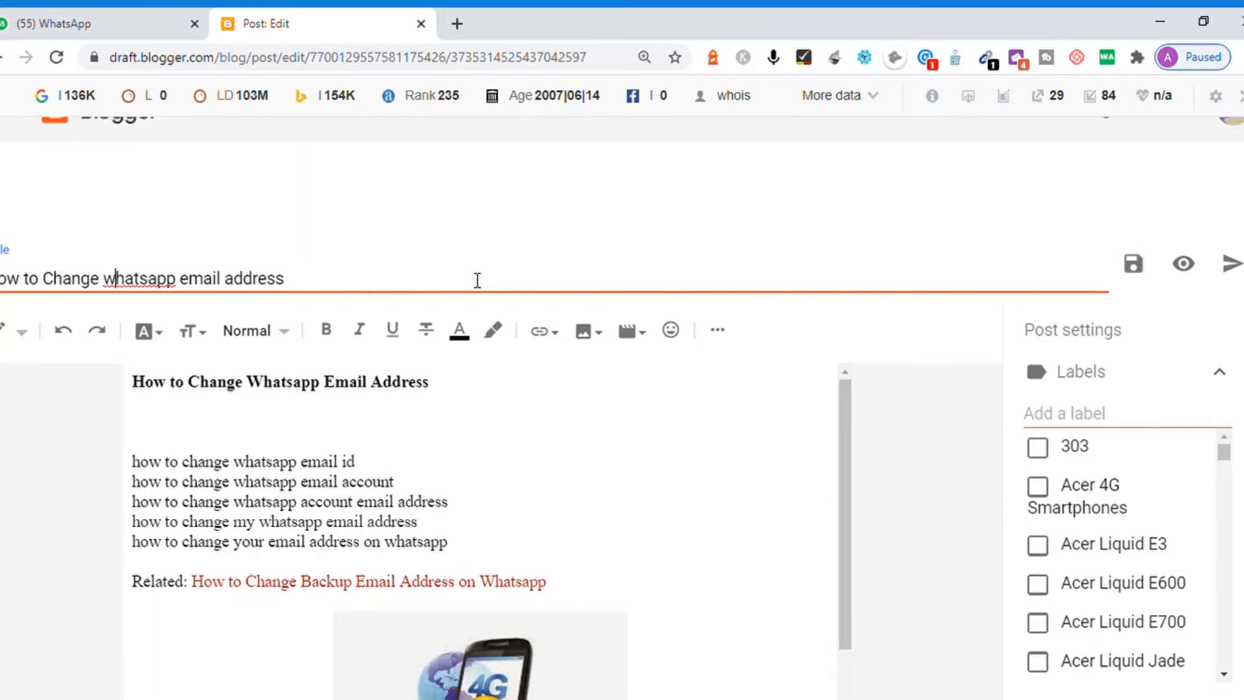
key("BackSpace")
type("W")
Capitalize the words "Email" and "Address" in the post title
key("Right")
key("Right")
key("Right")
key("Right")
key("Right")
key("Right")
key("Right")
key("Right")
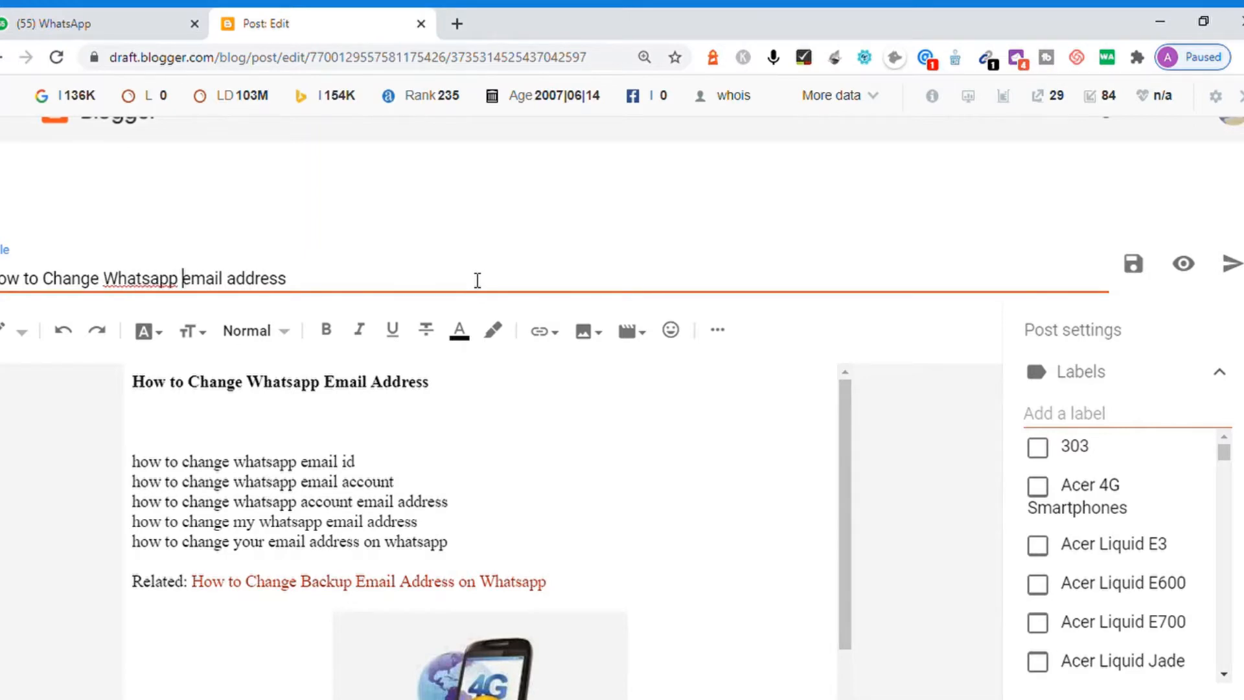
key("Right")
key("BackSpace")
type("E")
key("Right")
key("Right")
key("Right")
key("Right")
key("Right")
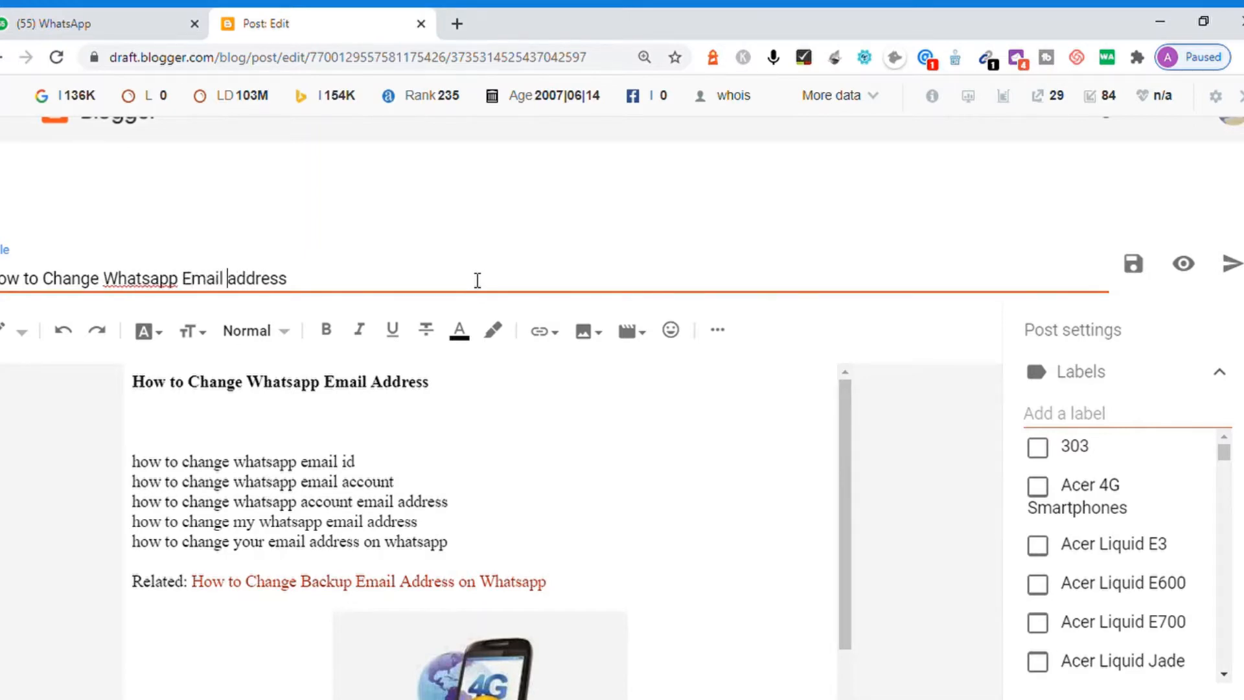
key("Right")
key("BackSpace")
type("A")
Add a question mark at the end of the post title
left_click(406, 561)
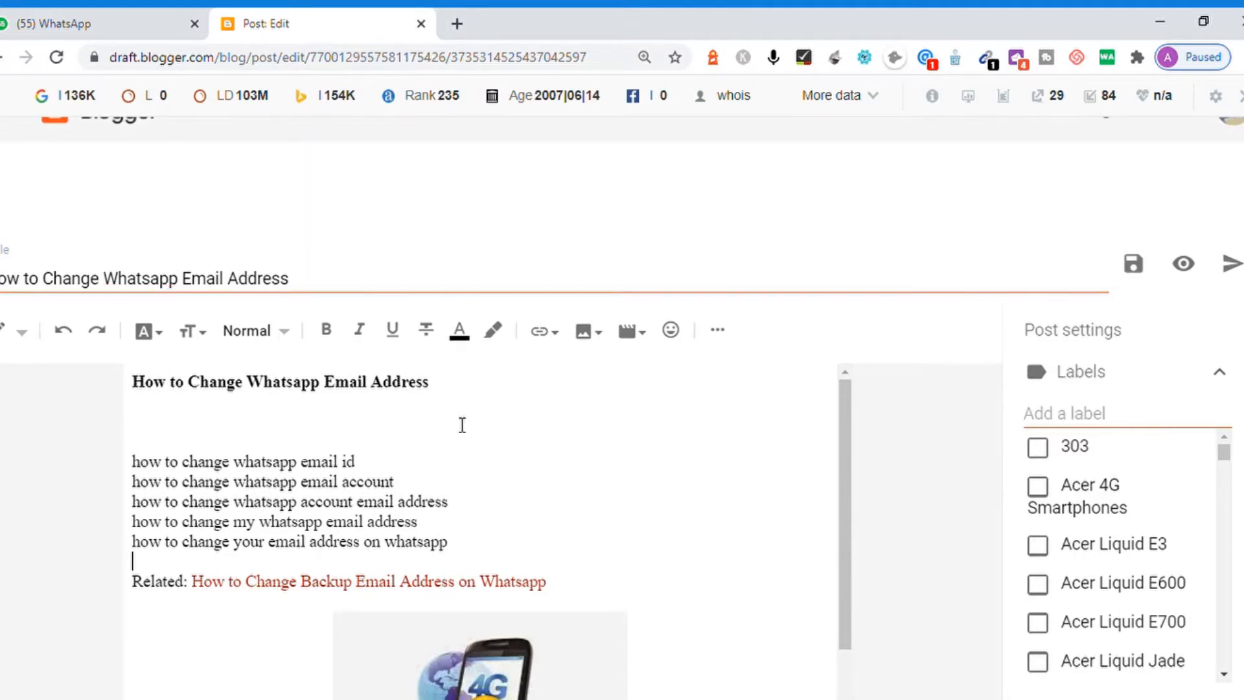
left_click(365, 280)
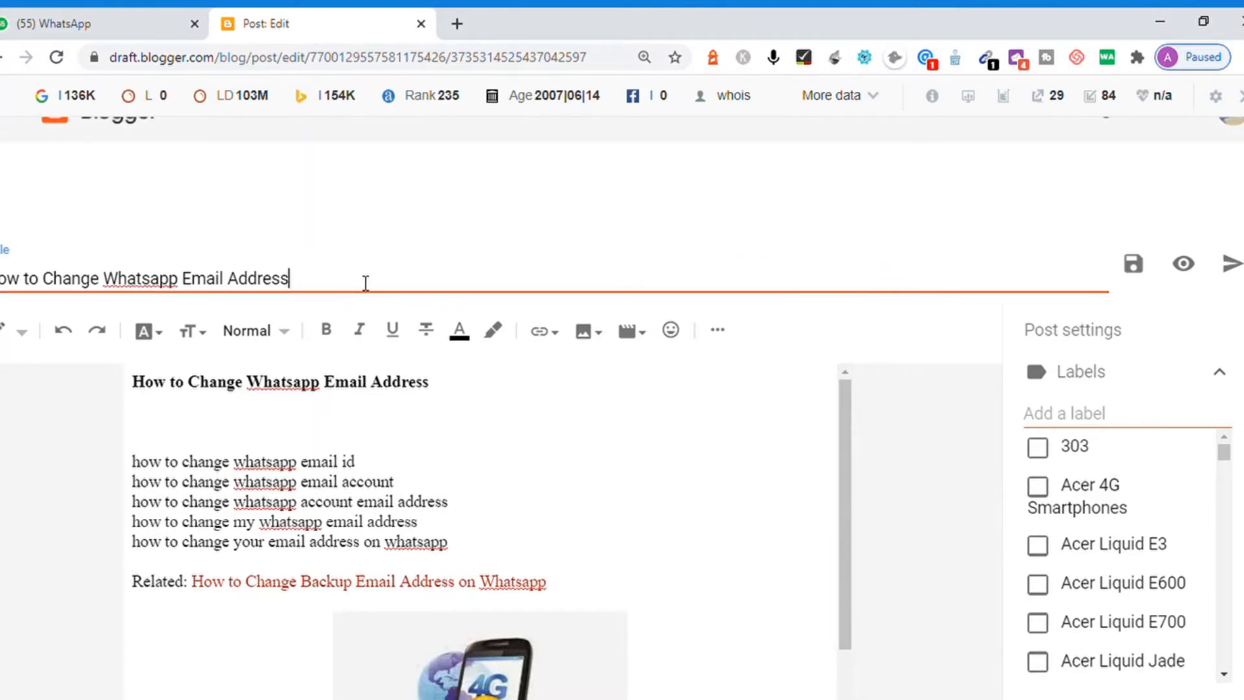
type("?")
Copy the title without its question mark and search Google for "How to Change Whatsapp Email Address" in a new tab
key("Left")
key("shift+Home")
key("ctrl+c")
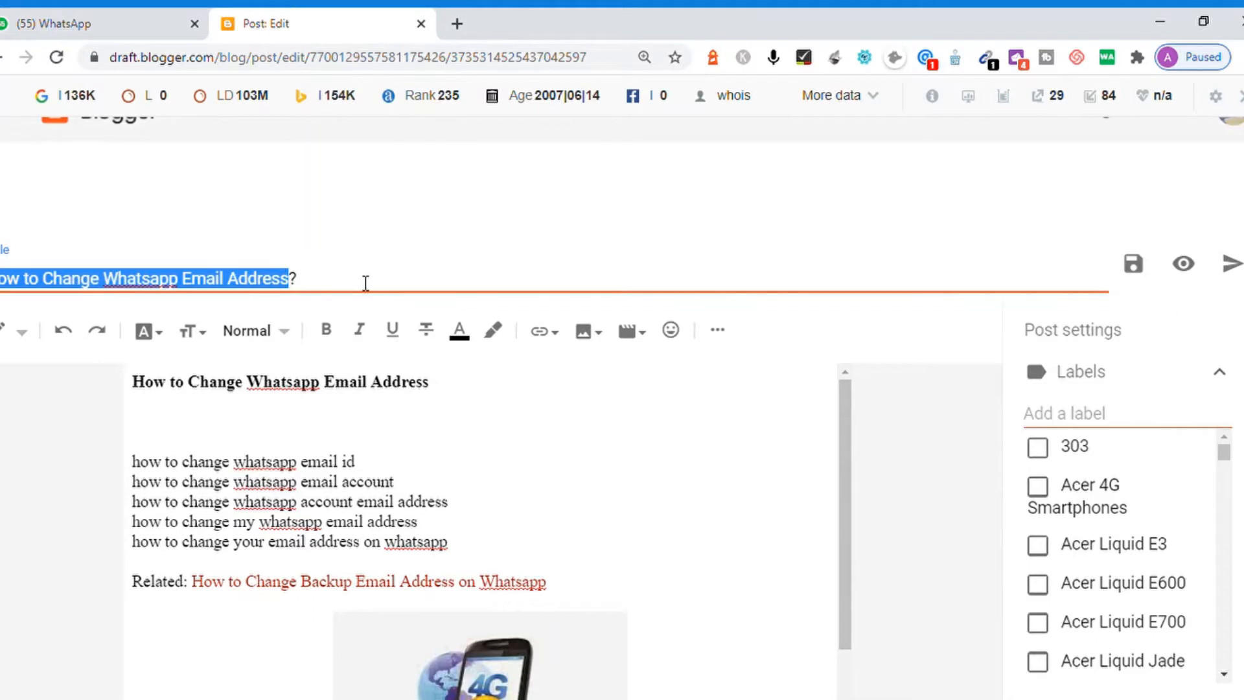
left_click(457, 23)
key("ctrl+v")
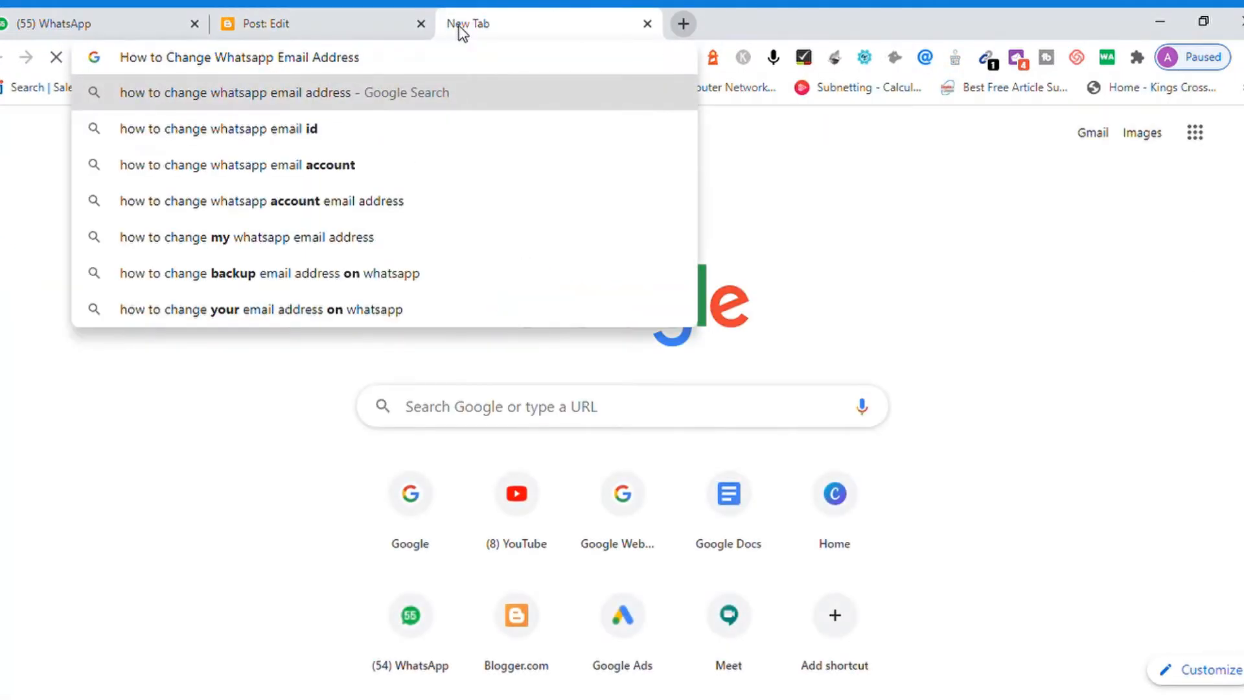
key("Return")
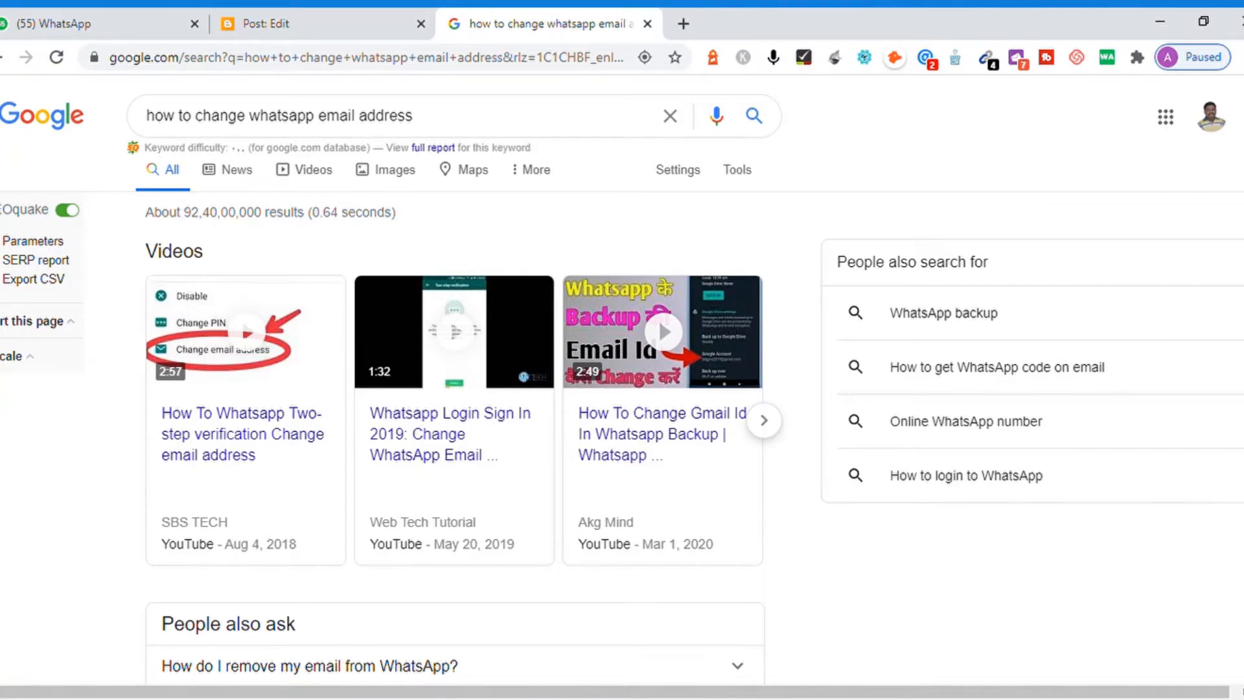
Open the first two organic search results, from Quora and howtochatonline.net, in separate background tabs
scroll(454, 388, "down", 10)
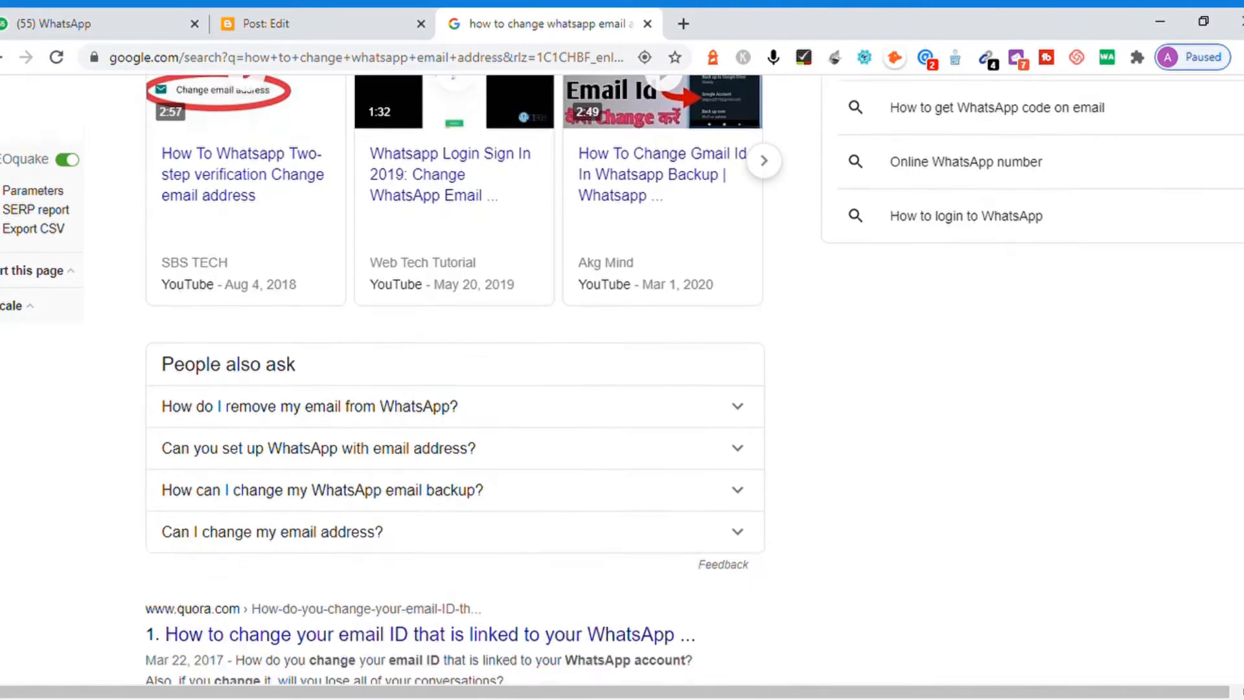
scroll(453, 412, "down", 1)
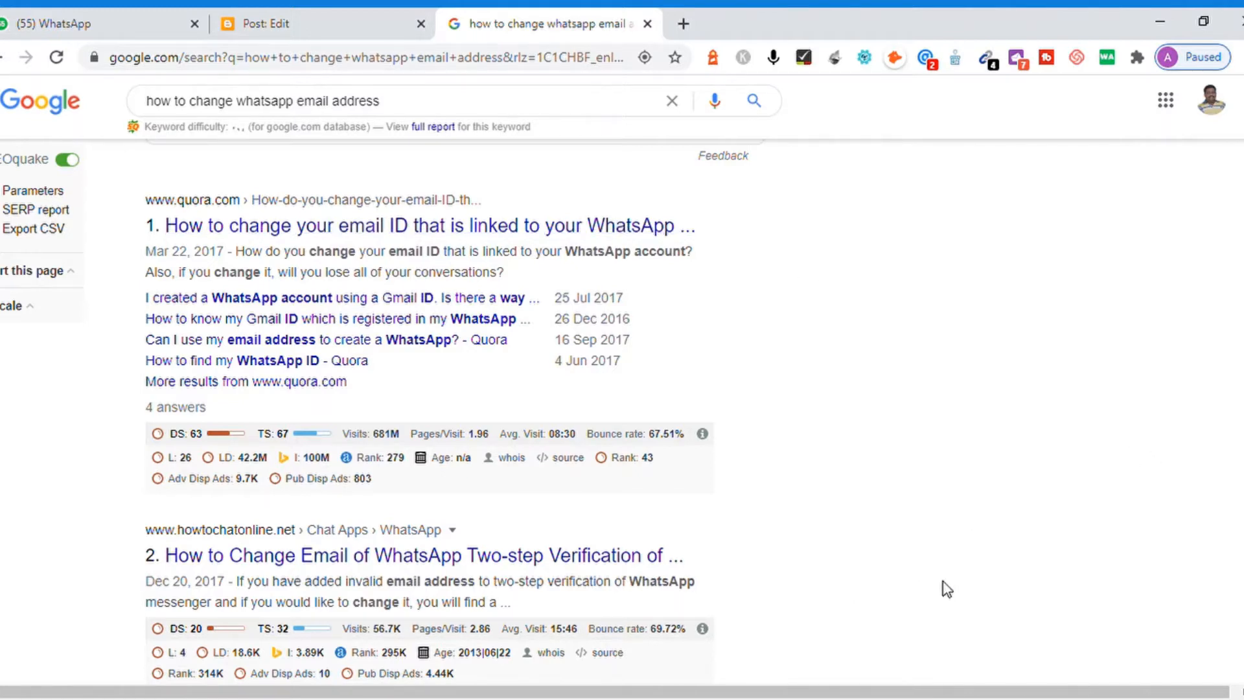
left_click(665, 238, "ctrl")
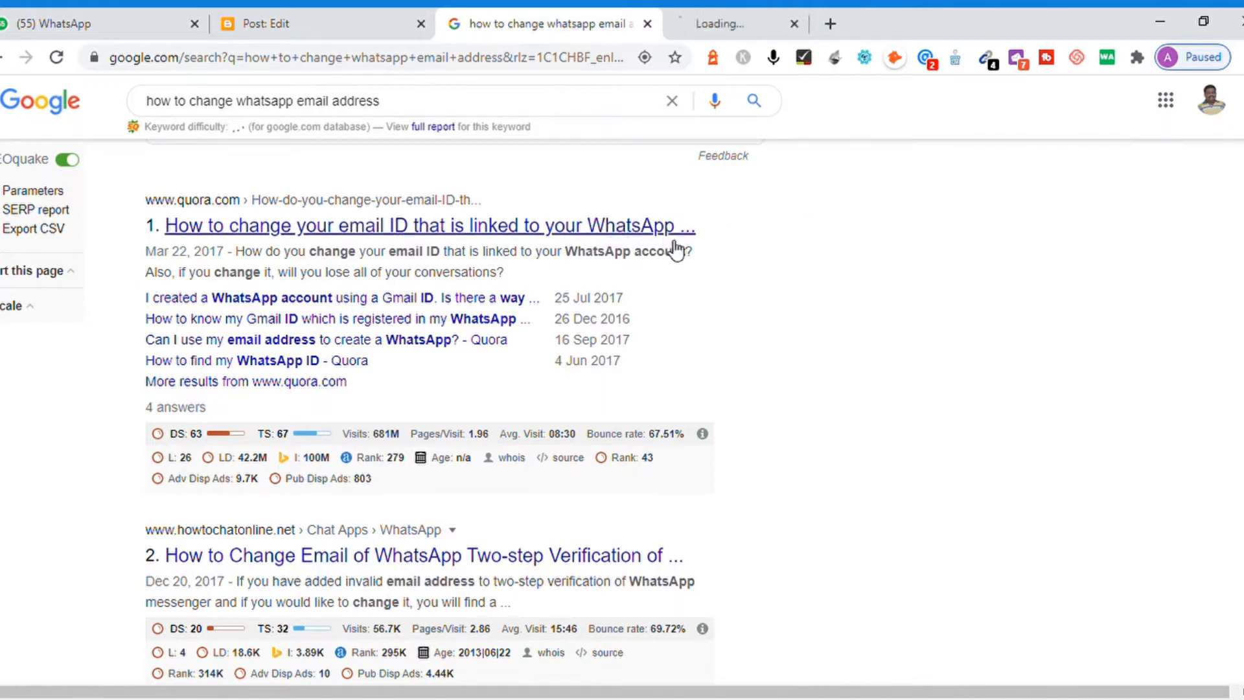
left_click(513, 559, "ctrl")
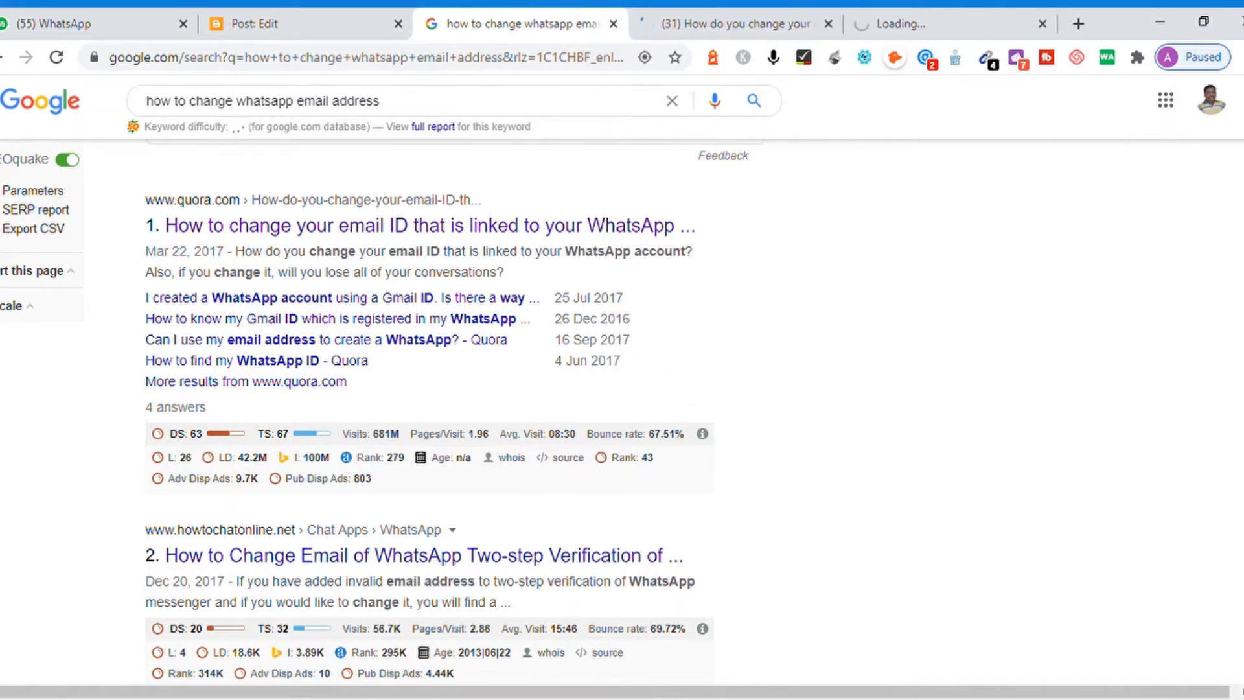
Look through the remaining organic search results, from the third down to the sixth, and their SEO metrics
scroll(428, 415, "down", 3)
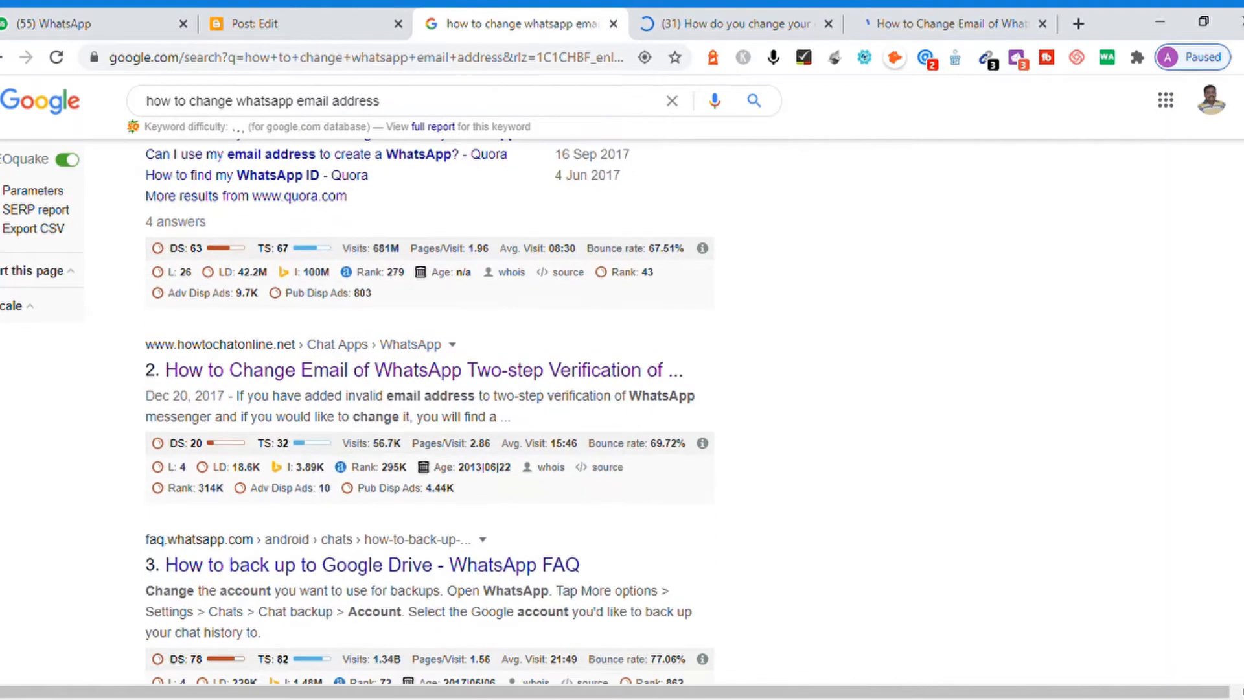
scroll(427, 415, "down", 2)
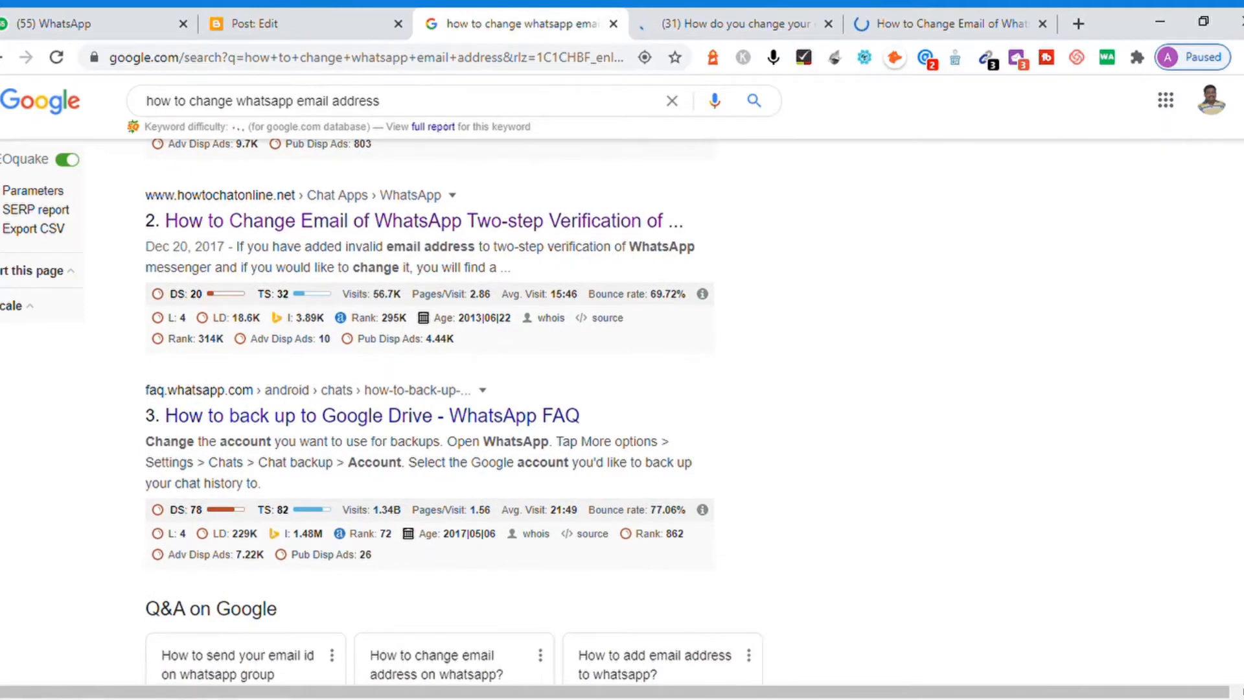
scroll(427, 414, "down", 3)
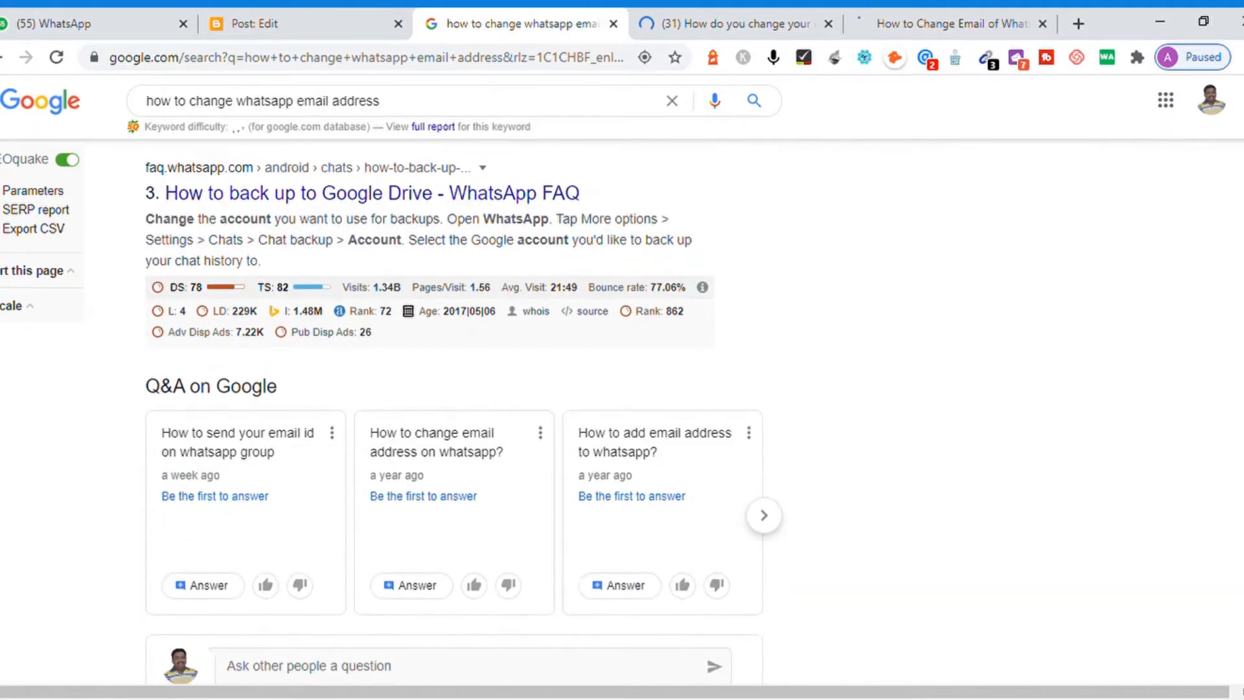
scroll(427, 414, "down", 8)
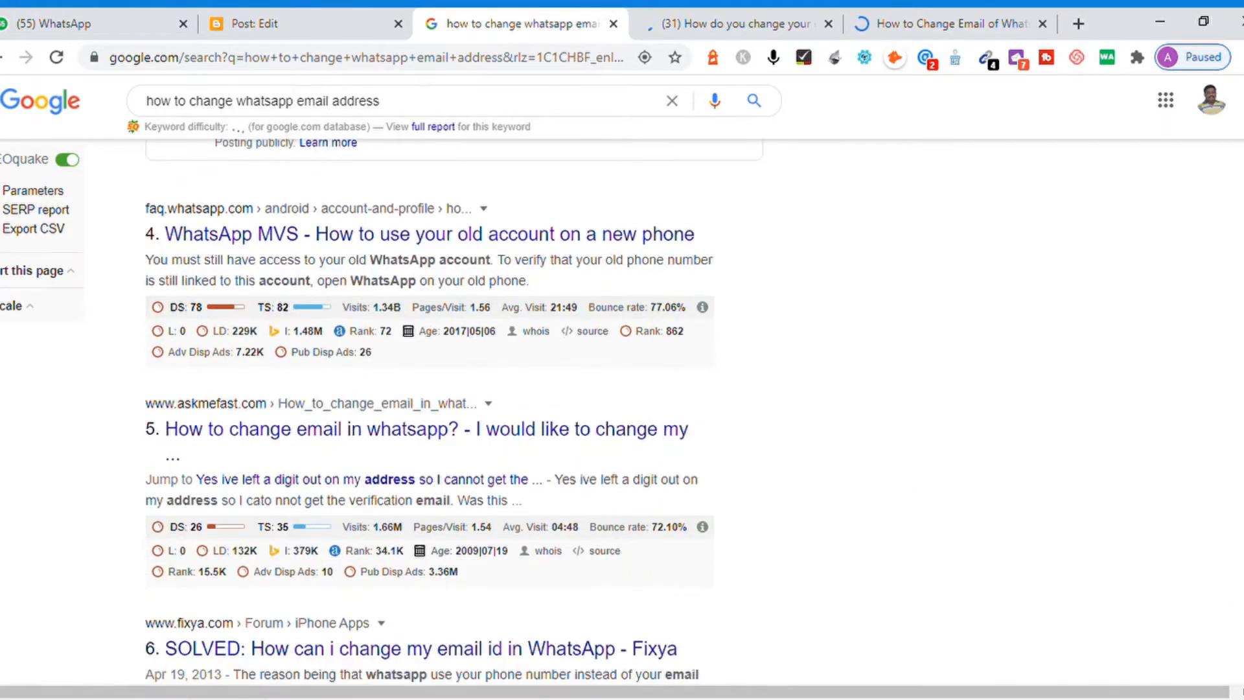
scroll(427, 414, "down", 1)
scroll(428, 414, "down", 2)
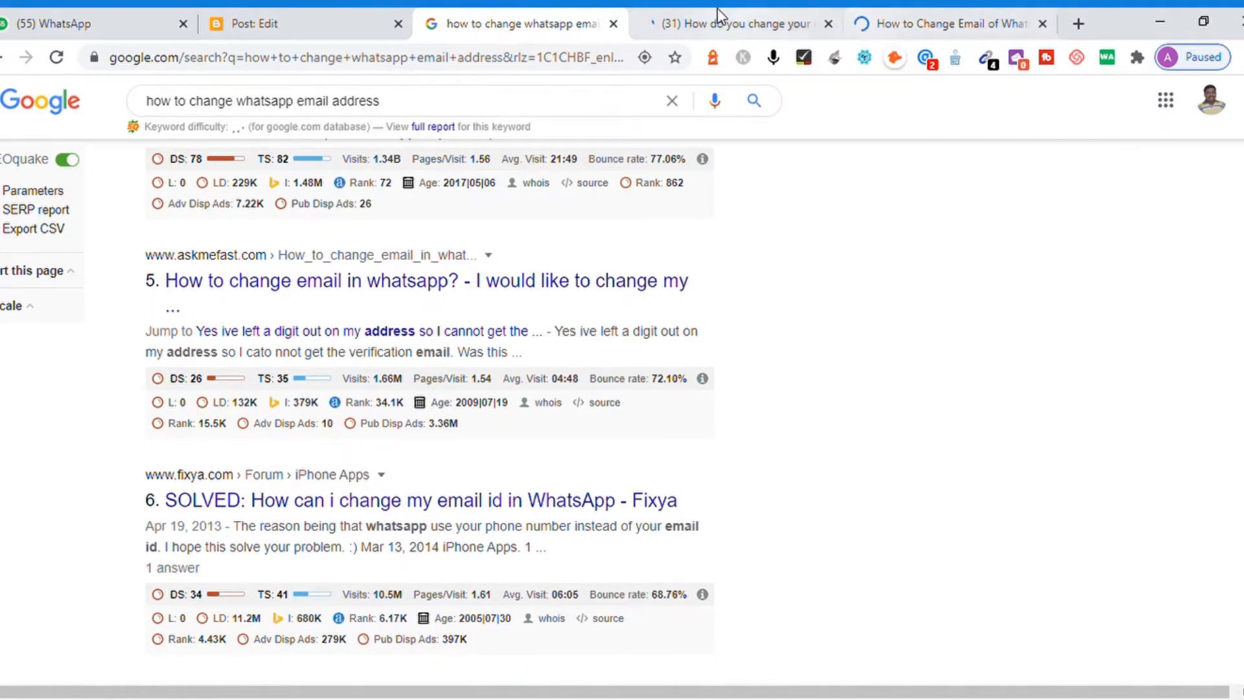
Switch to the Quora question page, expand the first answer in full and check its view count
left_click(698, 27)
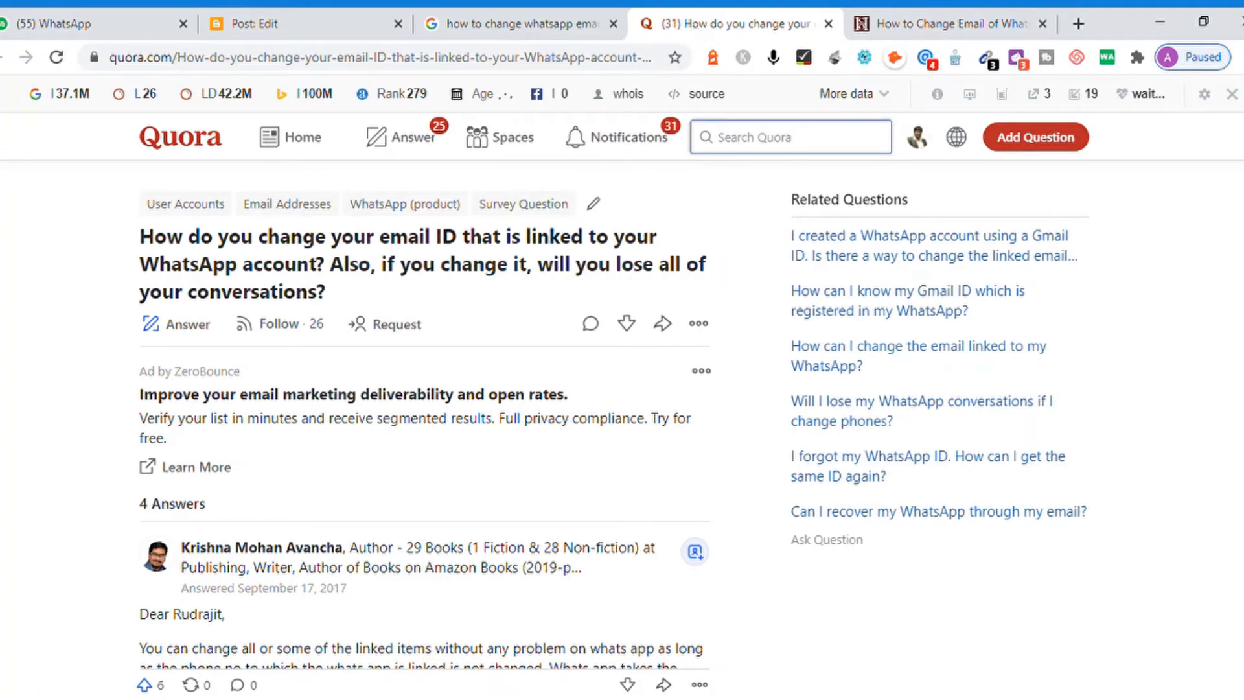
scroll(423, 428, "down", 5)
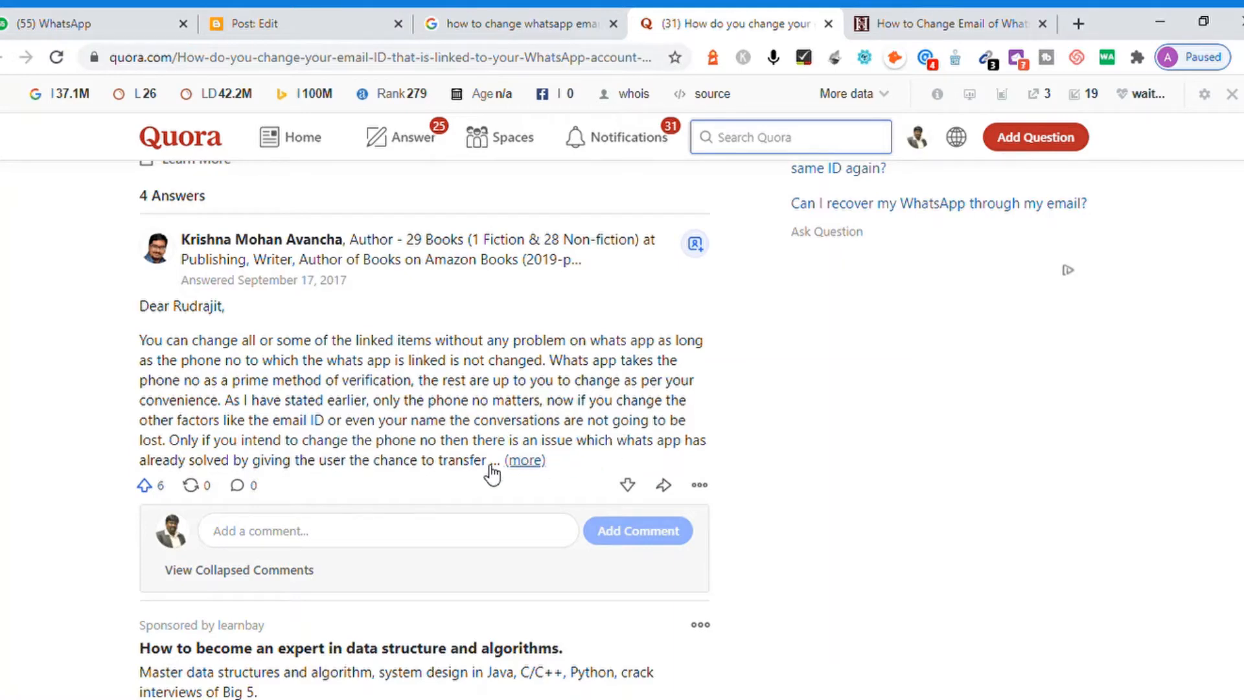
left_click(525, 461)
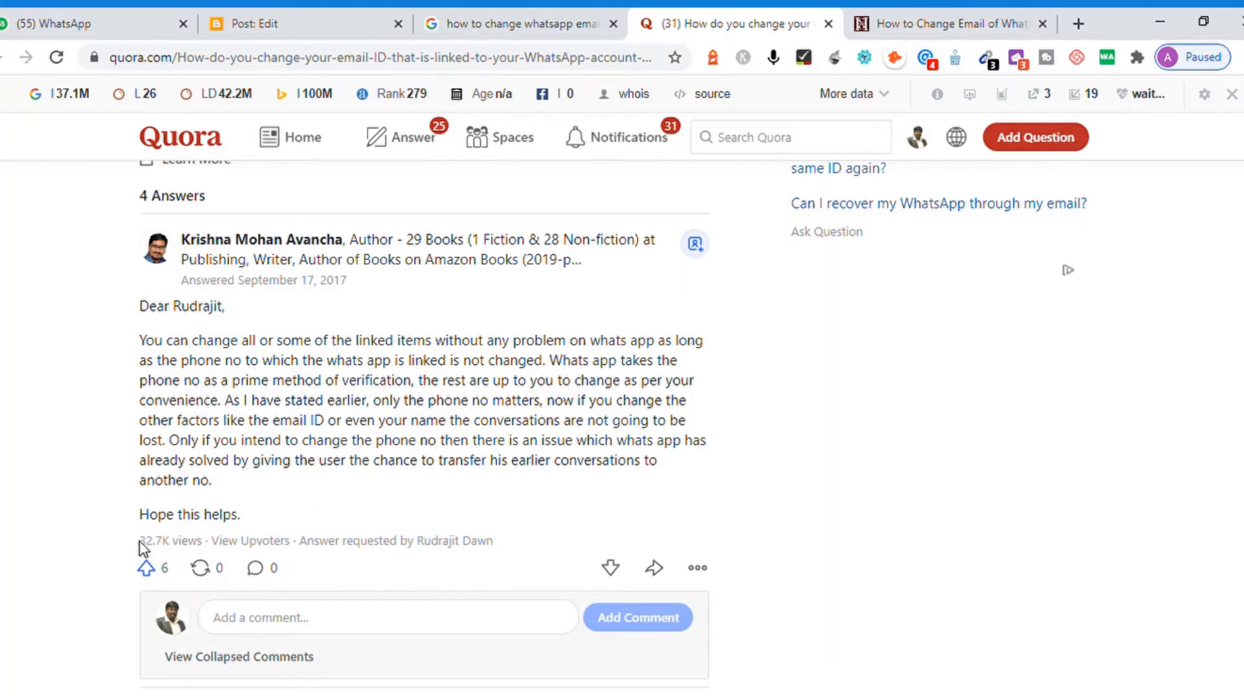
left_click_drag(139, 542, 180, 543)
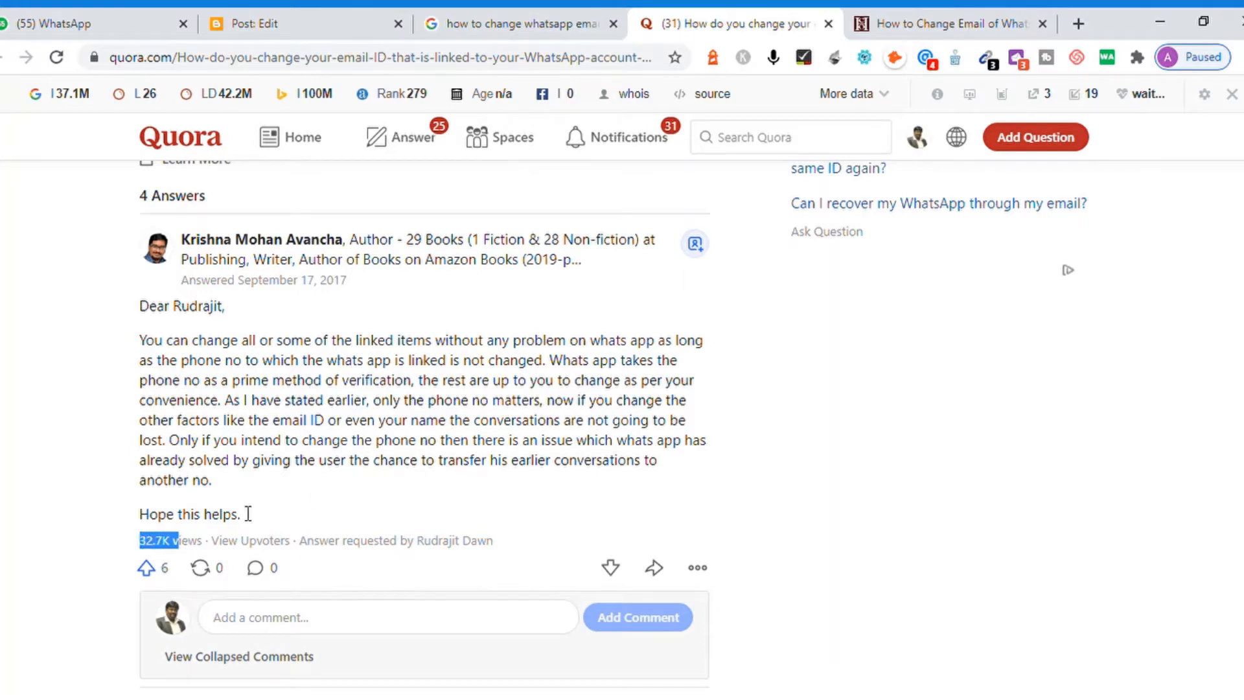
left_click(383, 471)
Read the other Quora answers on changing the WhatsApp email ID, along with their view counts and related questions
scroll(384, 471, "down", 8)
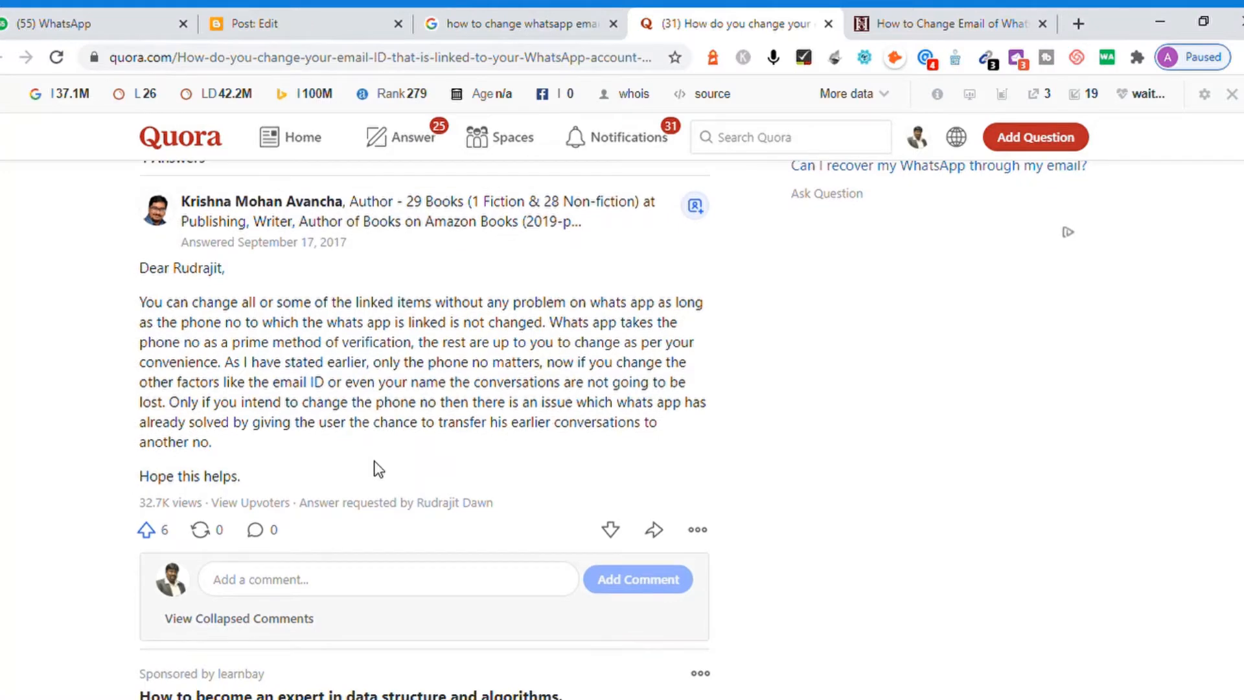
scroll(384, 468, "down", 1)
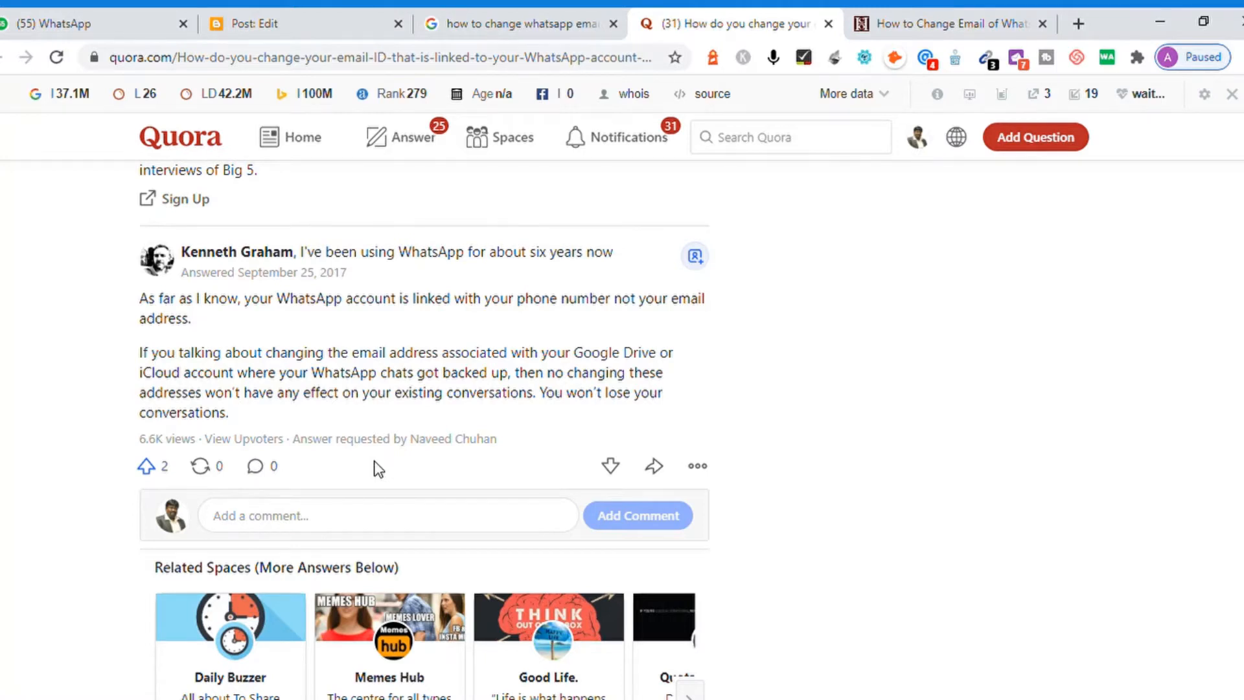
scroll(378, 468, "down", 1)
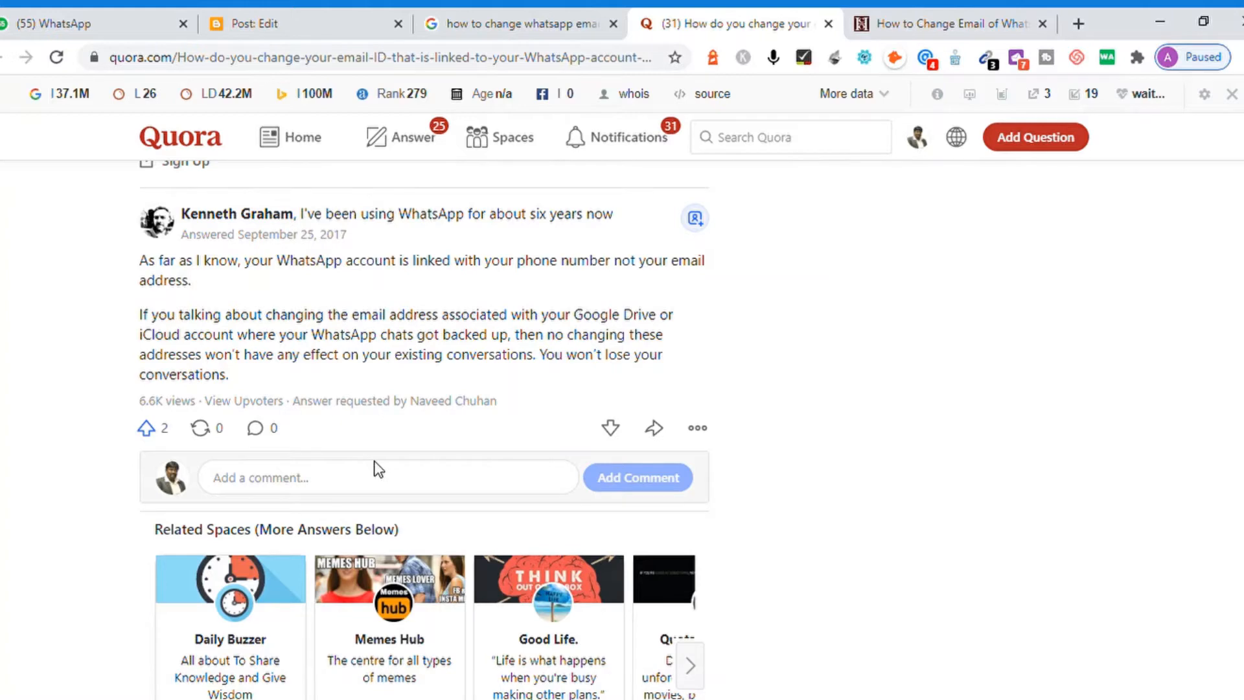
scroll(379, 468, "down", 1)
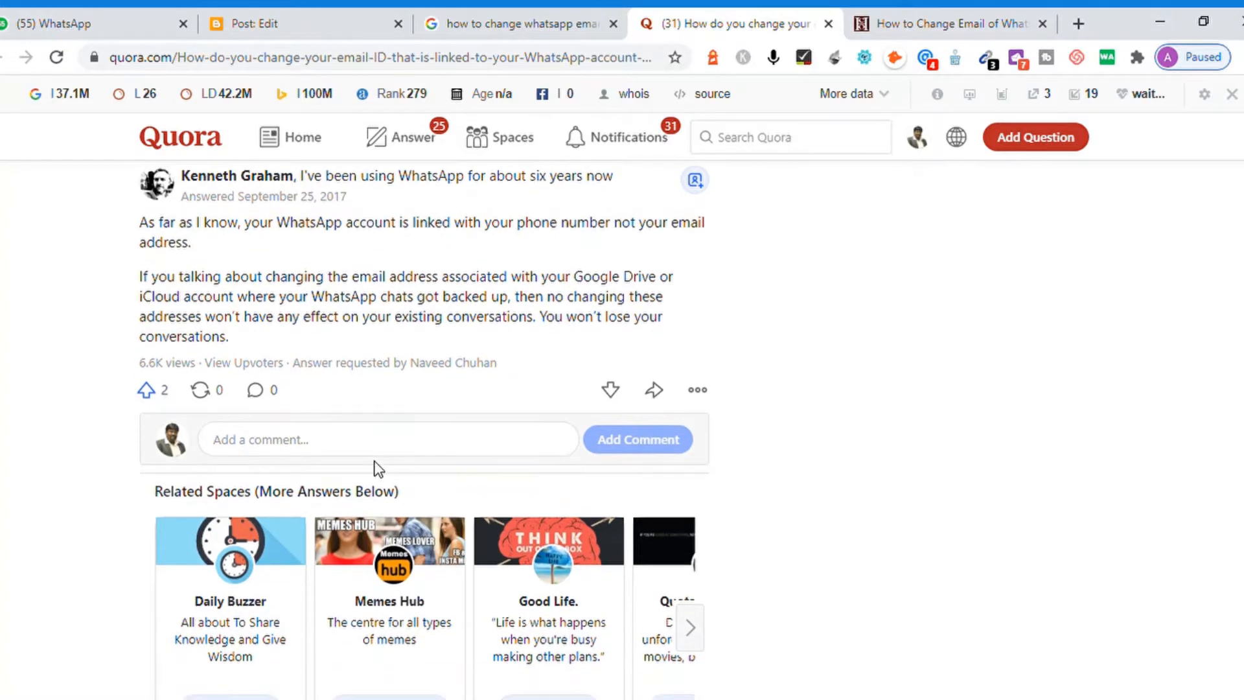
scroll(378, 468, "down", 10)
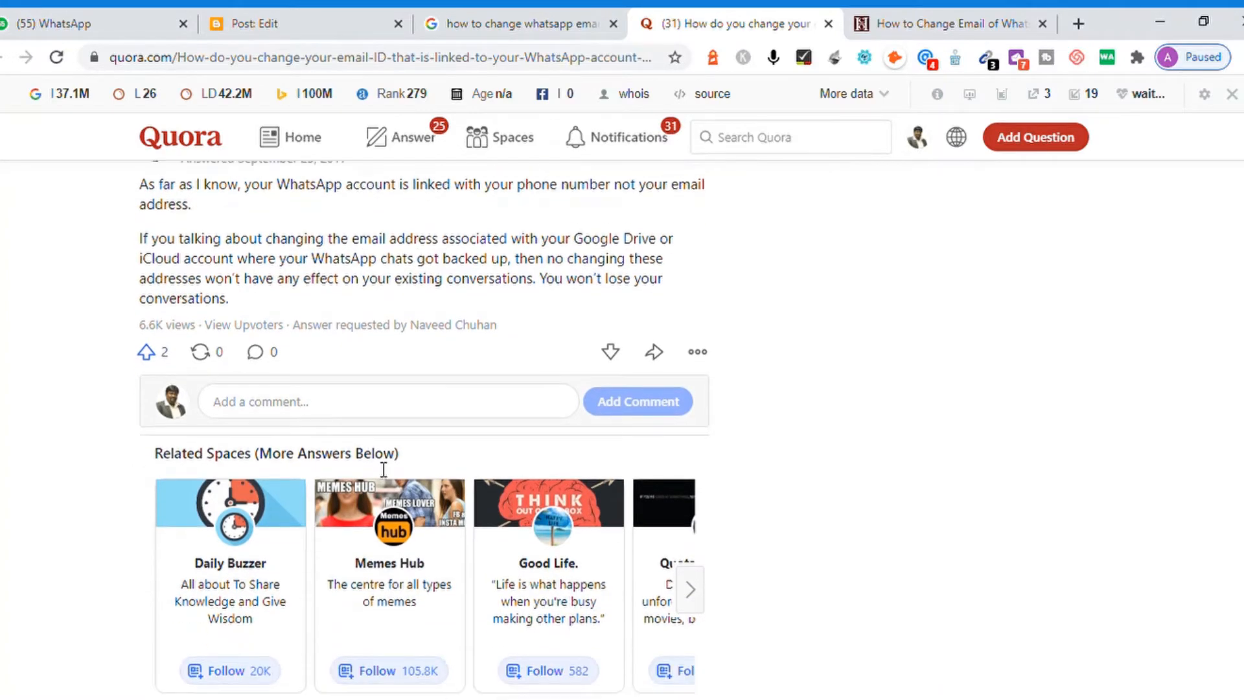
scroll(382, 469, "down", 4)
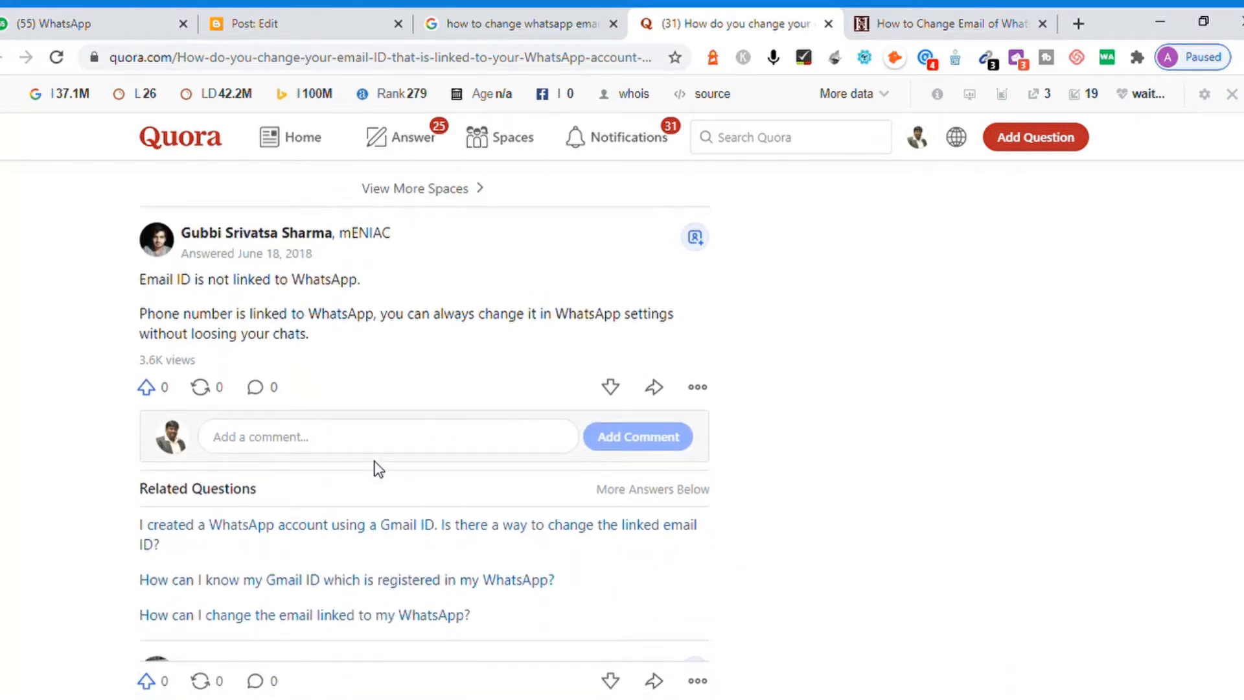
Skim the rest of the Quora page, including the final answers and the closing list of related questions
scroll(378, 468, "down", 8)
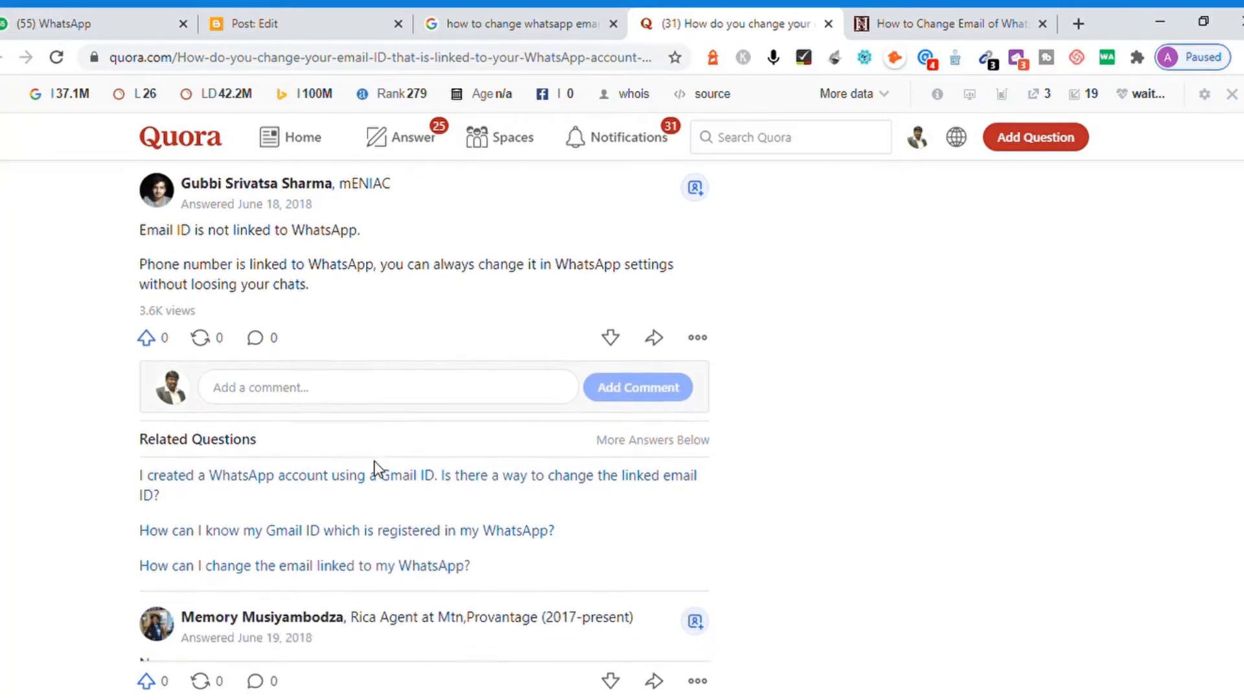
scroll(380, 466, "down", 13)
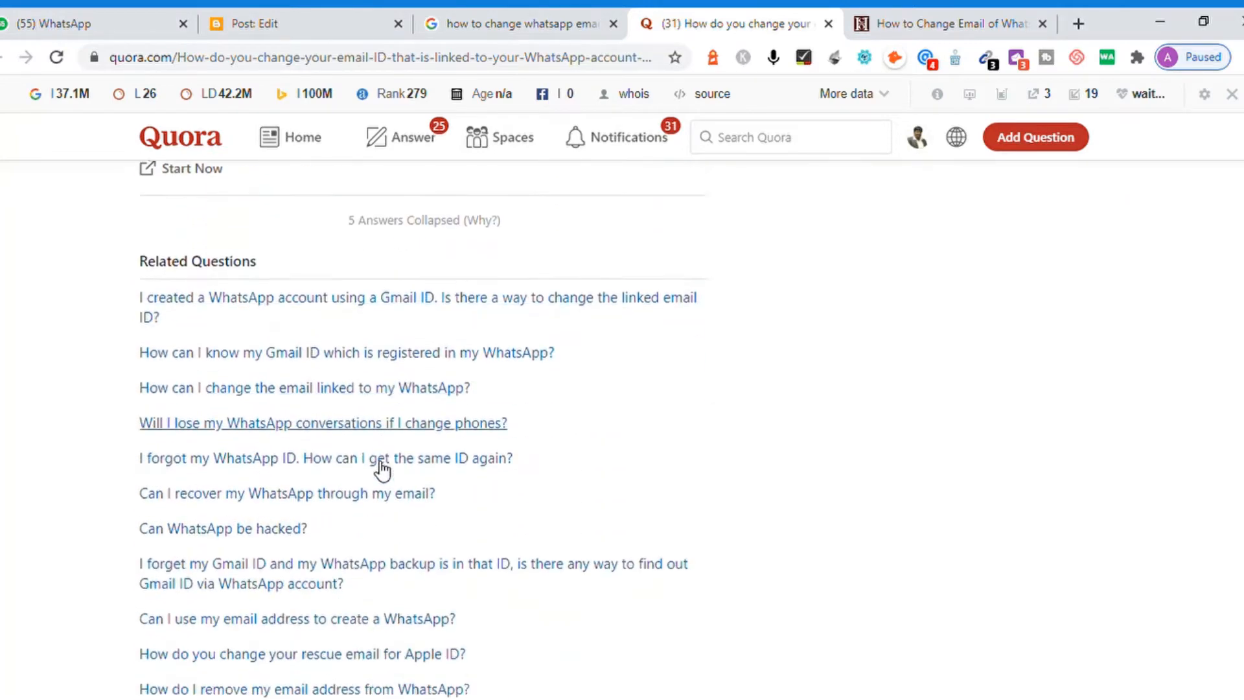
scroll(380, 466, "up", 12)
scroll(378, 468, "up", 14)
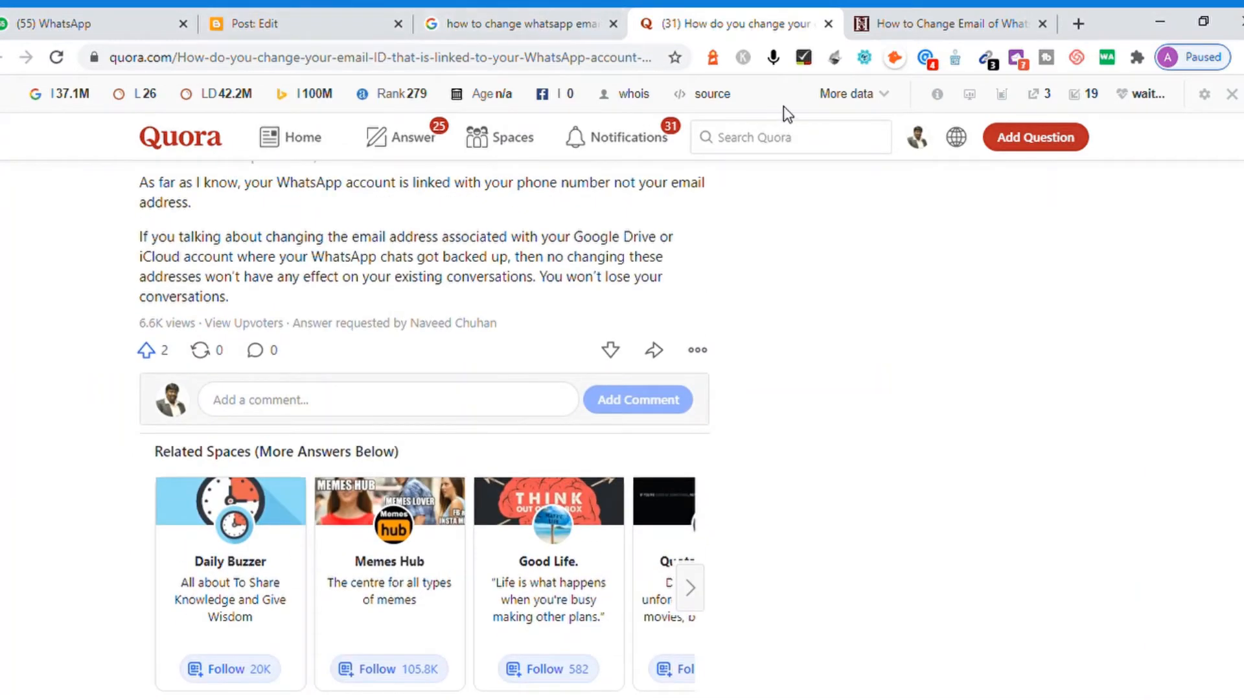
Switch to the howtochatonline.net article and read its title, publication date and introduction on two-step verification email
left_click(939, 24)
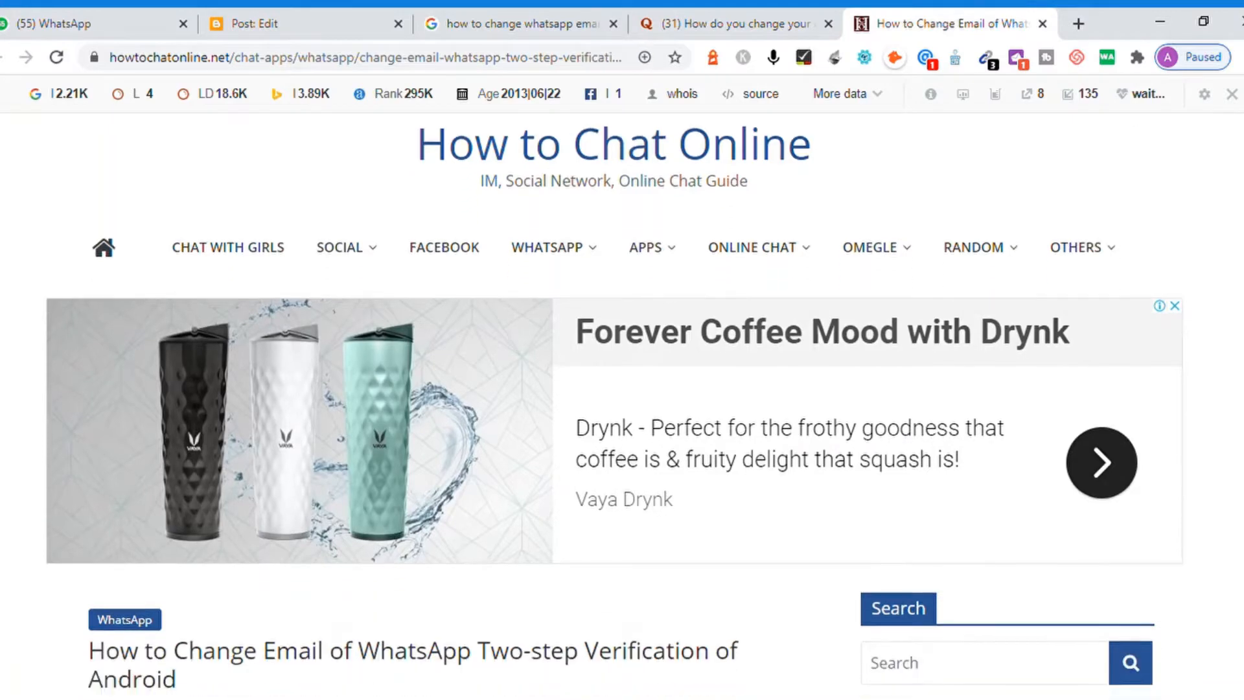
scroll(614, 406, "down", 6)
scroll(614, 406, "down", 3)
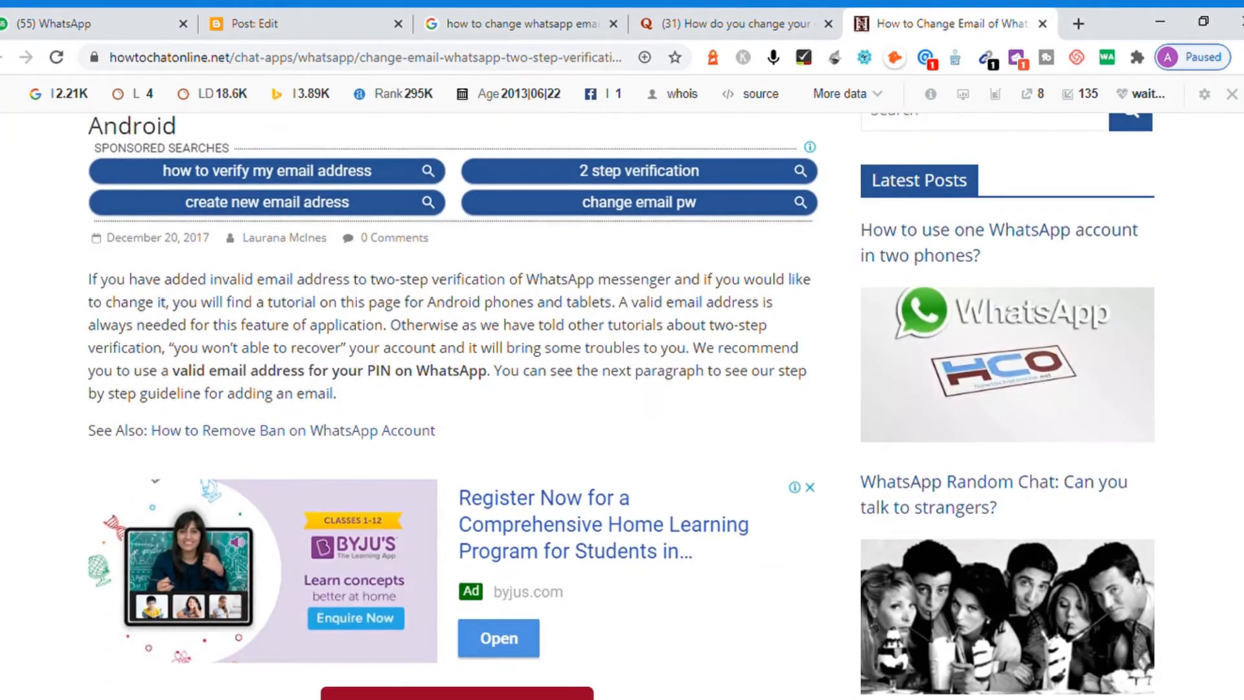
scroll(614, 406, "up", 2)
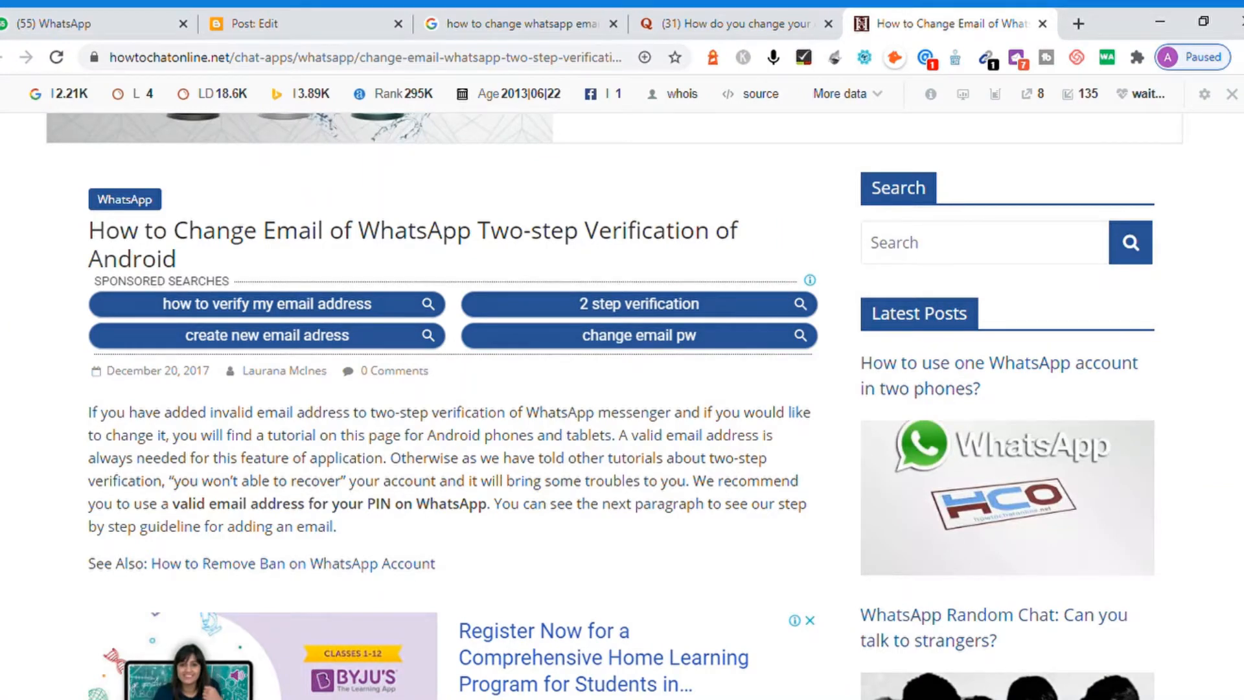
scroll(614, 406, "down", 1)
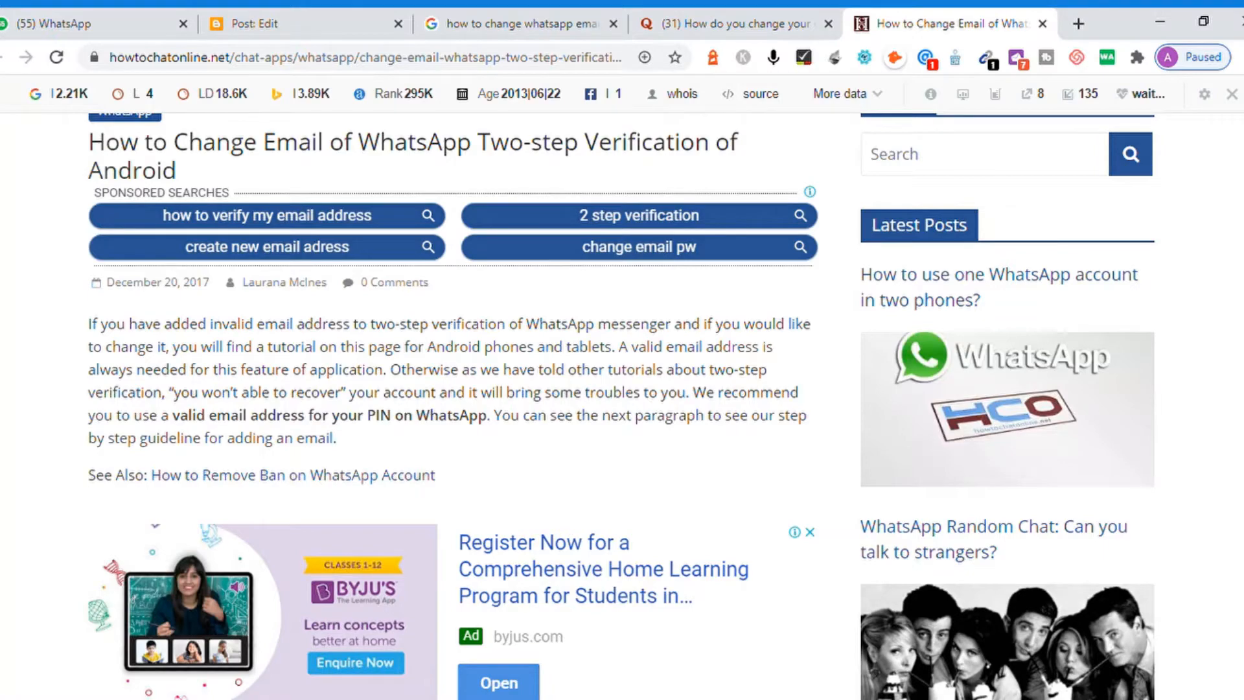
Read the article's contents list and steps 1 to 5 with their screenshots, up to the two-step verification option
scroll(621, 389, "down", 10)
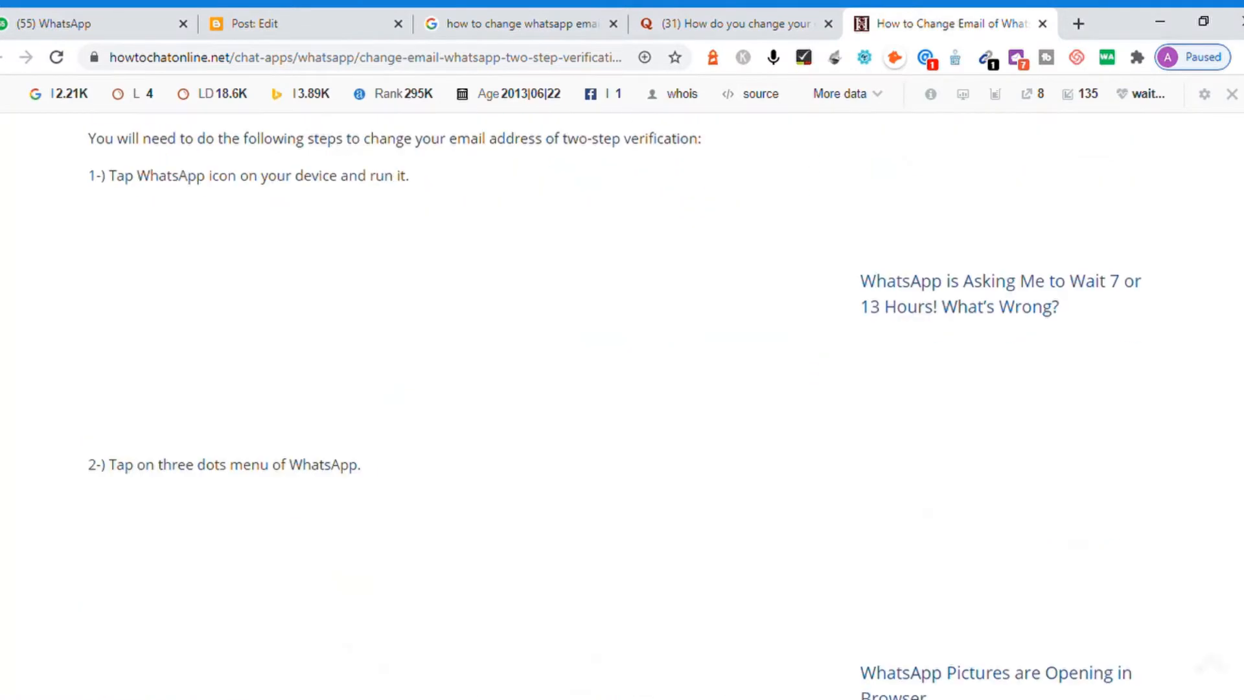
scroll(622, 388, "up", 5)
scroll(622, 388, "down", 3)
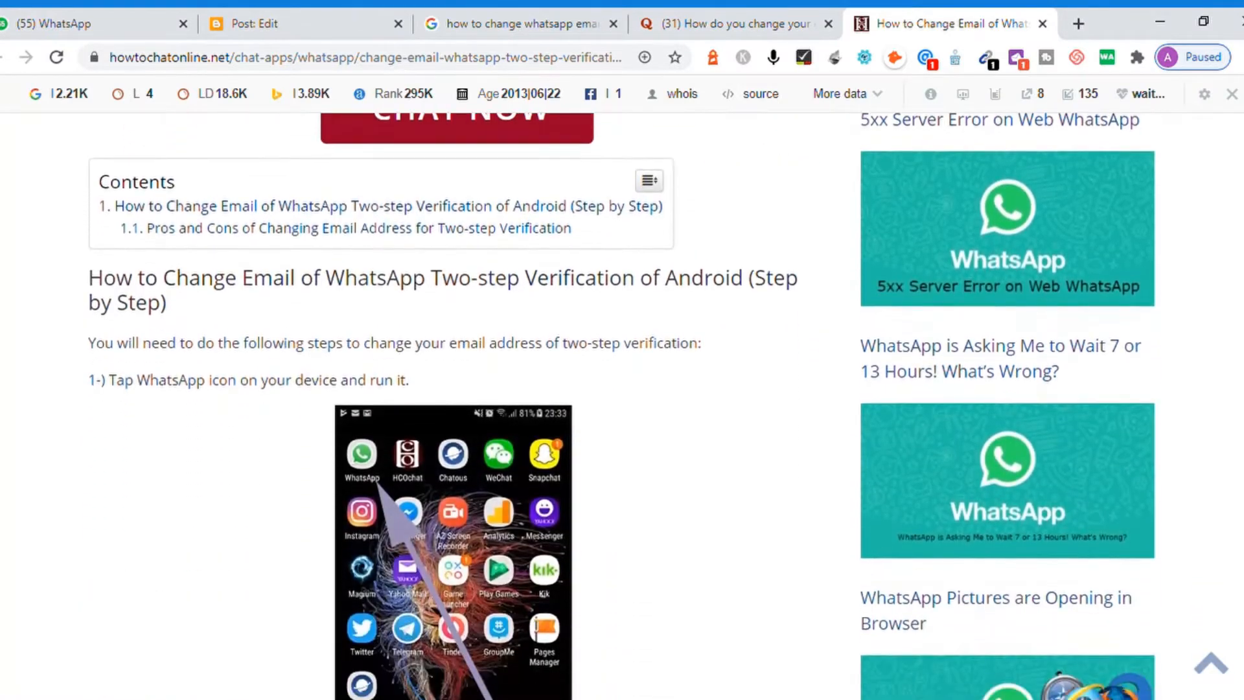
scroll(622, 389, "down", 3)
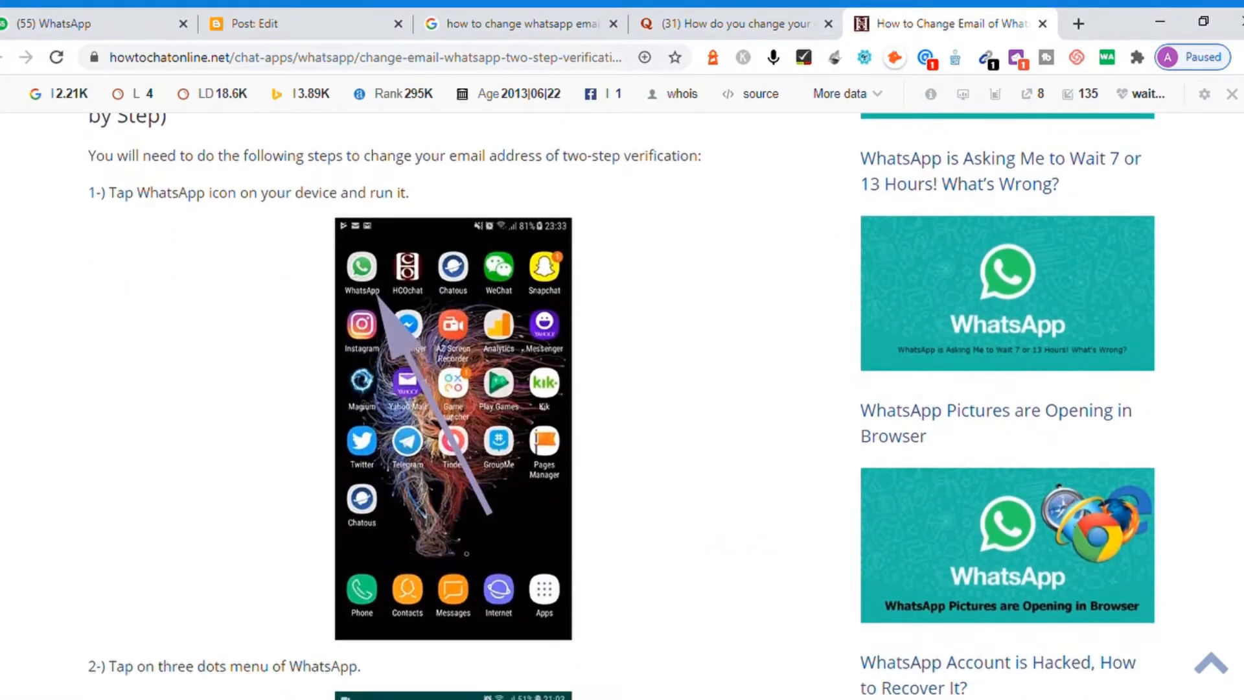
scroll(622, 388, "down", 6)
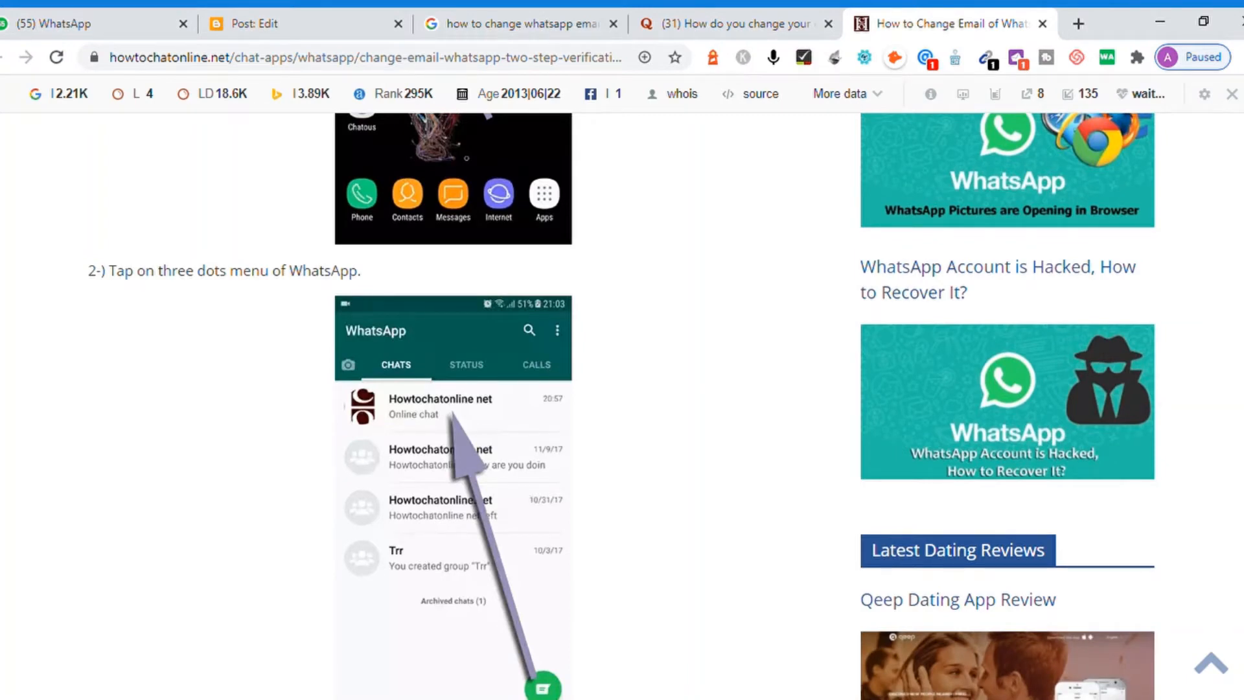
scroll(622, 388, "down", 9)
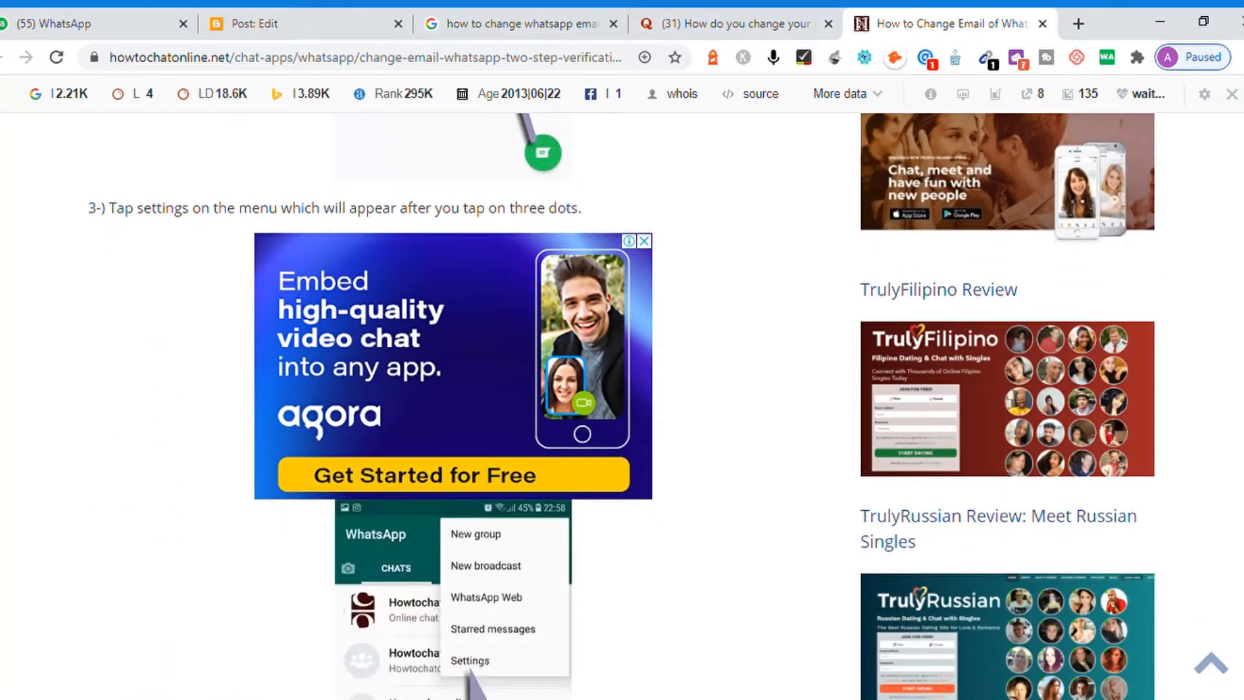
scroll(622, 388, "down", 11)
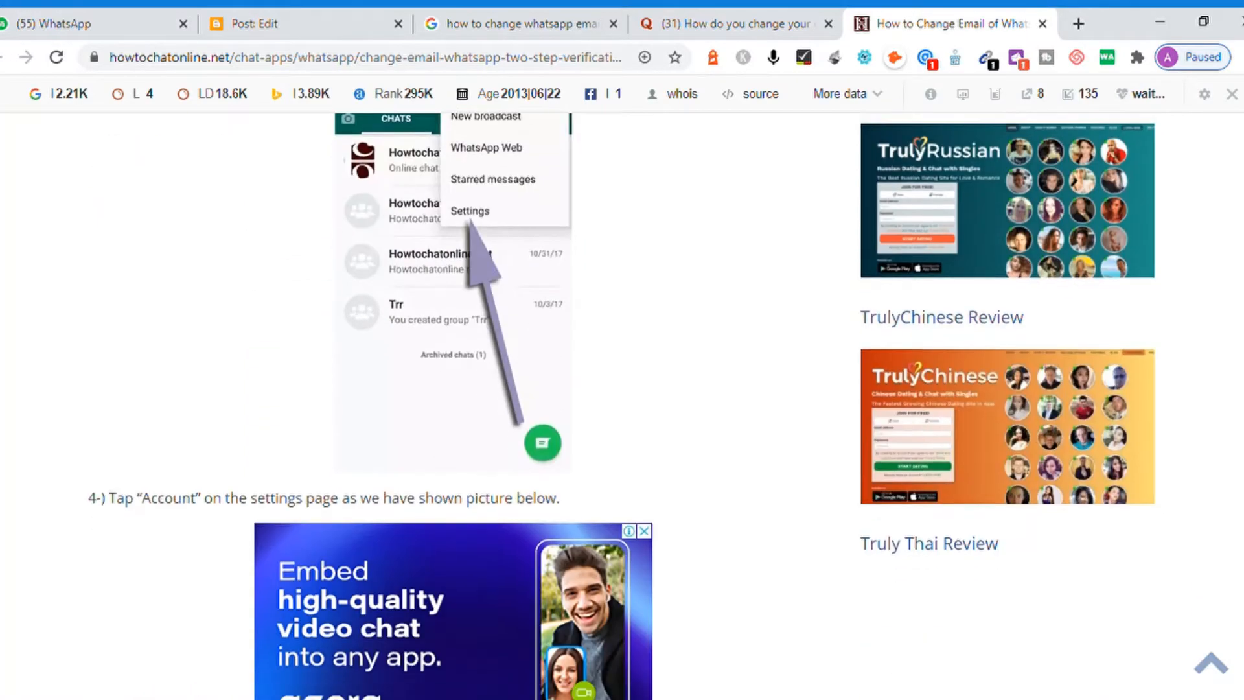
scroll(621, 389, "down", 9)
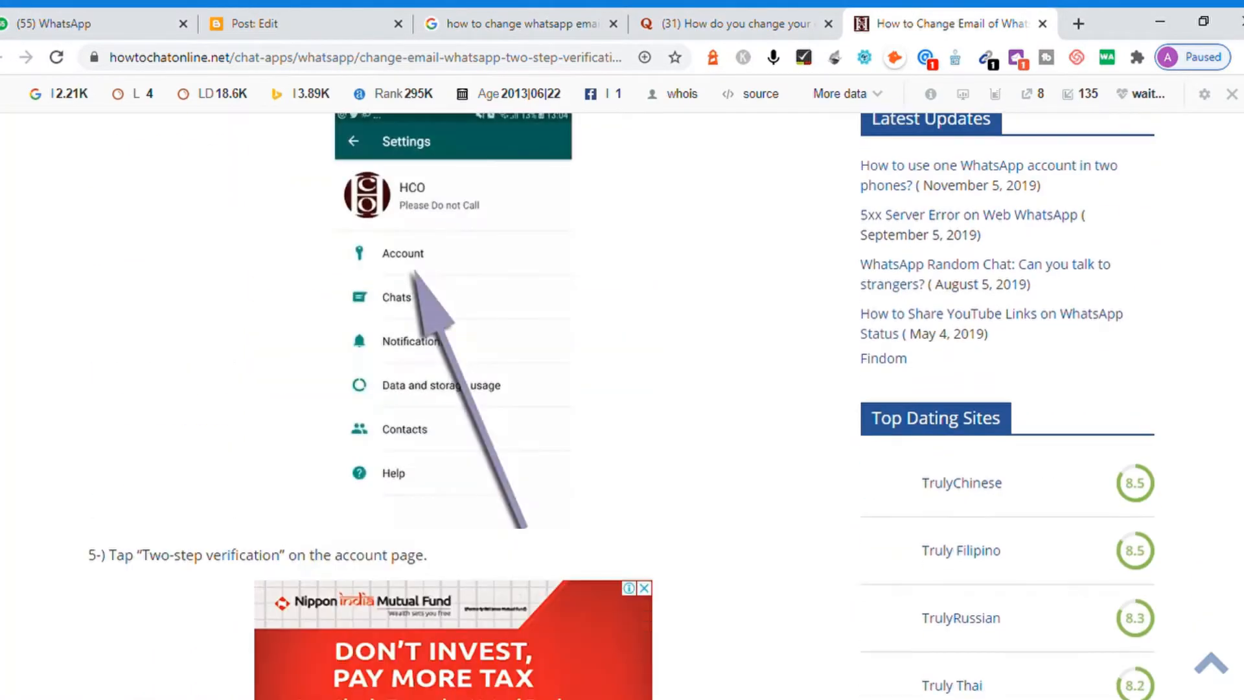
scroll(622, 388, "down", 11)
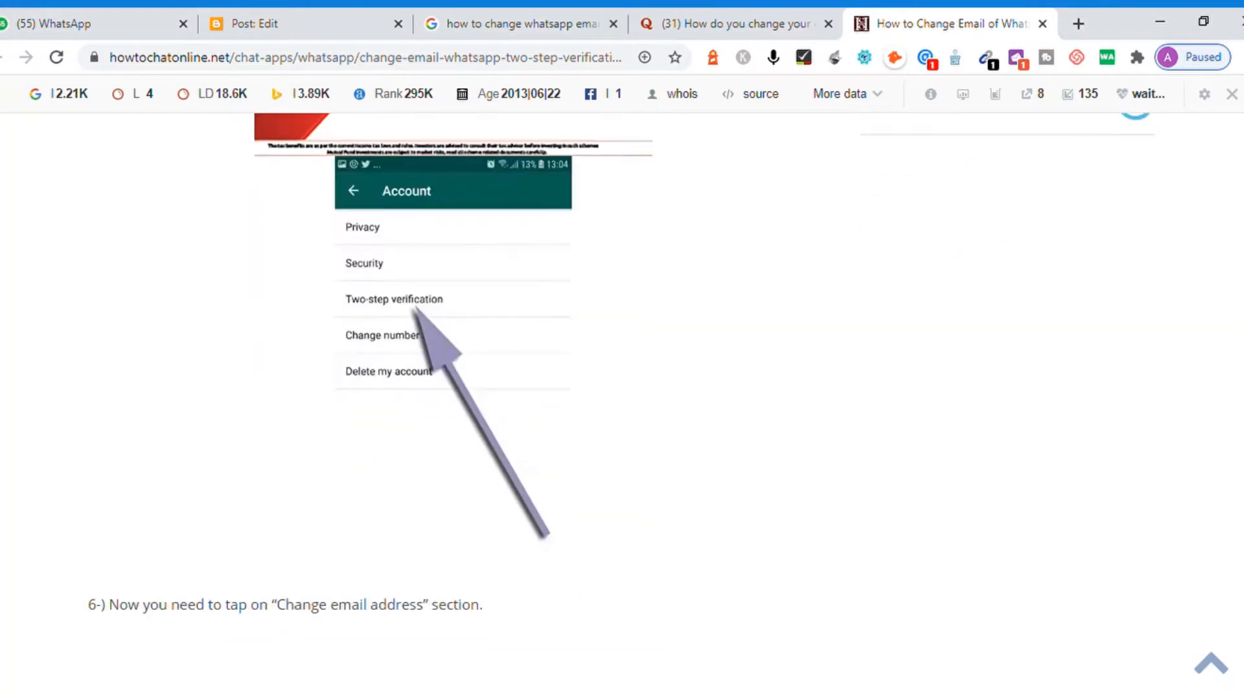
Read steps 6 and 7 on changing the email address and the pros and cons section of the article
scroll(621, 389, "down", 6)
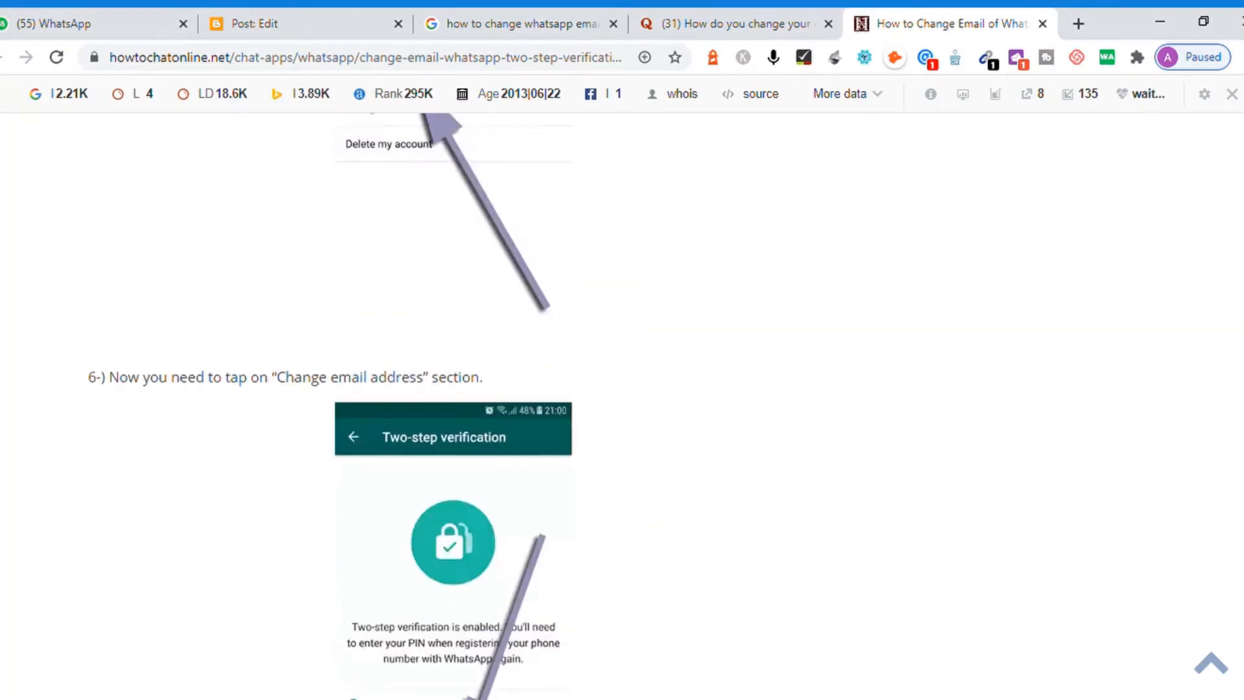
scroll(622, 389, "down", 2)
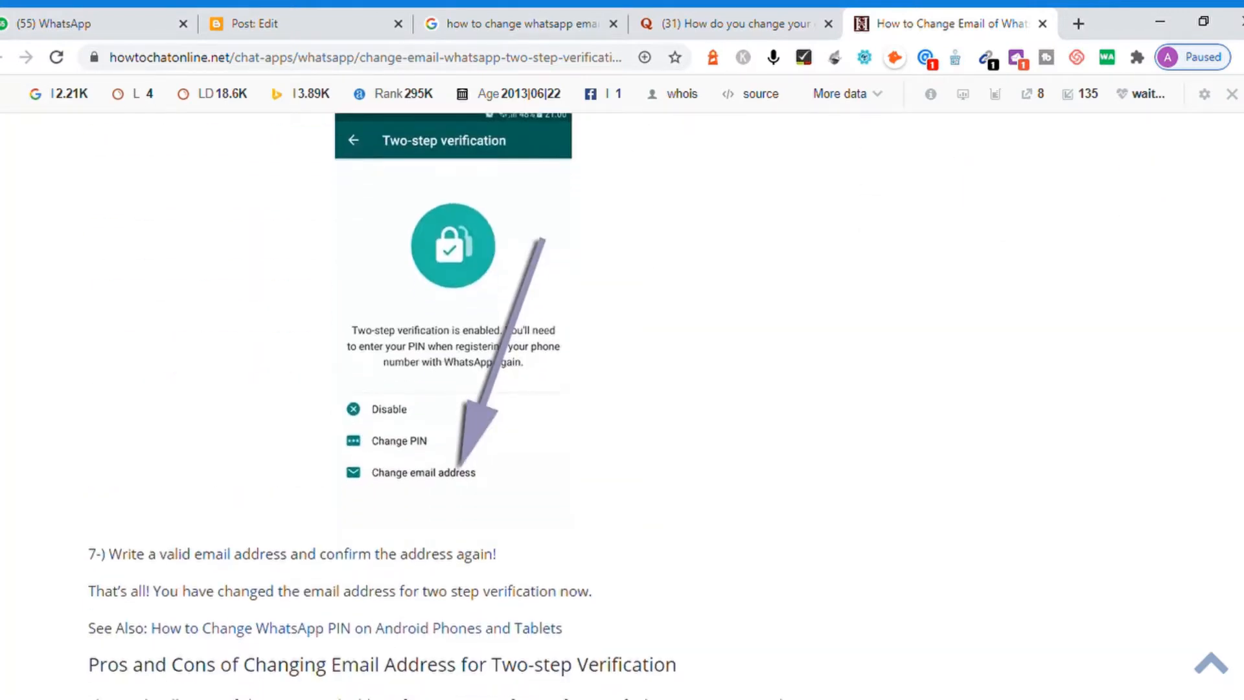
scroll(622, 389, "down", 5)
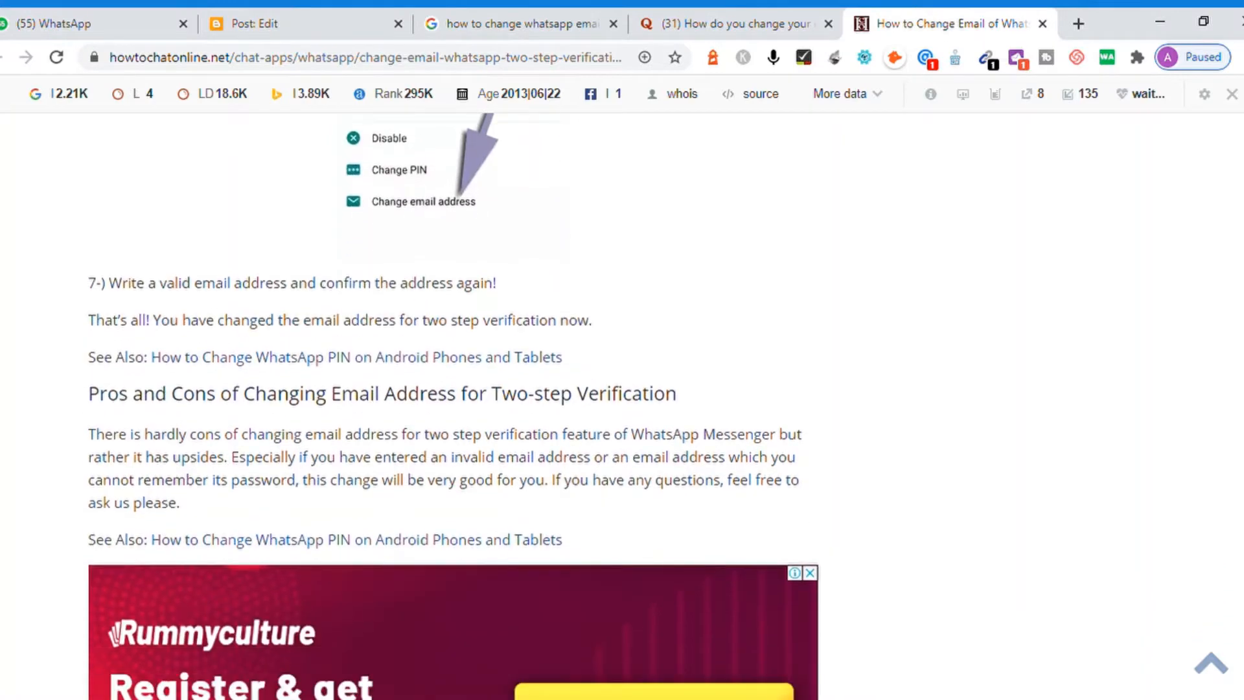
scroll(453, 406, "up", 1)
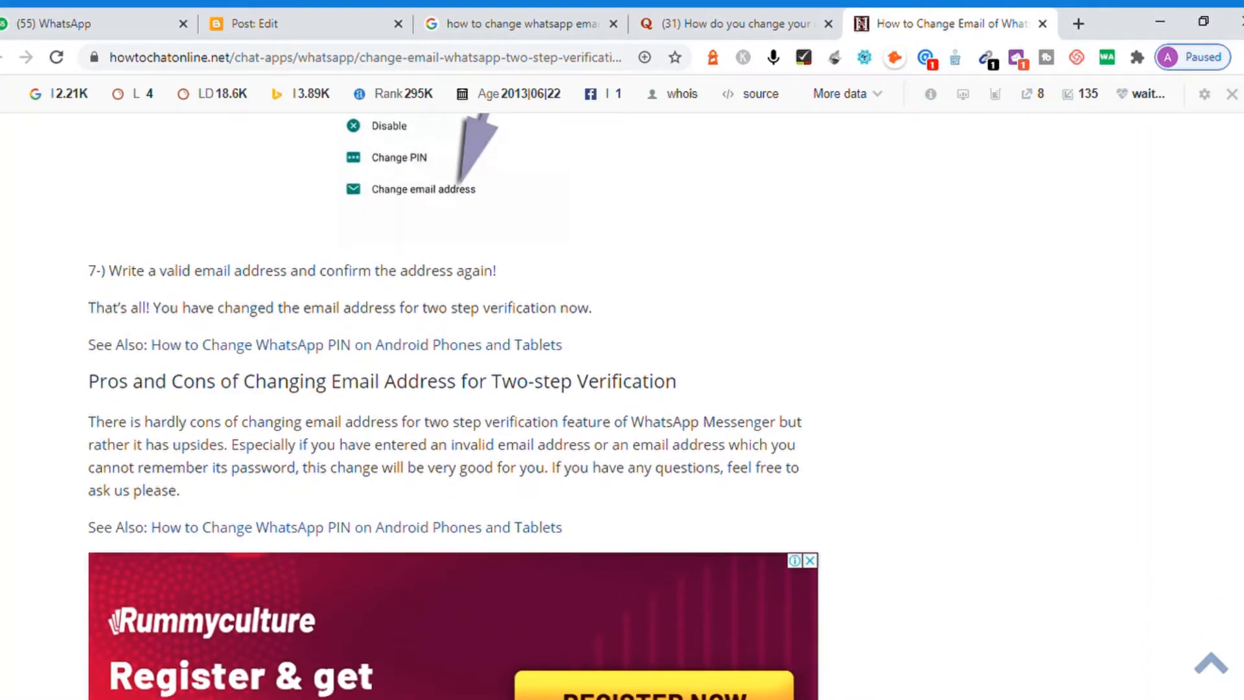
scroll(453, 407, "down", 1)
scroll(454, 406, "up", 2)
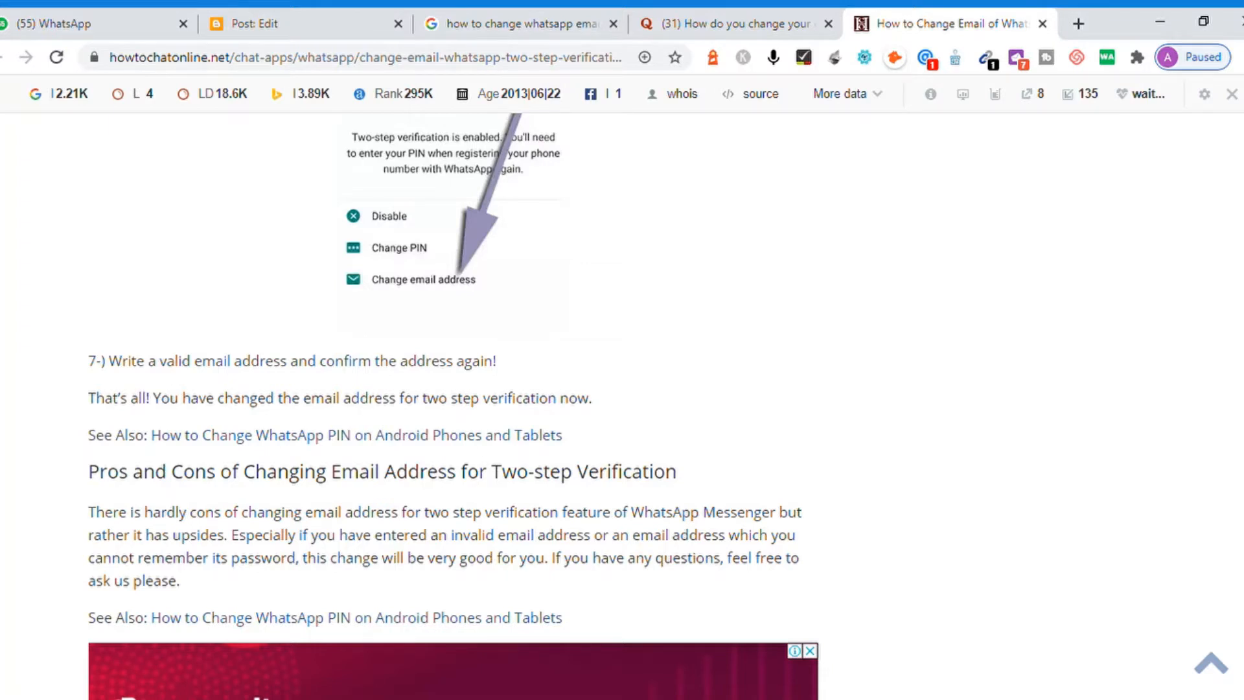
scroll(453, 406, "down", 1)
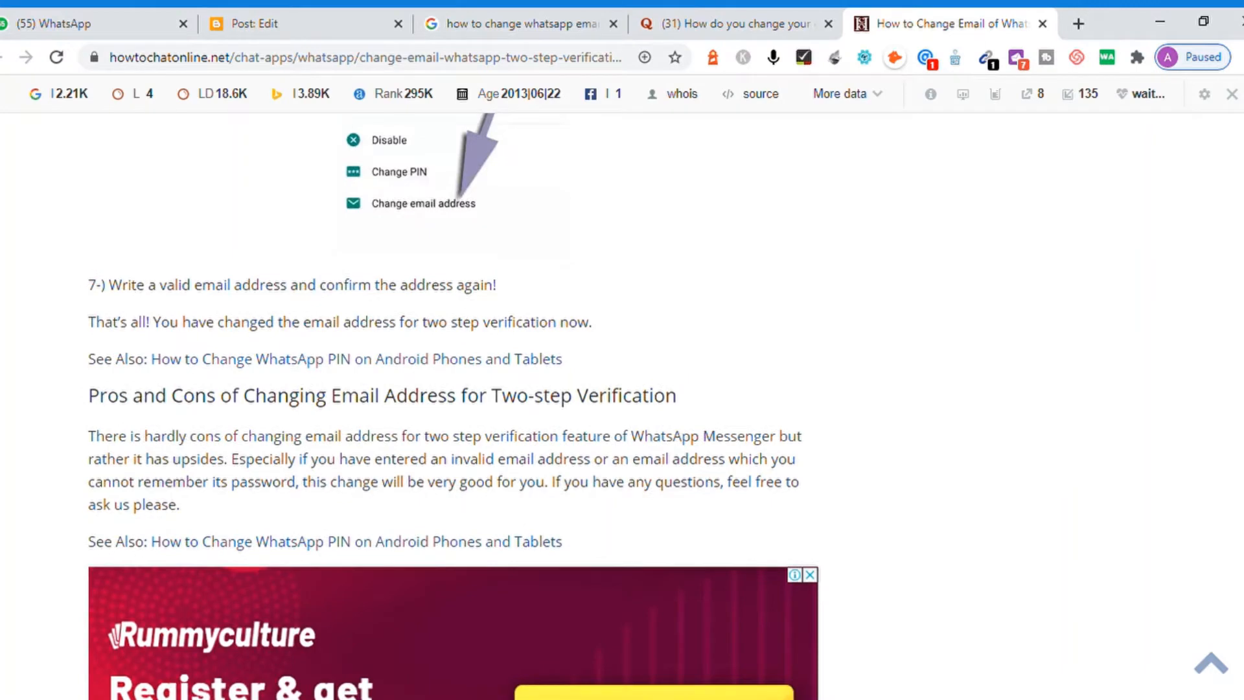
Look over the article's closing links, author box and suggested posts, and review the whole page back up to its header
scroll(454, 406, "down", 10)
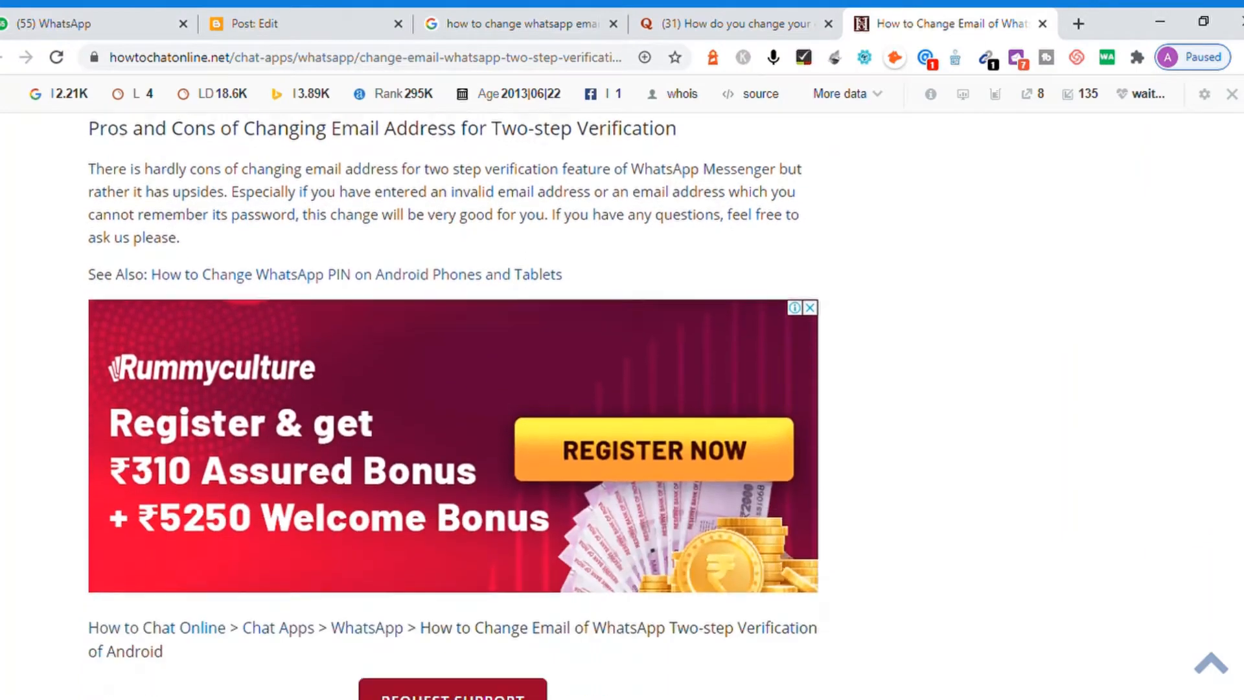
scroll(453, 407, "down", 2)
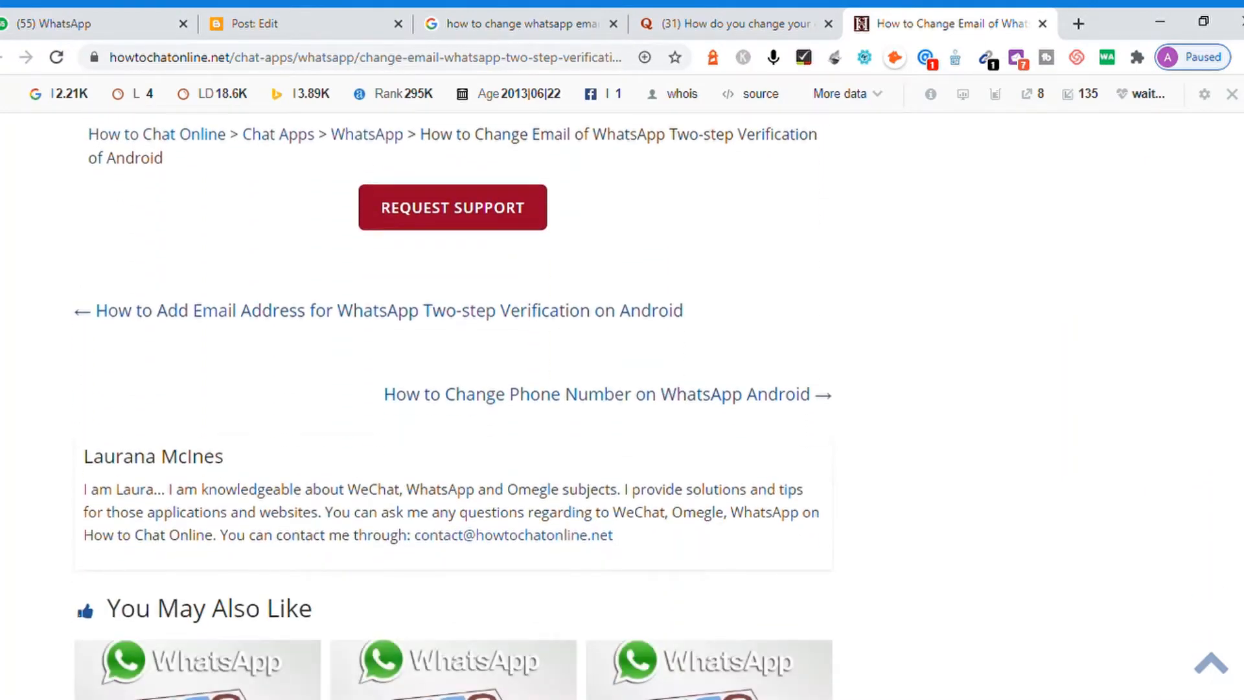
scroll(453, 406, "down", 3)
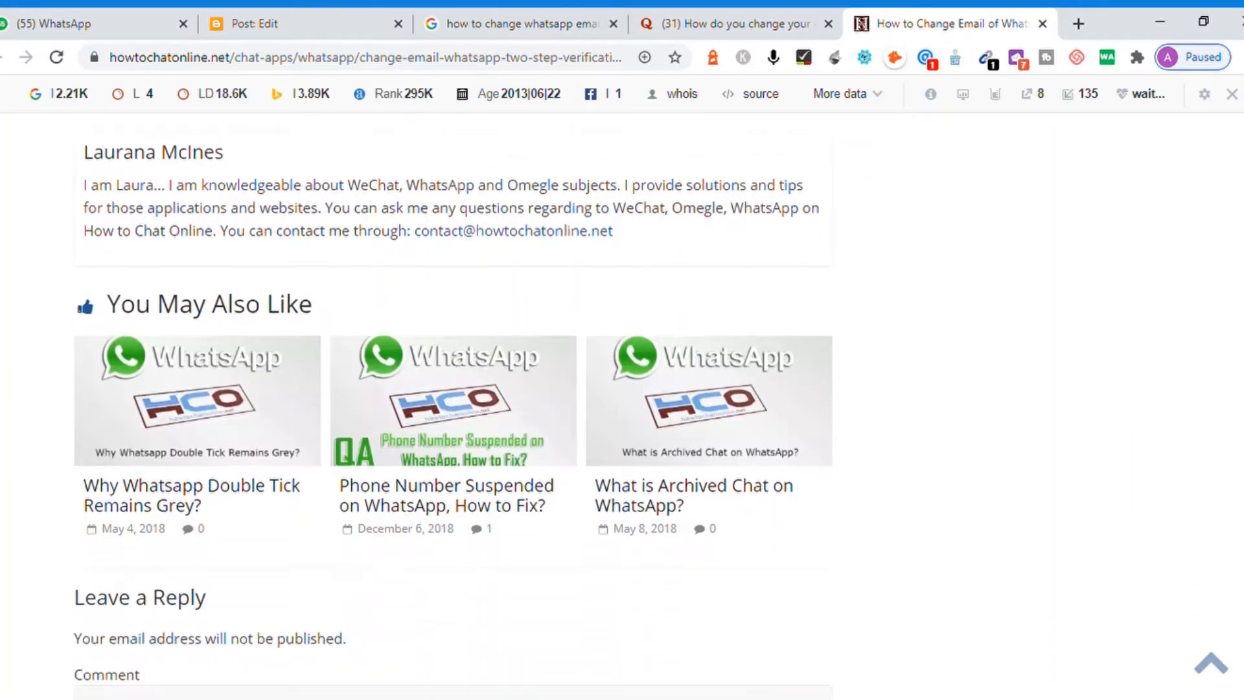
scroll(453, 406, "up", 14)
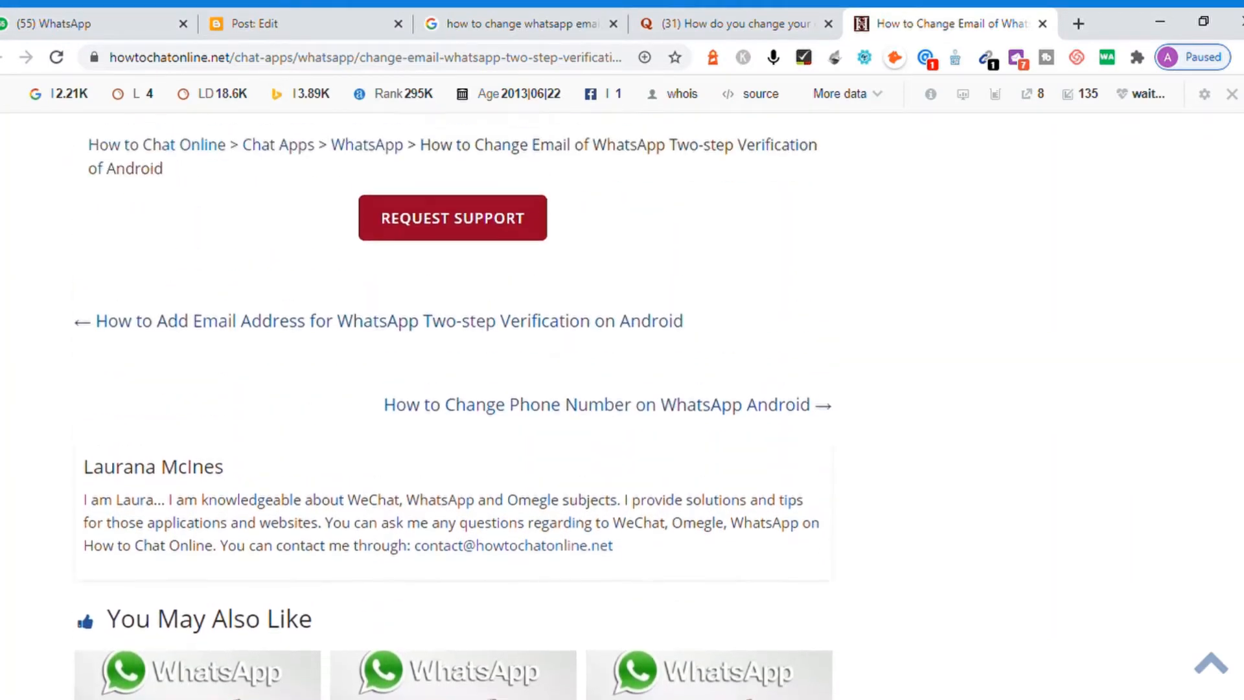
scroll(453, 406, "up", 15)
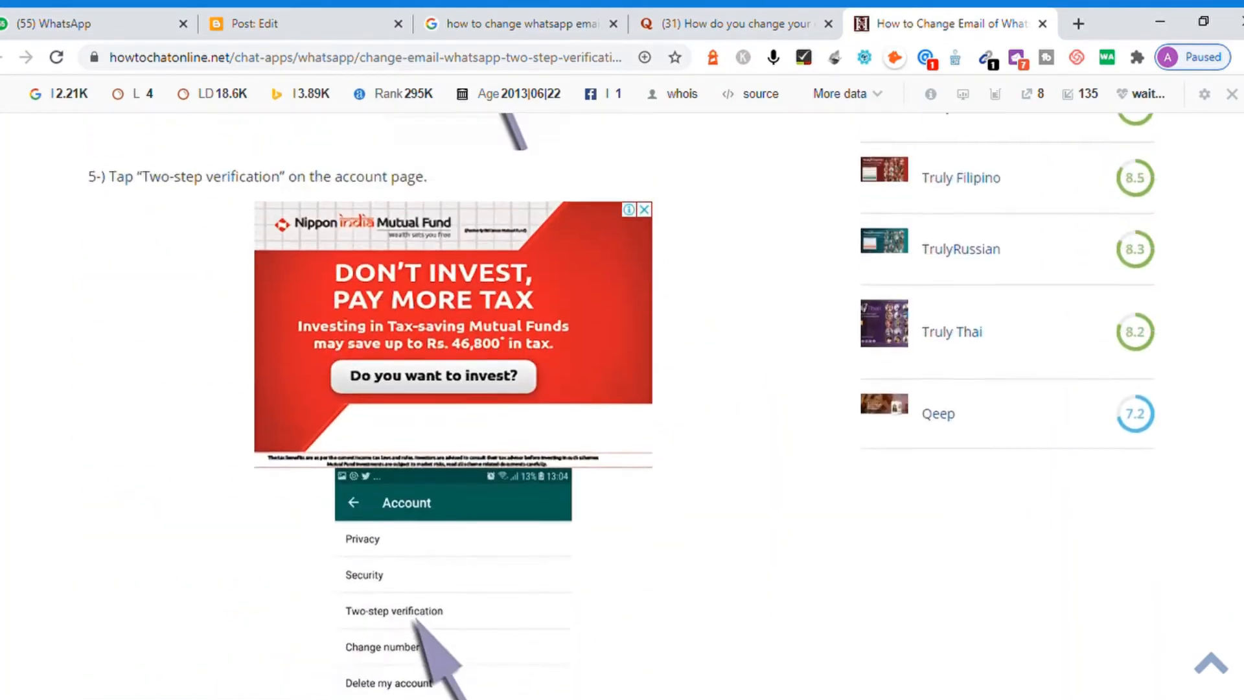
scroll(453, 406, "up", 15)
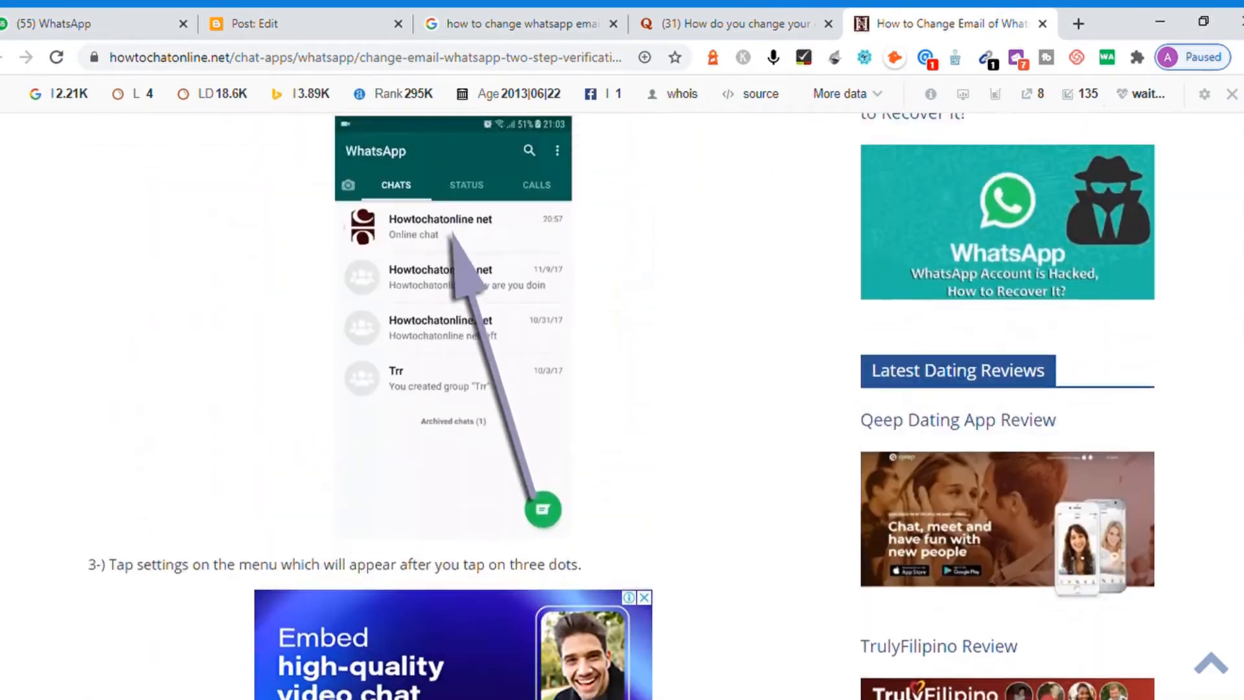
scroll(454, 406, "up", 15)
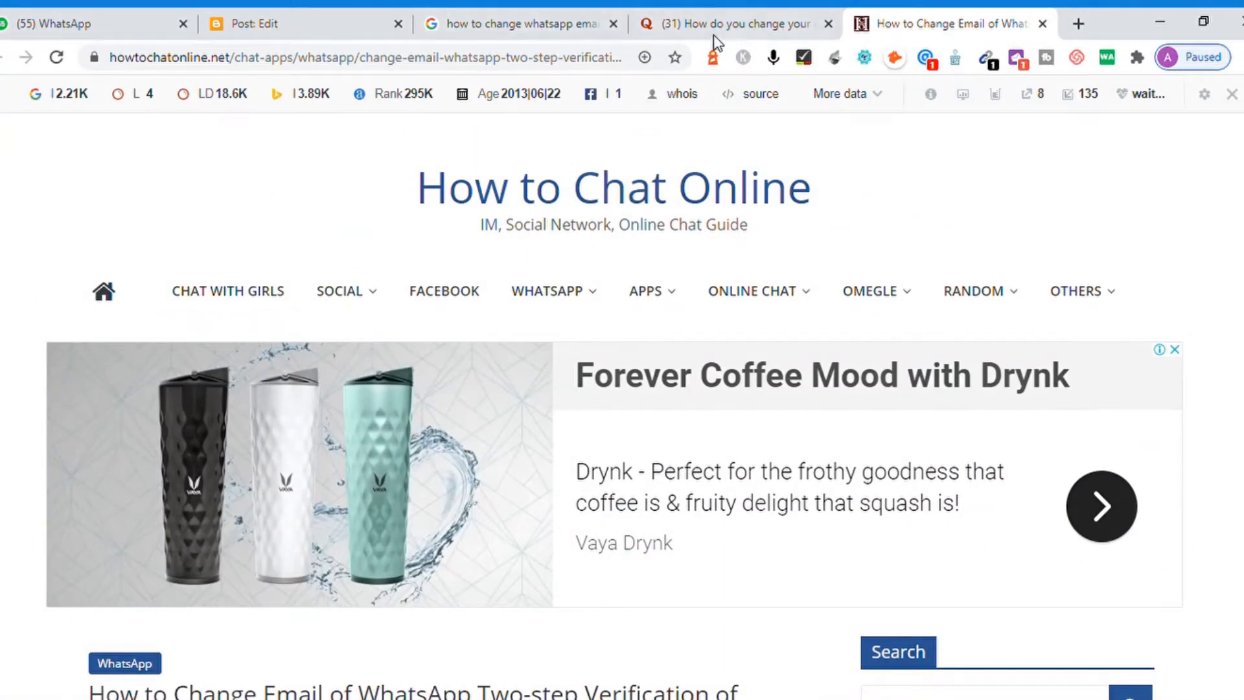
Return to the Blogger draft and dictate "In recent times the number of people who are searching for" before the bold keyphrase
left_click(340, 14)
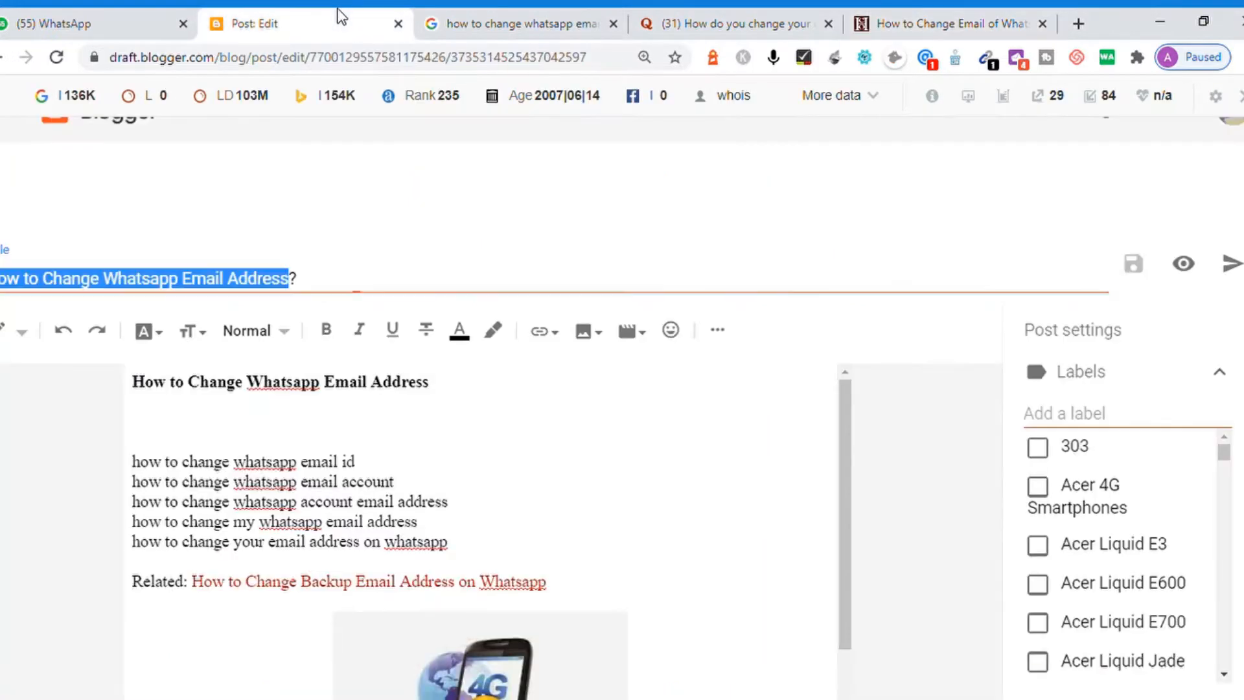
left_click(316, 428)
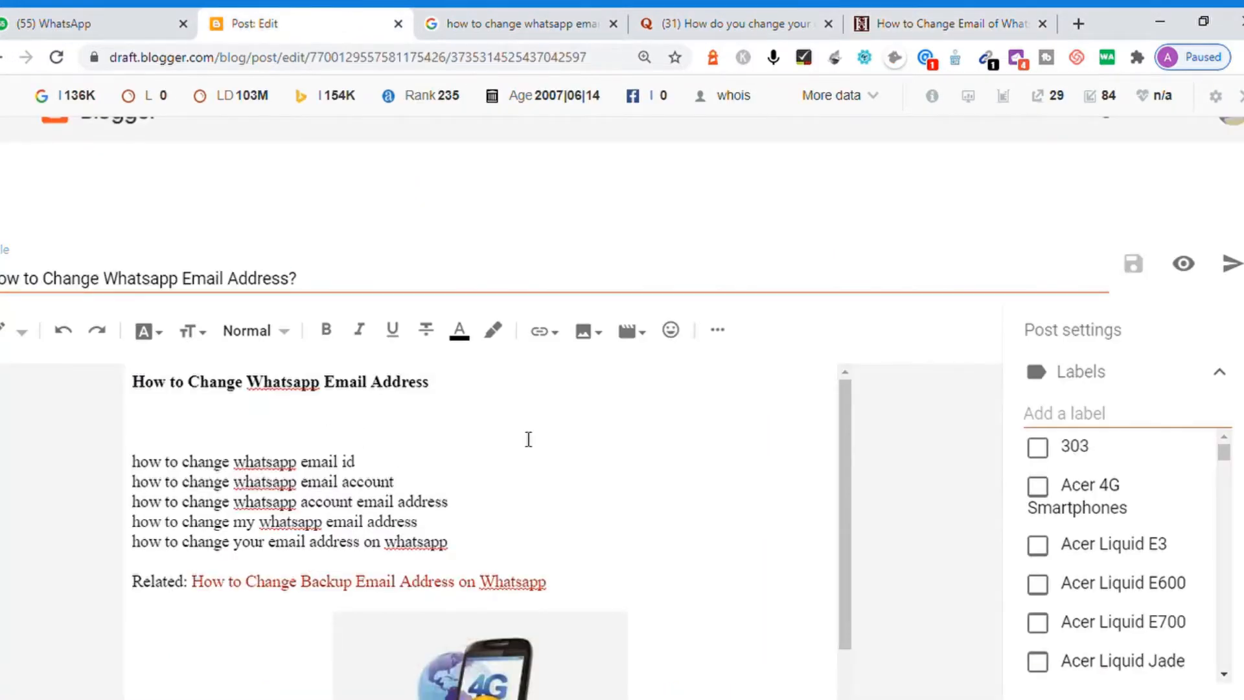
left_click(509, 410)
key("Up")
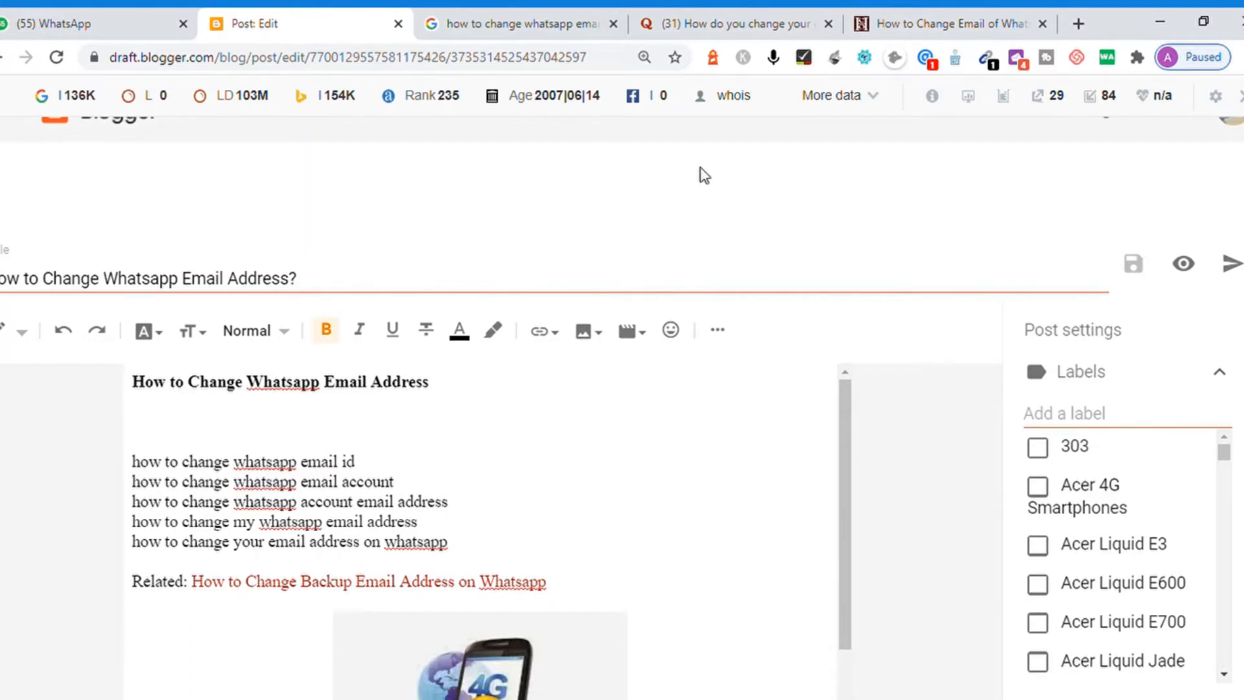
left_click(774, 67)
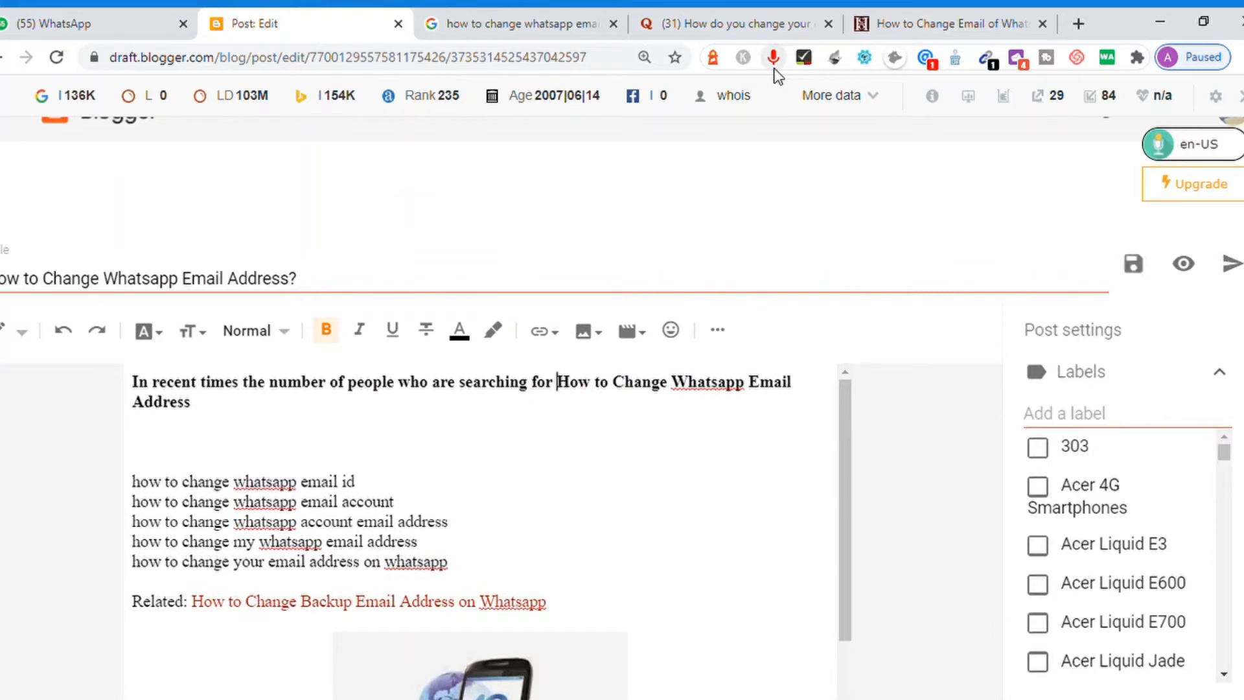
Remove the bold from the dictated opening words and add a question mark after "How to Change Whatsapp Email Address"
key("shift+Home")
key("ctrl+b")
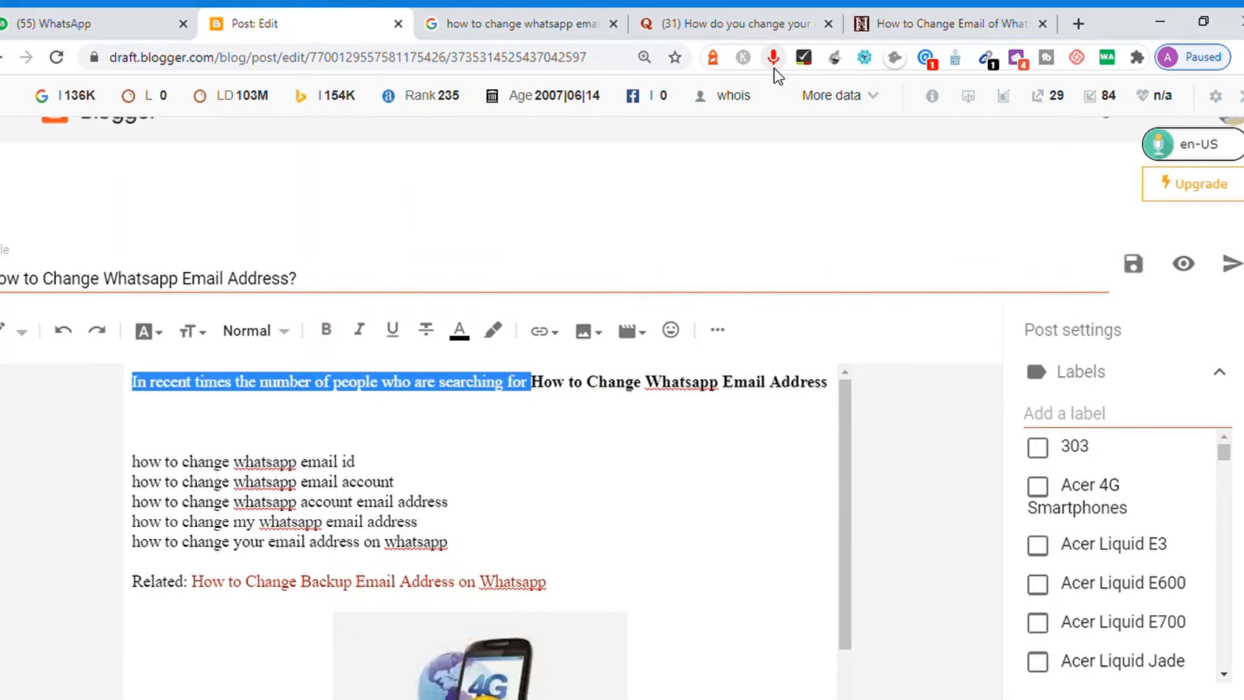
key("Right")
key("Home")
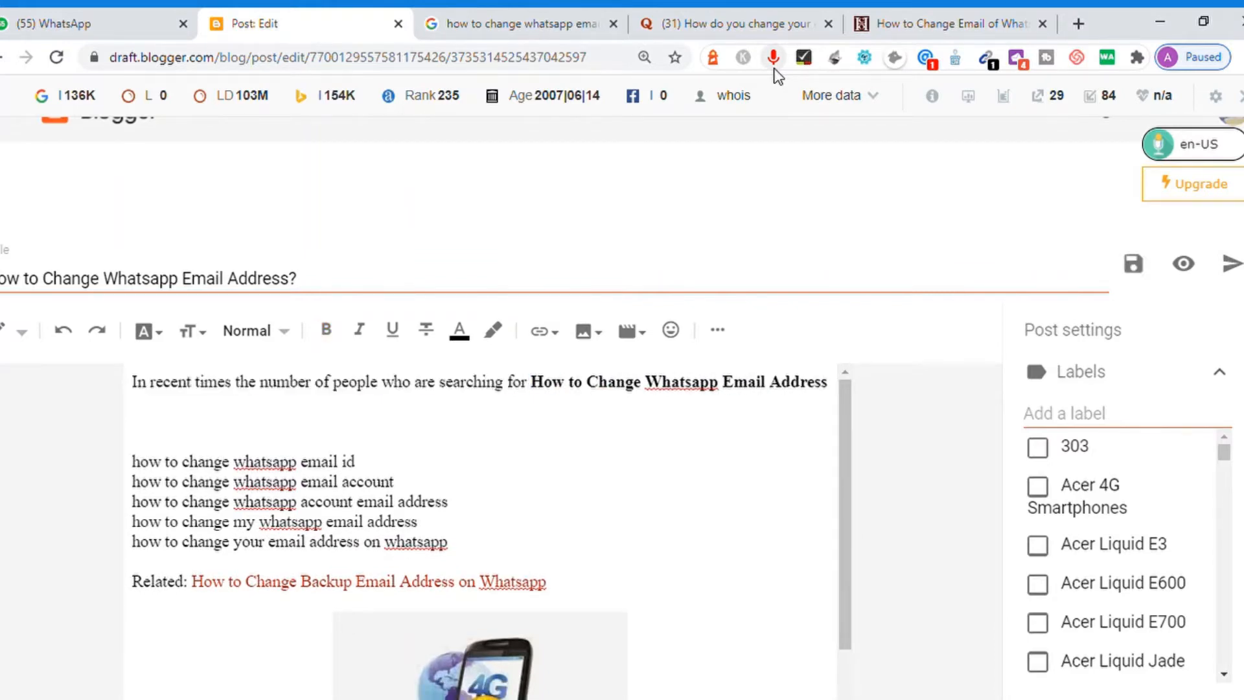
key("End")
type("?")
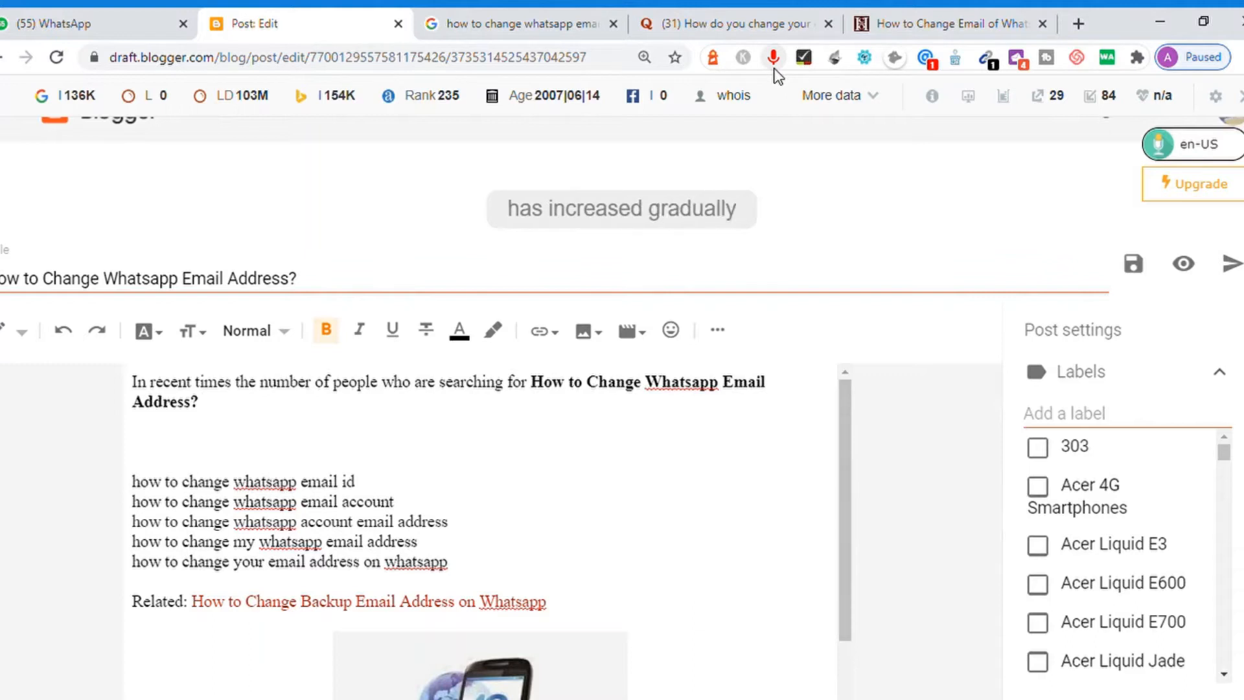
Complete the opening sentence with the dictated words "Has increased gradually." after the keyphrase, and remove the bold from them
type(".")
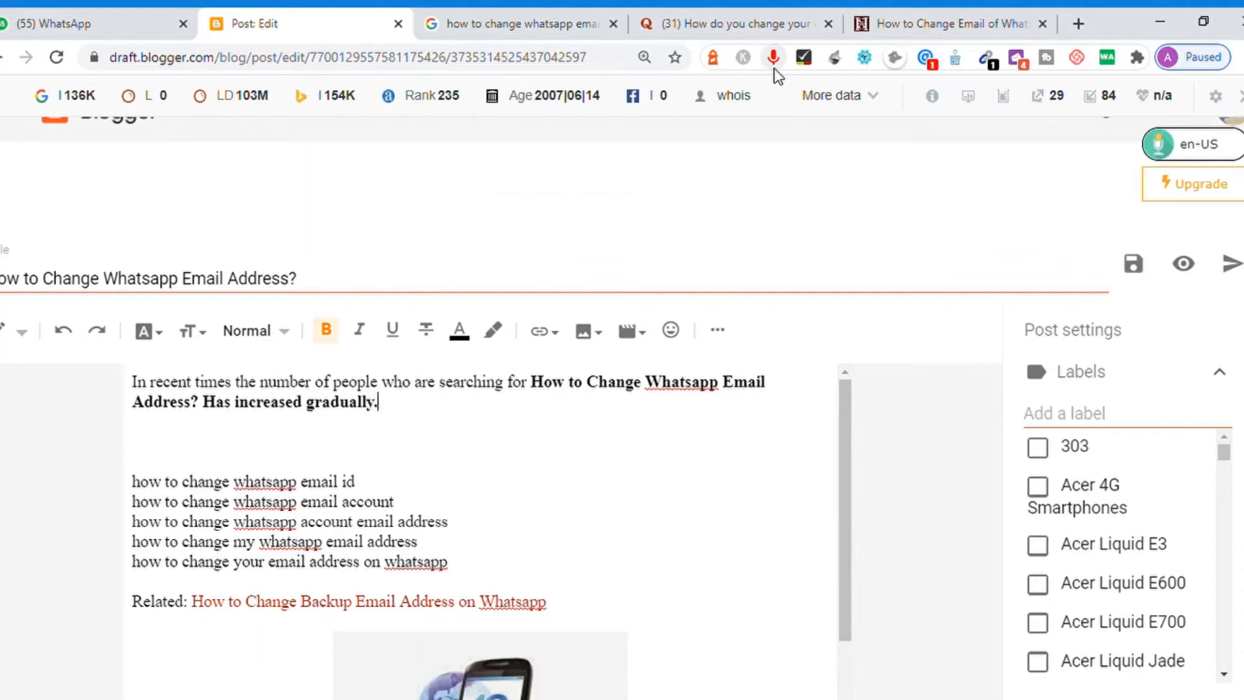
key("shift+Left")
key("shift+Left")
key("shift+Left")
key("shift+Left")
key("shift+Left")
key("shift+Left")
key("shift+Left")
key("shift+Left")
key("shift+Left")
key("shift+Left")
key("shift+Left")
key("shift+Left")
key("shift+Left")
key("shift+Left")
key("shift+Left")
key("shift+Left")
key("shift+Left")
key("shift+Left")
key("shift+Left")
key("shift+Left")
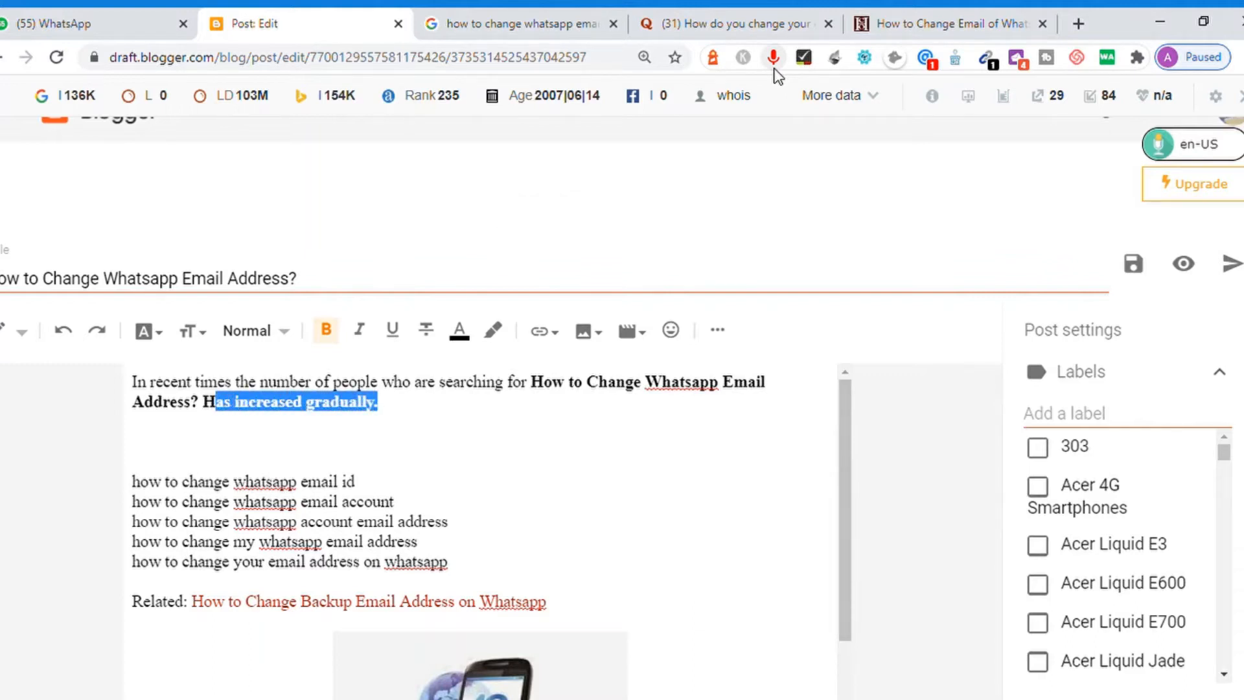
key("shift+Left")
key("ctrl+b")
key("Left")
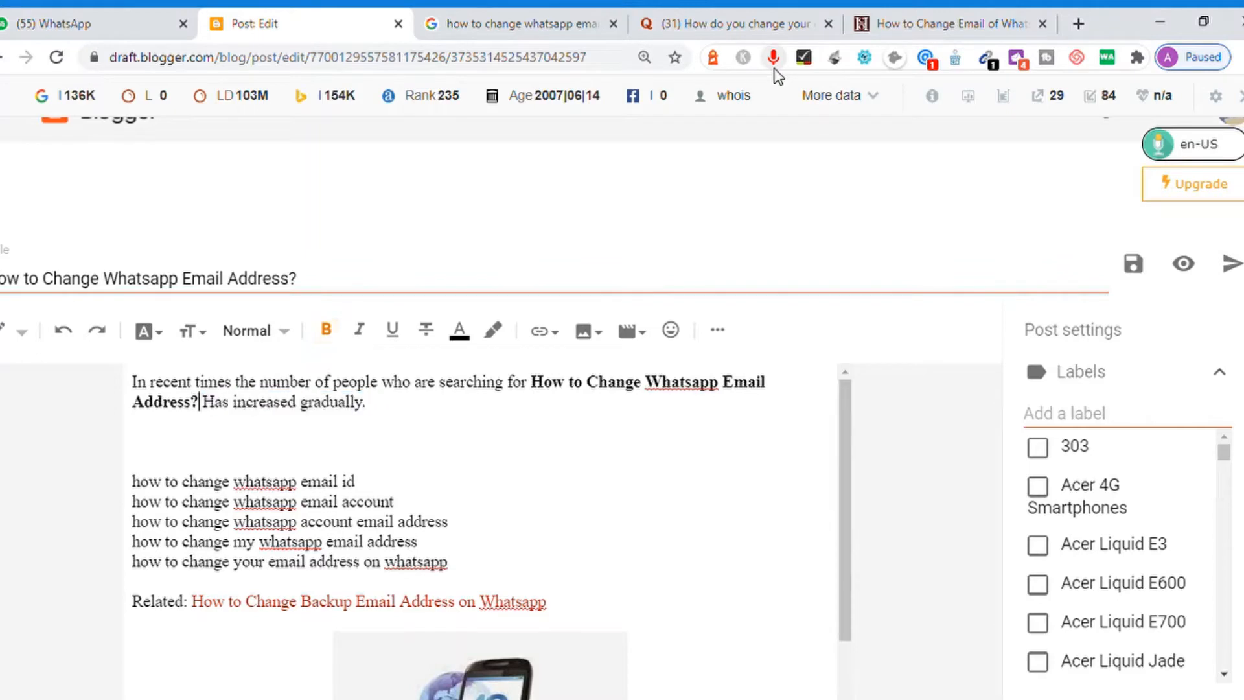
Lowercase the "h" in "has" and dictate "In this article I have discussed how is it possible to change the email address that is associated with your WhatsApp."
key("Right")
key("BackSpace")
type("h")
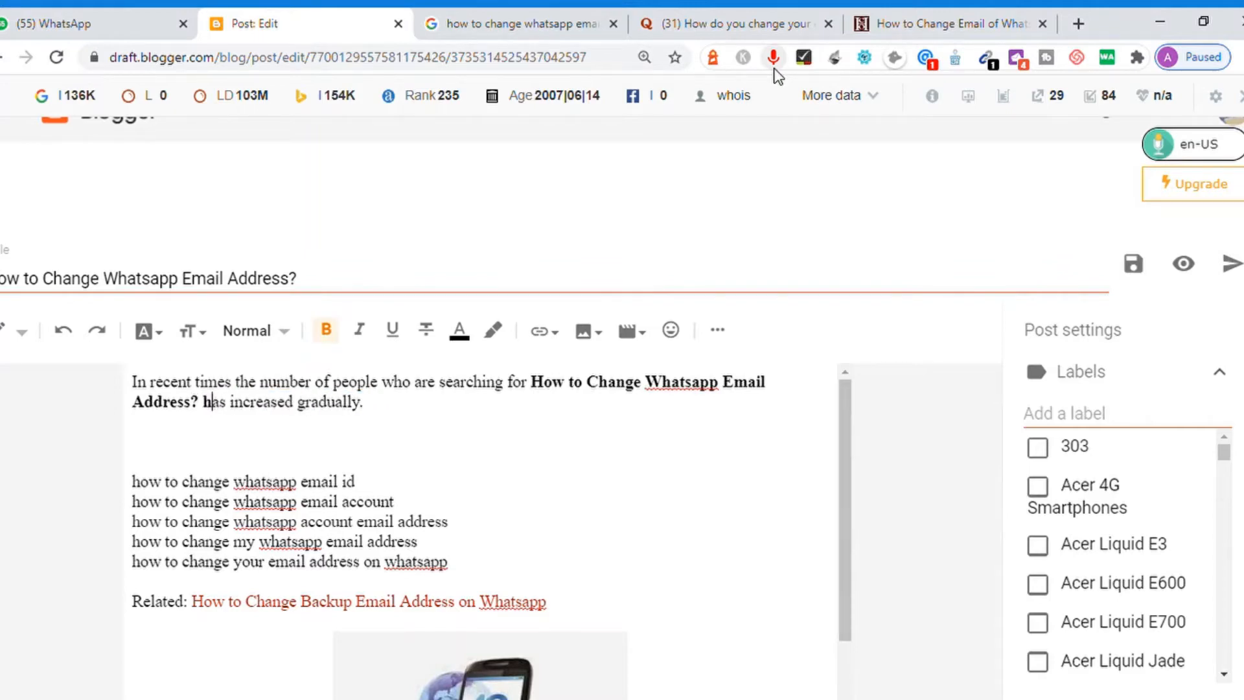
key("End")
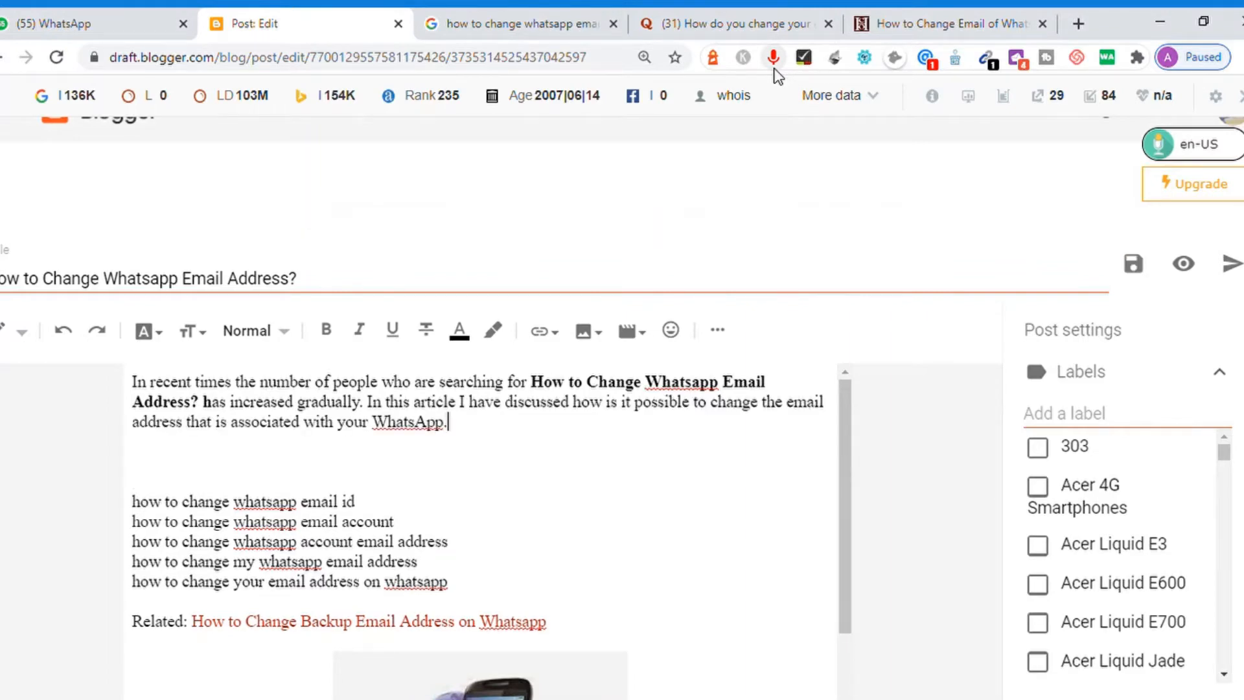
left_click(776, 66)
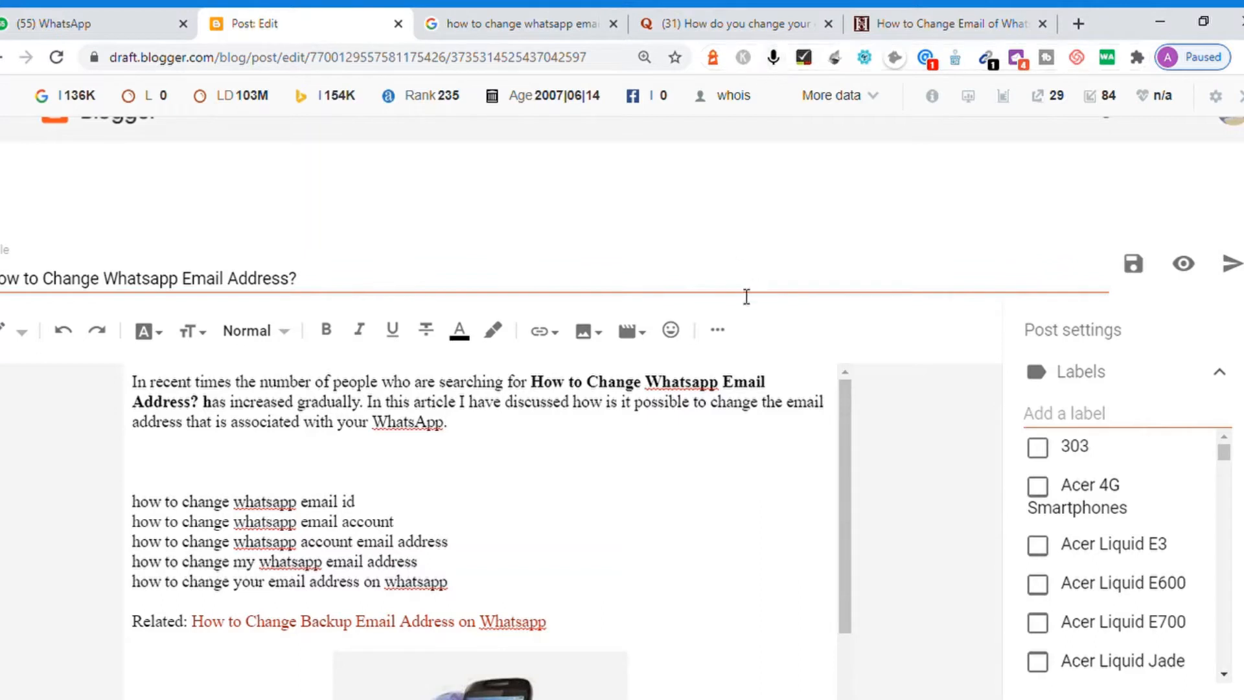
Replace "I have discussed how" with "we are about explore" in the second dictated sentence
left_click(471, 404)
key("BackSpace")
key("BackSpace")
type("we are about")
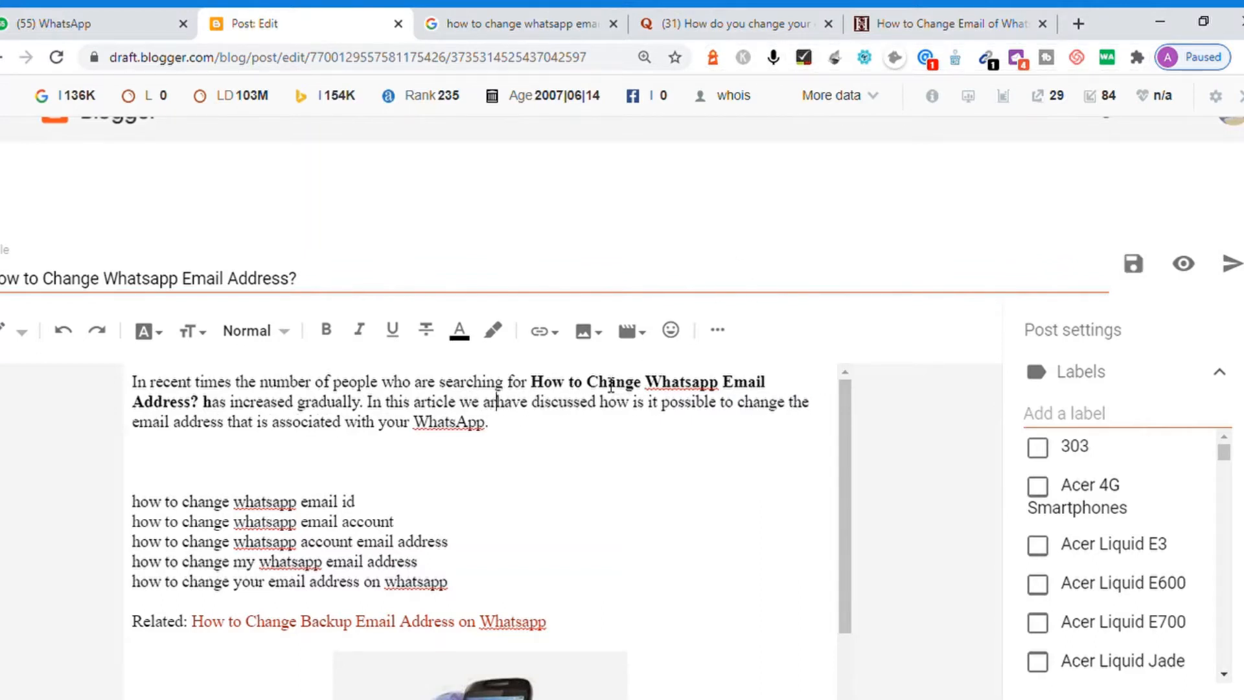
type(" explore")
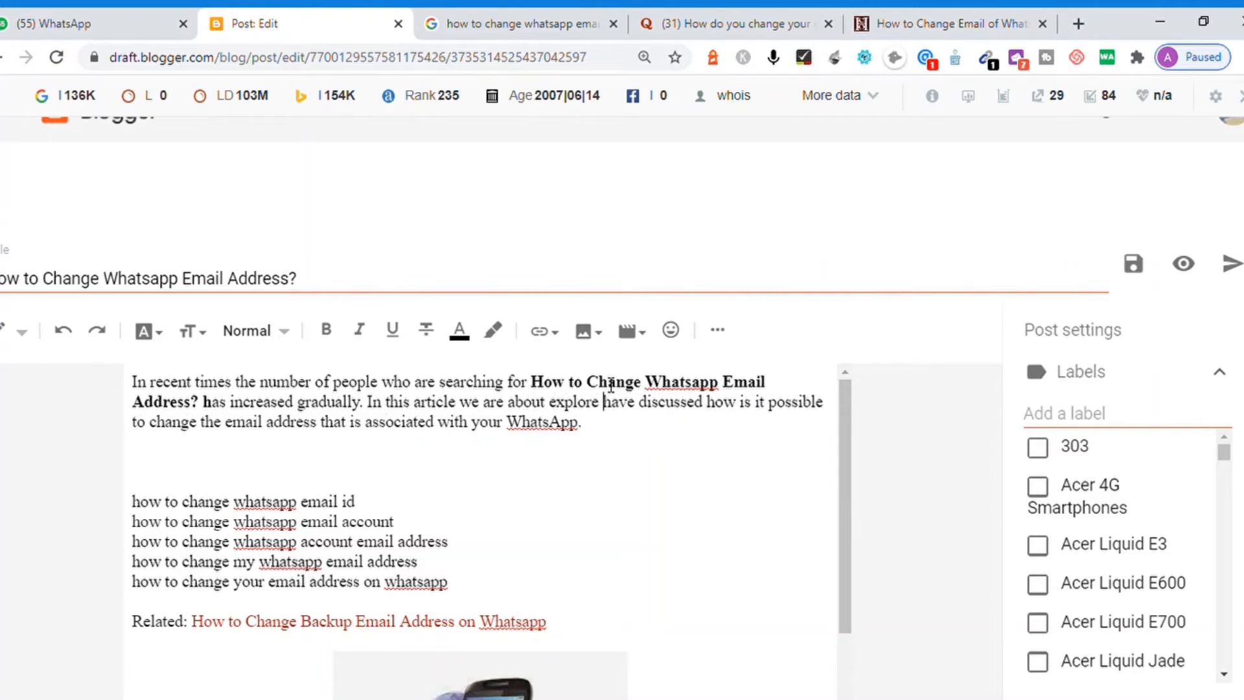
key("Delete")
key("Delete")
key("Delete")
key("Delete")
key("Delete")
key("Delete")
key("Delete")
key("Delete")
key("Delete")
key("Delete")
key("Delete")
key("Delete")
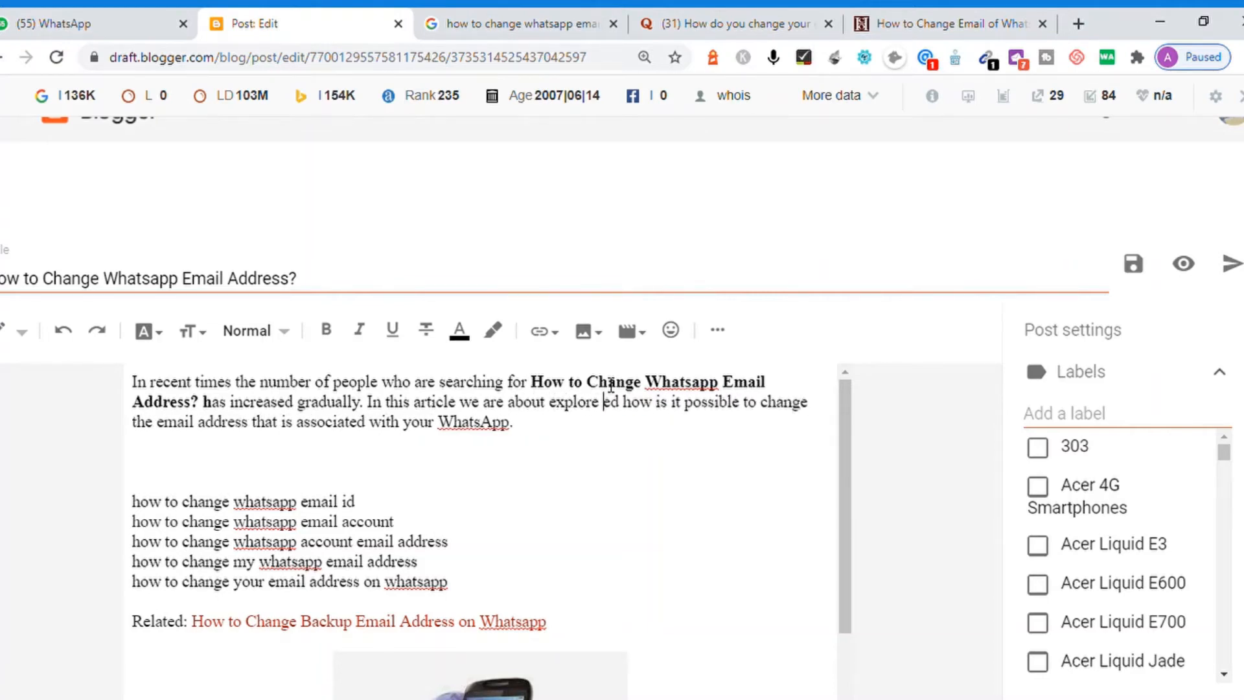
key("Delete")
key("Delete")
key("Delete")
key("Delete")
key("Delete")
key("Delete")
key("Delete")
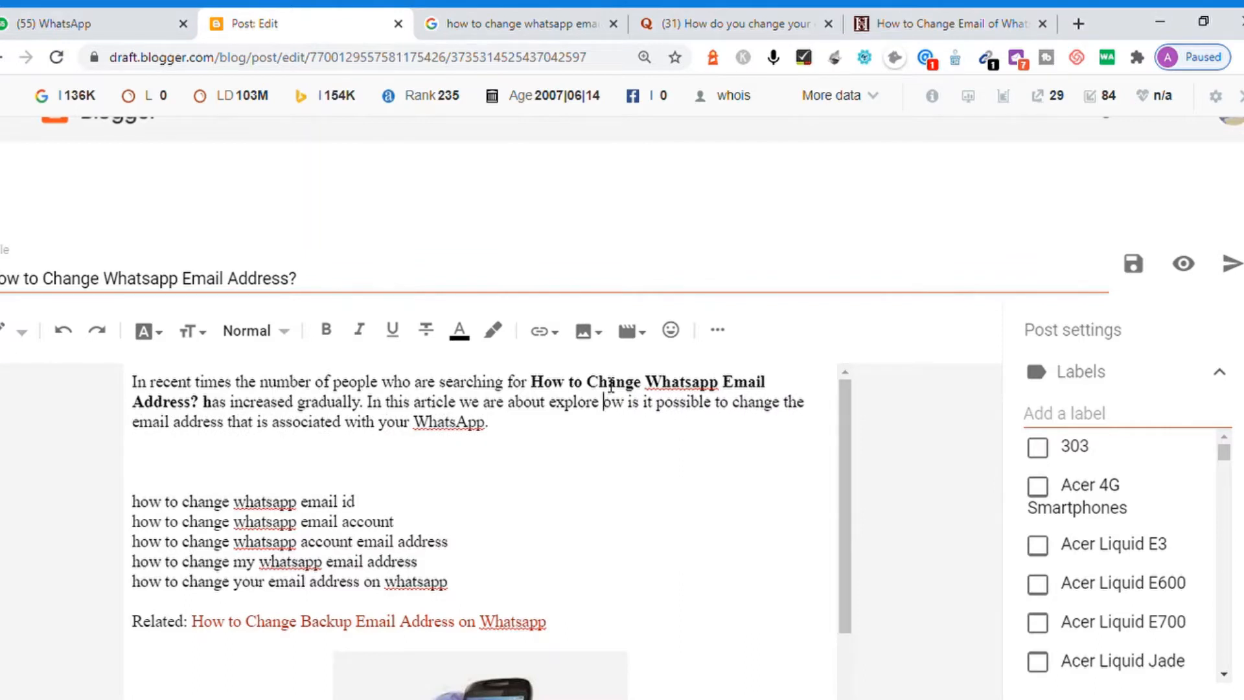
Add the word "Account" after "WhatsApp" at the end of the first paragraph
key("Right")
key("Right")
key("Right")
key("Right")
key("Right")
key("Right")
key("Right")
key("Right")
key("Right")
key("Right")
key("Right")
key("Right")
key("Right")
key("Right")
key("Right")
key("Right")
key("Right")
key("Right")
key("Right")
key("Right")
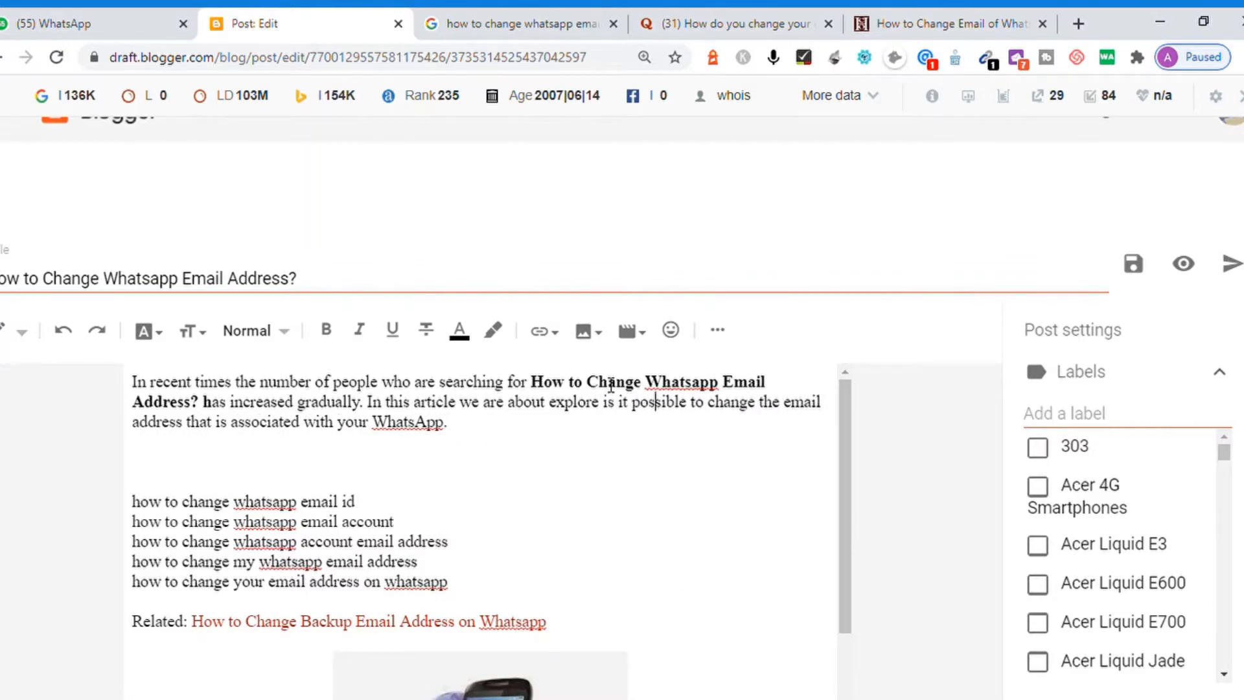
key("Right")
key("Right")
key("Right")
key("Right")
key("Right")
key("Right")
key("Right")
key("Right")
key("Right")
key("Right")
key("Right")
key("Right")
key("Right")
key("Right")
key("Right")
key("Right")
key("Right")
key("Right")
key("Right")
key("Right")
type("Account")
Remove the bold from the word "has" following the keyphrase in the first paragraph
left_click_drag(530, 382, 235, 410)
left_click(237, 405)
key("ctrl+b")
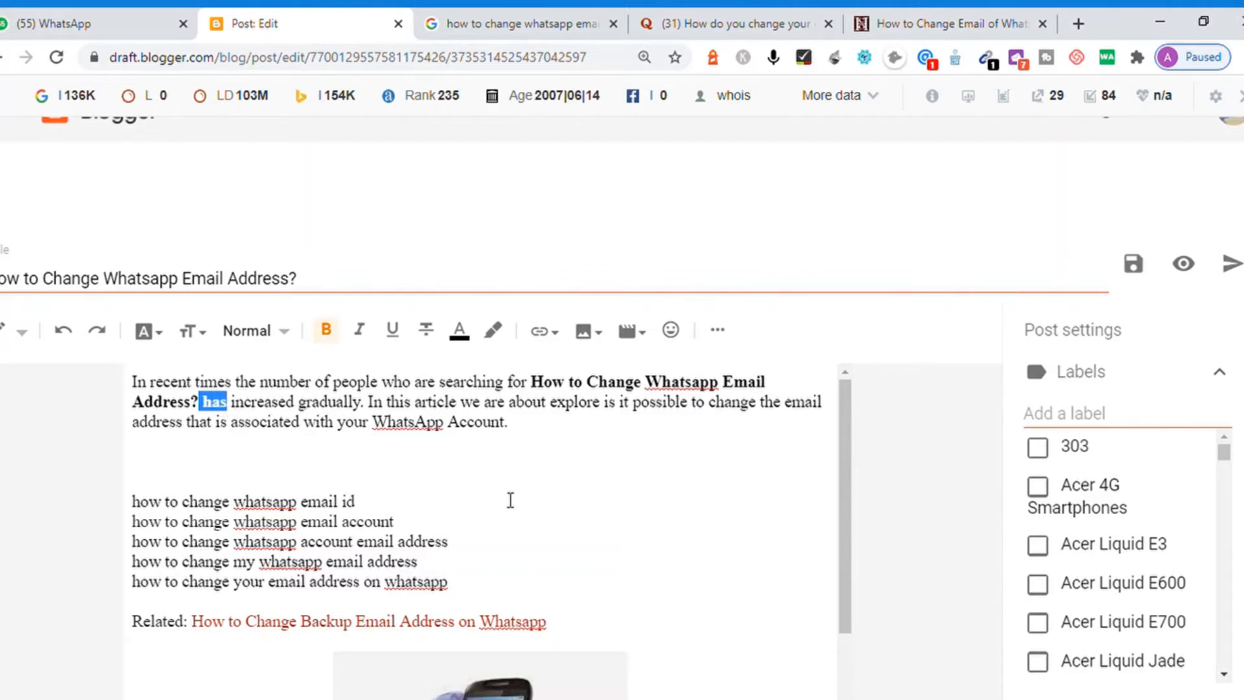
left_click(572, 458)
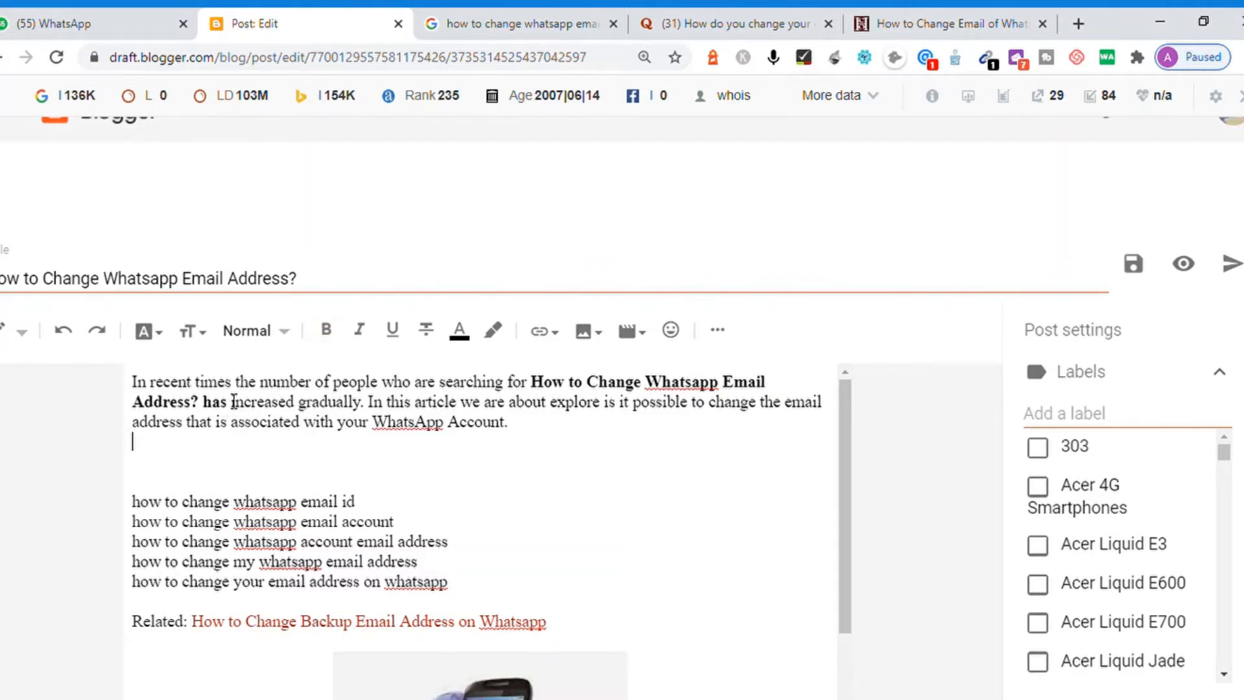
left_click_drag(221, 405, 215, 411)
key("ctrl+b")
Dictate a second paragraph, starting "In order to address this question", saying WhatsApp is linked to an active mobile number rather than an email address
left_click(581, 444)
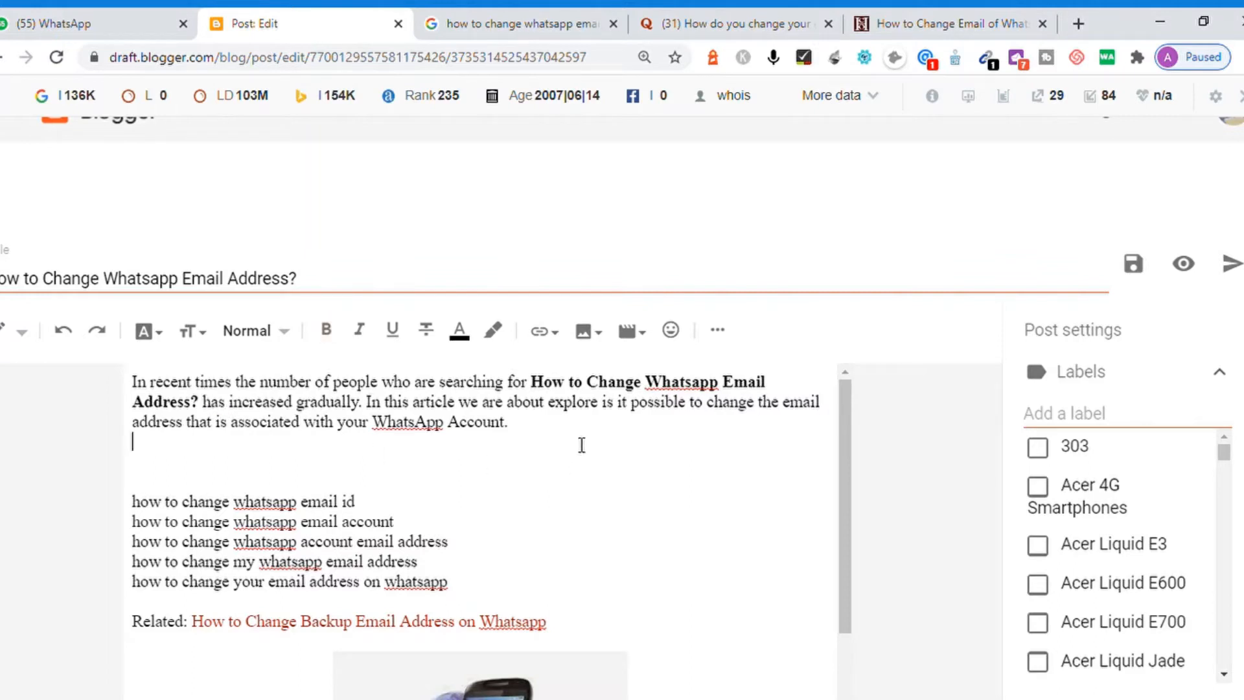
key("Return")
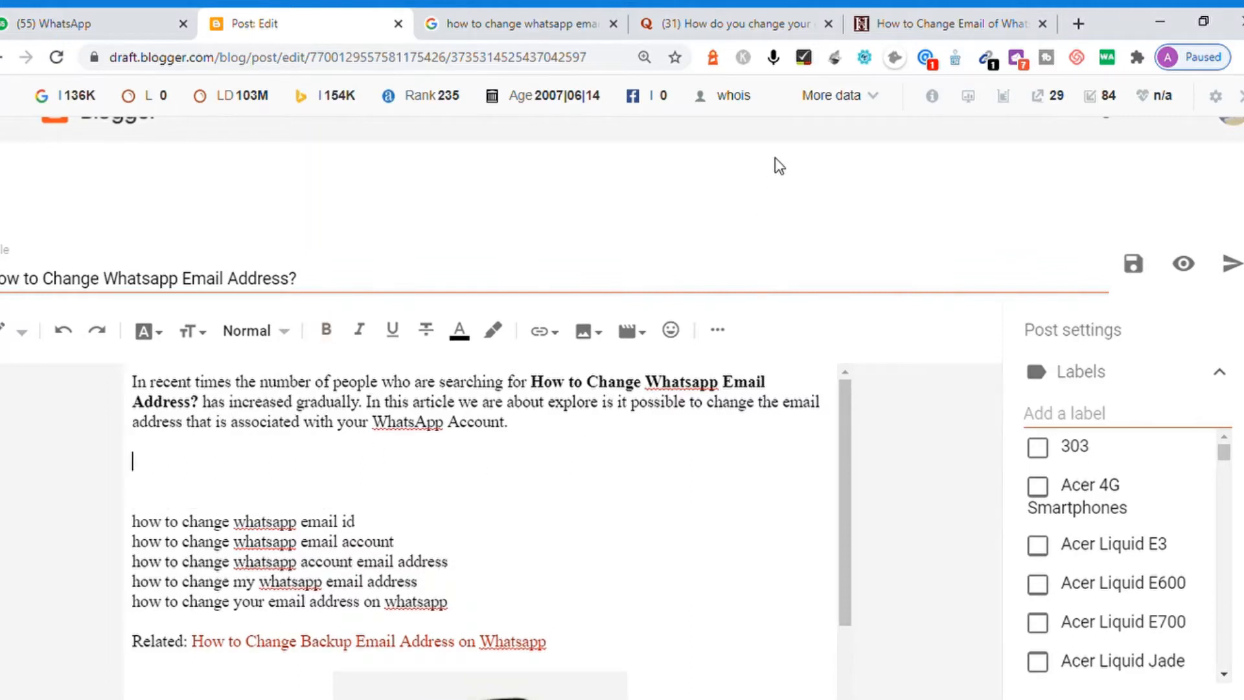
left_click(774, 60)
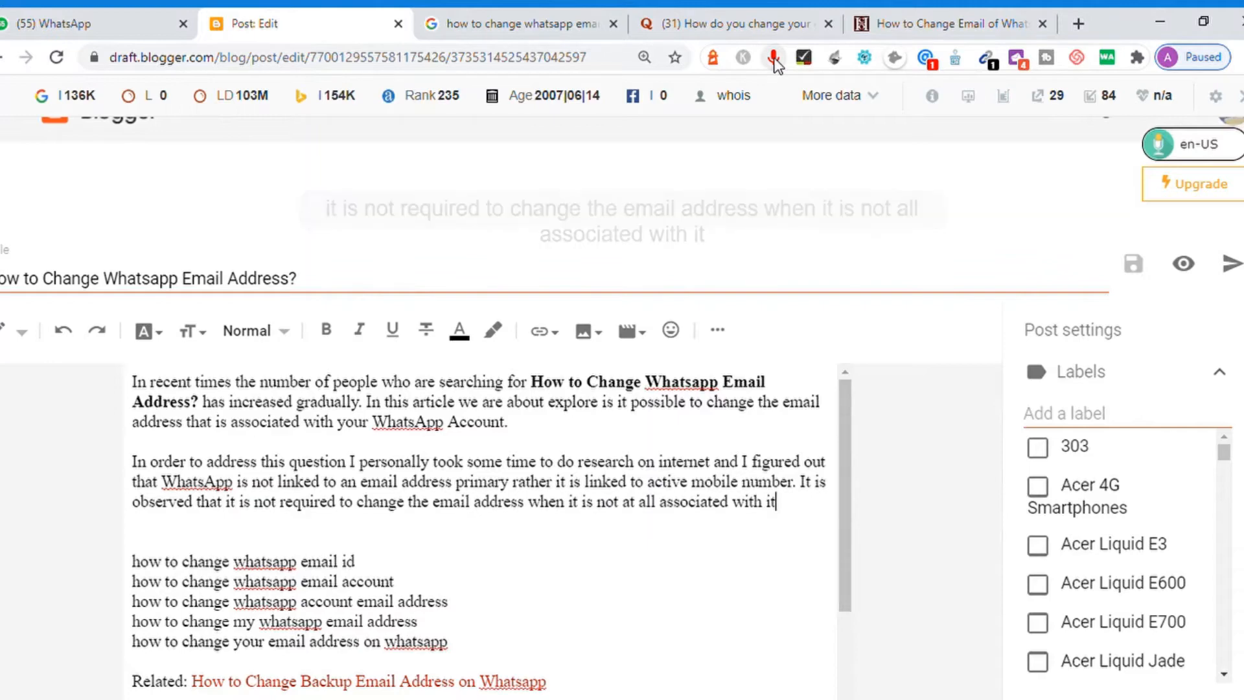
Dictate a third paragraph saying two step verification has the option to add an email address, used exclusively for authenticating access from a new device
key("Return")
key("Return")
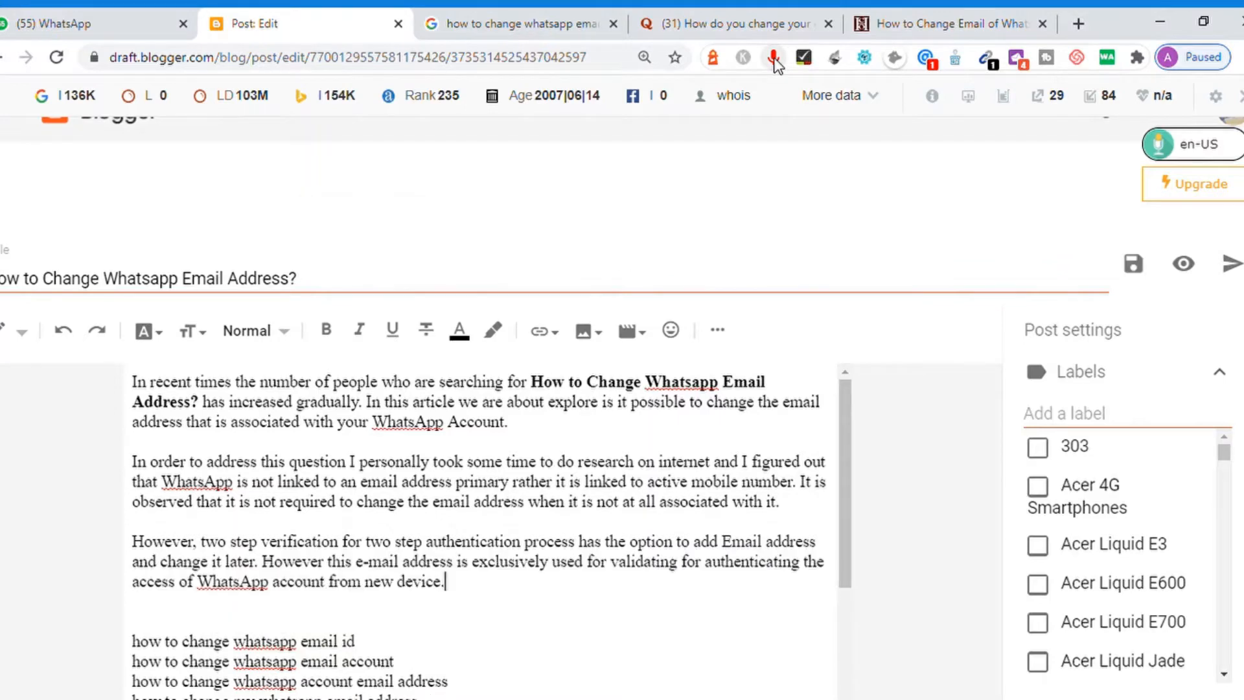
left_click(774, 58)
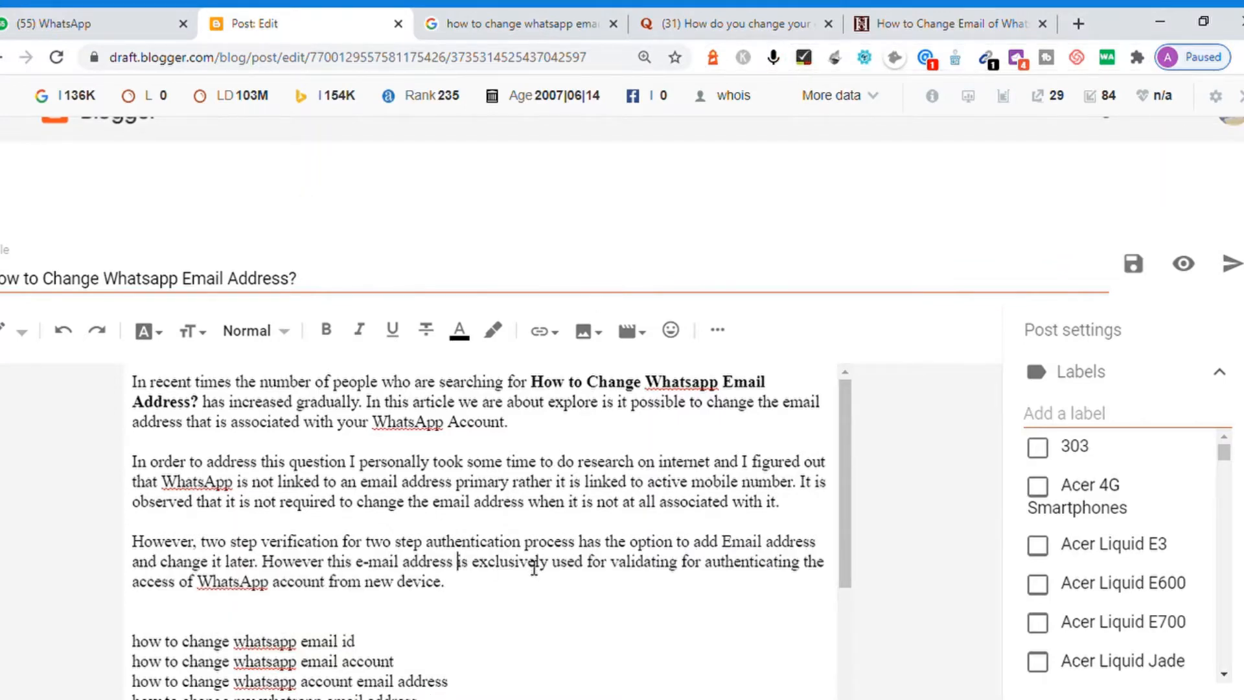
Write "If you are still looking forward to know the probability of" above the keyword list and join it to "how to change whatsapp email id,"
left_click(517, 583)
key("Up")
key("Up")
key("Up")
key("Up")
key("Down")
key("Down")
key("Down")
key("Down")
key("Down")
key("Down")
key("Down")
key("Down")
key("Down")
key("Down")
key("Down")
key("Down")
key("Down")
key("Down")
key("Down")
key("Up")
key("Up")
key("Up")
key("Up")
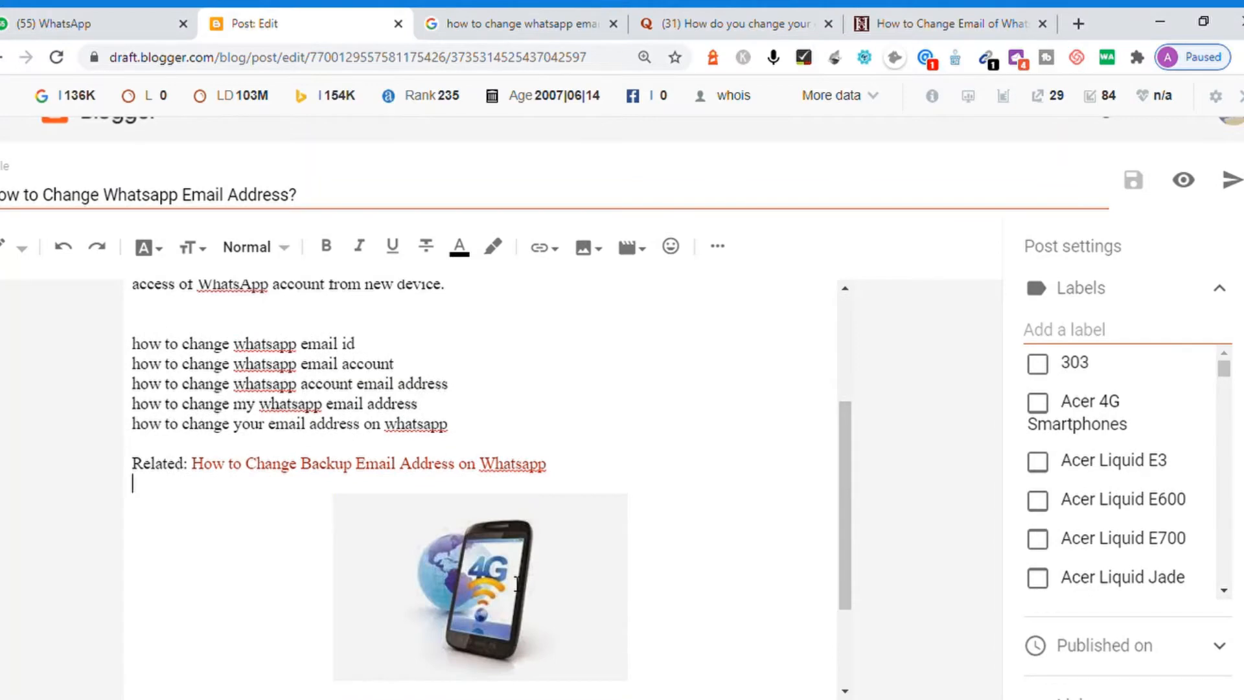
key("Up")
key("Up")
key("Up")
key("Up")
key("Up")
type("If you ")
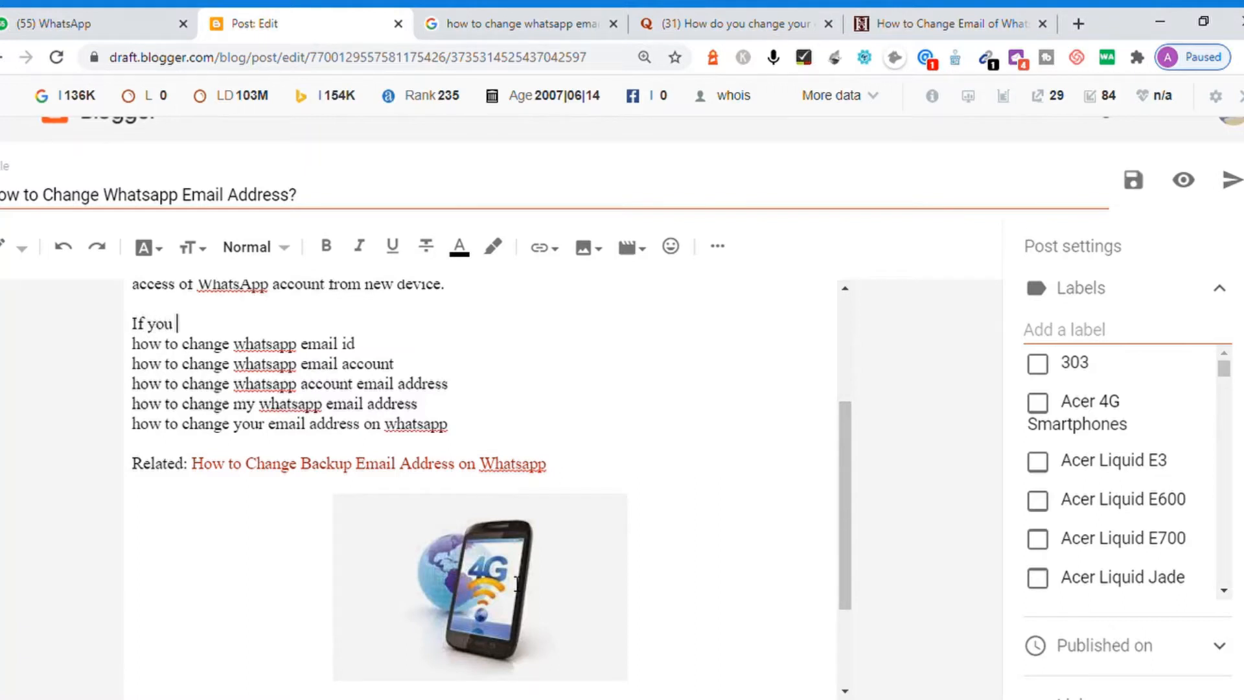
type("are still looking forwad")
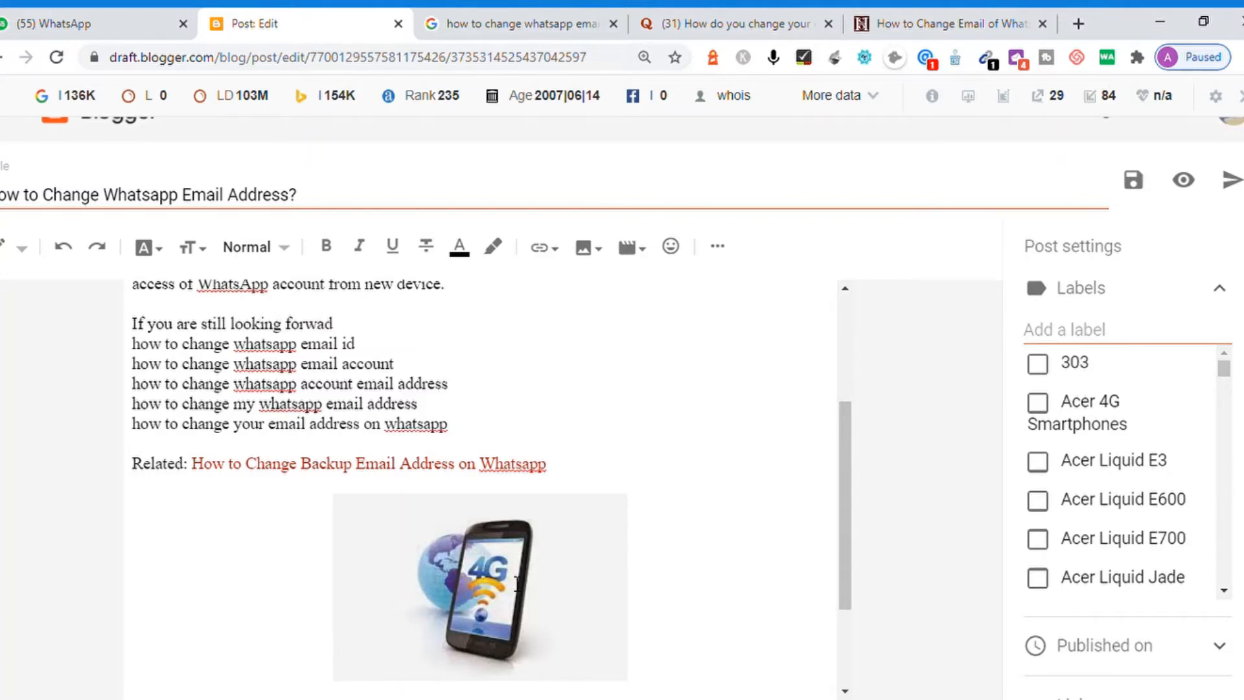
key("BackSpace")
type("rd tto know the p")
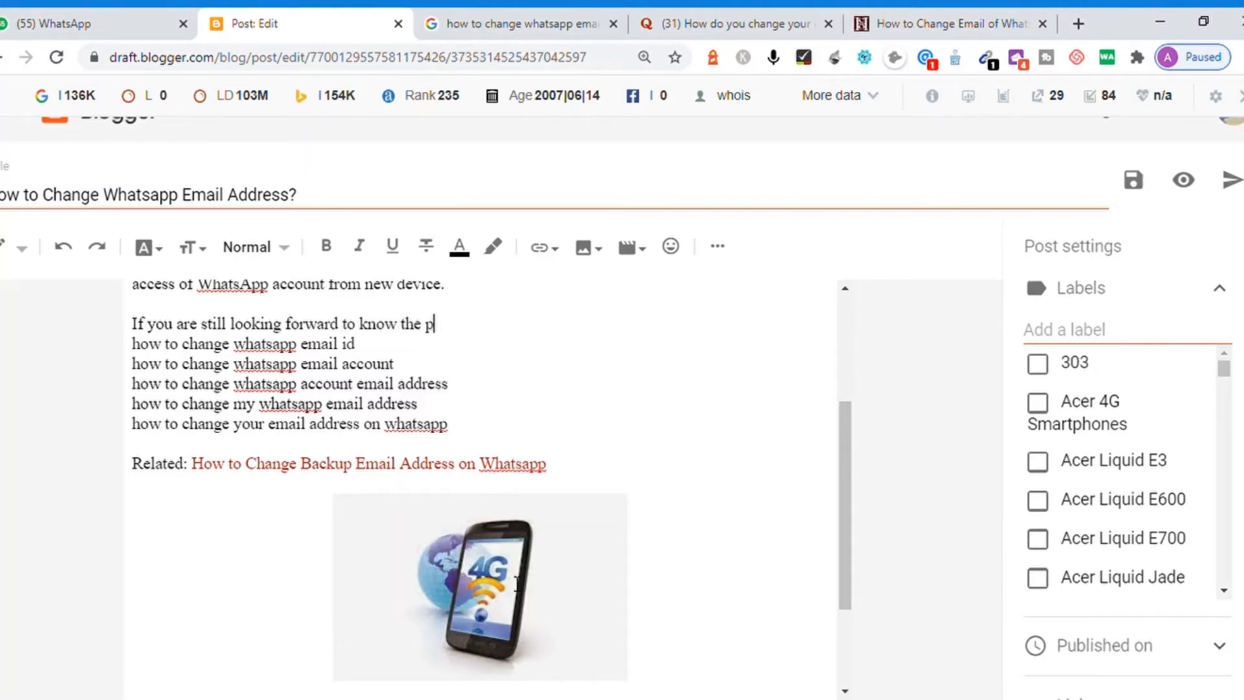
type("robability of")
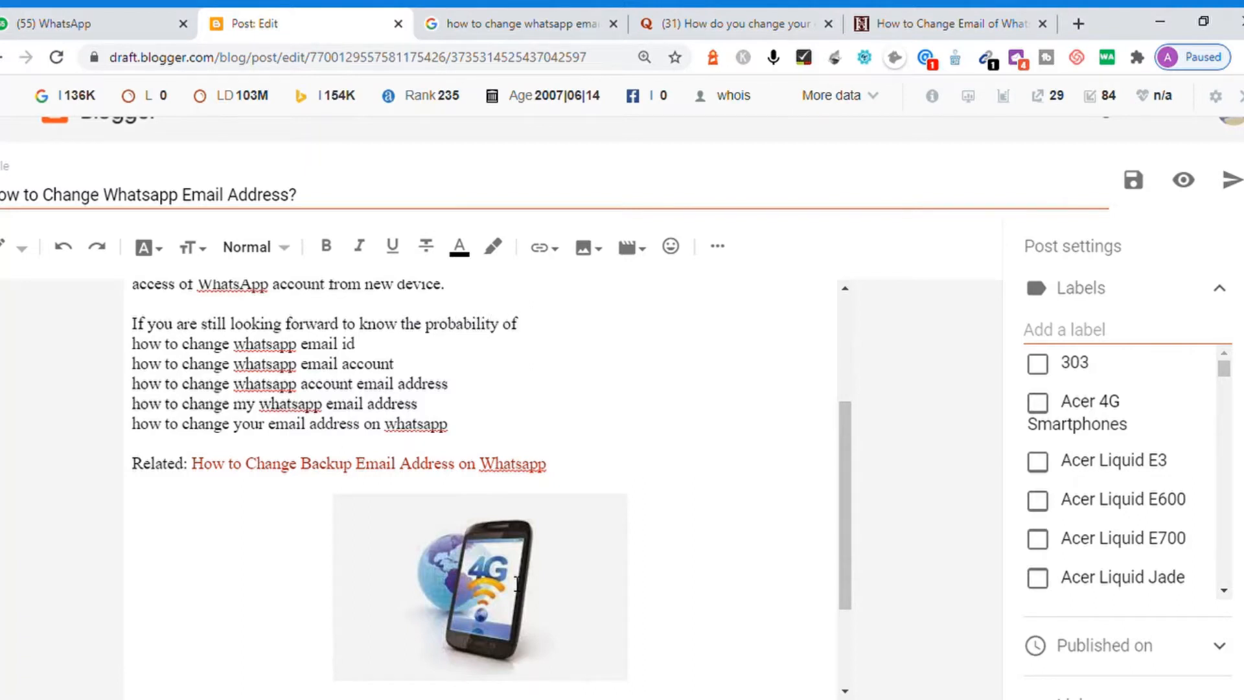
key("Delete")
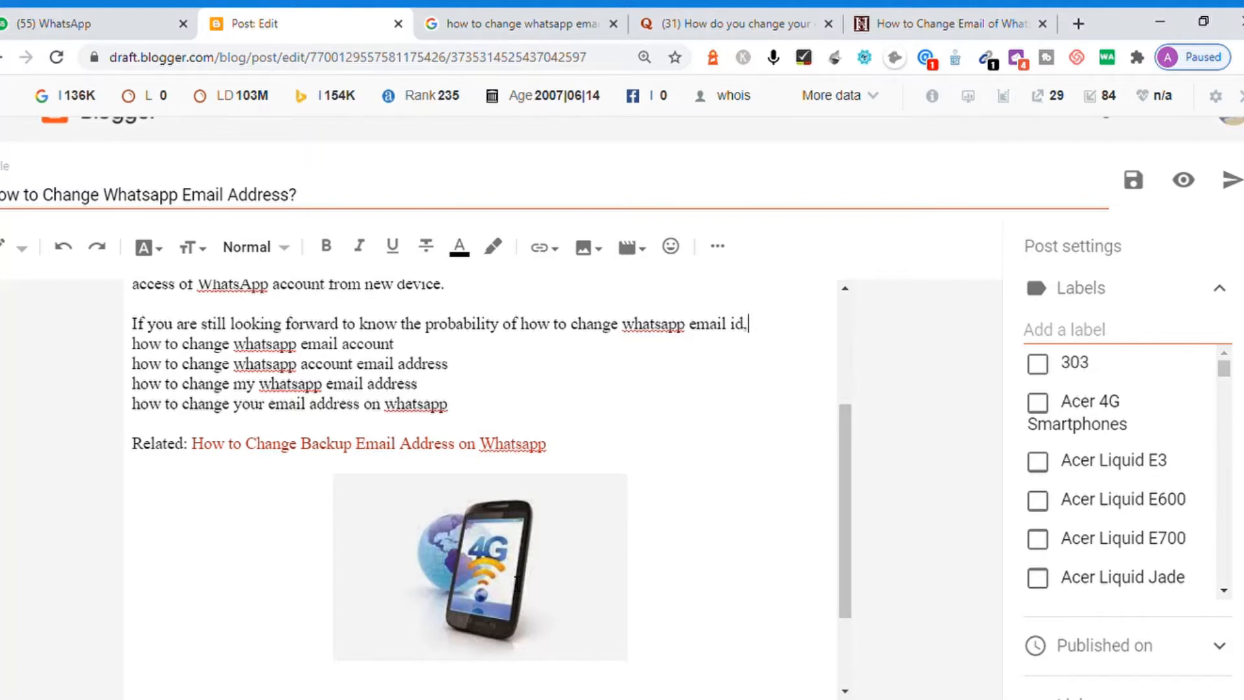
Make the keyphrase "how to change whatsapp email id" bold in the new sentence
left_click_drag(745, 324, 520, 324)
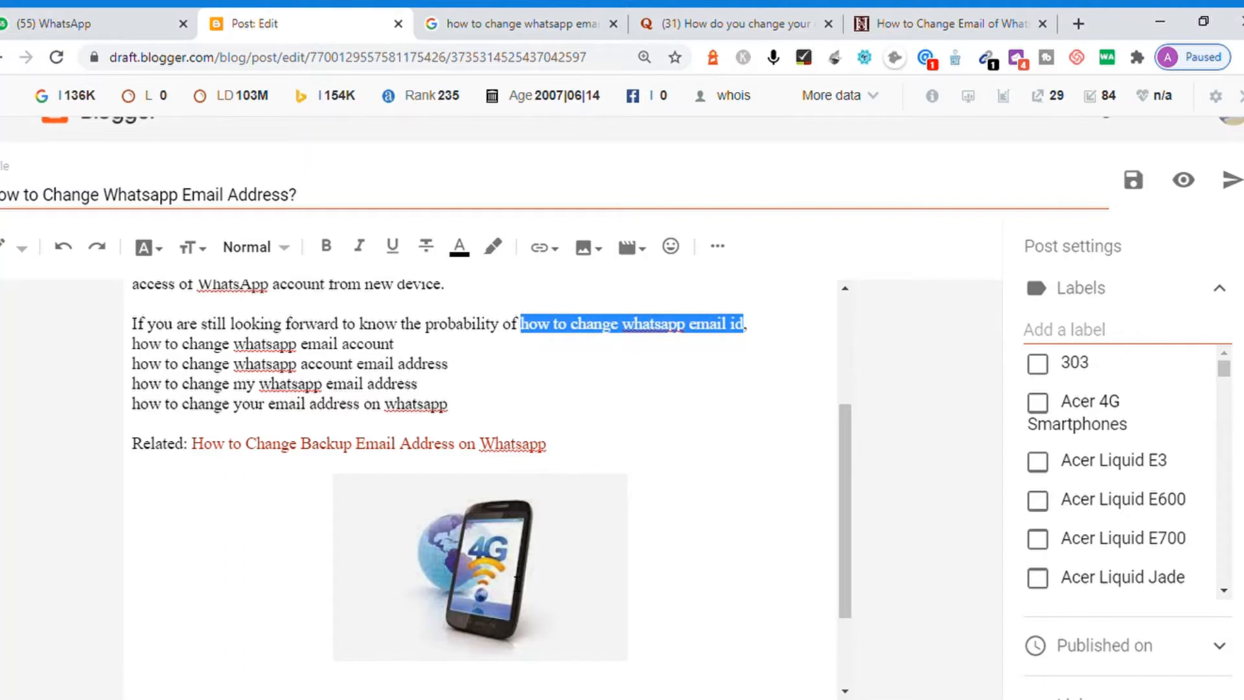
key("ctrl+b")
key("Right")
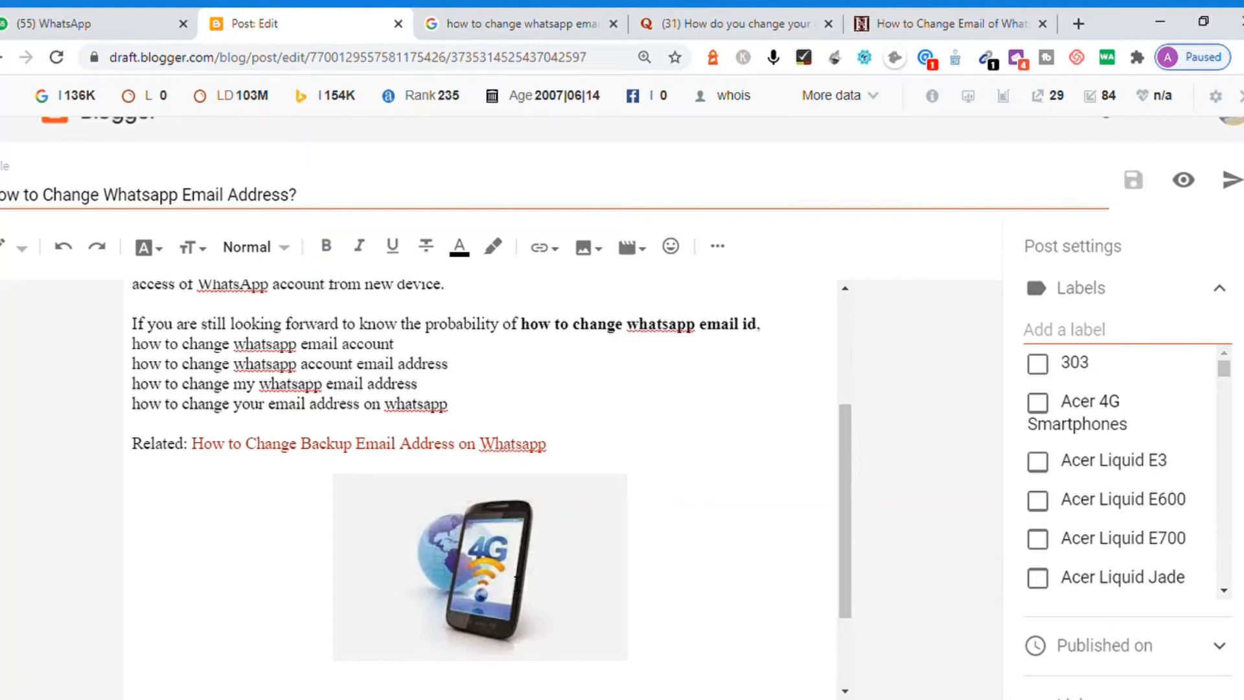
Finish the sentence with "I would say it is only for the two step authentication process and not related to your account." and add a line break
type("I would s")
key("BackSpace")
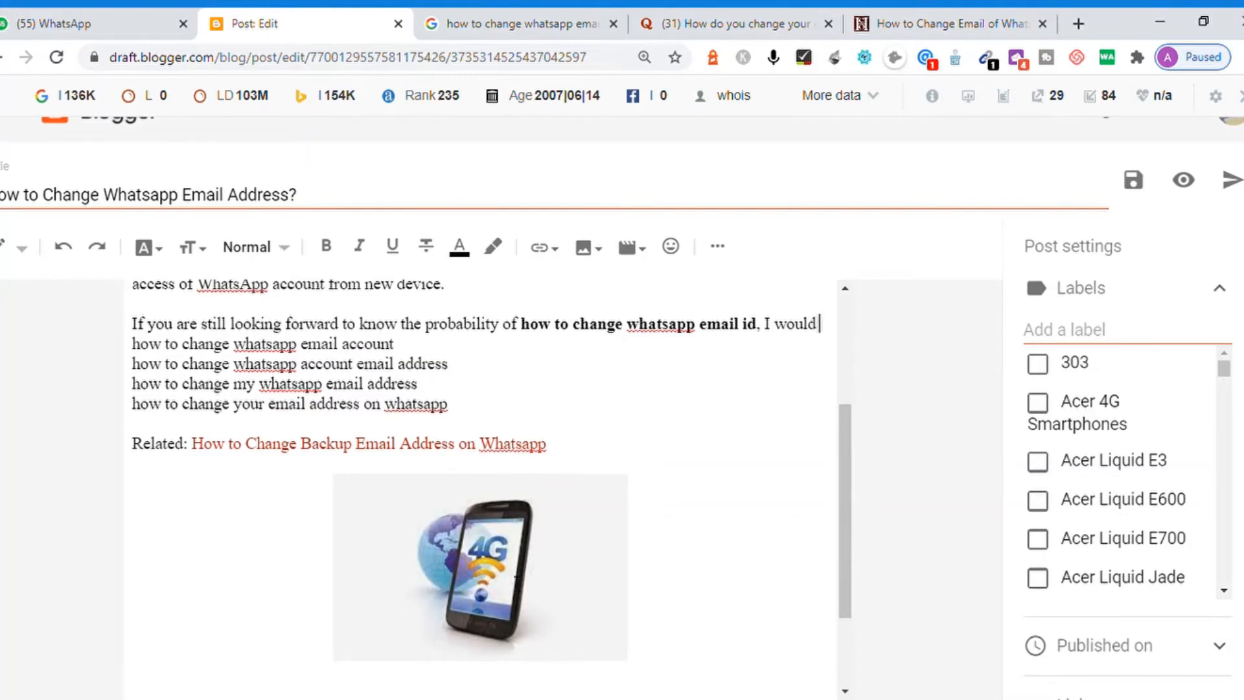
type("say")
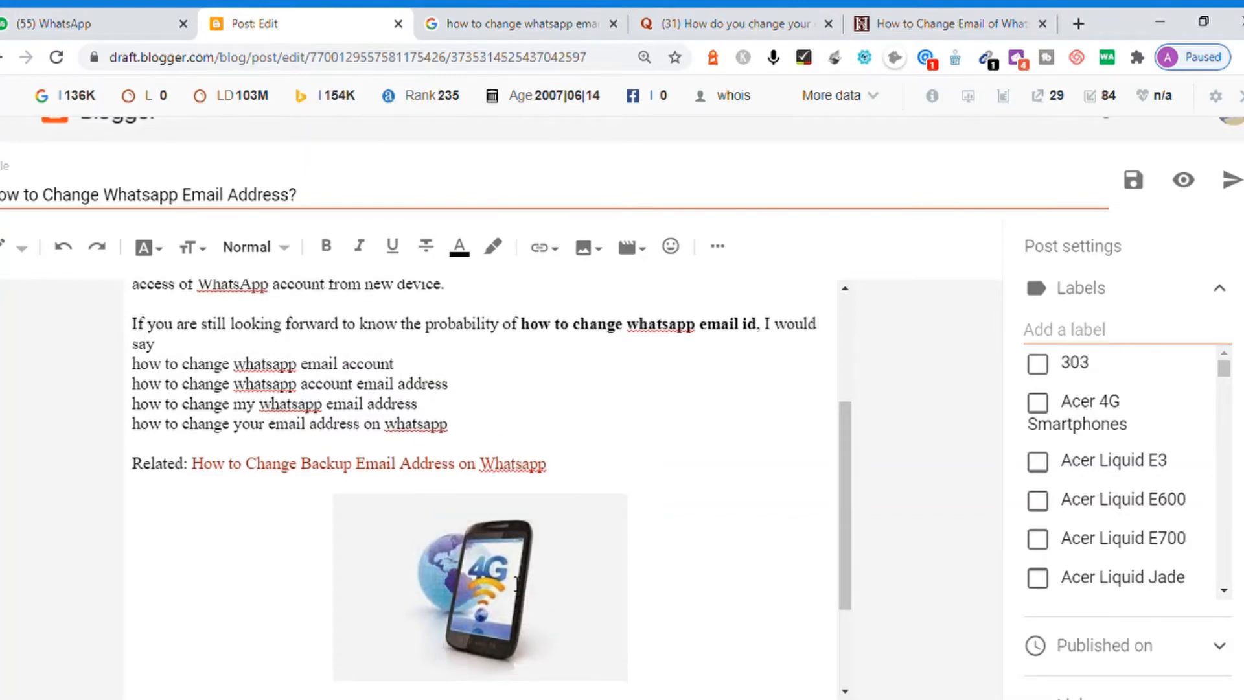
type("it is only for the two")
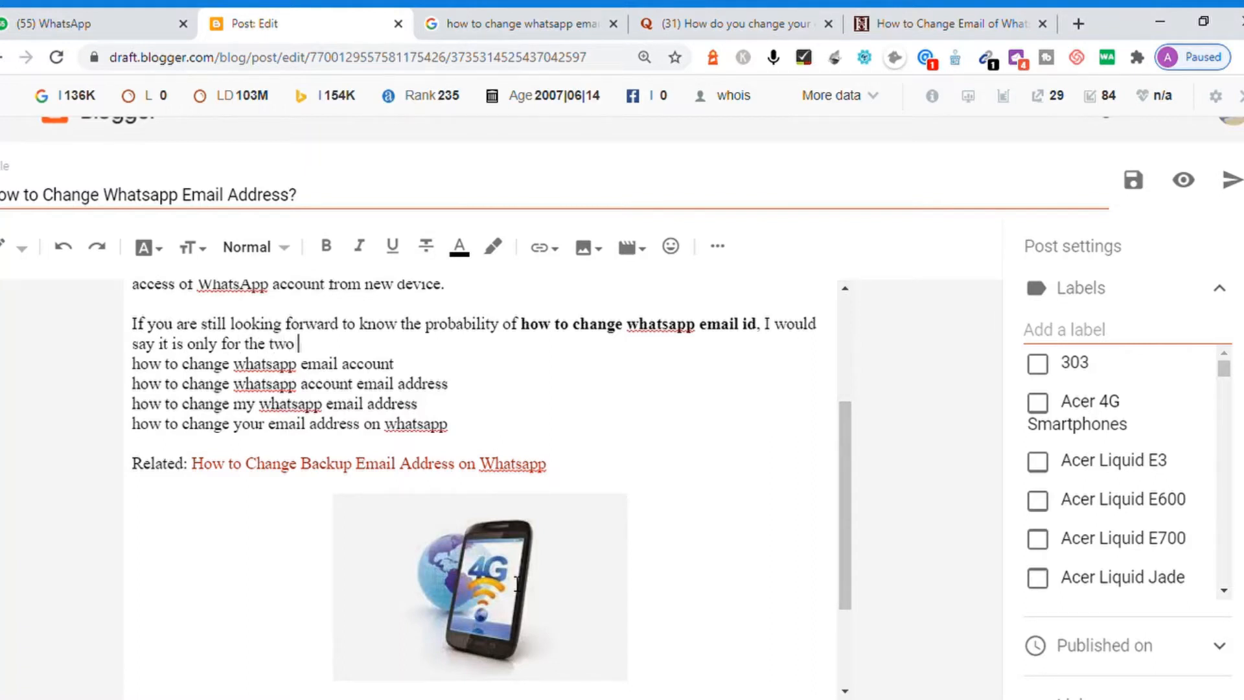
type(" step authentication p")
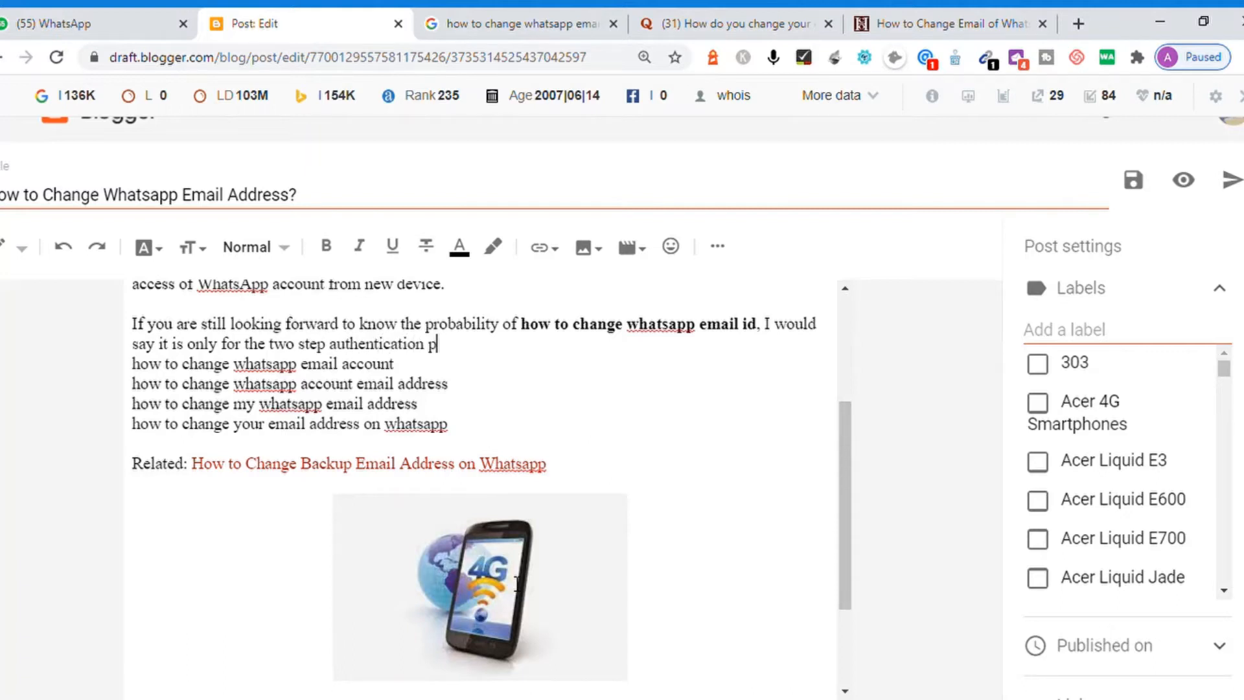
type("rocess and not ")
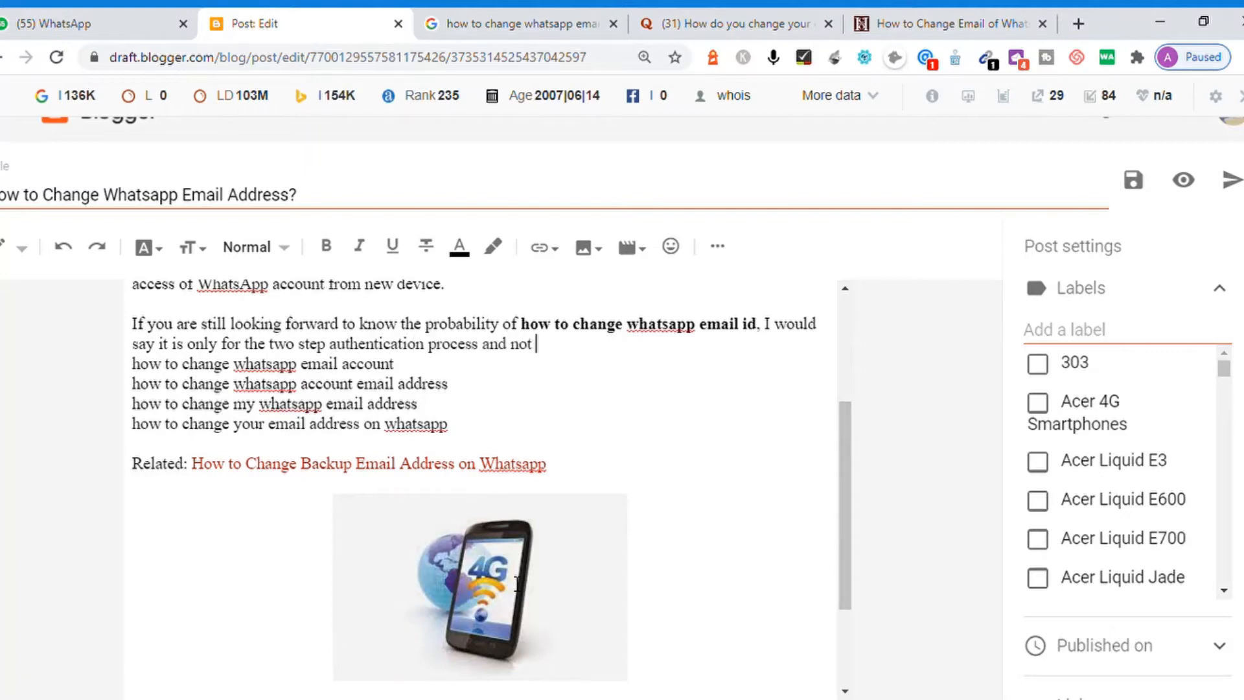
type("related to you")
key("BackSpace")
key("BackSpace")
key("BackSpace")
type("yo")
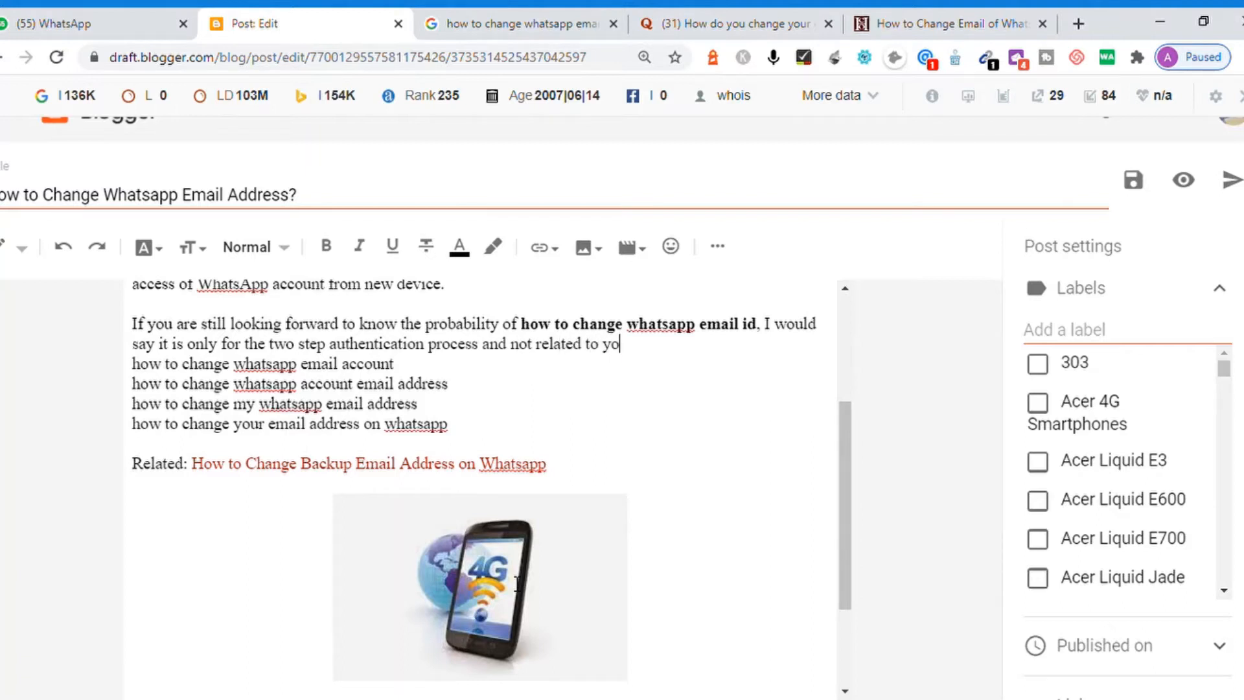
type("ur account.")
key("Return")
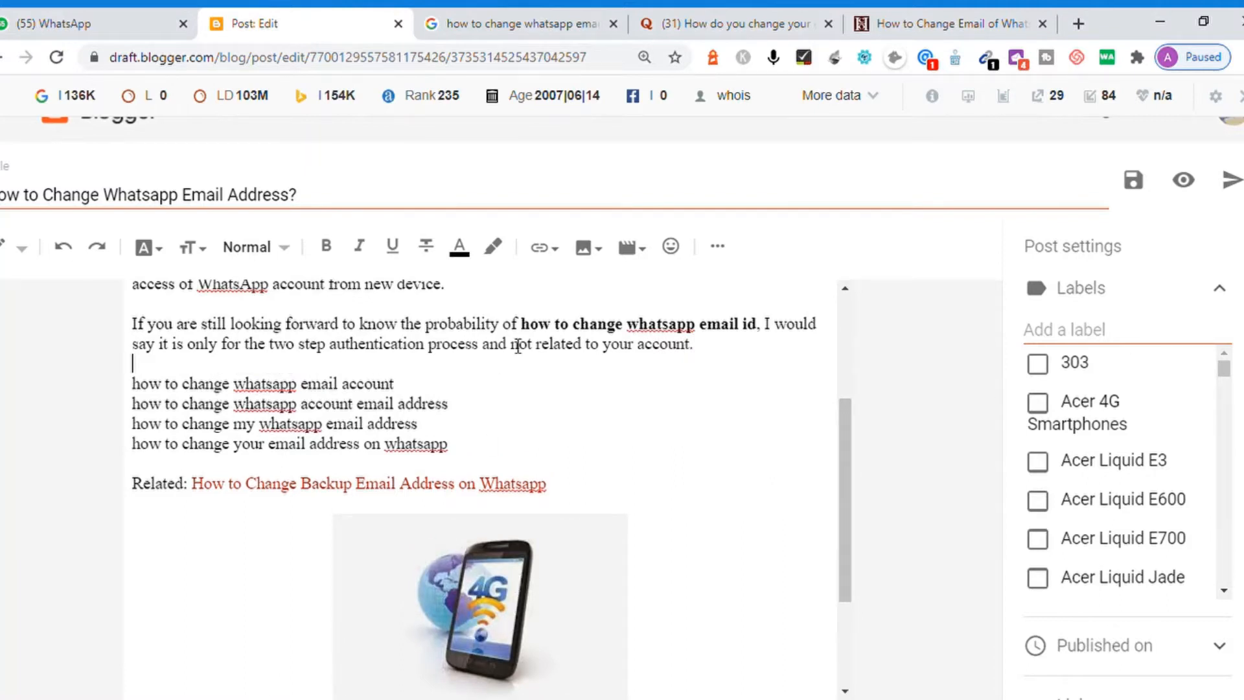
left_click_drag(521, 323, 136, 329)
left_click(739, 347)
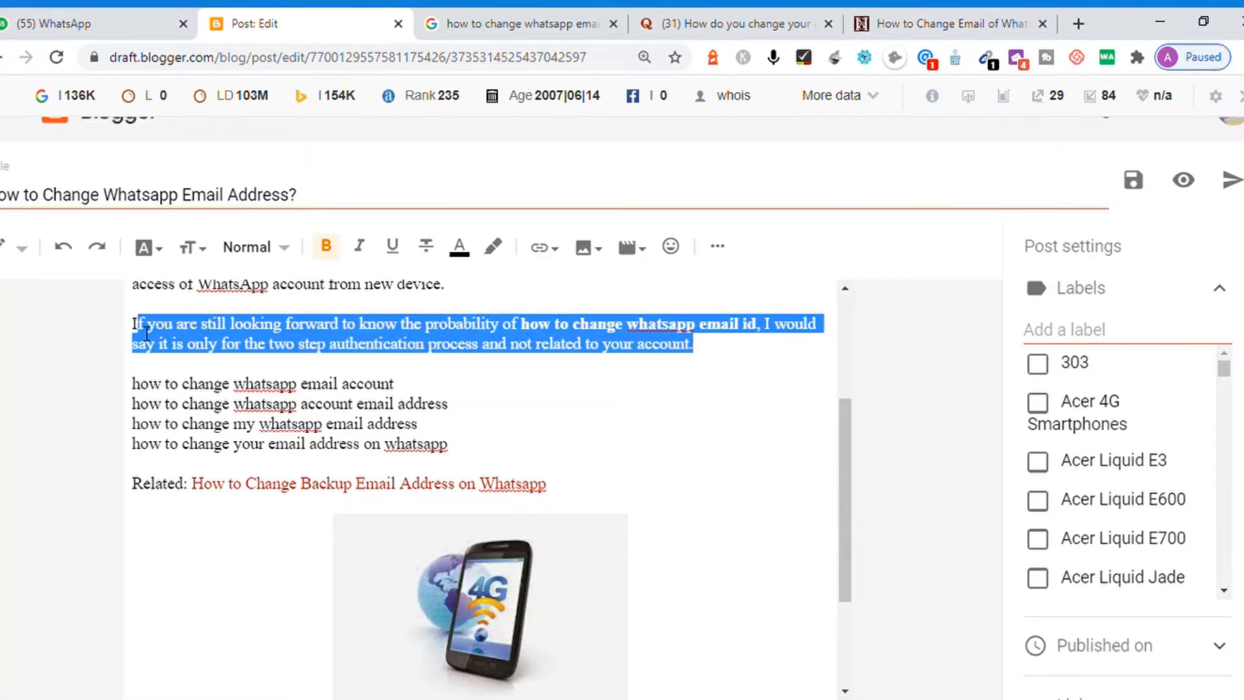
left_click(191, 335)
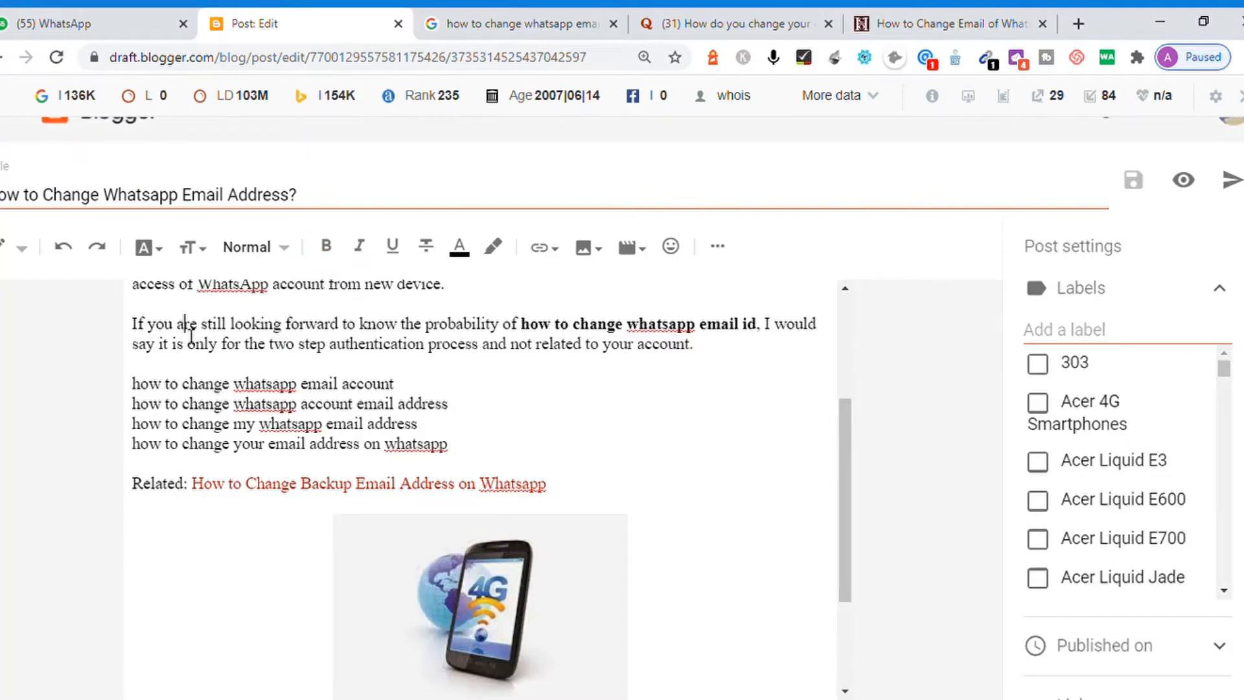
Reread the two step verification paragraph and the sentence containing the bold "how to change whatsapp email id" keyphrase
scroll(343, 364, "up", 2)
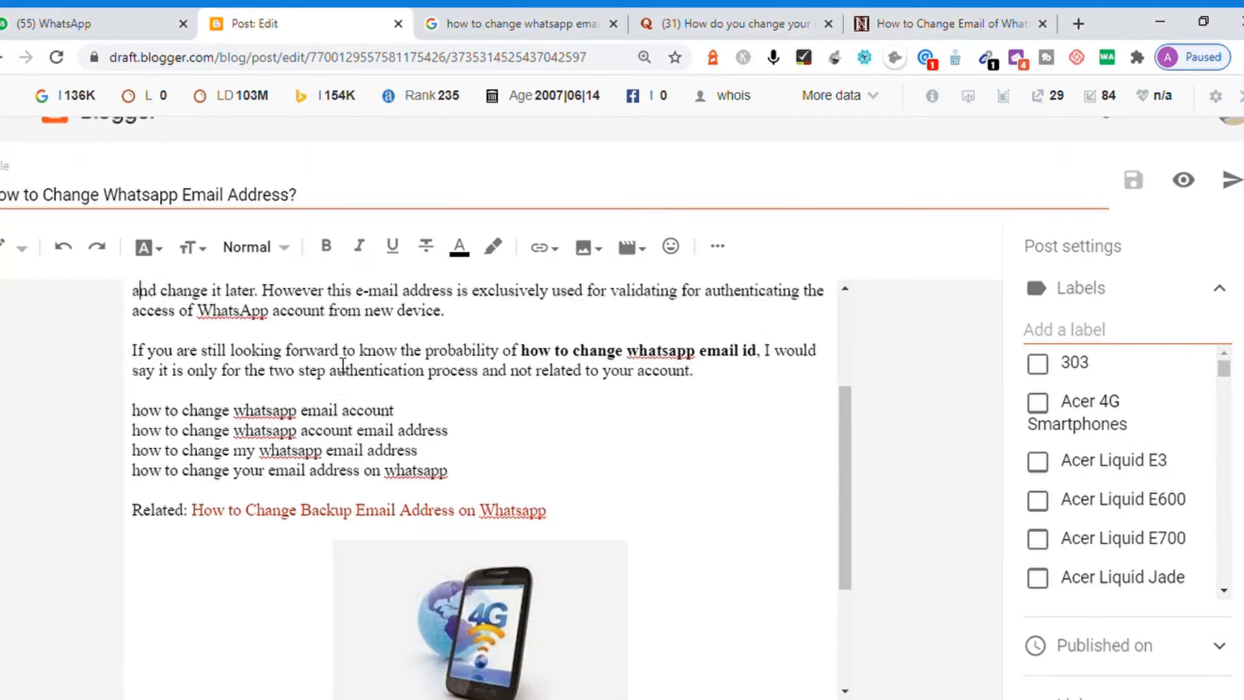
key("Down")
key("Down")
key("Down")
key("Down")
key("Down")
key("Down")
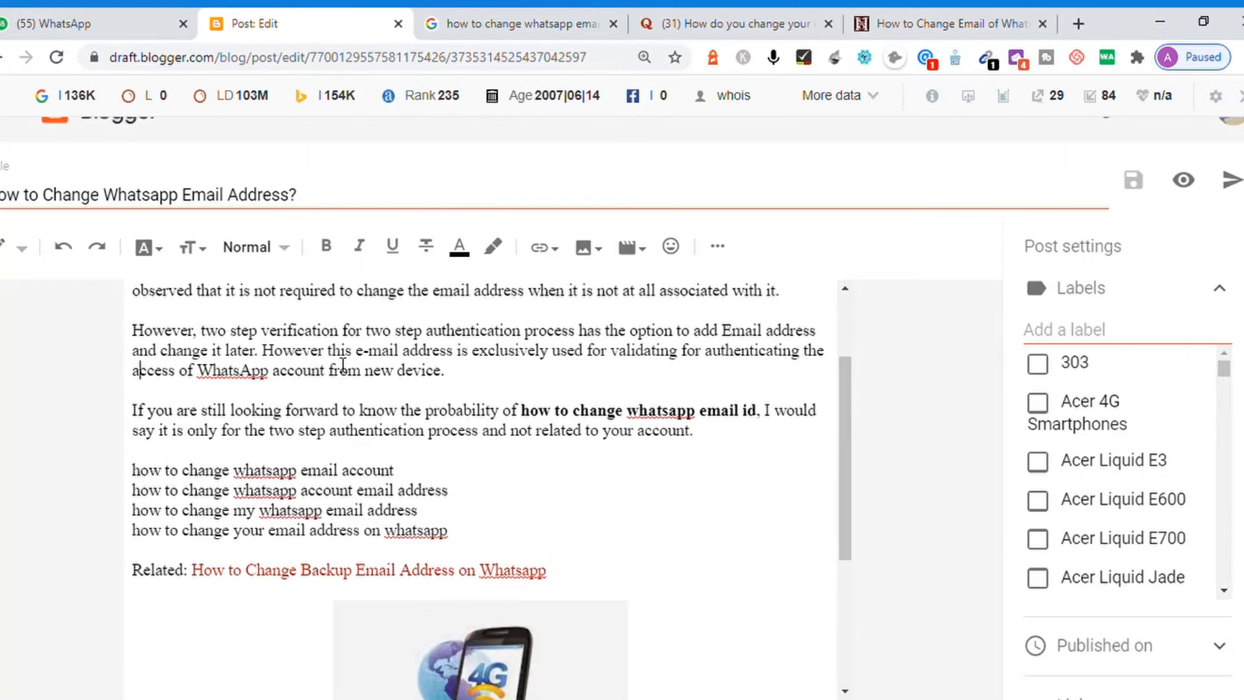
key("shift+Down")
key("shift+Down")
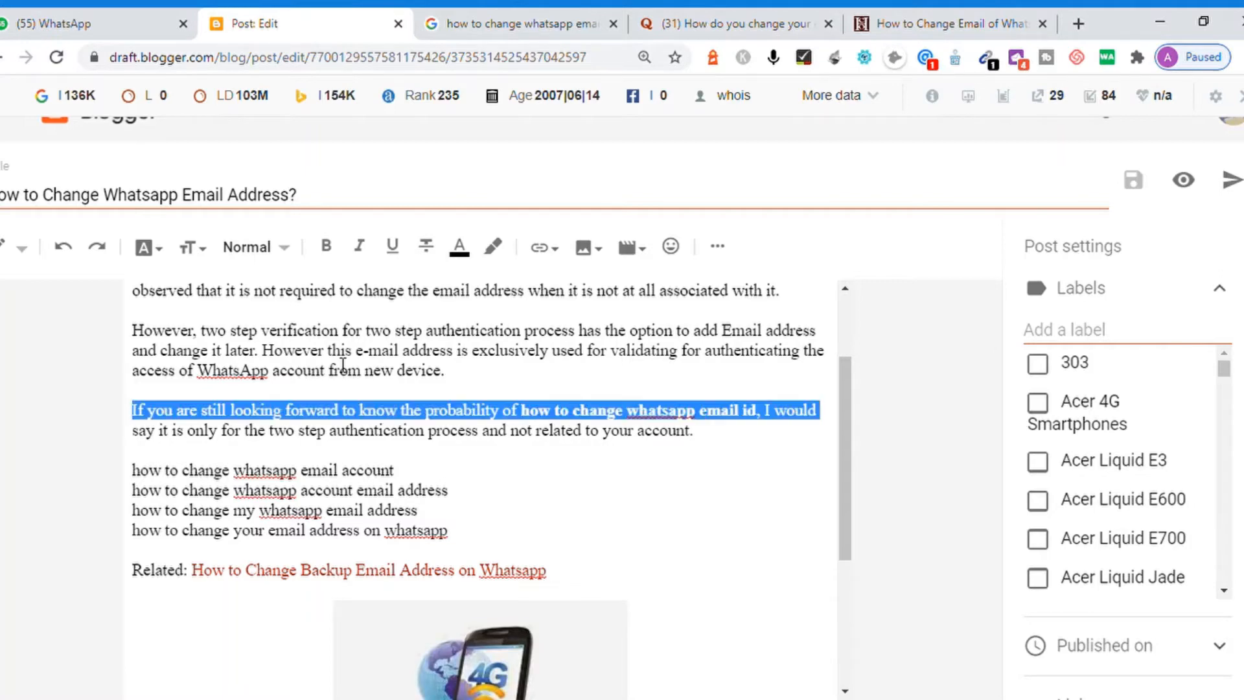
key("Left")
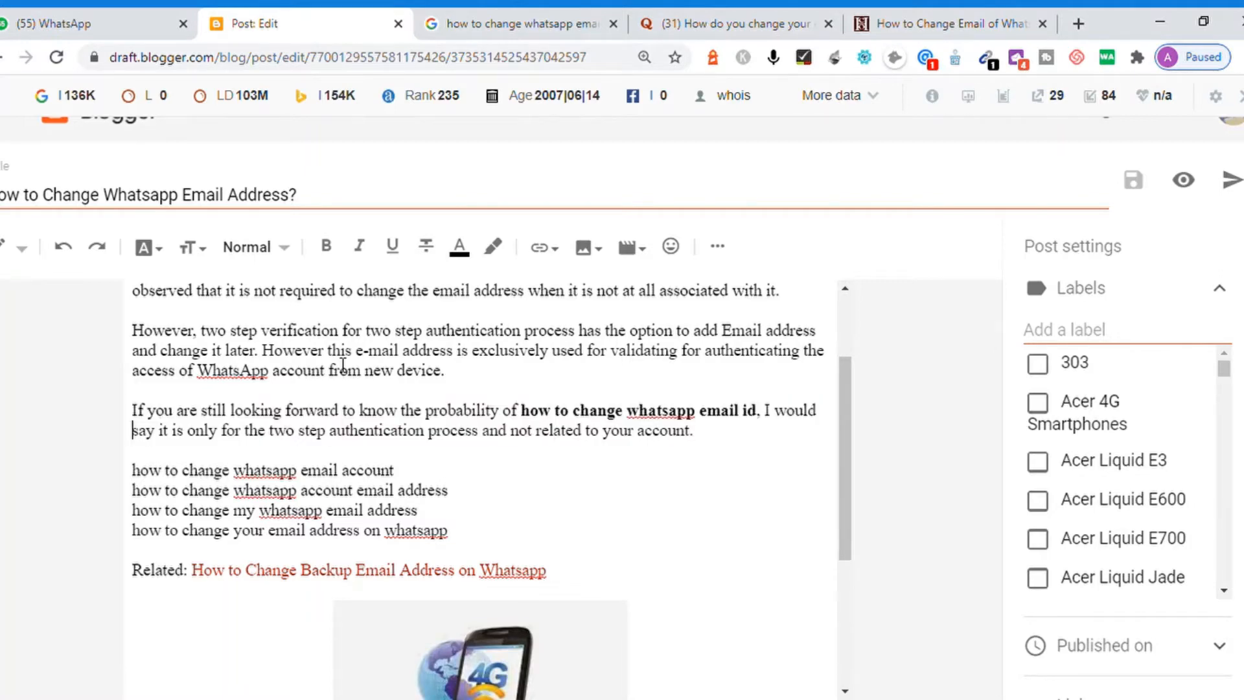
key("Right")
key("Right")
key("Right")
key("Right")
key("Right")
key("Right")
key("Right")
key("Right")
key("Right")
key("Right")
key("Right")
key("Right")
key("Right")
key("Right")
key("Right")
key("Right")
key("Right")
key("Right")
key("Right")
key("Right")
key("Right")
key("Right")
key("Right")
key("Right")
key("Right")
key("Right")
key("Right")
key("Right")
key("Right")
key("Right")
key("Right")
key("shift+Right")
key("shift+Right")
key("shift+Right")
key("shift+Right")
key("shift+Right")
key("shift+Right")
key("shift+Right")
key("shift+Right")
key("shift+Right")
key("shift+Right")
key("shift+Right")
key("shift+Right")
key("shift+Right")
key("shift+Right")
key("shift+Right")
key("shift+Right")
key("shift+Right")
key("shift+Right")
key("shift+Right")
key("shift+Right")
key("shift+Right")
key("shift+Right")
key("shift+Right")
key("shift+Right")
key("shift+Right")
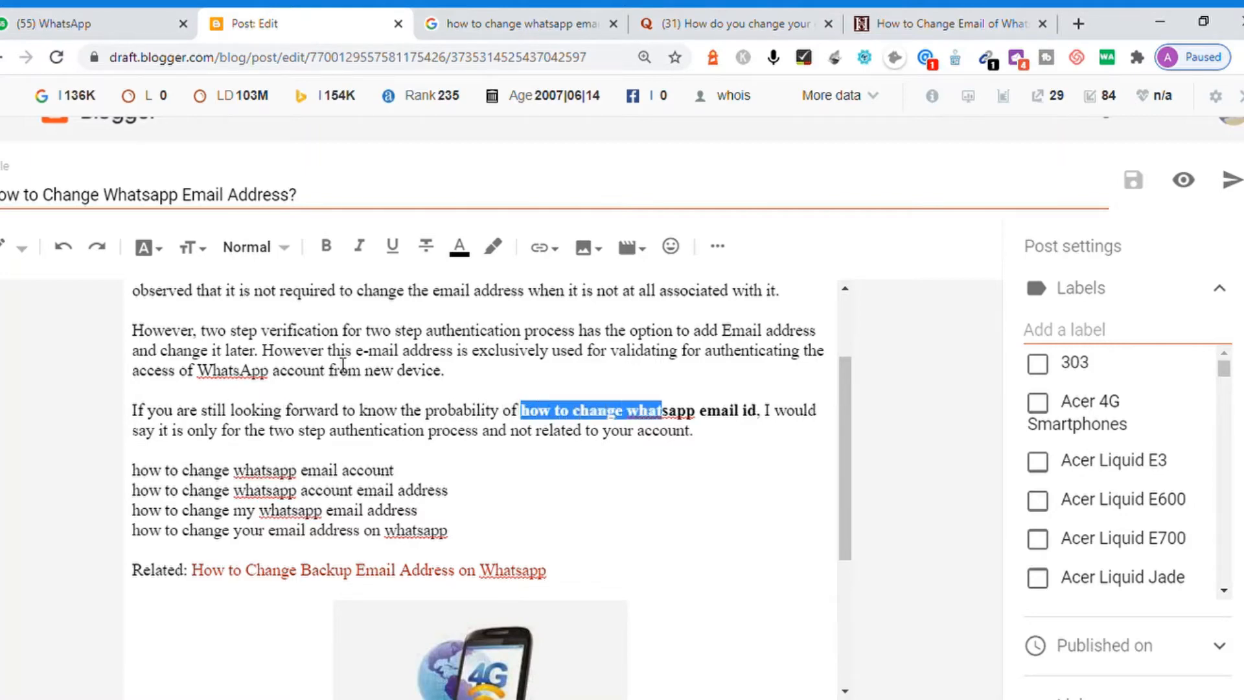
key("Home")
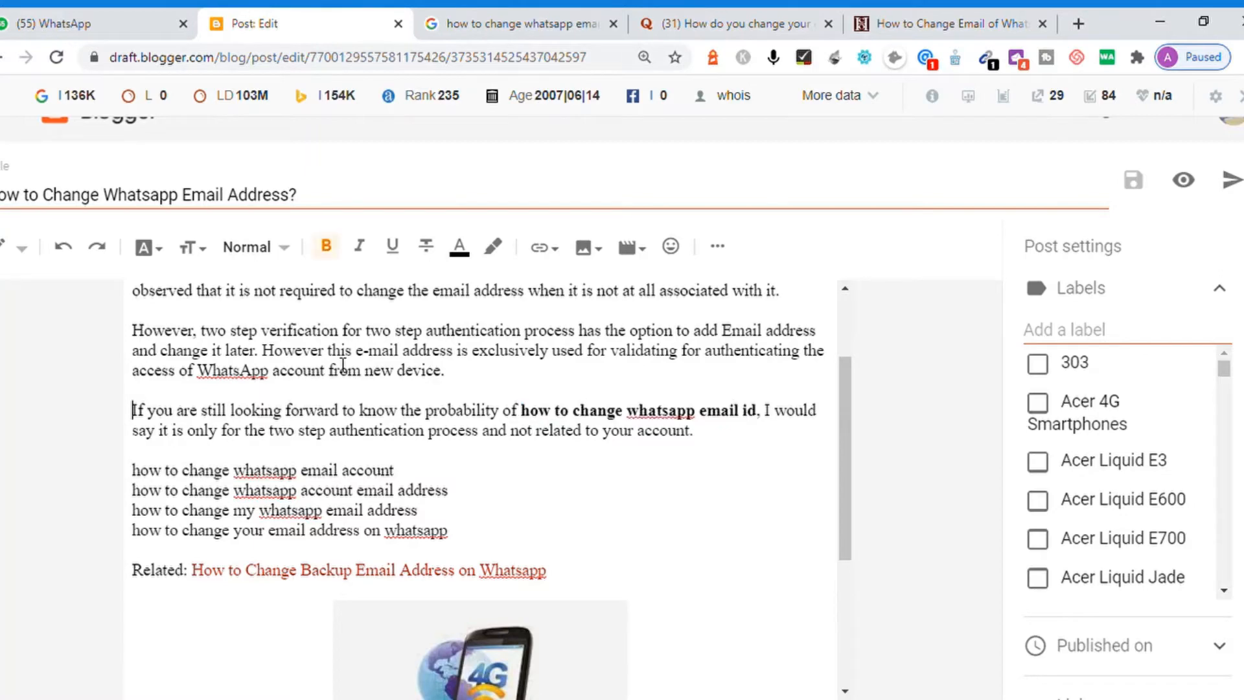
key("shift+Down")
key("shift+Down")
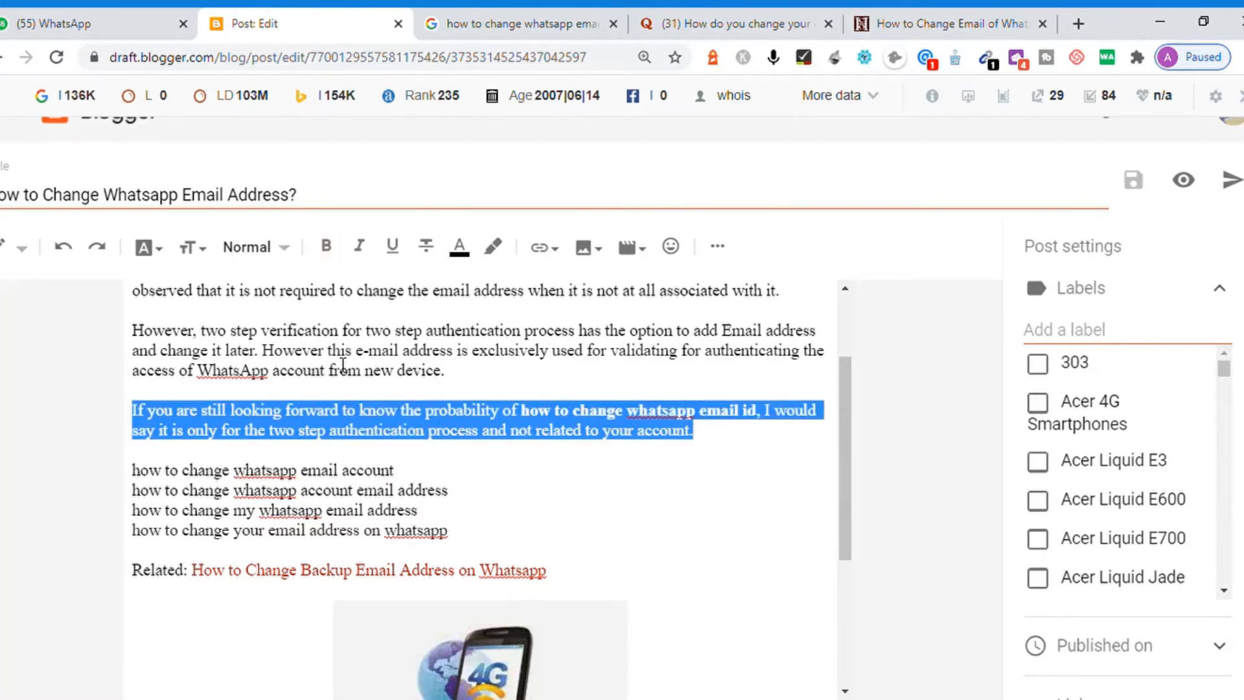
key("Up")
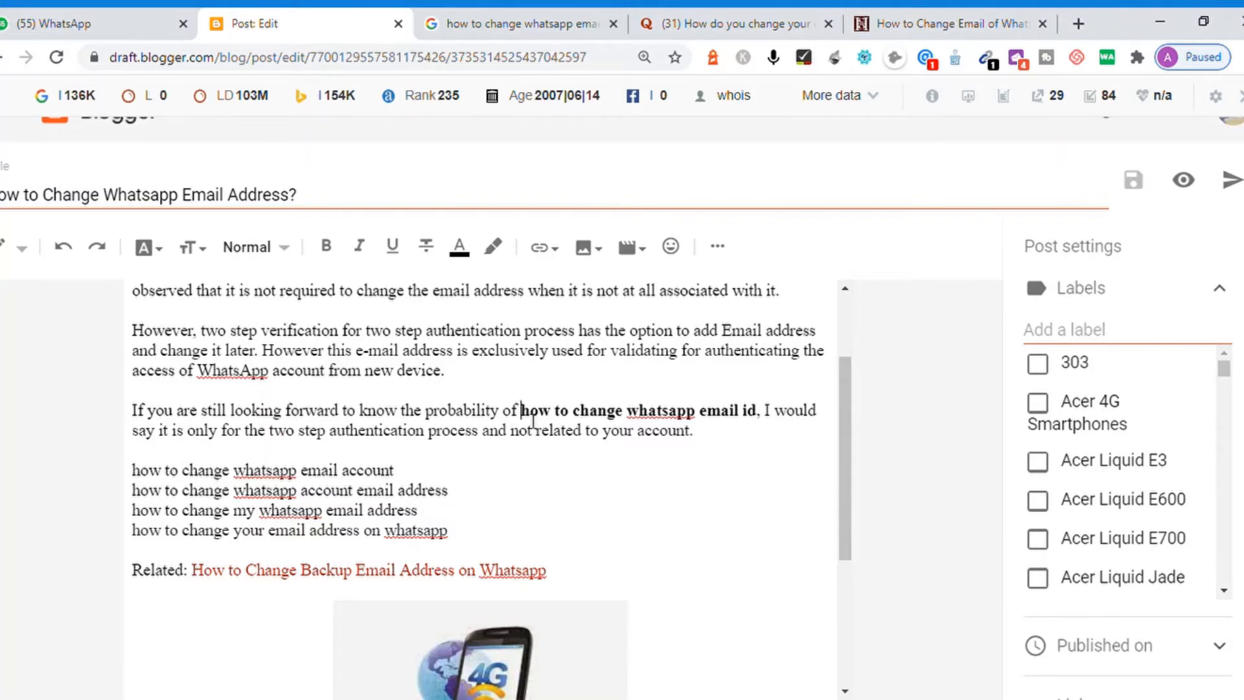
left_click_drag(521, 409, 763, 420)
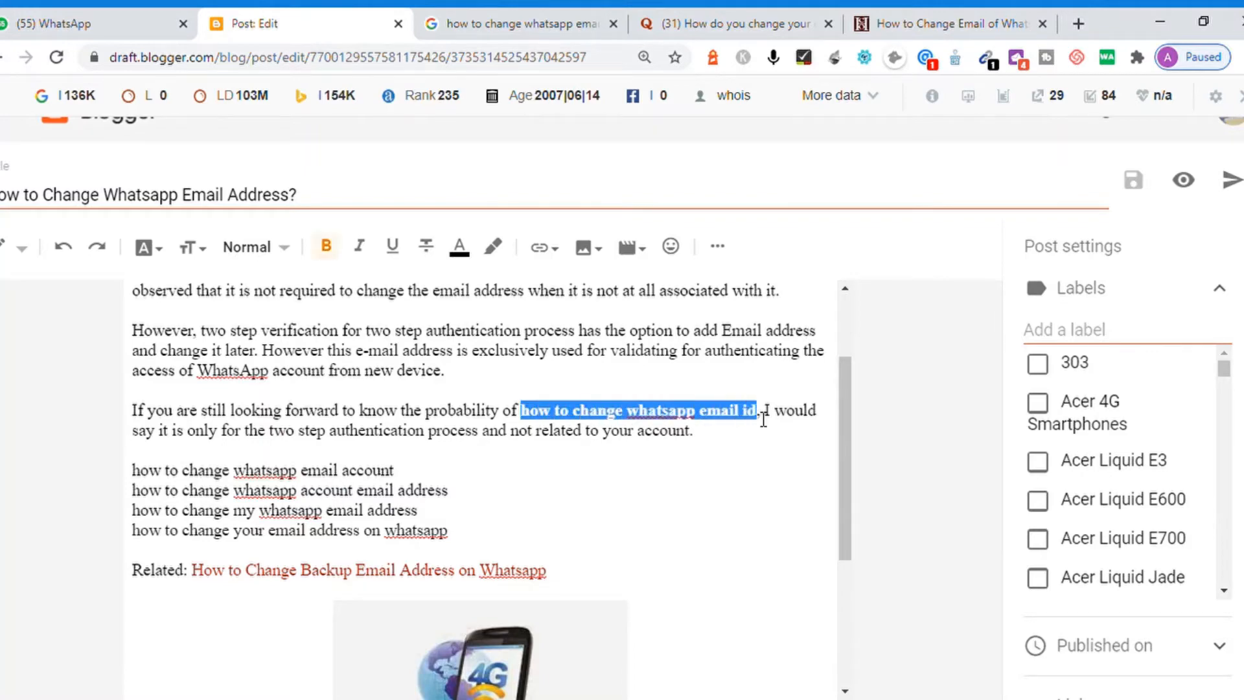
left_click(759, 431)
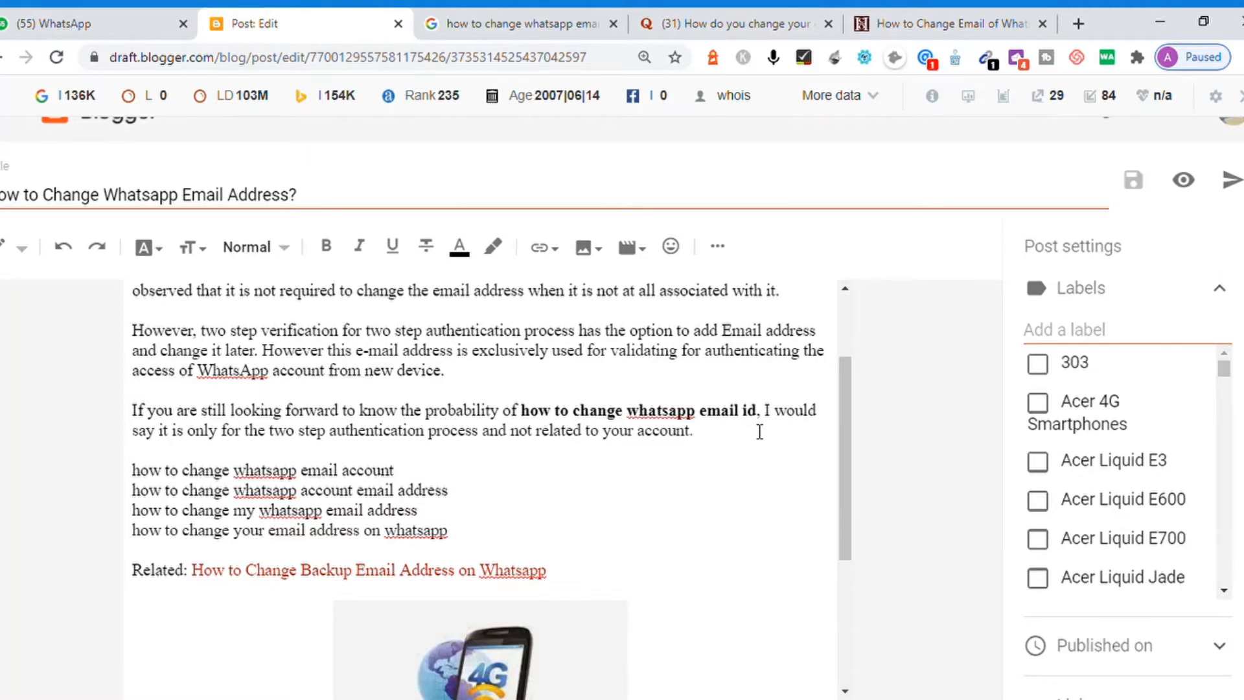
Extend the end of the sentence to "your account or profile." and add a blank line for a new paragraph above the keyword list
key("BackSpace")
type("or profile")
key("Return")
key("Return")
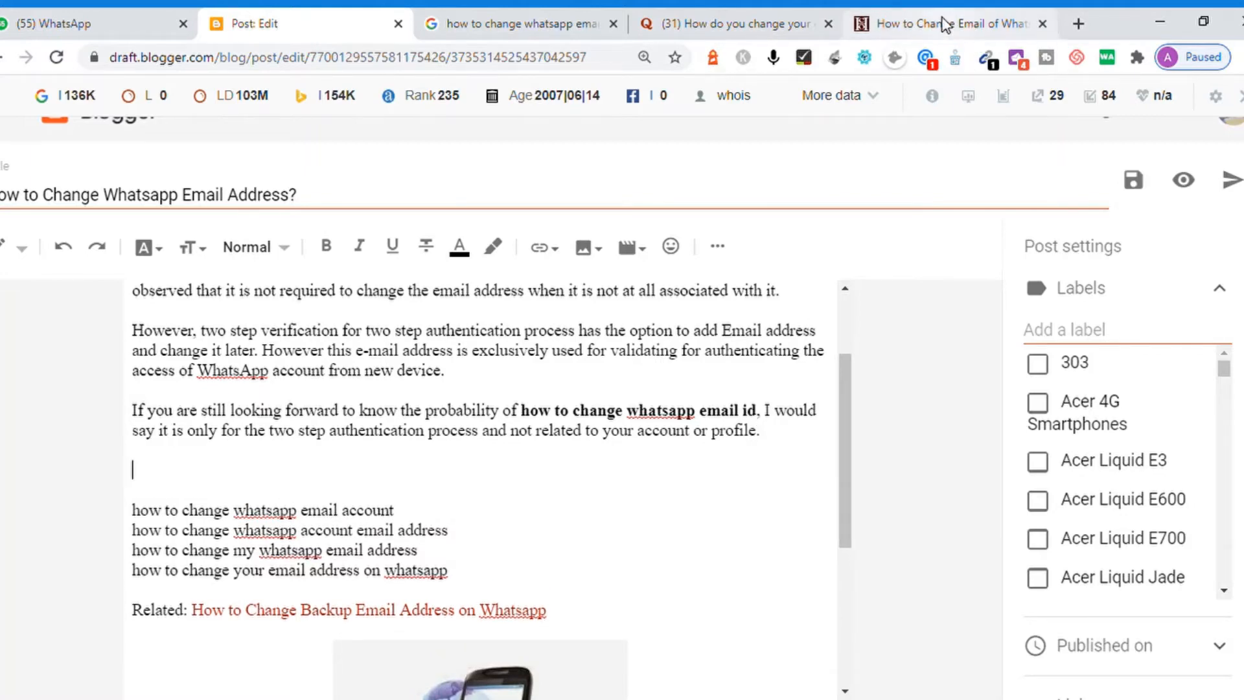
Check the Quora answer on changing the email ID linked to a WhatsApp account, returning to the Blogger draft
left_click(768, 19)
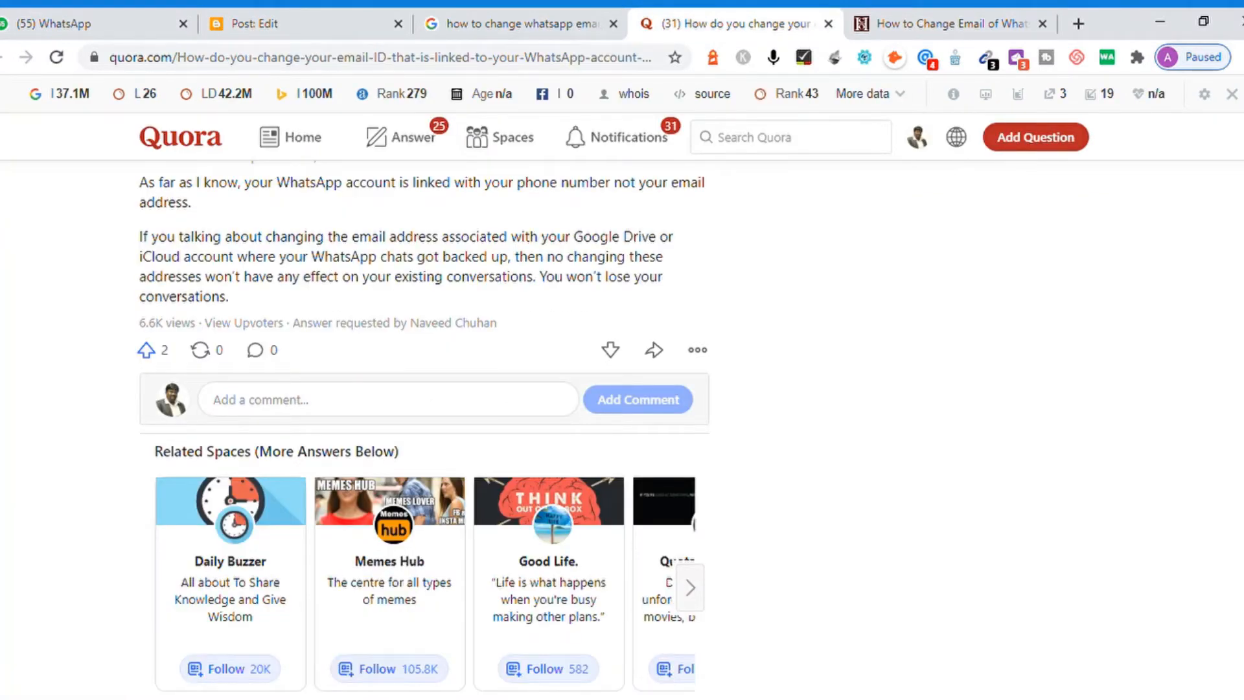
scroll(422, 427, "up", 3)
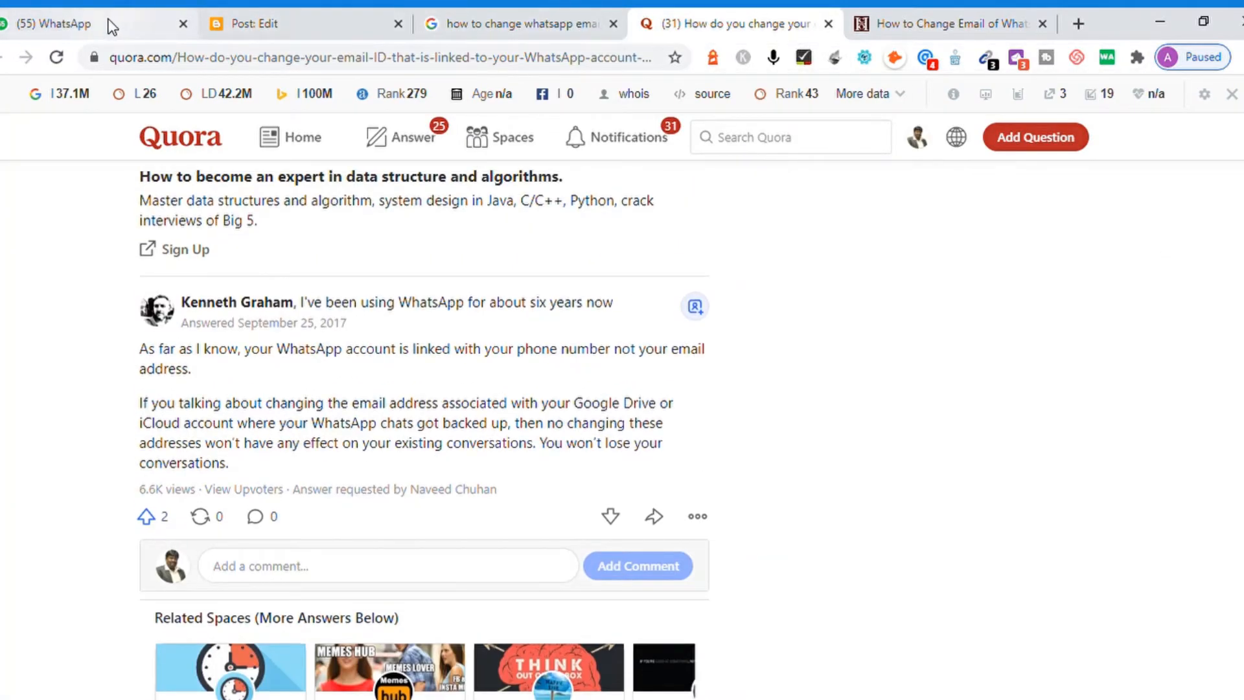
left_click(332, 26)
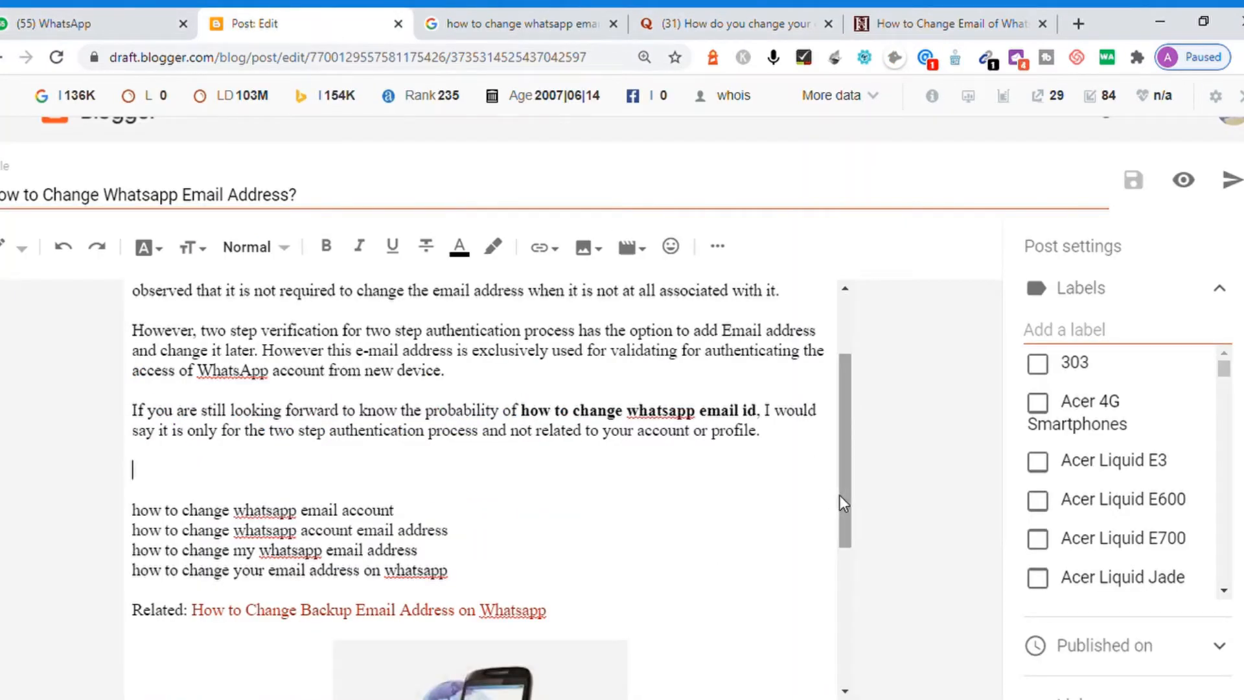
Write the line "Why No Email Address is Associated with Whatsapp Account?" above the keyword list and save the draft
type("Why it")
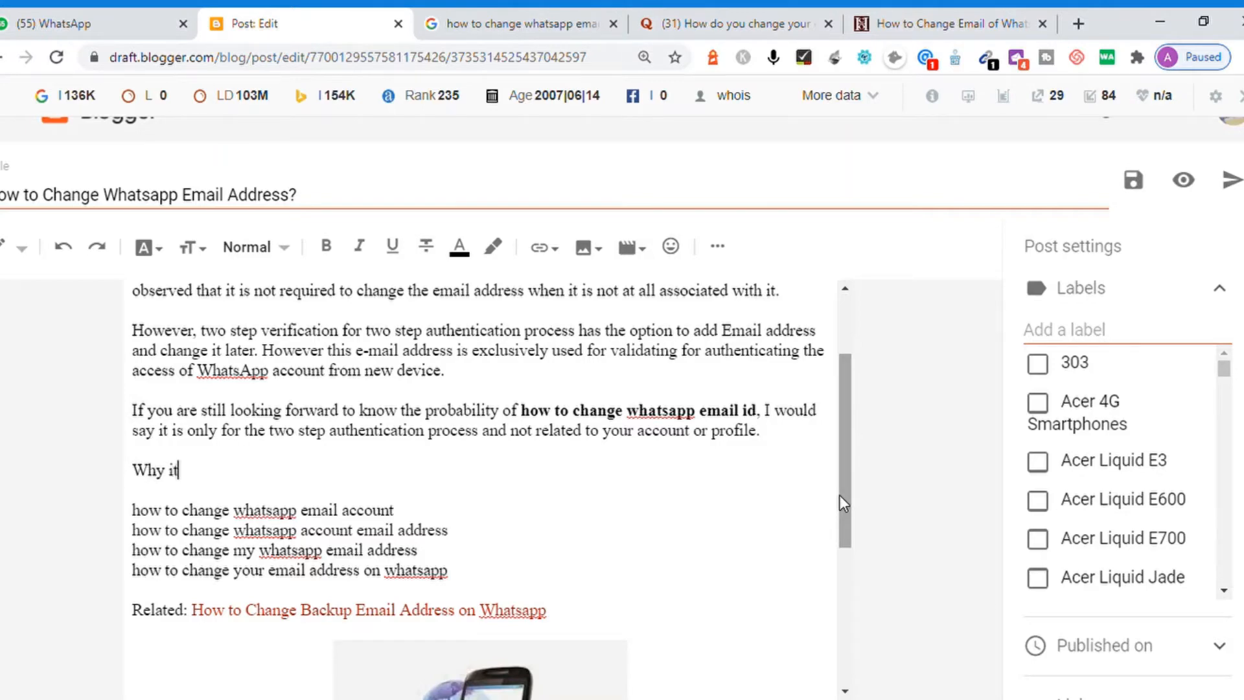
type(" is Not Possible")
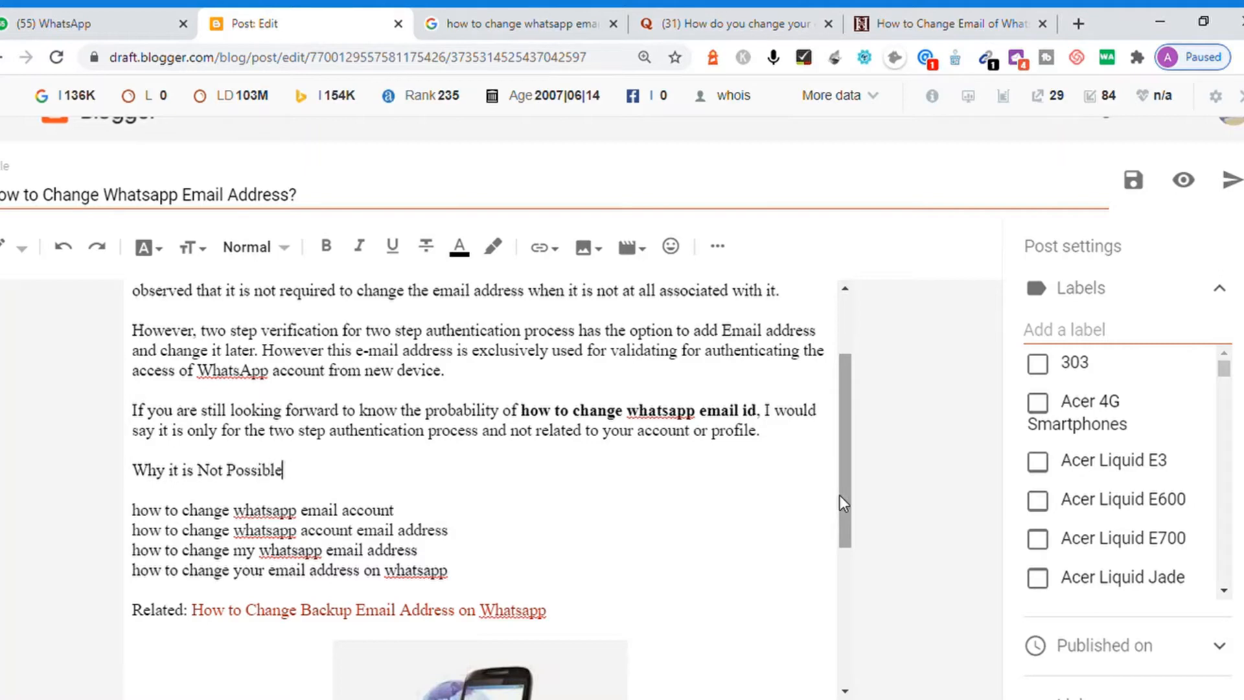
type(" to Cha")
key("BackSpace")
key("BackSpace")
key("BackSpace")
key("BackSpace")
key("BackSpace")
key("BackSpace")
key("BackSpace")
key("BackSpace")
key("BackSpace")
key("BackSpace")
key("BackSpace")
key("BackSpace")
key("BackSpace")
key("BackSpace")
key("BackSpace")
key("BackSpace")
key("BackSpace")
key("BackSpace")
key("BackSpace")
key("BackSpace")
key("BackSpace")
key("BackSpace")
key("BackSpace")
key("BackSpace")
key("BackSpace")
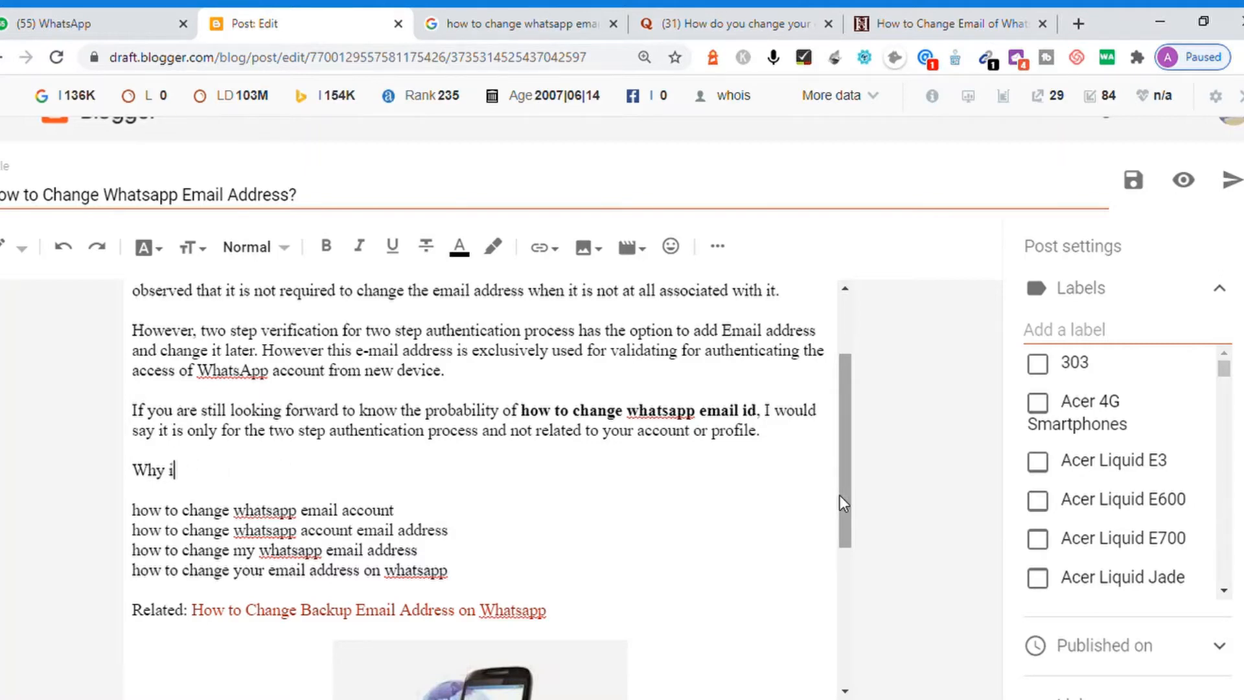
type("No Email Address is ")
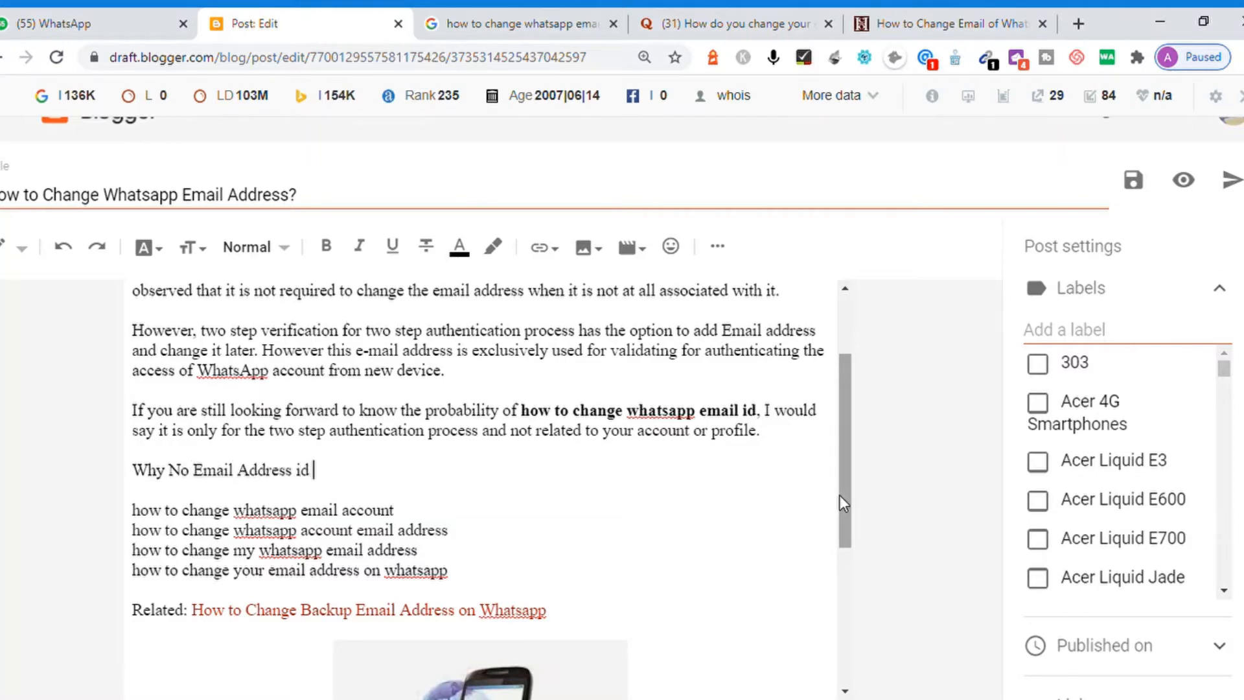
type("As")
key("BackSpace")
key("BackSpace")
type("Associated with")
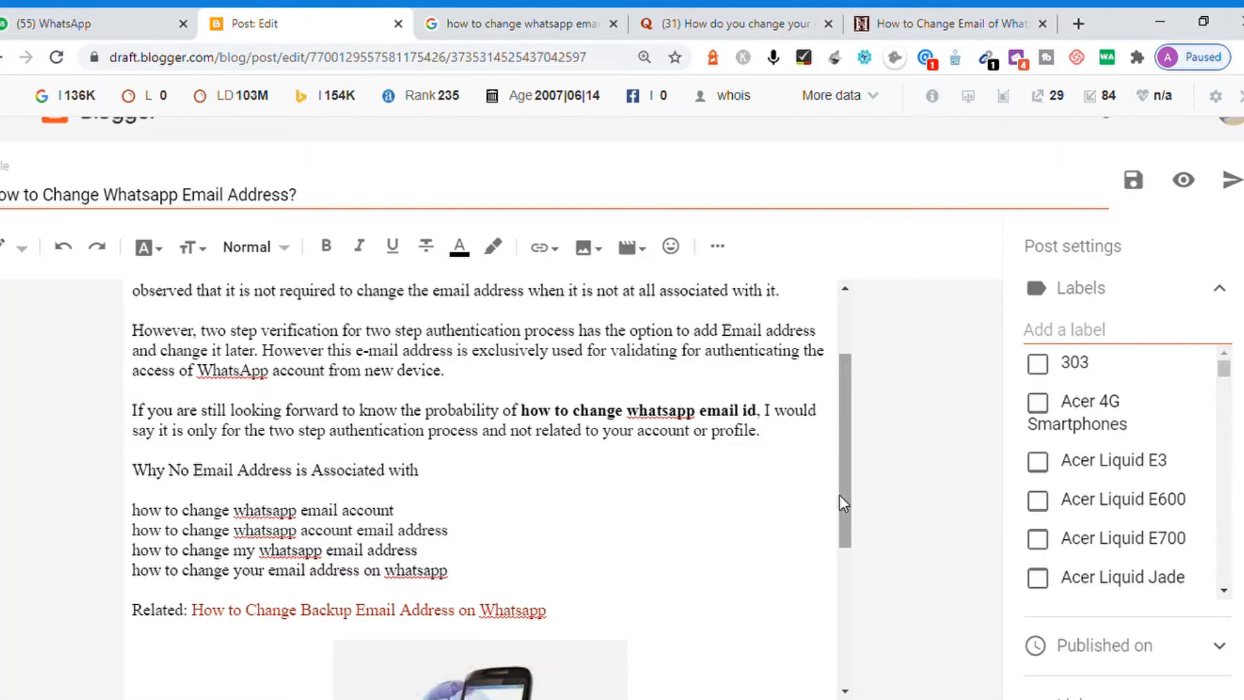
type(" Whatsapp A")
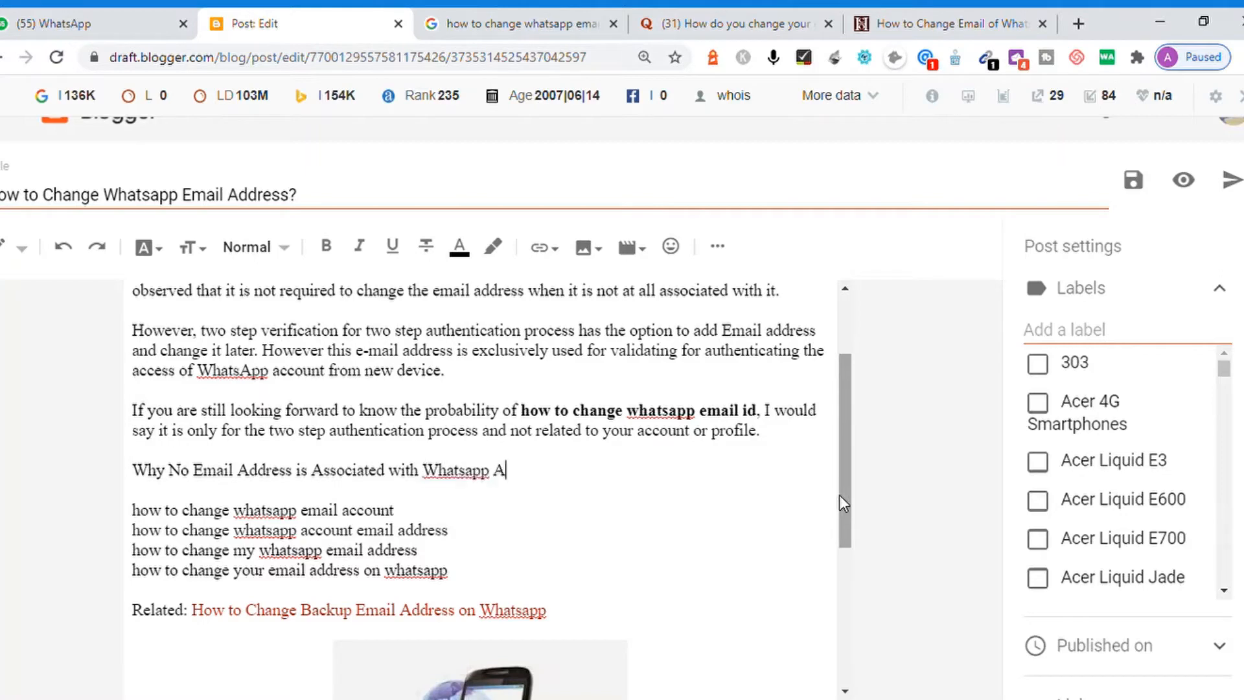
type("ccount?")
key("shift+Home")
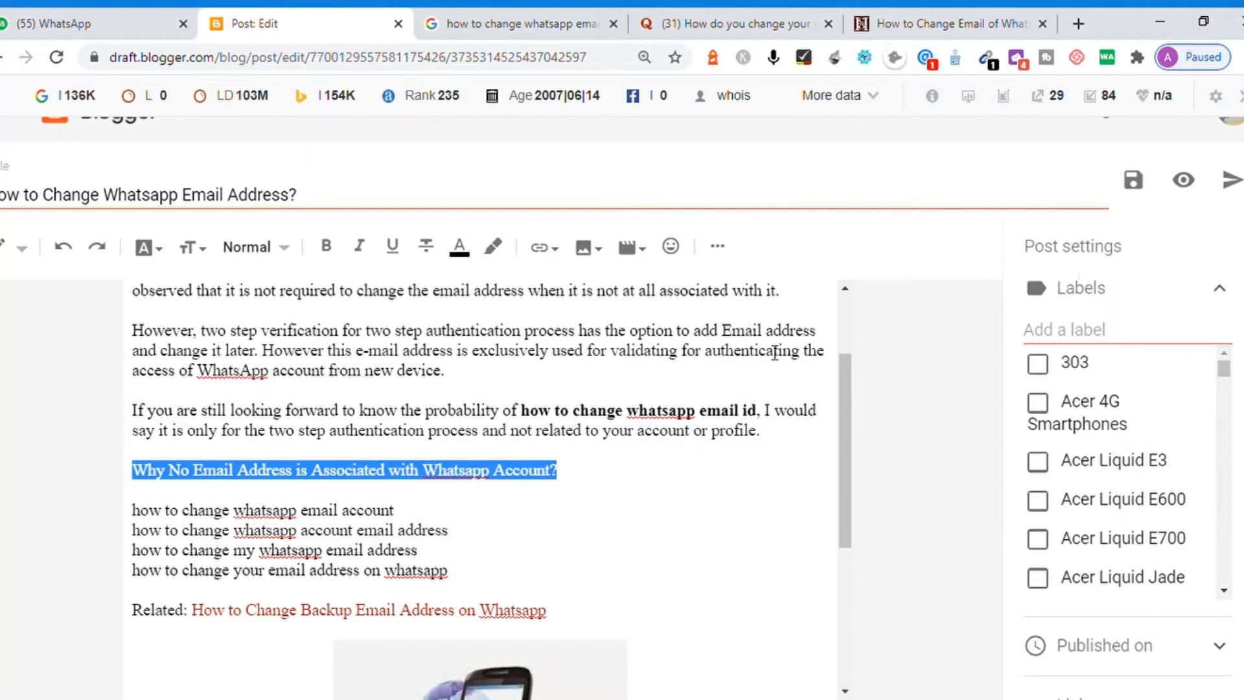
left_click(1133, 179)
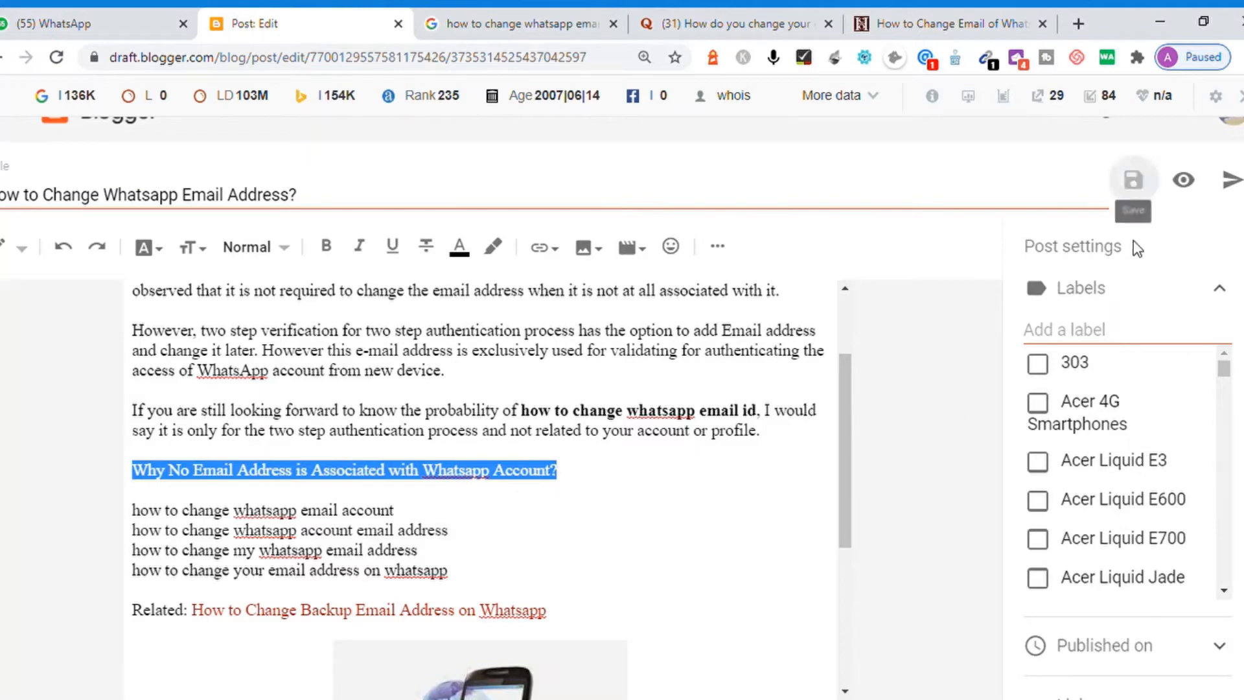
left_click(719, 249)
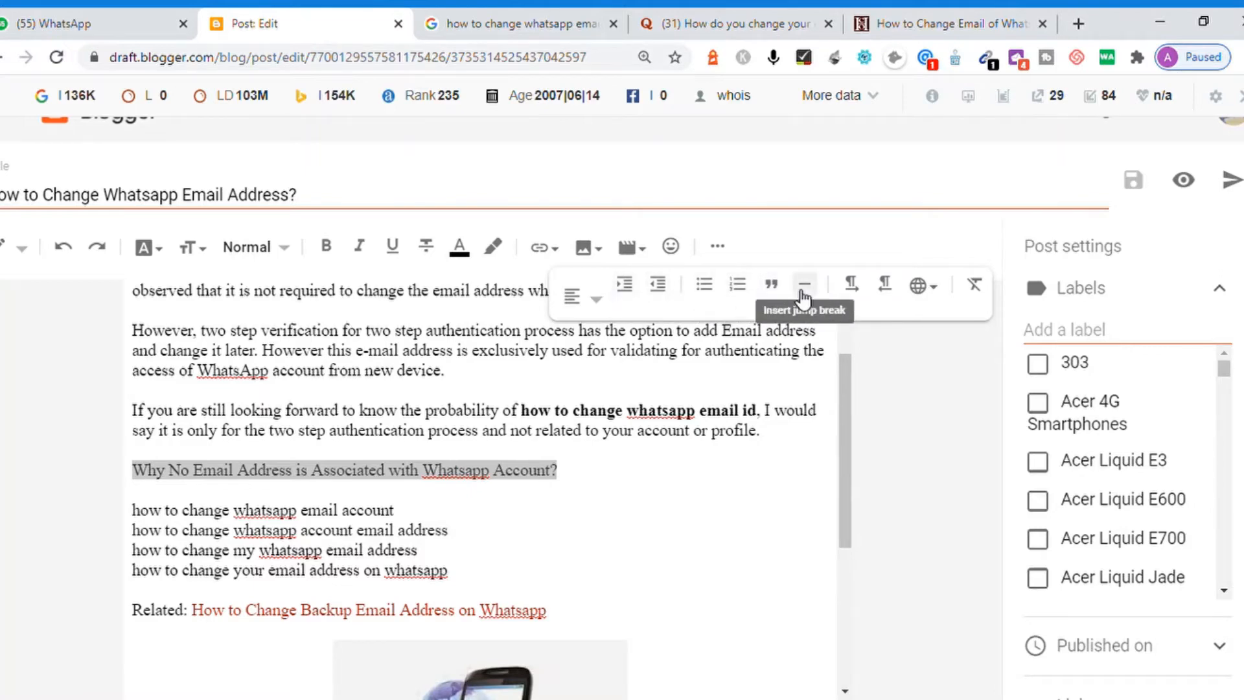
left_click(933, 290)
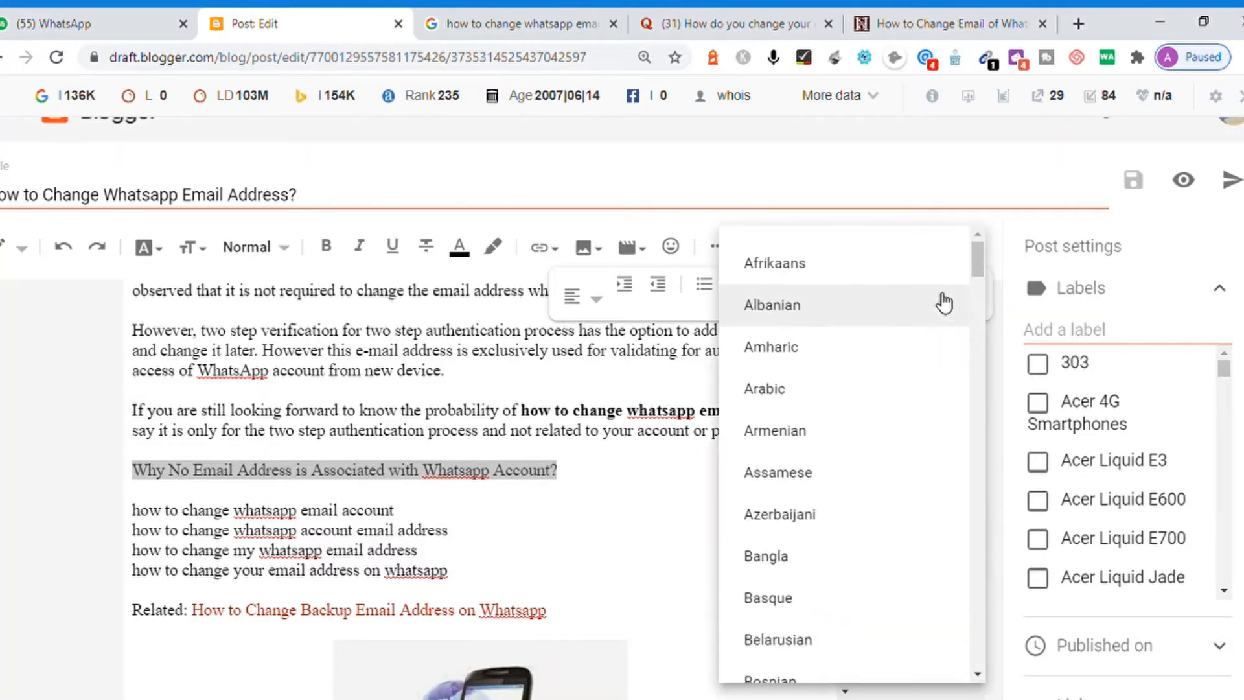
left_click(664, 320)
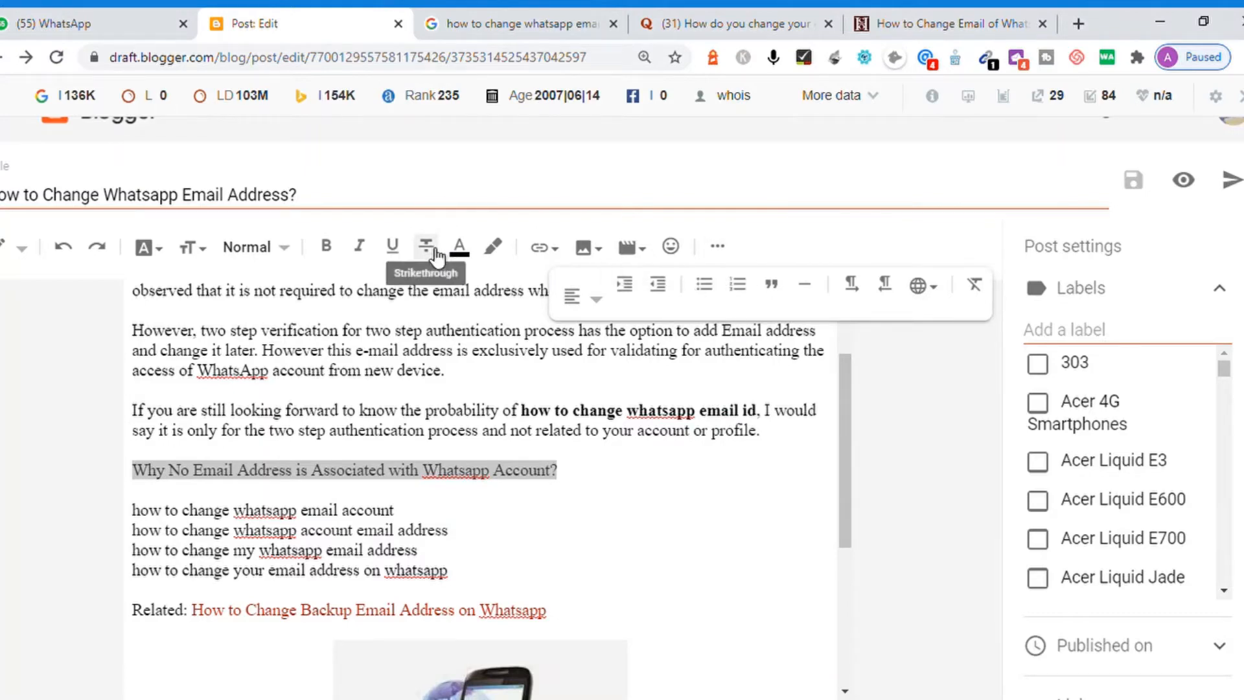
Apply the Heading style to "Why No Email Address is Associated with Whatsapp Account?" and add two blank lines beneath it
left_click(295, 250)
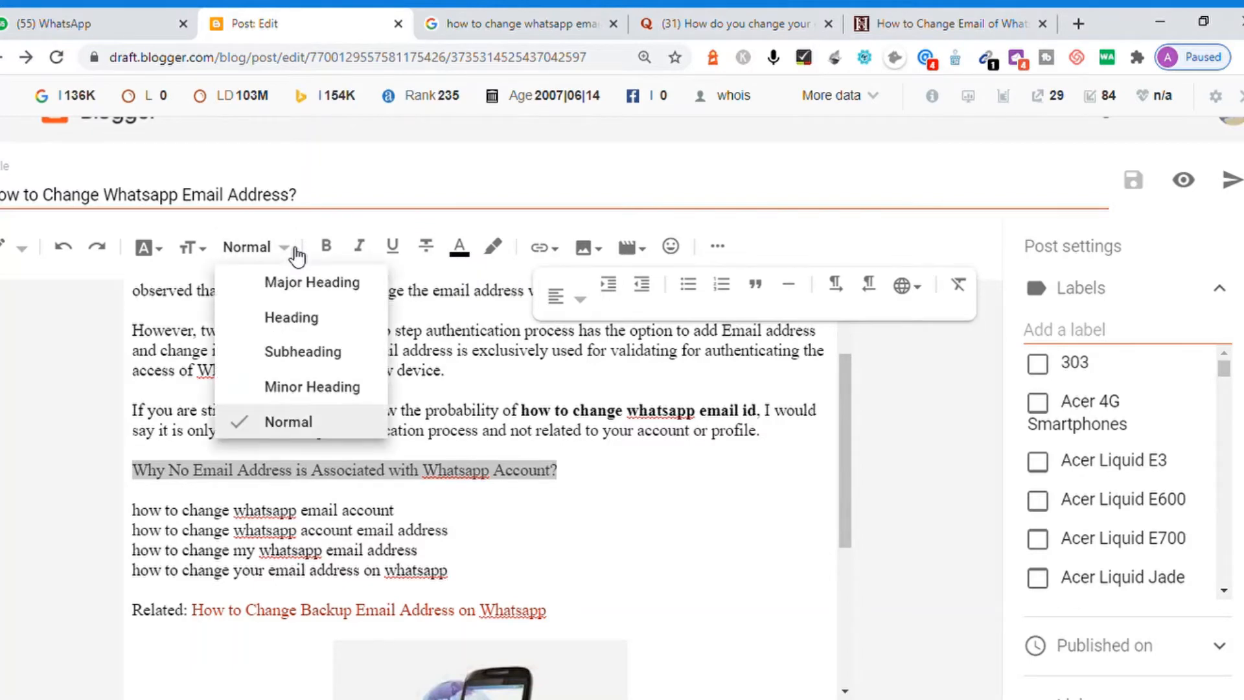
left_click(304, 317)
left_click(307, 523)
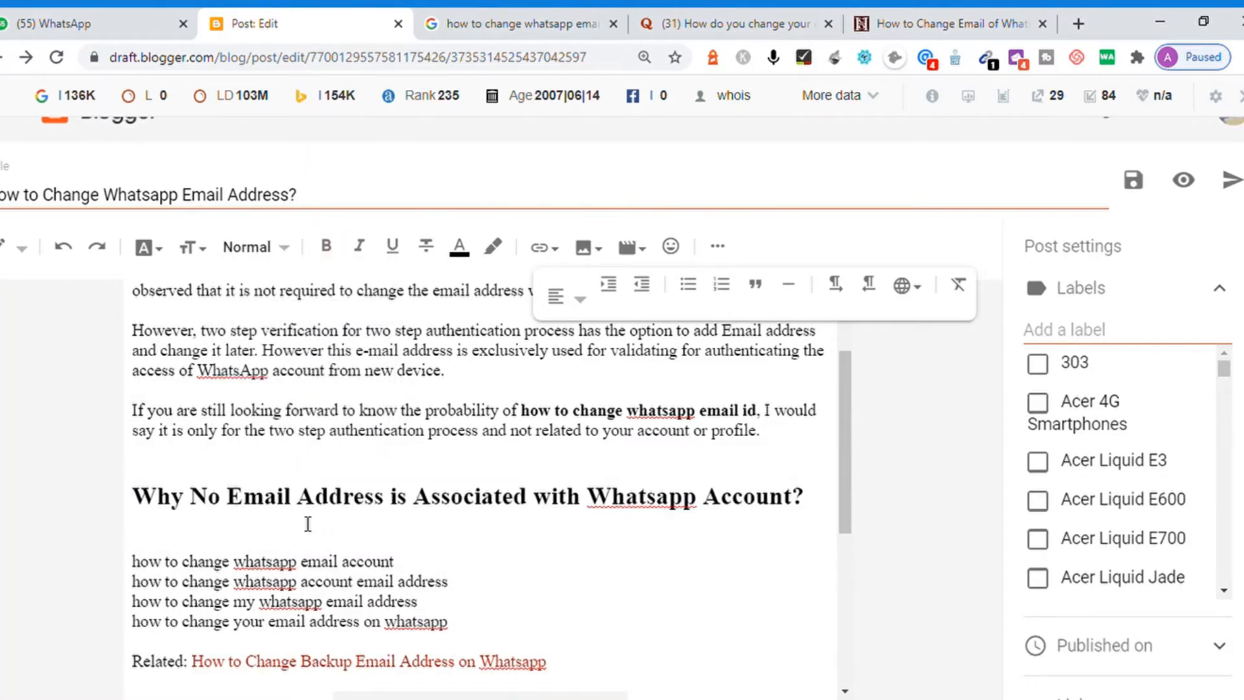
key("Return")
key("Return")
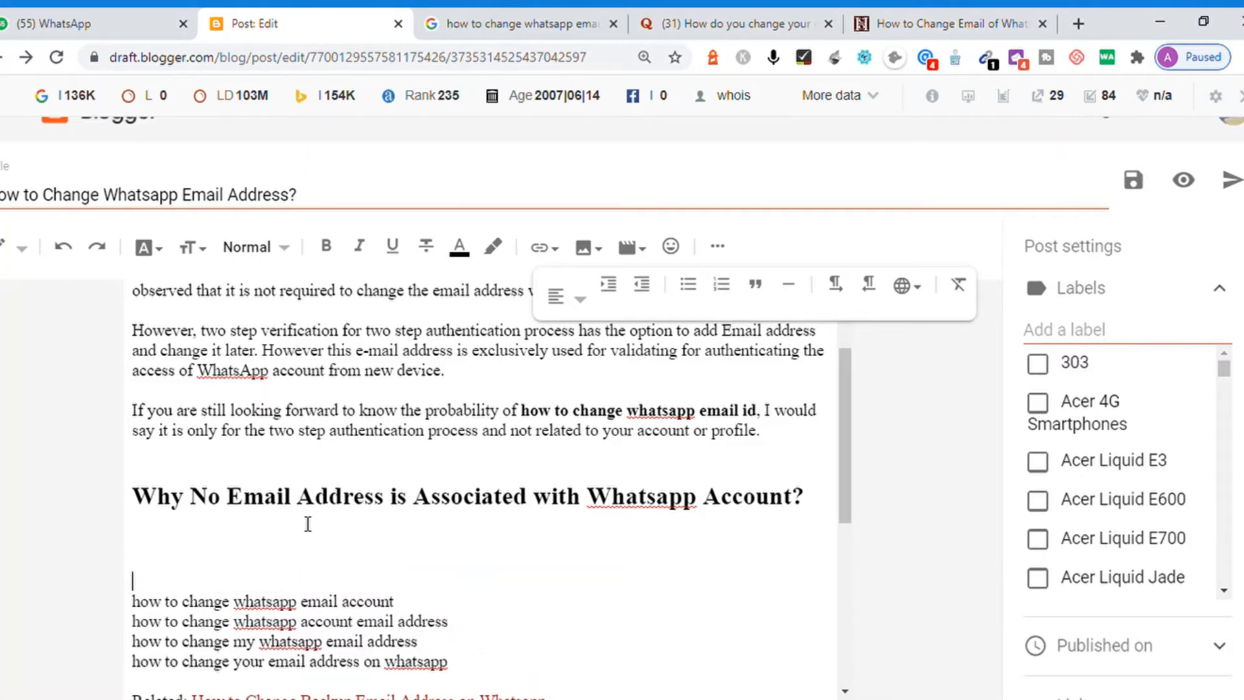
Dictate "WhatsApp is basically a instant messaging application that works on VoIP Technology." directly under the new heading
key("Up")
key("Up")
left_click(773, 59)
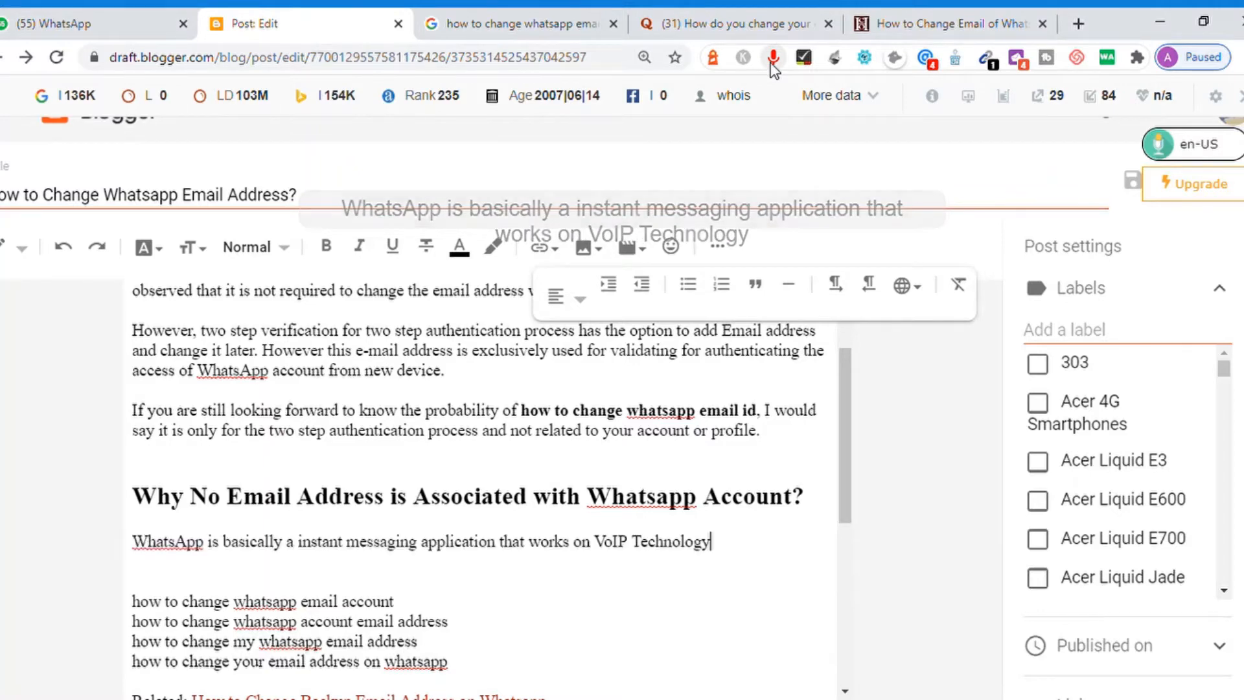
left_click(772, 58)
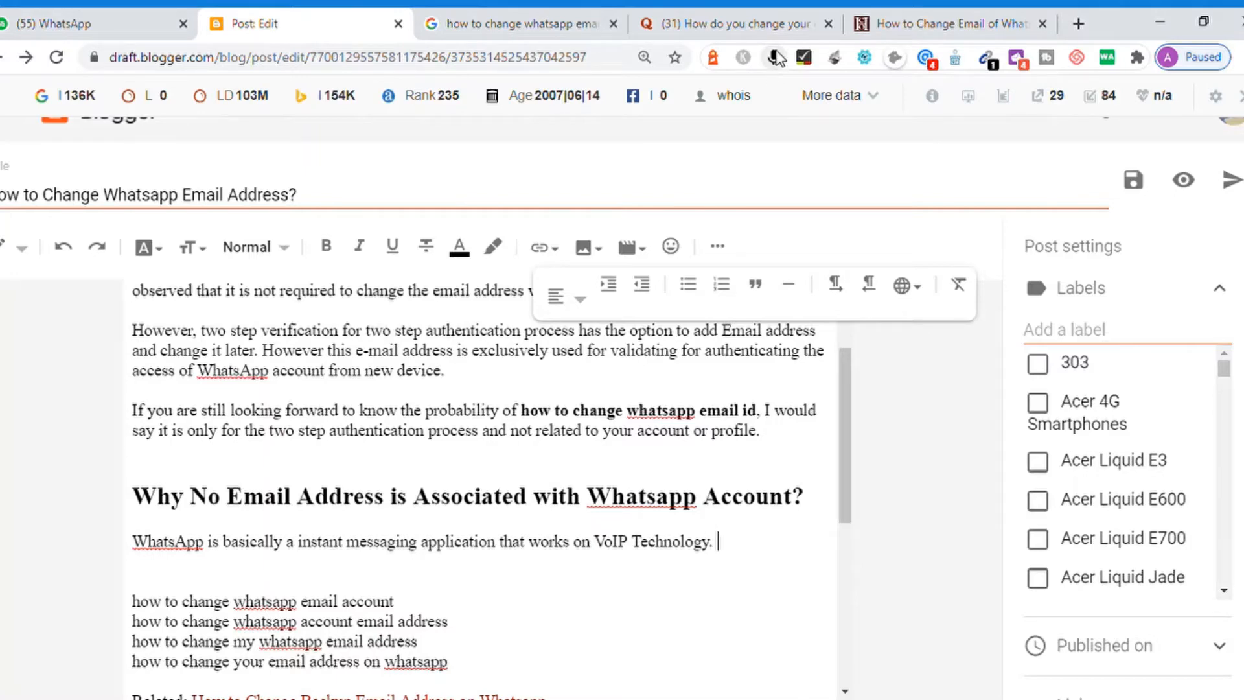
Dictate "The application is designed to primarily work Smartphones and Tablets as a mobile application. It is not a email client" to continue the paragraph
left_click(775, 58)
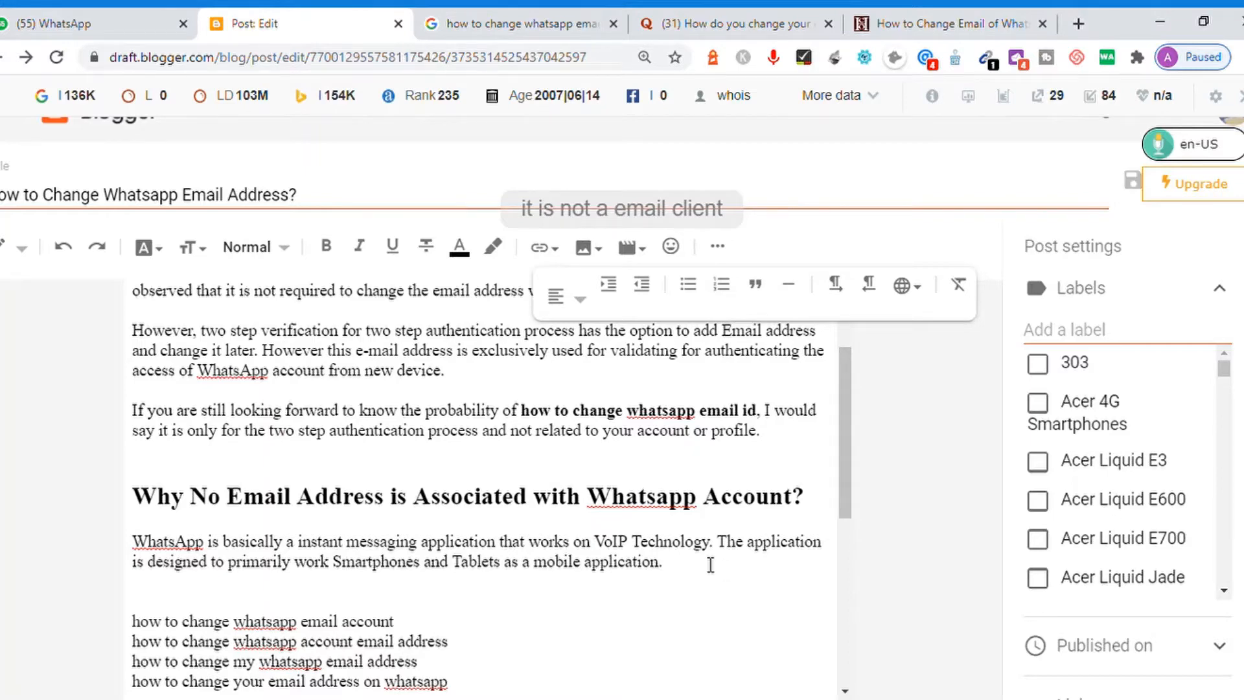
left_click(596, 561)
left_click(713, 576)
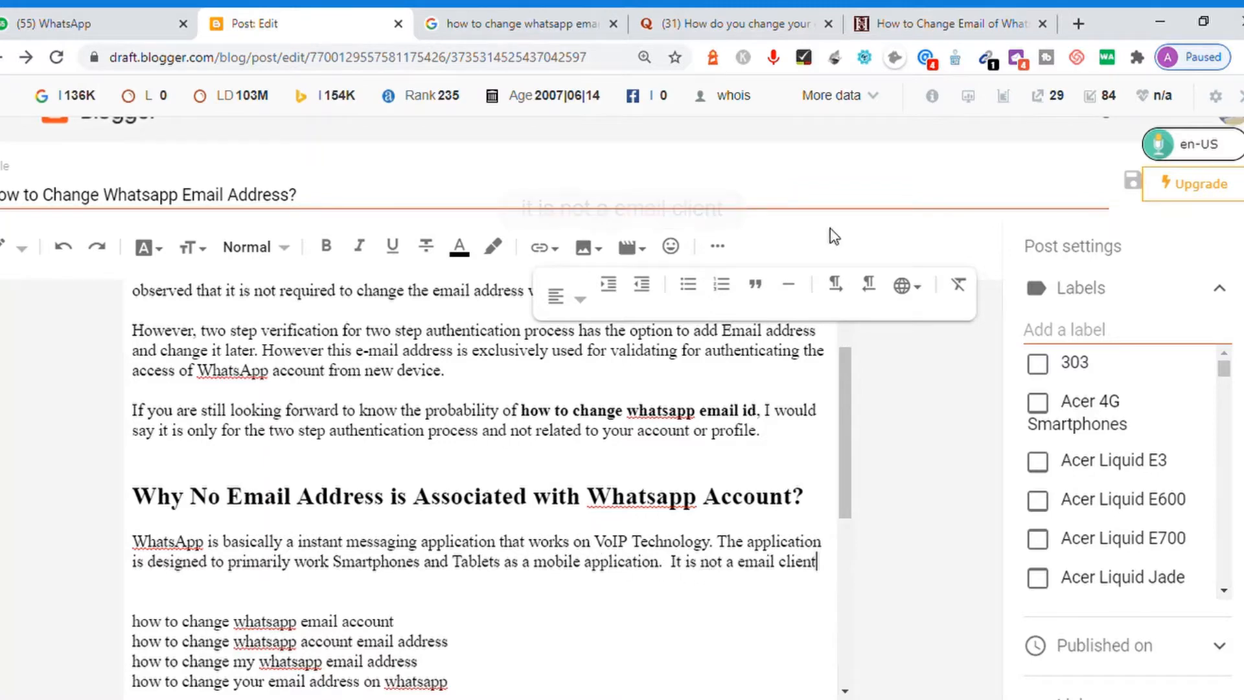
left_click(774, 59)
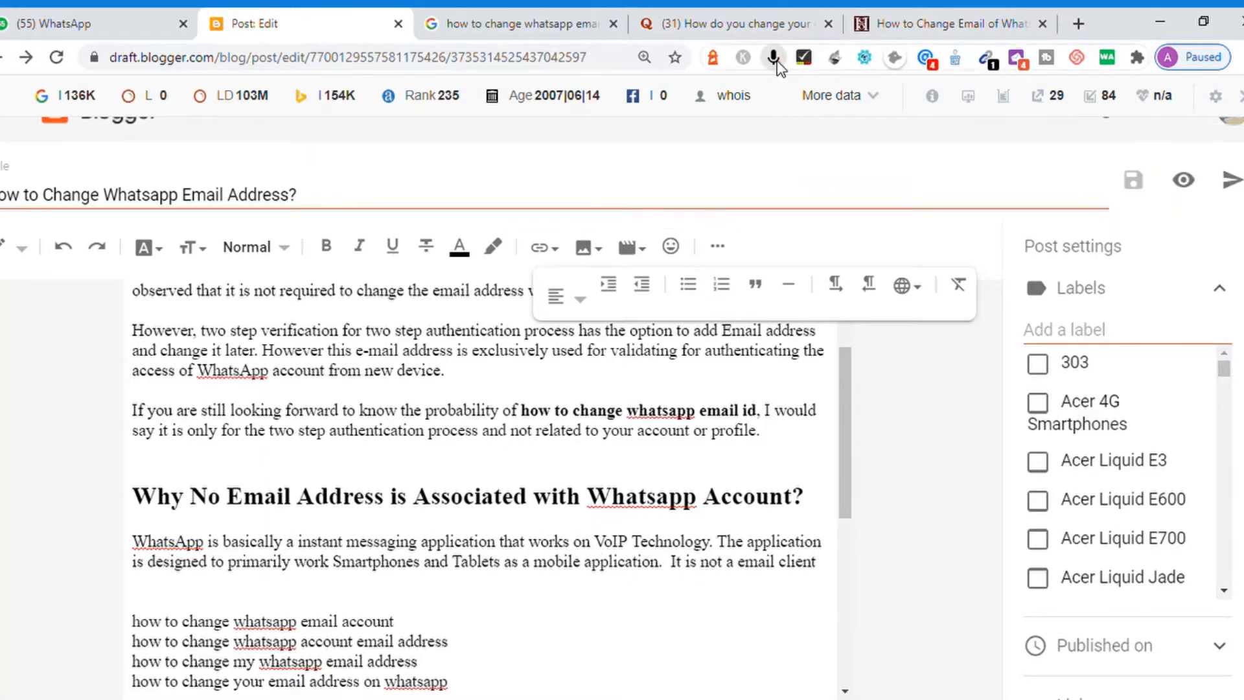
End the email client sentence with a period and dictate sentences about mobile number authentication, preventing duplicate or dummy profiles, and end to end encryption
left_click(676, 564)
key("End")
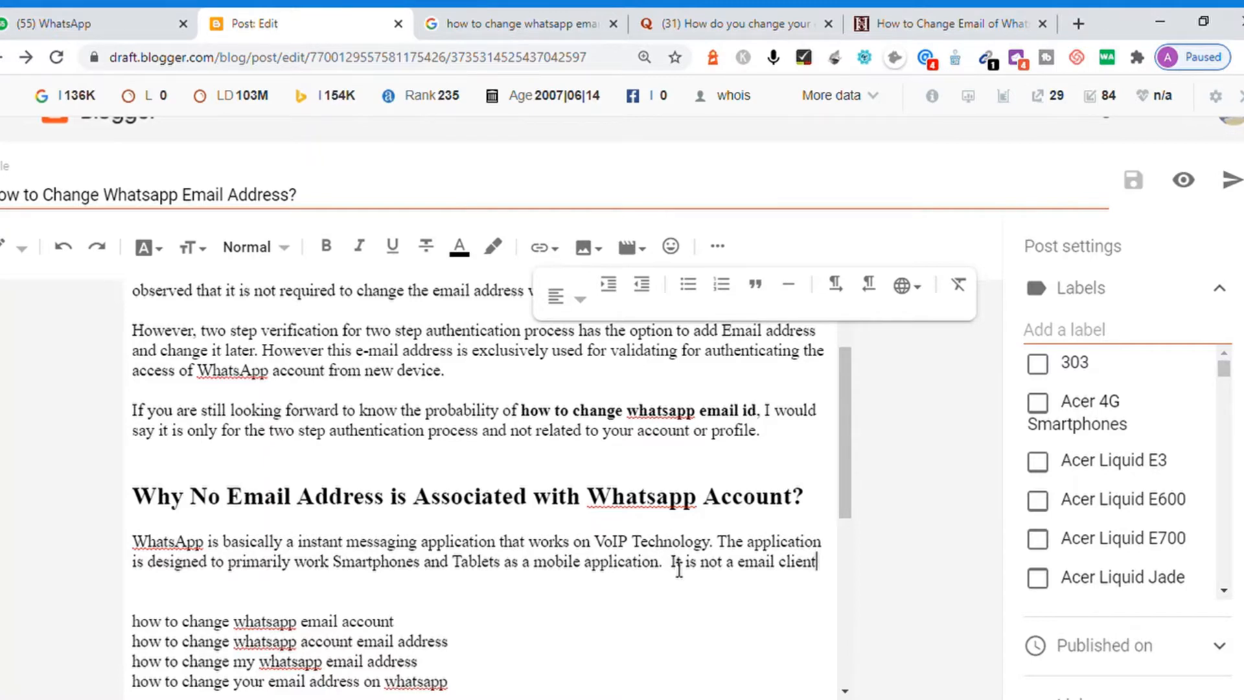
type(".")
left_click(775, 61)
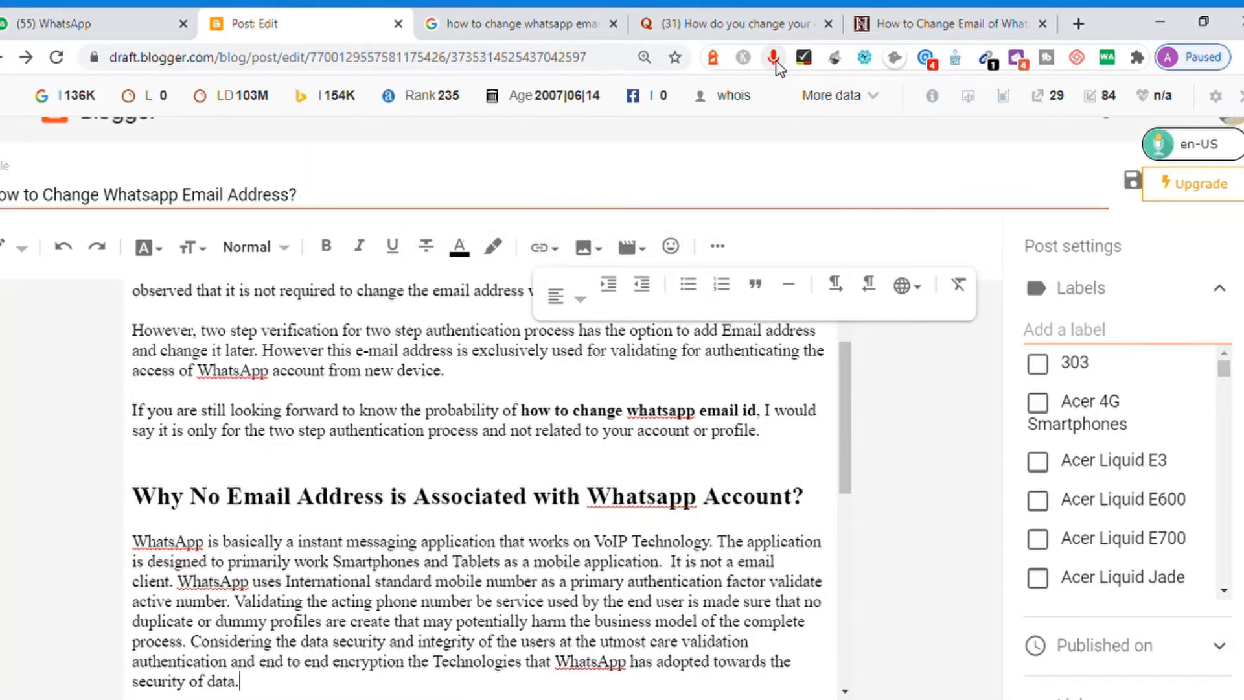
Stop the dictation and split the section text into a new paragraph before "It is not a email client."
left_click(772, 59)
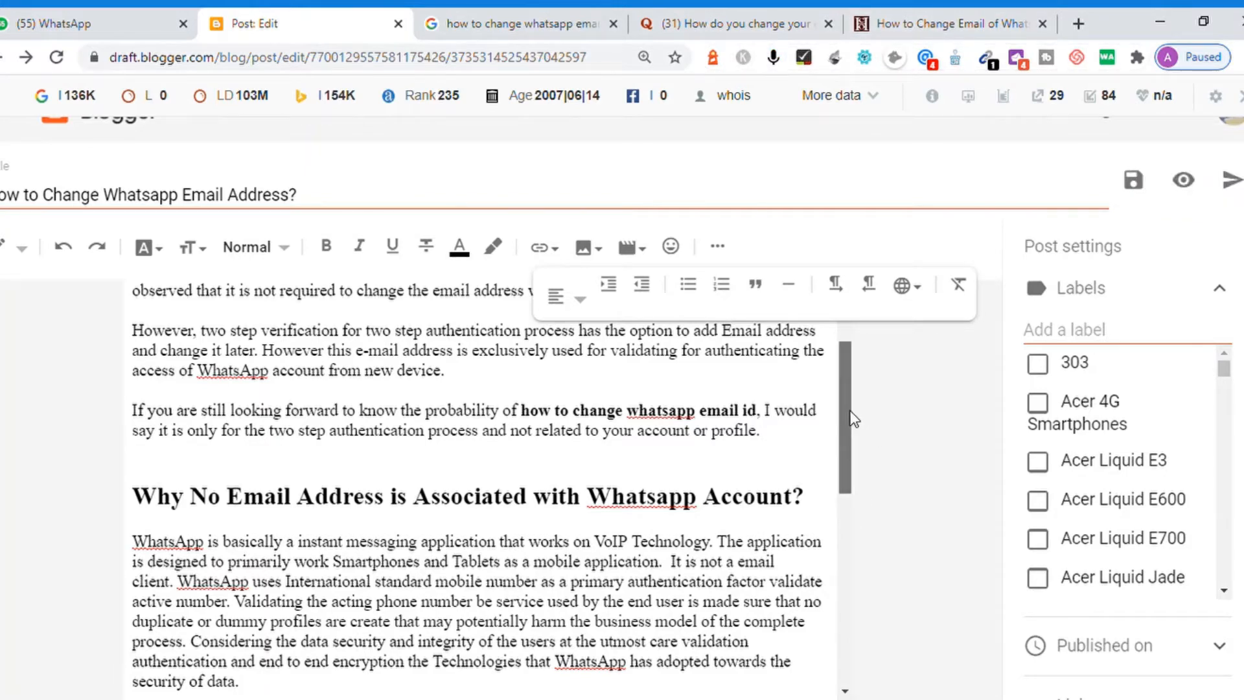
left_click_drag(850, 411, 849, 476)
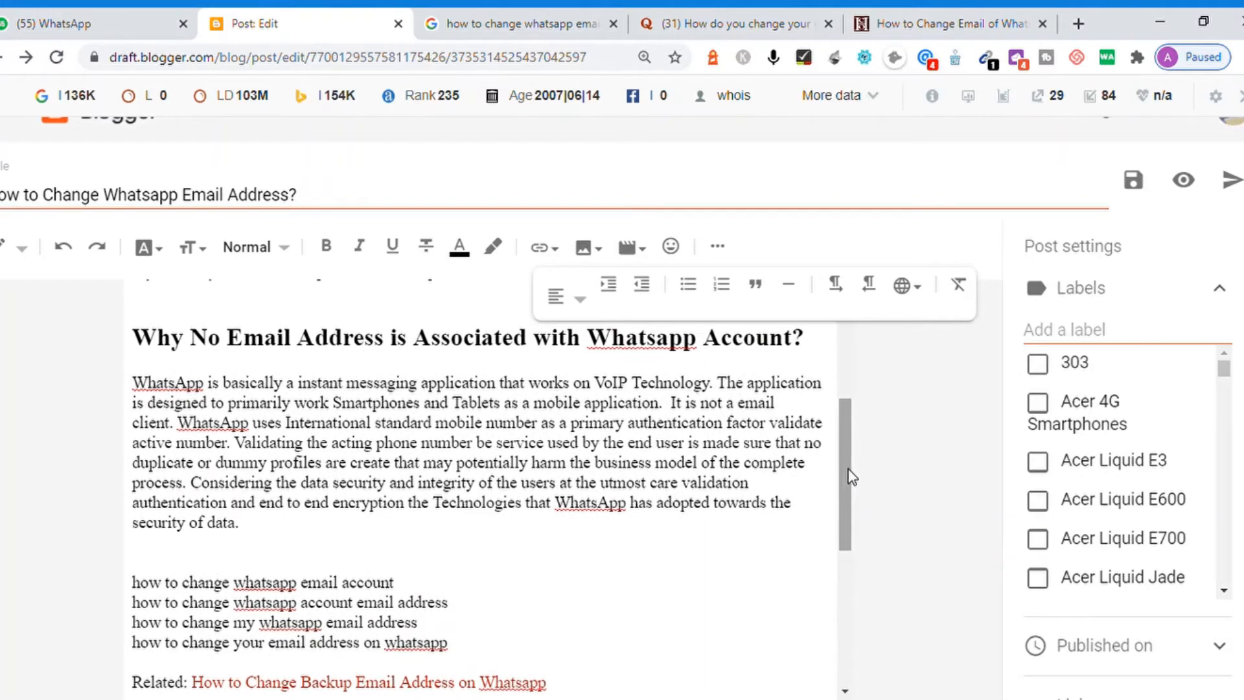
left_click(667, 403)
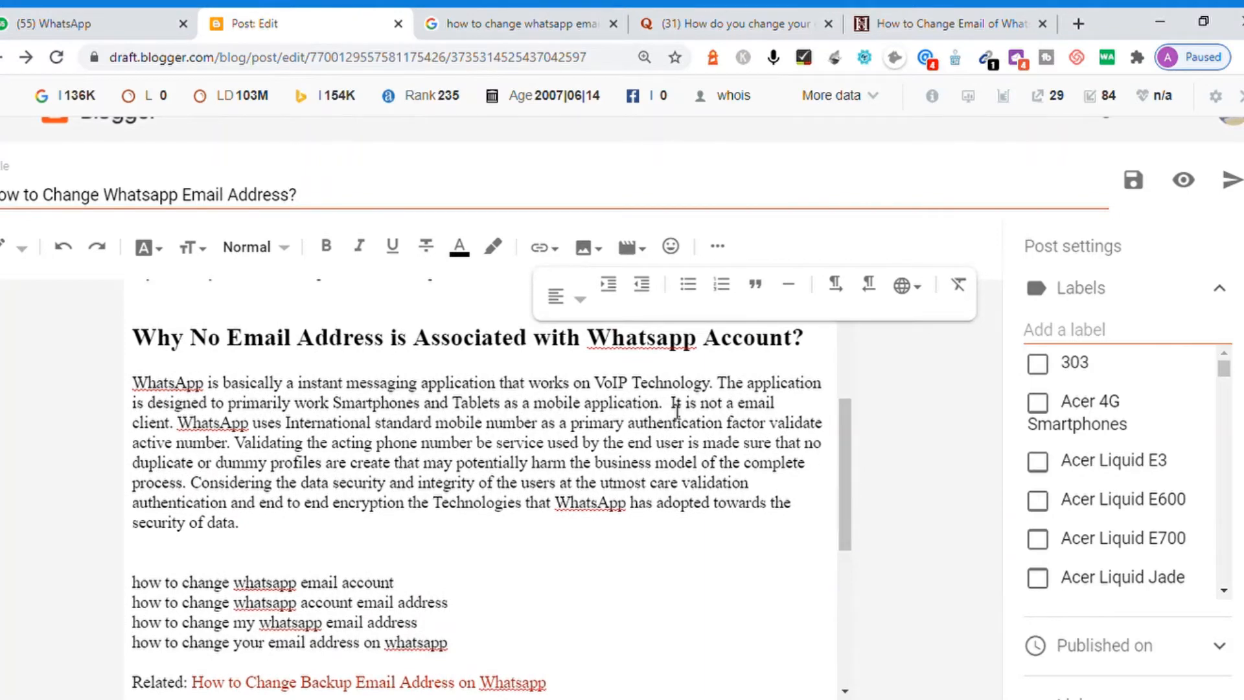
key("BackSpace")
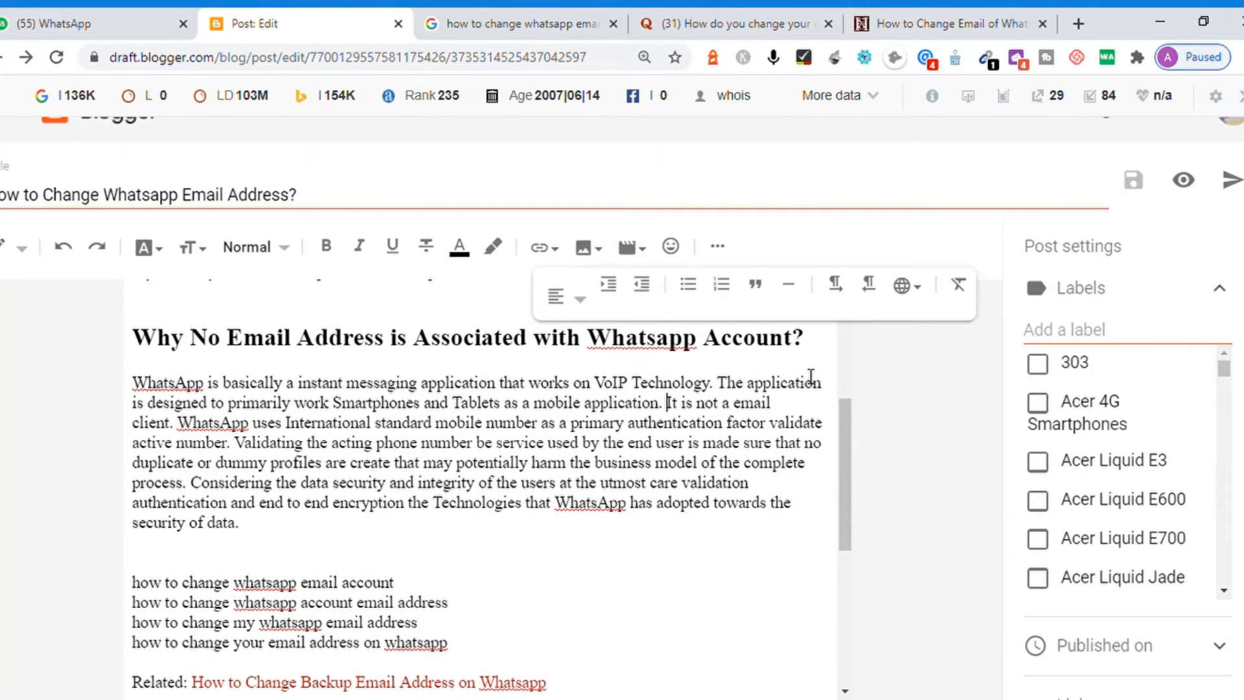
key("Return")
key("Return")
key("Down")
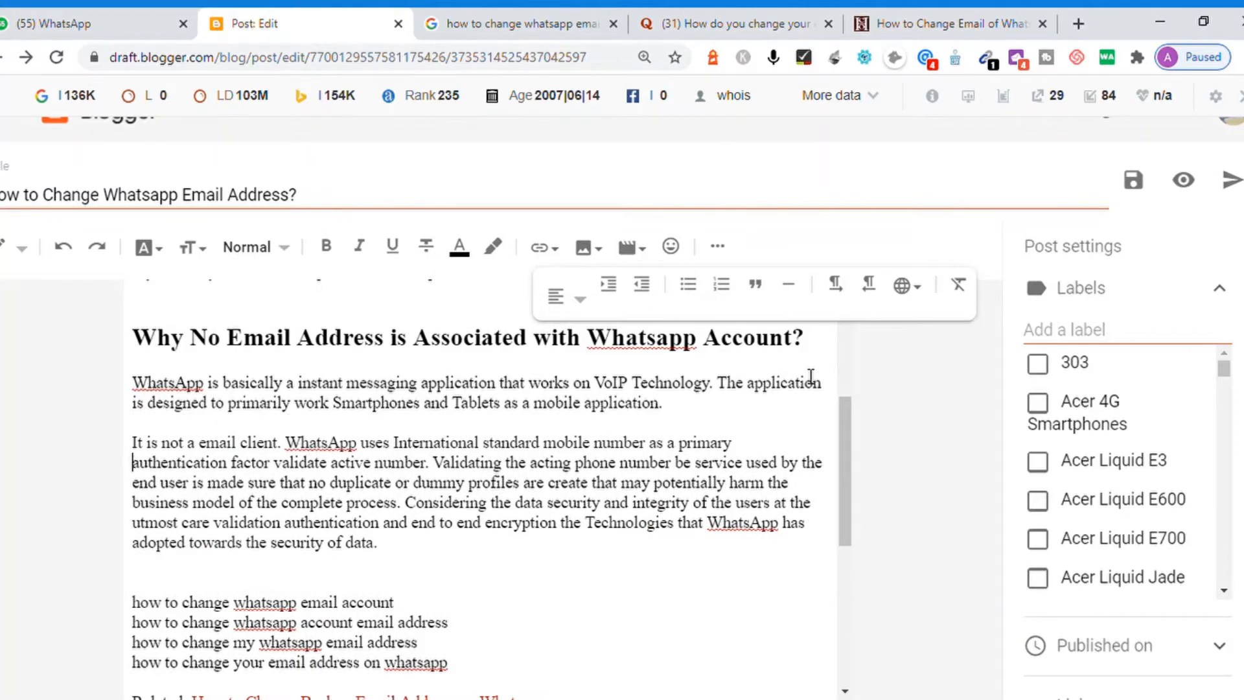
Split the remaining text into separate paragraphs starting at "Validating the acting phone number" and "Considering the data security"
left_click(445, 474)
key("Return")
key("Return")
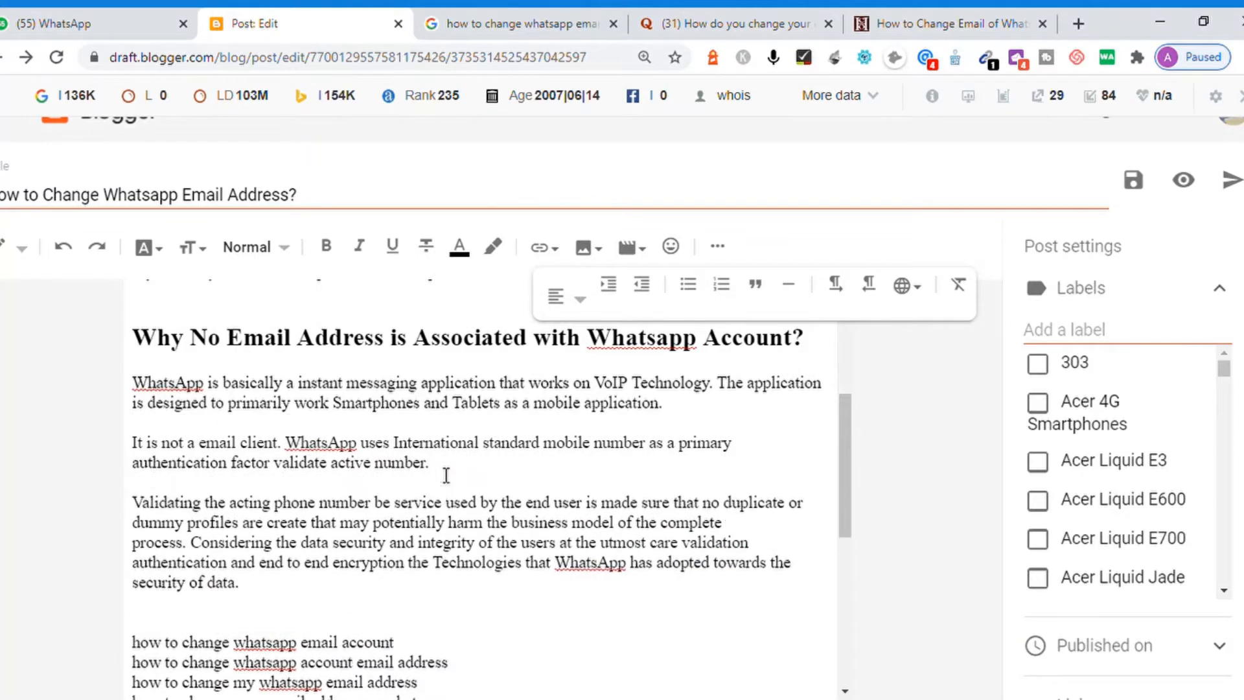
key("Down")
left_click(203, 549)
key("Return")
key("Return")
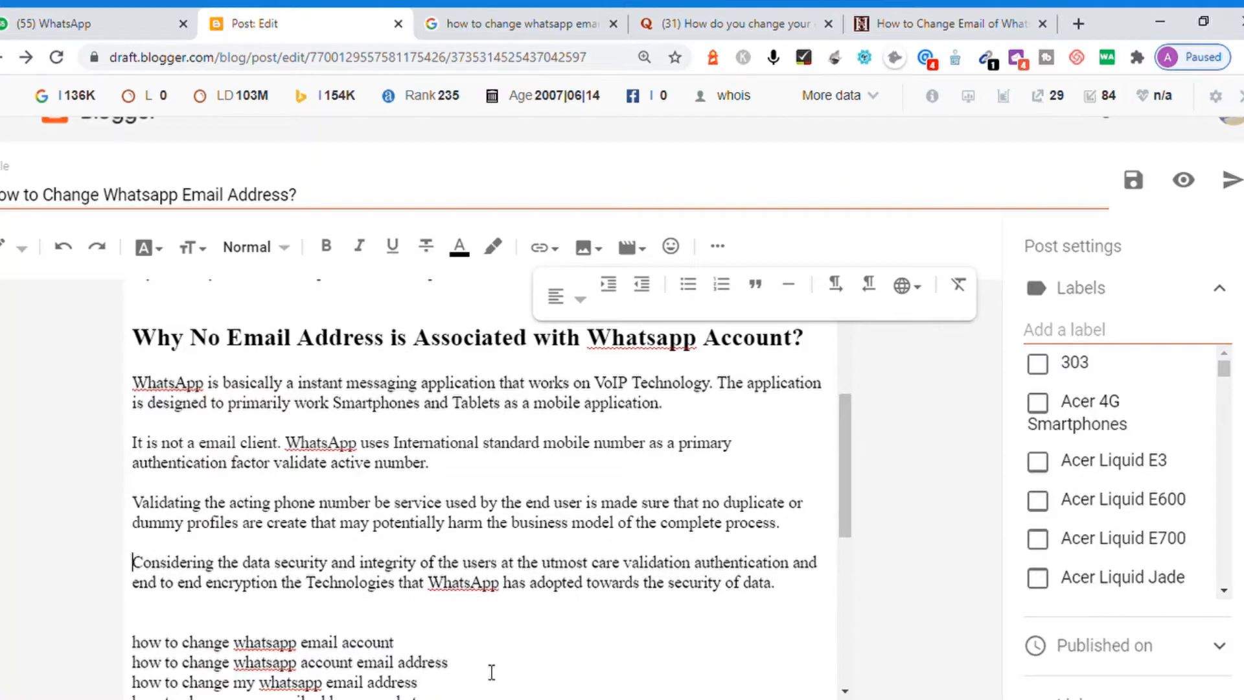
key("Up")
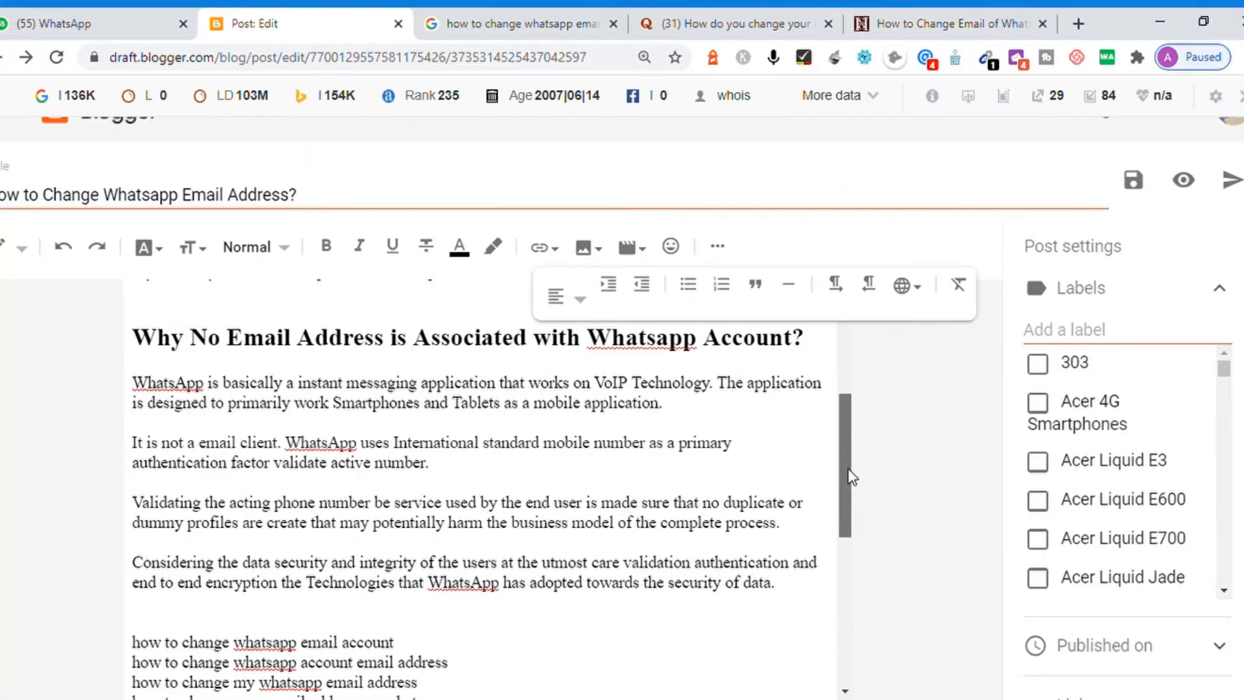
Add the line "Related: Can I Recevie whatsapp Verification Code Via Email" below the paragraph on data security
left_click_drag(849, 477, 850, 504)
left_click(803, 496)
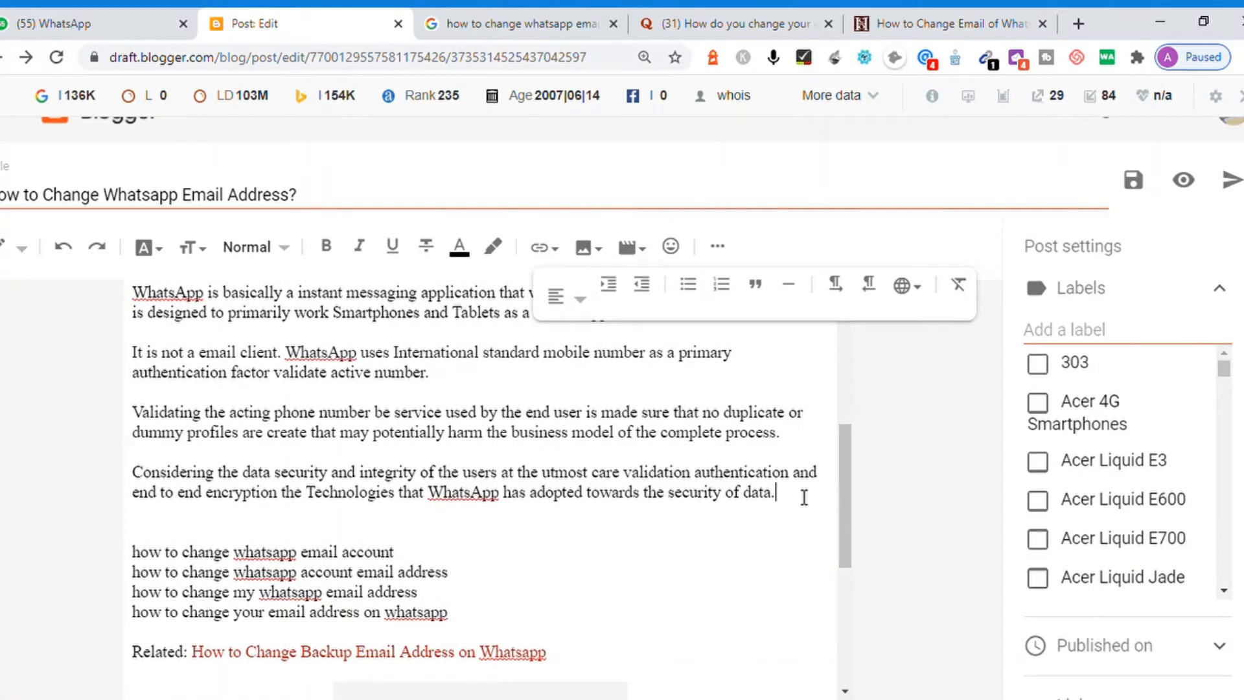
key("Return")
key("Return")
type("Rel")
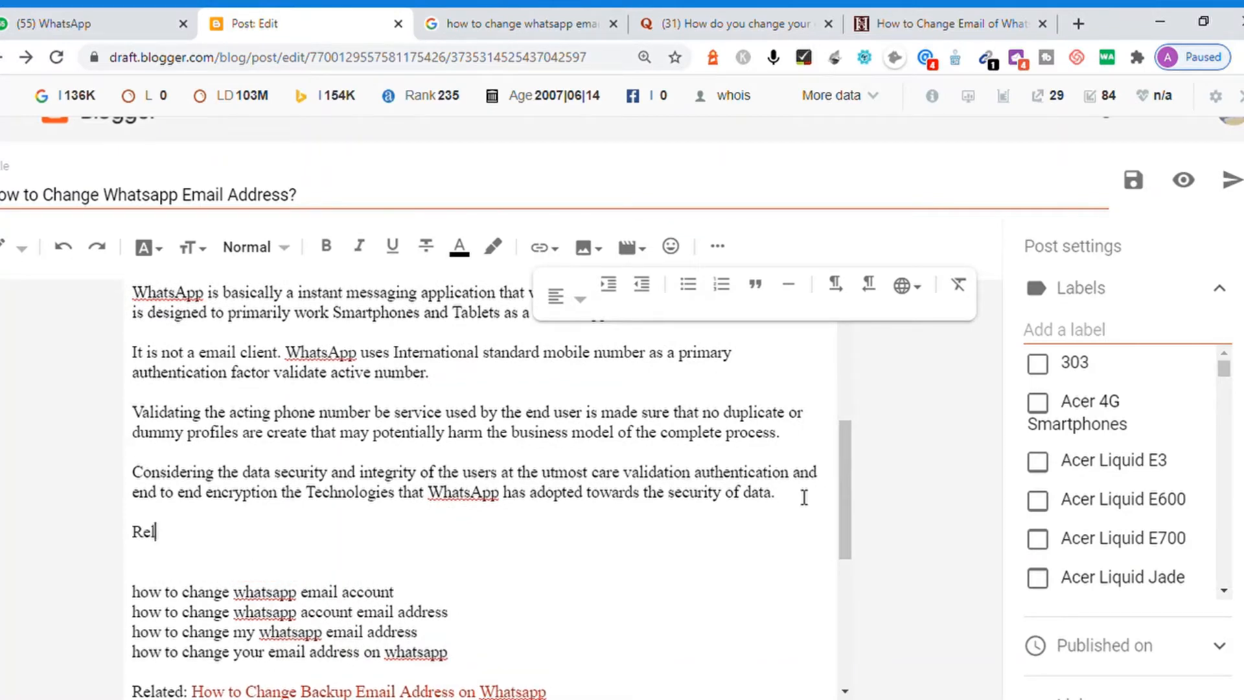
type("ated:")
key("shift+Home")
key("End")
type("Can I Re")
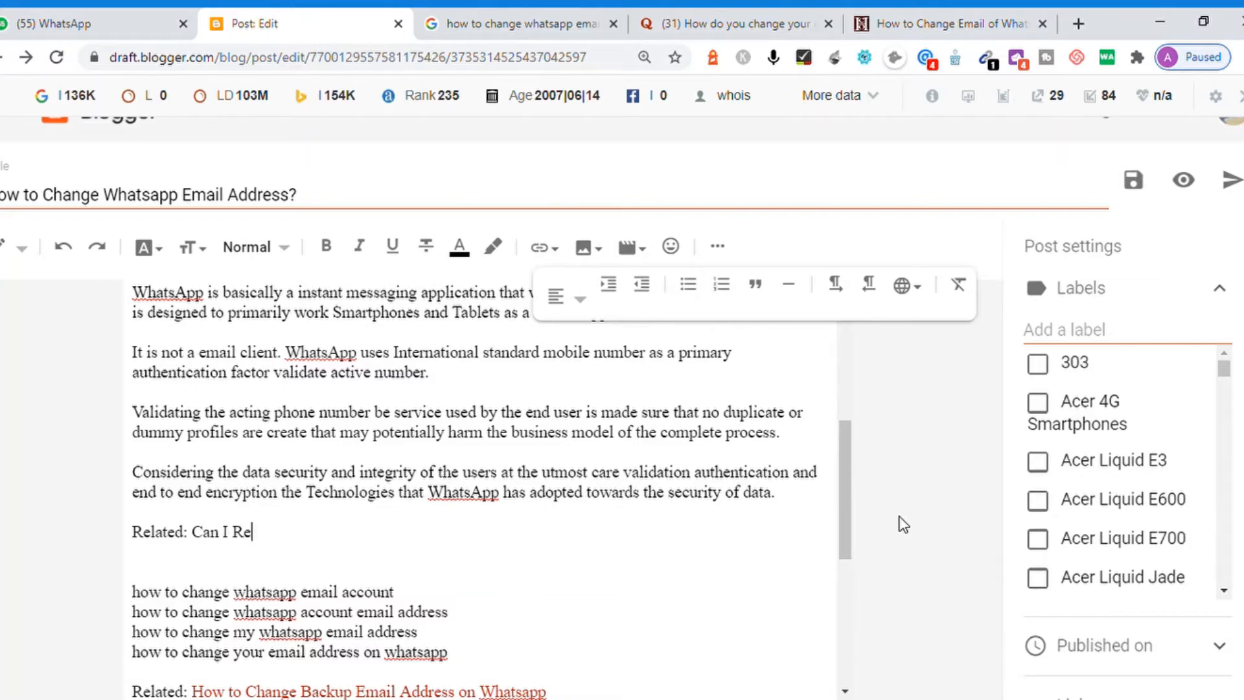
type("cevie whatsa")
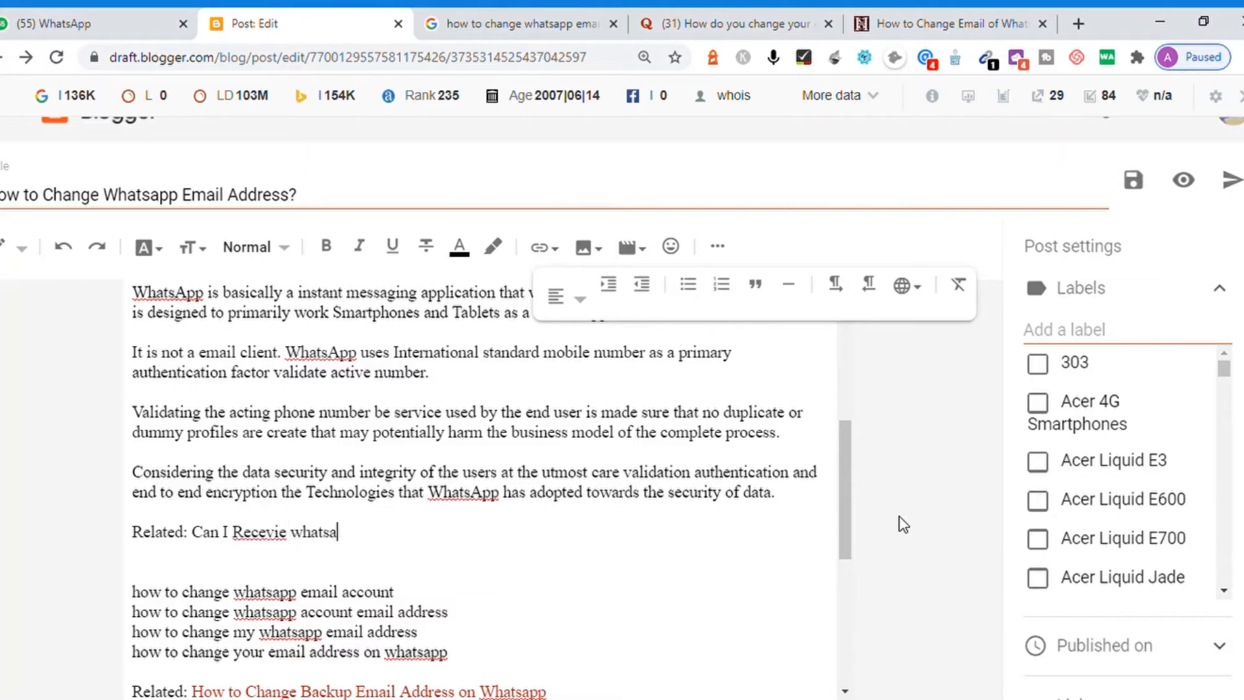
type("pp Verifica")
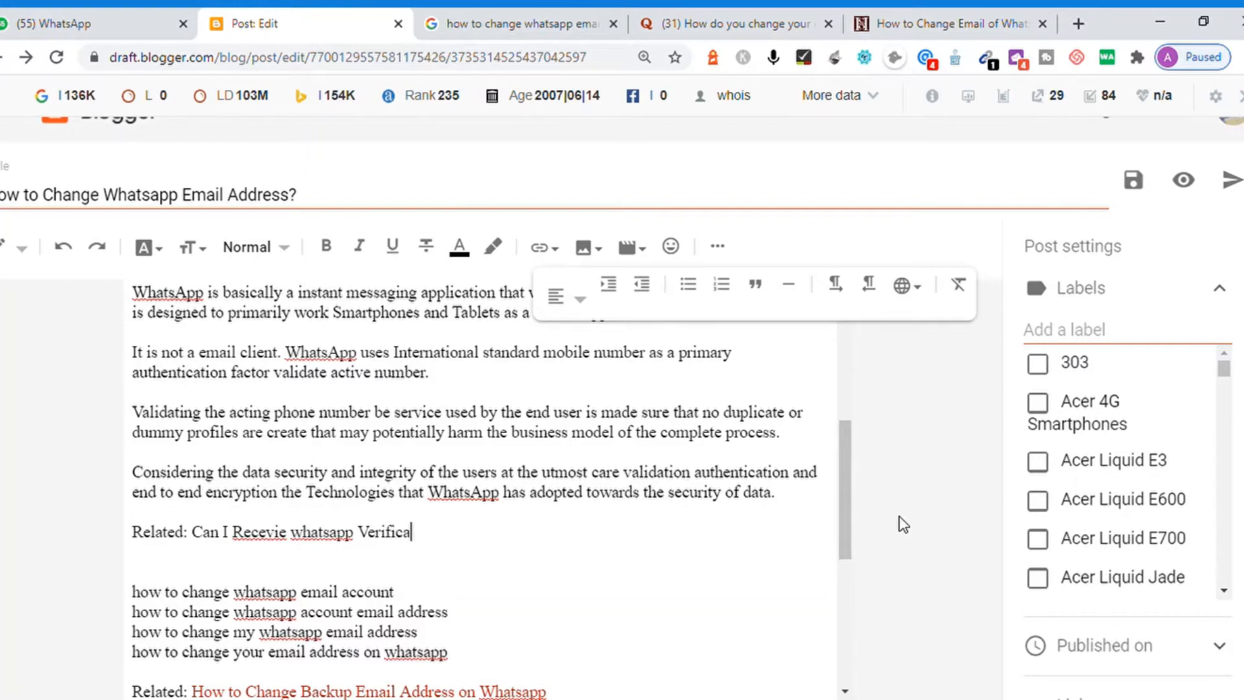
type("tion Code Via Email")
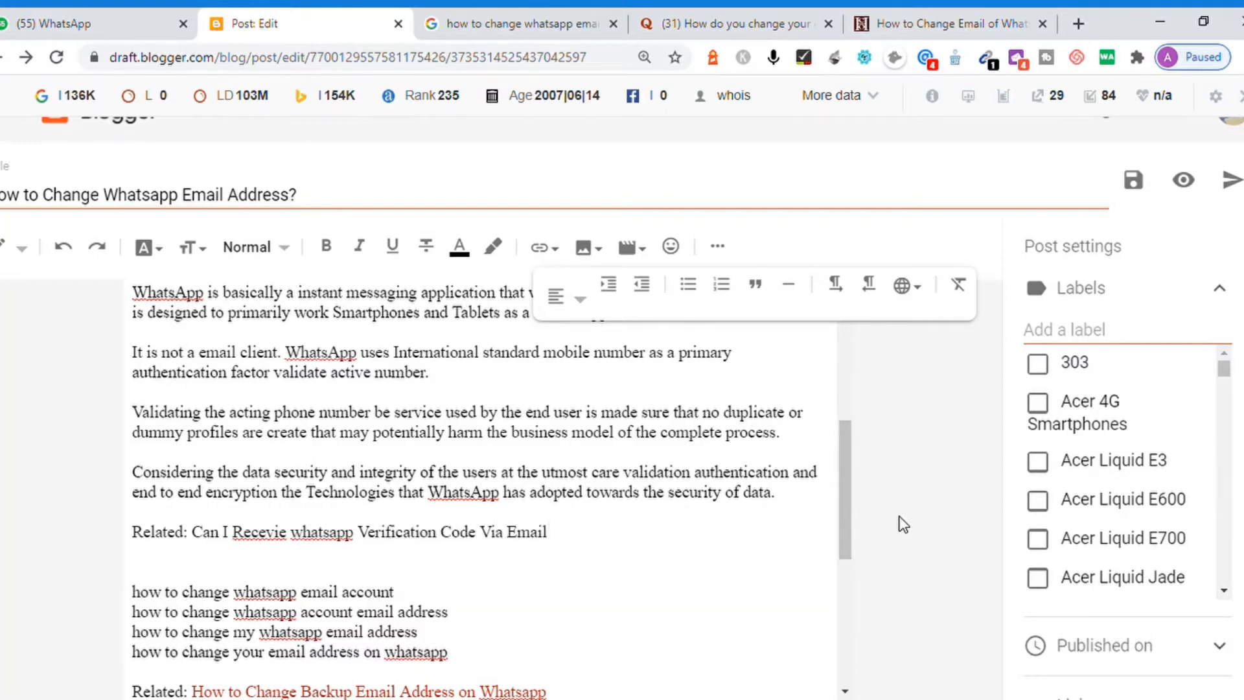
Correct the related article title to read "Can I Receive whats app Verification Code Via Email?"
key("BackSpace")
double_click(260, 532)
type("Receive")
double_click(331, 540)
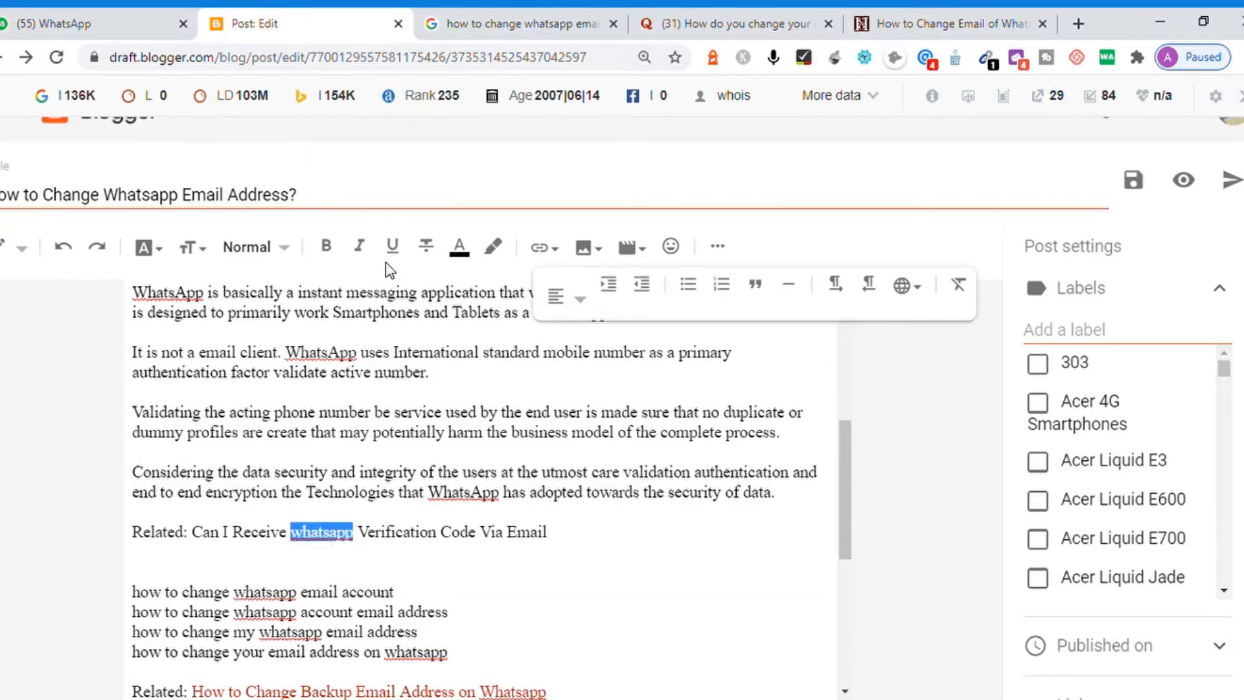
type("whats app")
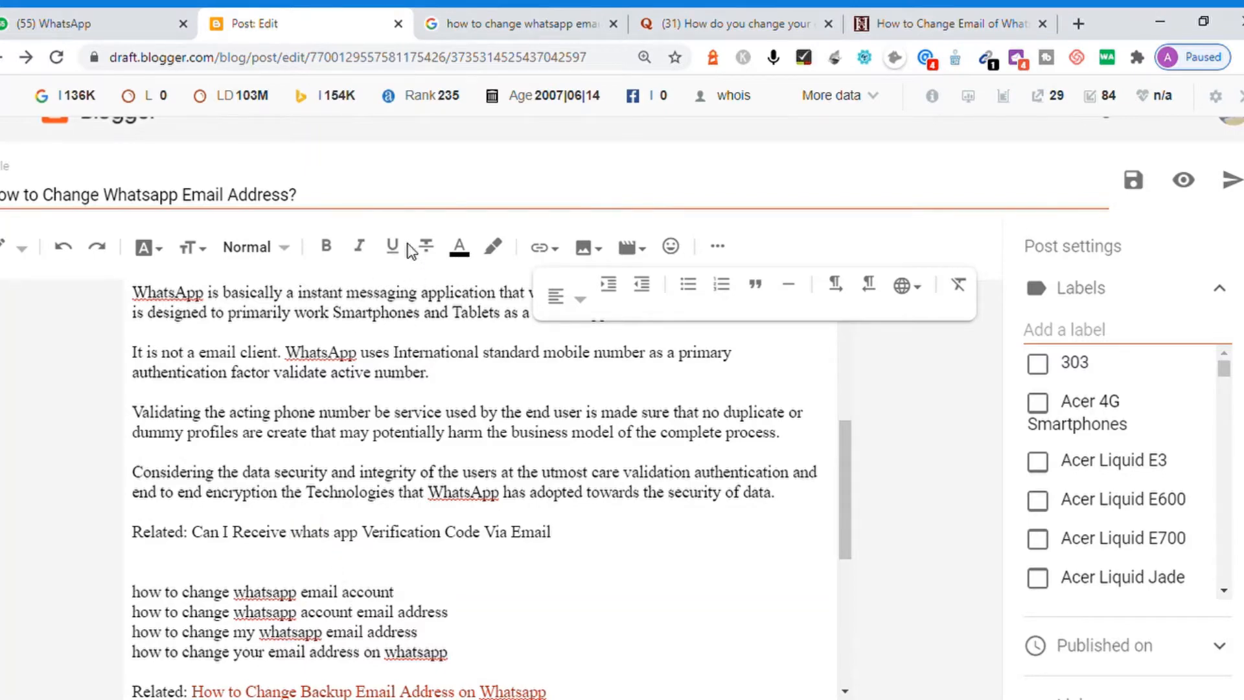
key("Home")
key("End")
type("?")
Copy the title "Can I Receive whats app Verification Code Via Email?" and search Google for it in a new tab
key("shift+Left")
key("shift+Left")
key("shift+Left")
key("shift+Left")
key("shift+Left")
key("shift+Left")
key("shift+Left")
key("shift+Left")
key("shift+Left")
key("shift+Left")
key("shift+Left")
key("shift+Left")
key("shift+Left")
key("shift+Left")
key("shift+Left")
key("shift+Left")
key("shift+Left")
key("shift+Left")
key("shift+Left")
key("shift+Left")
key("shift+Left")
key("shift+Left")
key("shift+Left")
key("shift+Left")
key("shift+Left")
key("shift+Left")
key("shift+Left")
key("shift+Left")
key("shift+Left")
key("shift+Left")
key("ctrl+c")
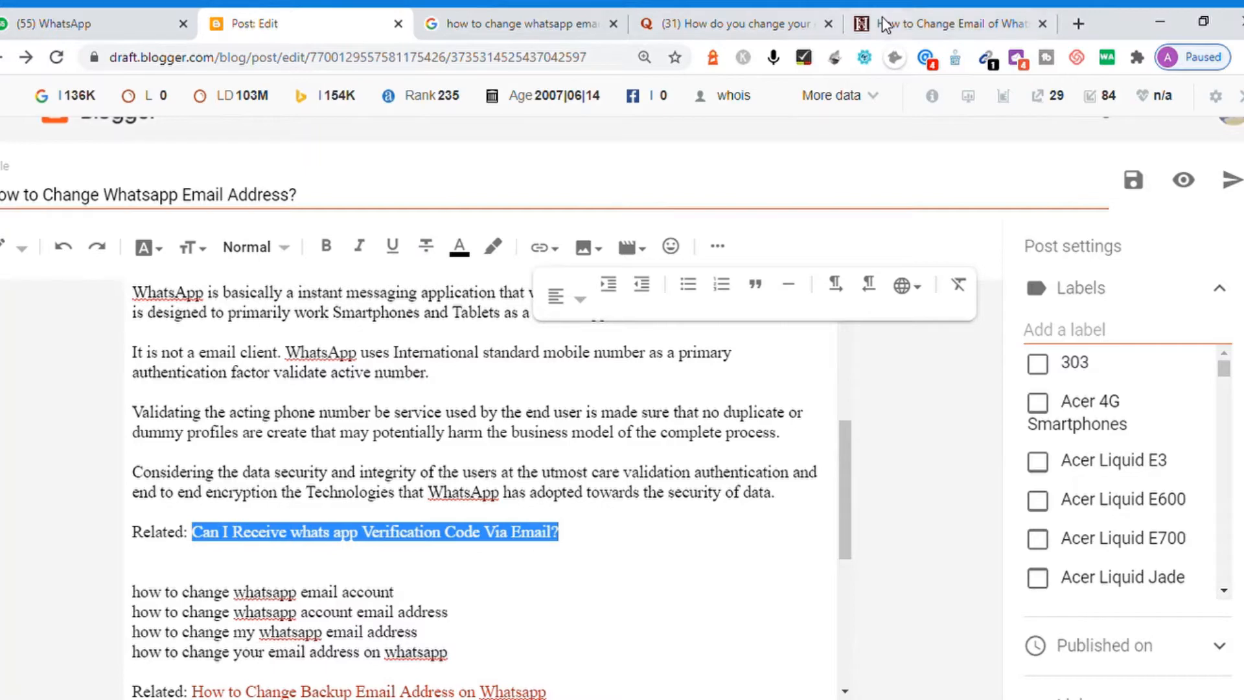
left_click(1079, 24)
key("ctrl+v")
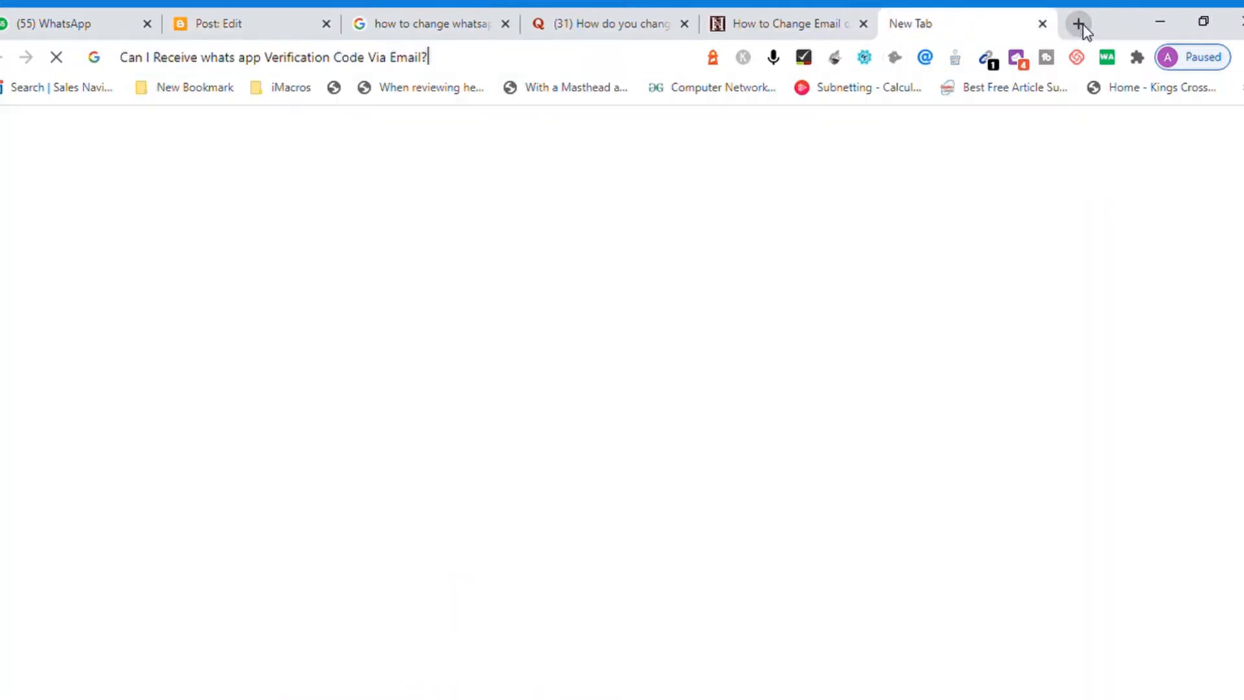
key("Return")
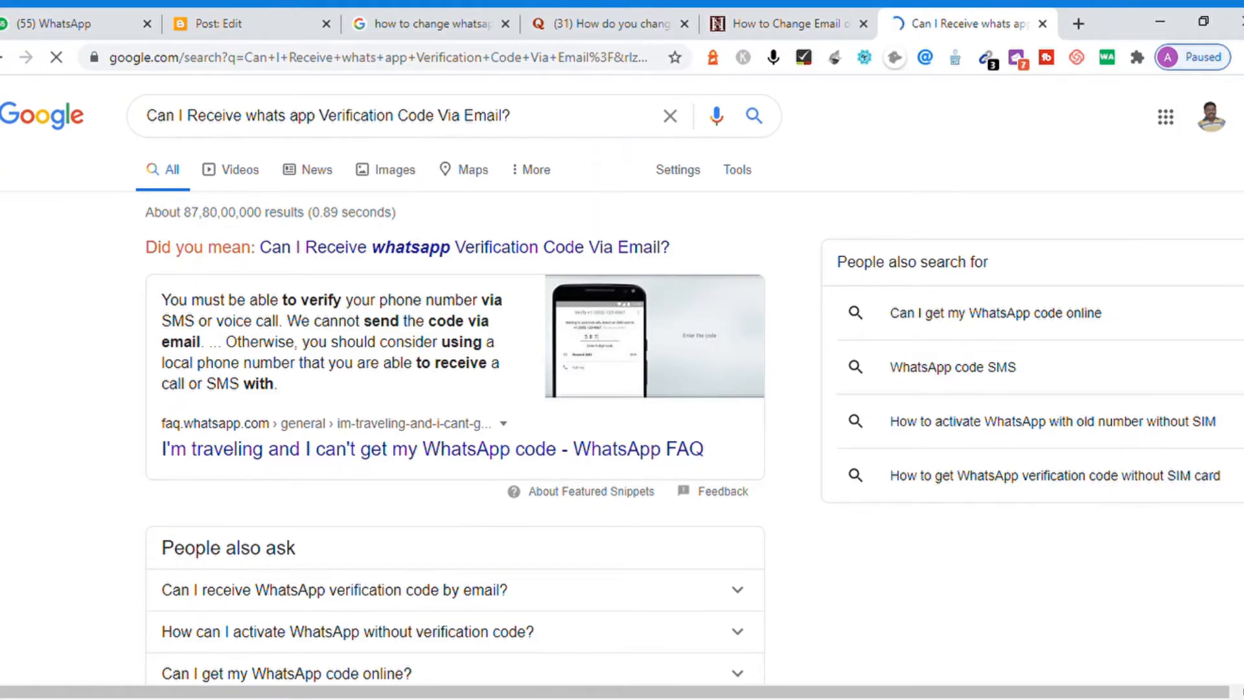
Look through the Google results and search the page for "appnol" to locate the matching article
scroll(622, 376, "down", 4)
scroll(450, 195, "down", 10)
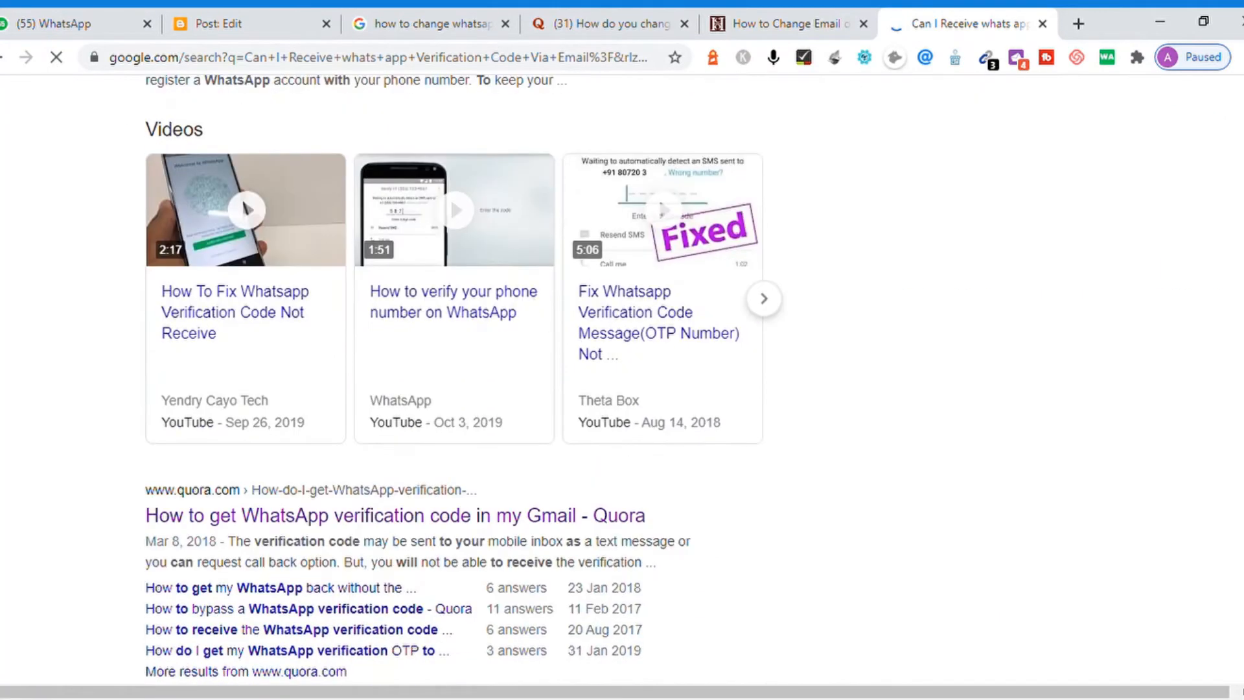
scroll(454, 376, "down", 12)
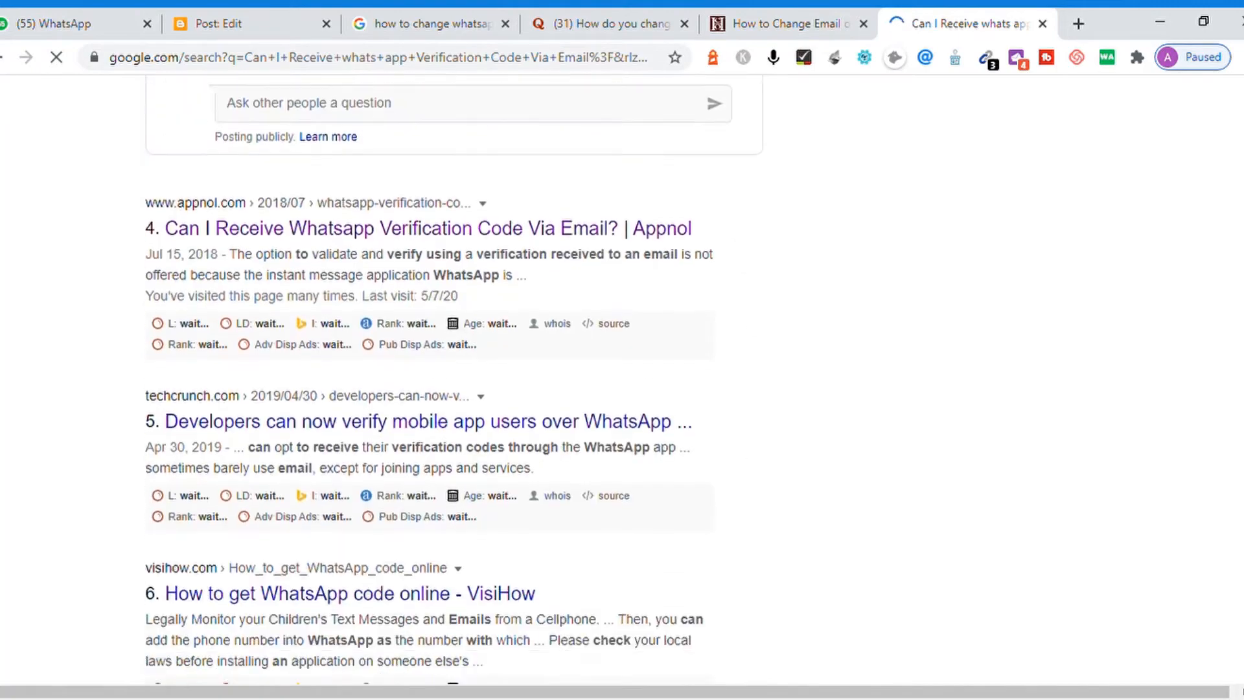
scroll(454, 376, "down", 1)
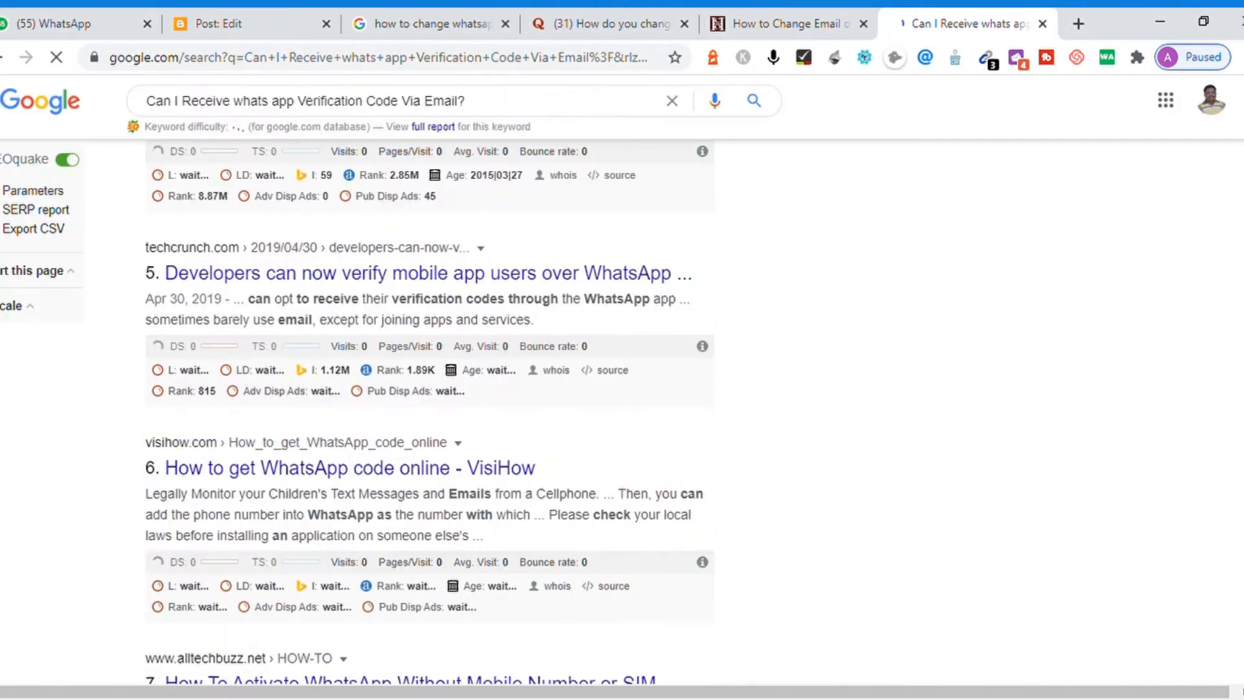
scroll(453, 375, "down", 4)
scroll(428, 414, "down", 4)
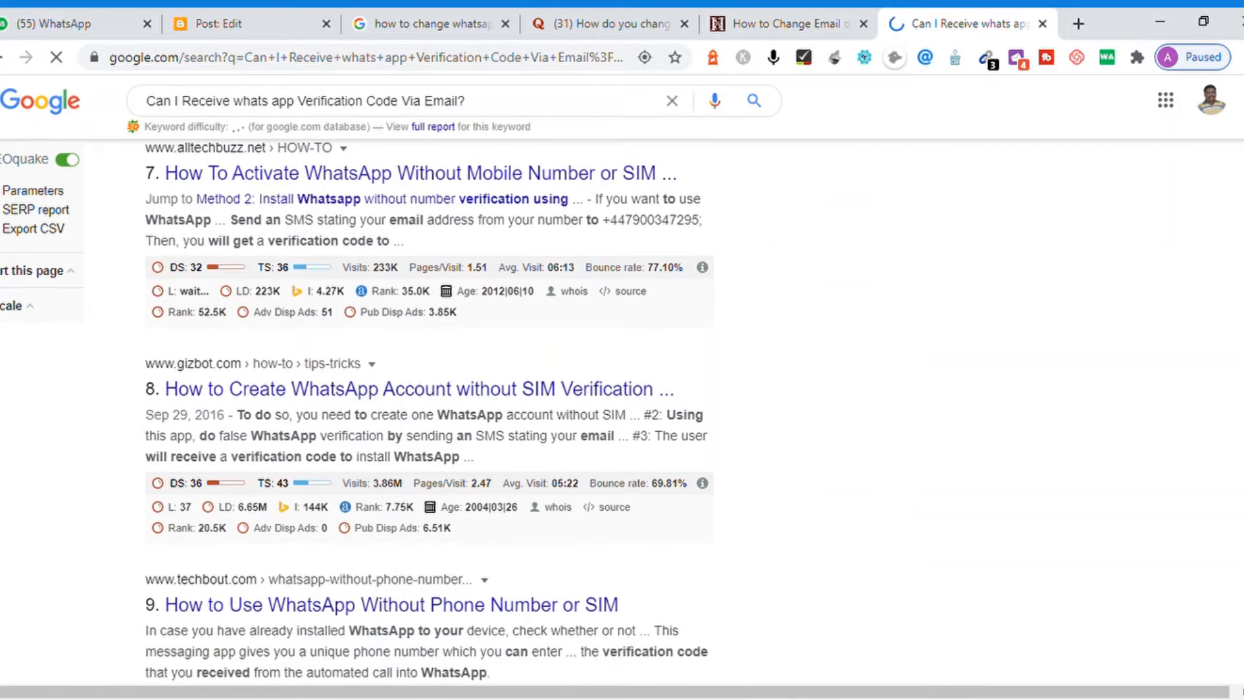
scroll(427, 415, "down", 4)
scroll(427, 415, "down", 9)
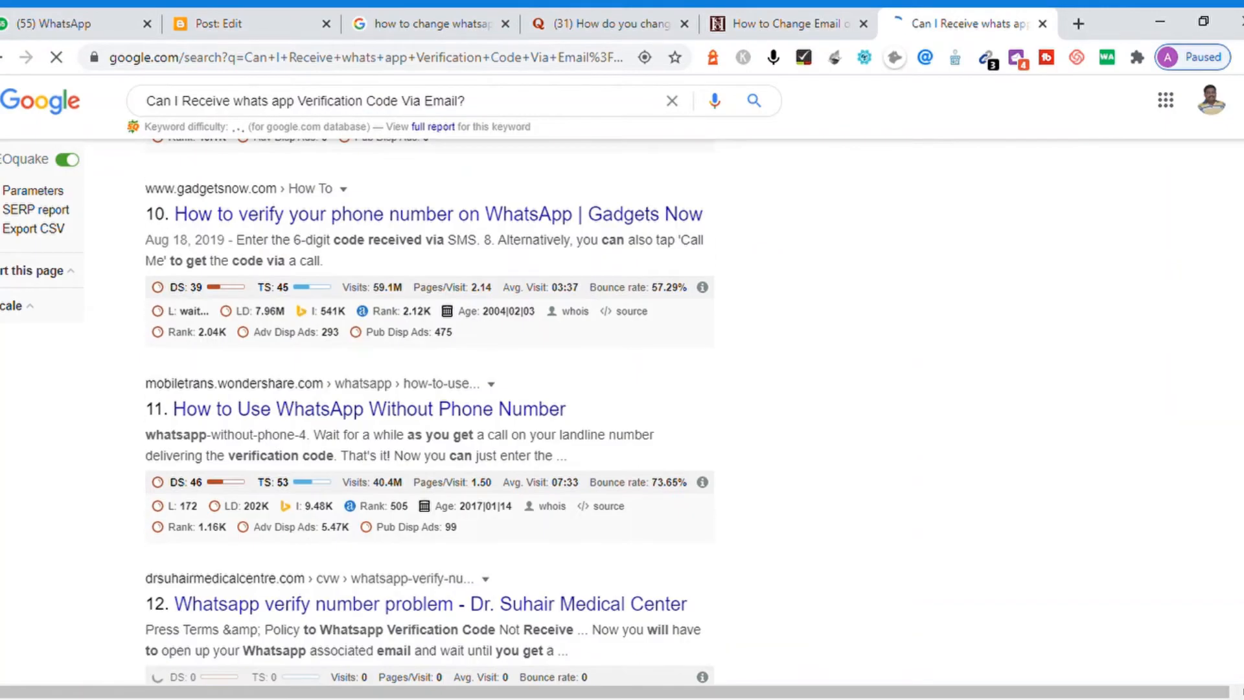
scroll(427, 414, "down", 8)
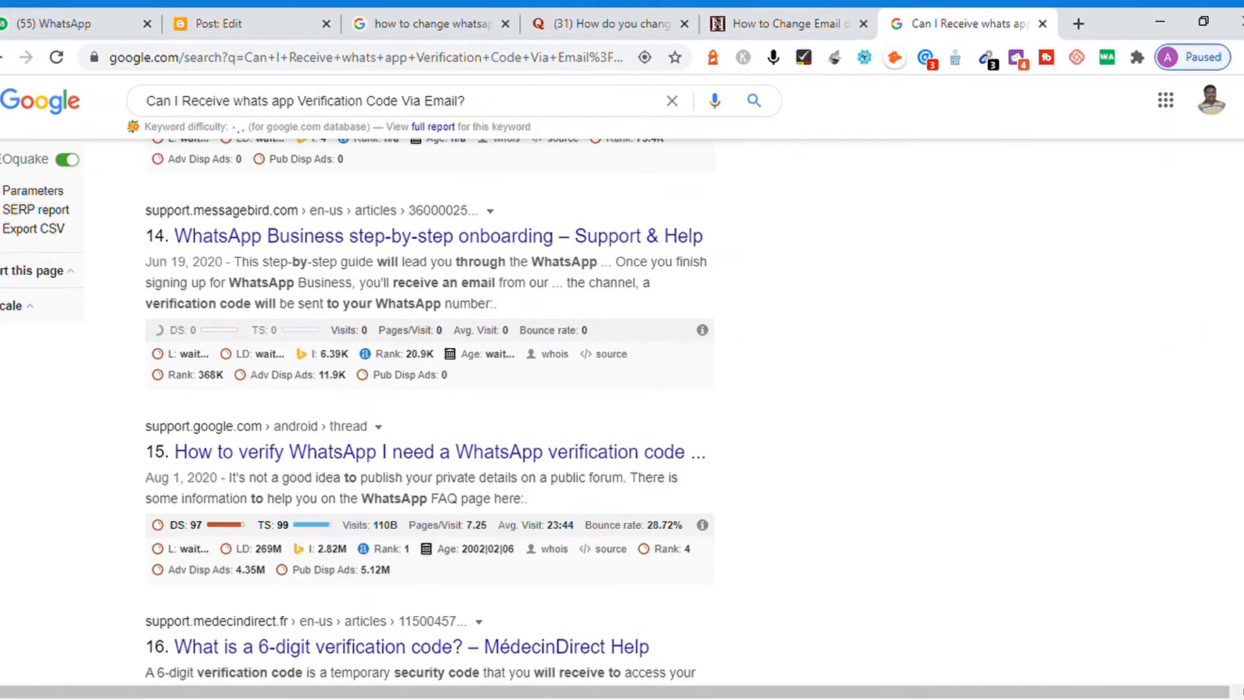
key("ctrl+f")
type("a")
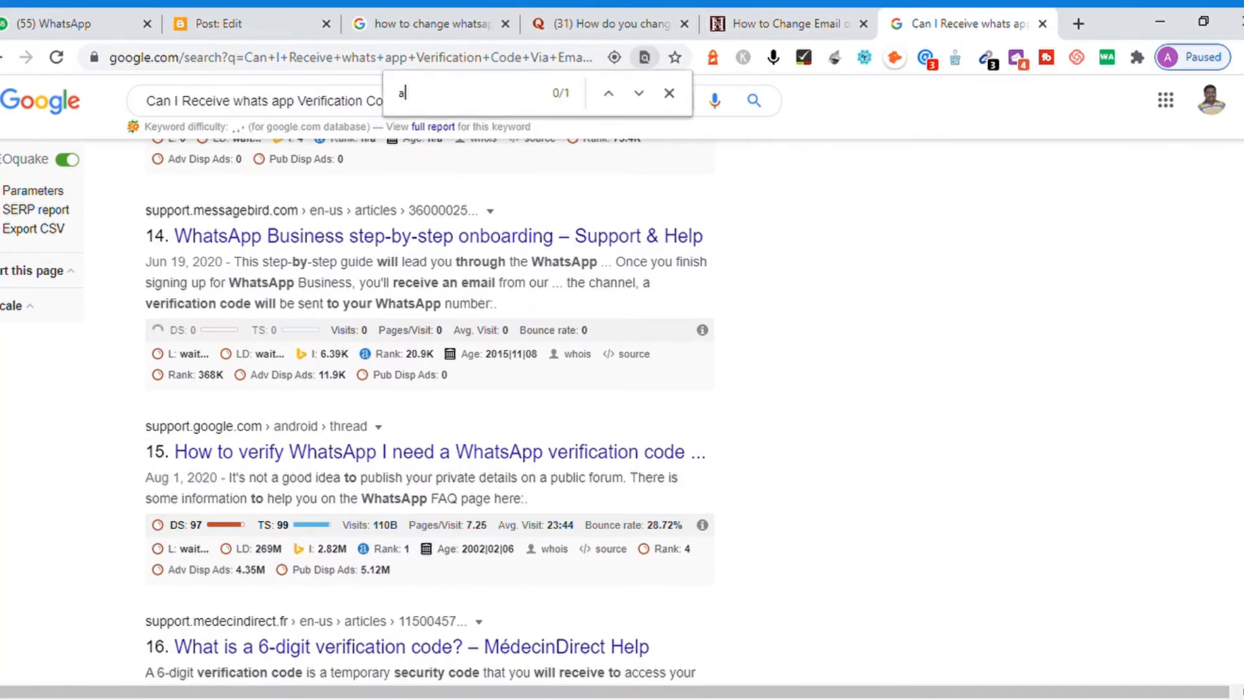
type("ppnol")
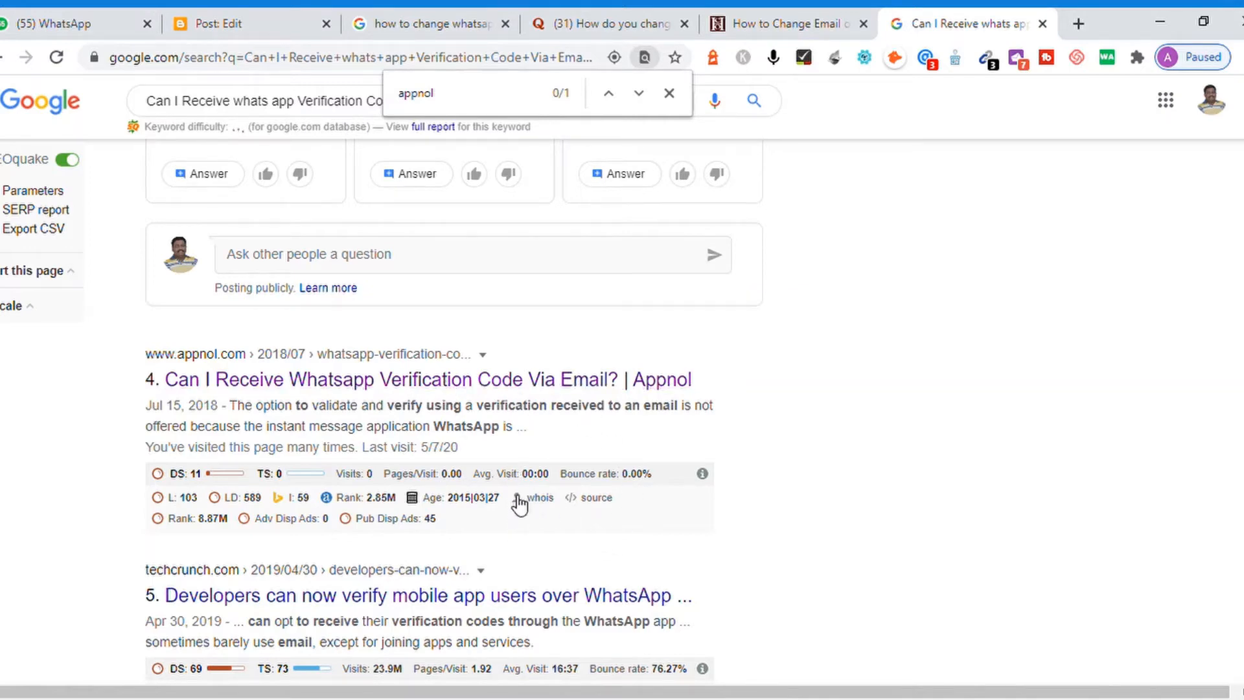
Return to the Blogger draft and link the selected related title to the Appnol article's web address
left_click(254, 34)
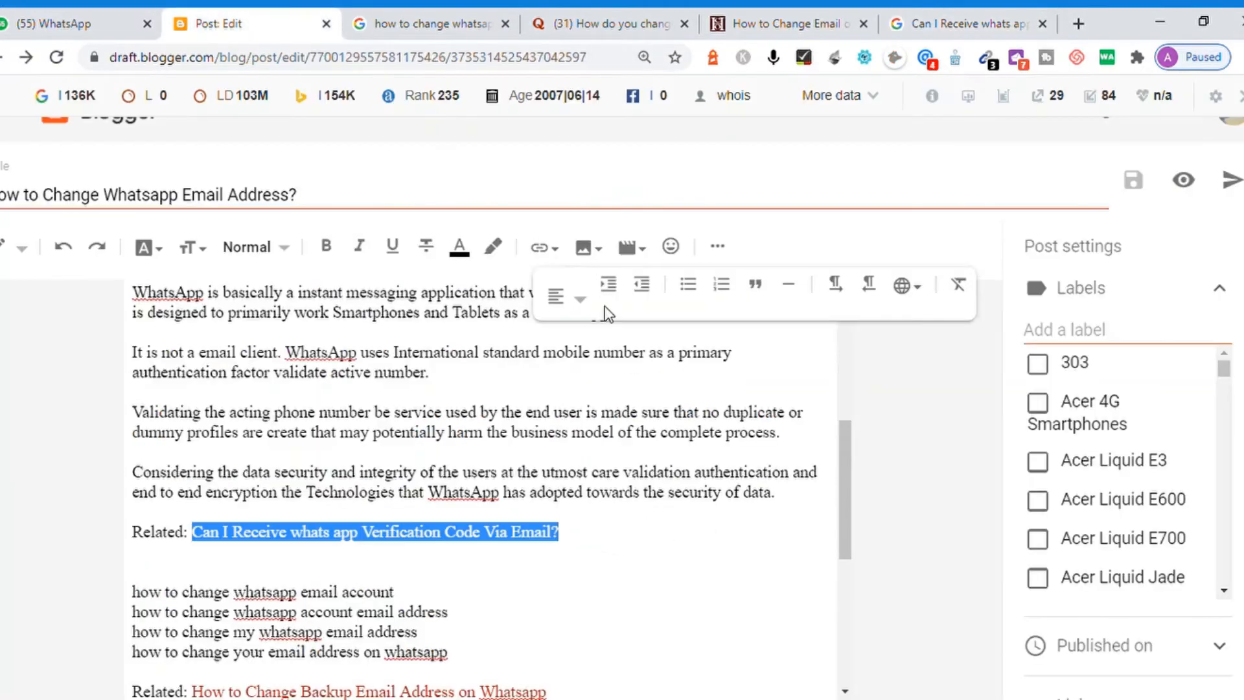
left_click(542, 260)
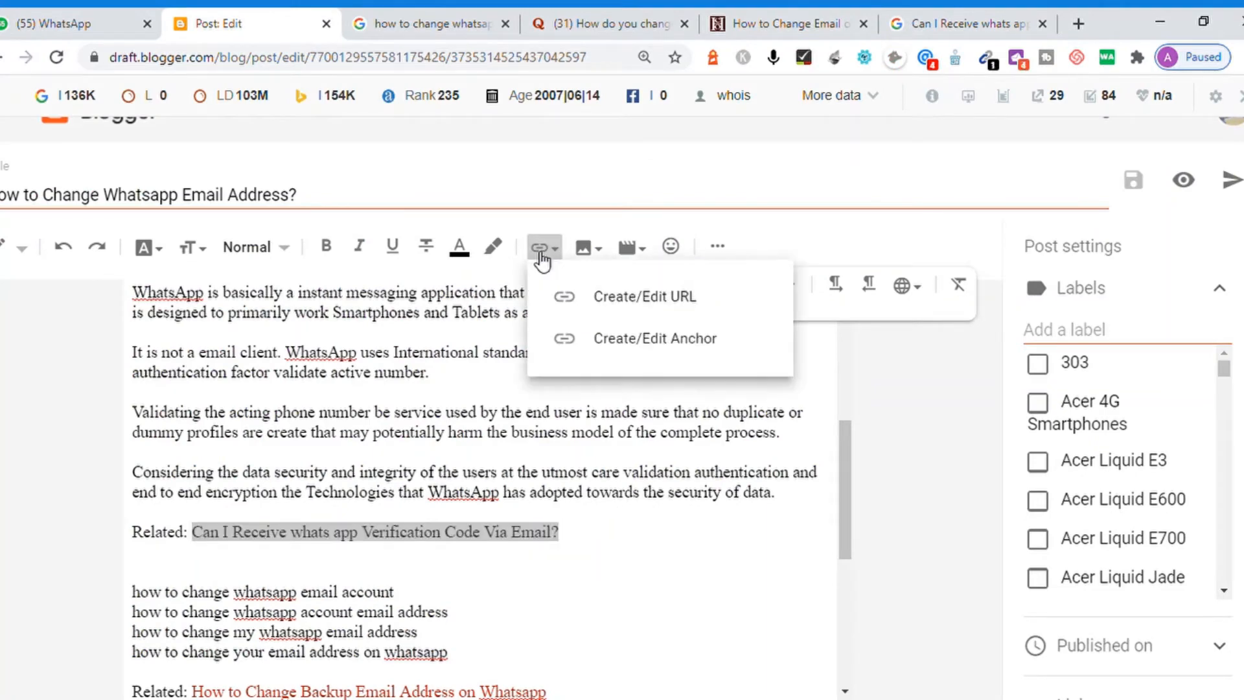
left_click(661, 304)
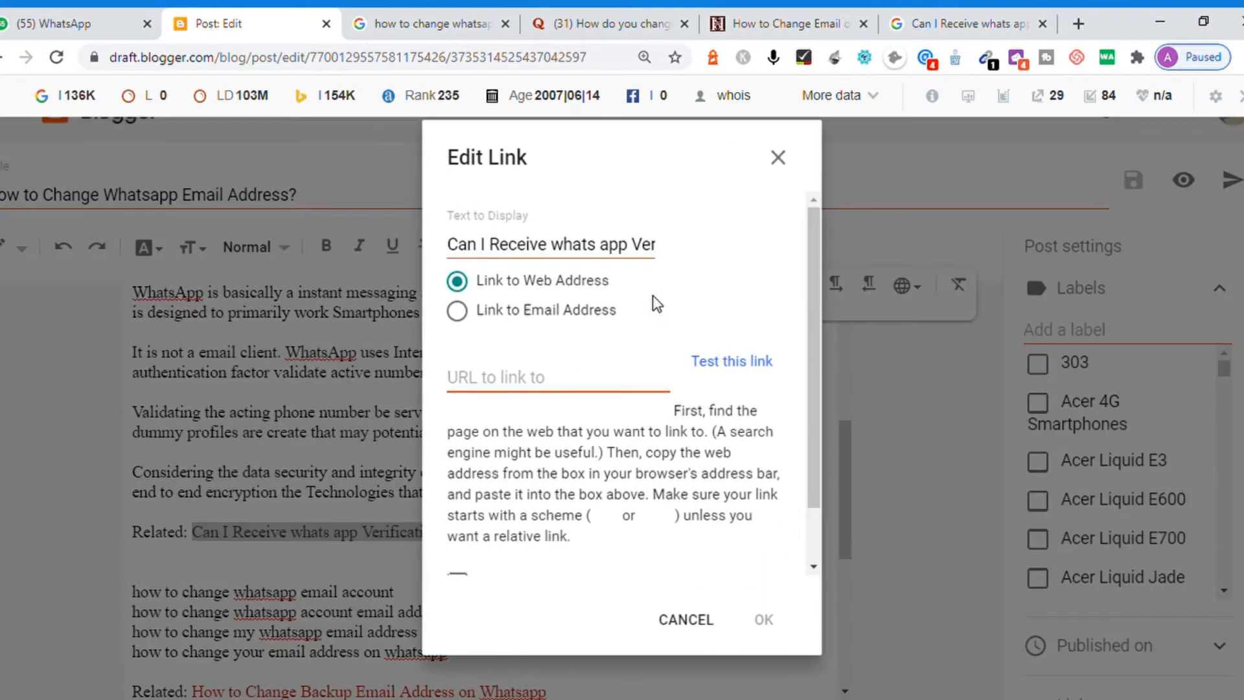
left_click(557, 381)
key("ctrl+v")
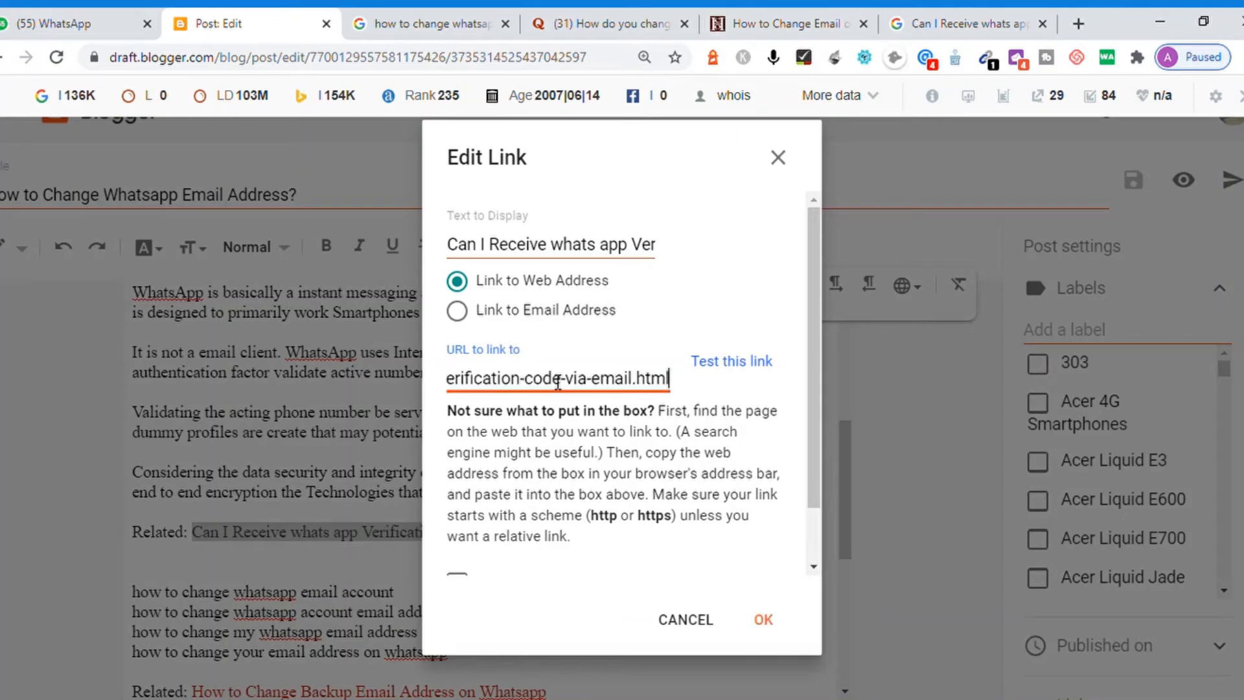
left_click(766, 621)
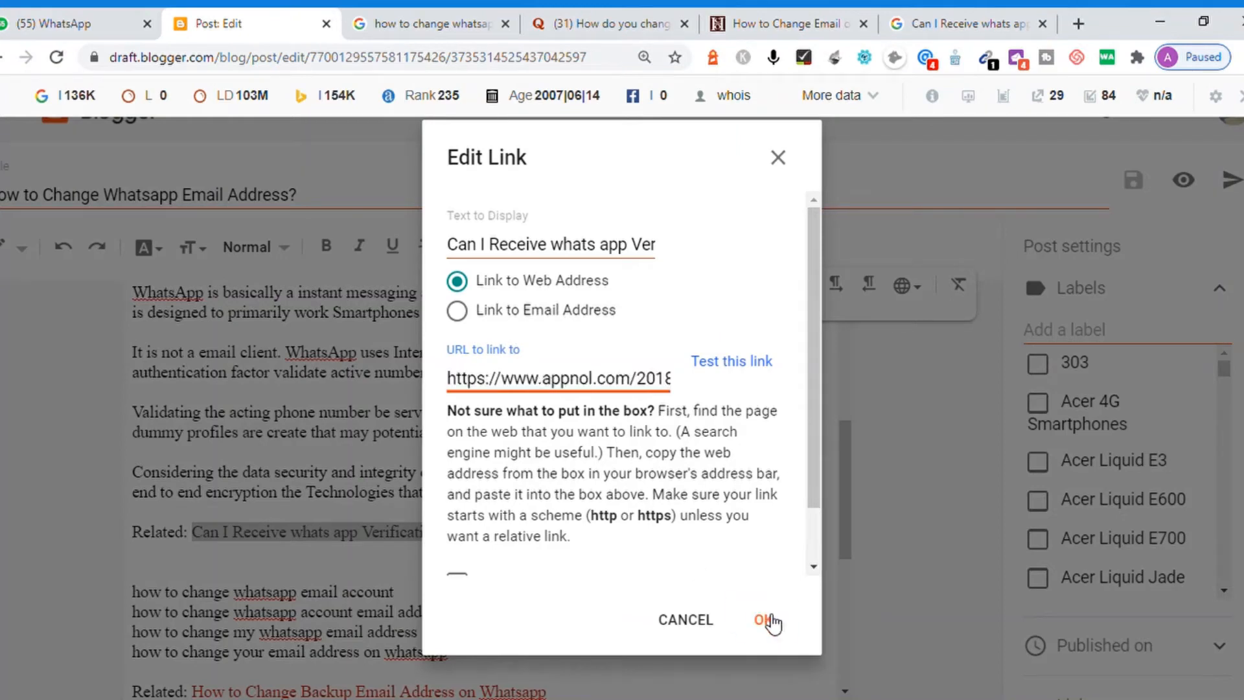
left_click(541, 580)
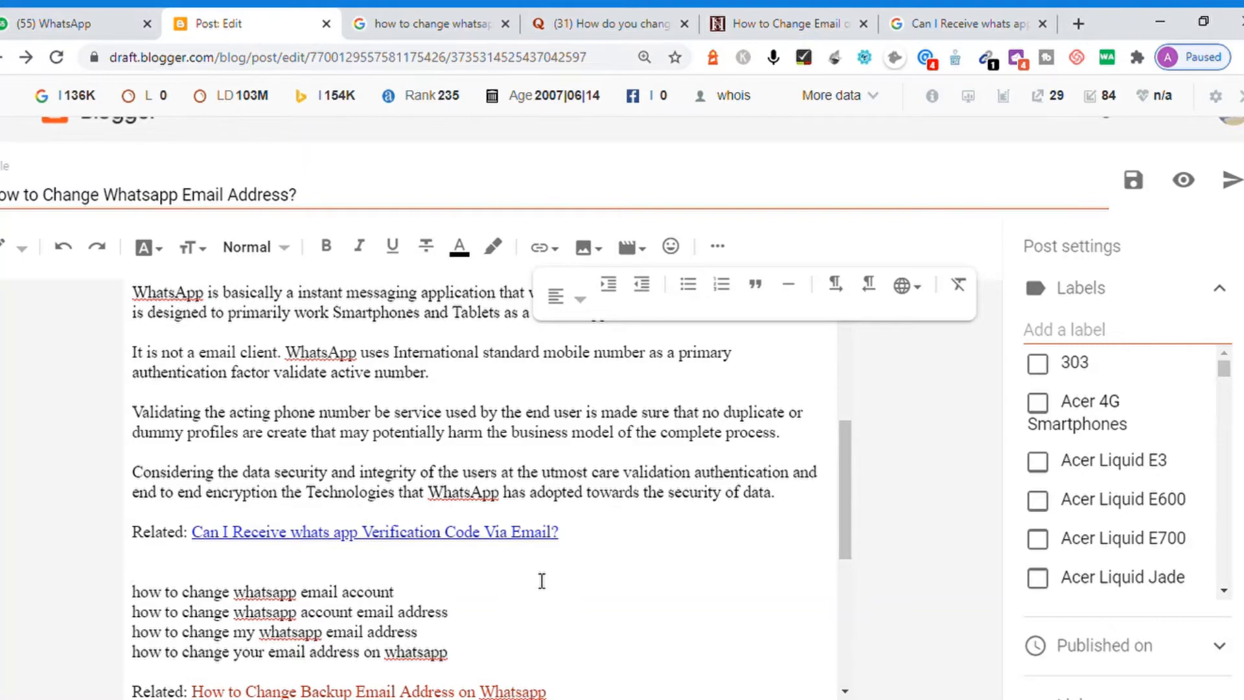
Add two blank lines between the linked Related line and the list of remaining keyword phrases
mouse_move(846, 529)
left_mouse_down()
mouse_move(847, 465)
mouse_move(847, 532)
left_mouse_up()
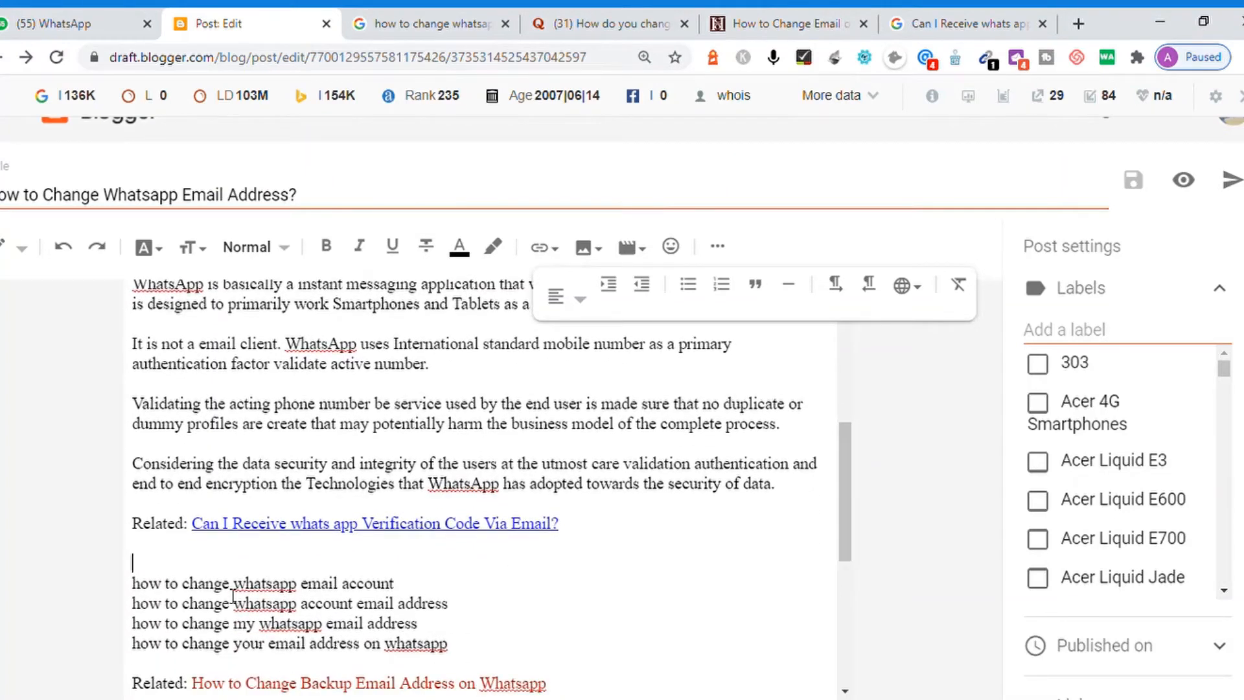
key("Return")
key("Return")
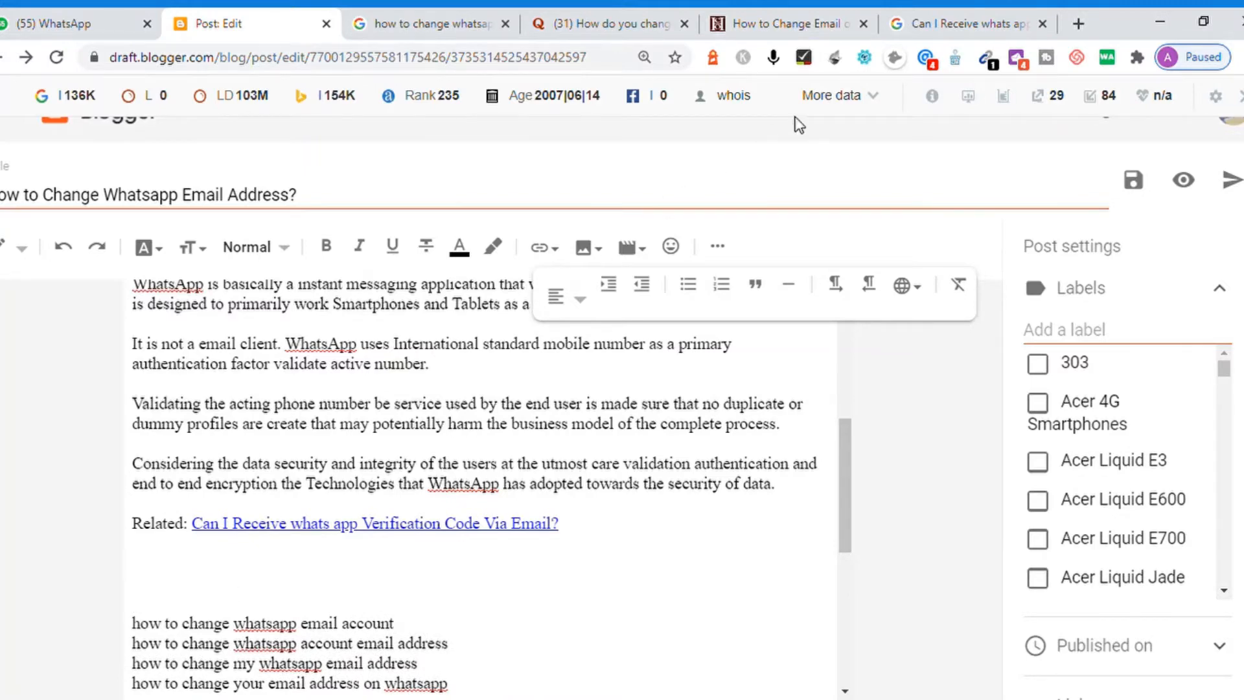
Dictate a paragraph saying mobile validation makes a secondary email address unnecessary, and correct its ending to "authenticate the user."
left_click(774, 62)
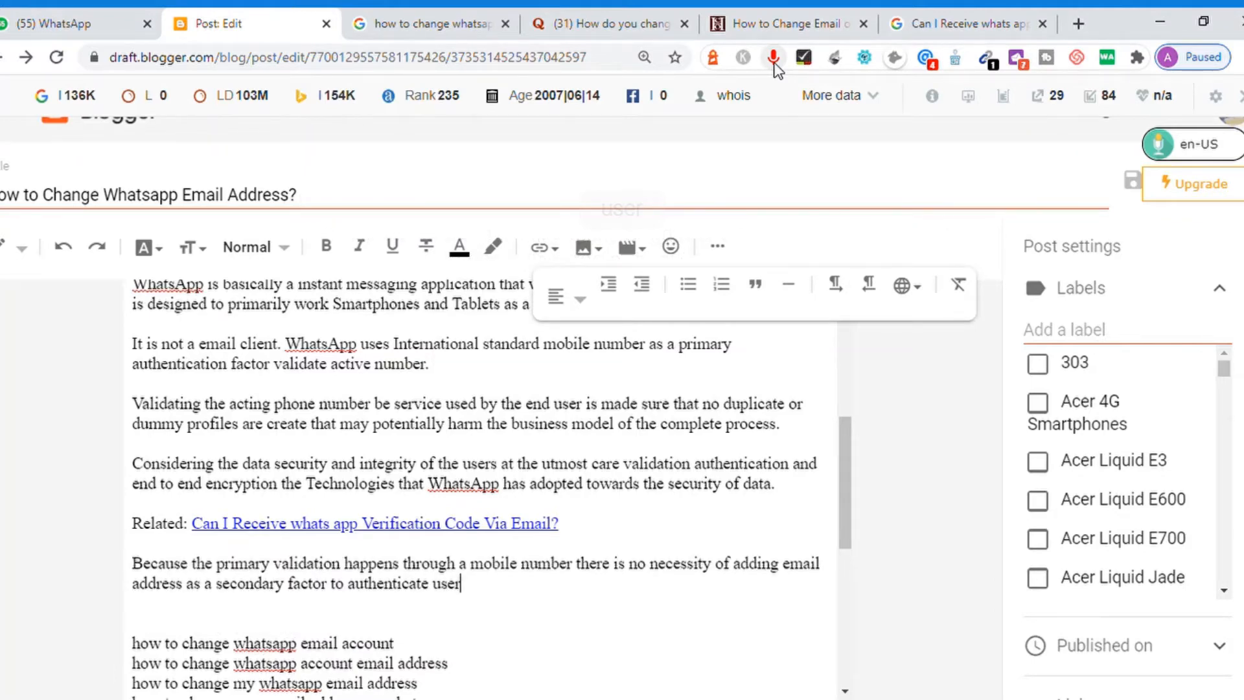
type(".")
key("Left")
key("Left")
key("Left")
key("Left")
key("Left")
type("the")
left_click(775, 58)
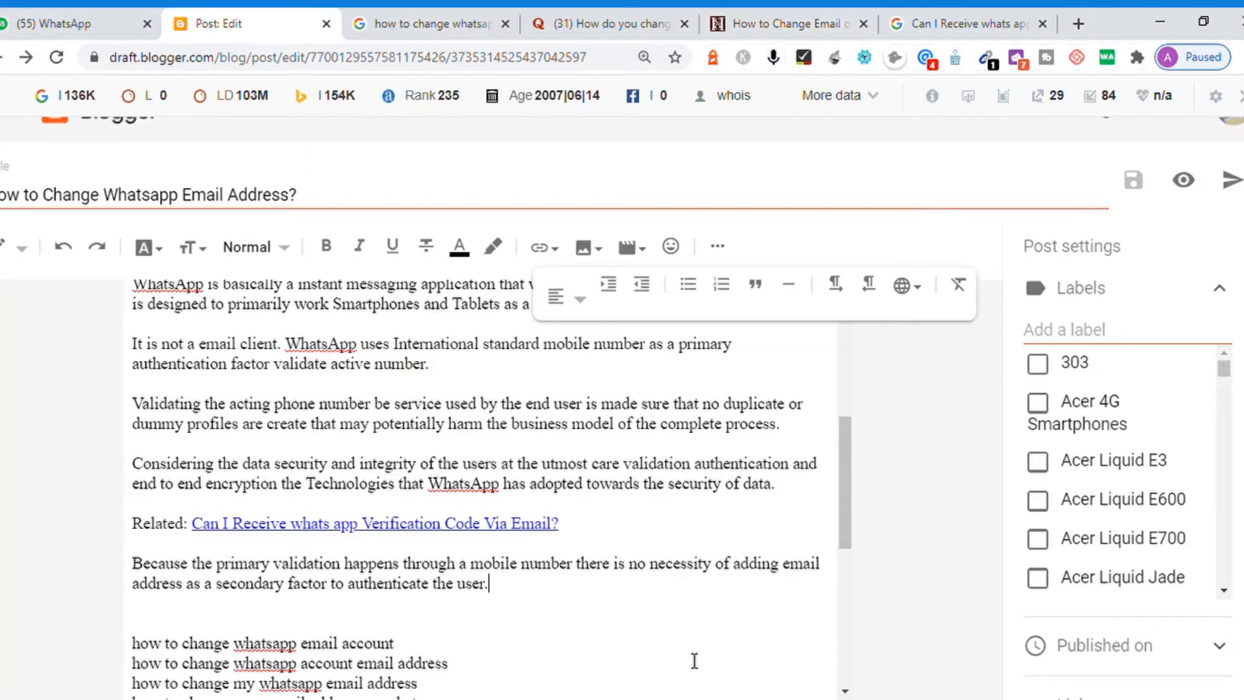
Move the "Because the primary validation happens" paragraph above the linked Related line and remove the extra blank line before it
key("shift+Up")
key("shift+Up")
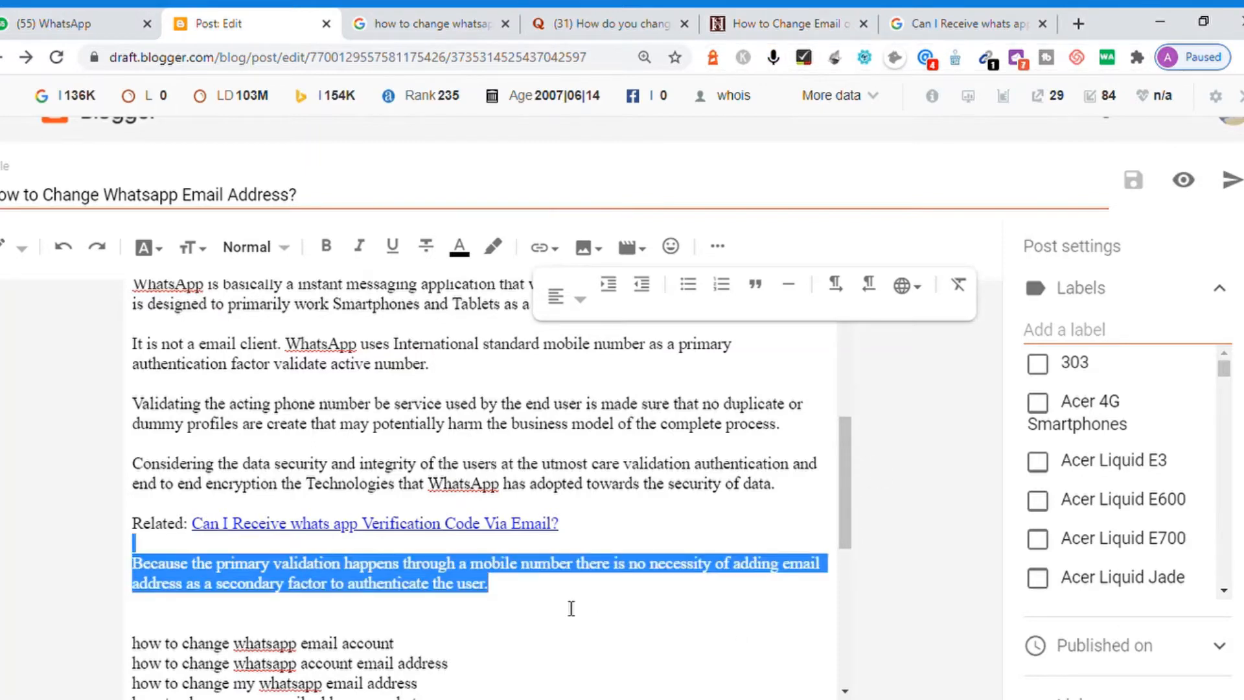
key("ctrl+x")
key("Up")
key("Up")
key("Return")
key("Return")
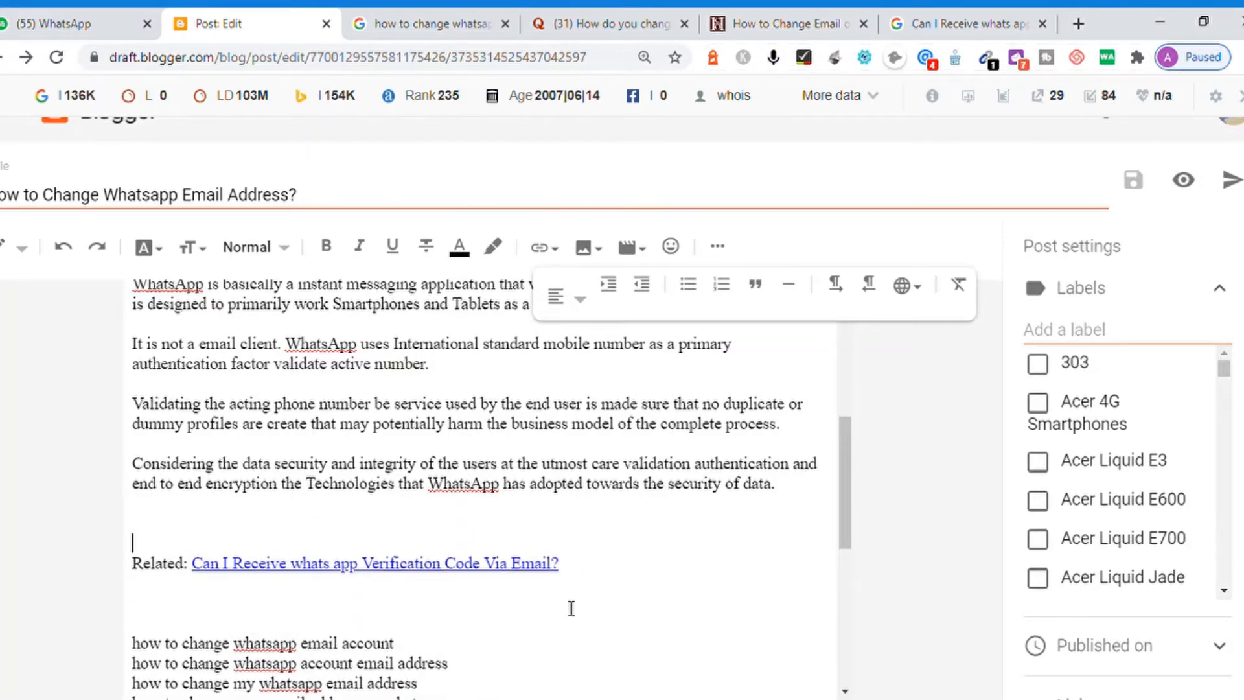
key("Up")
key("ctrl+v")
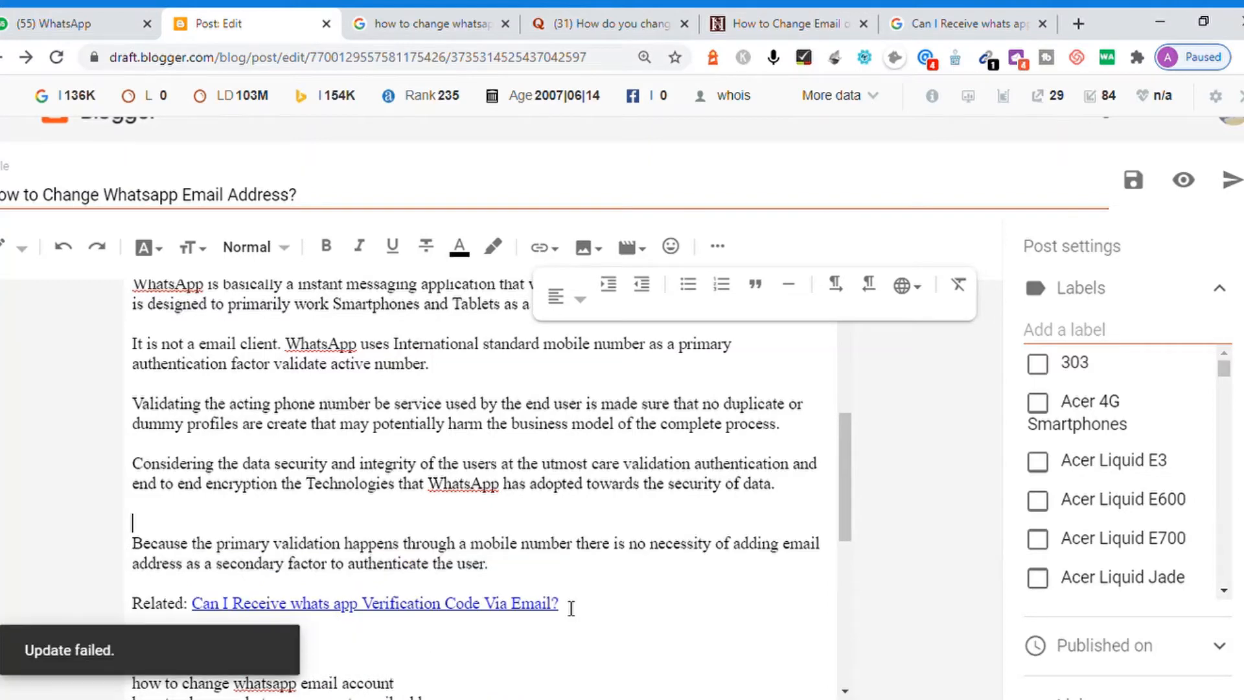
key("BackSpace")
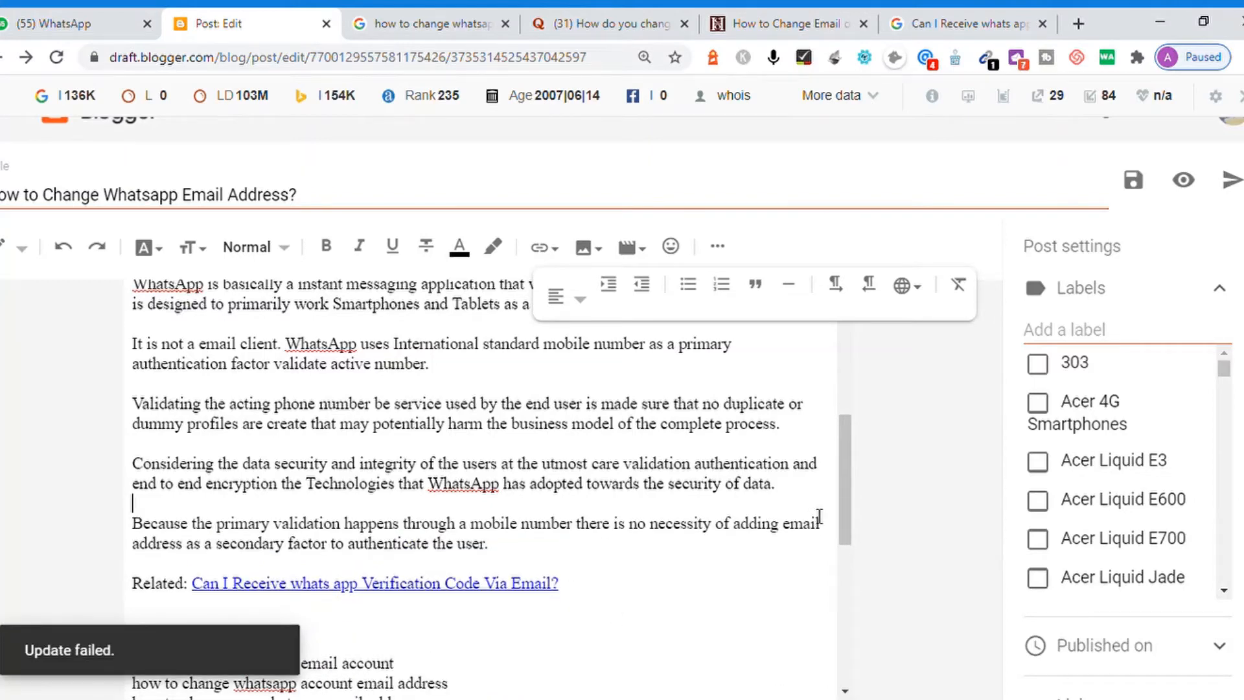
Remove the extra blank line directly above the list of remaining keyword phrases
left_click_drag(839, 488, 845, 566)
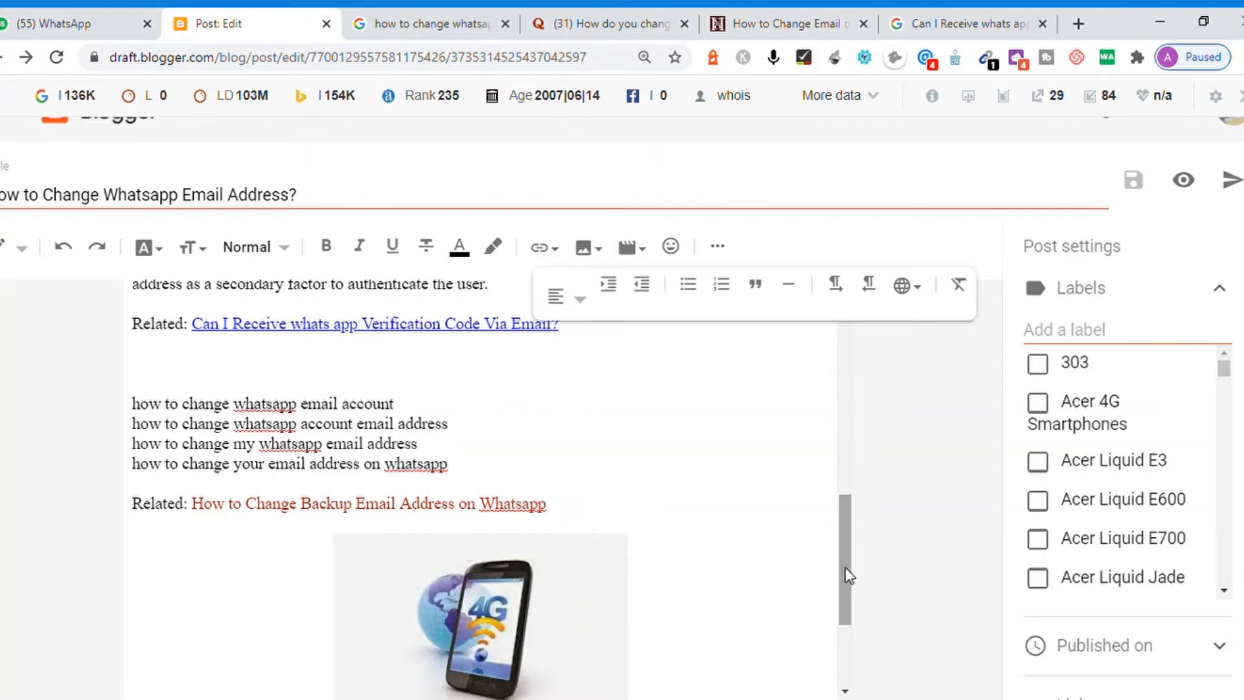
left_click(248, 391)
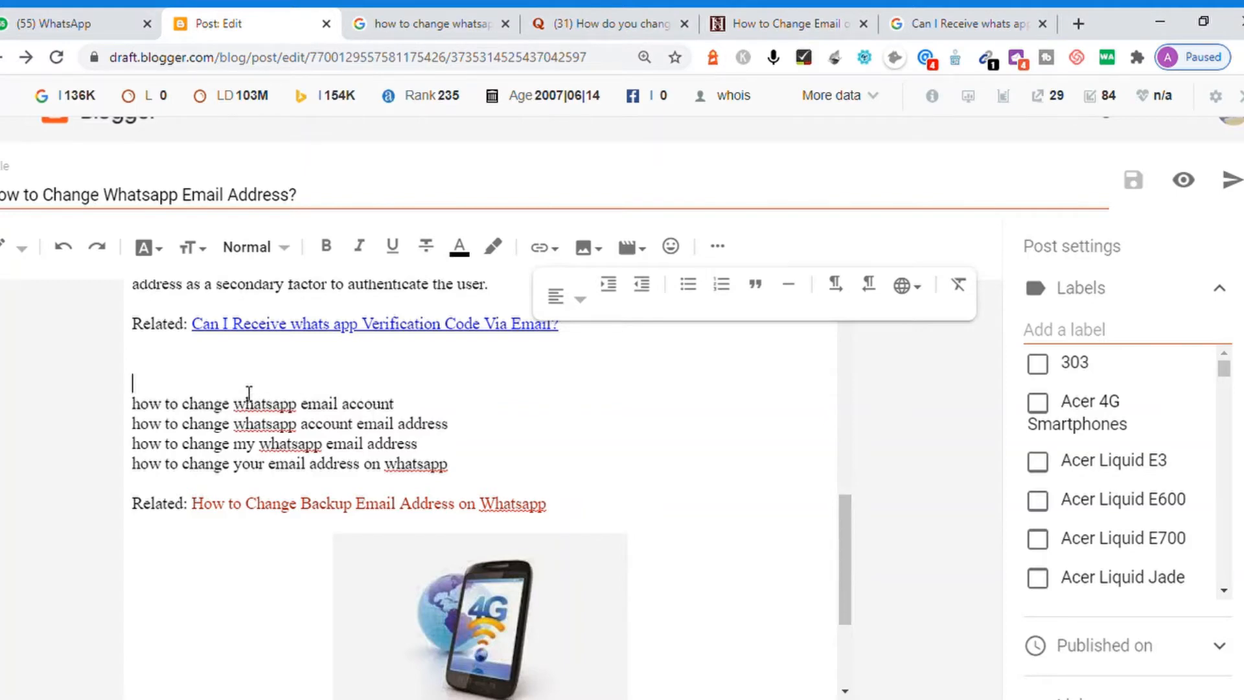
key("BackSpace")
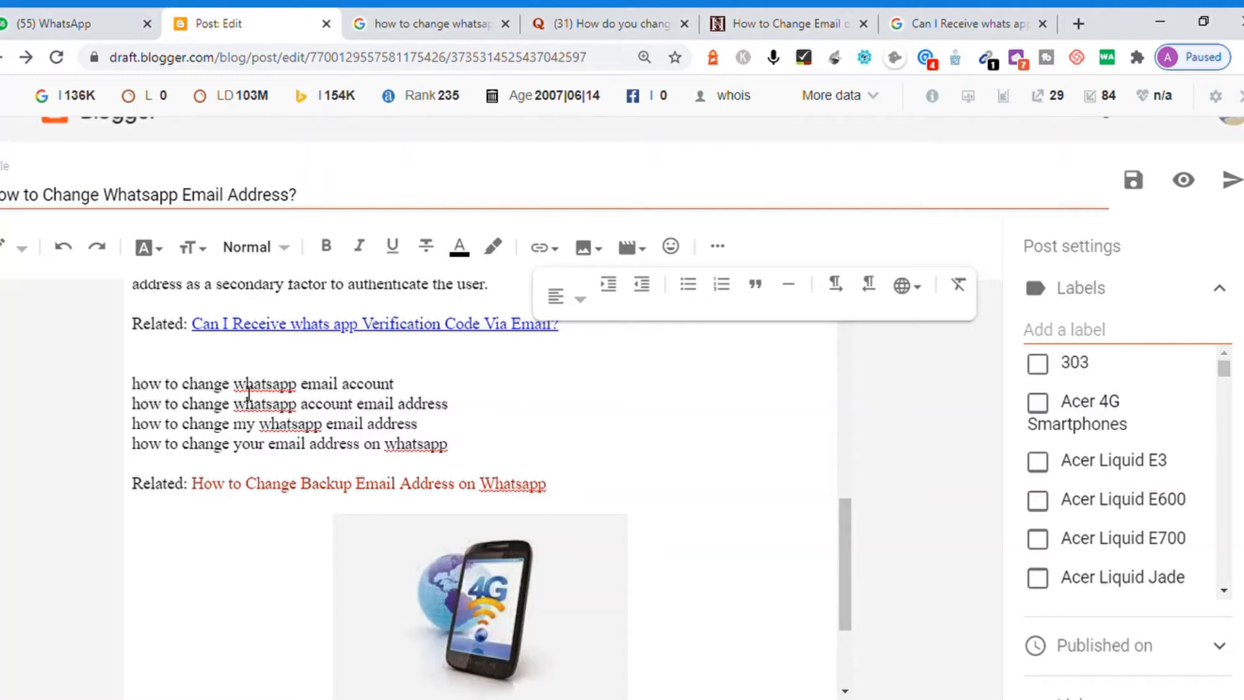
Open the How to Chat Online article and copy its title "How to Change Email of WhatsApp Two-step Verification of Android"
left_click(828, 19)
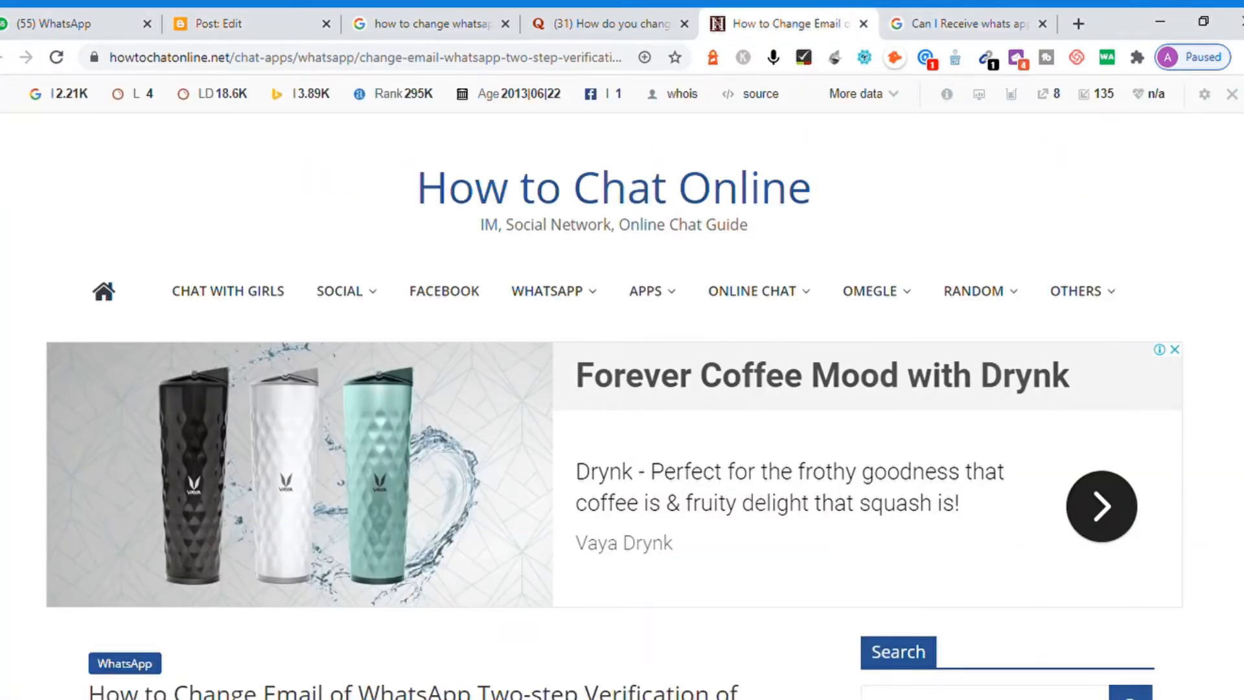
scroll(621, 389, "down", 9)
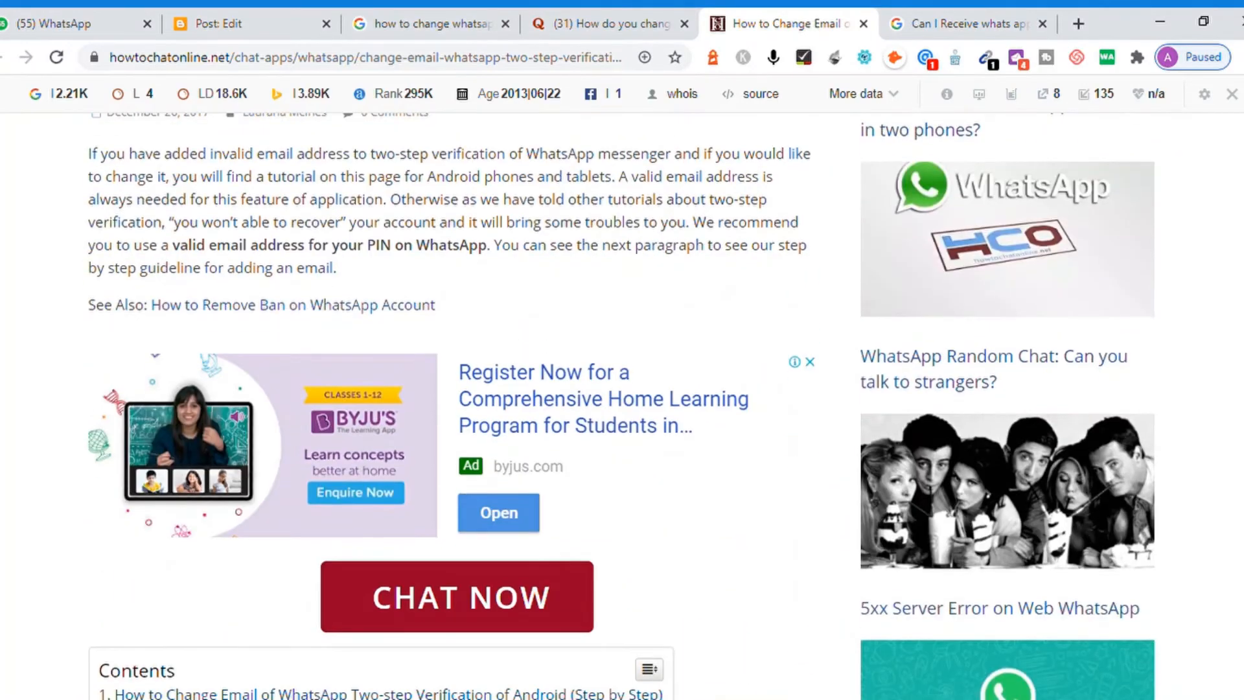
scroll(621, 388, "up", 8)
scroll(621, 389, "down", 6)
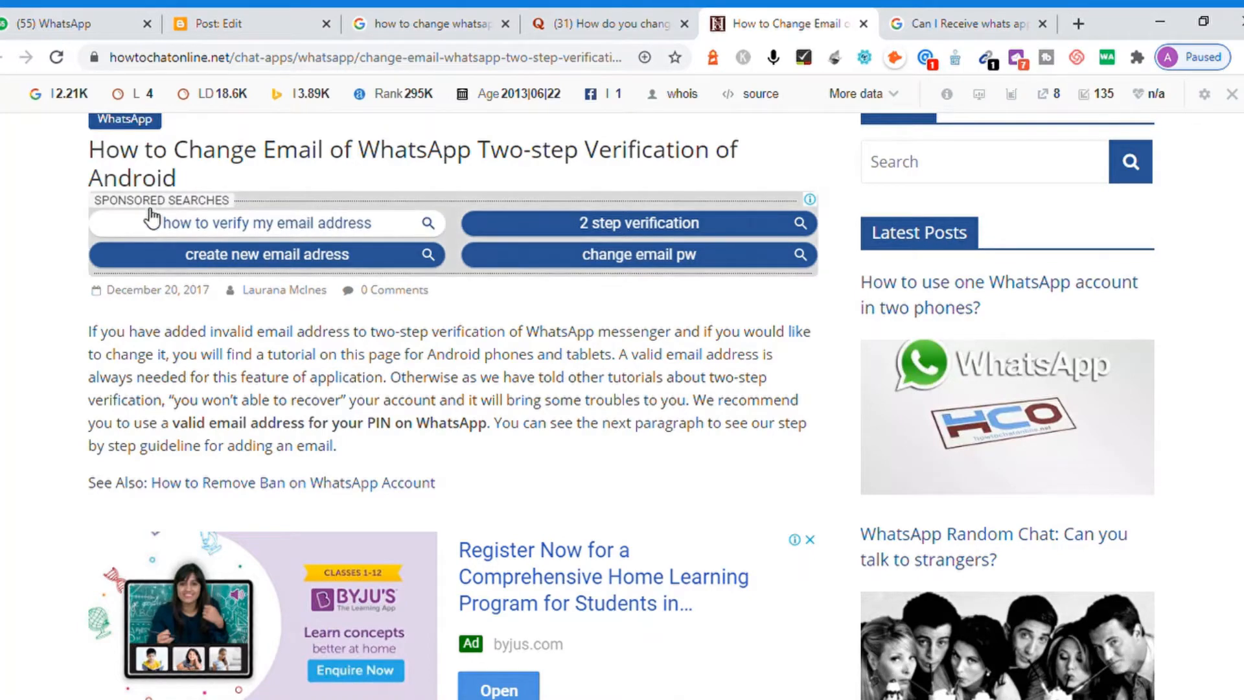
left_click_drag(176, 179, 103, 159)
key("ctrl+f")
type("va")
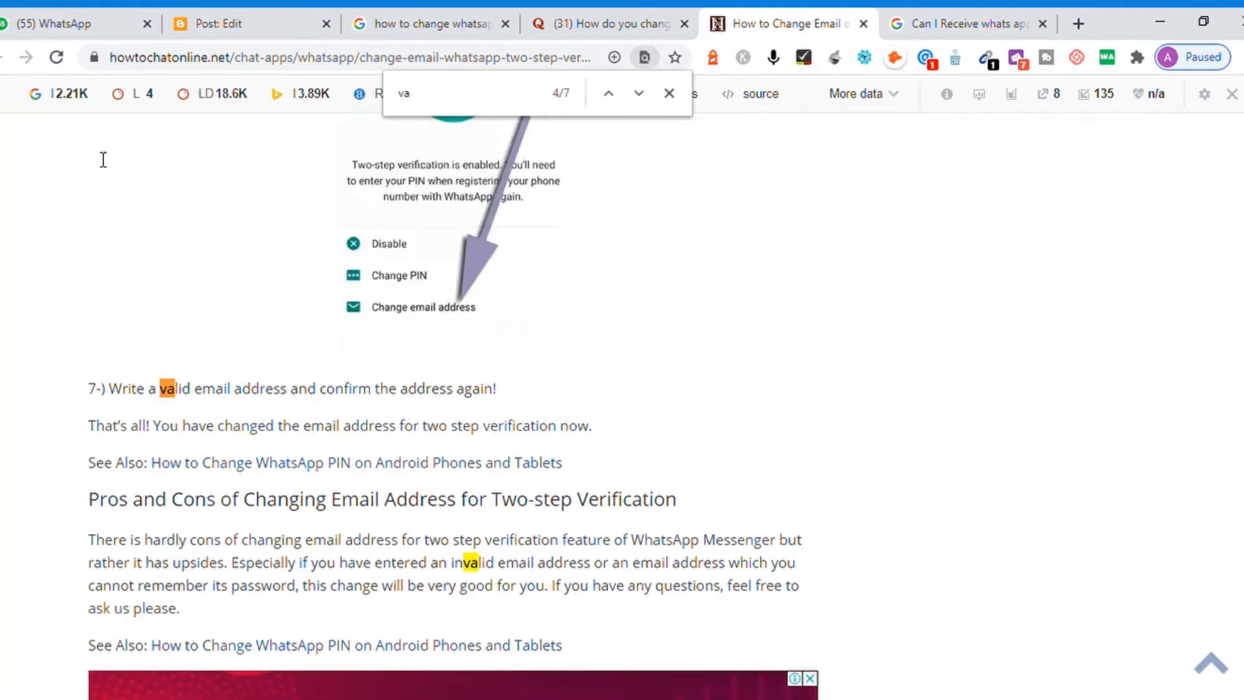
key("ctrl+z")
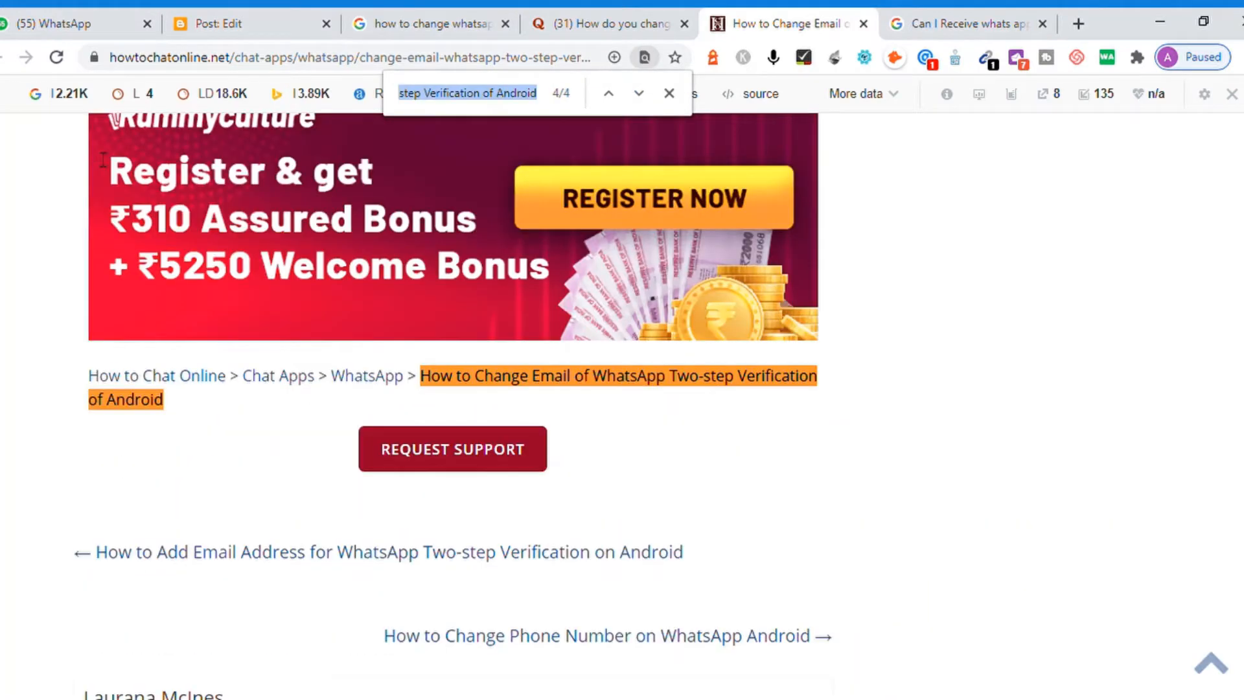
left_click(1210, 663)
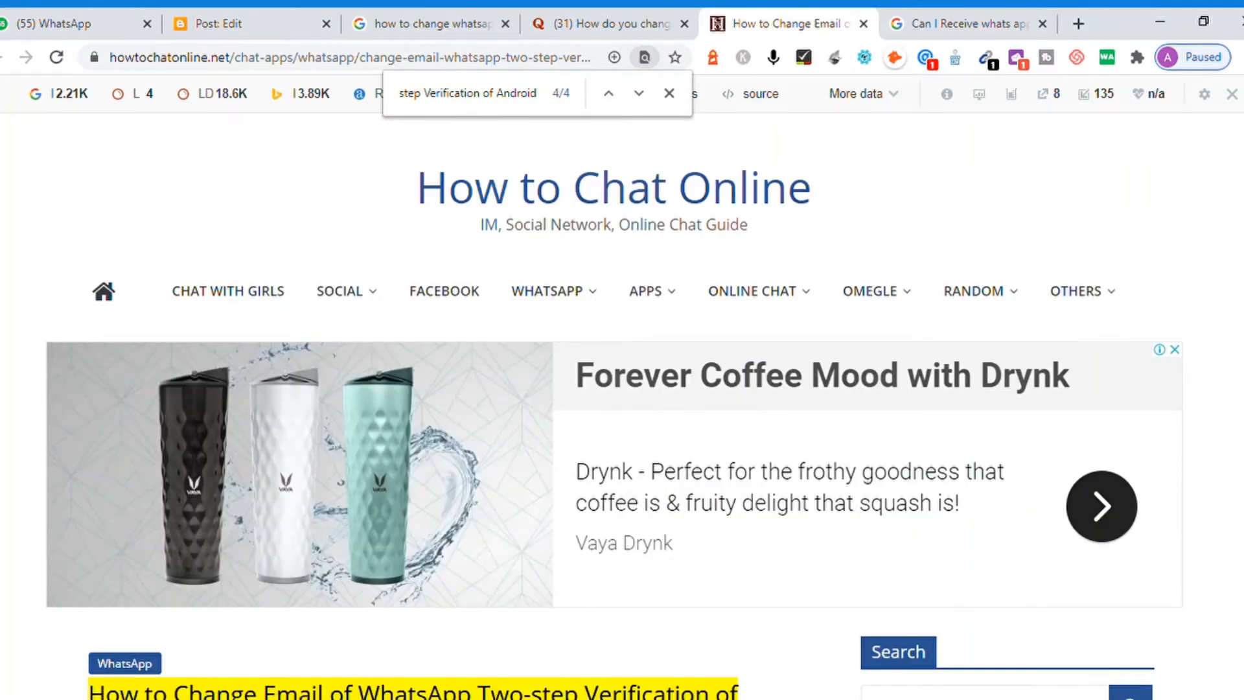
scroll(622, 388, "down", 3)
key("ctrl+f")
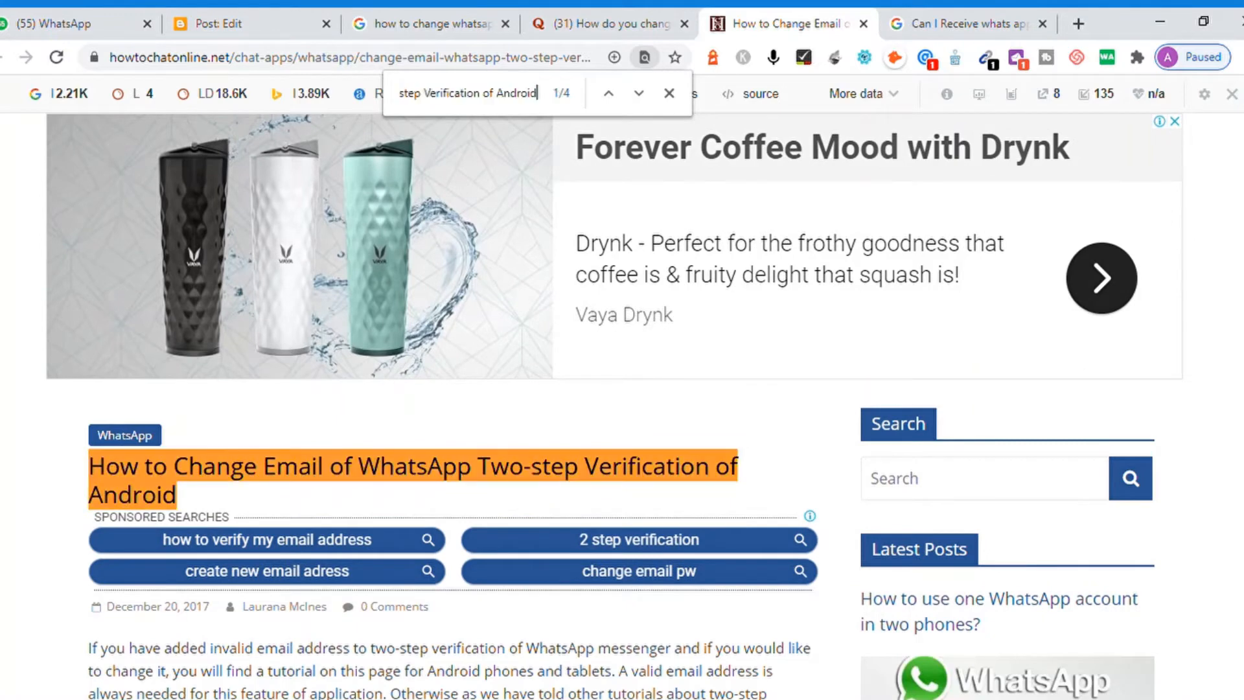
key("BackSpace")
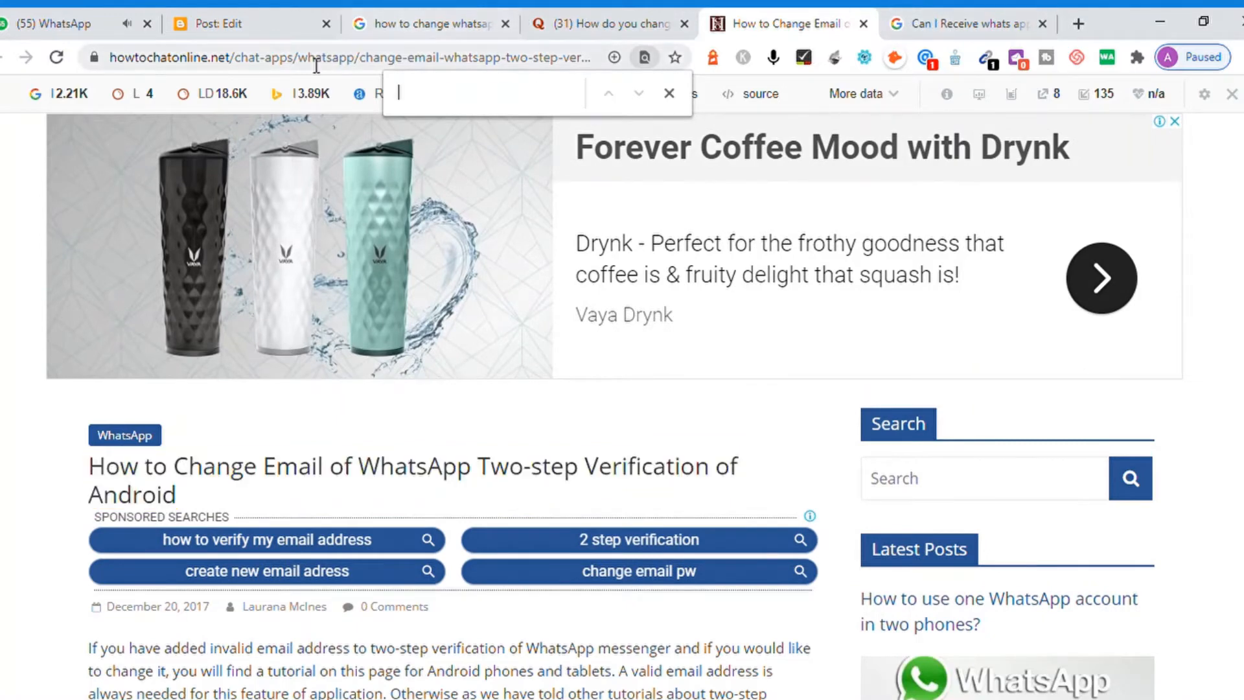
Back in the Blogger draft, paste the copied title below the linked Related line and delete the four remaining keyword phrases
left_click(239, 29)
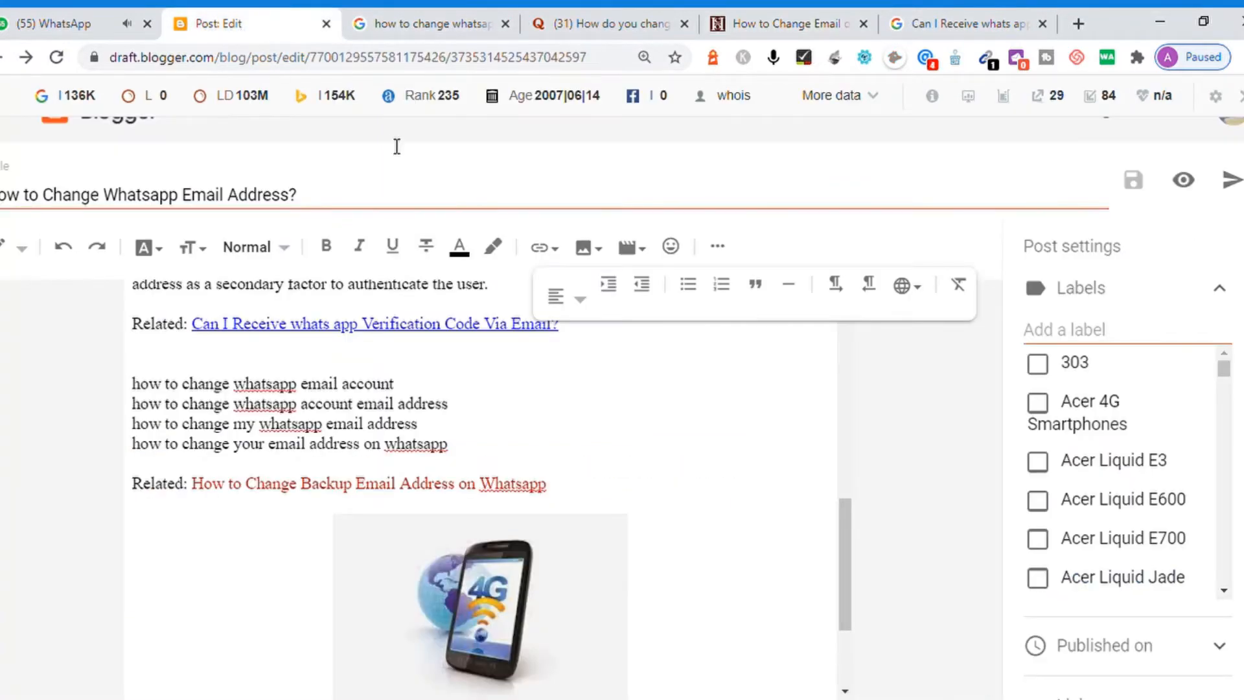
key("ctrl+v")
key("Return")
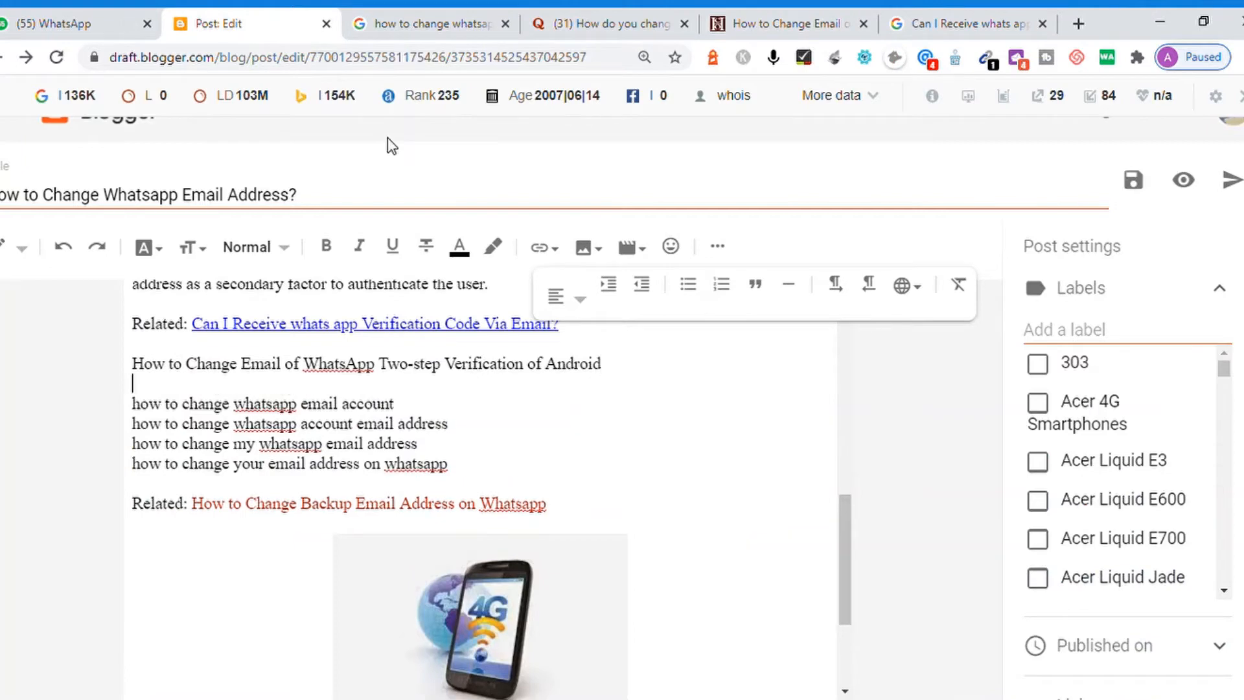
key("shift+Down")
key("shift+Down")
key("shift+Down")
key("shift+Down")
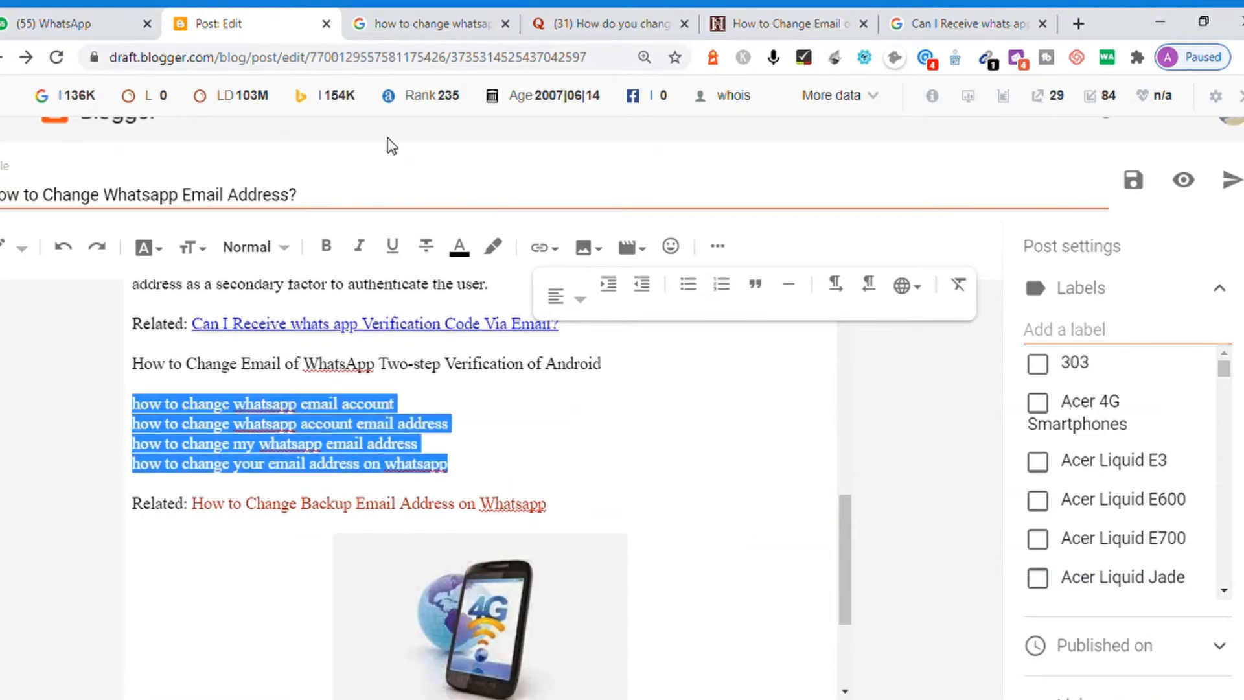
key("BackSpace")
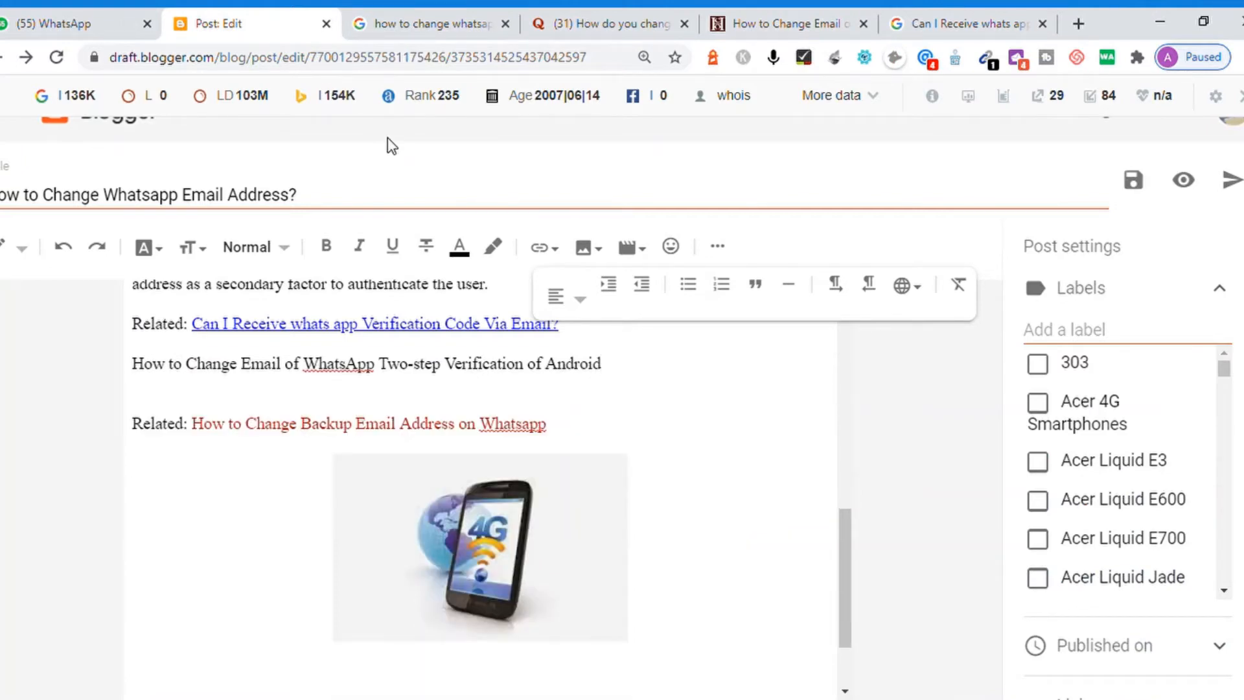
Format the line "How to Change Email of WhatsApp Two-step Verification of Android" as a Heading
key("Up")
key("shift+End")
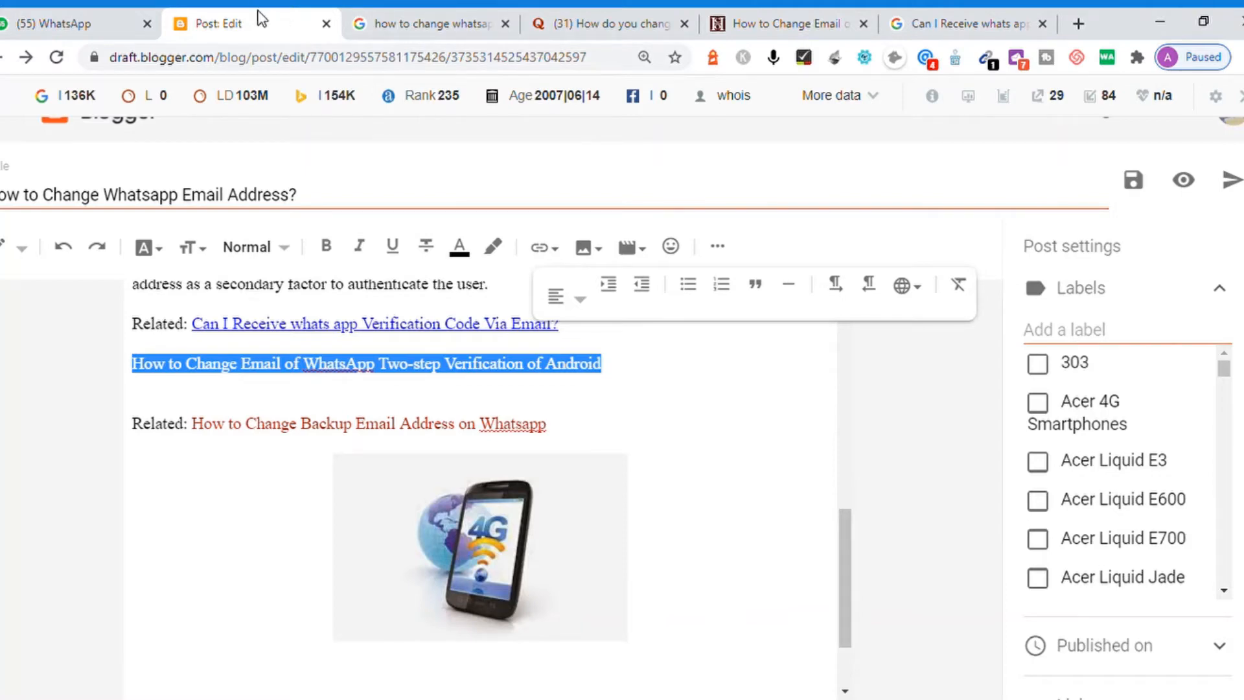
left_click(289, 253)
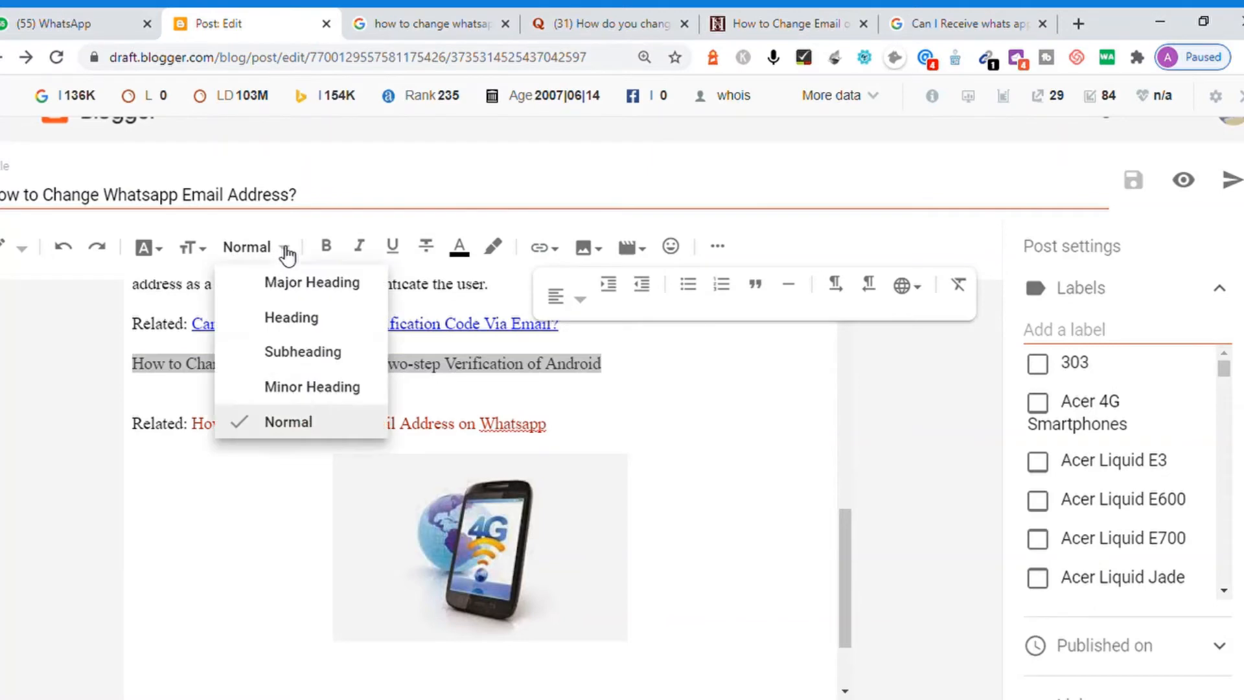
left_click(301, 324)
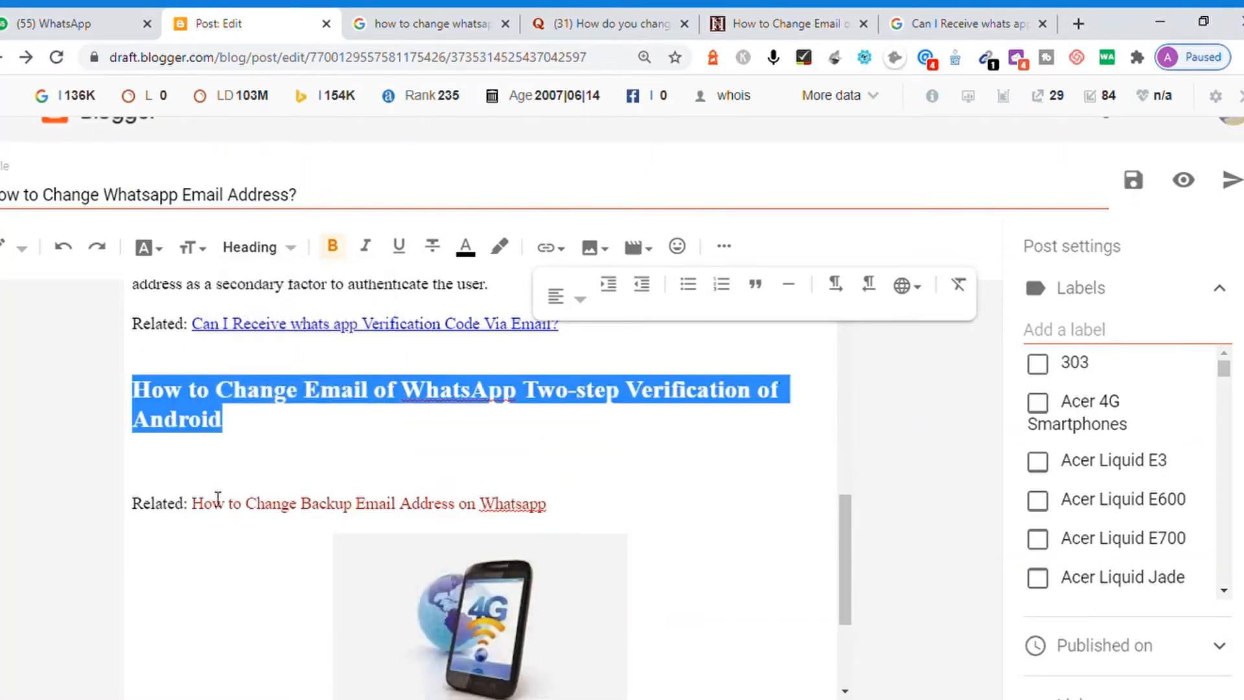
Read the source article's opening paragraph and dictate a sentence under the new heading about having an active email address before the change
left_click(184, 477)
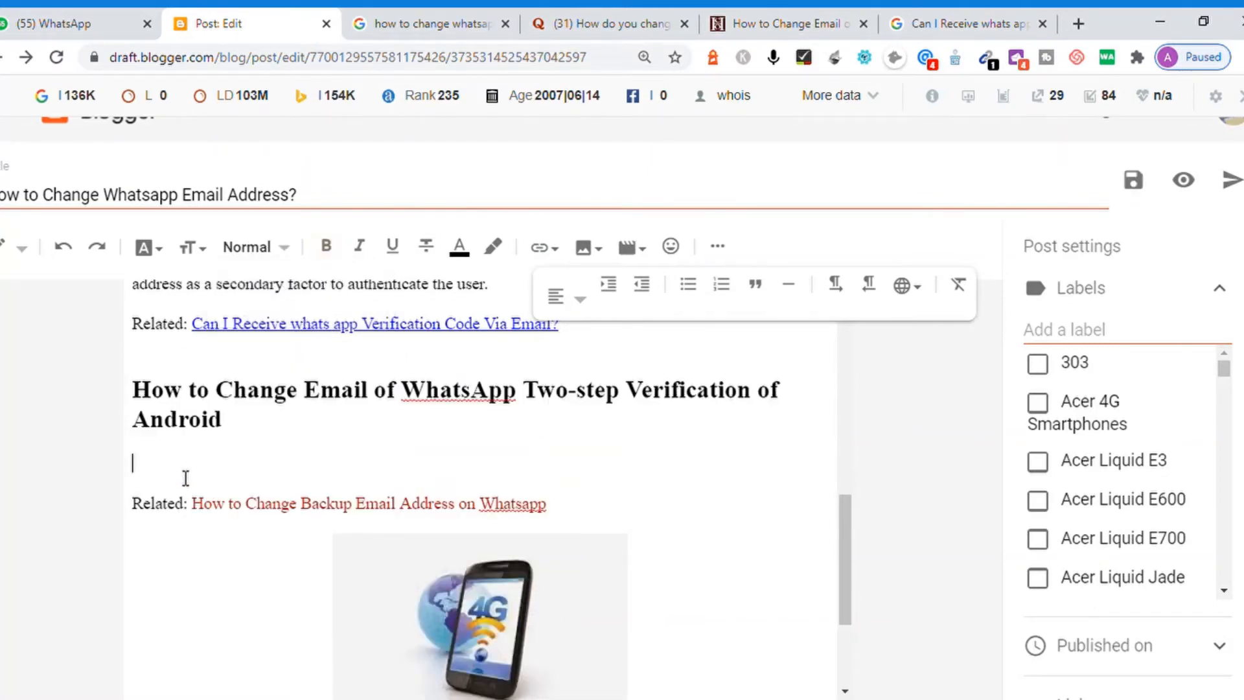
left_click(767, 26)
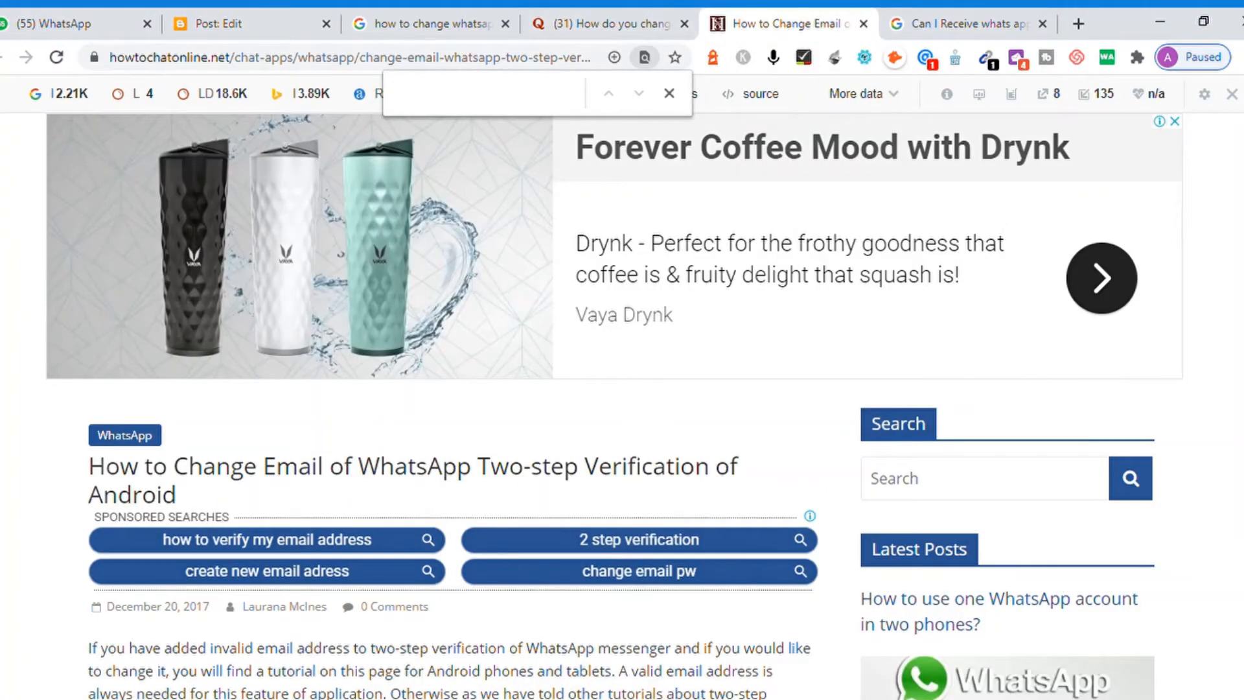
scroll(614, 406, "down", 6)
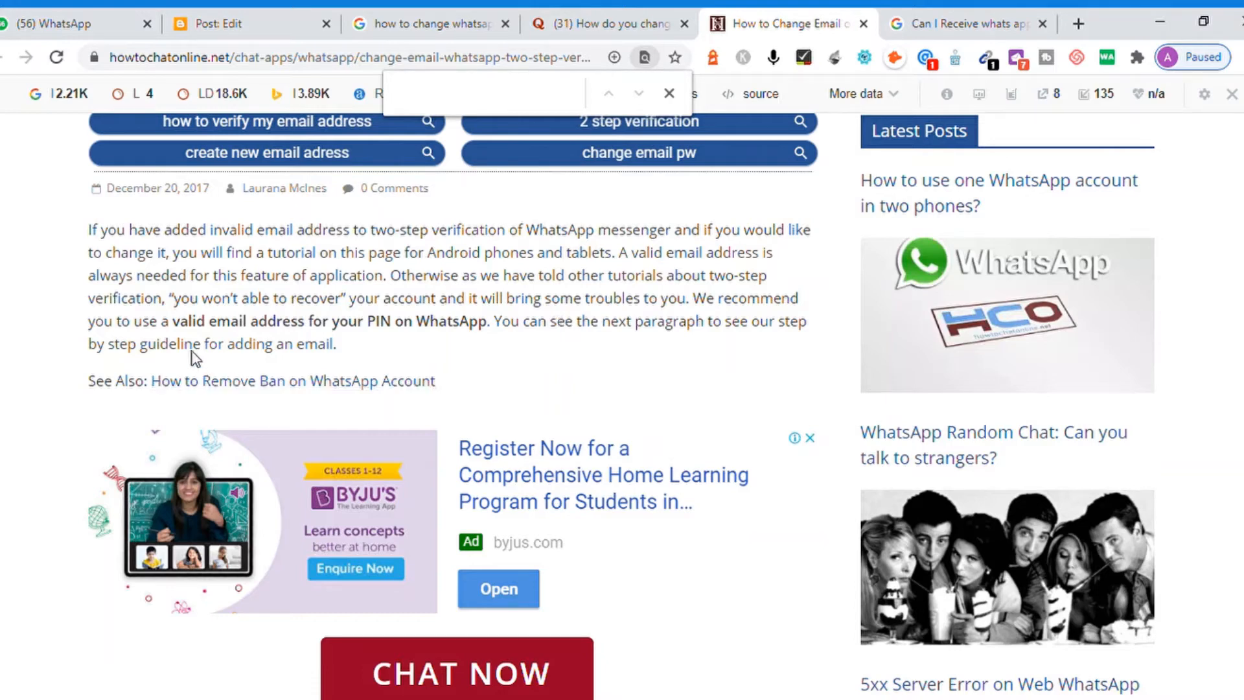
left_click_drag(173, 329, 492, 334)
left_click(685, 325)
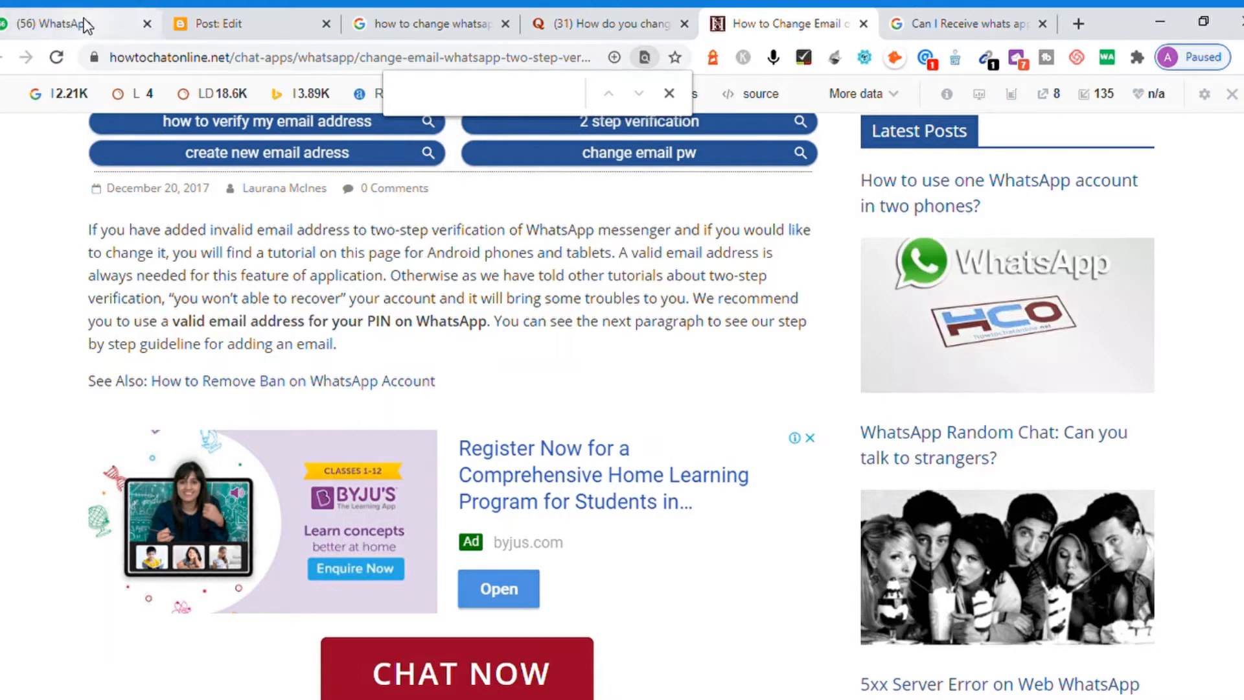
left_click(288, 32)
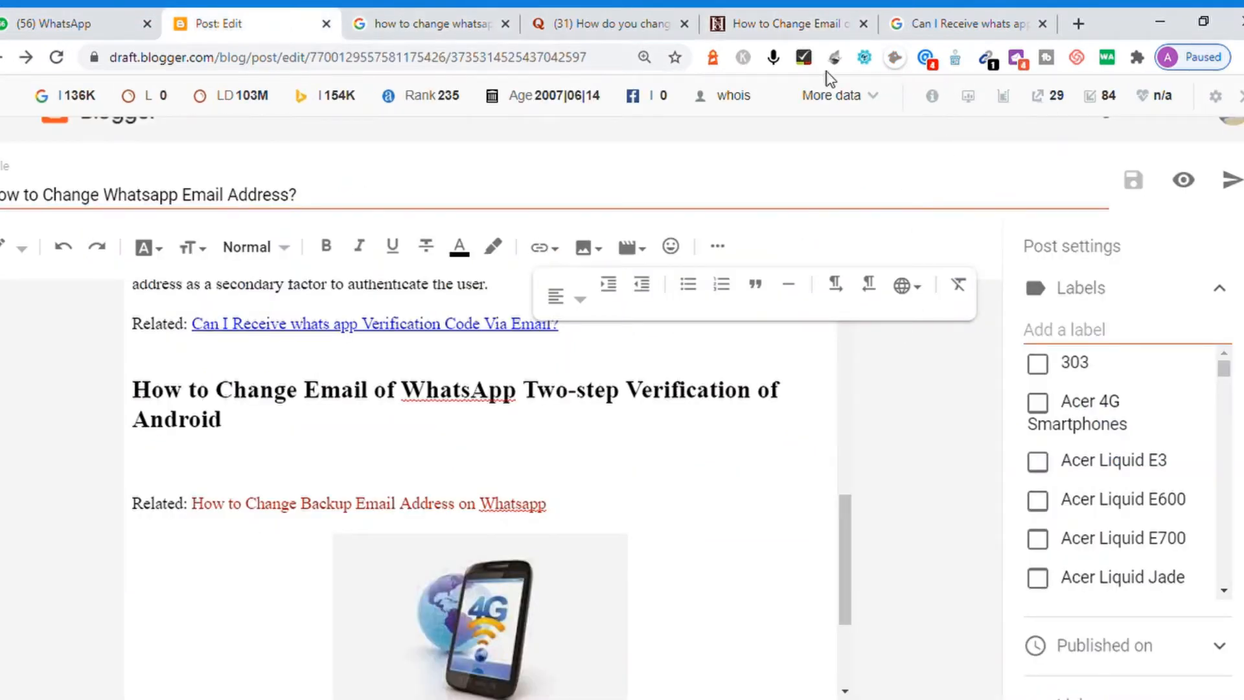
left_click(772, 59)
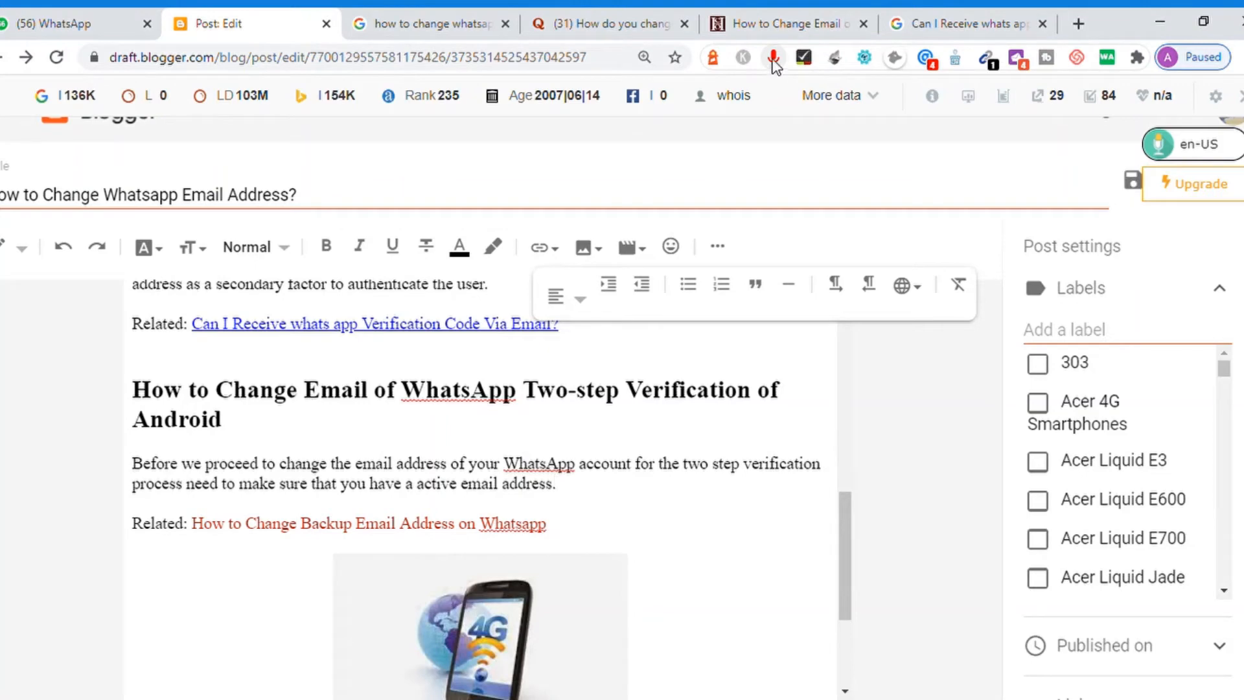
left_click(772, 63)
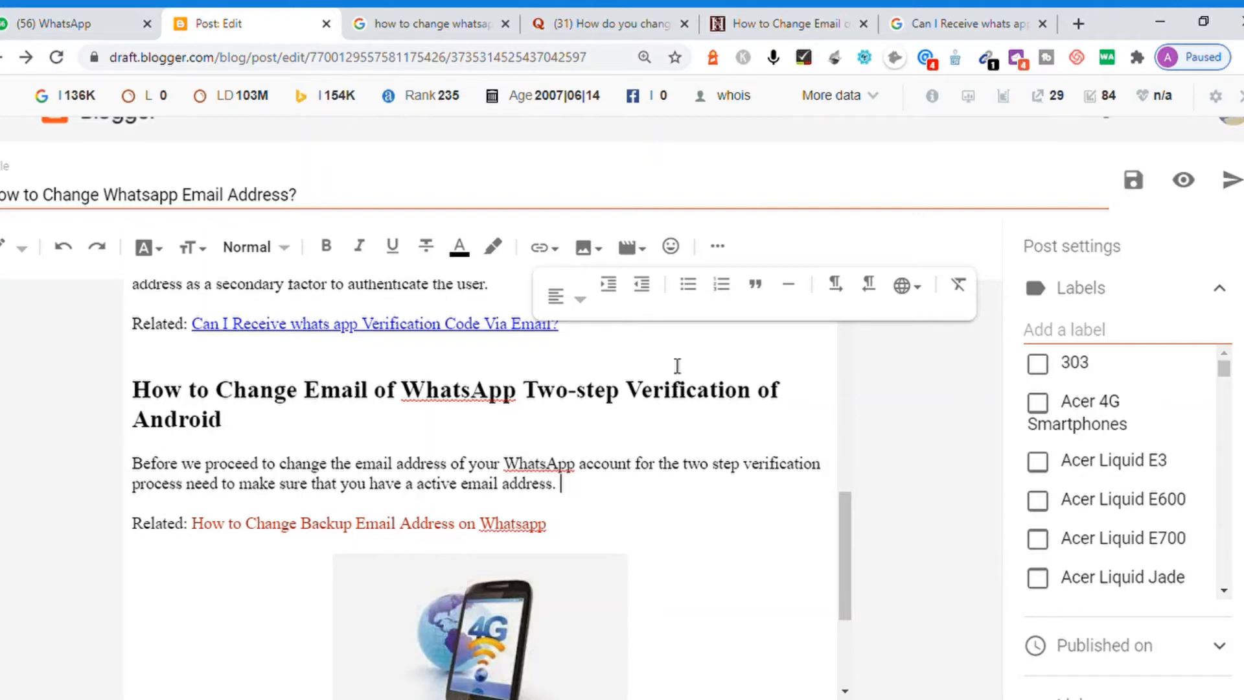
Dictate sentences on missing the pin code without an active email and double-checking the address, and add blank lines below the paragraph
left_click(774, 61)
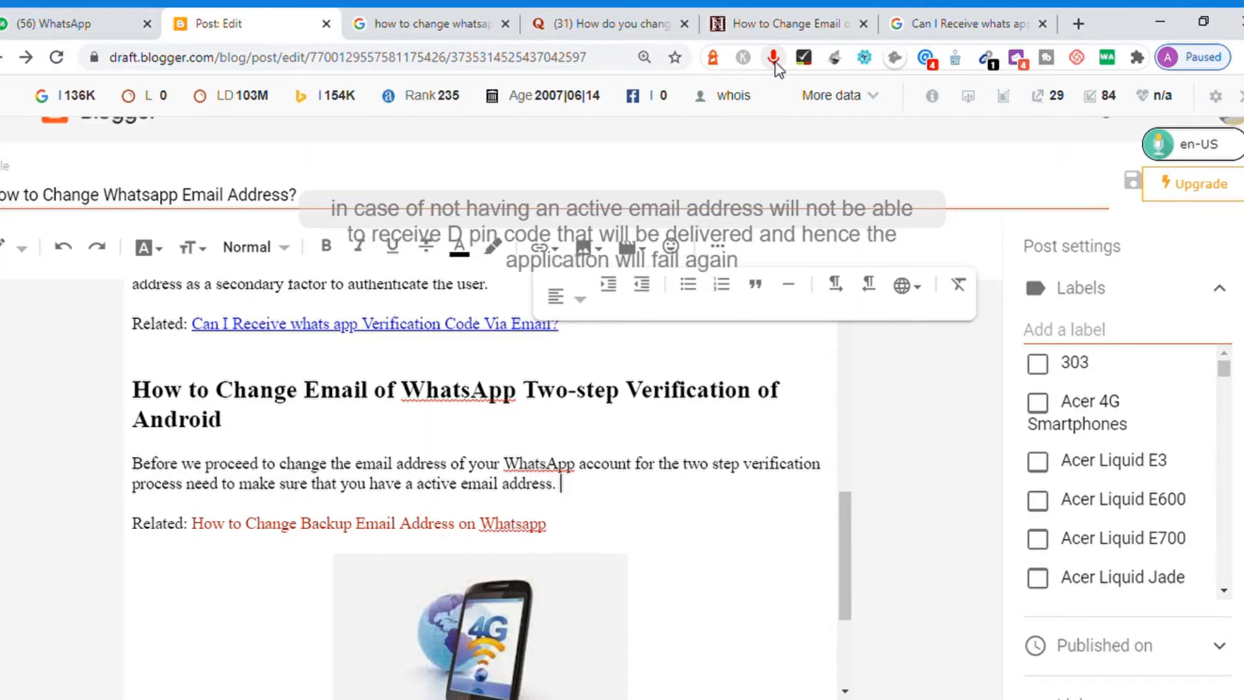
type(".")
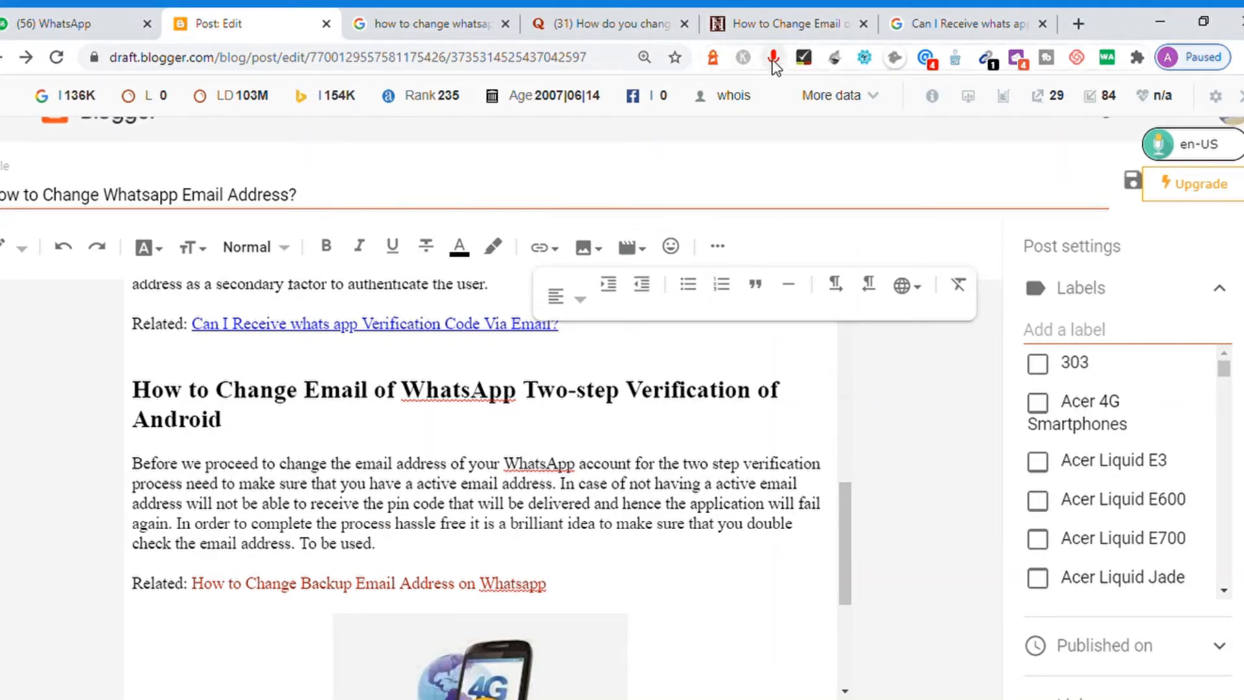
left_click(773, 61)
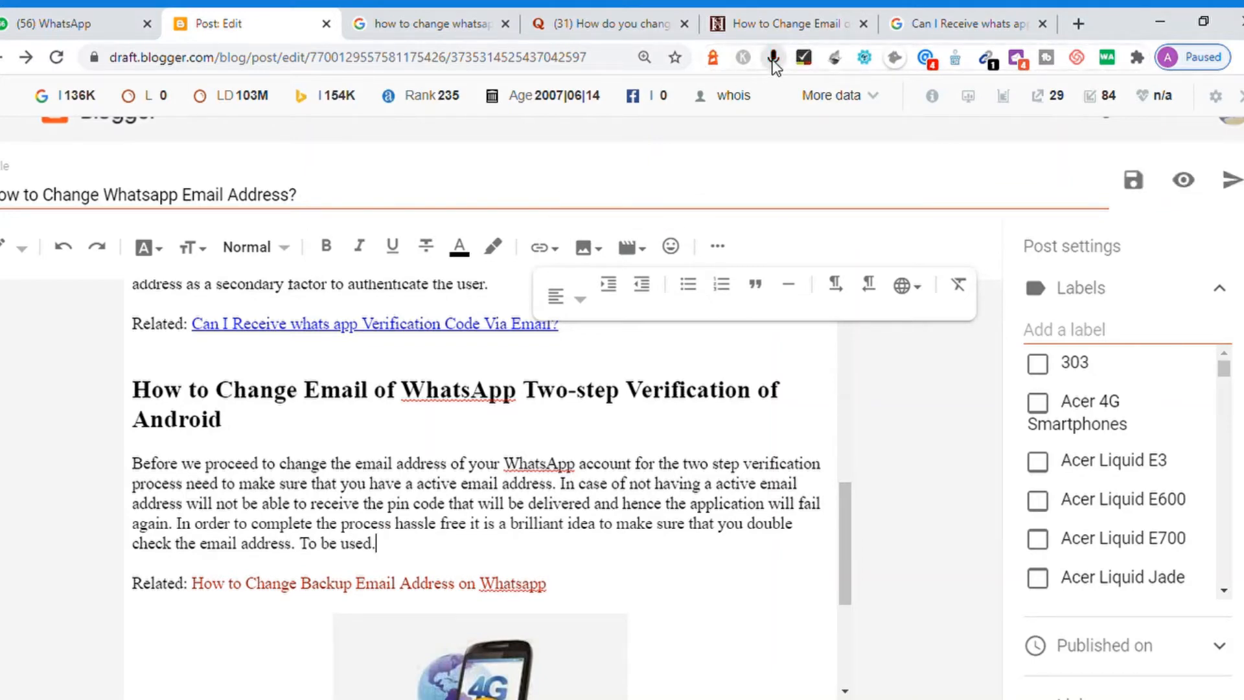
left_click(499, 485)
key("Return")
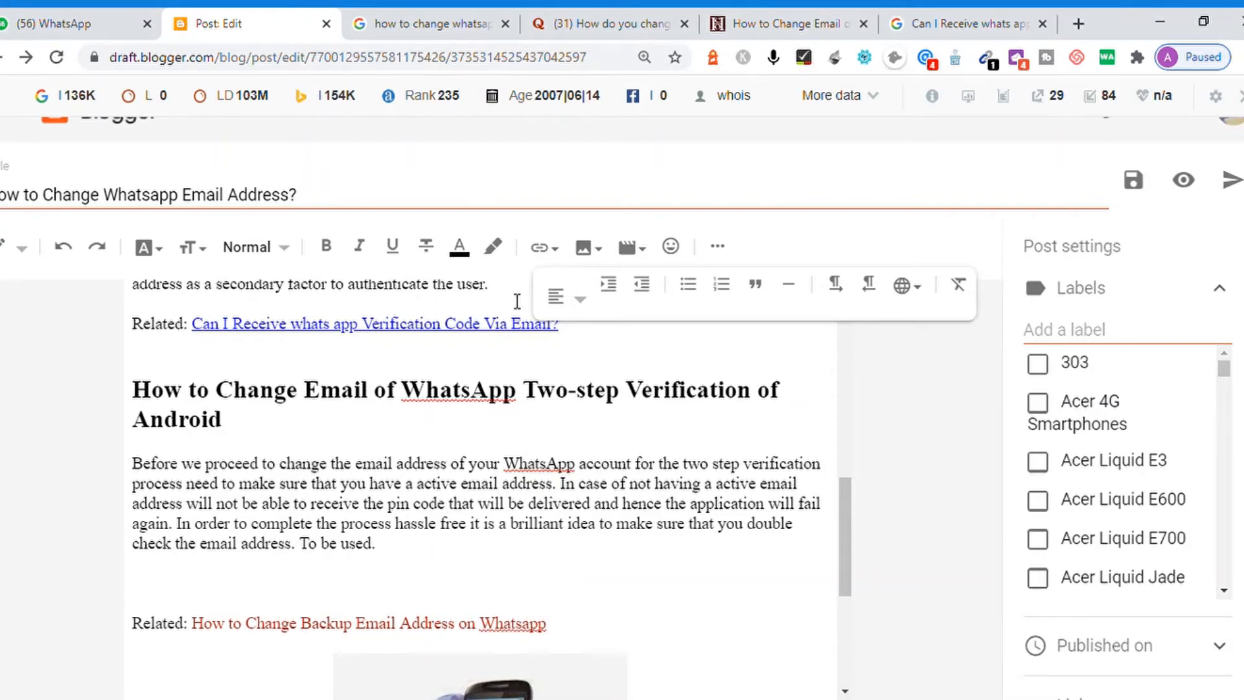
Switch to the source article and read the first step of its Android two-step verification email instructions
left_click(782, 21)
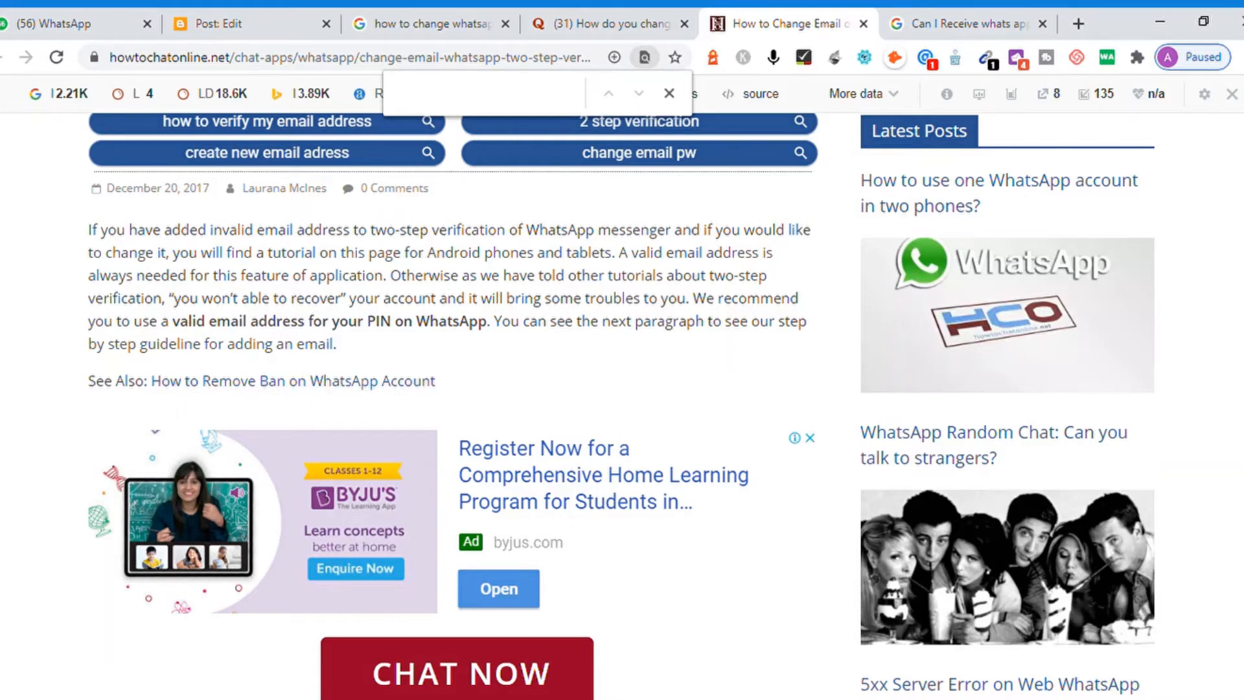
scroll(453, 389, "down", 6)
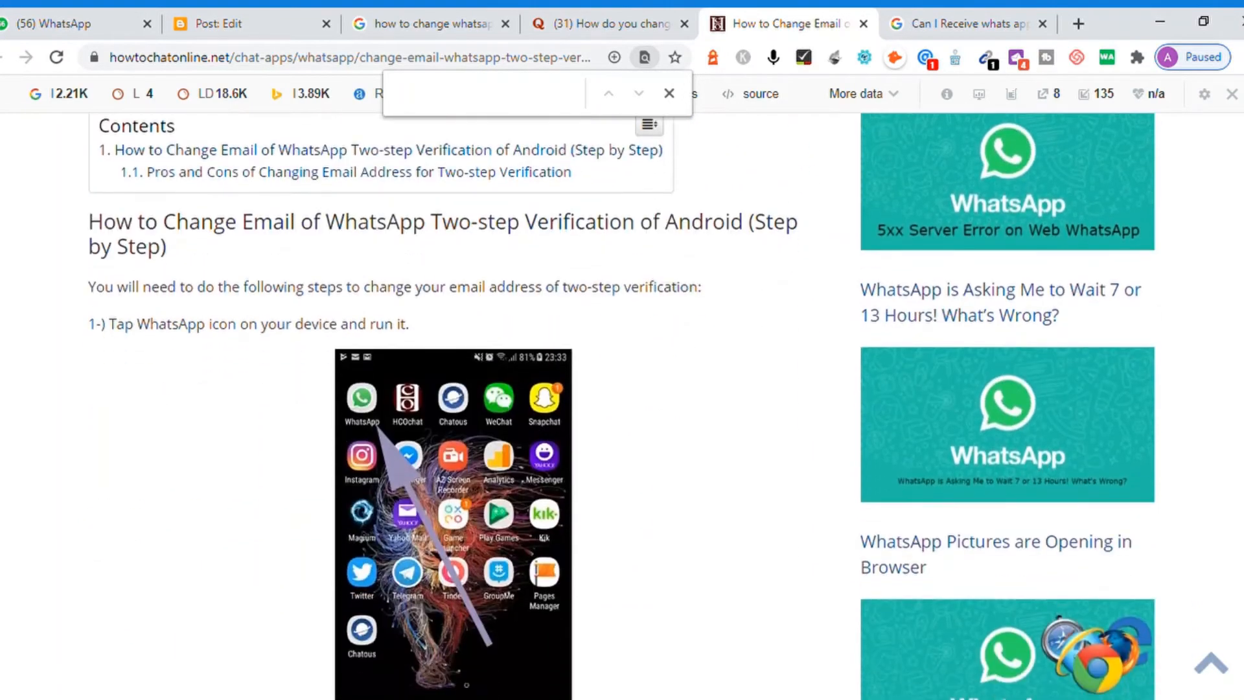
scroll(621, 406, "down", 1)
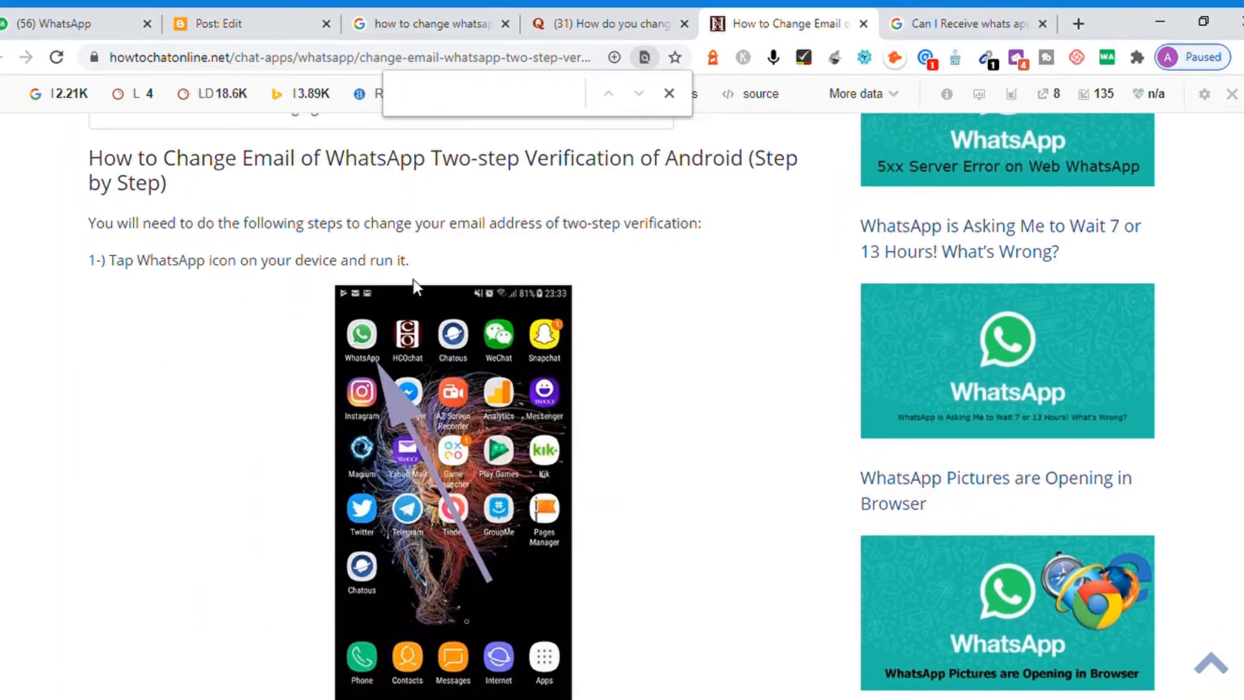
triple_click(234, 266)
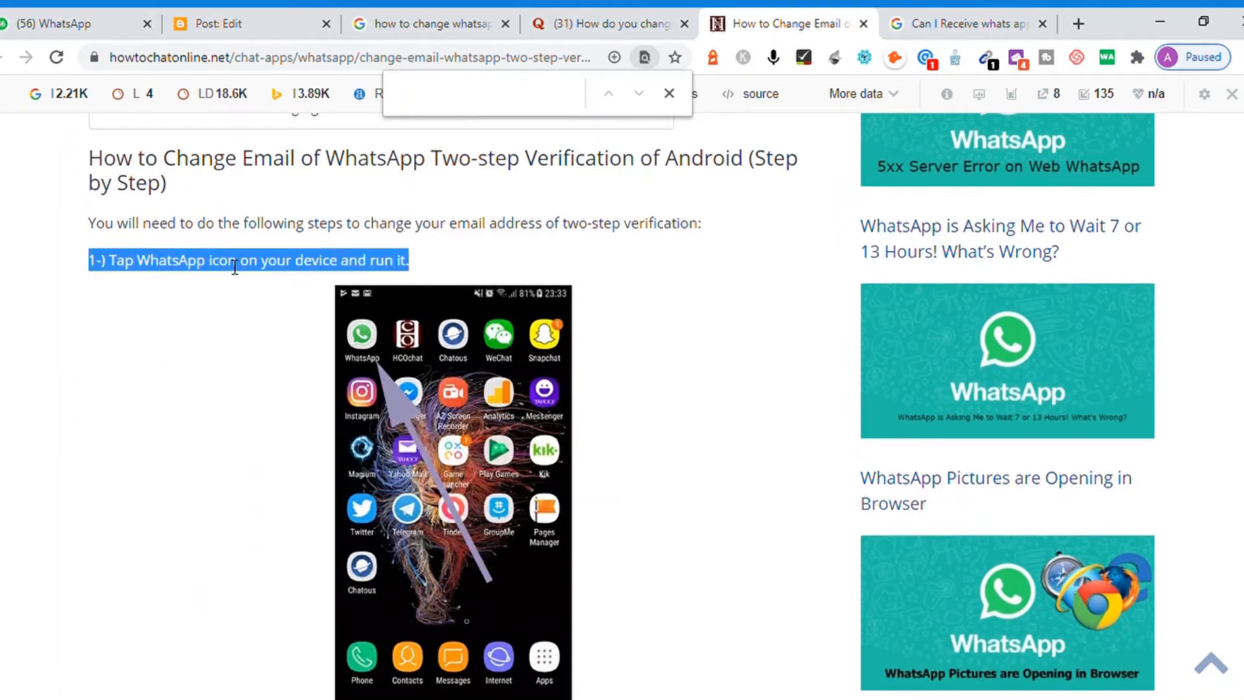
key("ctrl+f")
key("BackSpace")
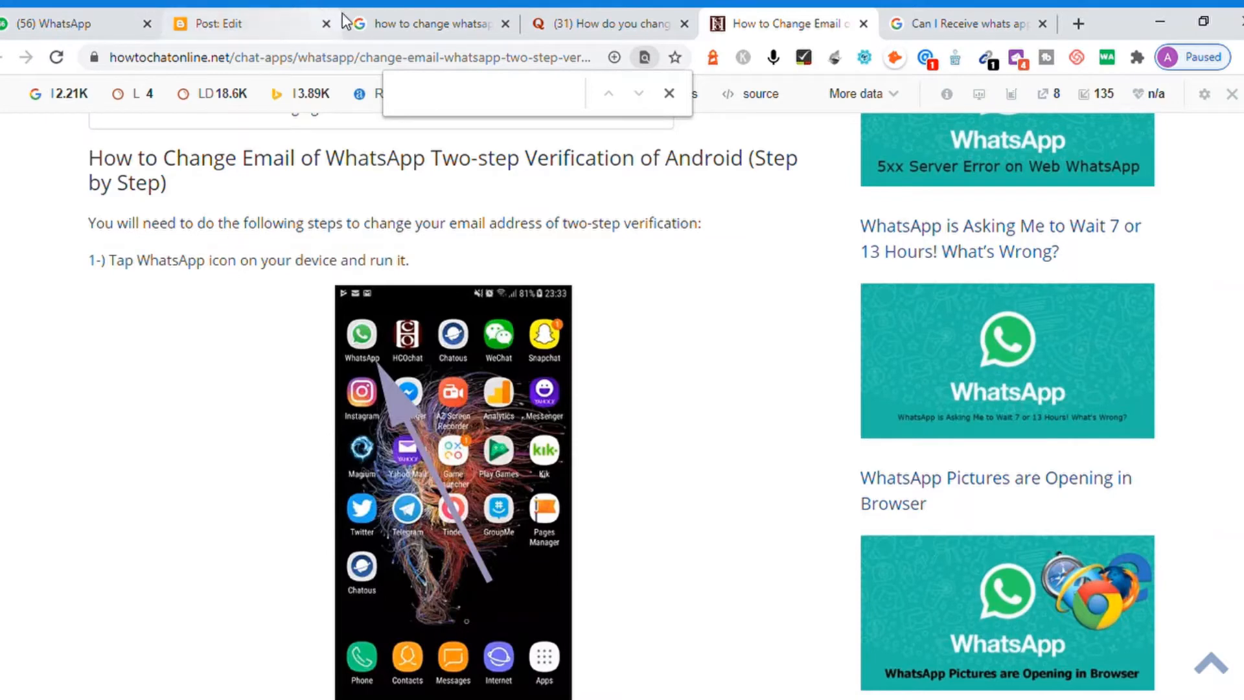
In the Blogger draft, dictate a paragraph saying it is time to act and to follow the steps given below, ending its first sentence with a period
left_click(221, 24)
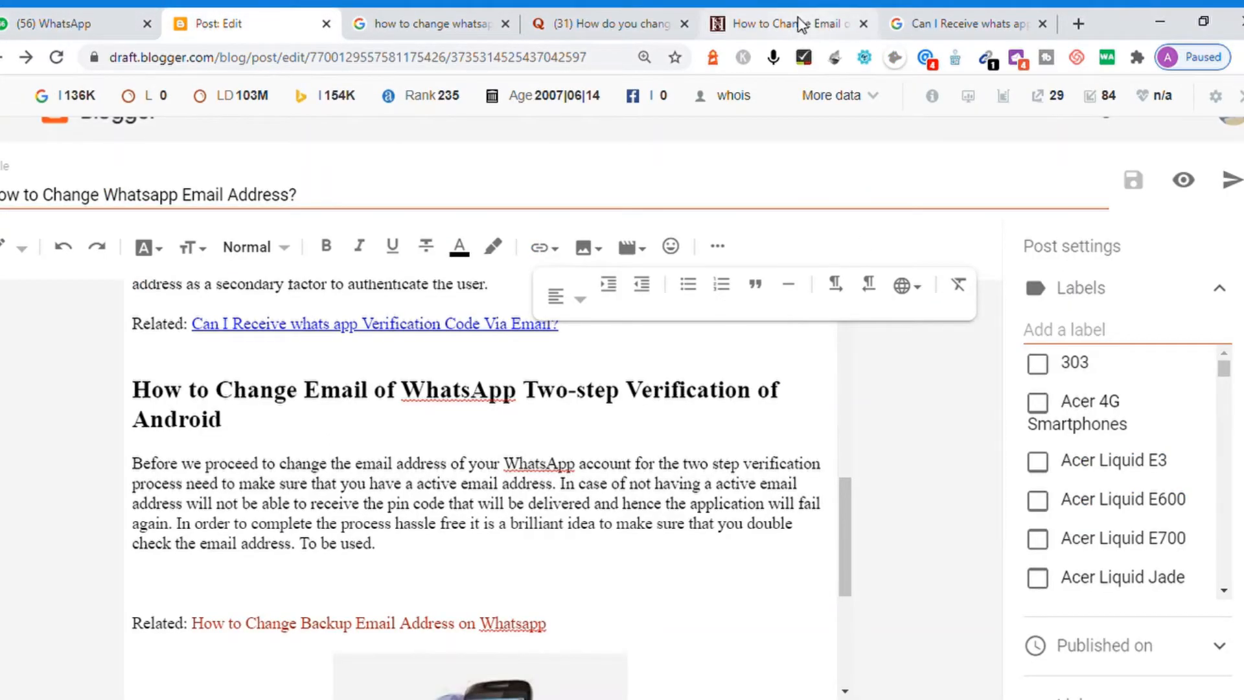
left_click(773, 57)
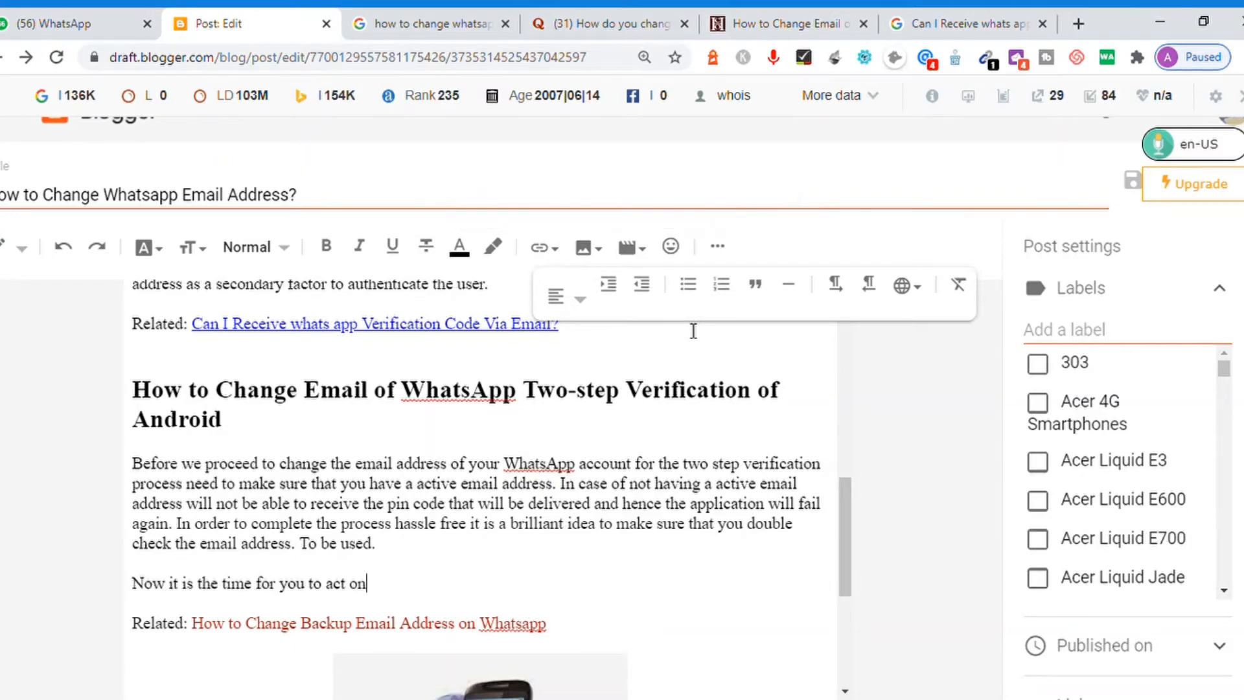
left_click(776, 66)
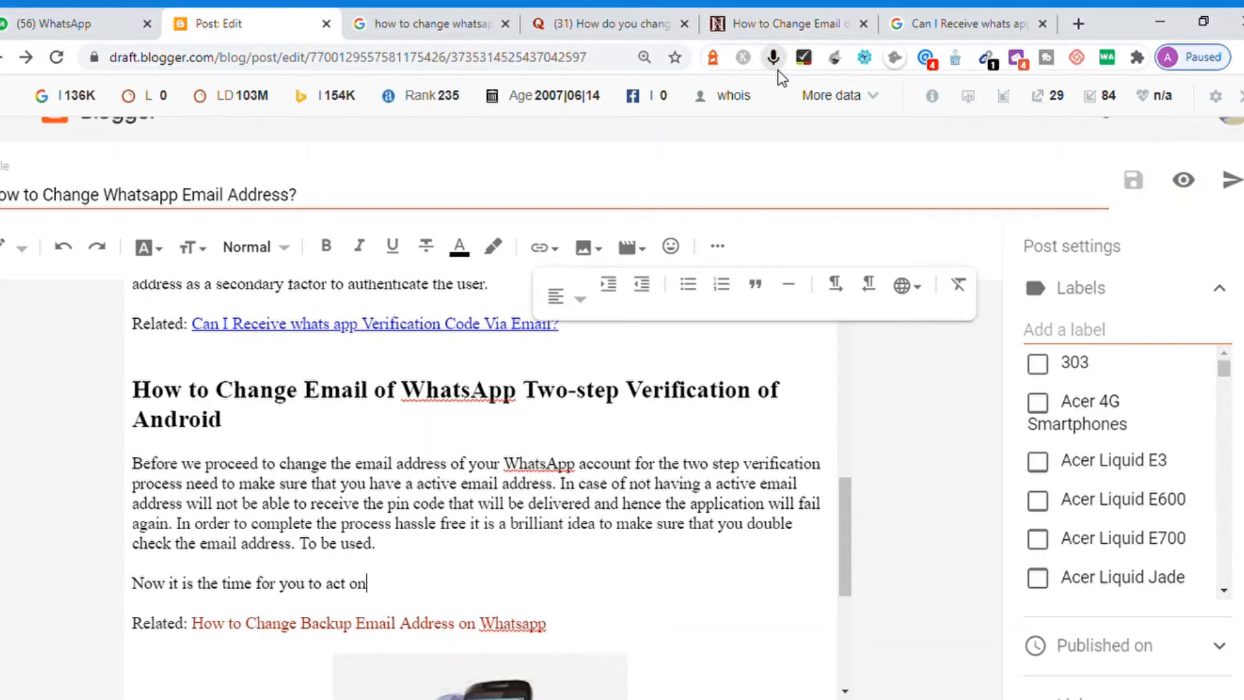
type(":")
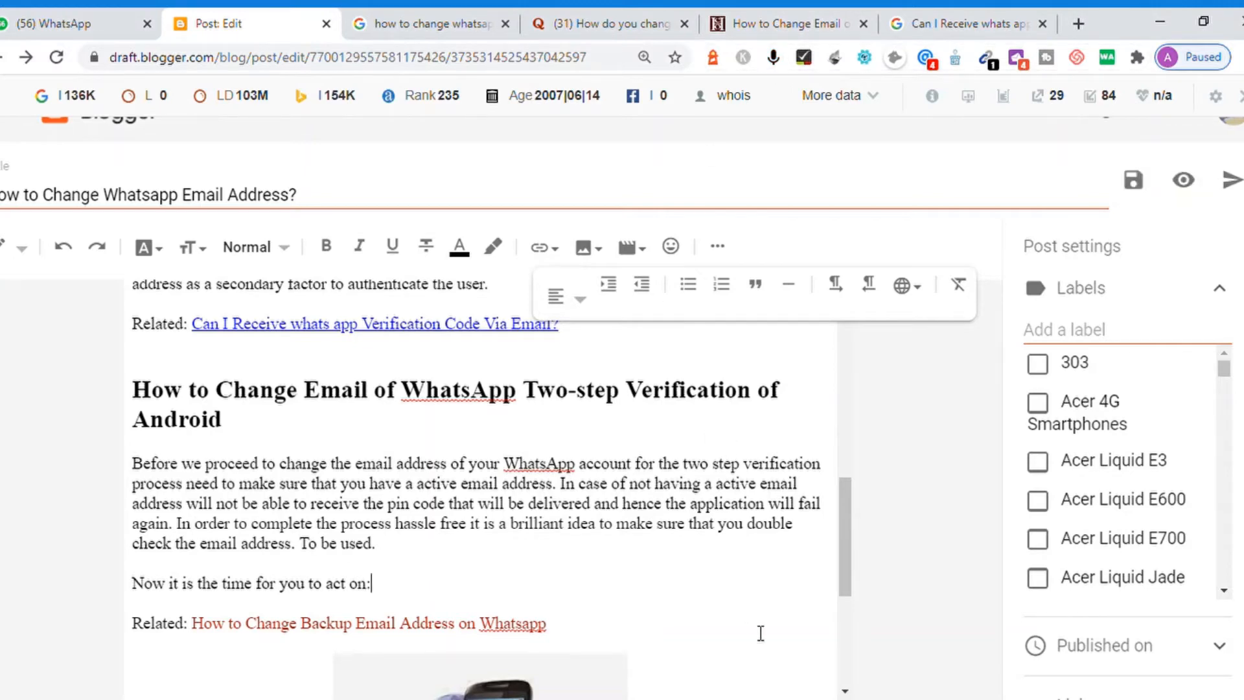
key("Return")
key("BackSpace")
key("BackSpace")
type(".")
left_click(771, 59)
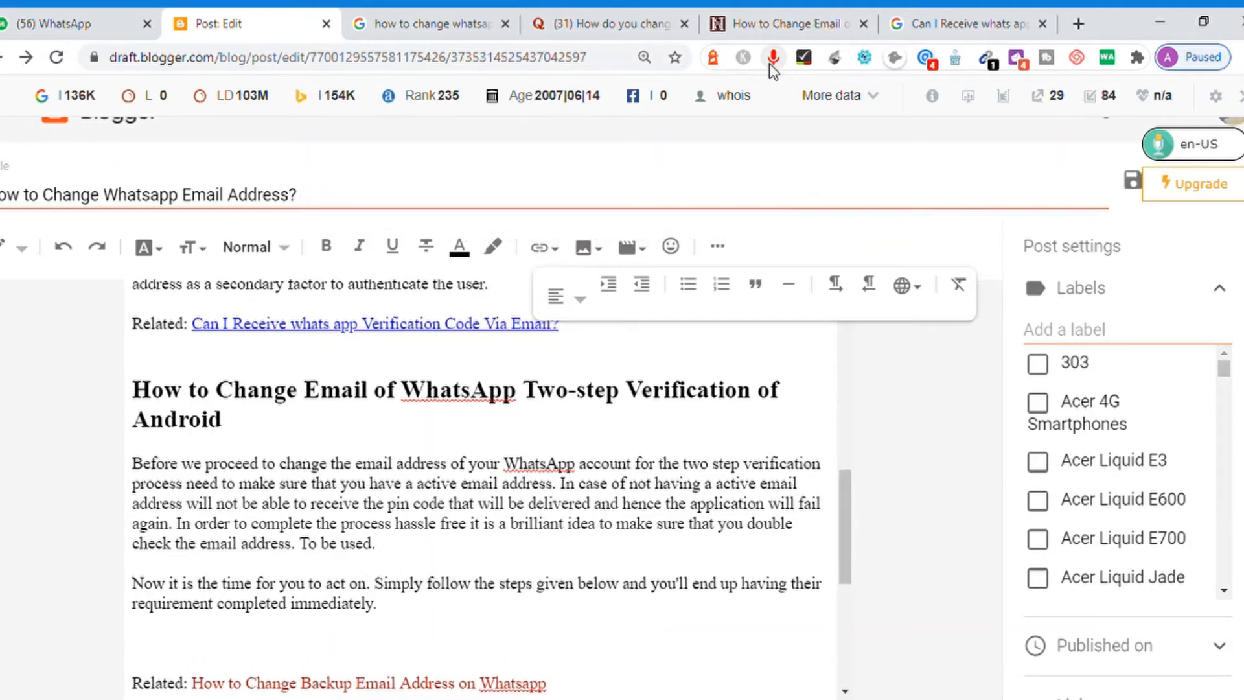
left_click(768, 63)
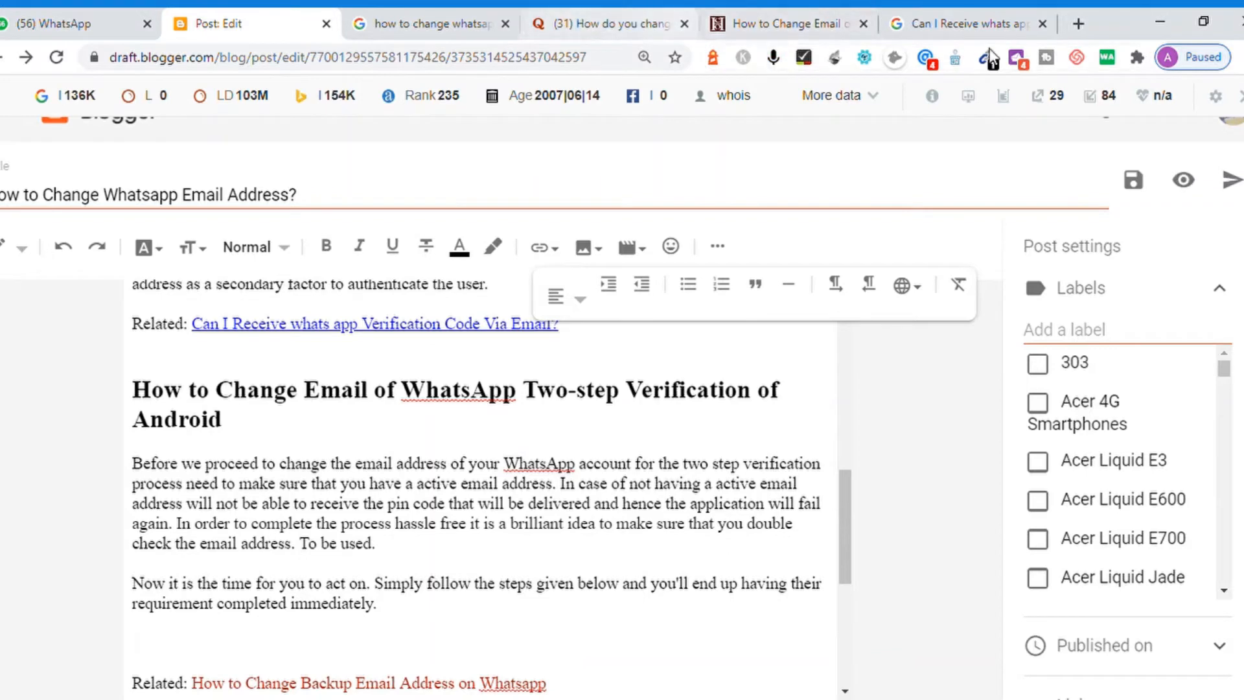
Check the source article's first step, and start a numbered list in the draft with "check for the Whatsapp icon on your phone dashboard"
left_click(962, 26)
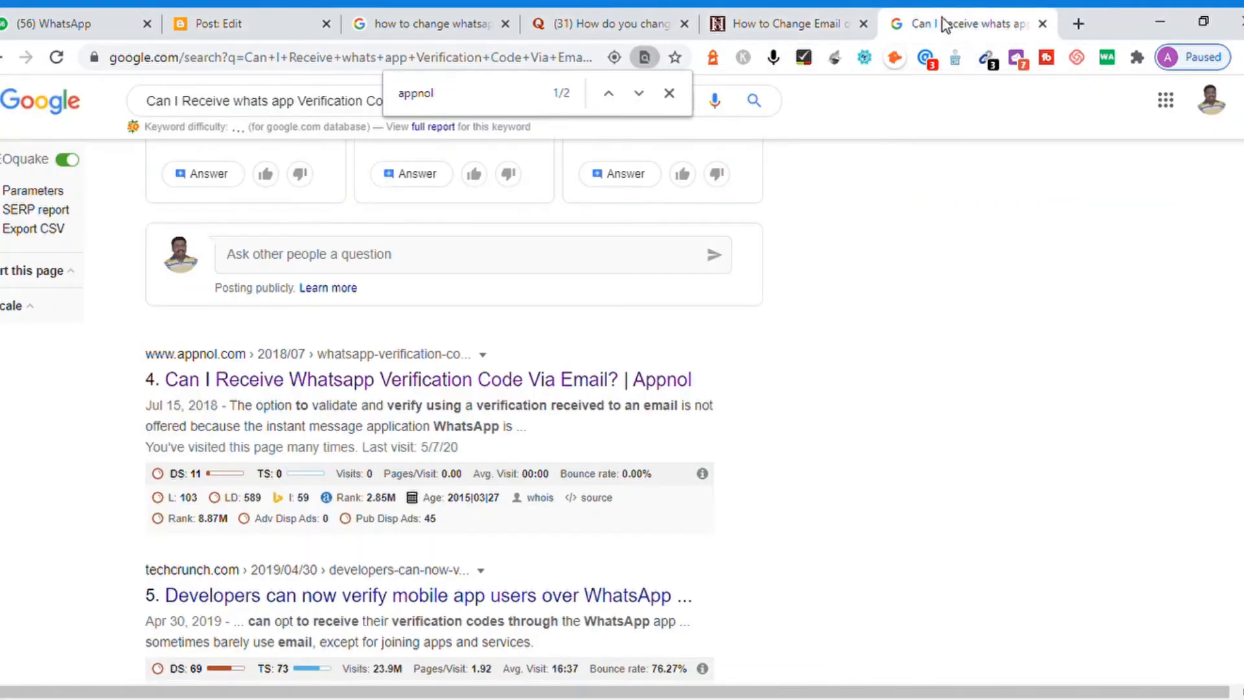
left_click(778, 21)
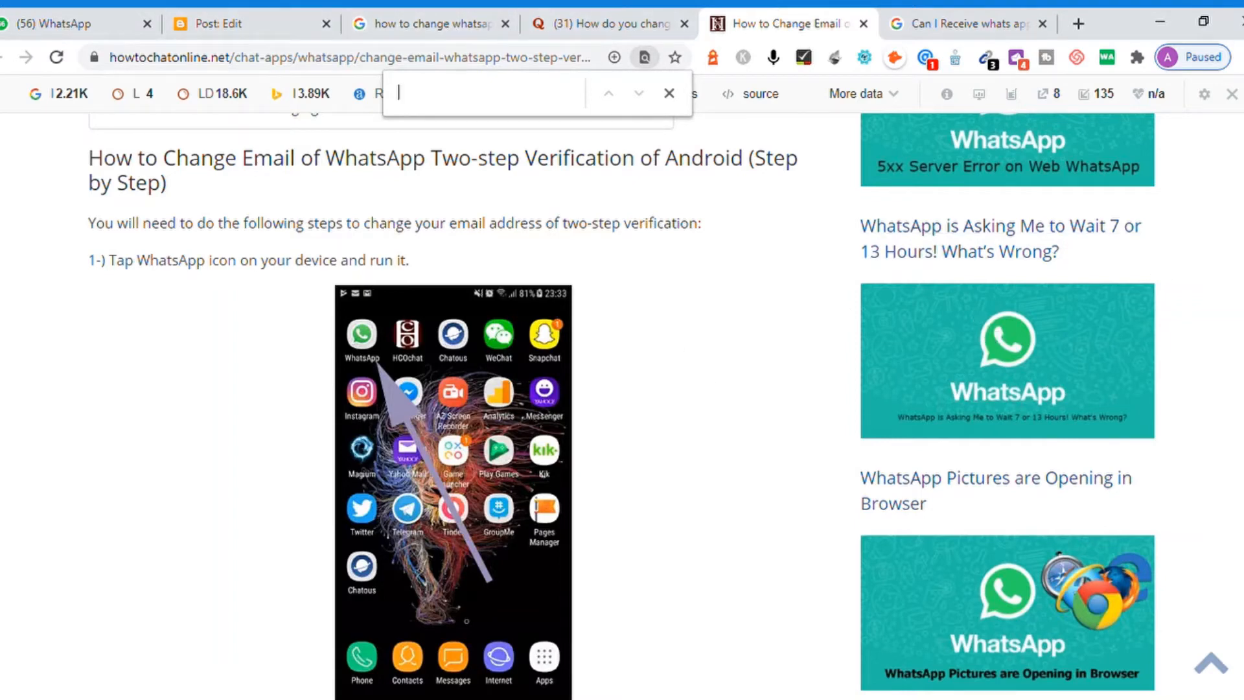
scroll(622, 407, "down", 1)
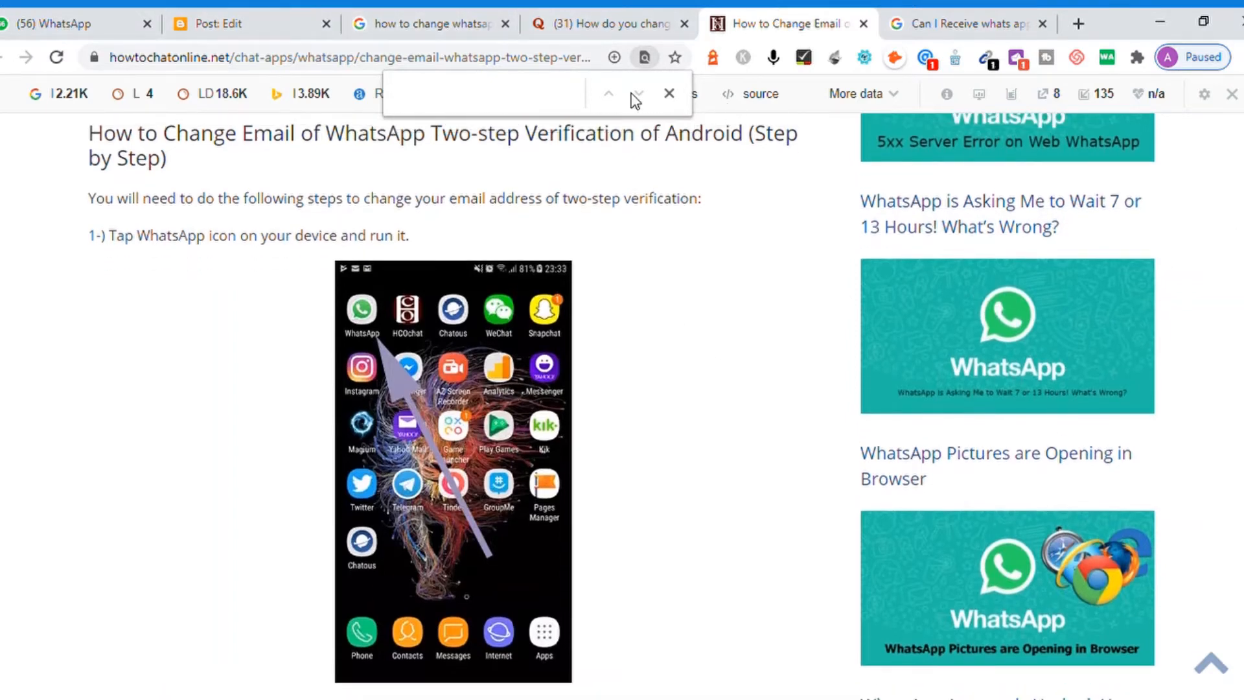
left_click(246, 29)
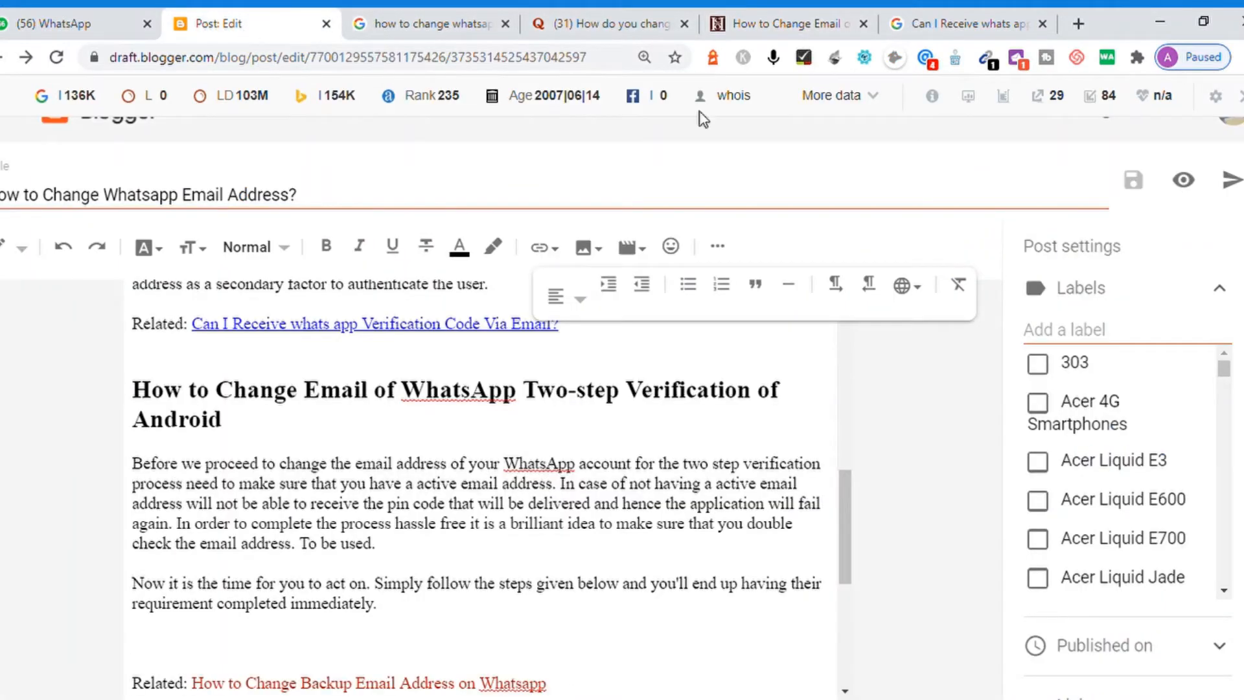
left_click(724, 283)
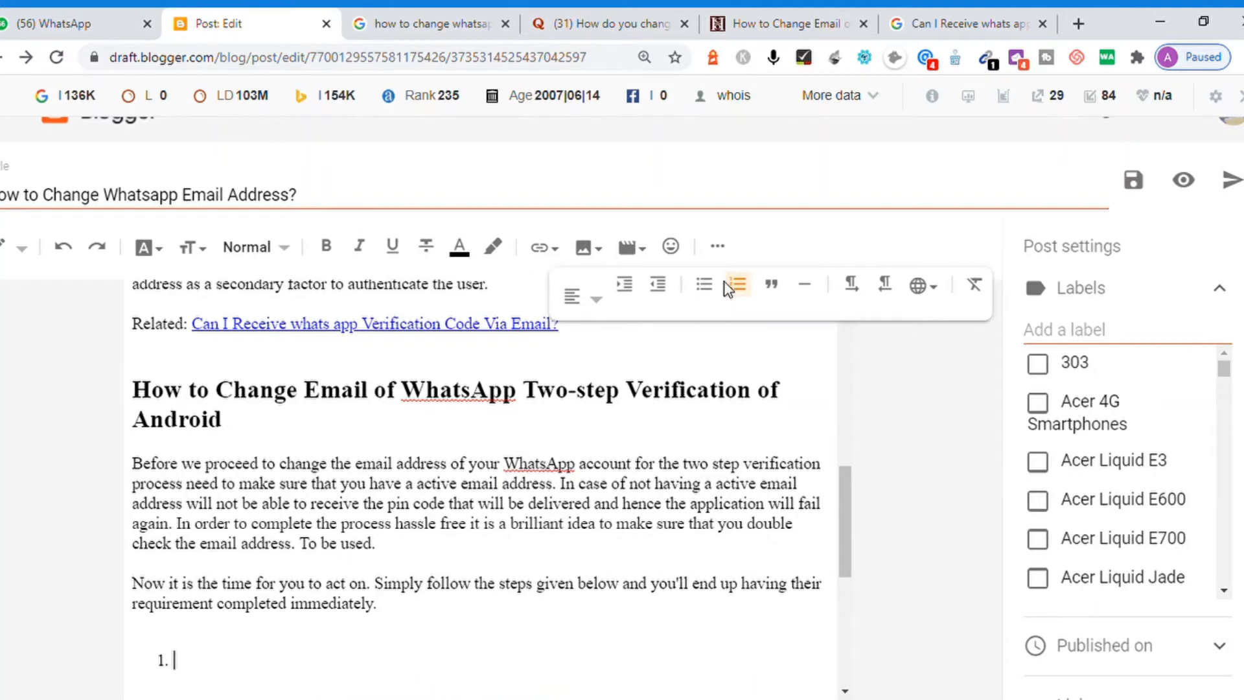
type("check for the What")
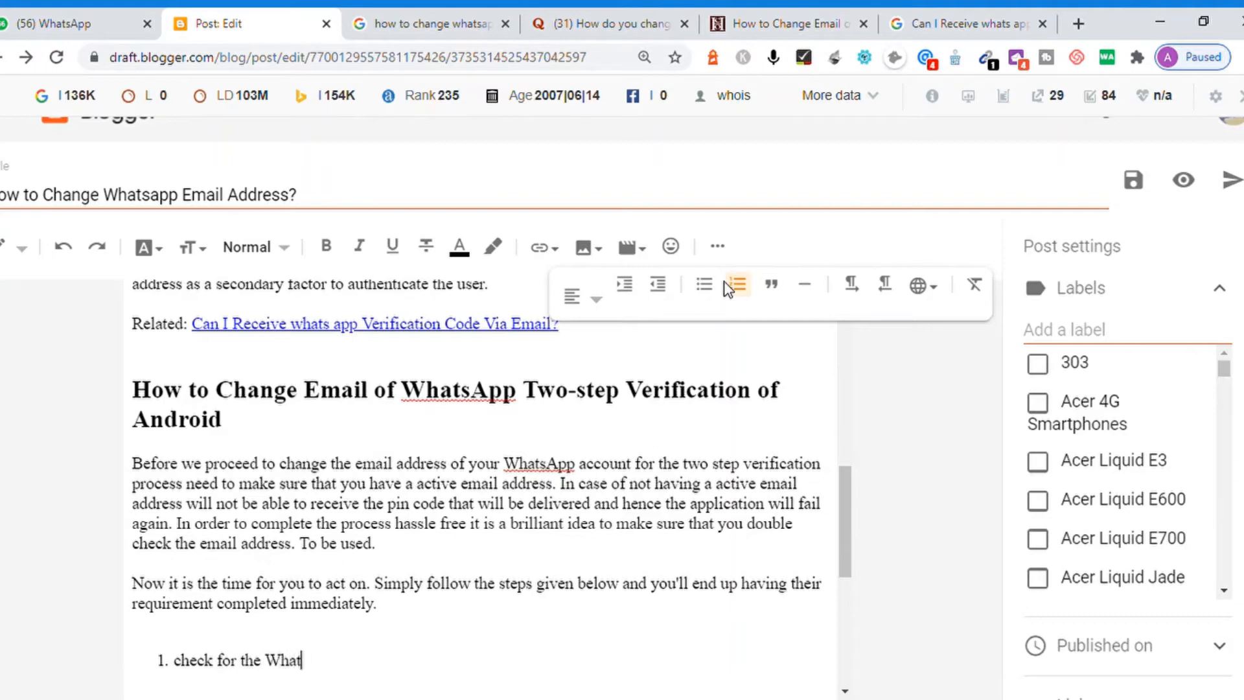
type("sapp icon ")
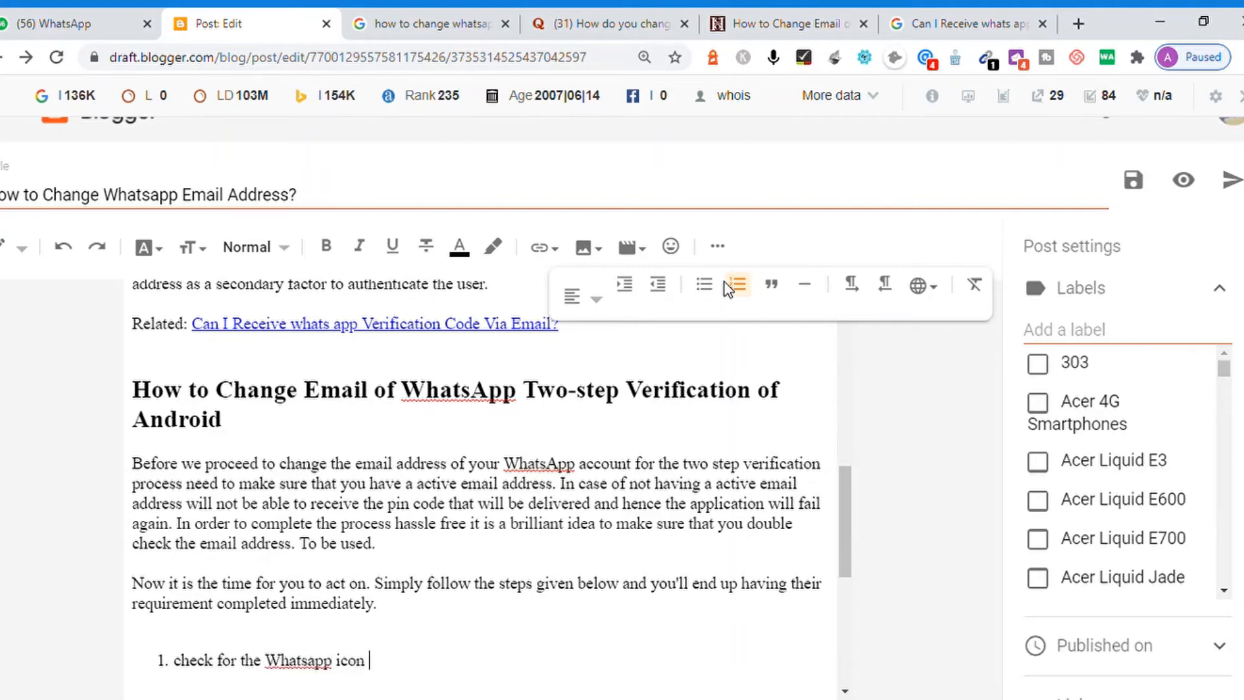
type("on your phone ")
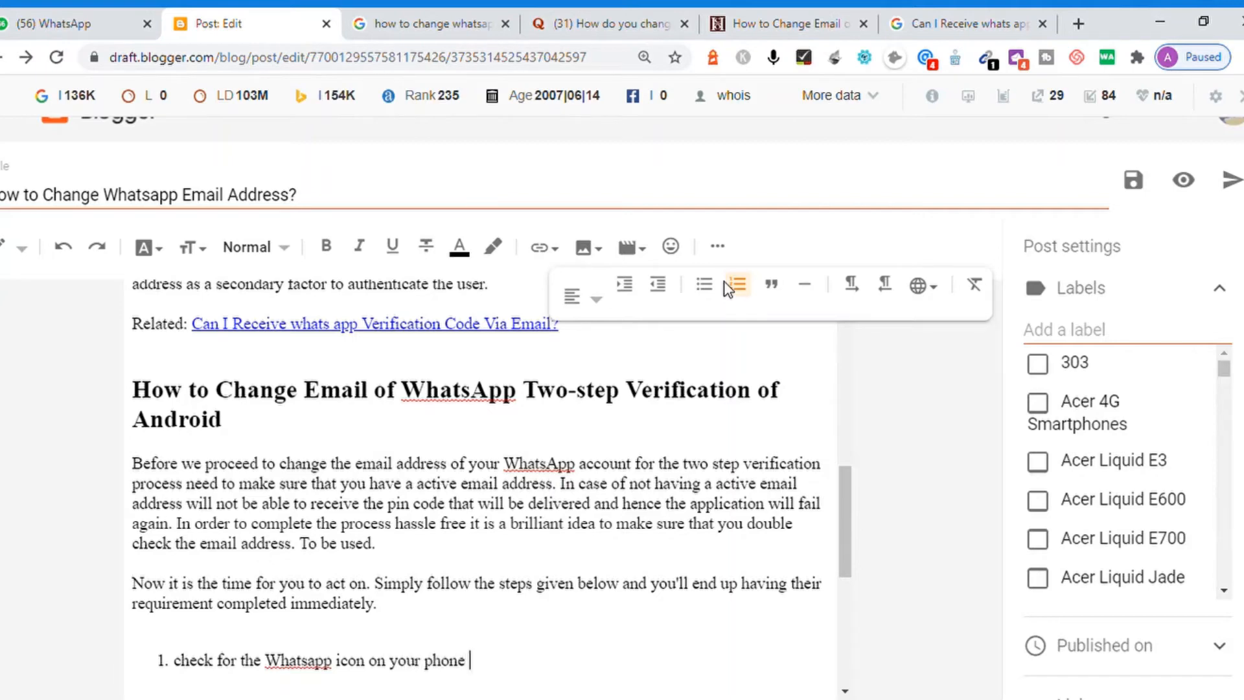
type("dashboard or n")
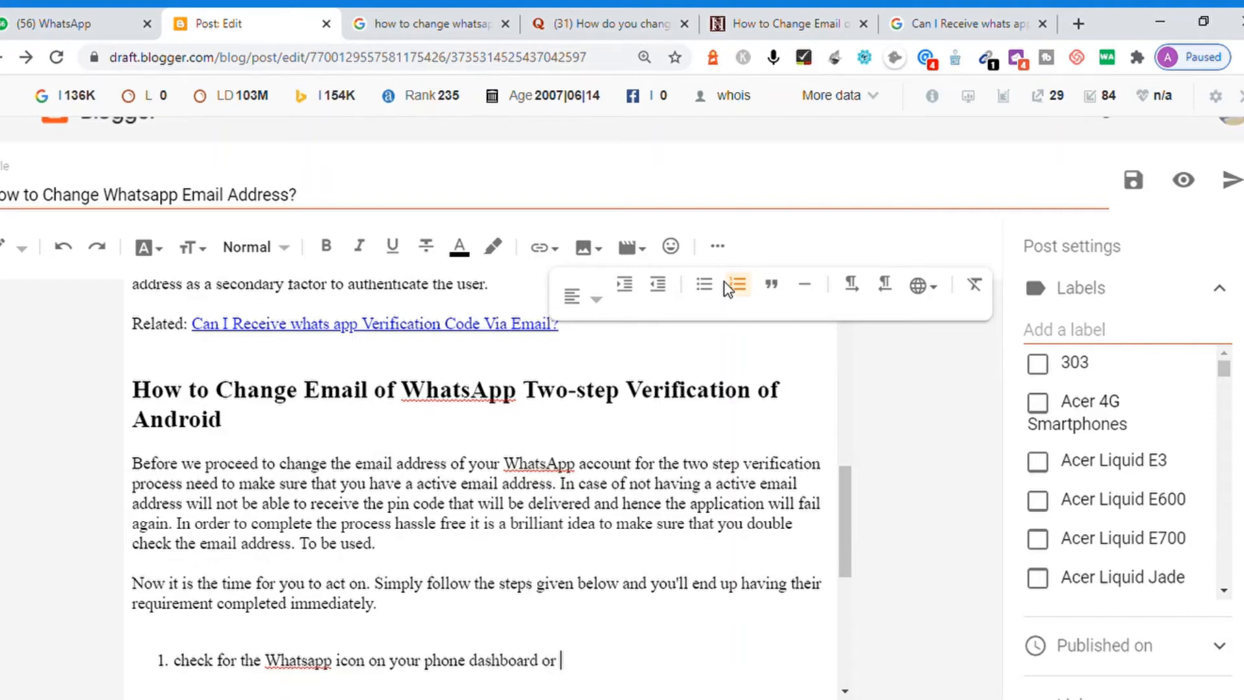
key("BackSpace")
key("BackSpace")
key("BackSpace")
key("BackSpace")
key("BackSpace")
type(".")
key("BackSpace")
Capitalize the first word of list item 1 and end the item with "and tap on it."
key("Home")
key("Delete")
type("C")
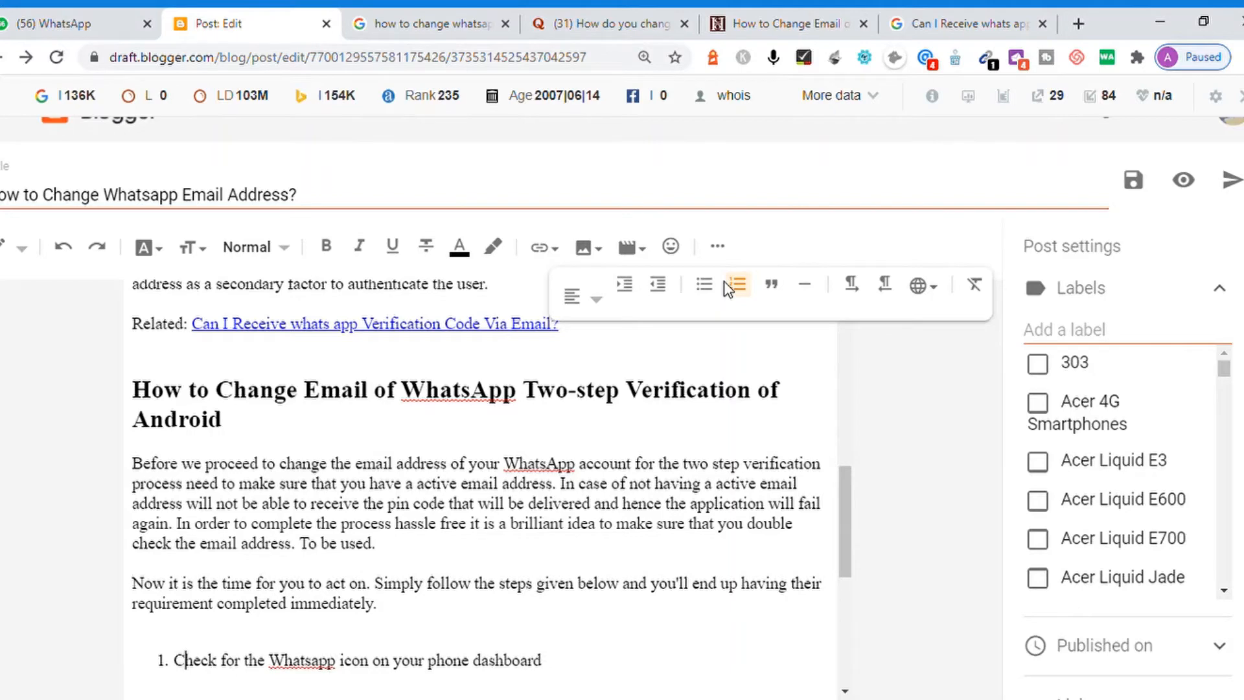
key("End")
type("and tap on it.")
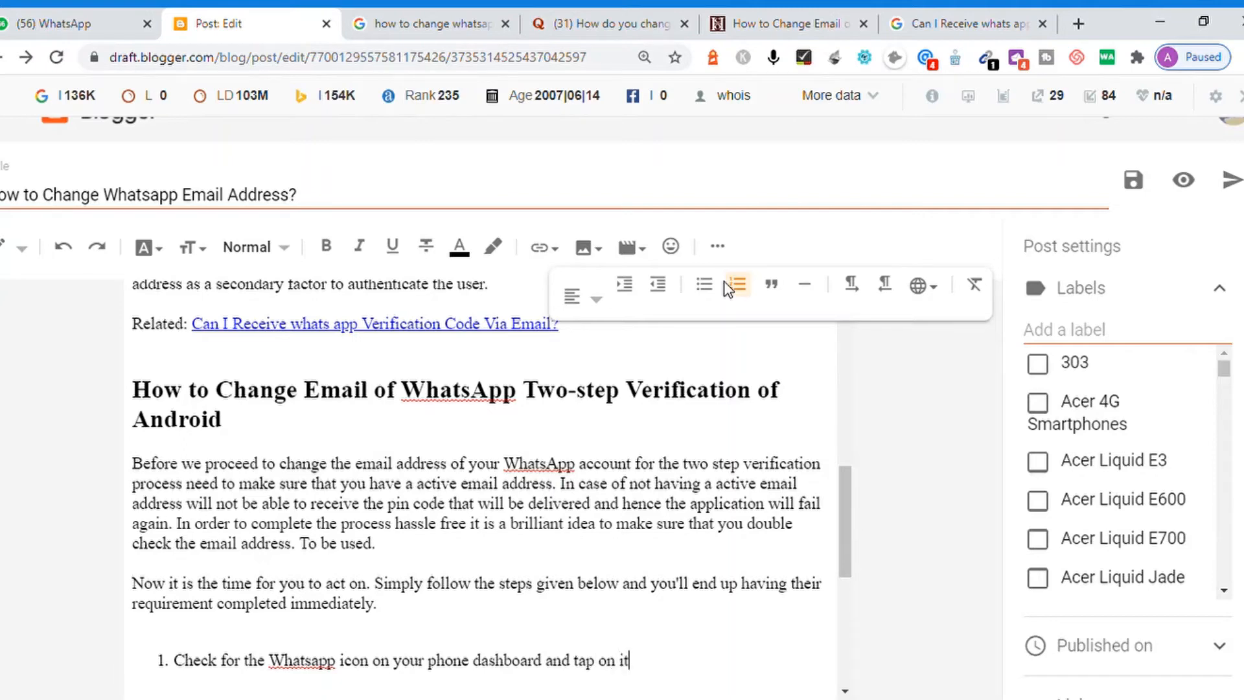
Make the word "tap" in list item 1 bold
key("Left")
key("Left")
key("Left")
key("Left")
key("Left")
key("Left")
key("Left")
key("shift+Left")
key("shift+Left")
key("shift+Left")
key("ctrl+b")
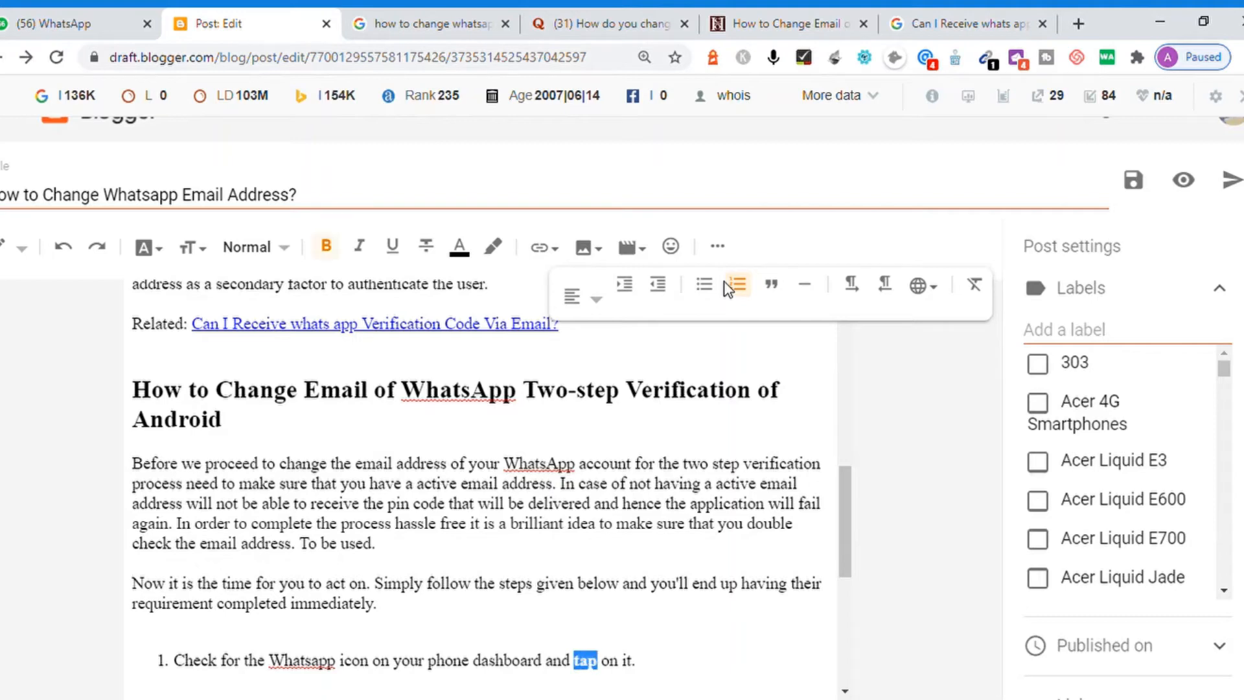
Make the words "Whatsapp icon" in list item 1 bold
key("Left")
key("Left")
key("Left")
key("Left")
key("Left")
key("Left")
key("Left")
key("Left")
key("Left")
key("Left")
key("Left")
key("Left")
key("Left")
key("Left")
key("Left")
key("Left")
key("Left")
key("Left")
key("Left")
key("Left")
key("Left")
key("Left")
key("Left")
key("Left")
key("Left")
key("Left")
key("Left")
key("Left")
key("Left")
key("Left")
key("shift+Left")
key("shift+Left")
key("shift+Left")
key("shift+Left")
key("shift+Left")
key("shift+Left")
key("shift+Left")
key("shift+Left")
key("shift+Left")
key("shift+Left")
key("shift+Left")
key("shift+Left")
key("shift+Left")
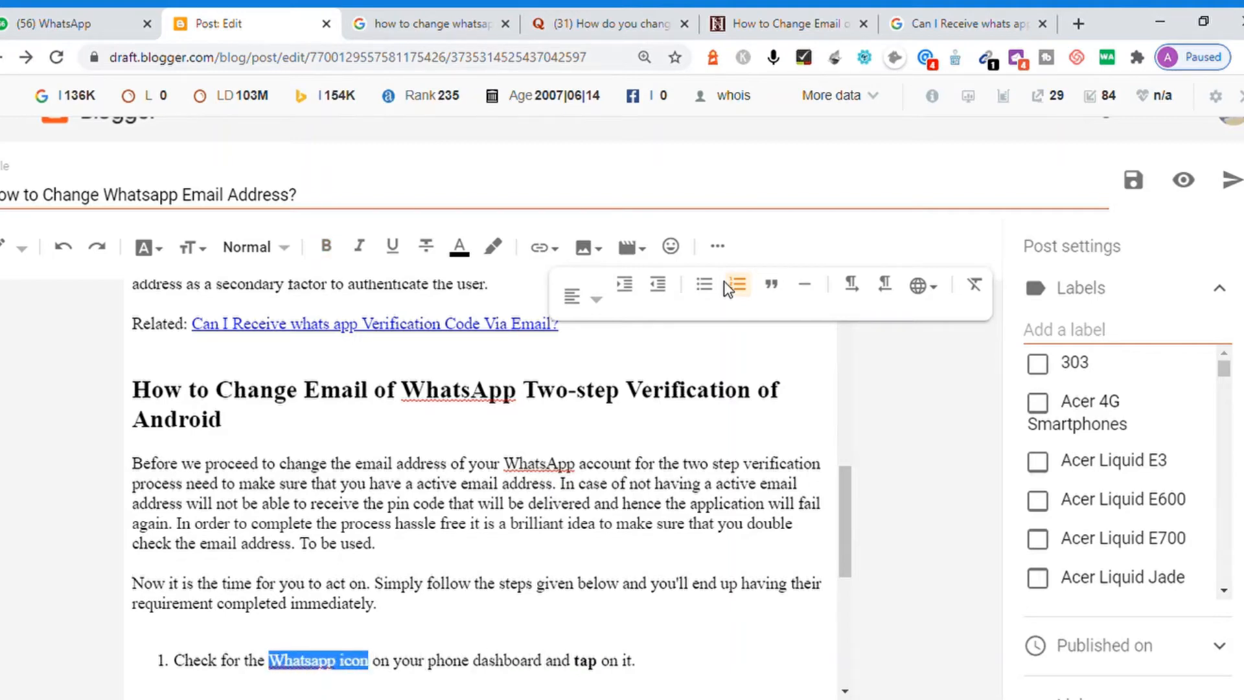
key("ctrl+b")
key("Right")
key("End")
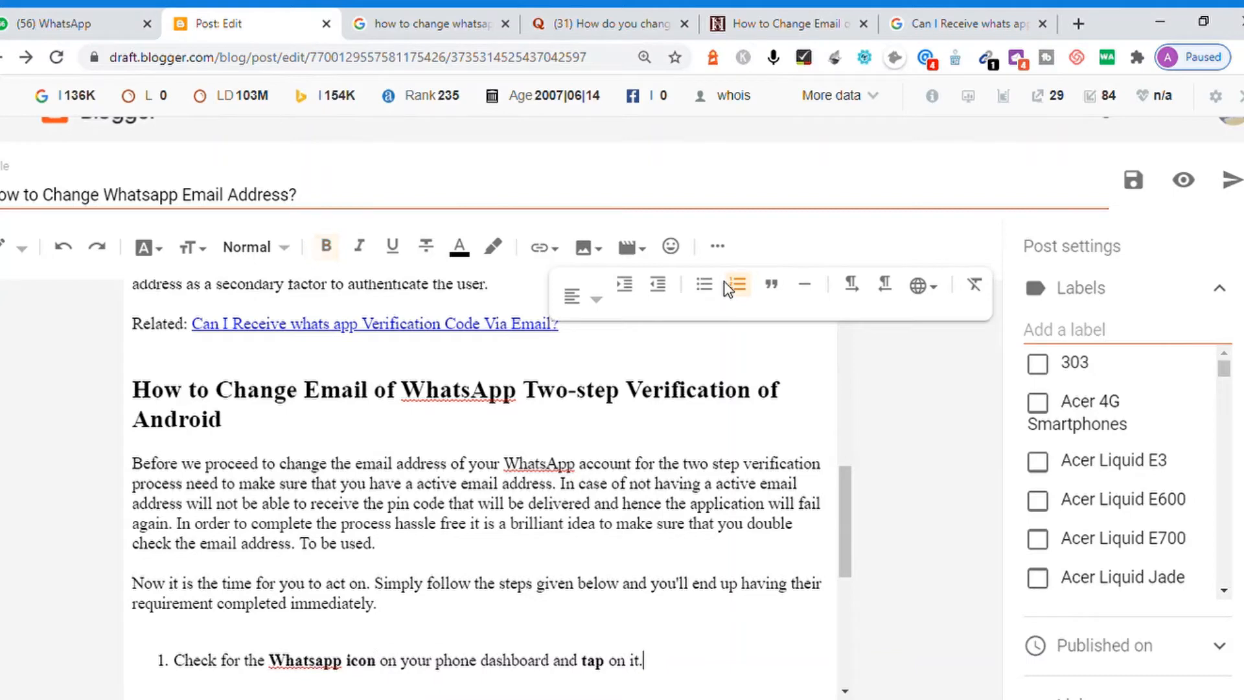
Read the source article's second step and add list item 2, "Tap on the three vertical dots on your screen", to the draft
key("Return")
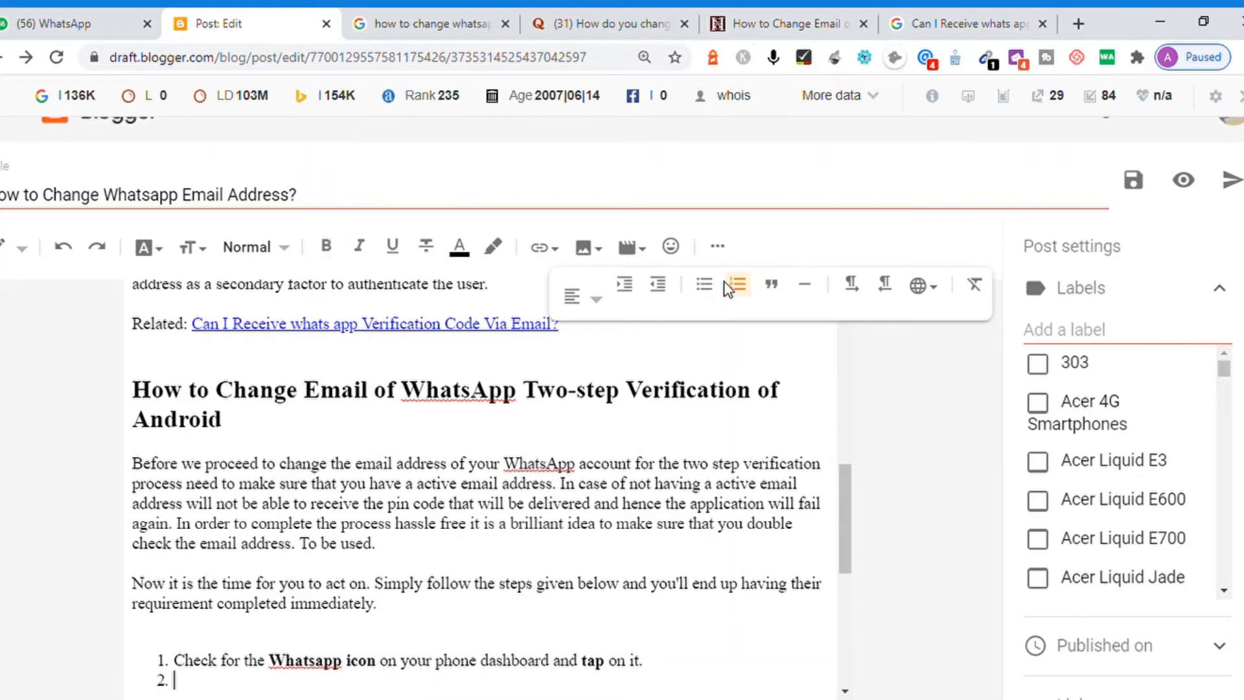
left_click(789, 29)
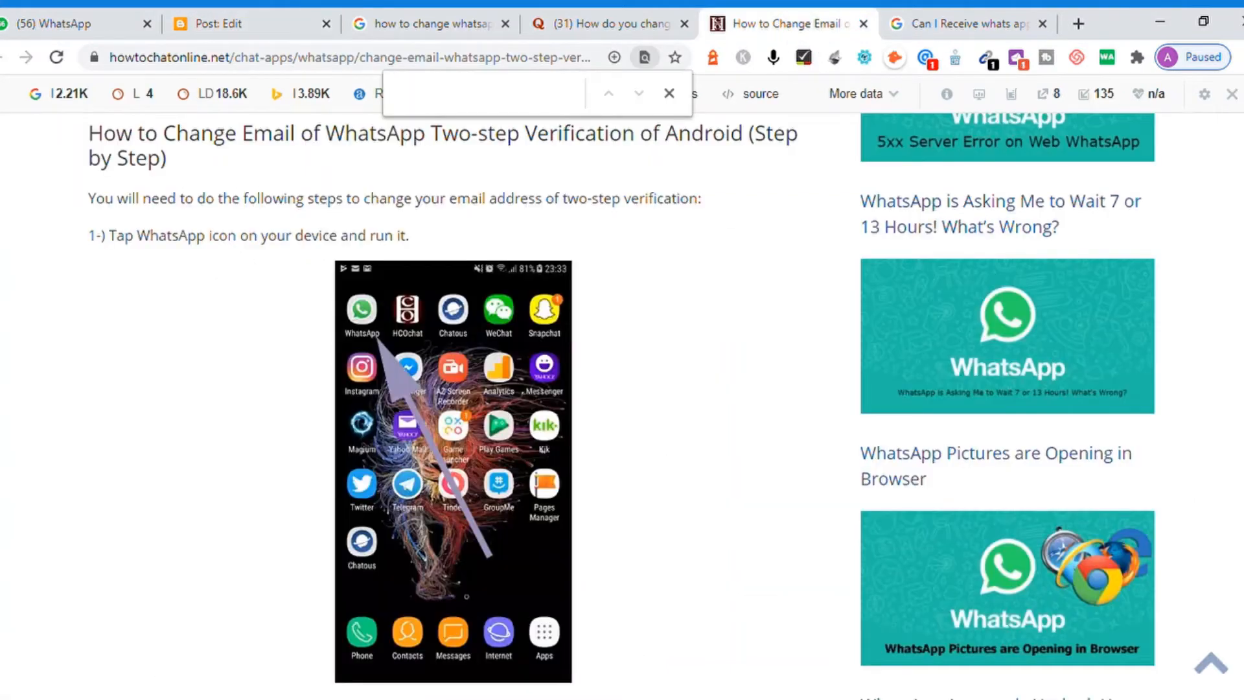
scroll(622, 402, "down", 8)
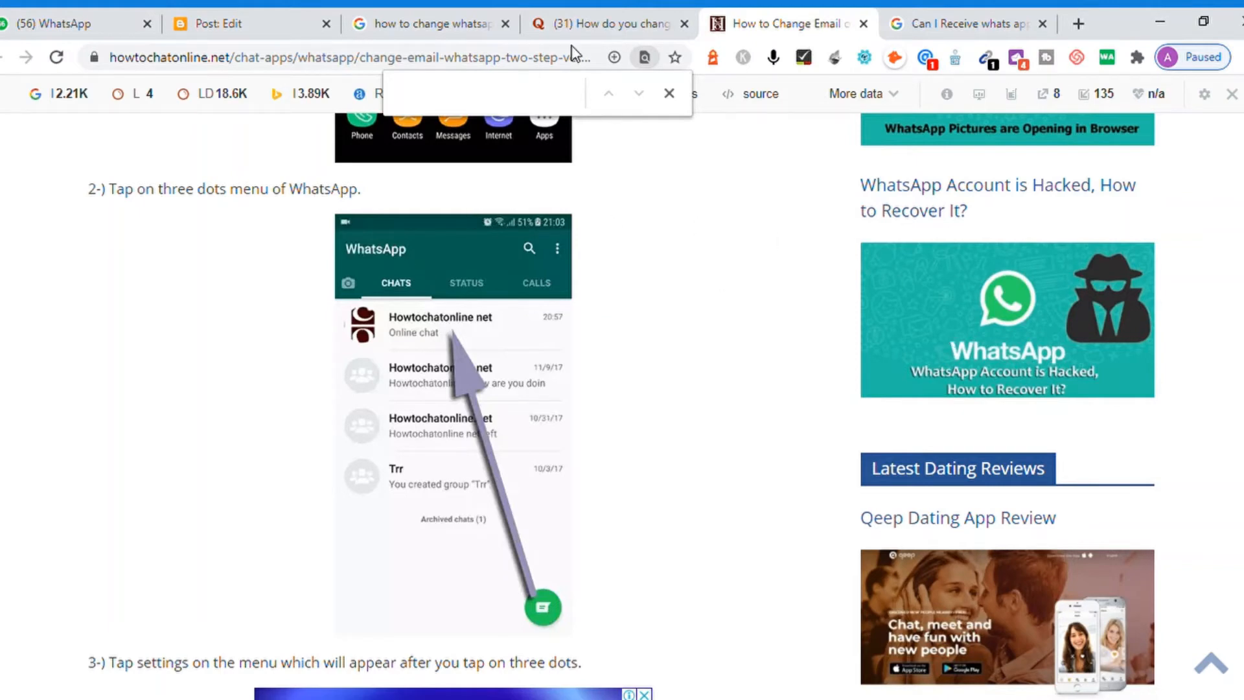
left_click(256, 31)
type("Tap on yh")
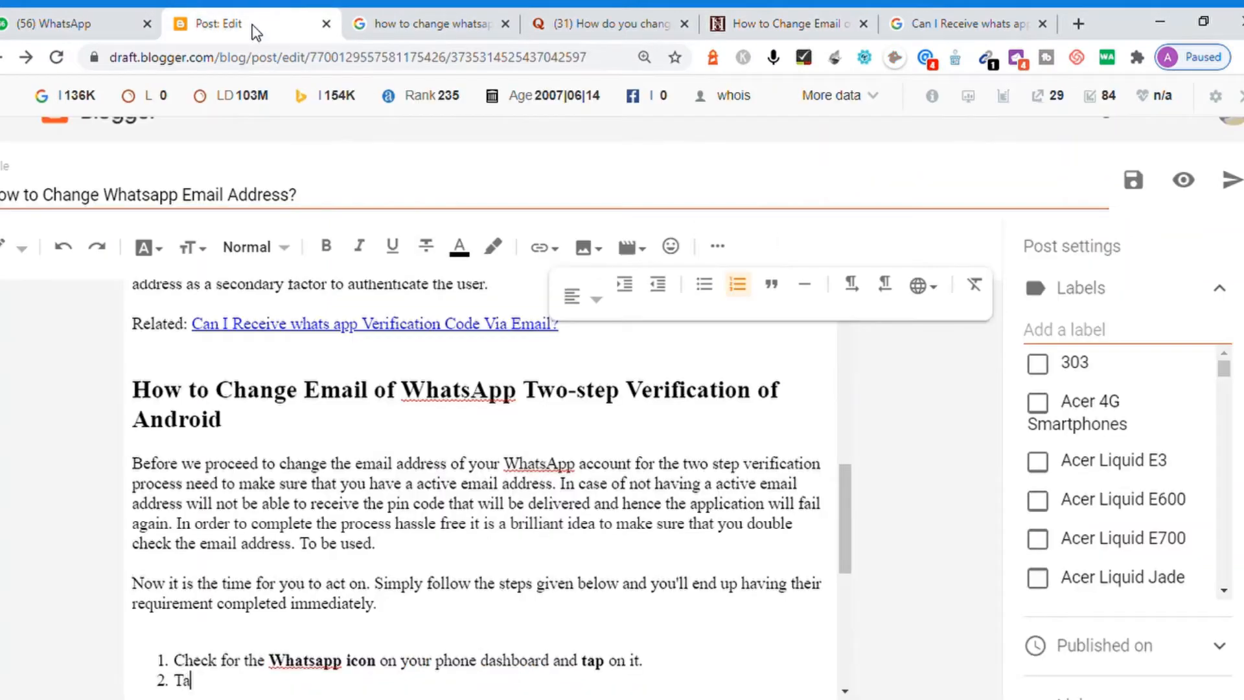
key("BackSpace")
key("BackSpace")
key("BackSpace")
type("the three vertocal")
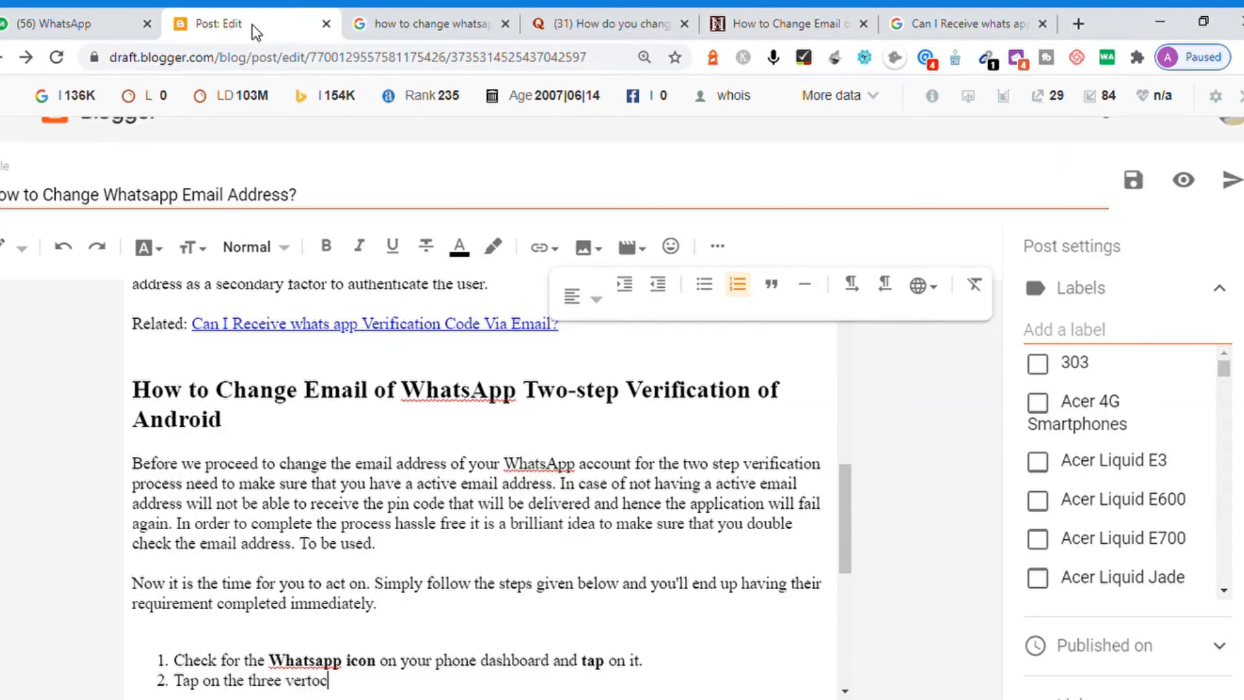
key("BackSpace")
key("BackSpace")
key("BackSpace")
key("BackSpace")
key("BackSpace")
key("BackSpace")
key("BackSpace")
type("ertical dots on your")
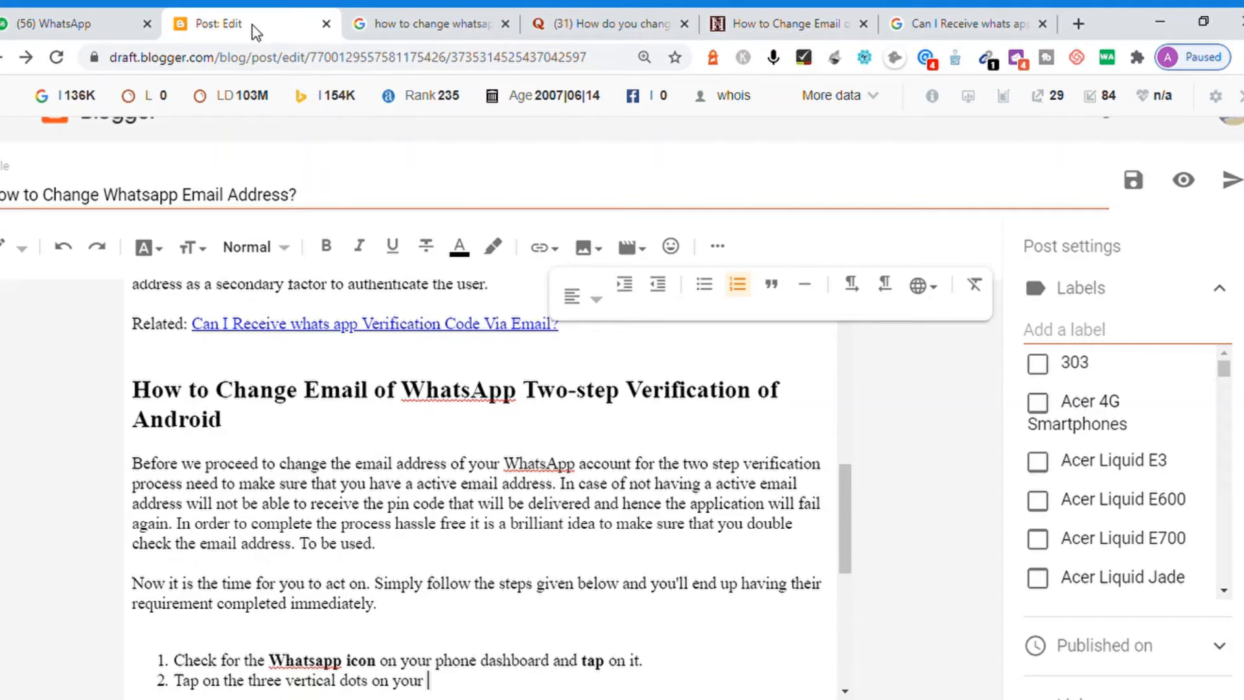
type("screen")
Make "three vertical dots" in list item 2 bold and start an empty third list item
key("Home")
key("Right")
key("ctrl+Right")
key("ctrl+Right")
key("ctrl+Right")
key("shift+Right")
key("shift+Right")
key("shift+Right")
key("shift+Right")
key("shift+Right")
key("shift+Right")
key("shift+Right")
key("shift+Right")
key("shift+Right")
key("shift+Right")
key("shift+Right")
key("shift+Right")
key("shift+Right")
key("shift+Right")
key("shift+Right")
key("shift+Right")
key("shift+Right")
key("shift+Right")
key("shift+Right")
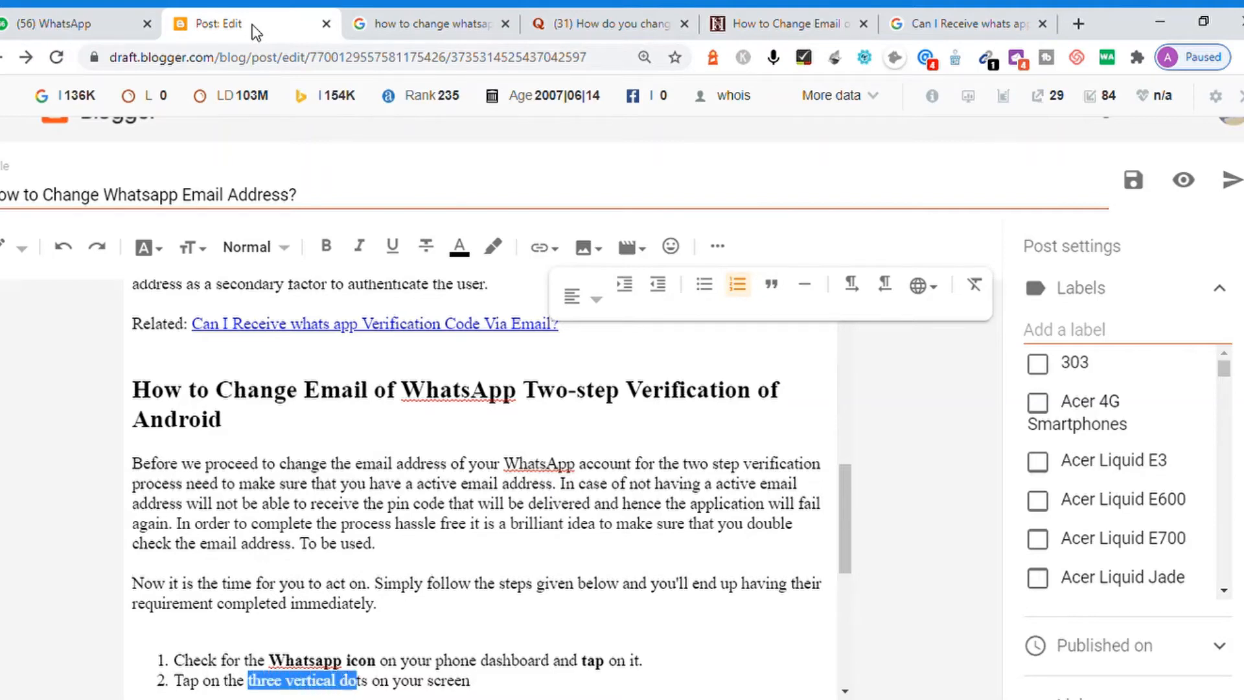
key("ctrl+b")
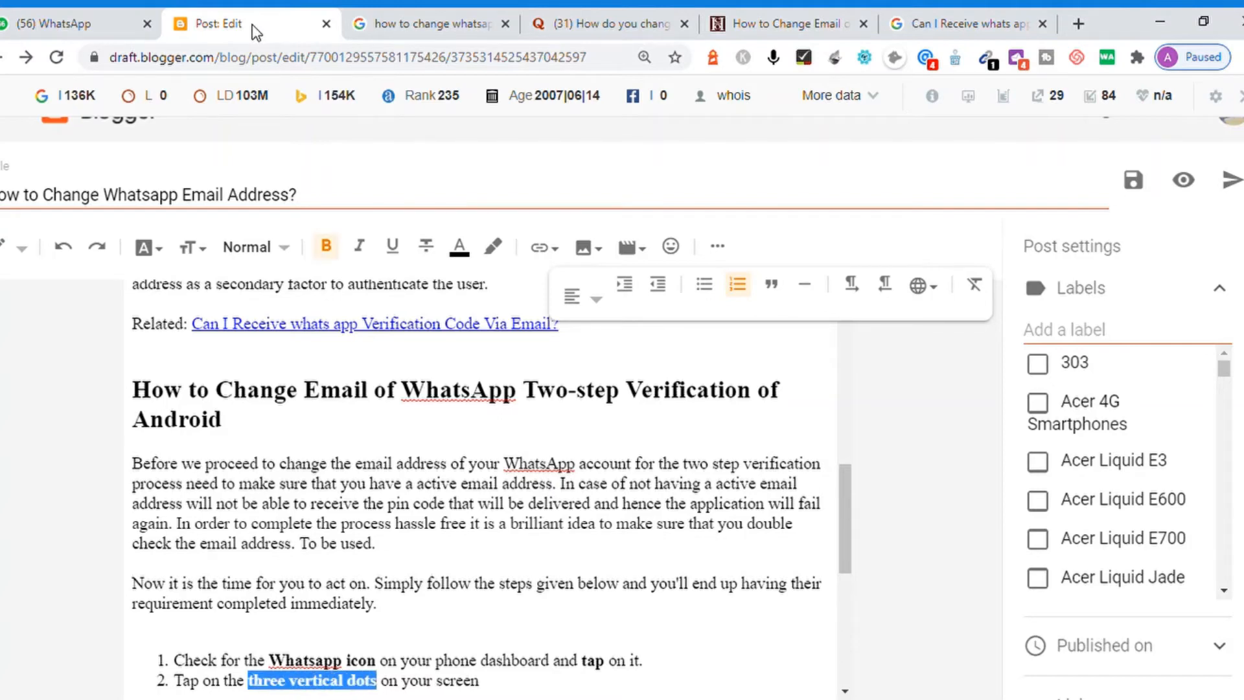
key("End")
key("Return")
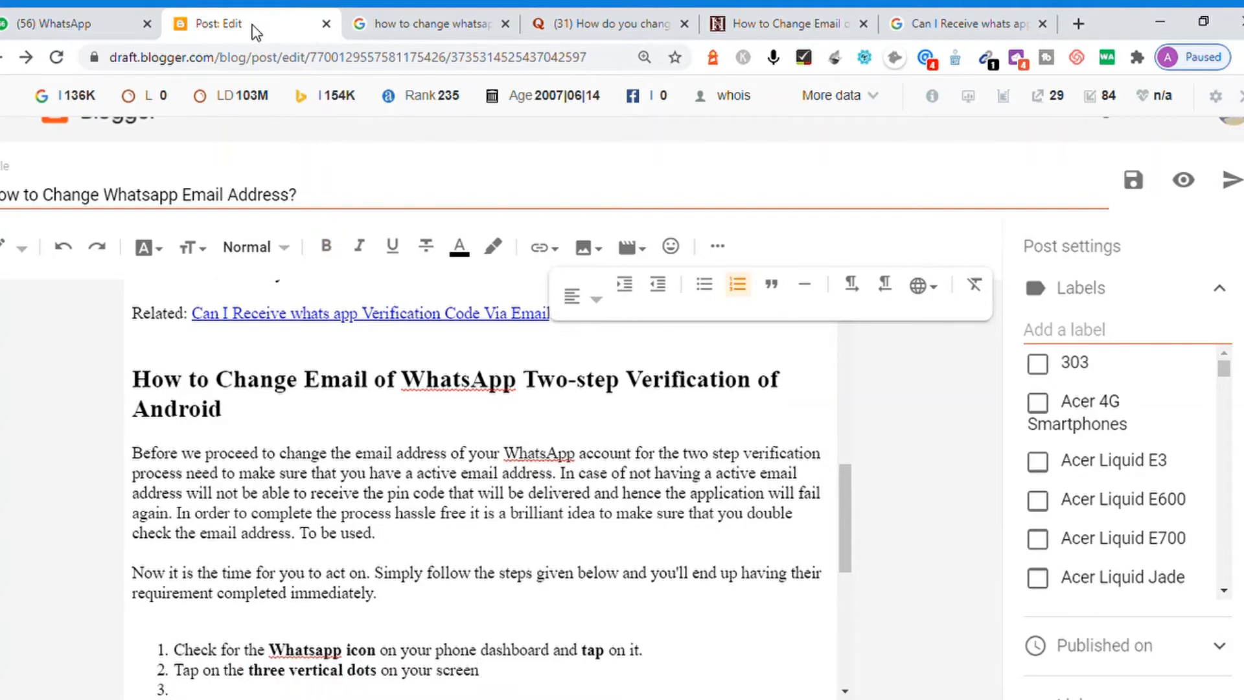
Read the source article's third step and add list item 3, "Tap settings option in the listed menu", to the draft
left_click(797, 23)
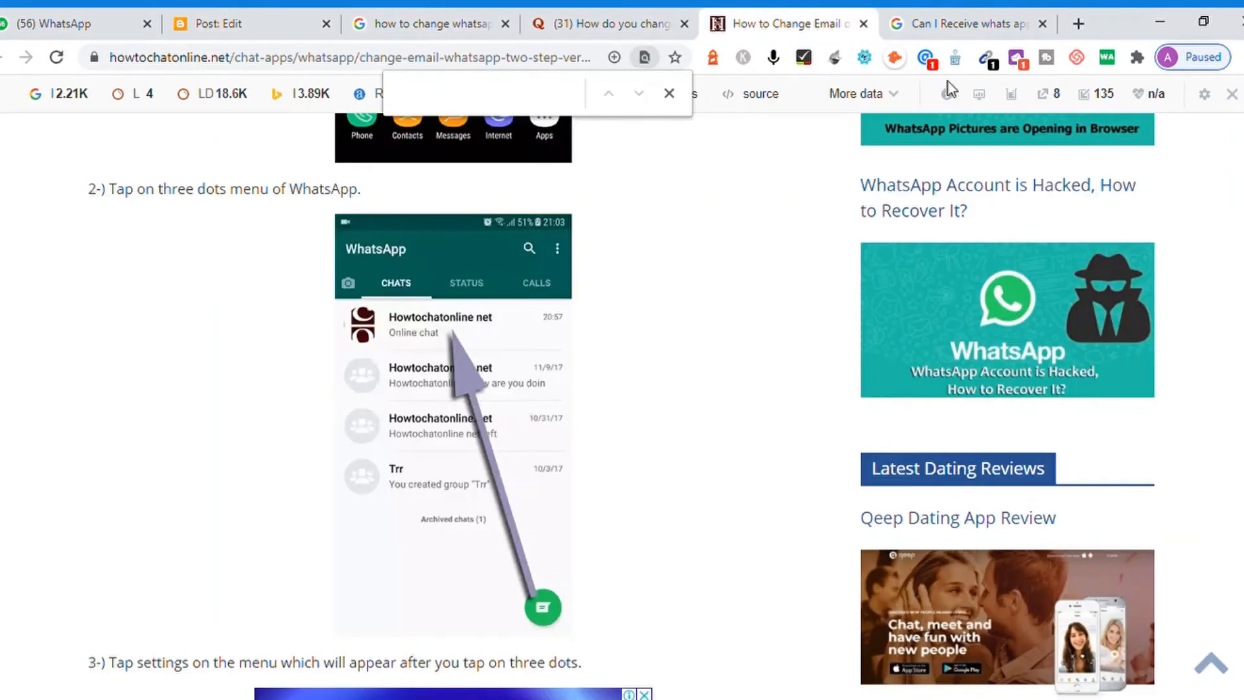
scroll(621, 406, "down", 8)
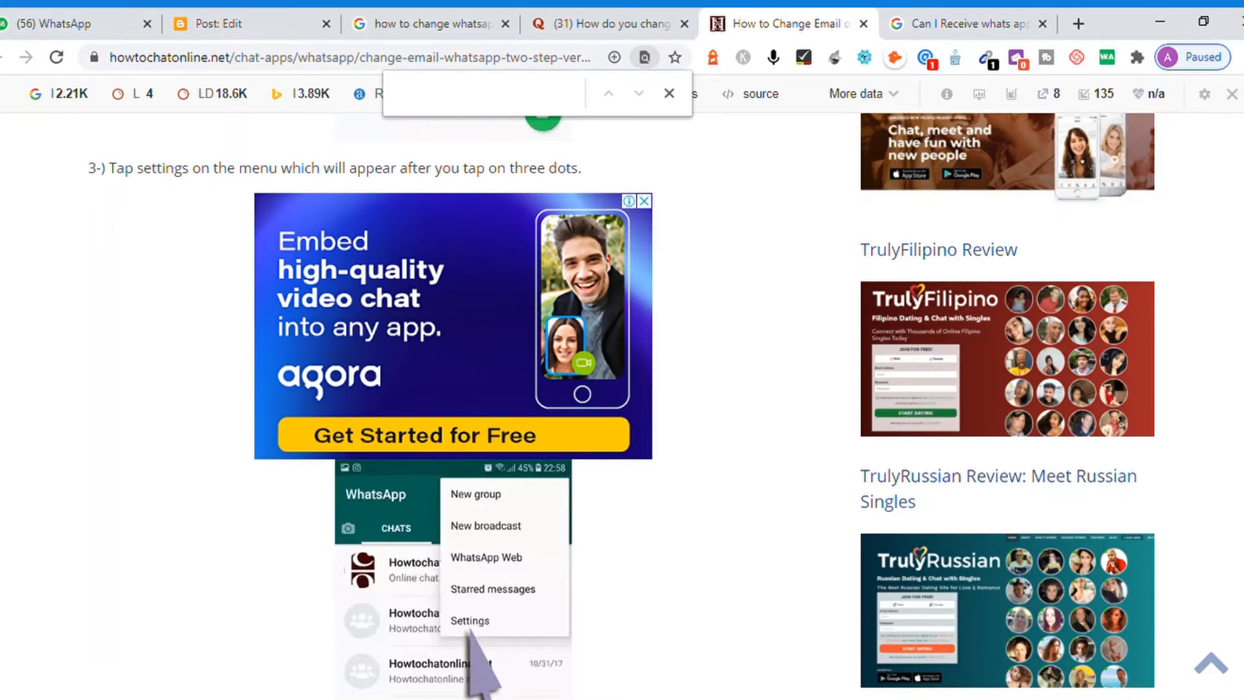
scroll(672, 147, "down", 1)
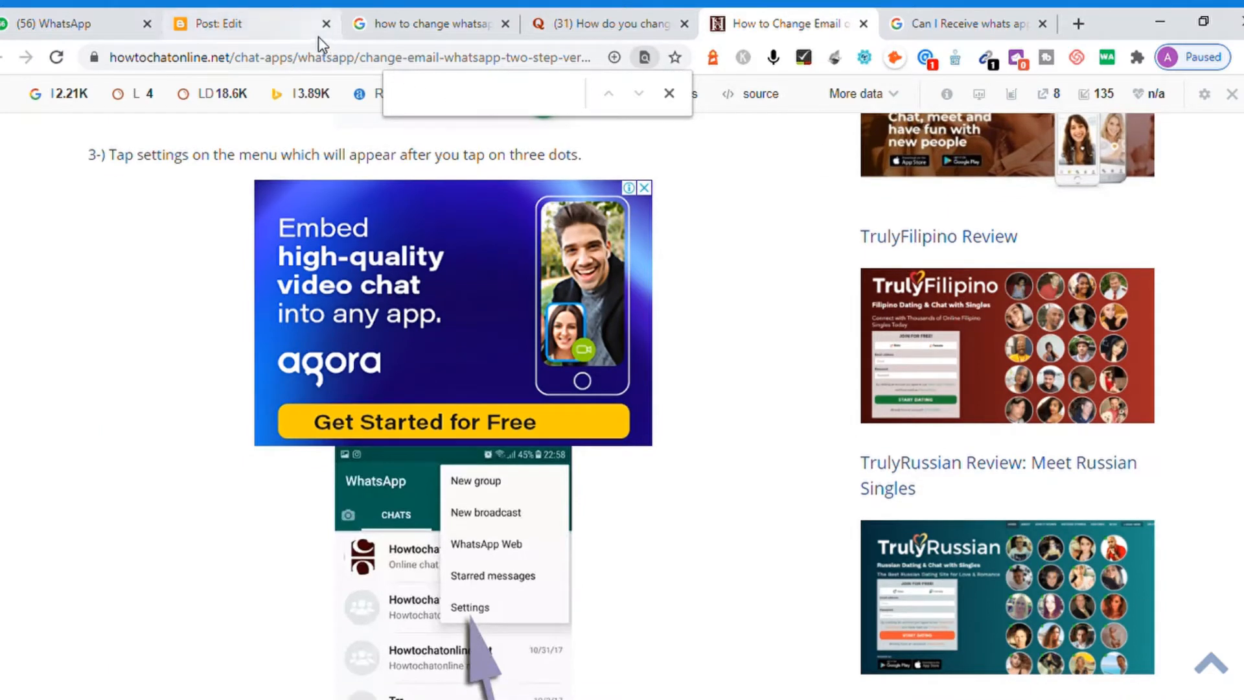
left_click(272, 23)
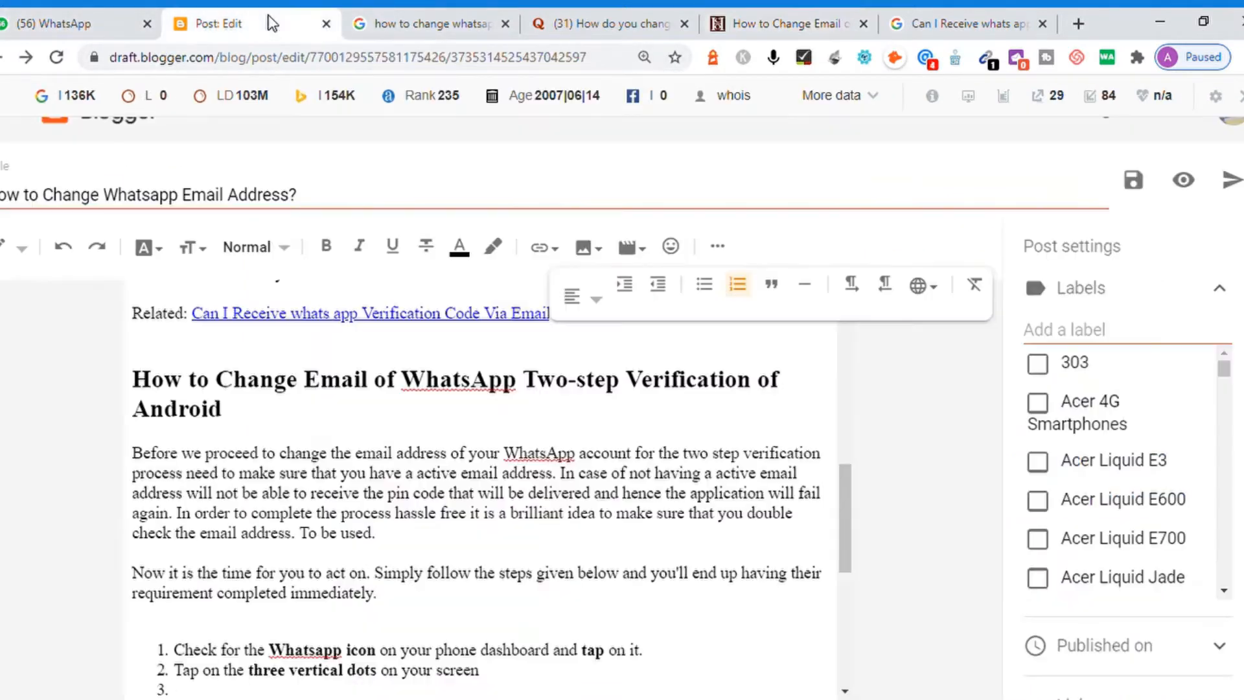
type("Tap settings opt")
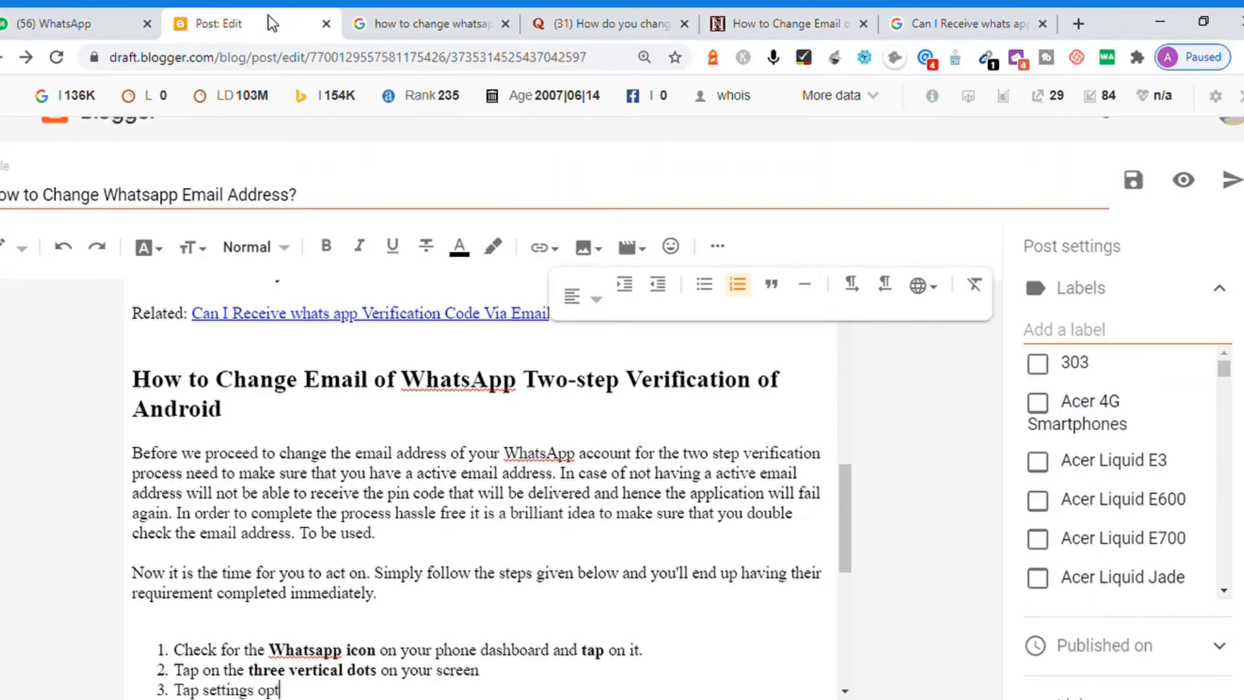
type("ion in the listed menu")
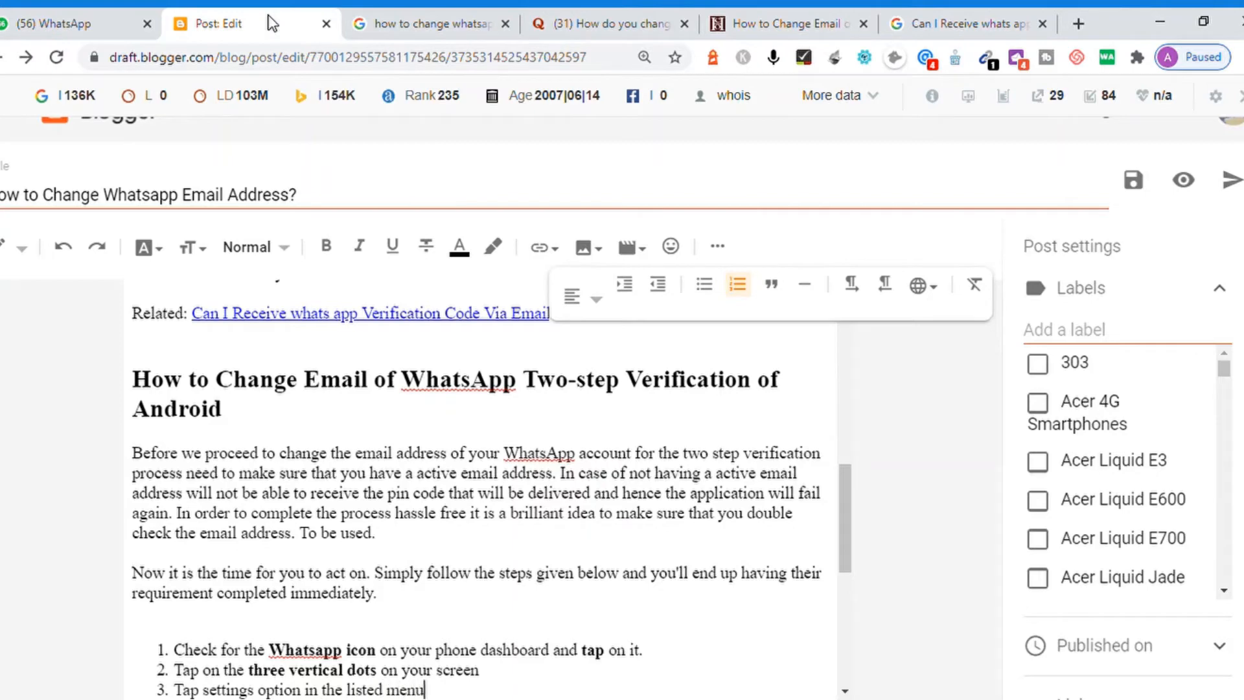
Make "settings" in list item 3 bold and start an empty fourth list item
key("Home")
key("Right")
key("Right")
key("Right")
key("Right")
key("shift+Right")
key("shift+Right")
key("shift+Right")
key("shift+Right")
key("shift+Right")
key("shift+Right")
key("shift+Right")
key("shift+Right")
key("ctrl+b")
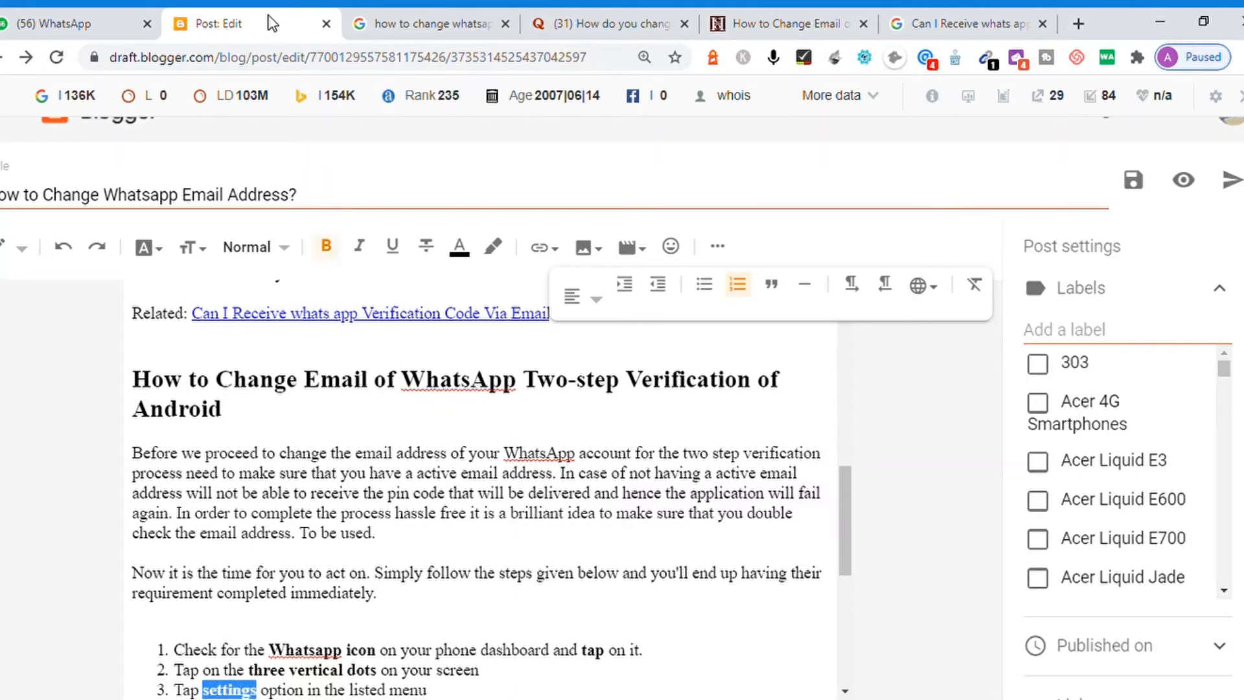
key("End")
key("Return")
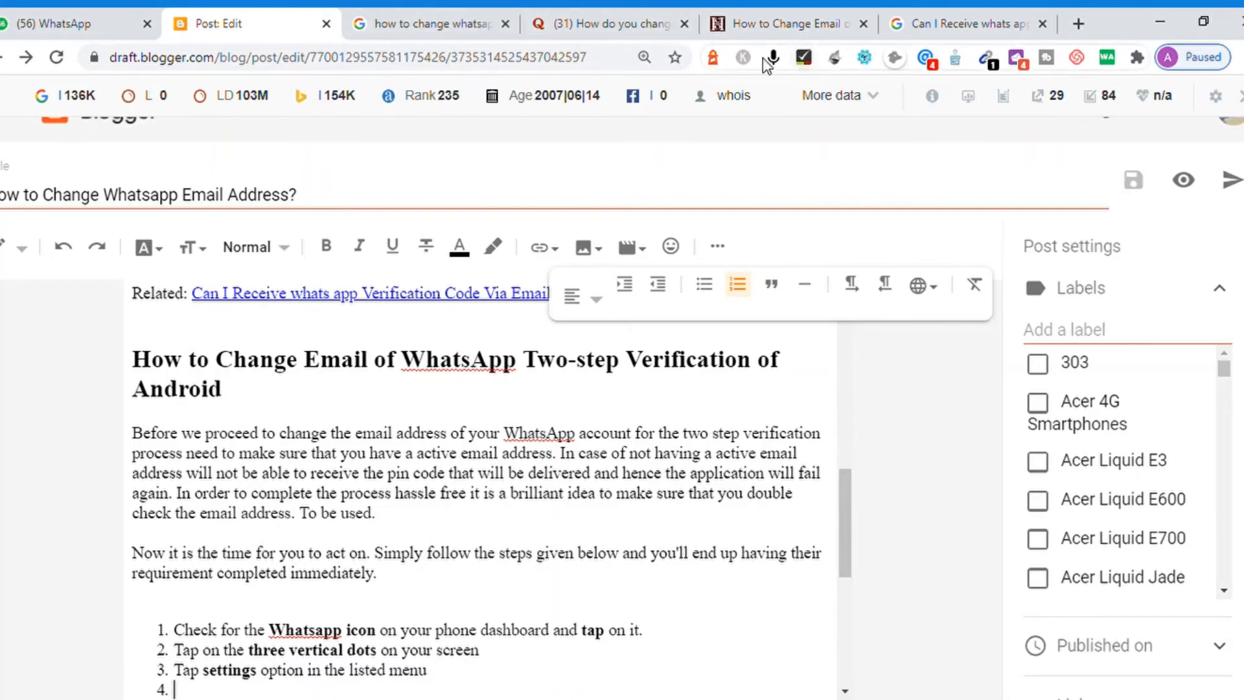
Read the source article's fourth step and add list item 4, "Tap on the Account option", to the draft
left_click(781, 24)
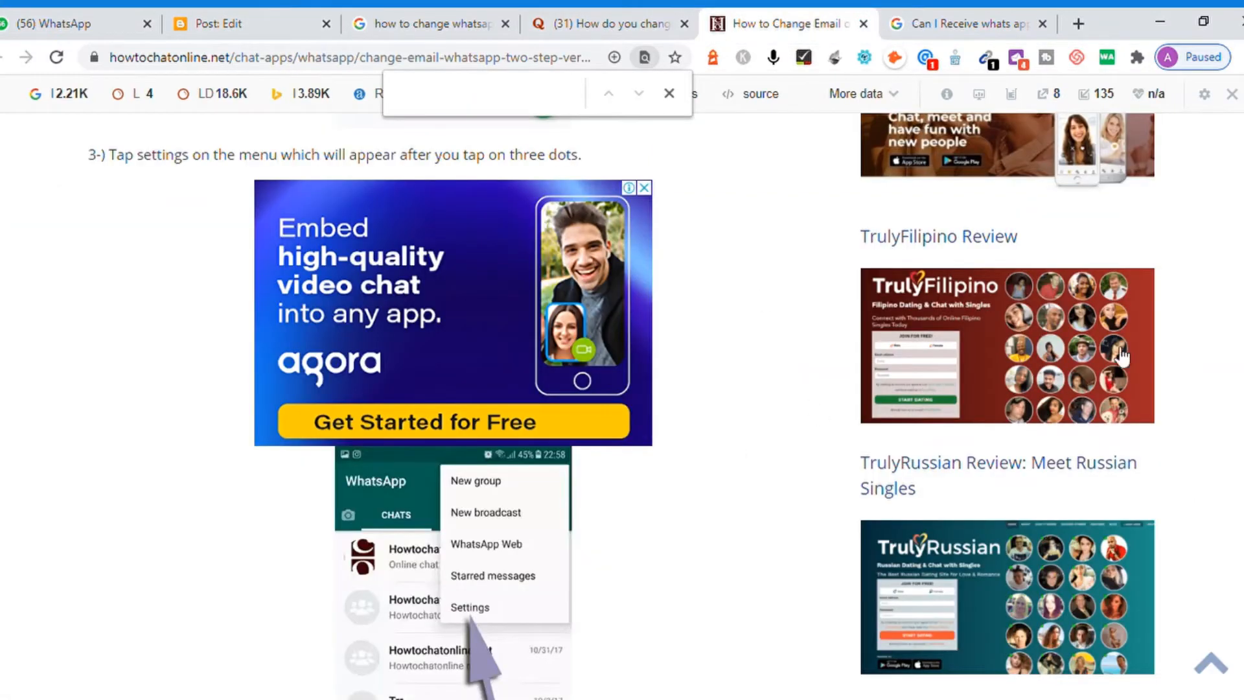
scroll(622, 402, "down", 7)
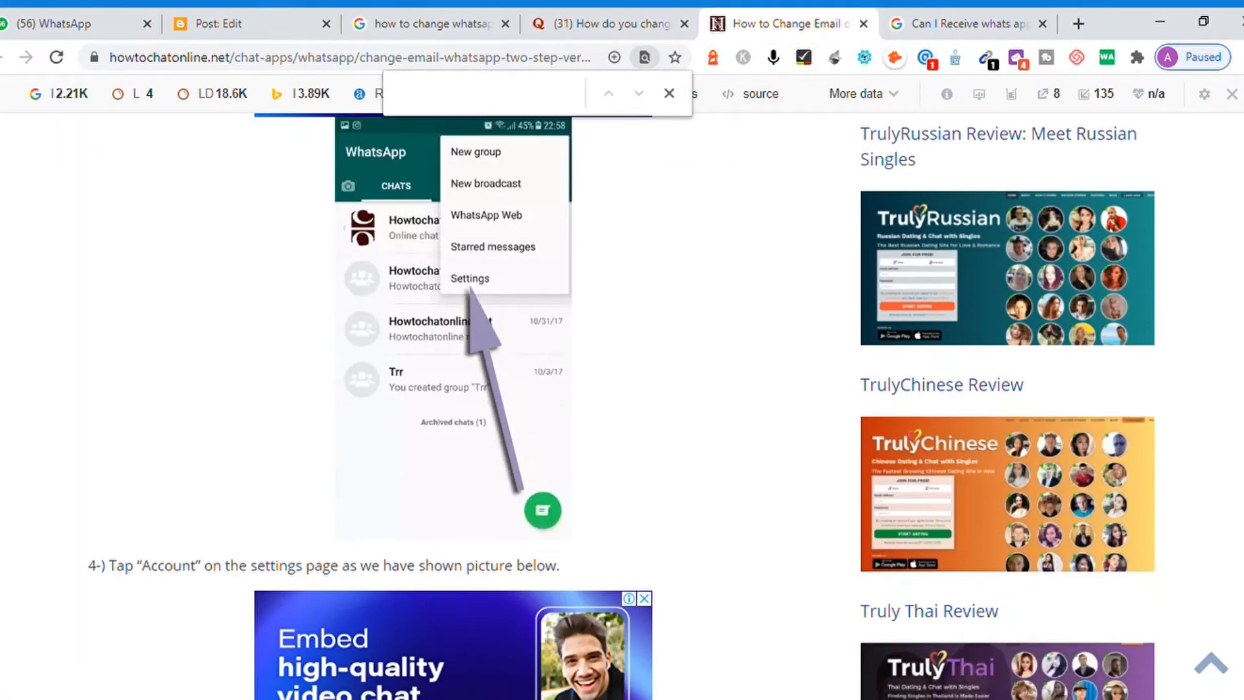
scroll(622, 402, "down", 3)
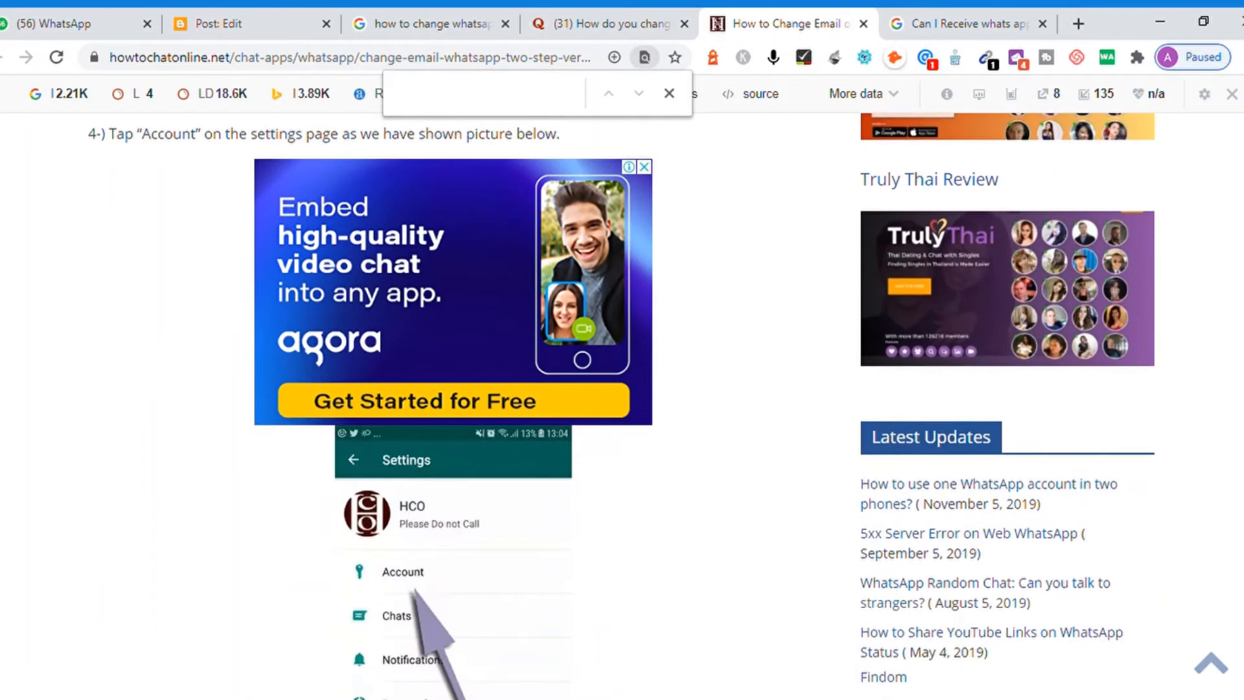
scroll(622, 402, "up", 1)
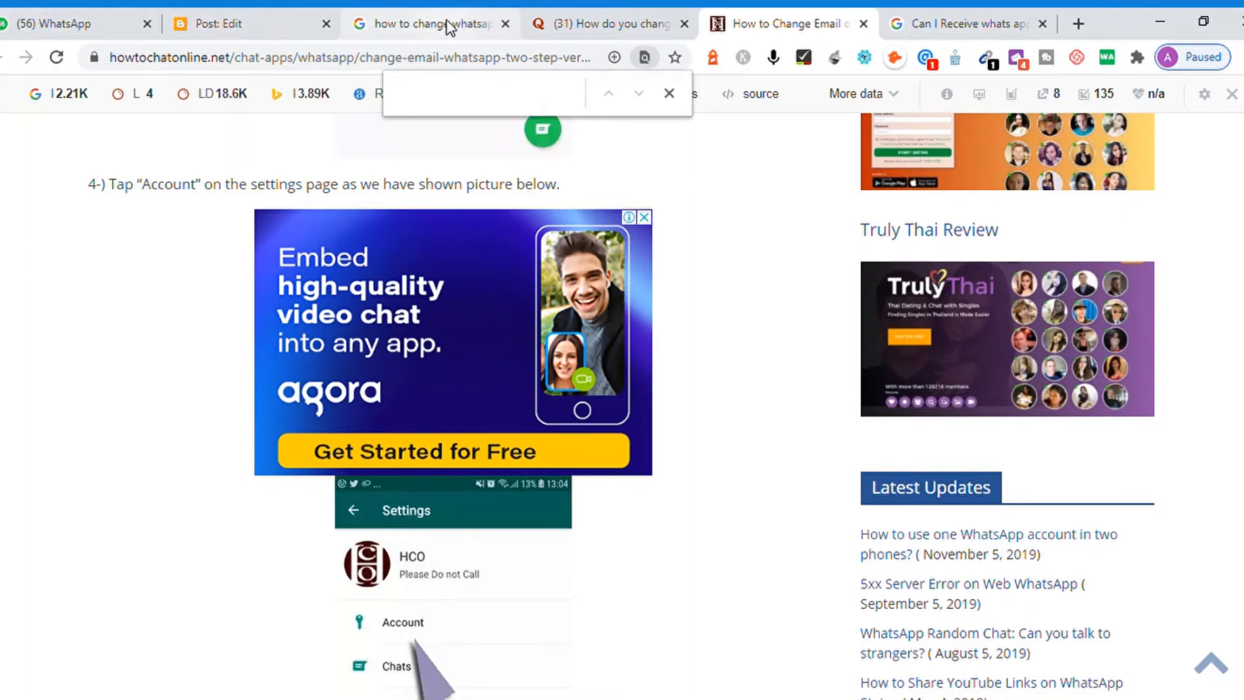
left_click(250, 30)
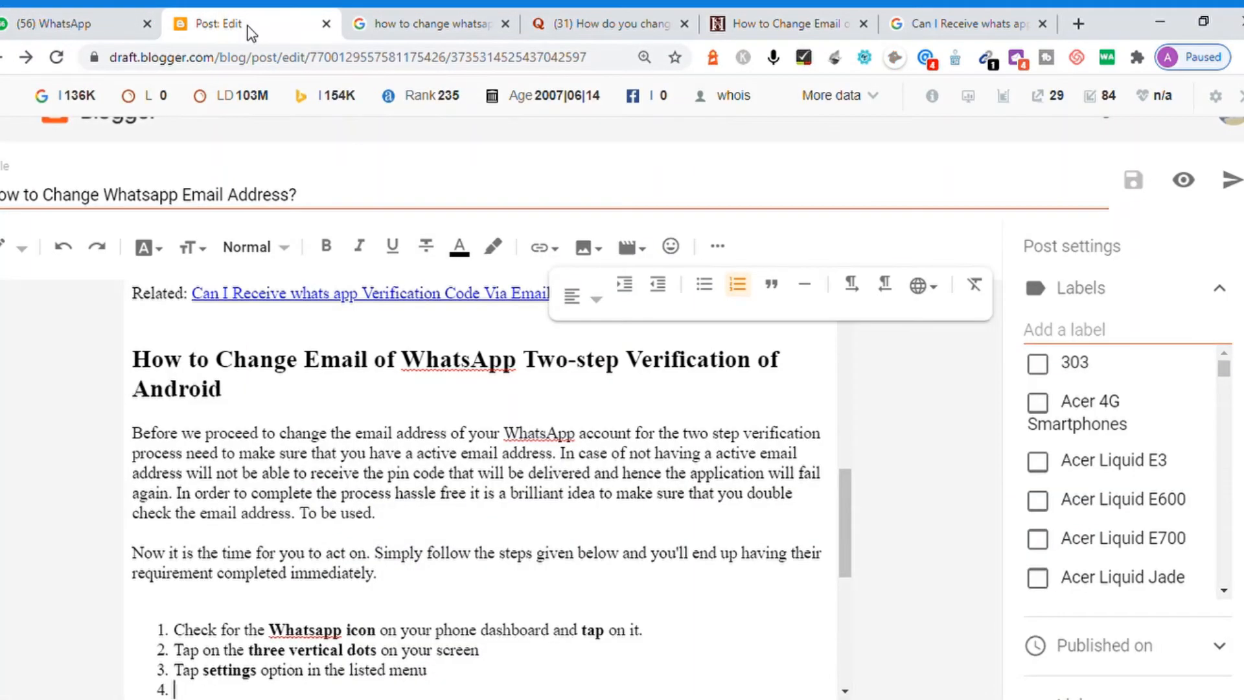
type("Tap on the ")
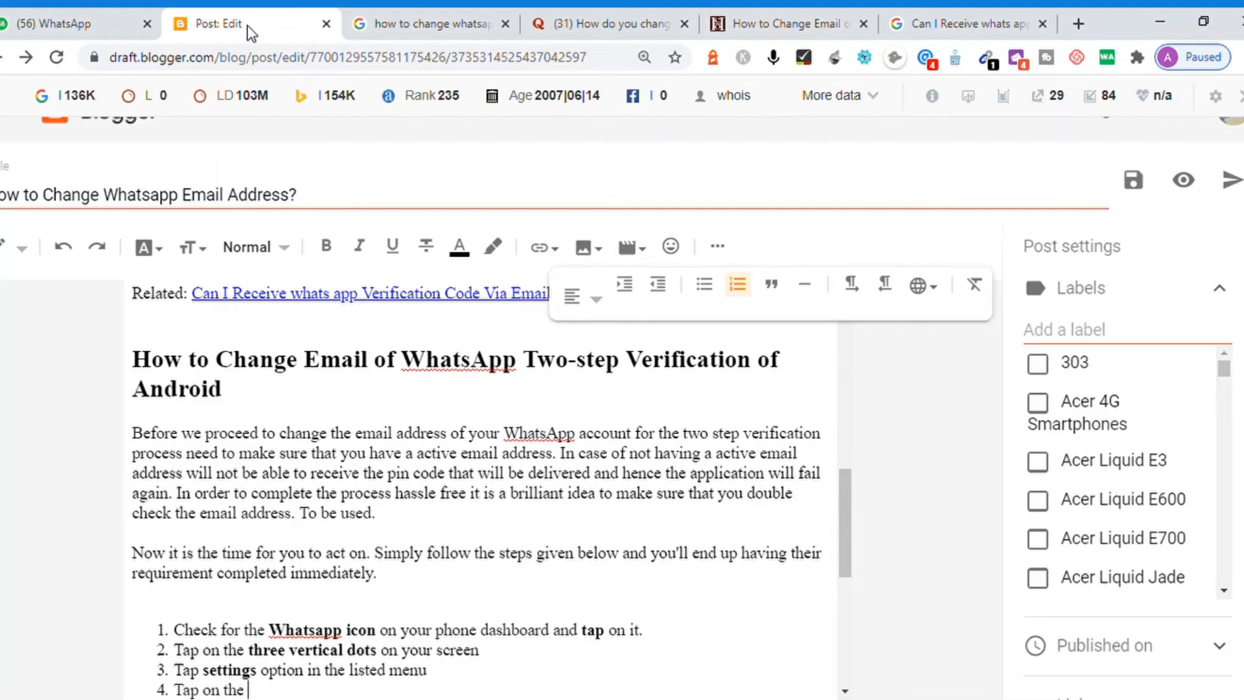
type("Account")
type("option")
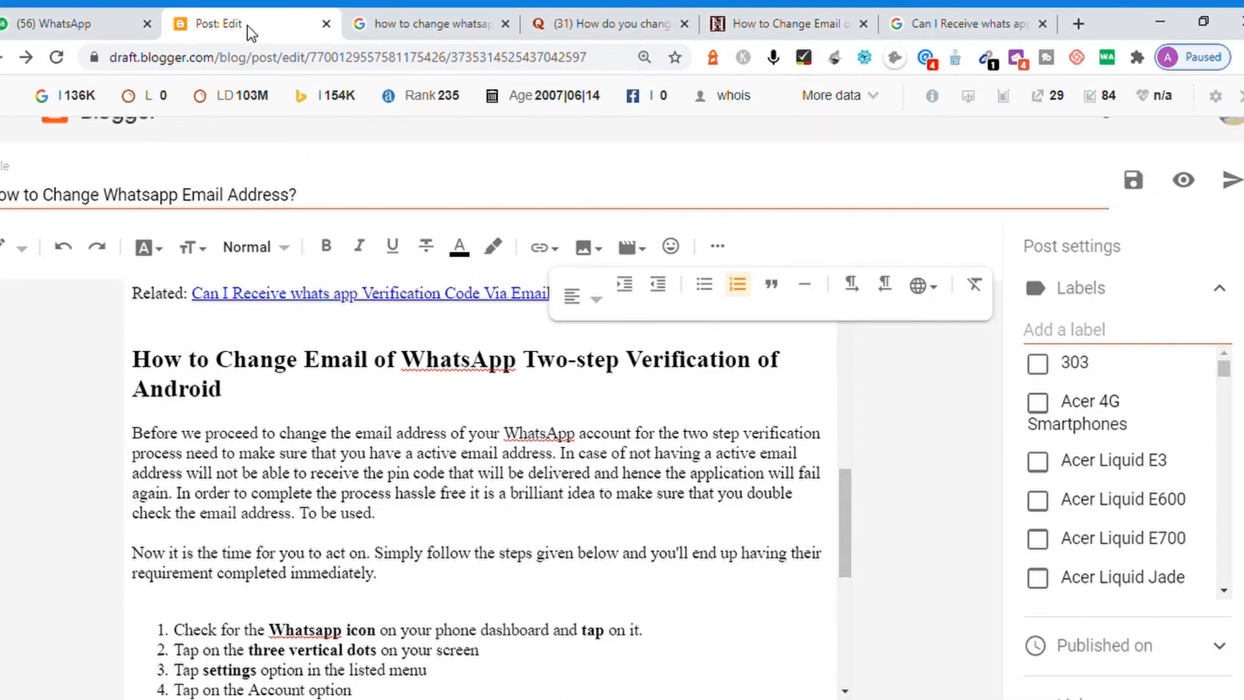
type(" under settings")
key("BackSpace")
key("BackSpace")
key("BackSpace")
key("BackSpace")
key("BackSpace")
key("BackSpace")
key("BackSpace")
key("BackSpace")
key("BackSpace")
key("BackSpace")
key("BackSpace")
key("BackSpace")
key("BackSpace")
key("BackSpace")
key("BackSpace")
Make the word "Account" in list item 4 bold
key("Left")
key("Left")
key("Left")
key("Left")
key("Left")
key("Left")
key("Left")
key("shift+Left")
key("shift+Left")
key("shift+Left")
key("shift+Left")
key("shift+Left")
key("shift+Left")
key("shift+Left")
key("ctrl+b")
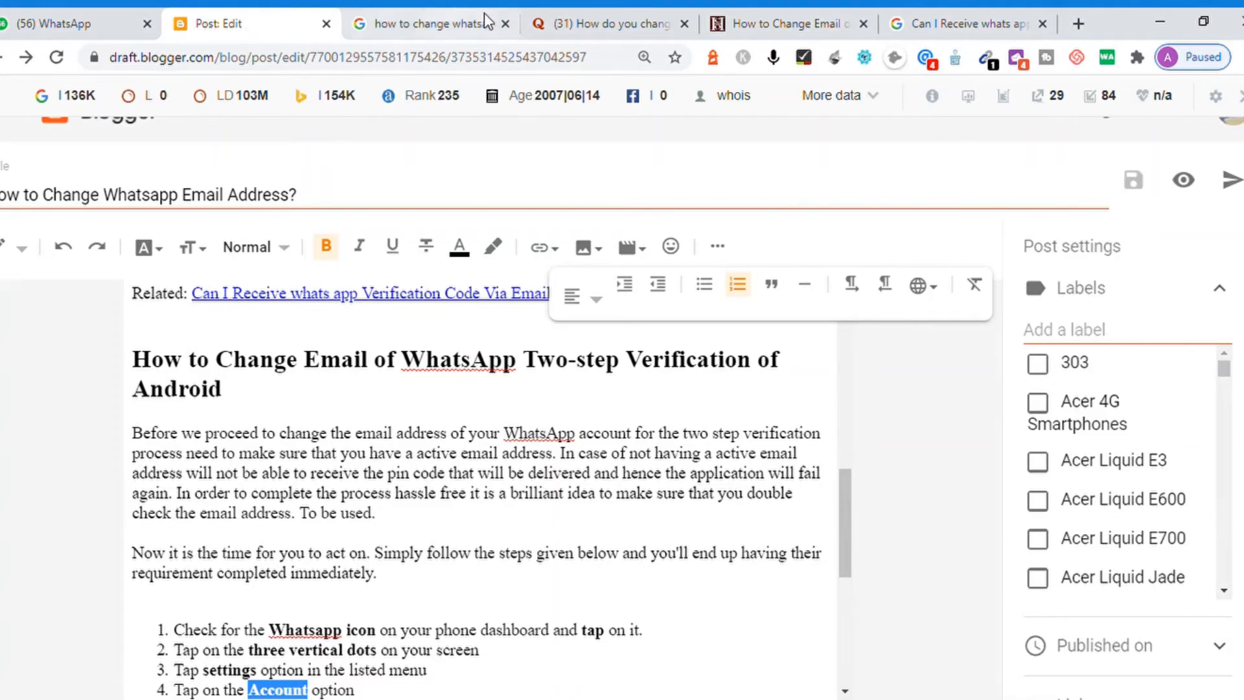
Read the source article's fifth step and add list item 5, "Select the option Two Step Verification", to the draft
left_click(751, 26)
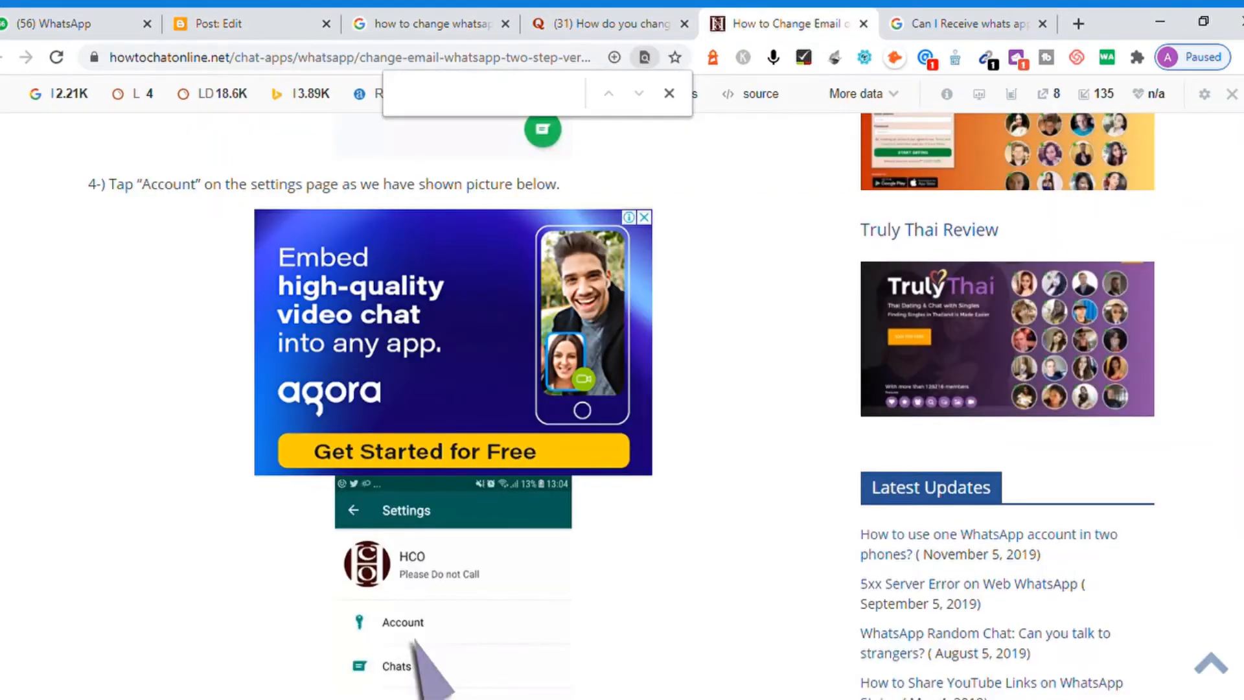
scroll(622, 406, "down", 12)
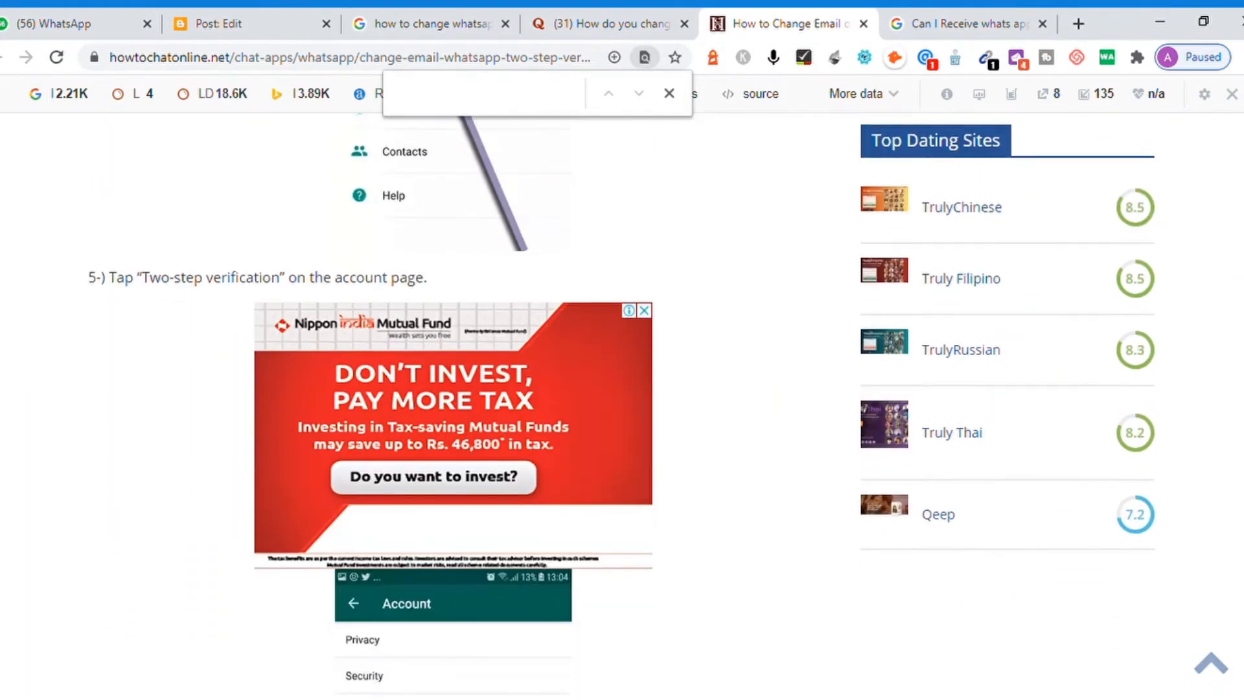
scroll(622, 407, "down", 9)
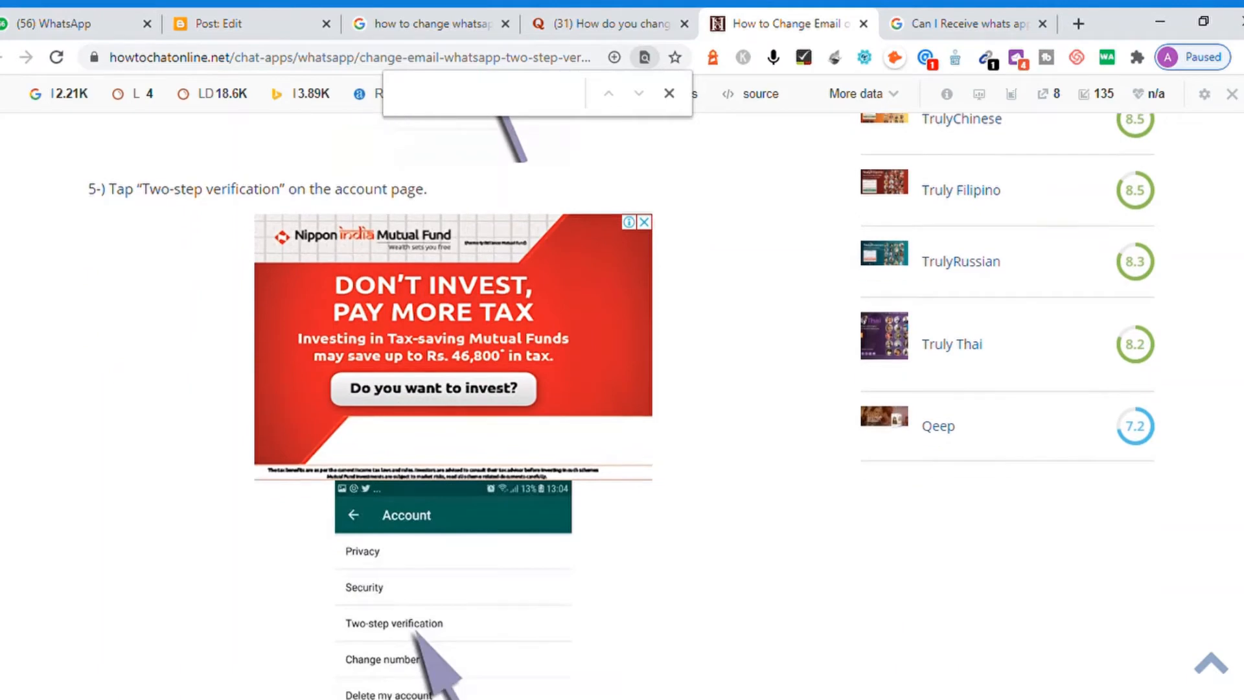
scroll(622, 406, "down", 5)
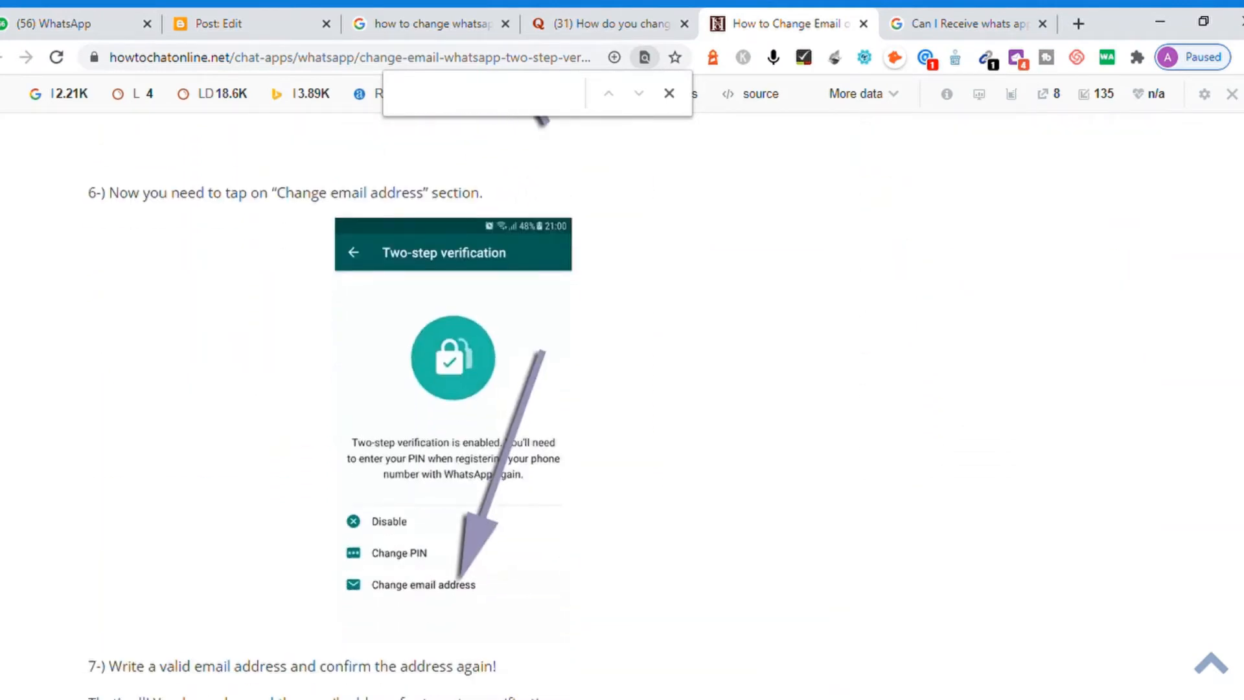
scroll(831, 259, "up", 6)
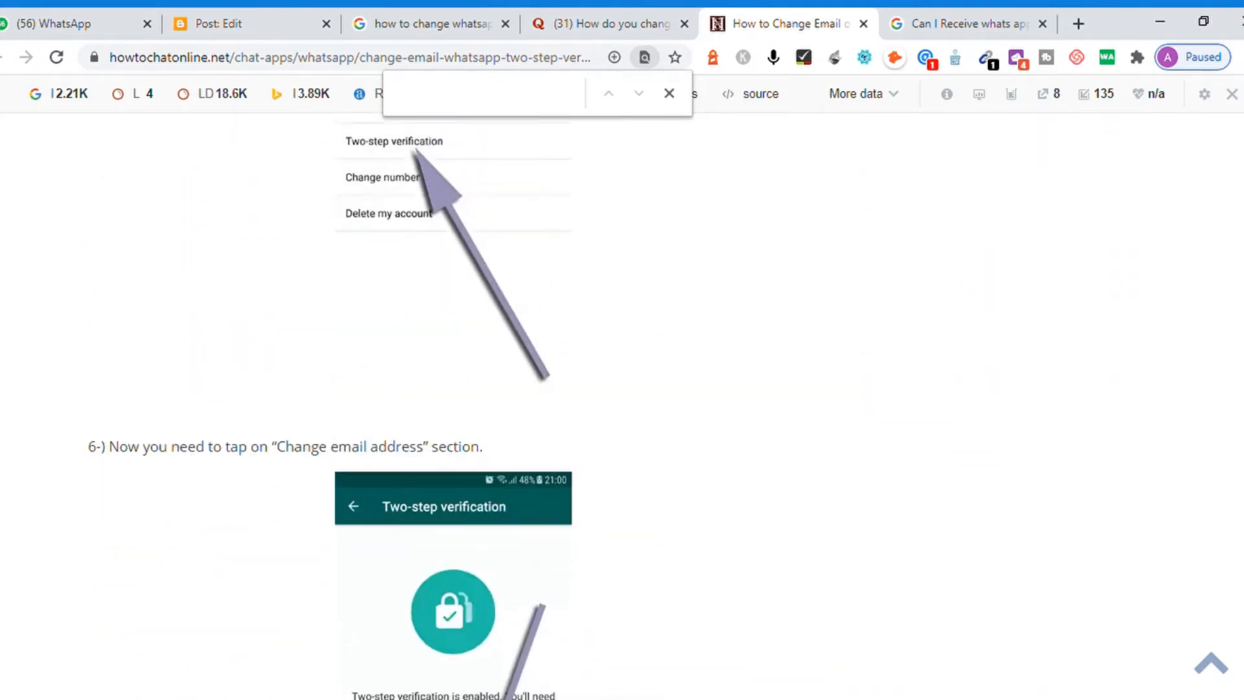
left_click(263, 22)
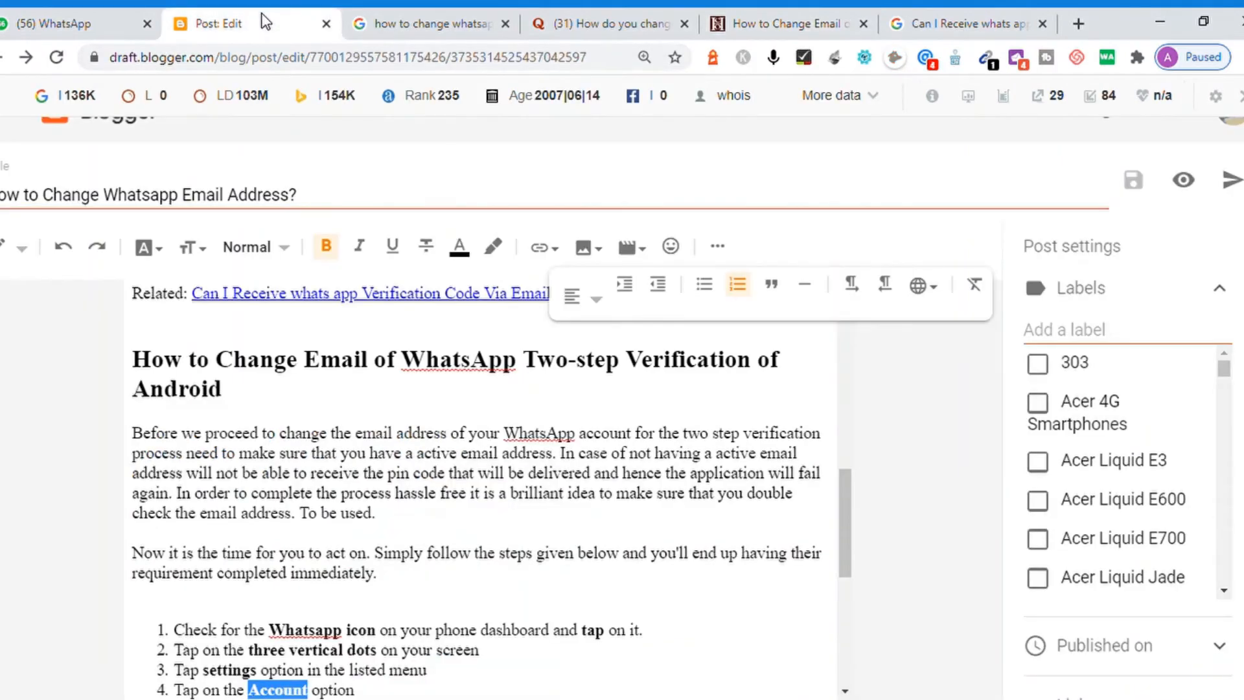
key("End")
key("Return")
type("S")
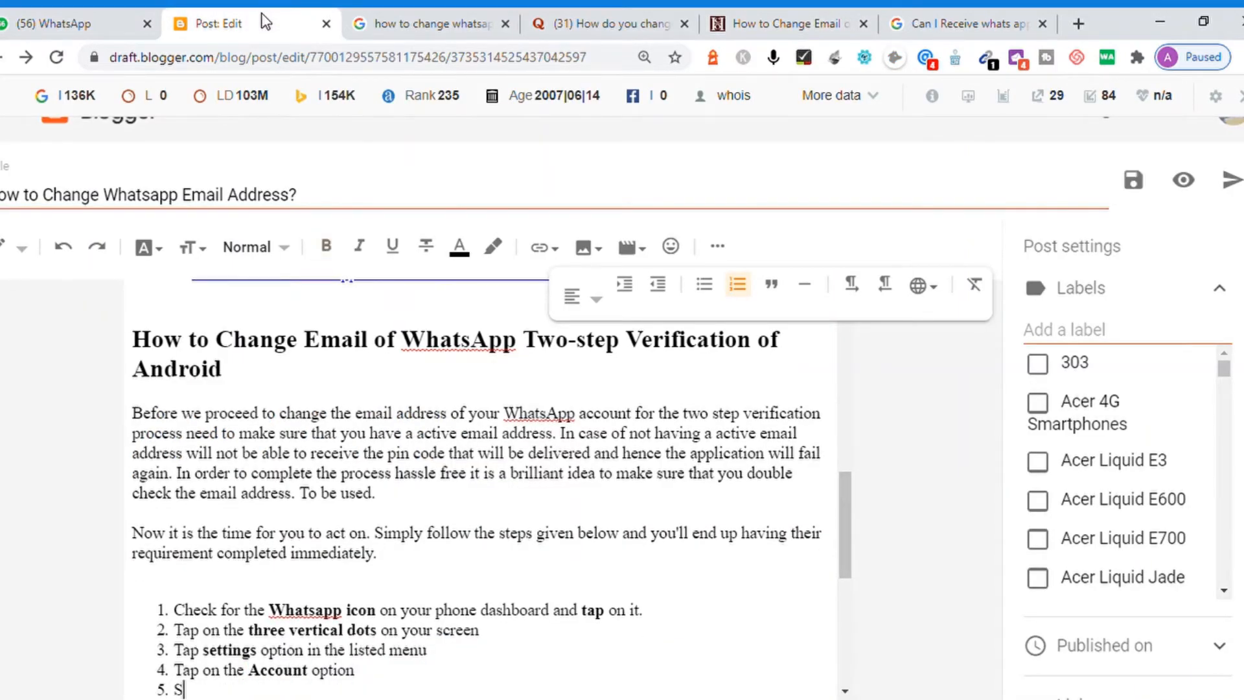
type("elect the option")
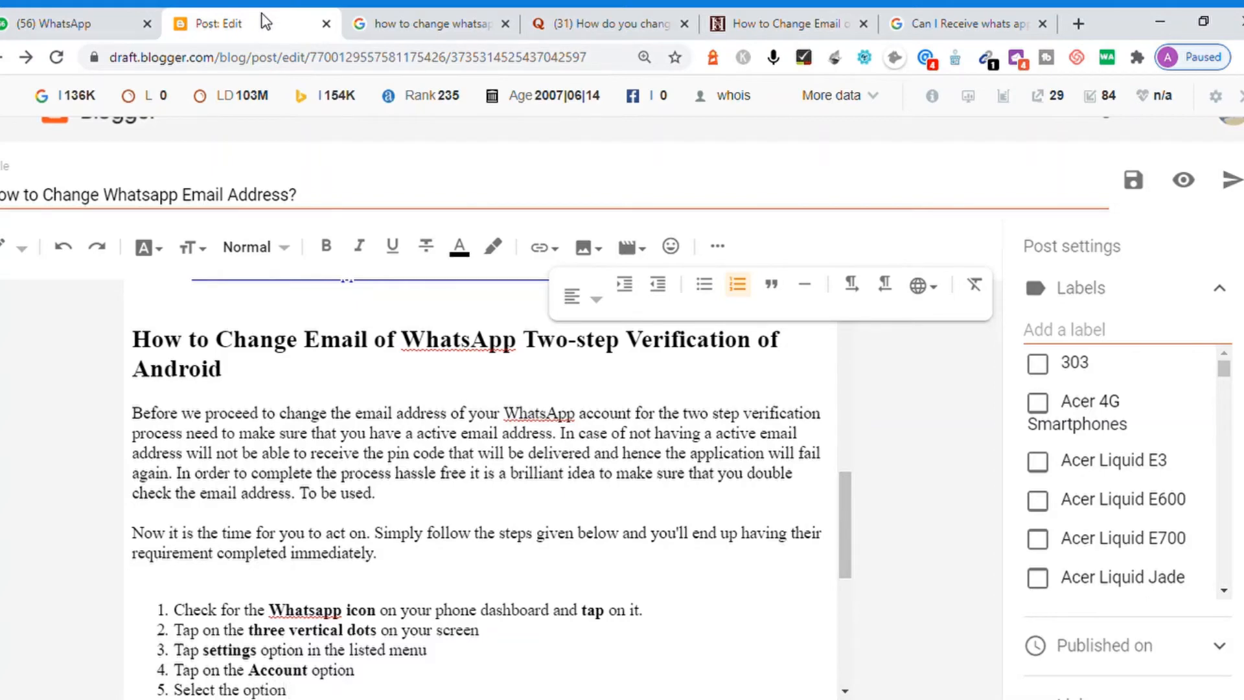
type(" Two Step Ver")
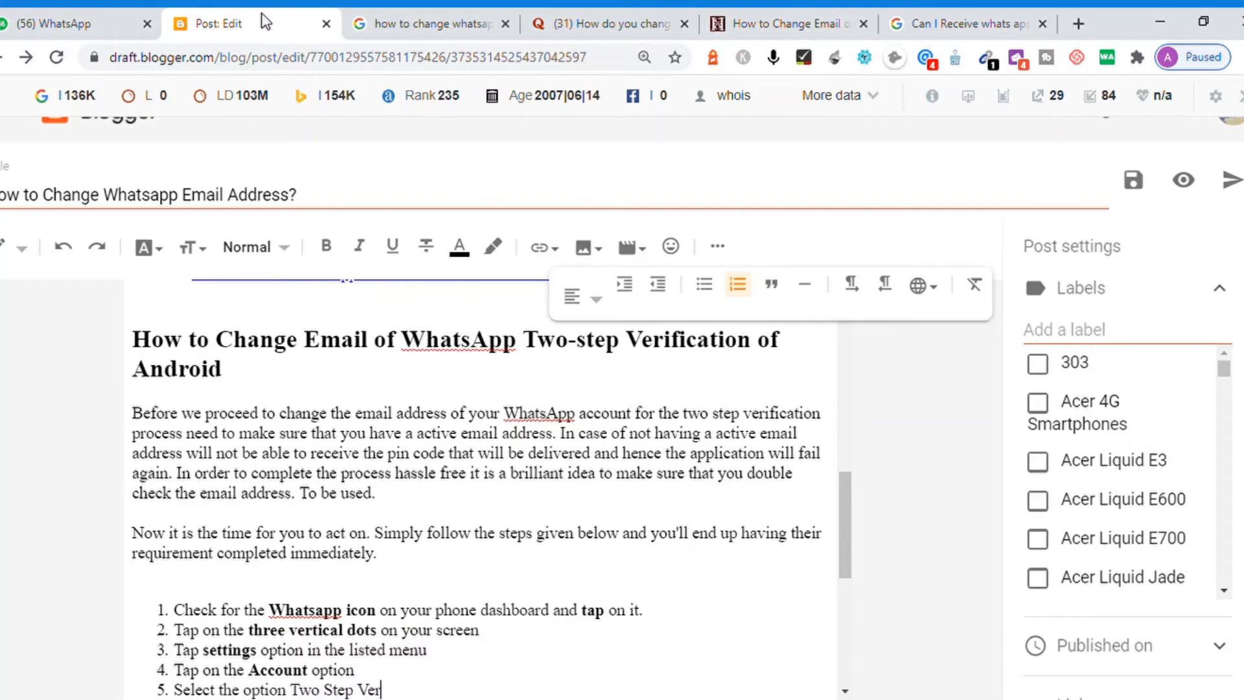
type("ification")
Make the words "Two Step Verification" in list item 5 bold
key("shift+Left")
key("shift+Left")
key("shift+Left")
key("shift+Left")
key("shift+Left")
key("shift+Left")
key("shift+Left")
key("shift+Left")
key("shift+Left")
key("shift+Left")
key("shift+Left")
key("shift+Left")
key("shift+Left")
key("shift+Left")
key("shift+Left")
key("shift+Left")
key("shift+Left")
key("shift+Left")
key("shift+Left")
key("shift+Left")
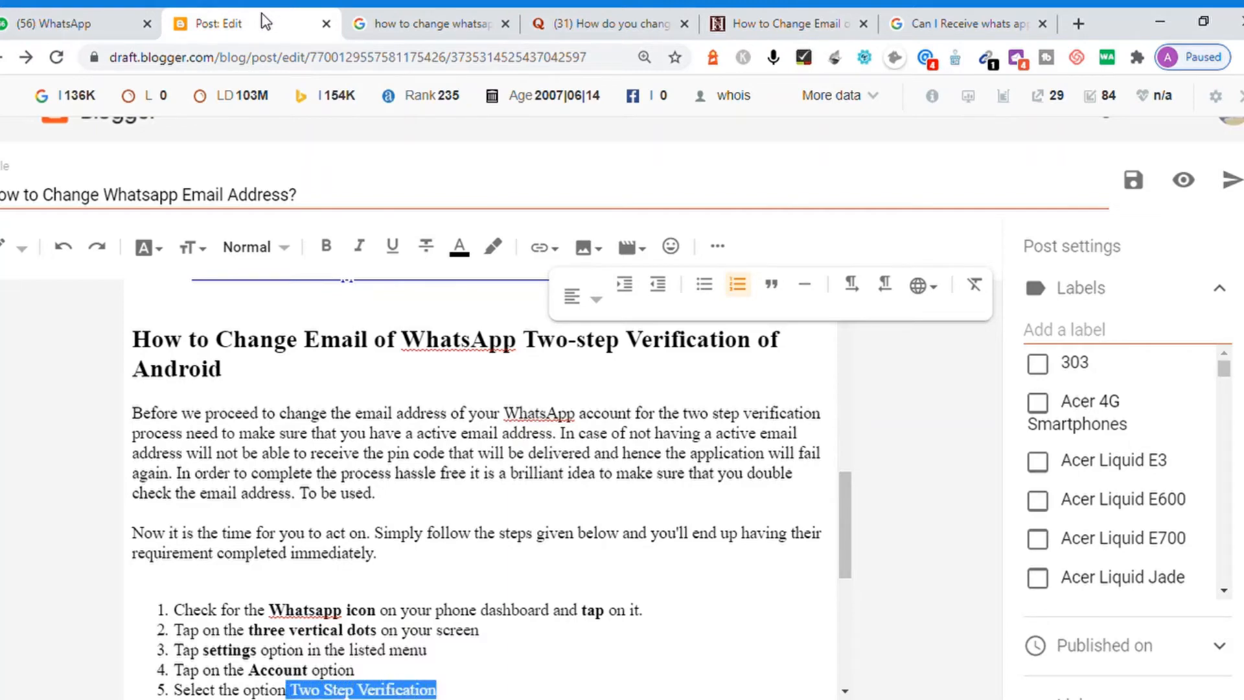
key("shift+Left")
key("shift+Left")
key("shift+Left")
key("shift+Right")
key("shift+Right")
key("shift+Right")
key("shift+Right")
key("ctrl+b")
key("Right")
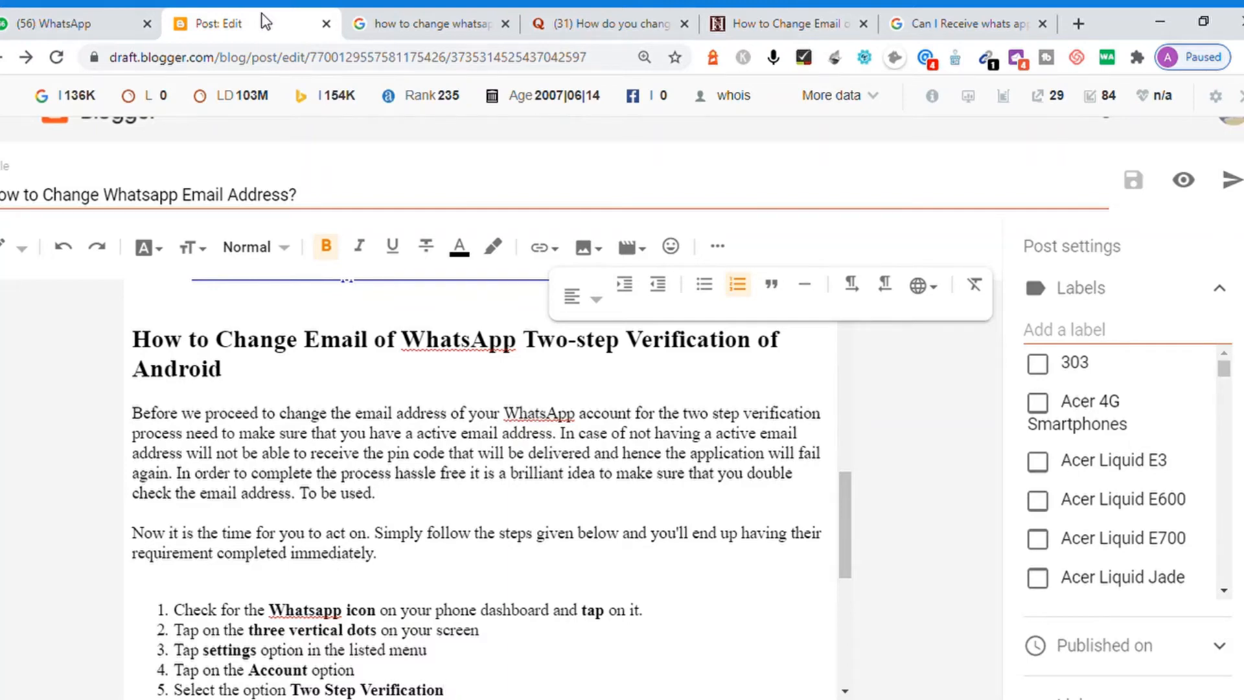
Read the source article's sixth and seventh steps on changing the email address, and return to the draft
scroll(1211, 350, "down", 2)
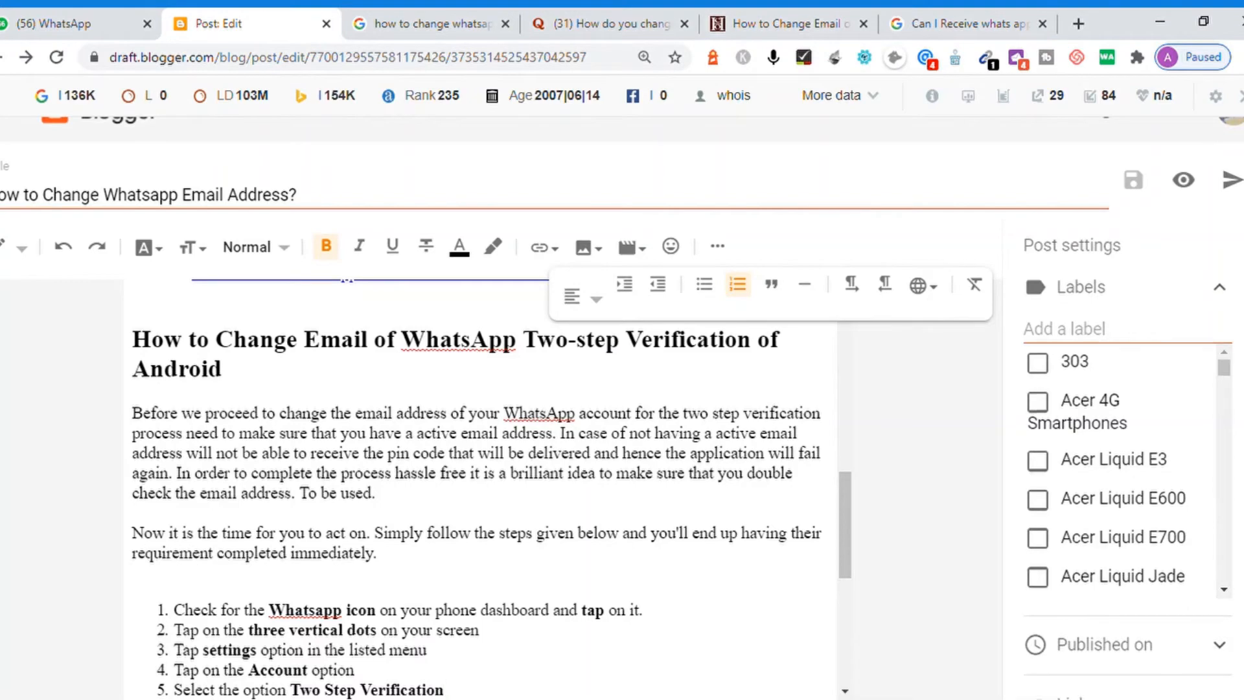
left_click(797, 19)
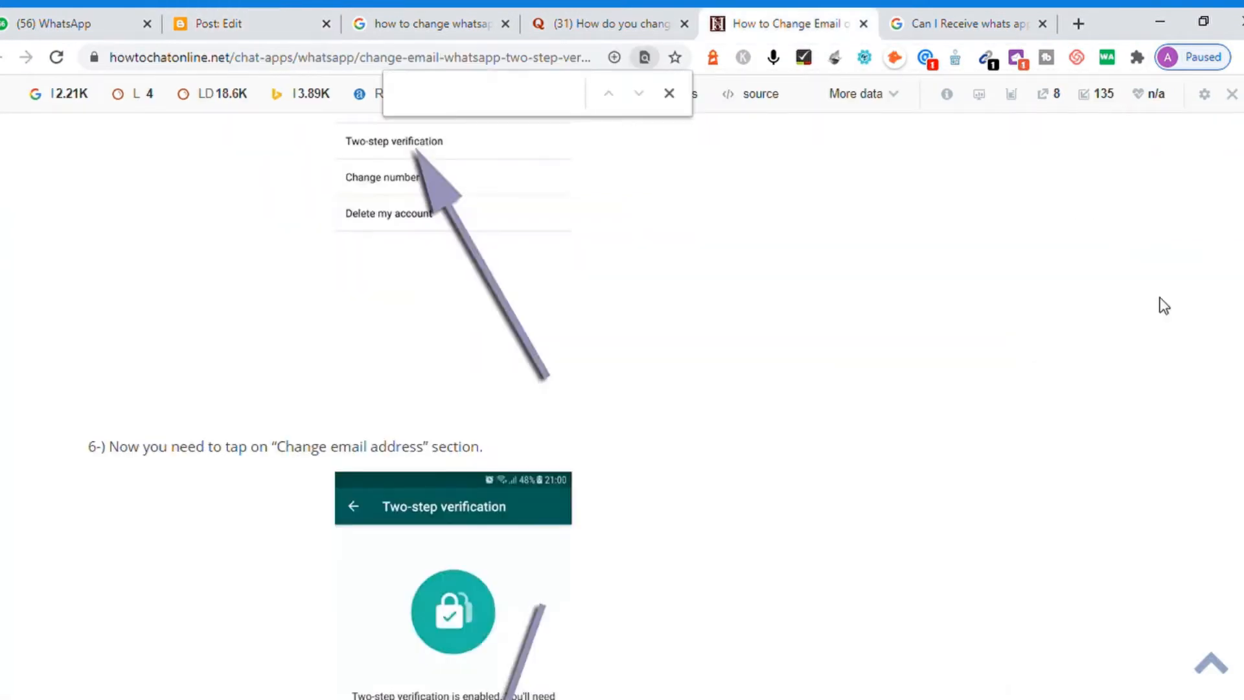
scroll(622, 402, "up", 1)
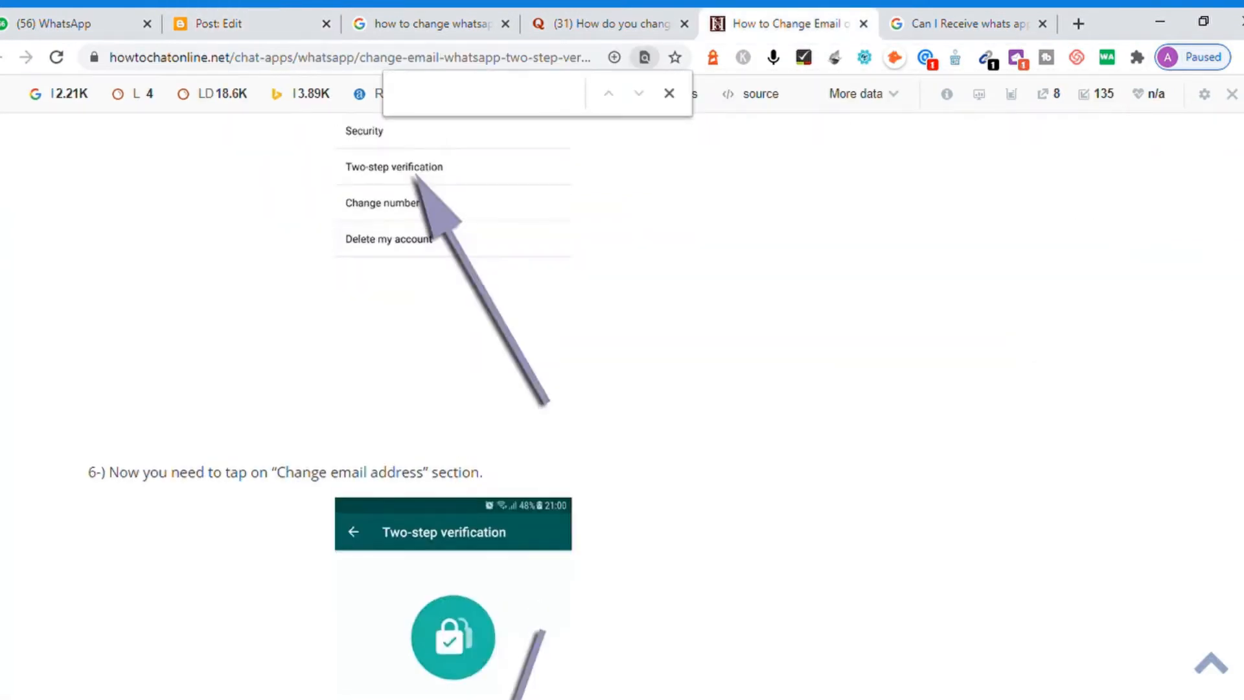
scroll(622, 402, "down", 4)
scroll(622, 402, "down", 3)
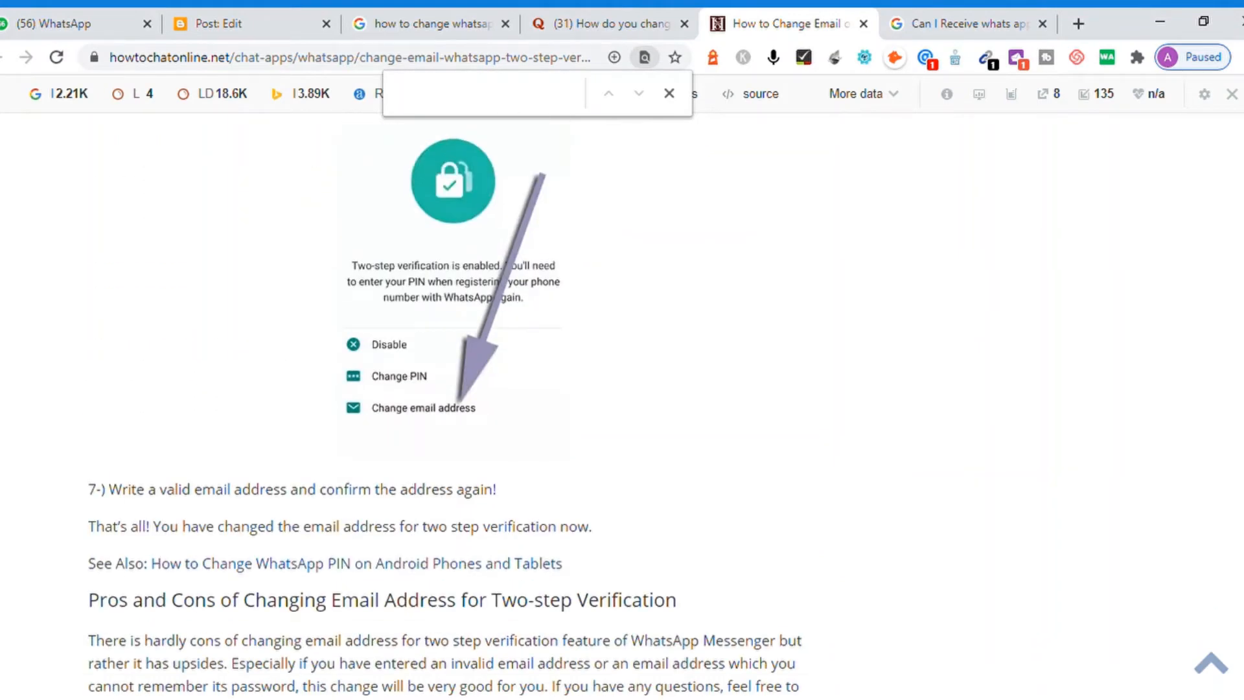
scroll(622, 401, "down", 5)
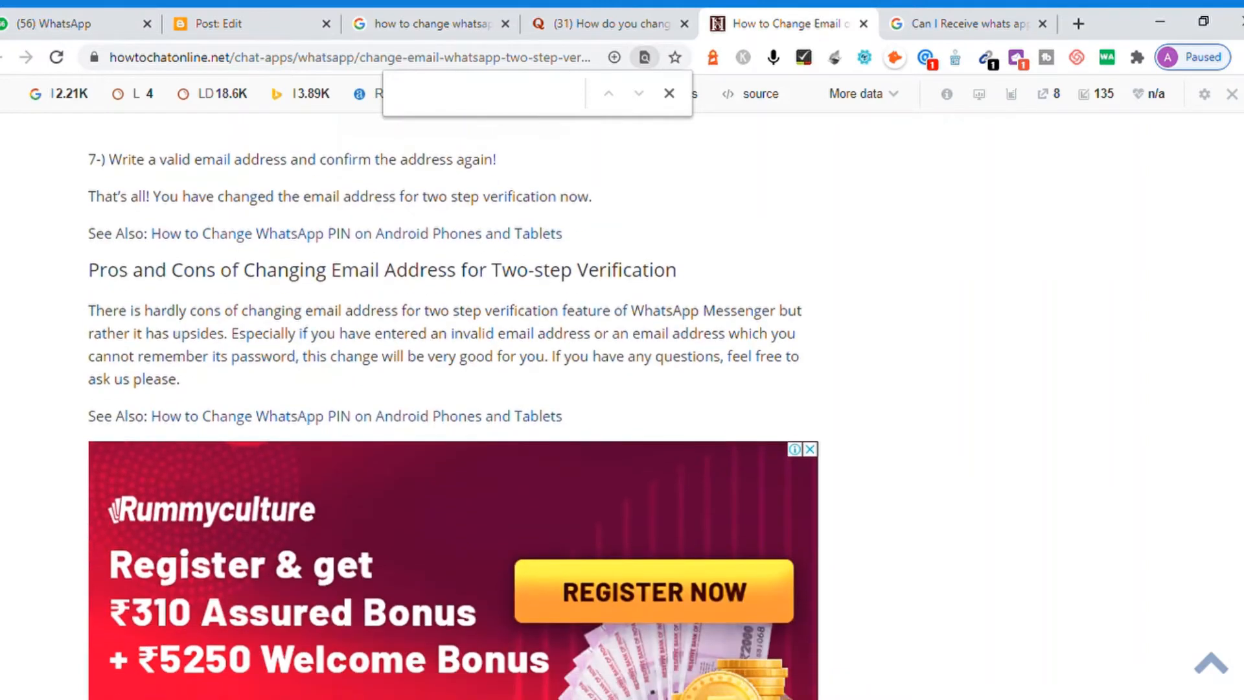
scroll(622, 402, "up", 3)
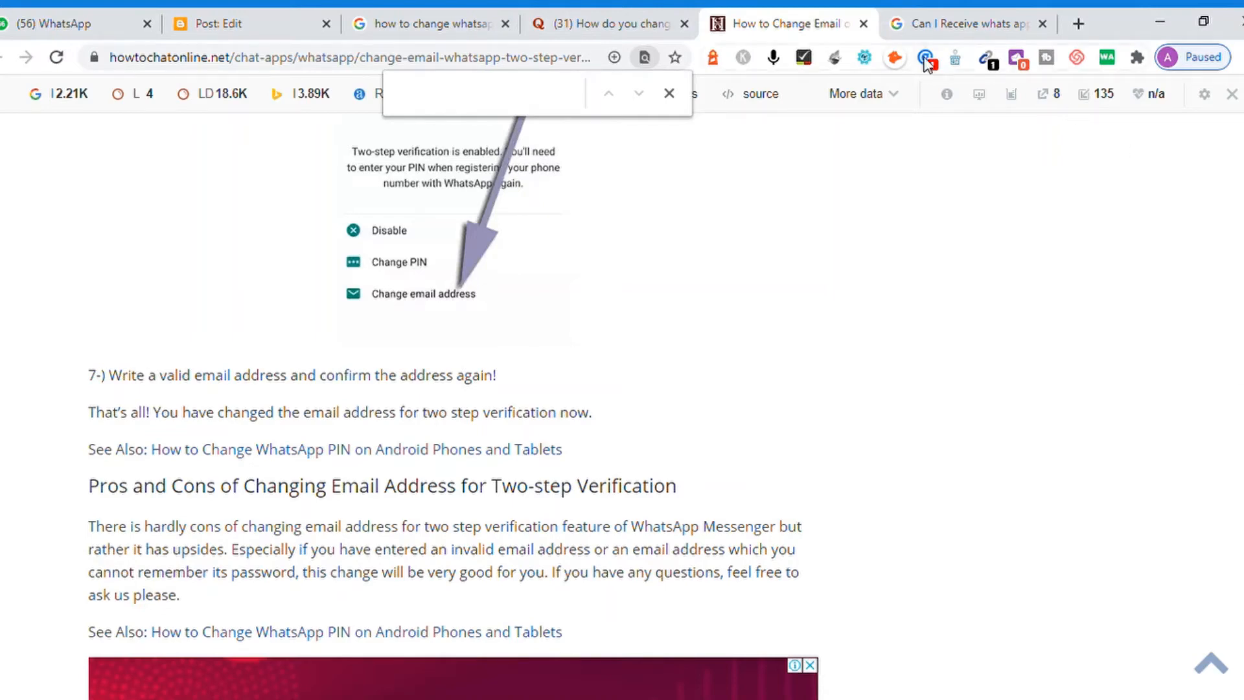
left_click(267, 26)
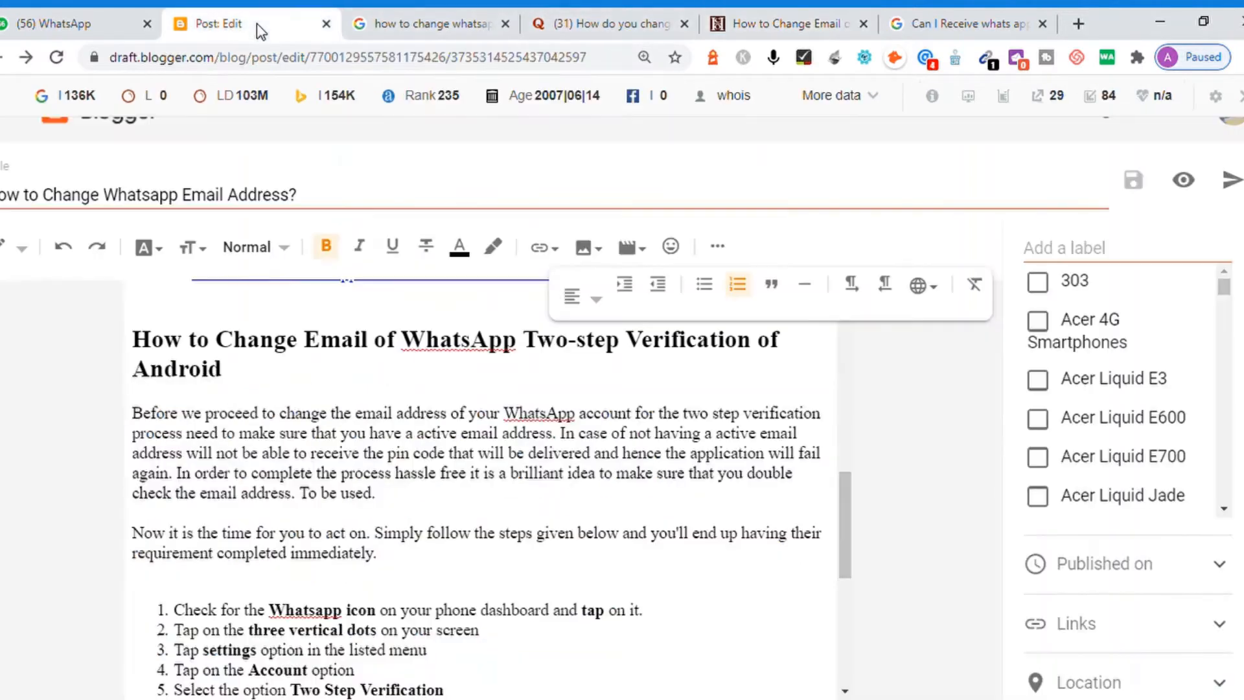
Start list item 6 in the draft with the non-bold text "If you get the option to enter the PIN"
key("Return")
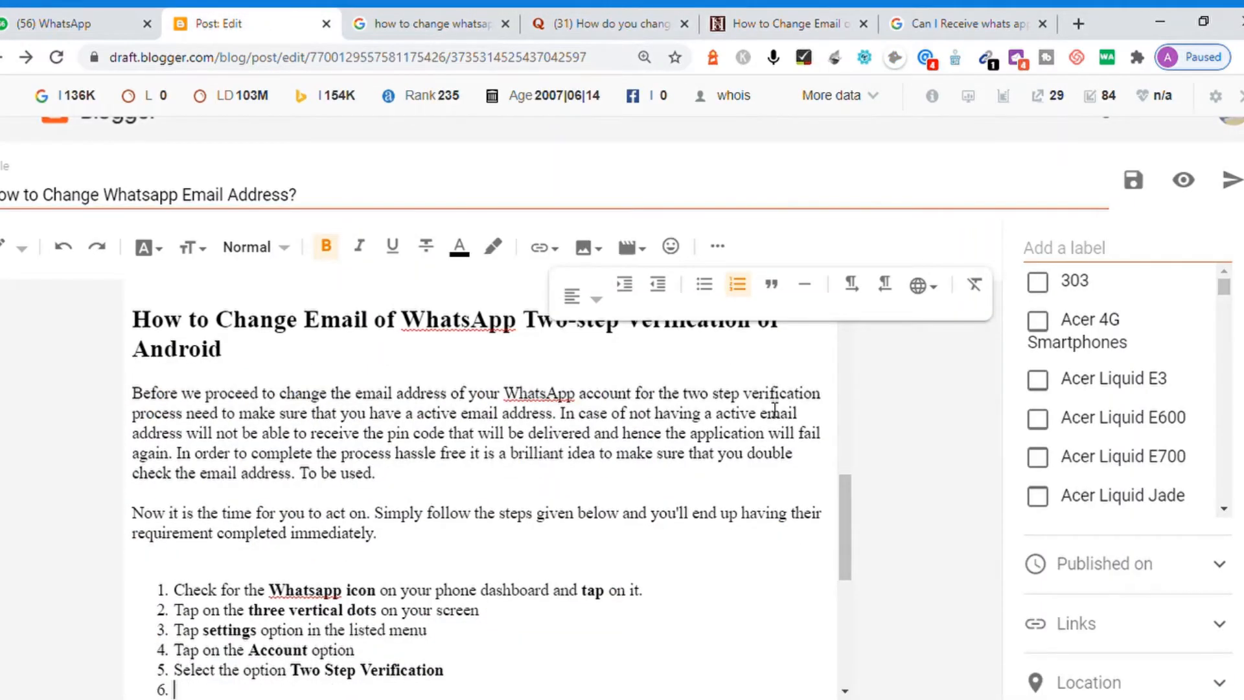
type("IF you")
key("BackSpace")
key("BackSpace")
key("BackSpace")
key("BackSpace")
key("BackSpace")
key("BackSpace")
type("f")
key("shift+Home")
key("ctrl+b")
key("End")
type("you get the ")
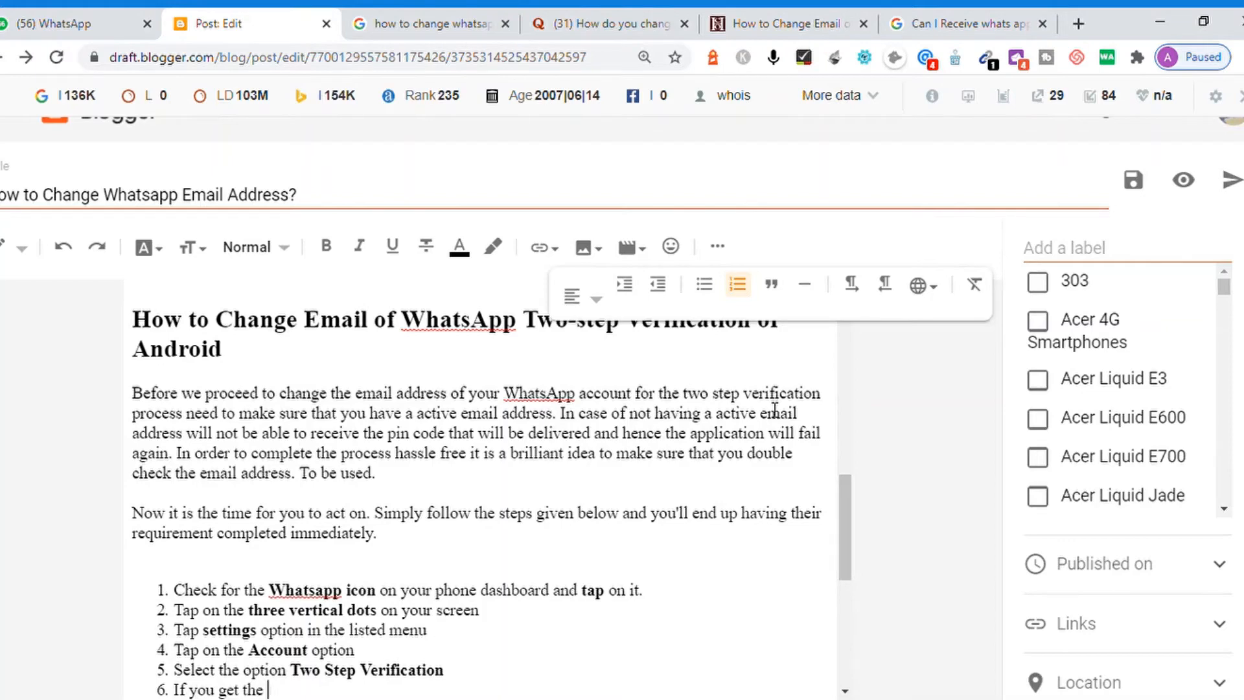
type("option to enter the PIN")
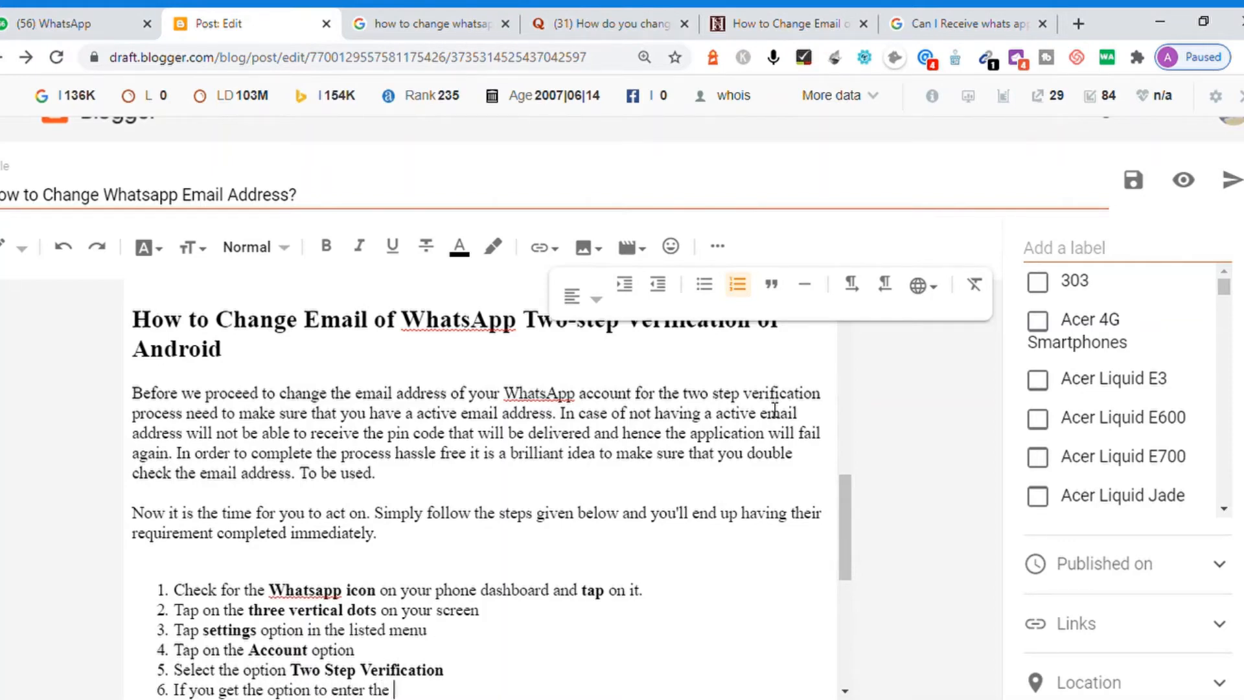
Make the word "PIN" in list item 6 bold
key("shift+Left")
key("shift+Left")
key("shift+Left")
key("ctrl+b")
key("Right")
Complete list item 6 with ", it may be you have a business account.", keeping the words after the comma non-bold
type(", it")
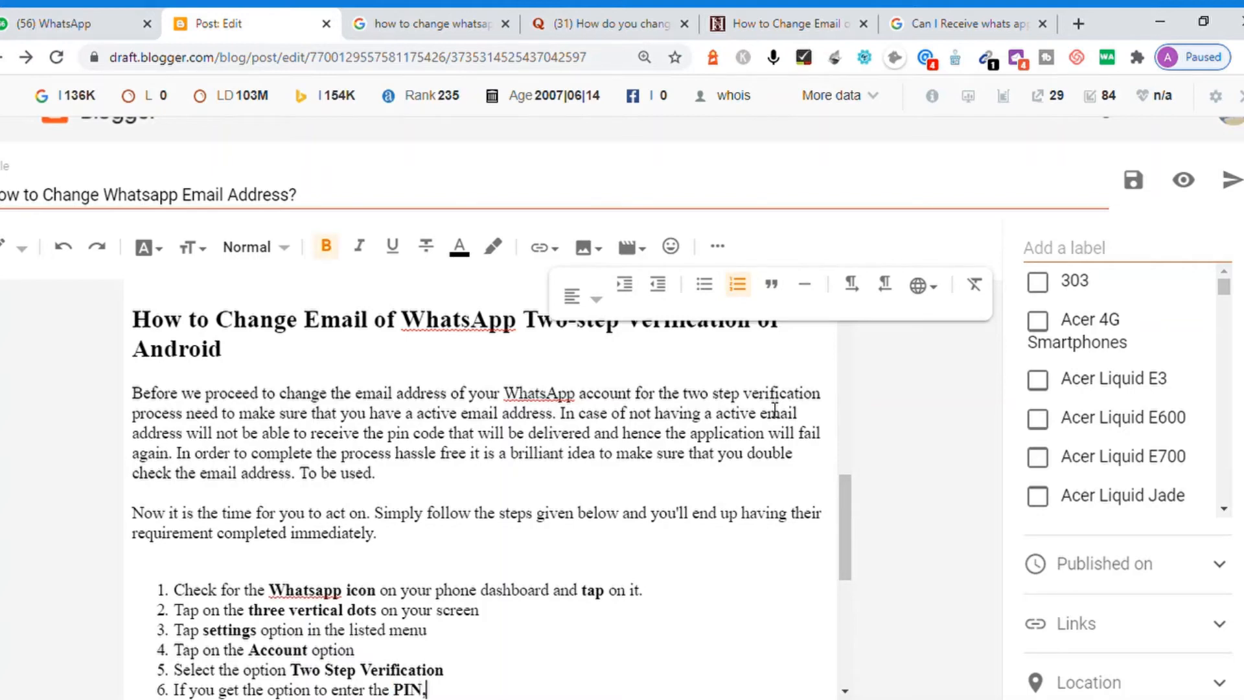
key("shift+Left")
key("shift+Left")
key("shift+Left")
key("ctrl+b")
key("Right")
type("may be ")
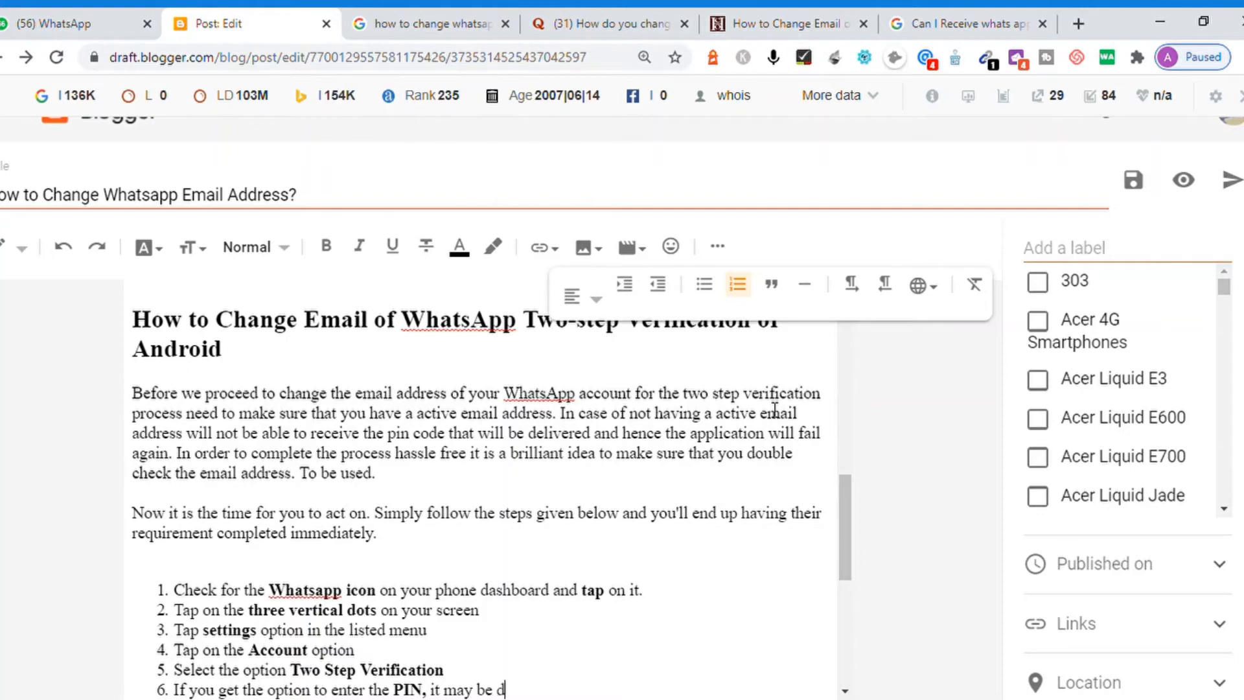
type("you have a busin")
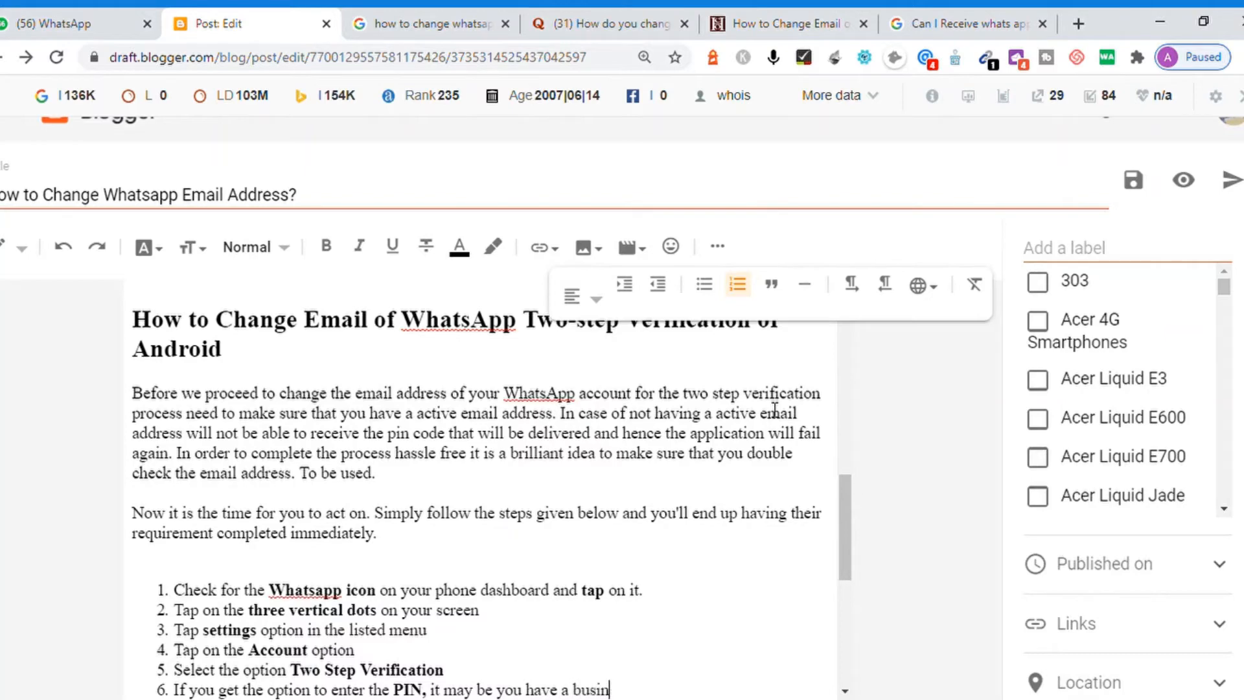
key("BackSpace")
key("BackSpace")
type("siness account.")
Add list item 7, "Continue to enter the PIN and Confirm the PIN", to the draft
key("Return")
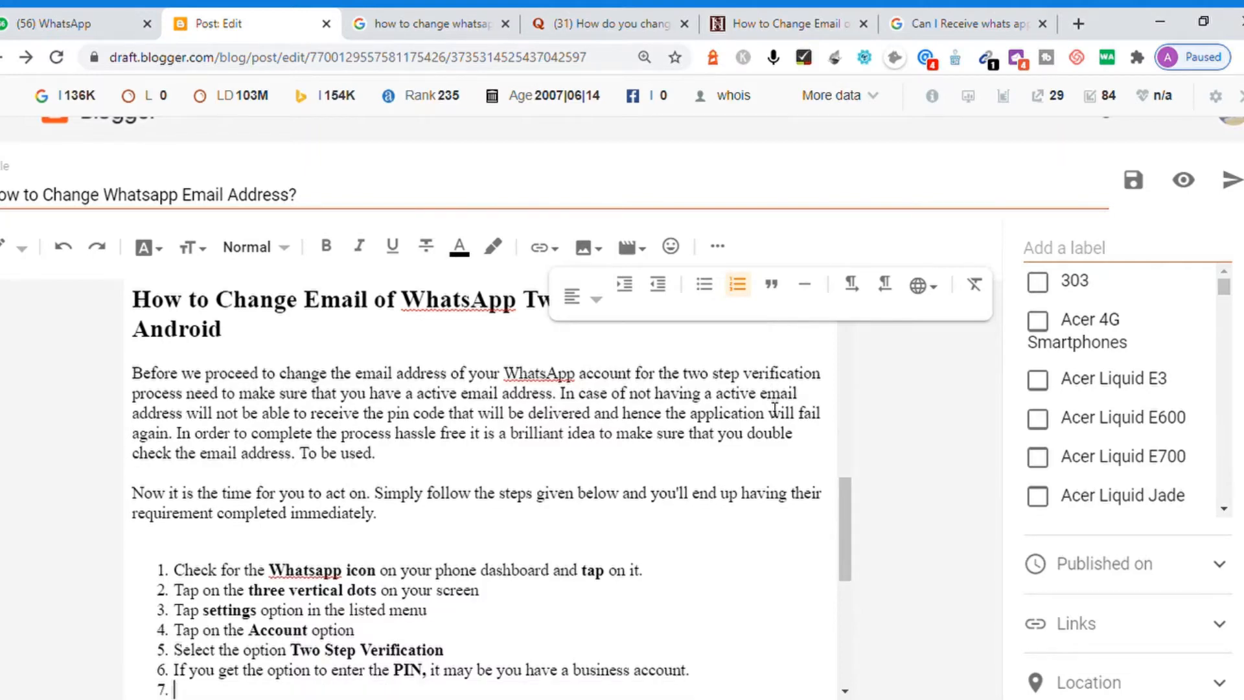
type("Continue to enter th")
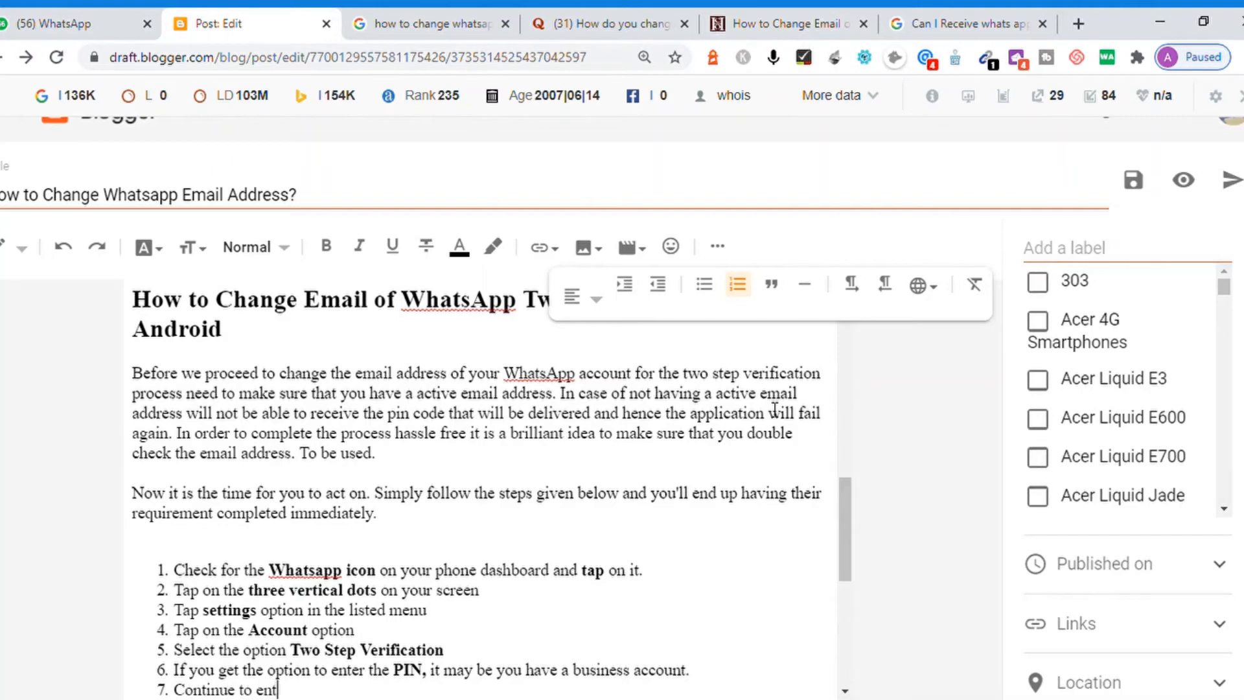
type("PIN and Confirm the ")
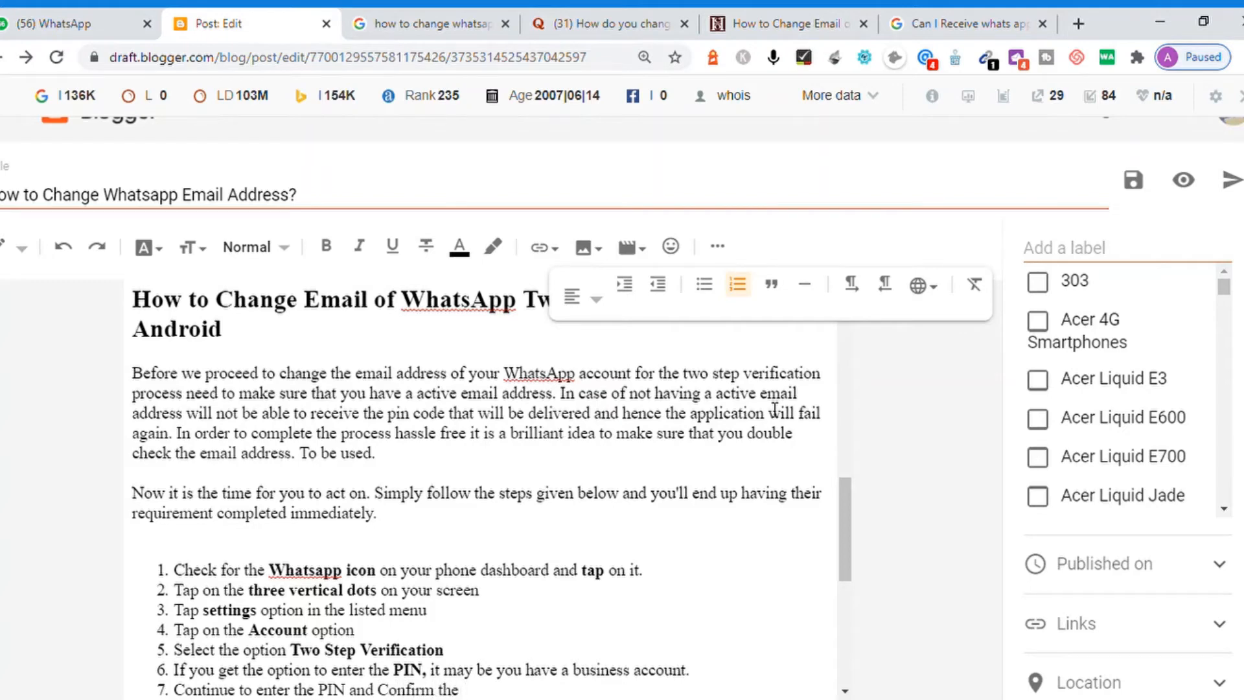
type("PIN")
Make the words "Confirm the PIN" in list item 7 bold
key("shift+Left")
key("shift+Left")
key("shift+Left")
key("shift+Left")
key("shift+Left")
key("shift+Left")
key("shift+Left")
key("shift+Left")
key("shift+Left")
key("shift+Left")
key("shift+Left")
key("shift+Left")
key("shift+Left")
key("shift+Left")
key("shift+Left")
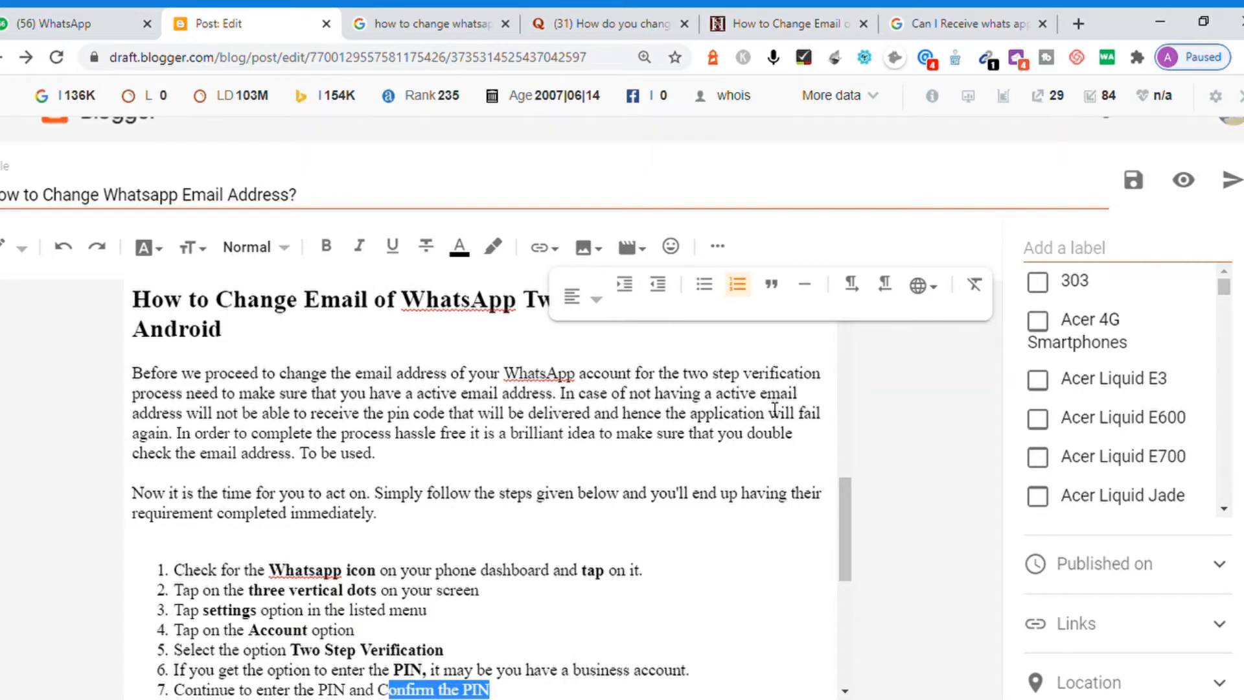
key("ctrl+b")
Make the words "enter the PIN" in list item 7 bold
key("Left")
key("Left")
key("Left")
key("Left")
key("Left")
key("Left")
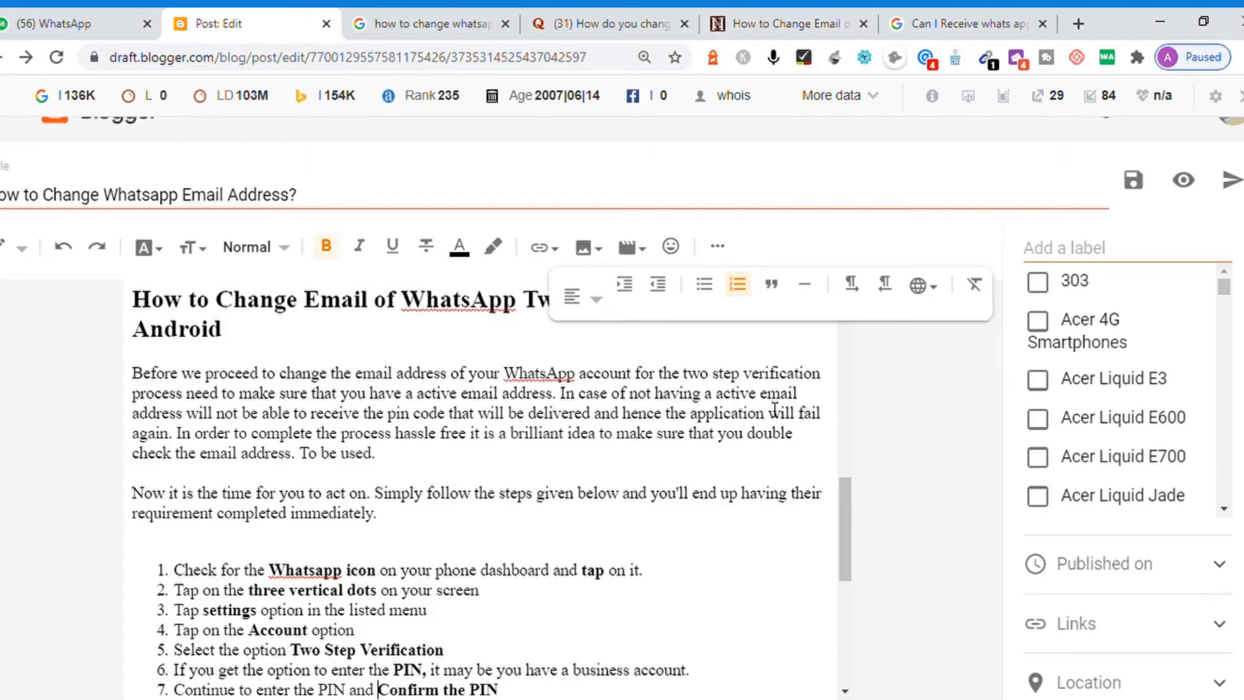
key("shift+Left")
key("shift+Left")
key("shift+Left")
key("shift+Left")
key("shift+Left")
key("shift+Left")
key("shift+Left")
key("shift+Left")
key("shift+Left")
key("shift+Left")
key("shift+Left")
key("shift+Left")
key("shift+Left")
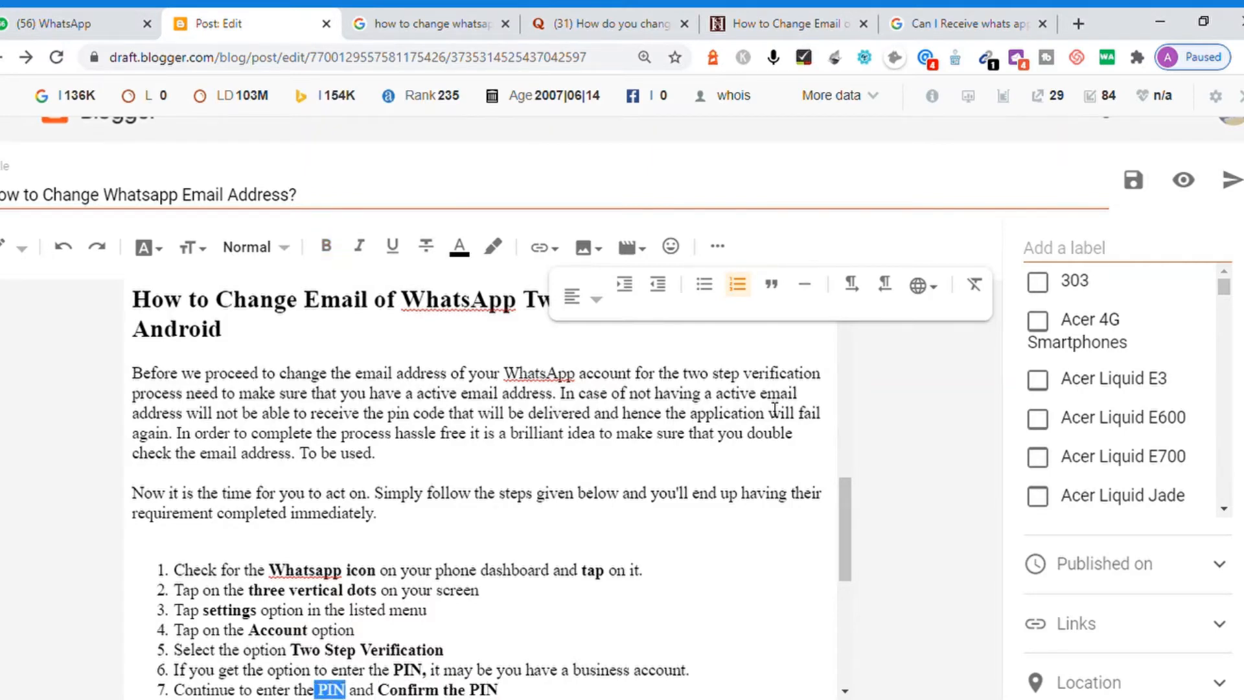
key("ctrl+b")
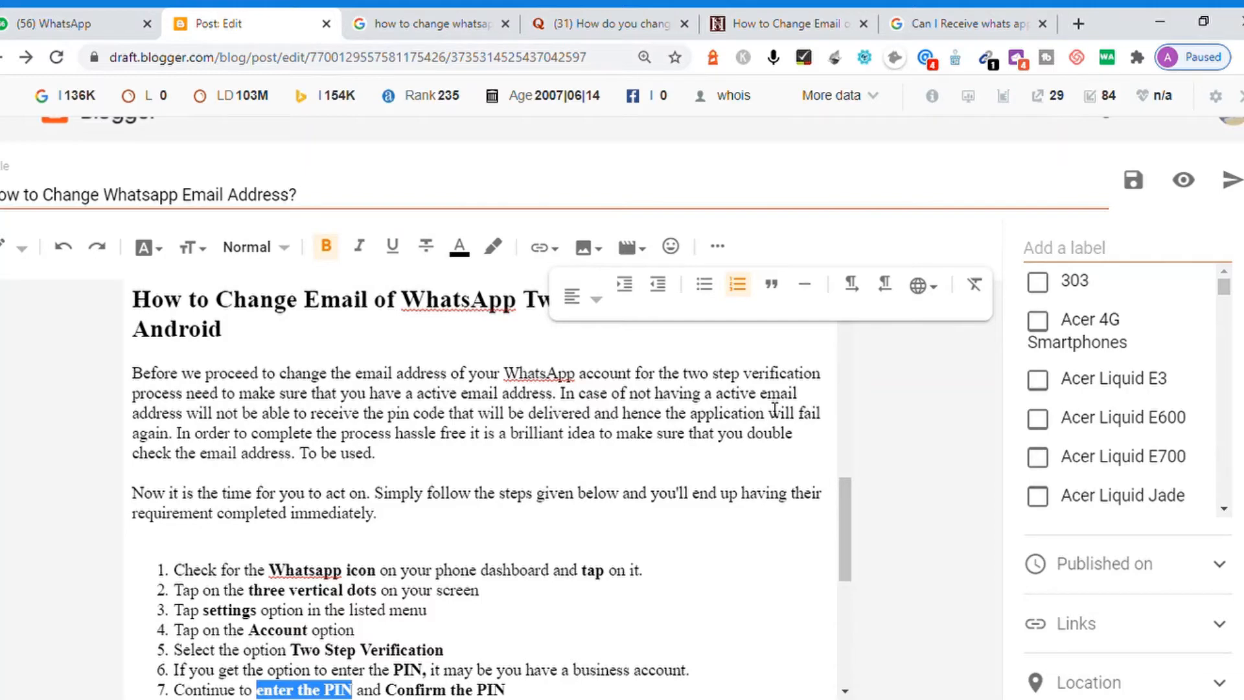
key("End")
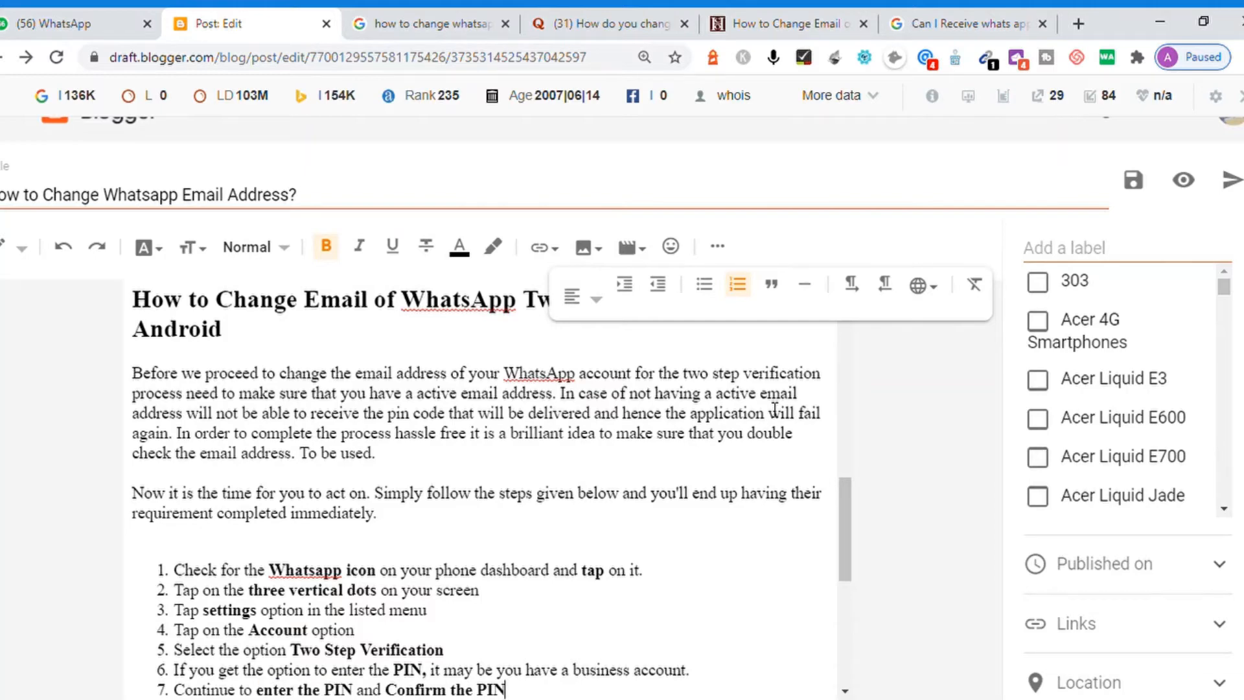
Add list item 8, "Now You will be required to fill email address", to the draft
key("Return")
type("Now ")
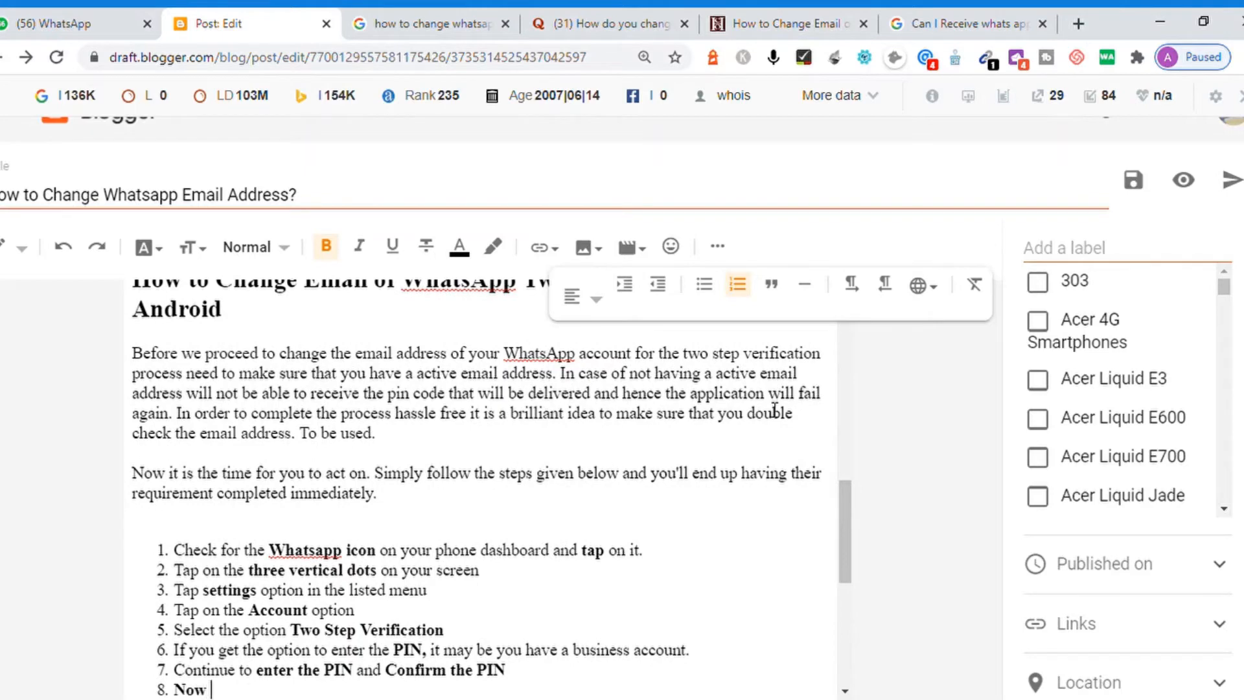
type("Your")
key("BackSpace")
key("BackSpace")
type("wu")
key("BackSpace")
key("BackSpace")
type("will be")
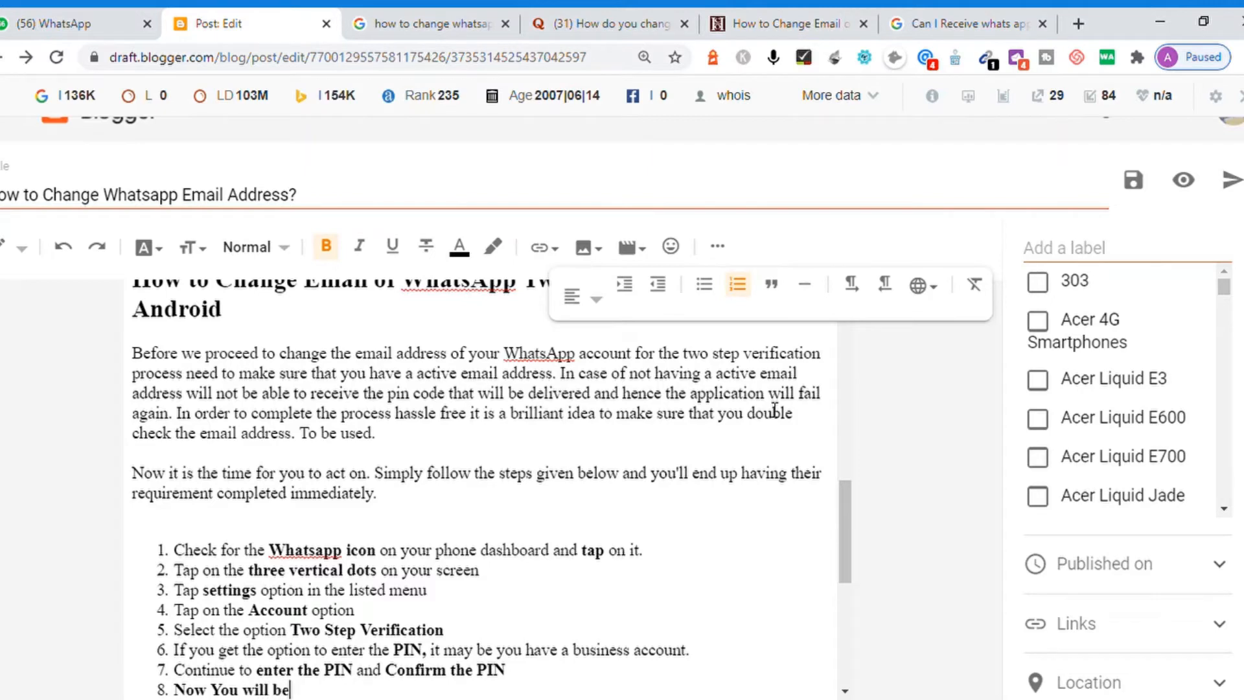
type(" required t")
type("o ")
type("fill e")
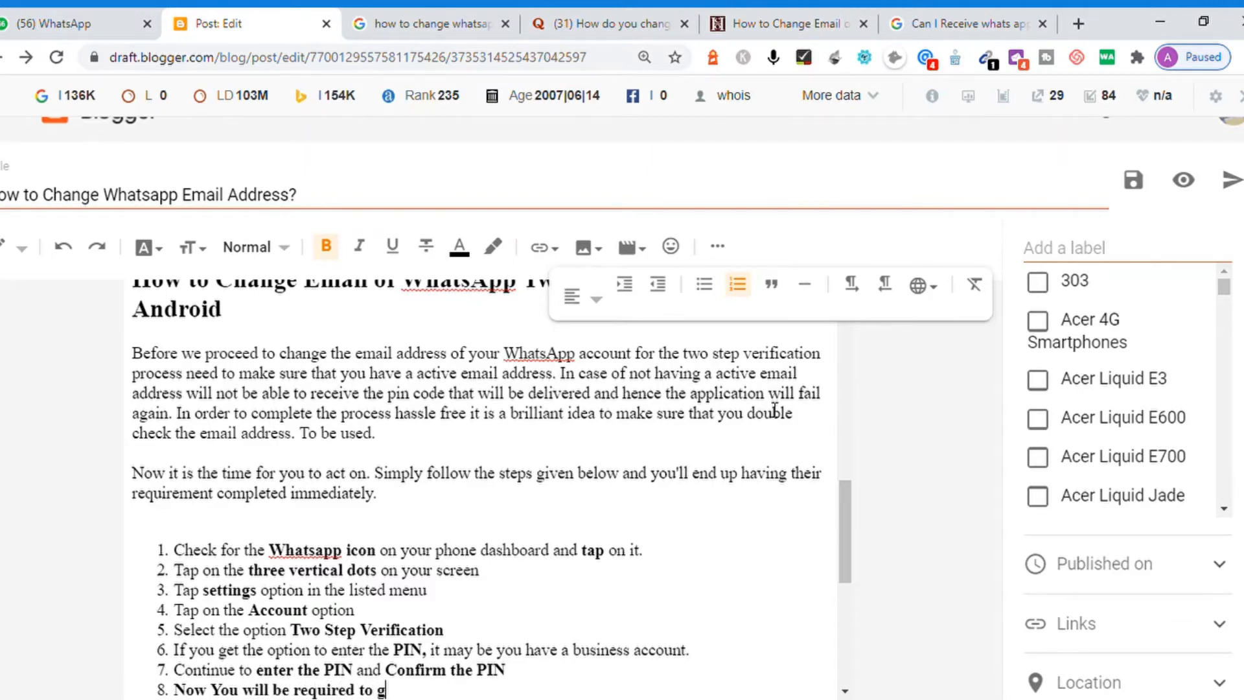
type("mail address")
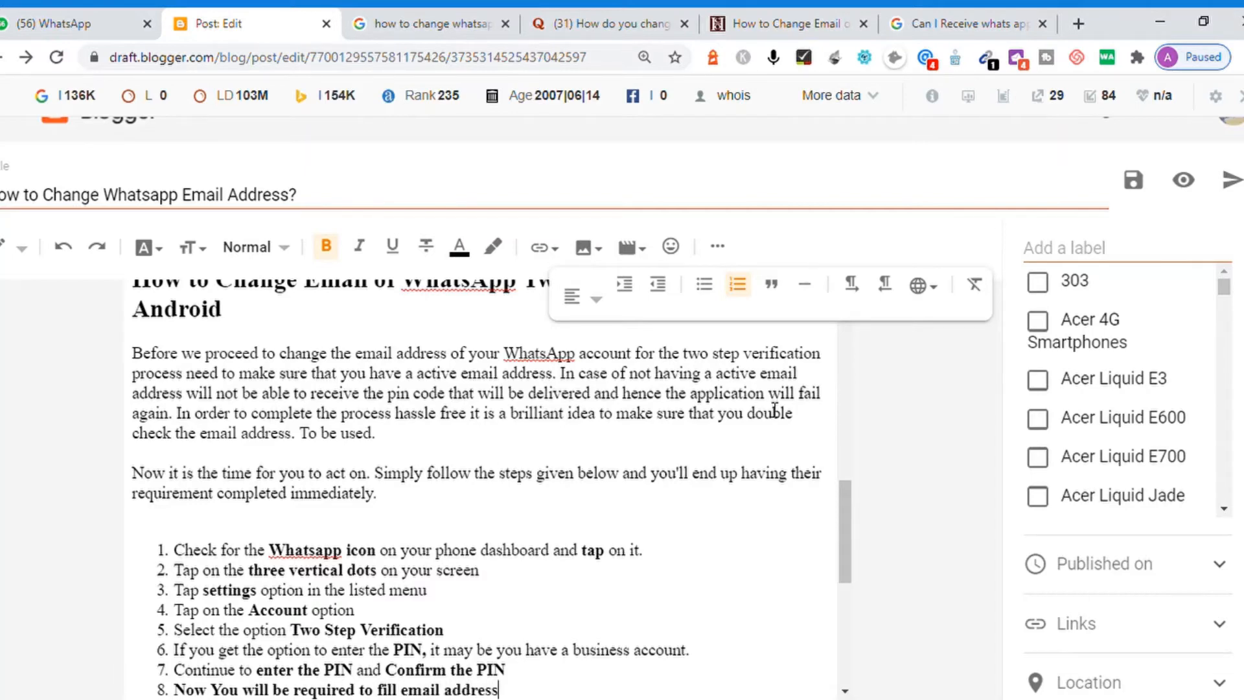
Remove the bold formatting from list item 8 and extend it with ". Just enter the valid email address"
key("shift+Home")
key("ctrl+b")
key("End")
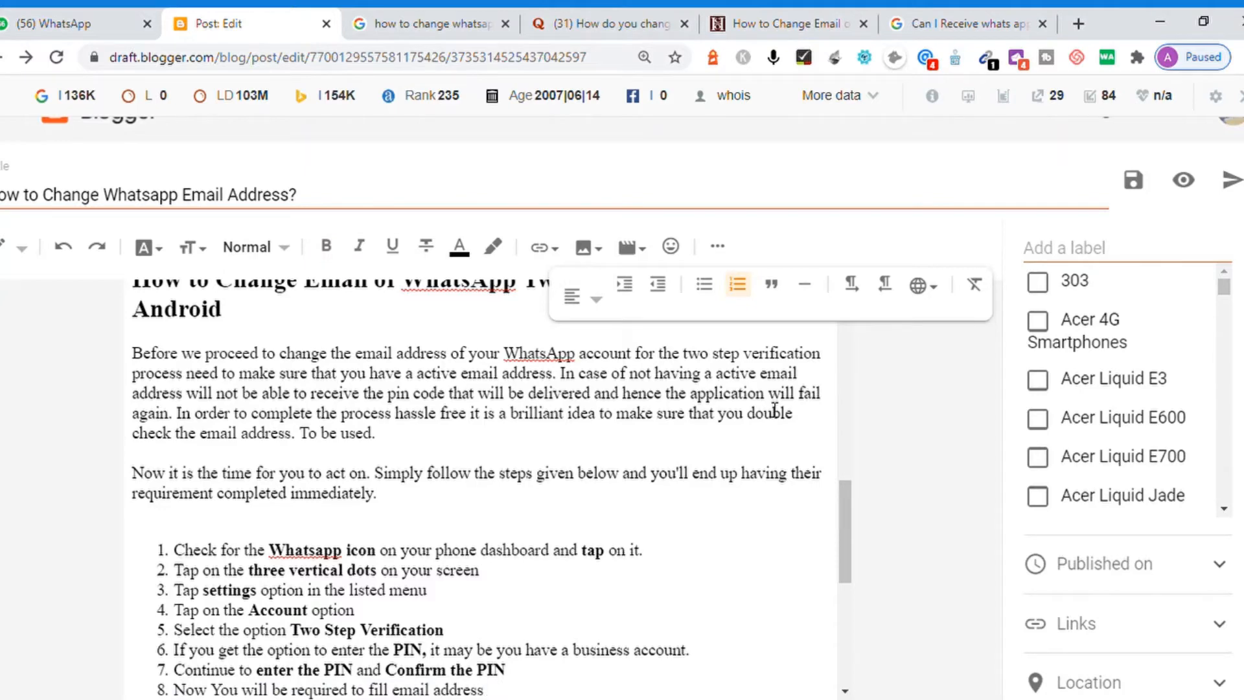
type(". Just enter the va")
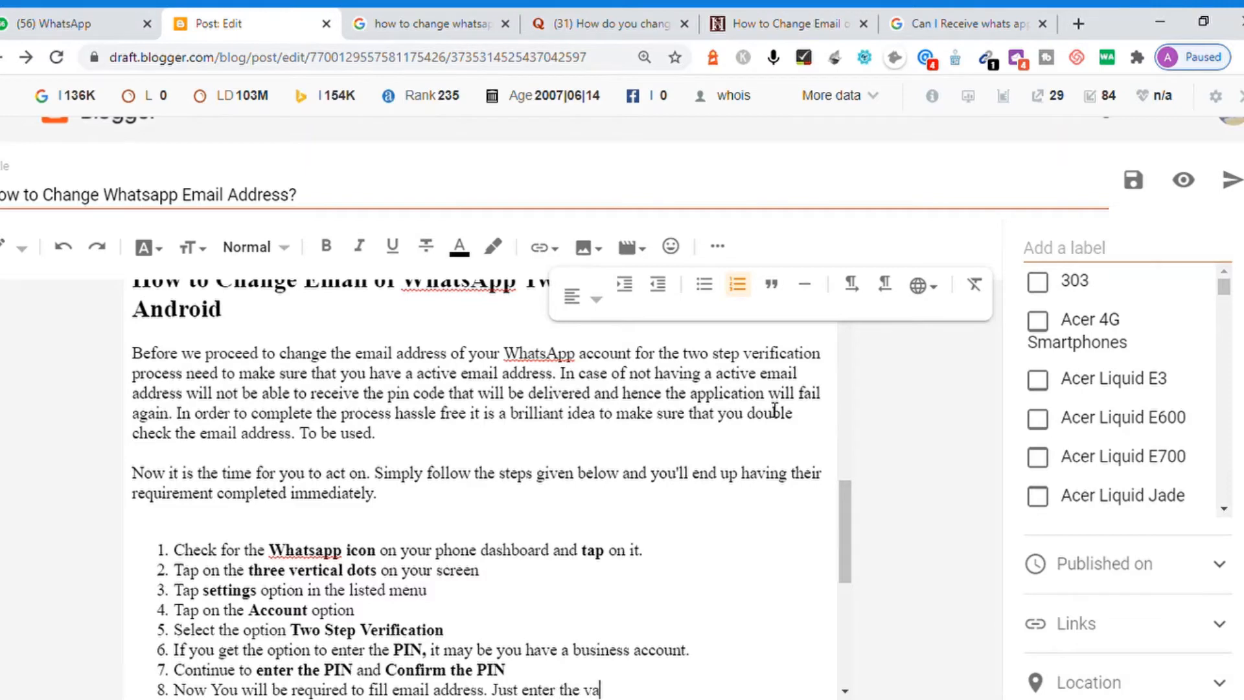
type("lid email address")
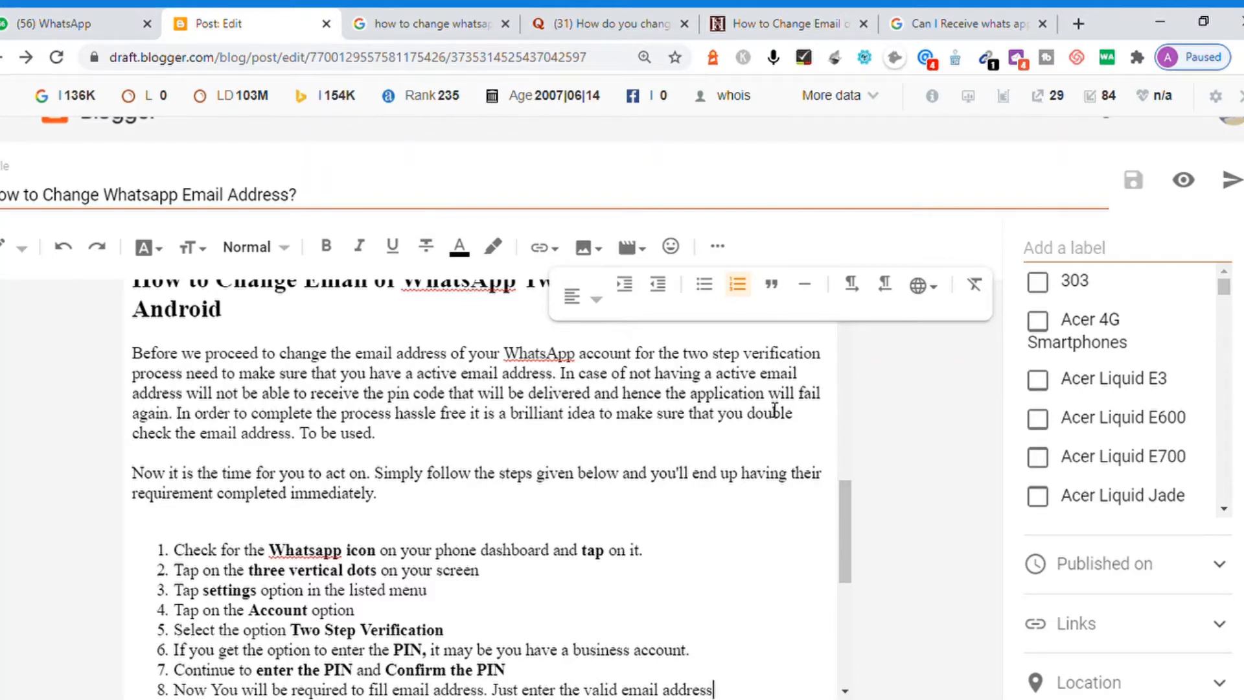
Add list item 9, "Confirm the email address by entering again.", to the draft
key("Return")
type("Con")
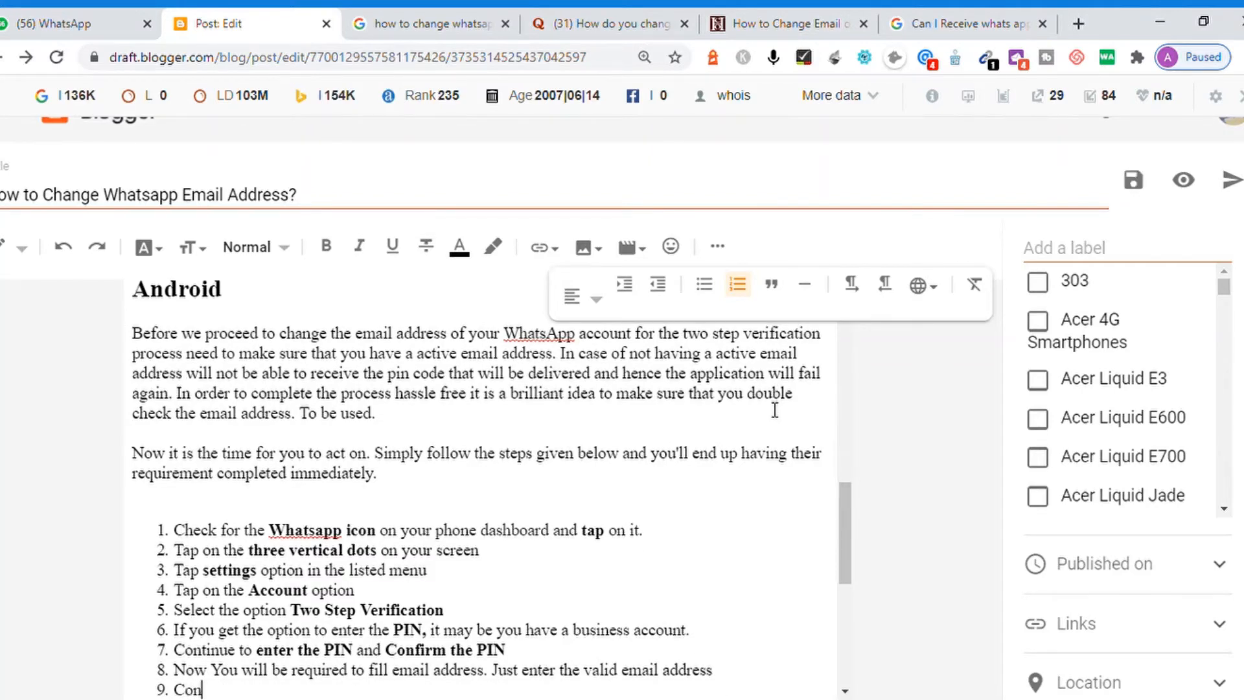
type("firm teh")
key("BackSpace")
key("BackSpace")
key("BackSpace")
key("BackSpace")
type("the ema")
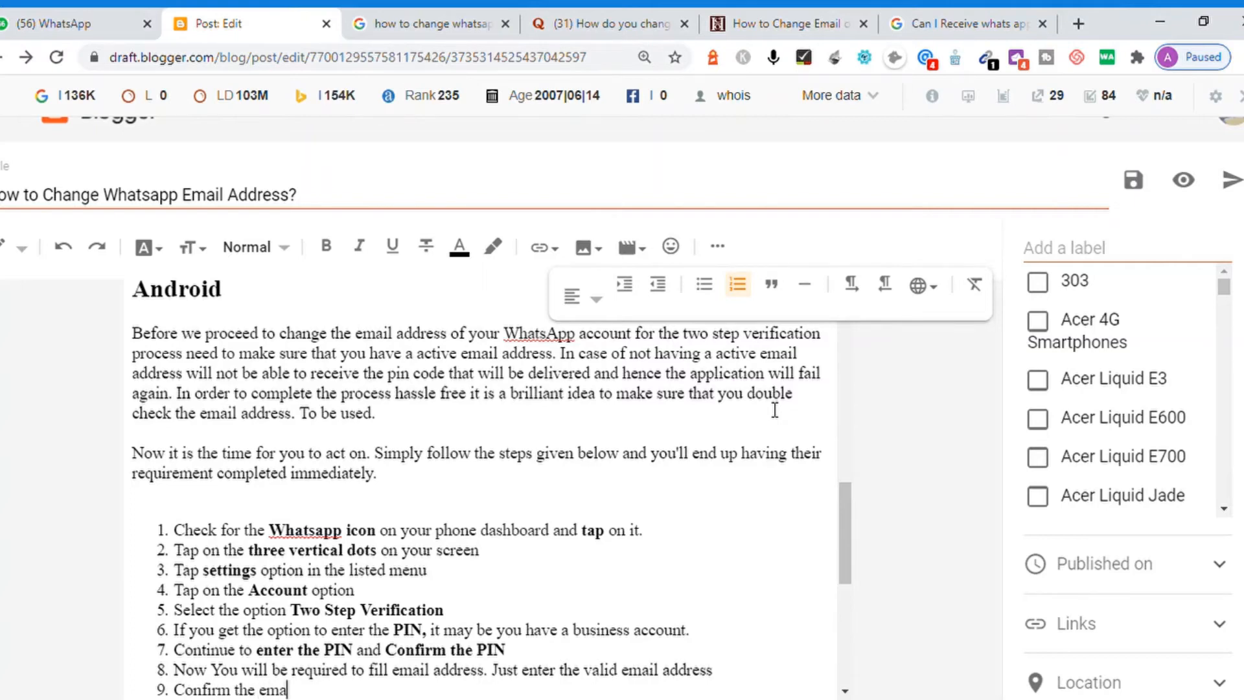
type("il address by ")
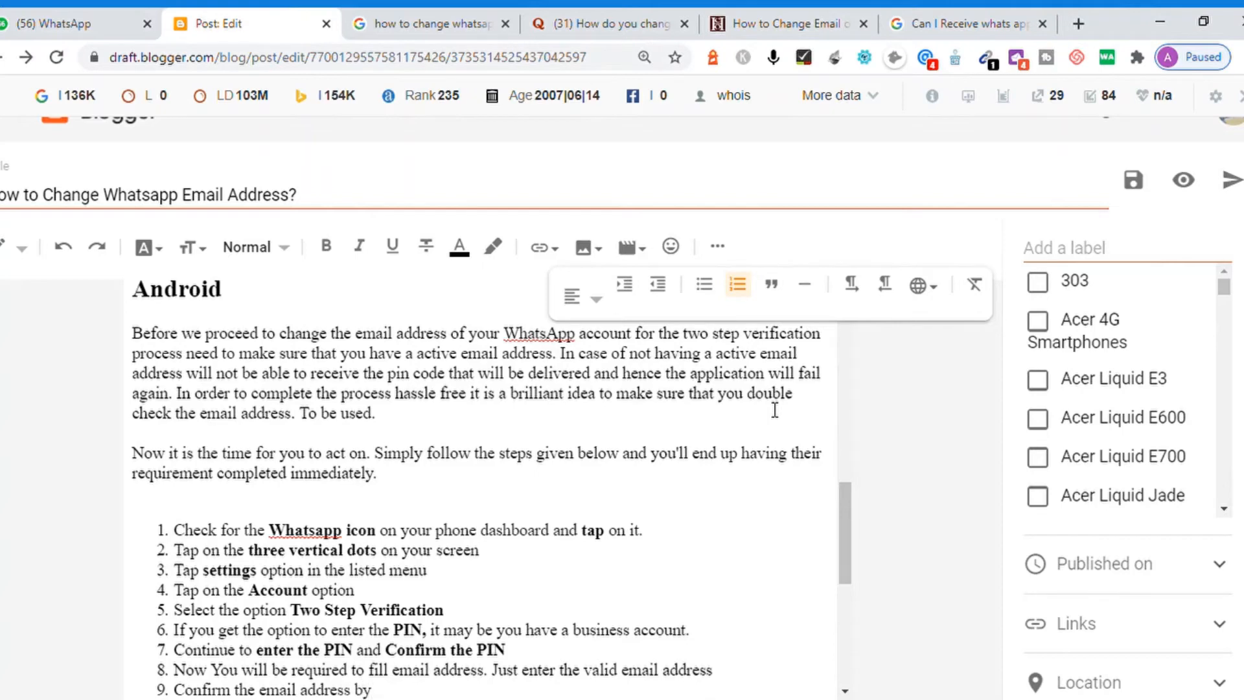
type("entering again.")
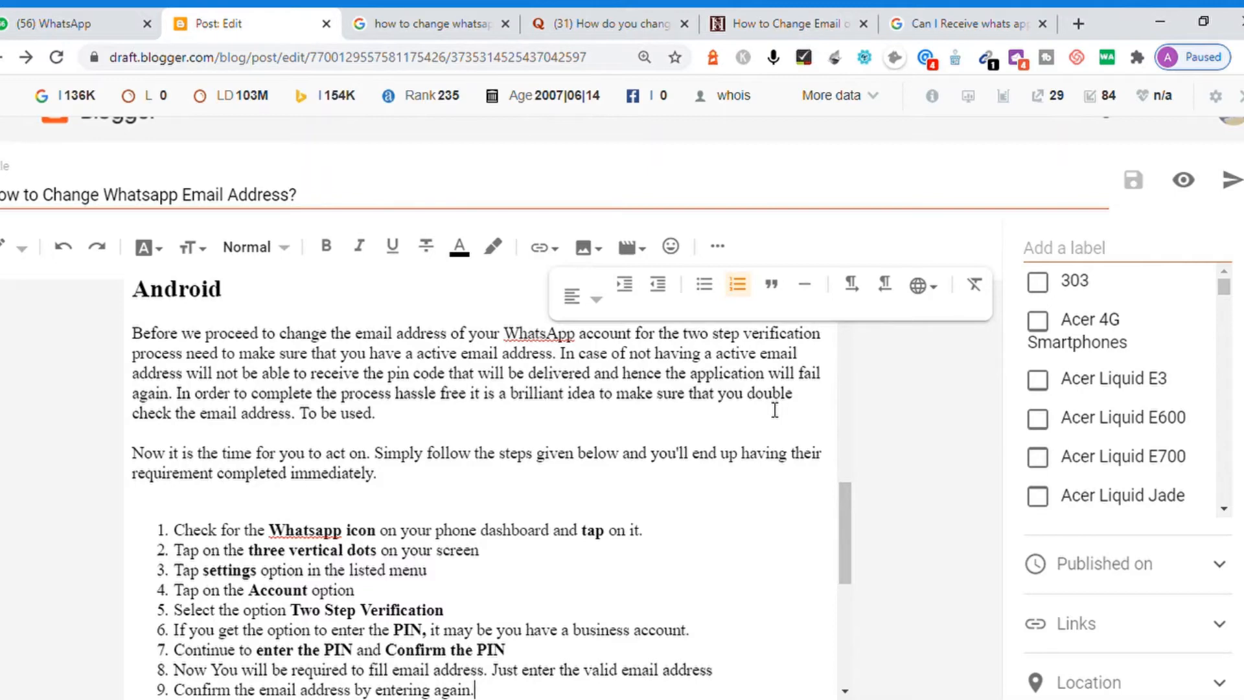
Add list item 10 to the Android instructions: "Now the confirmation window will be displayed."
key("Return")
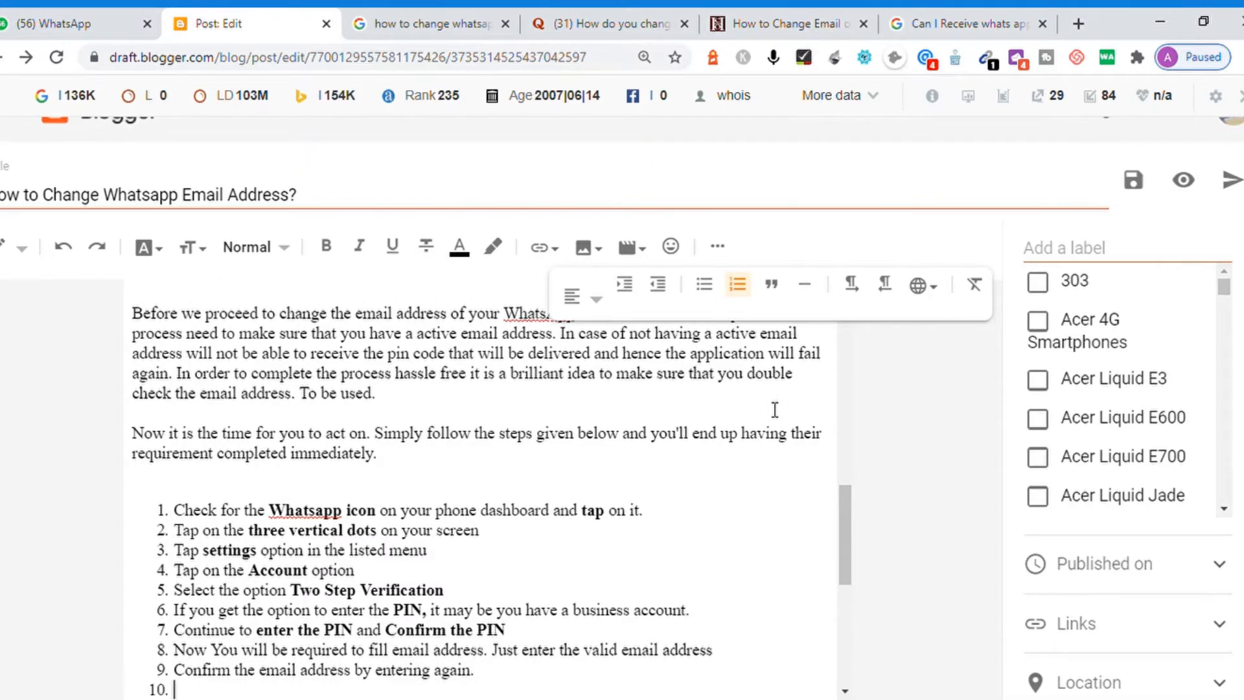
type("Now the confirmation ")
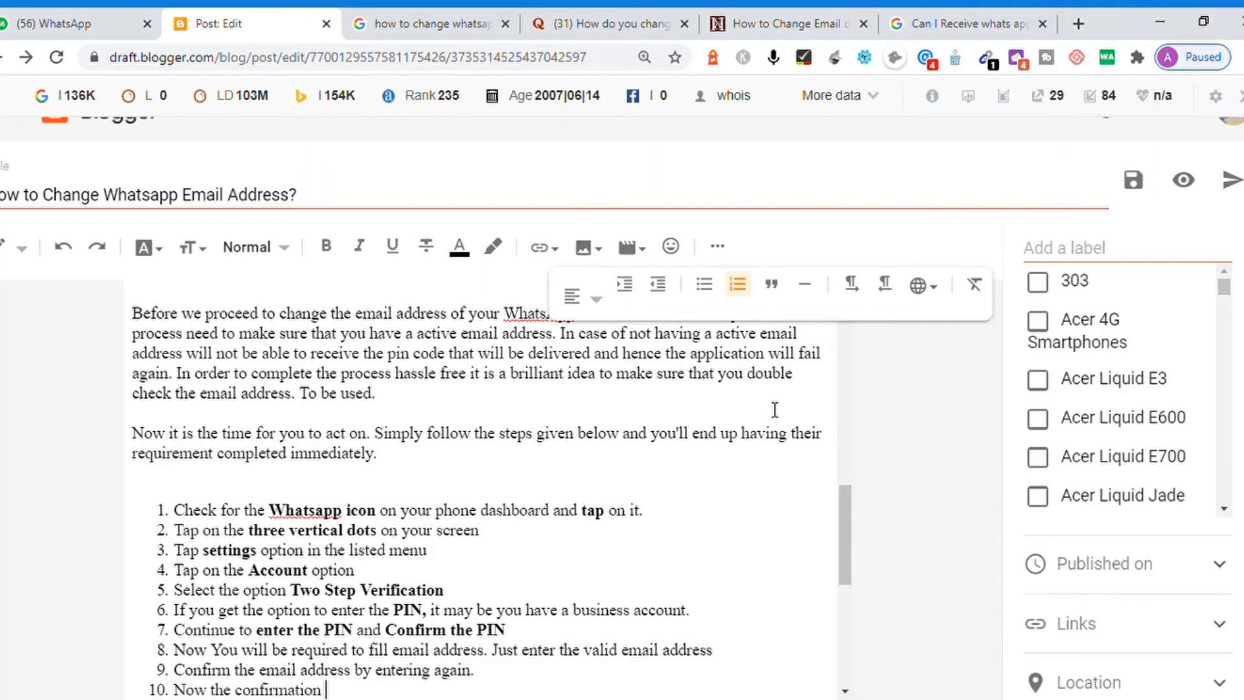
type("window will be di")
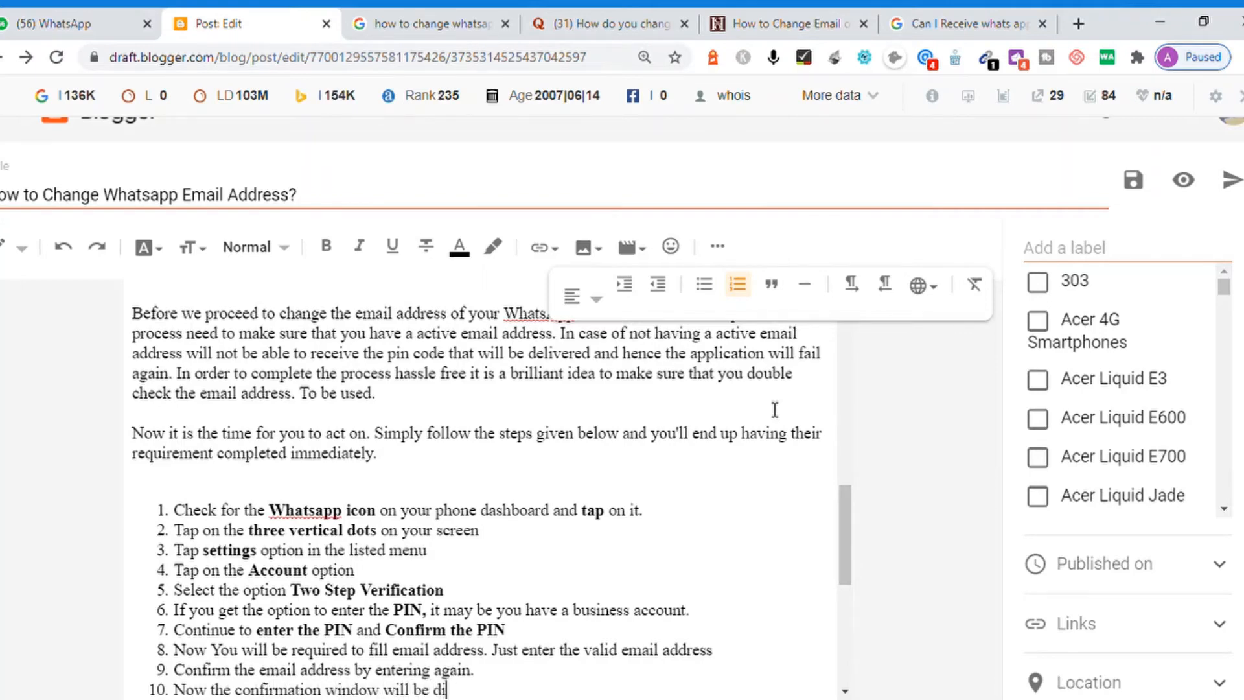
type("splayed.")
Add list item 11 reading "The Authentication email address is added."
key("Return")
type("The ")
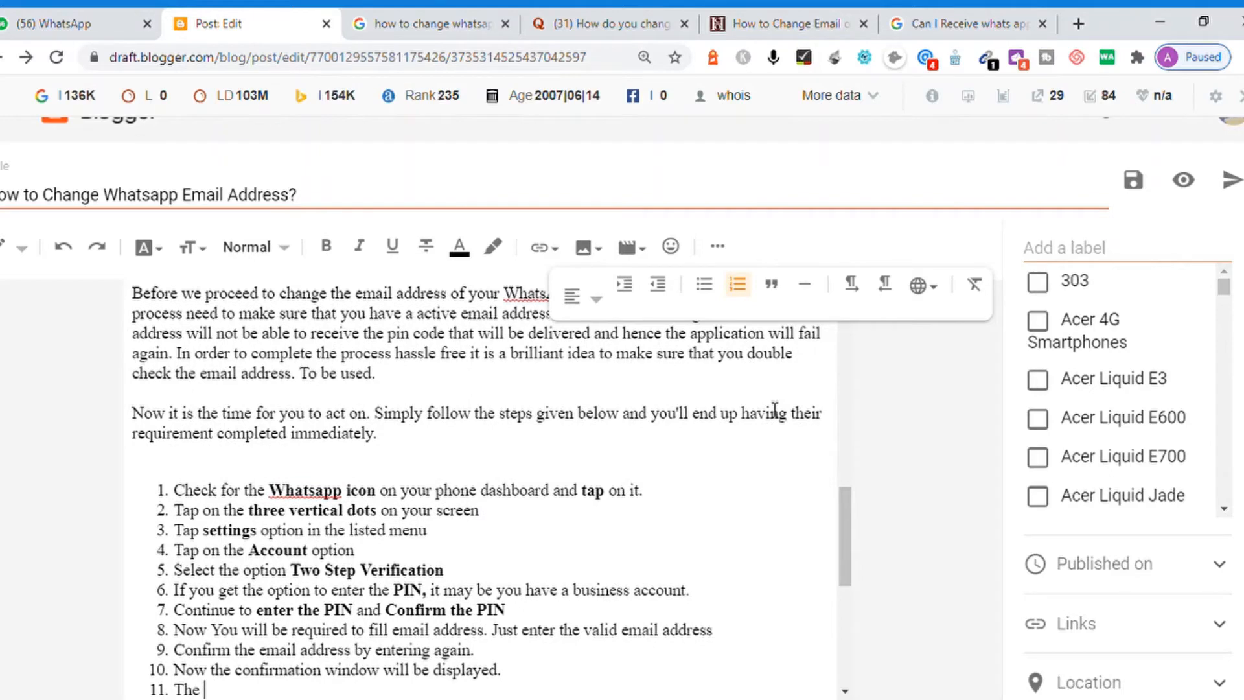
type("Authentication ")
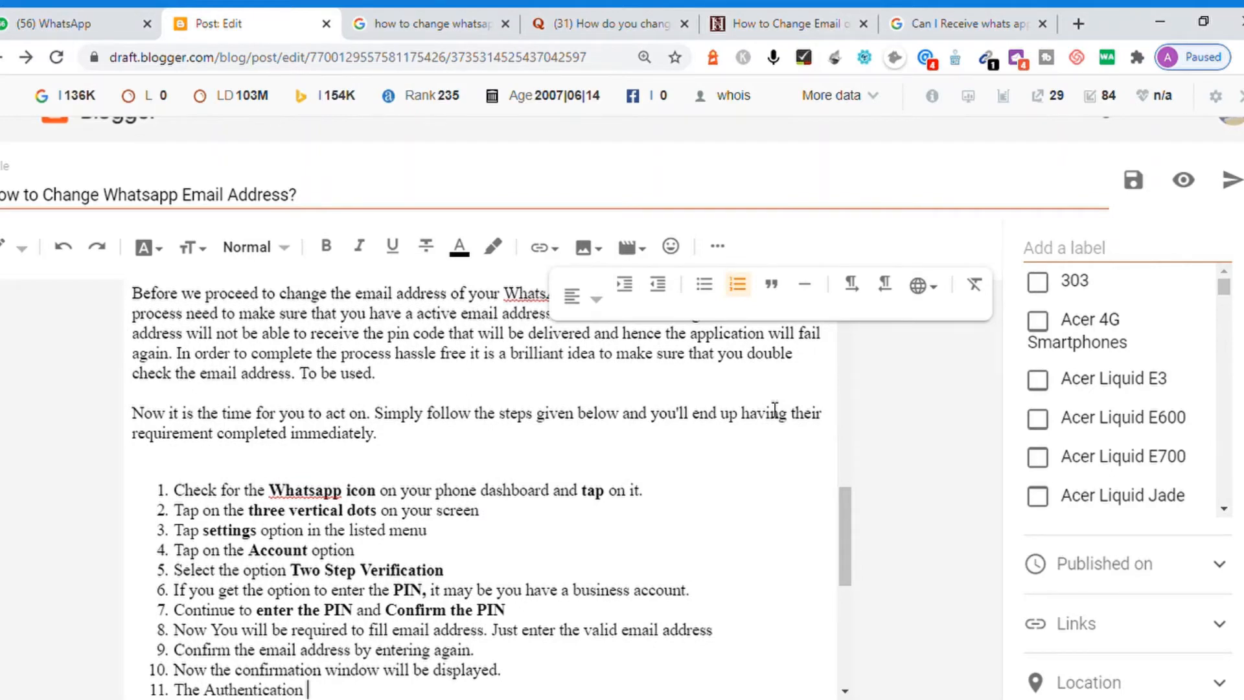
type("email address is added.")
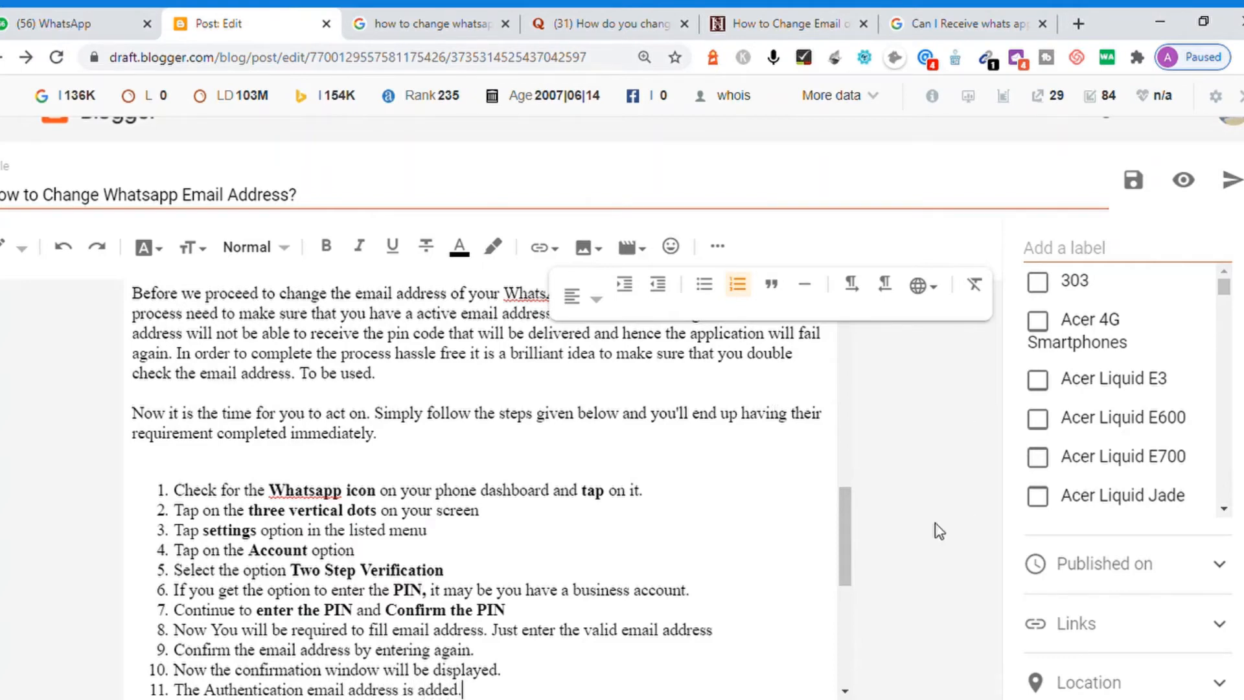
Extend the first sentence under the Android heading with "that is already added" after "active email address"
left_click_drag(844, 557, 844, 522)
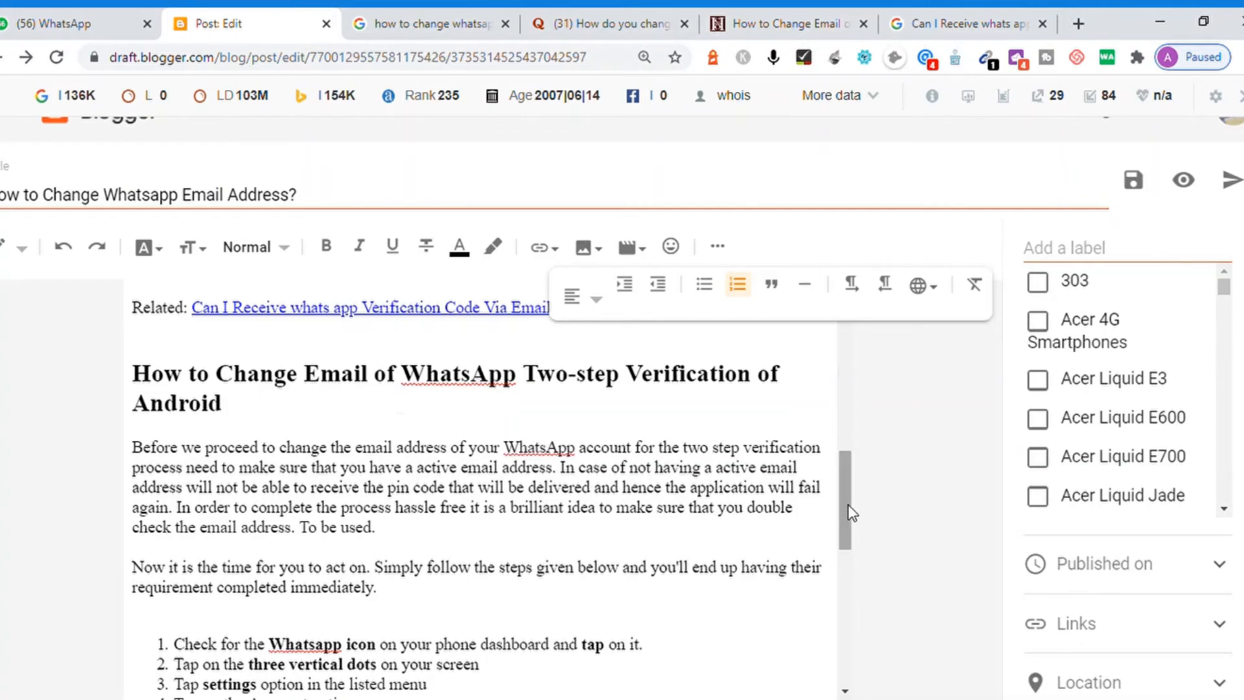
scroll(847, 511, "down", 1)
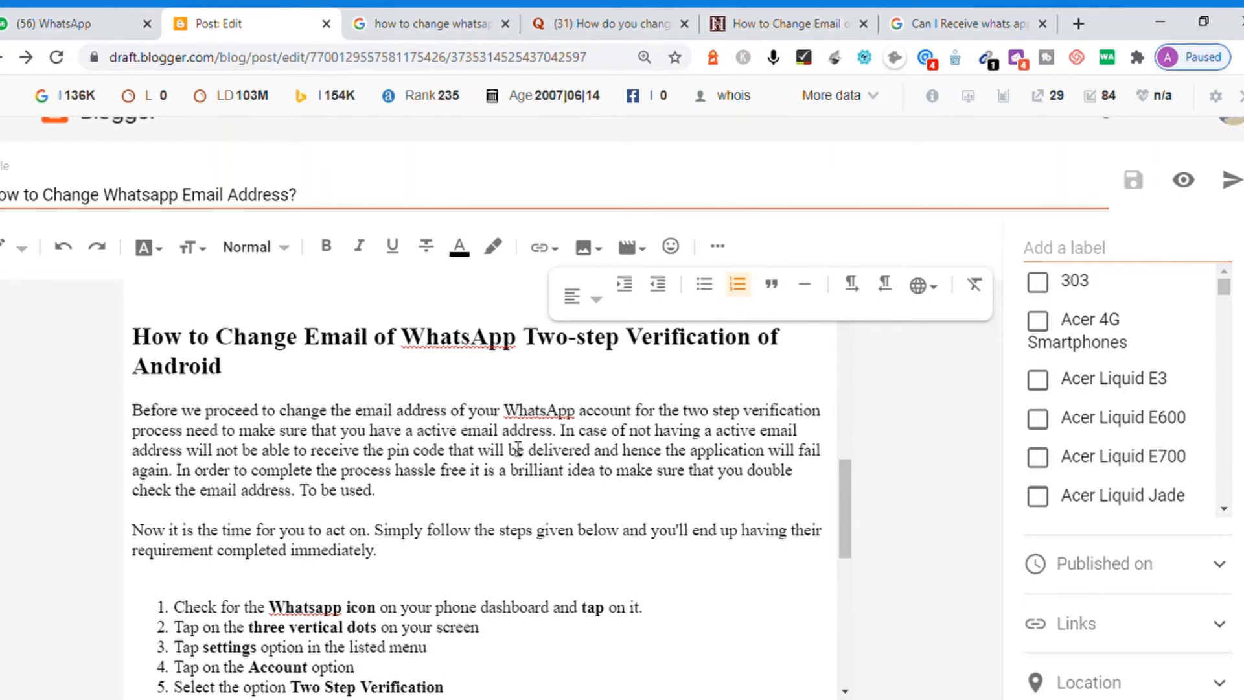
left_click(555, 433)
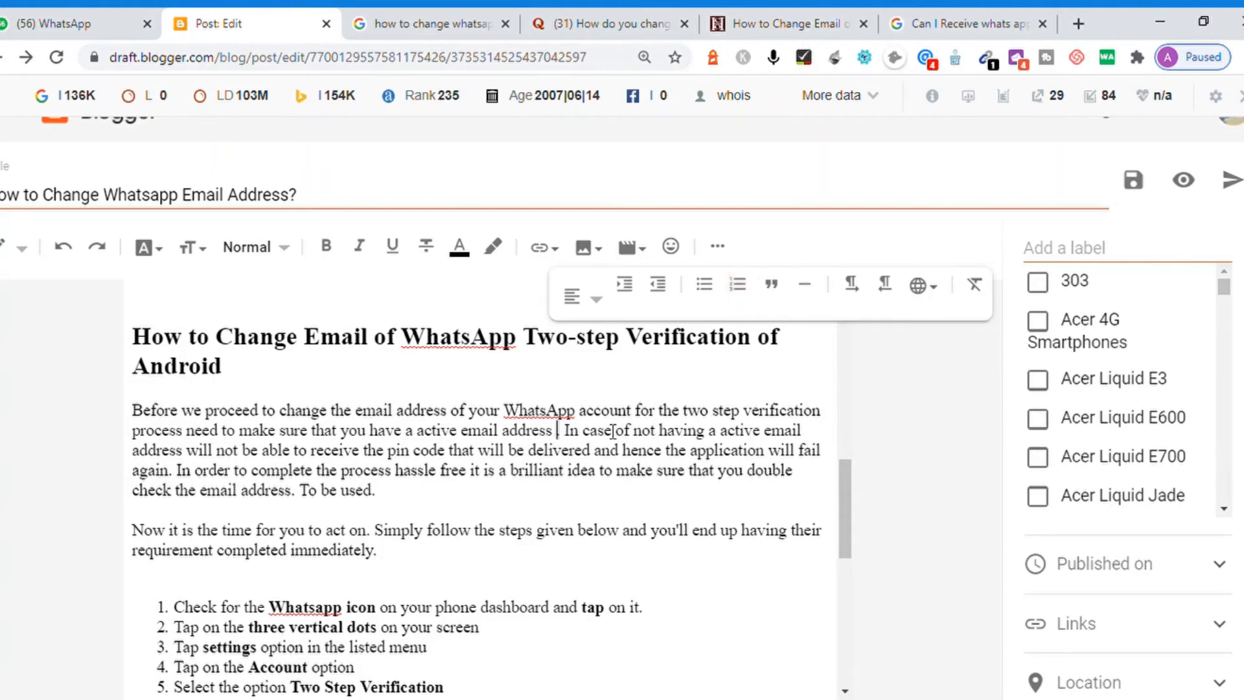
type("that is a ")
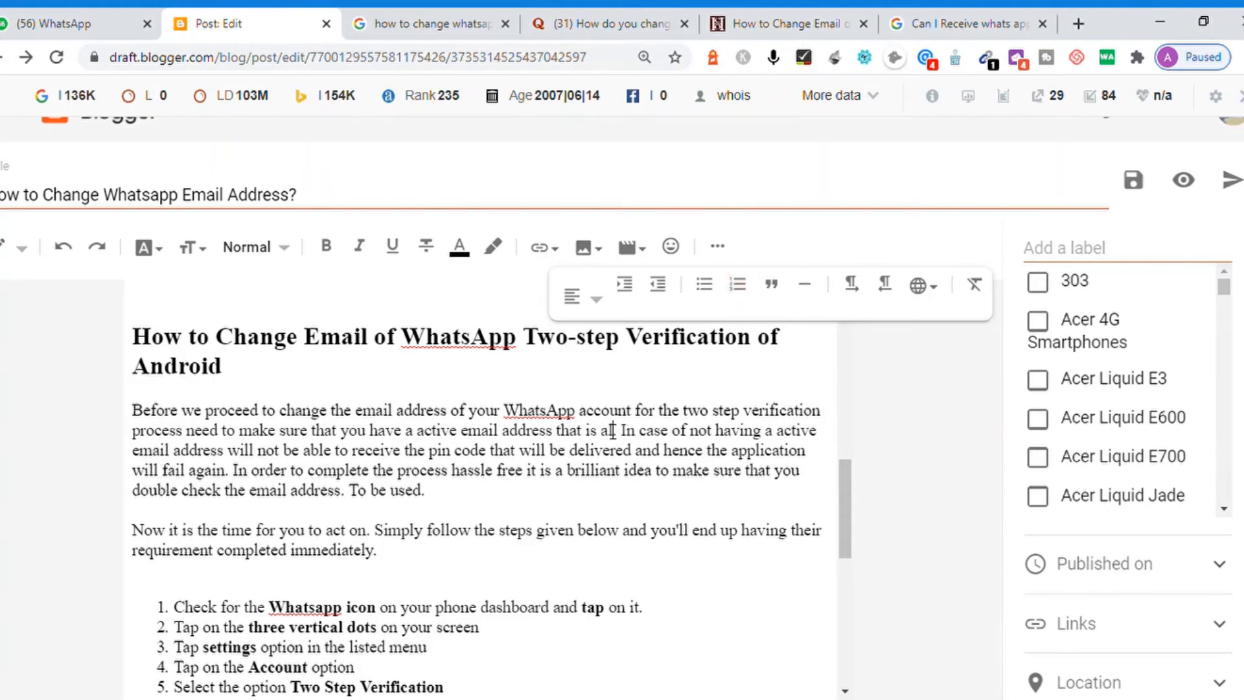
type("lready added")
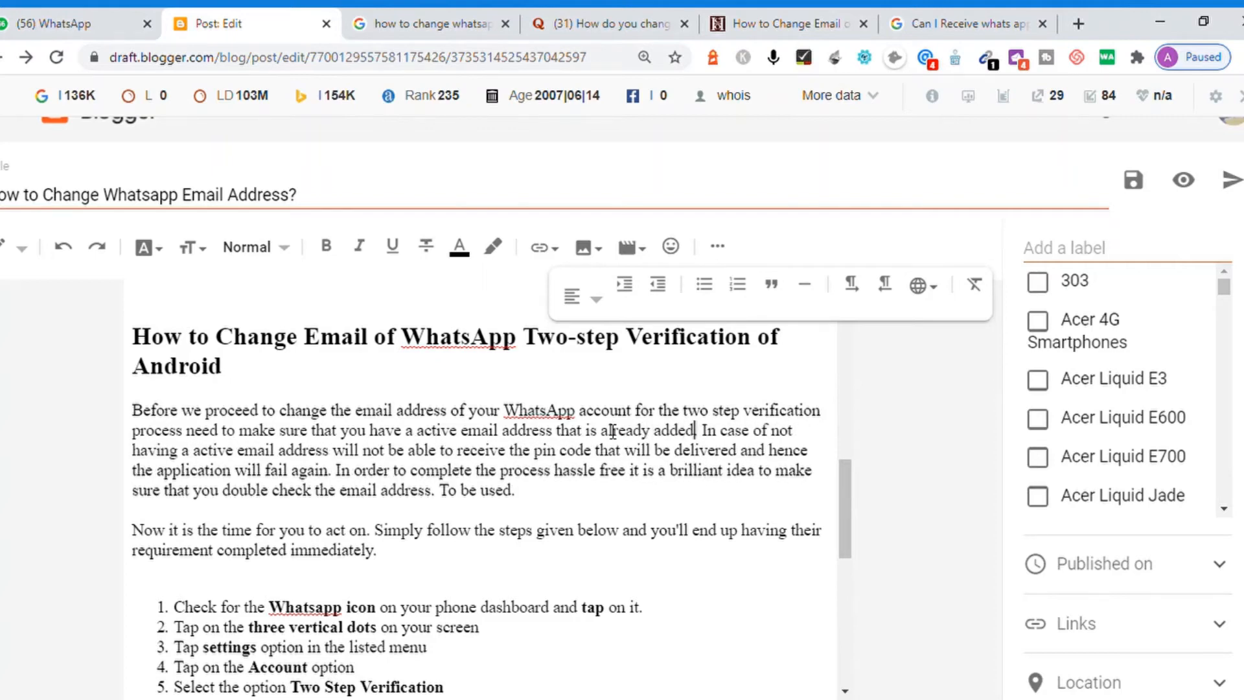
Insert the missing word "we" before "will not be able to receive the pin code" in the second sentence
key("Right")
key("Right")
key("Right")
key("Right")
key("Right")
key("Right")
key("Right")
key("Right")
key("Right")
key("Right")
key("Right")
key("Right")
key("Right")
key("Right")
key("Right")
key("Right")
key("Right")
key("Right")
key("Right")
key("Right")
key("Right")
key("Right")
key("Right")
key("Right")
key("Right")
key("Right")
key("Right")
key("Right")
key("Right")
key("Right")
key("Right")
key("Right")
key("Right")
key("Right")
key("Right")
key("Right")
key("Left")
key("Left")
key("Left")
key("Left")
key("Left")
key("Left")
key("Left")
key("Left")
key("Left")
key("Left")
key("Left")
key("Left")
key("Left")
key("Left")
key("Left")
key("Left")
key("Left")
key("Left")
key("Left")
type("we")
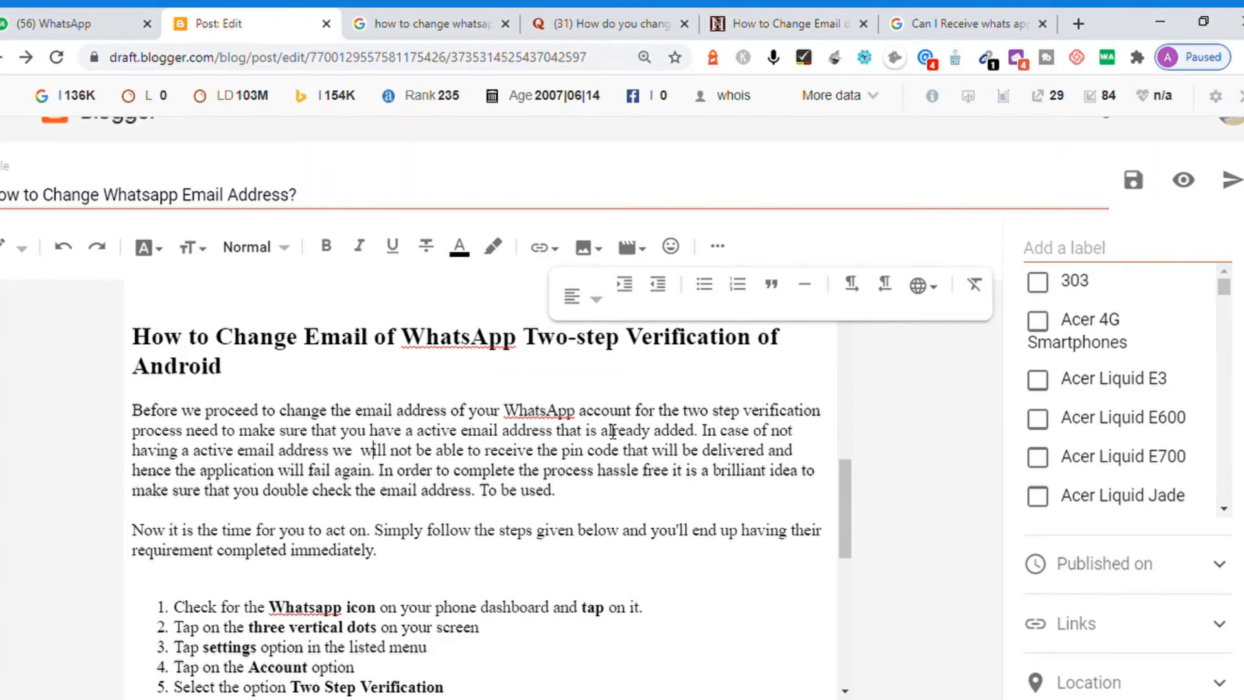
Split the paragraph before "In order to complete the process" so that sentence starts a new paragraph, separated by a blank line
key("Right")
key("Right")
key("Right")
key("Right")
key("Right")
key("Right")
key("Right")
key("Right")
key("Right")
key("Right")
key("Right")
key("Right")
key("Right")
key("Right")
key("Right")
key("Right")
key("Right")
key("Right")
key("Right")
key("Right")
key("Right")
key("Right")
key("Right")
key("Right")
key("Right")
key("Right")
key("Right")
key("Right")
key("Right")
key("Right")
key("Right")
key("Right")
key("Right")
key("Right")
key("Right")
key("Right")
key("Right")
key("Right")
key("Right")
key("Right")
key("Right")
key("Right")
key("Right")
key("Right")
key("Right")
key("Right")
key("Right")
key("Right")
key("Right")
key("Right")
key("Right")
key("Right")
key("Right")
key("Right")
key("Return")
key("Return")
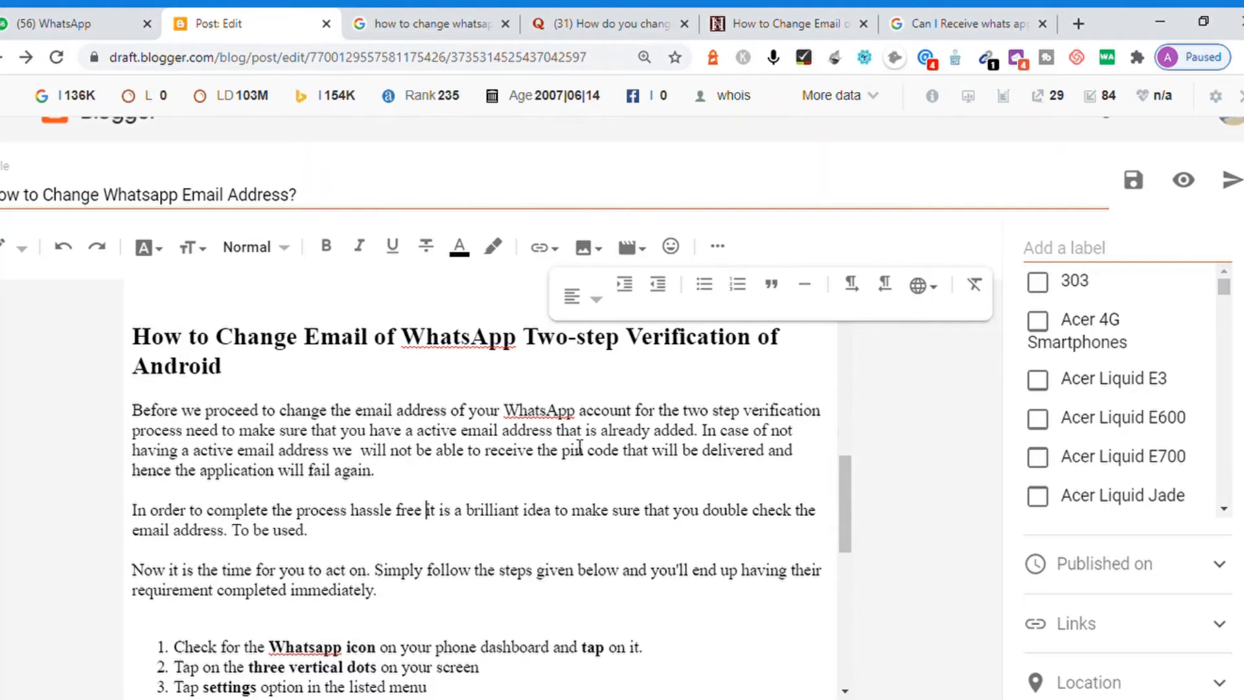
Put a comma directly after "hassle free" in the new paragraph, with a single space before "it is a brilliant idea"
type(",")
key("Right")
key("Right")
key("Right")
key("Right")
key("Right")
key("Right")
key("Right")
key("Right")
key("Right")
key("Right")
key("Right")
key("Right")
key("Right")
key("Right")
key("Right")
key("Right")
key("Right")
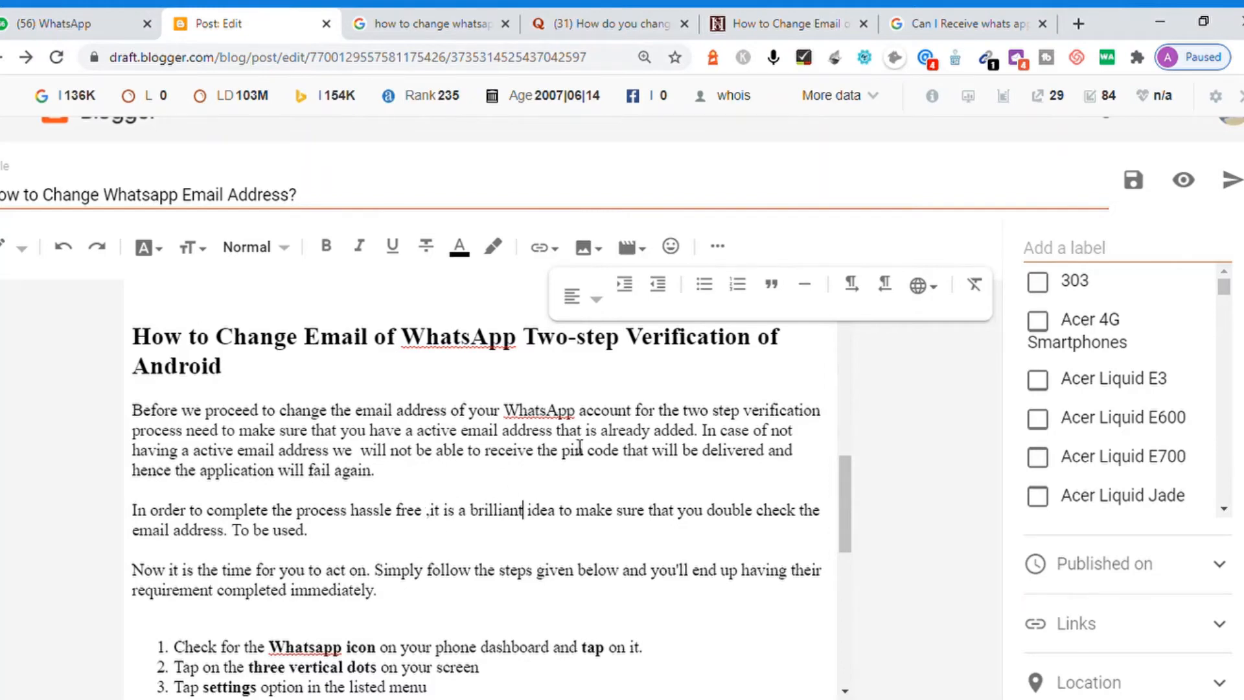
key("Left")
key("Left")
key("Left")
key("Left")
key("Left")
key("Left")
key("Left")
key("BackSpace")
key("BackSpace")
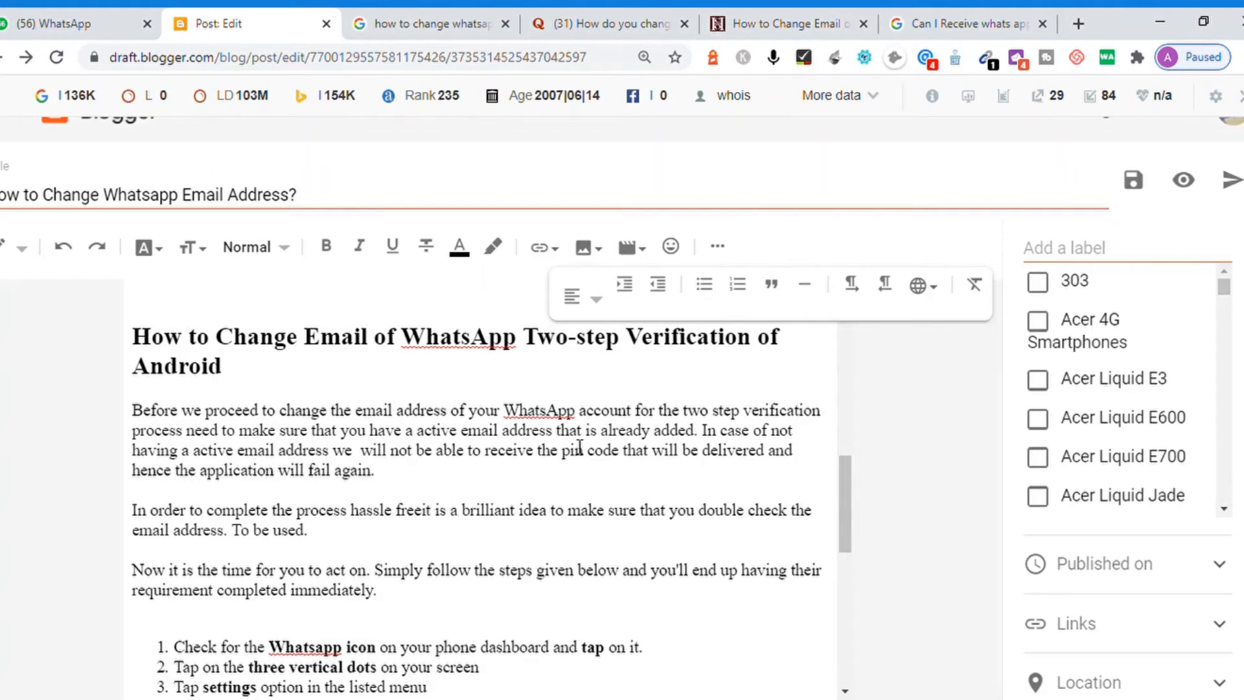
type(",")
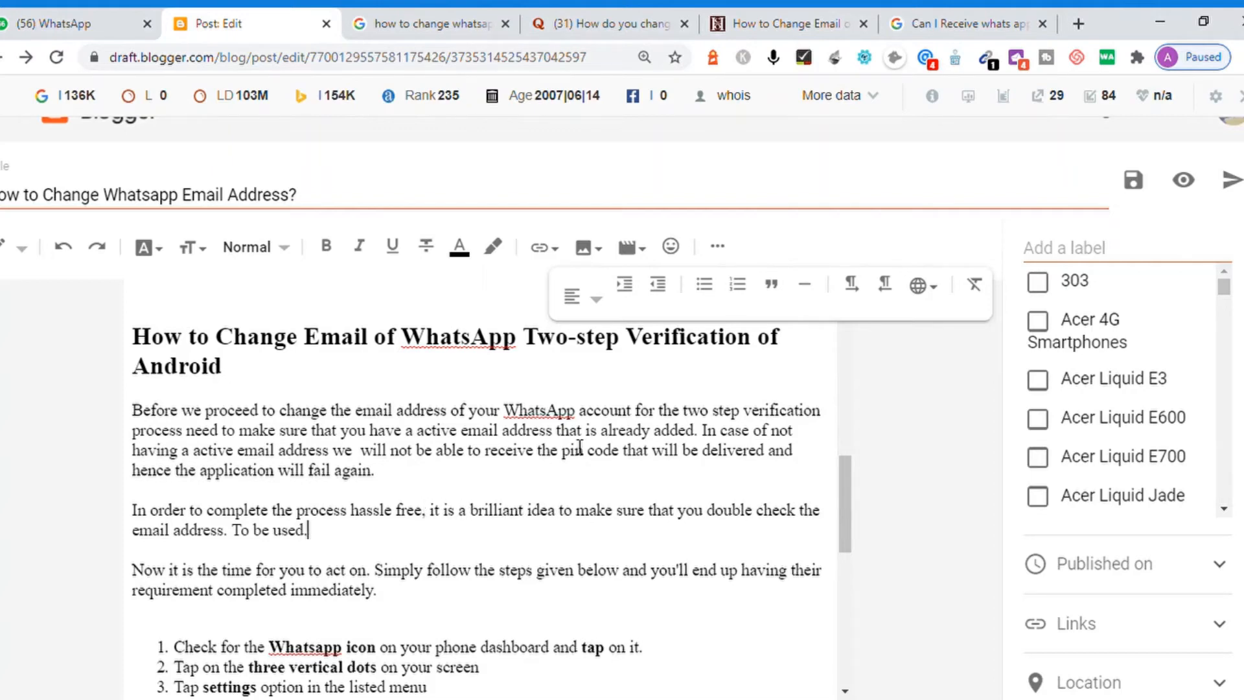
Replace ". To be used." after "double check the email address" with " that is already registered."
key("ctrl+BackSpace")
key("ctrl+BackSpace")
key("ctrl+BackSpace")
key("BackSpace")
key("BackSpace")
type("that is alreeady")
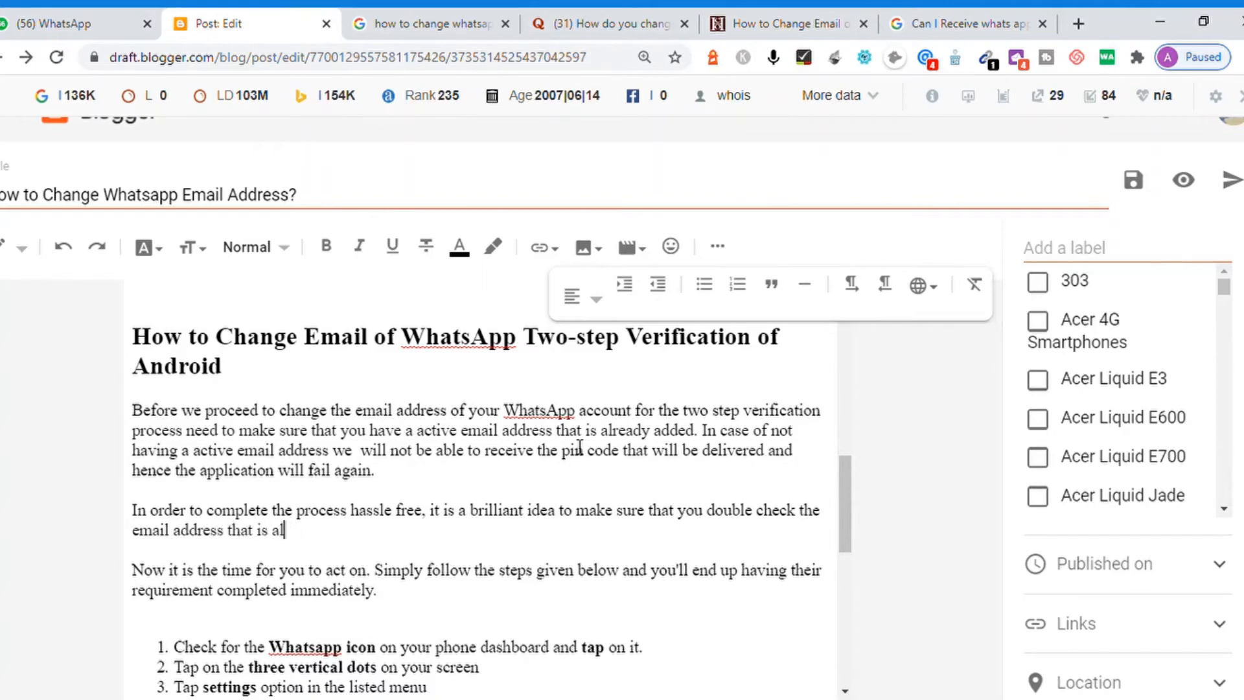
key("BackSpace")
key("BackSpace")
key("BackSpace")
key("BackSpace")
key("BackSpace")
type("ady registed")
type("r")
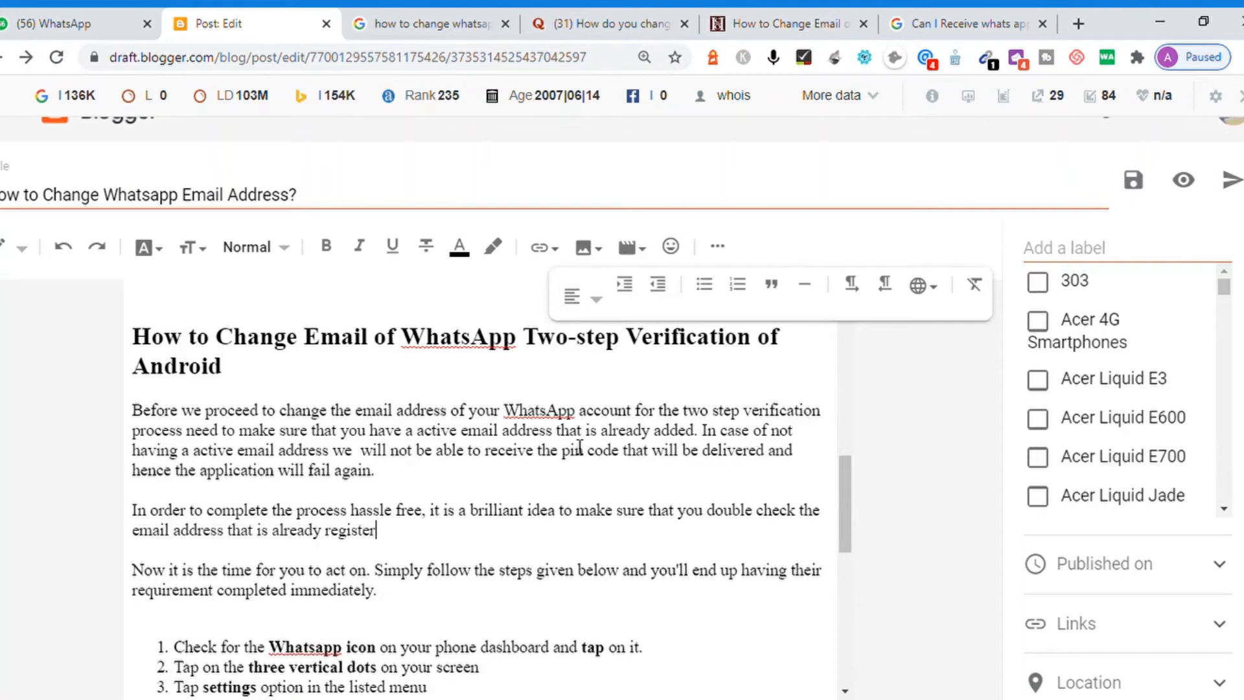
type("ed.")
Start a new paragraph directly above the numbered list with "If yu are trying to add the email address for the first time,"
key("Down")
key("Return")
type("If")
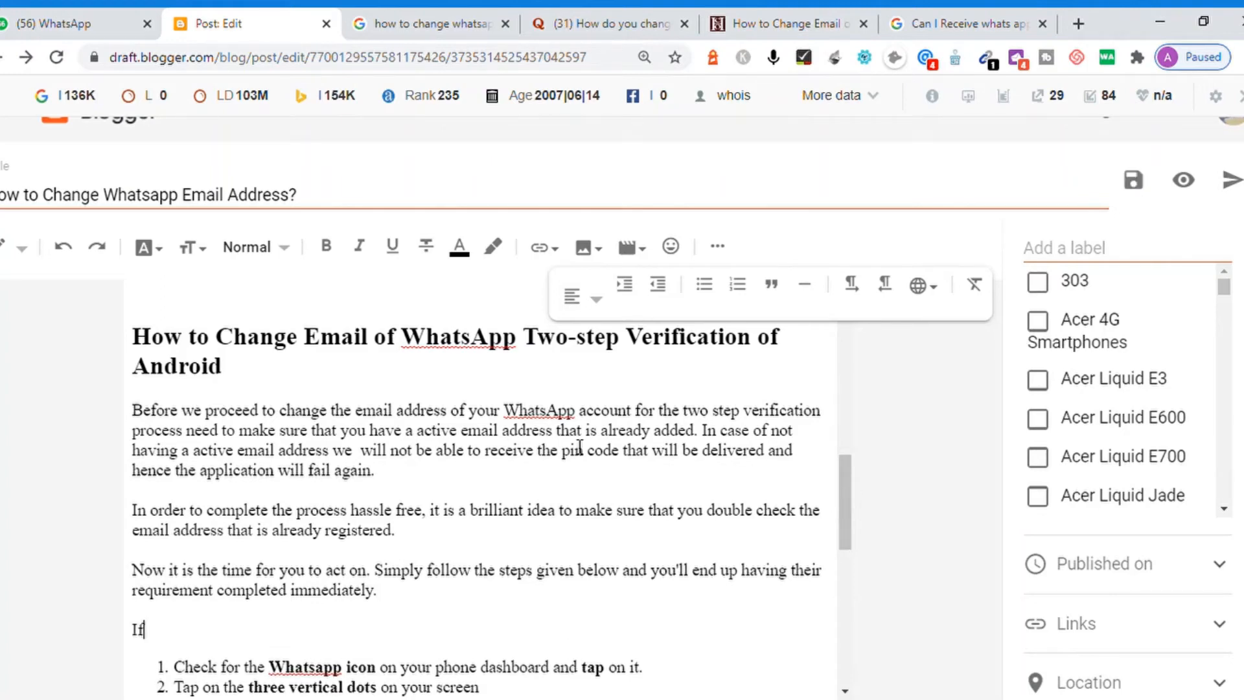
type(" yu are trying to add the email")
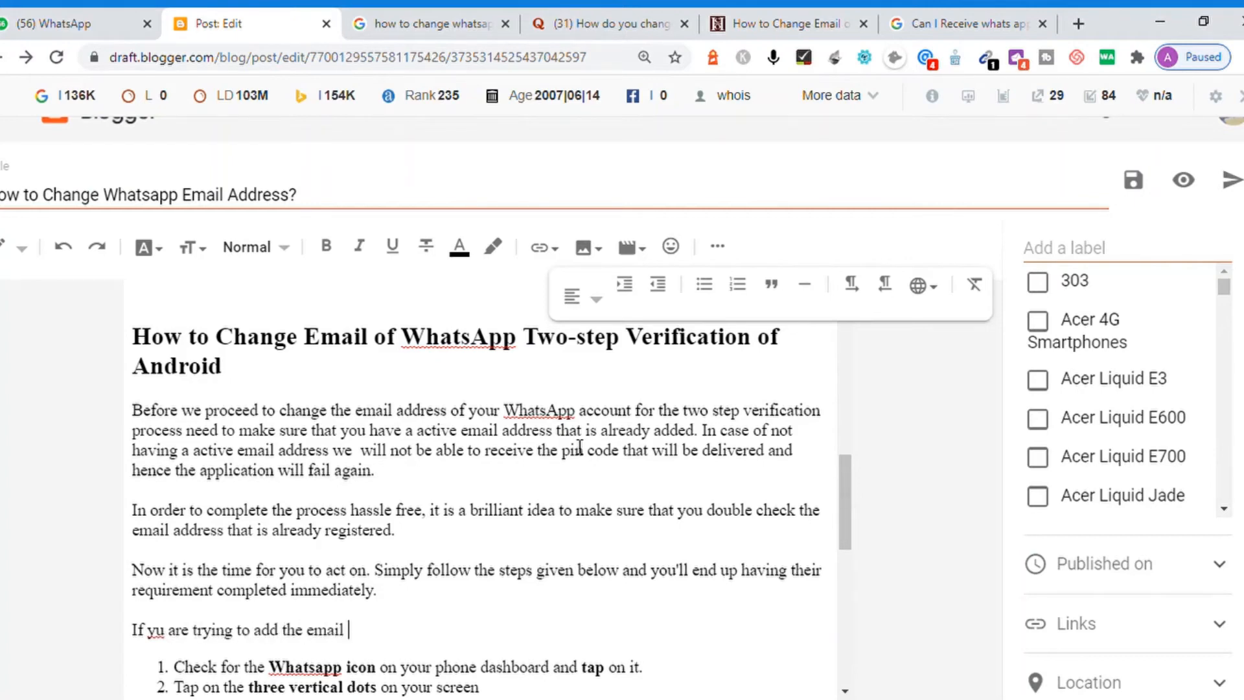
type(" address fo the")
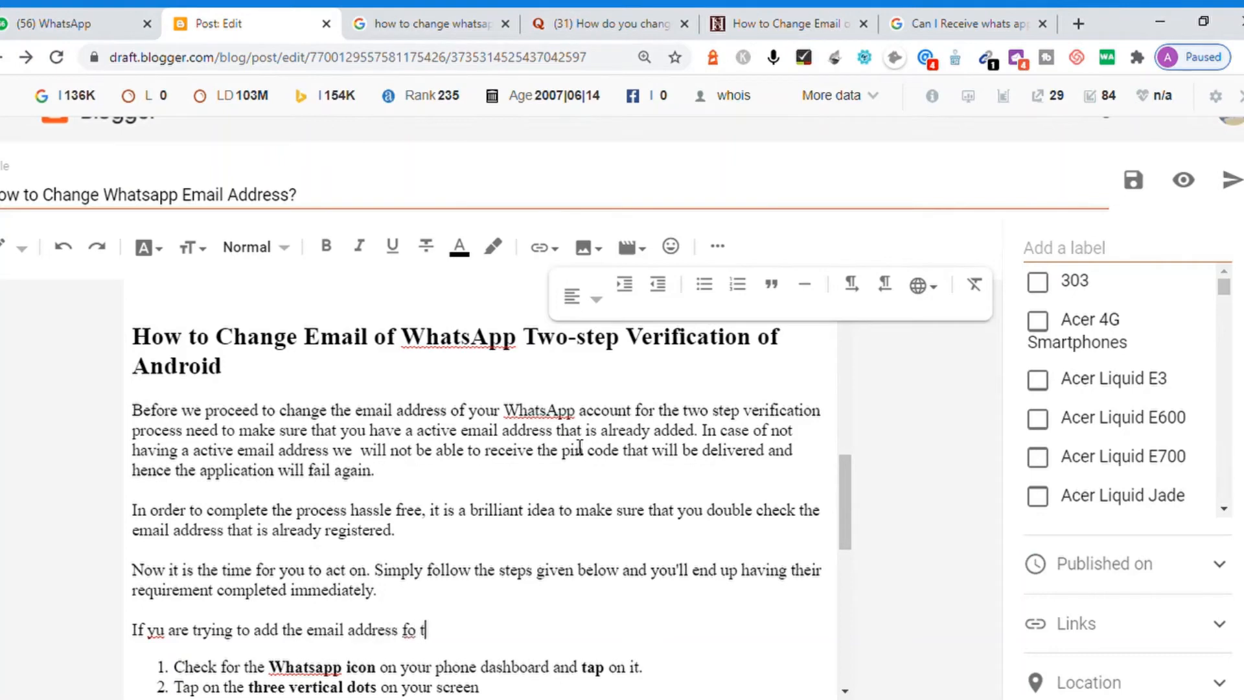
key("BackSpace")
key("BackSpace")
key("BackSpace")
key("BackSpace")
type("for the first time, p")
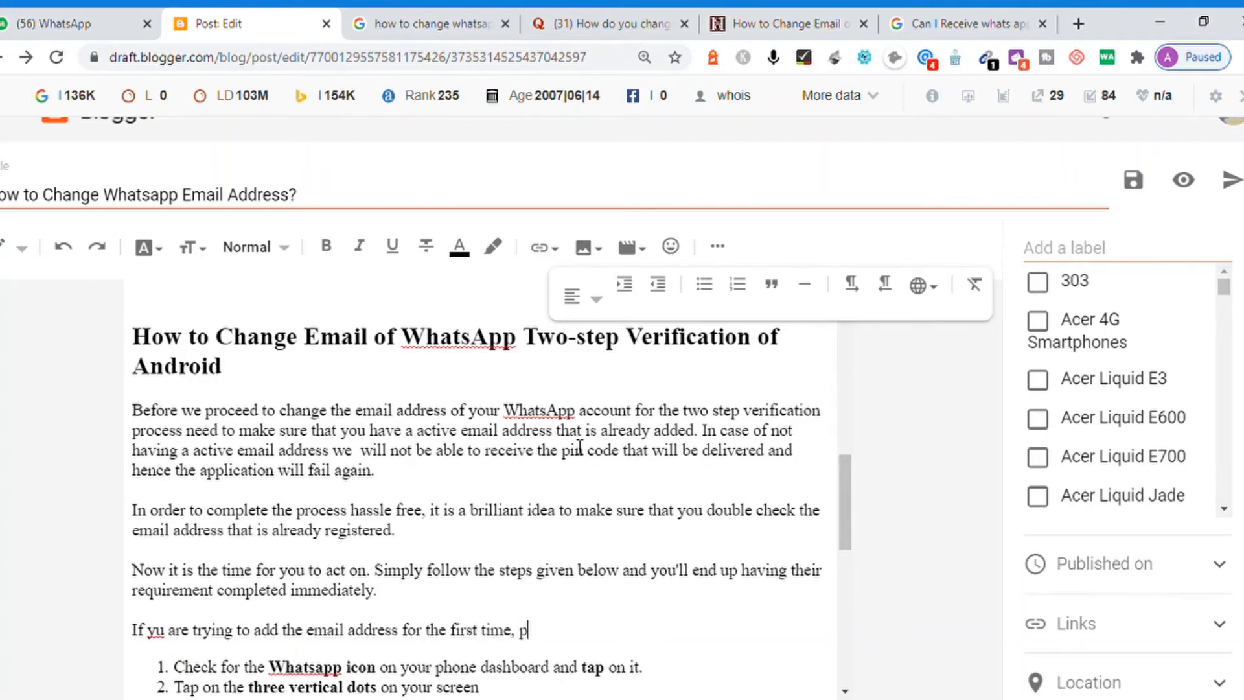
Complete the new sentence with "please follow the steps to add a authentication email address."
type("lease follow the steps t")
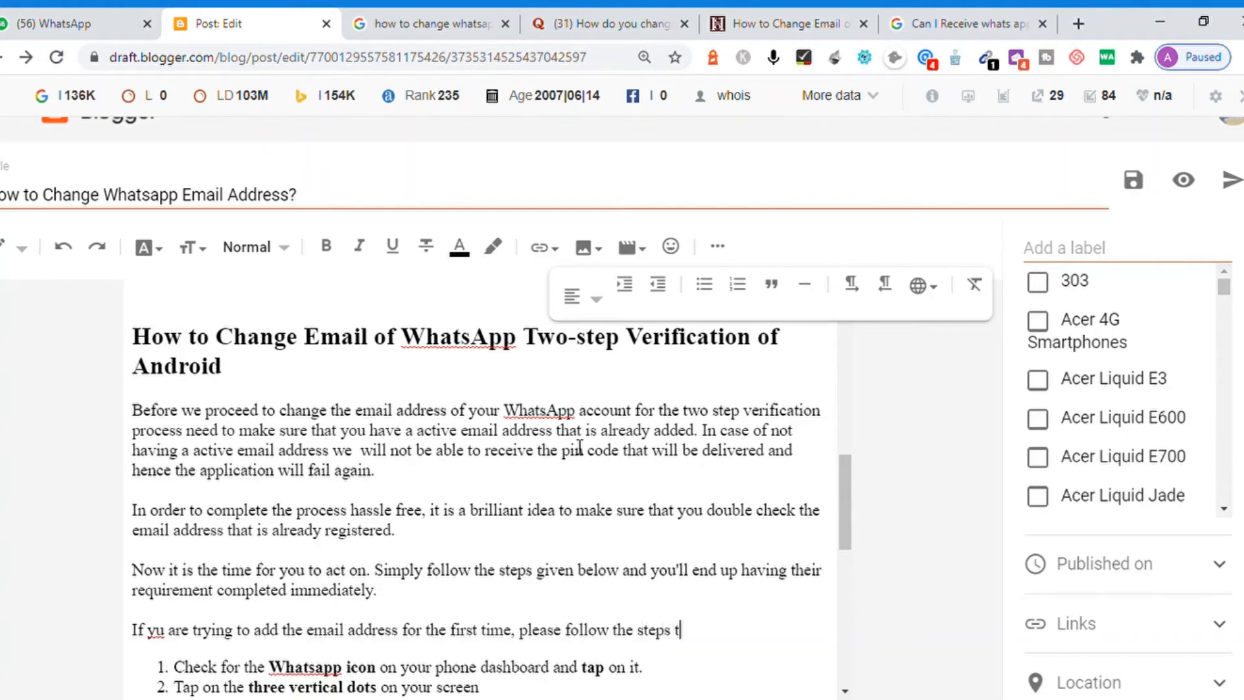
type("o add a authentication ema")
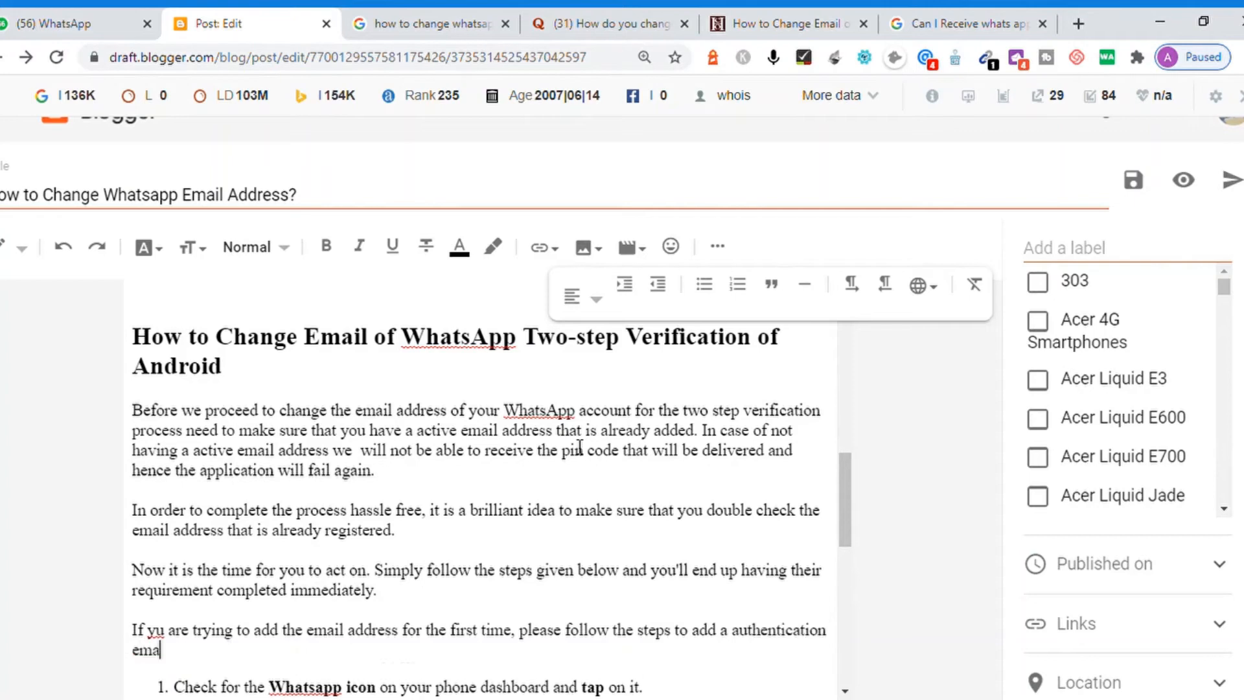
type("il address.")
Insert three blank lines between the end of the numbered list and the "Related:" line
scroll(580, 447, "down", 7)
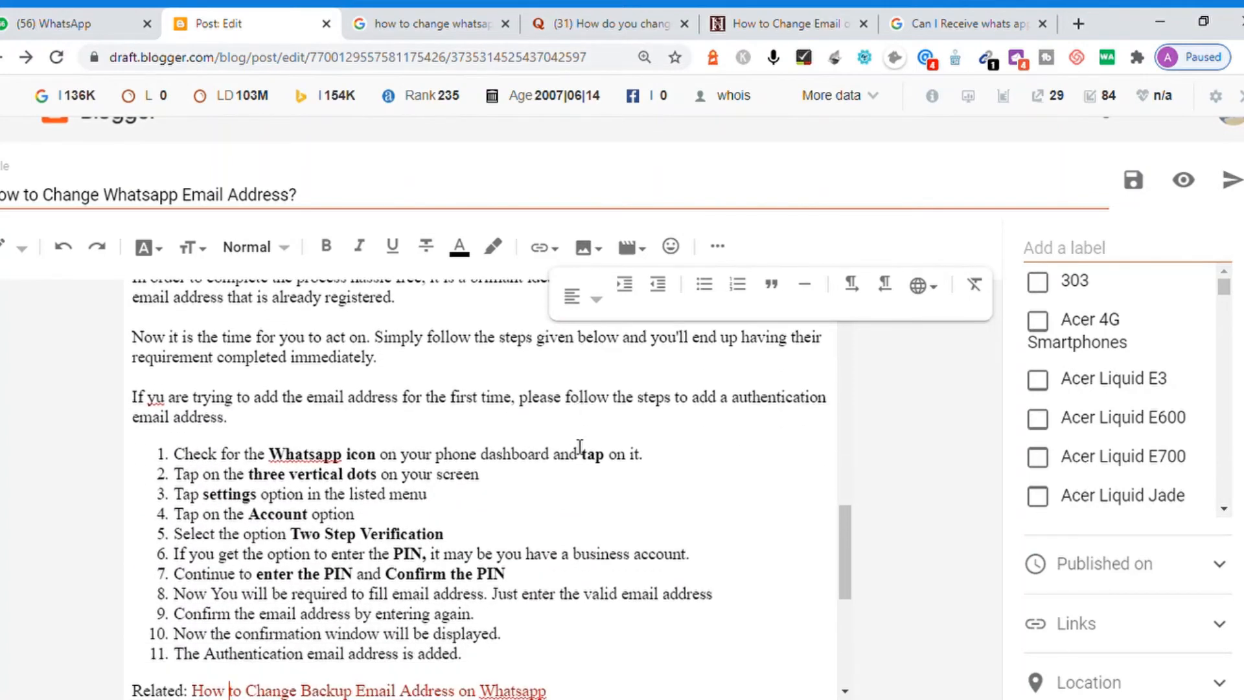
key("Up")
key("Up")
key("Up")
key("Up")
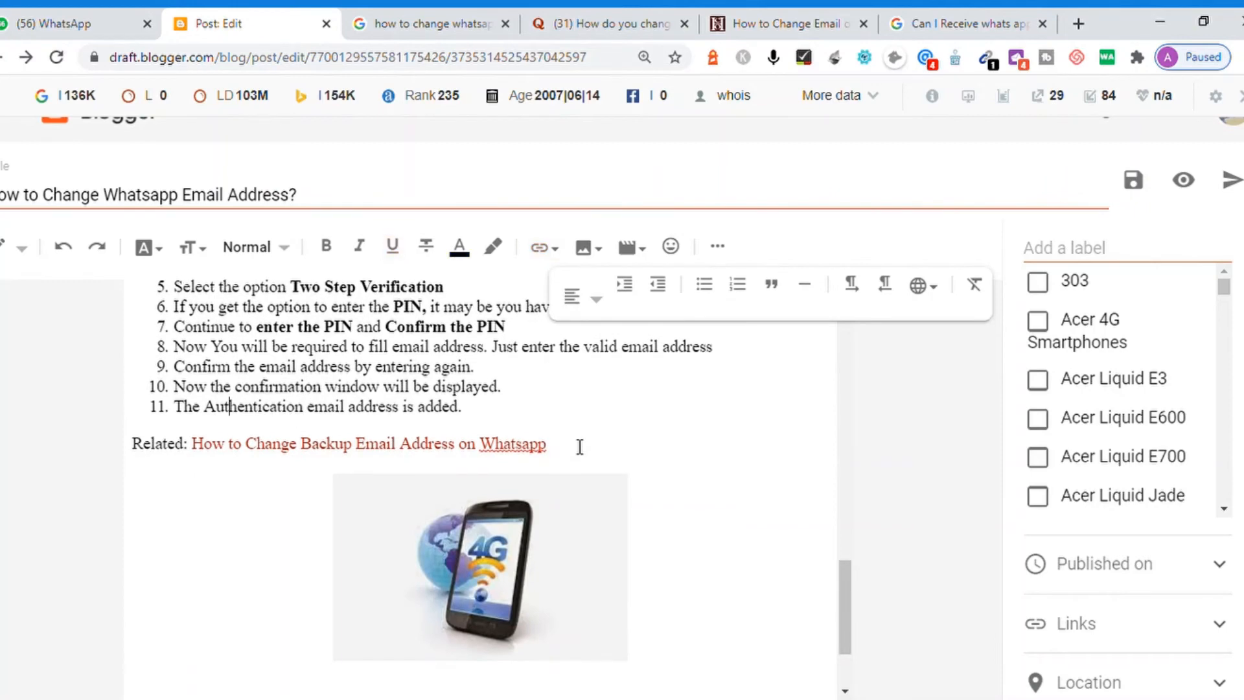
key("Down")
key("Return")
key("Return")
key("Return")
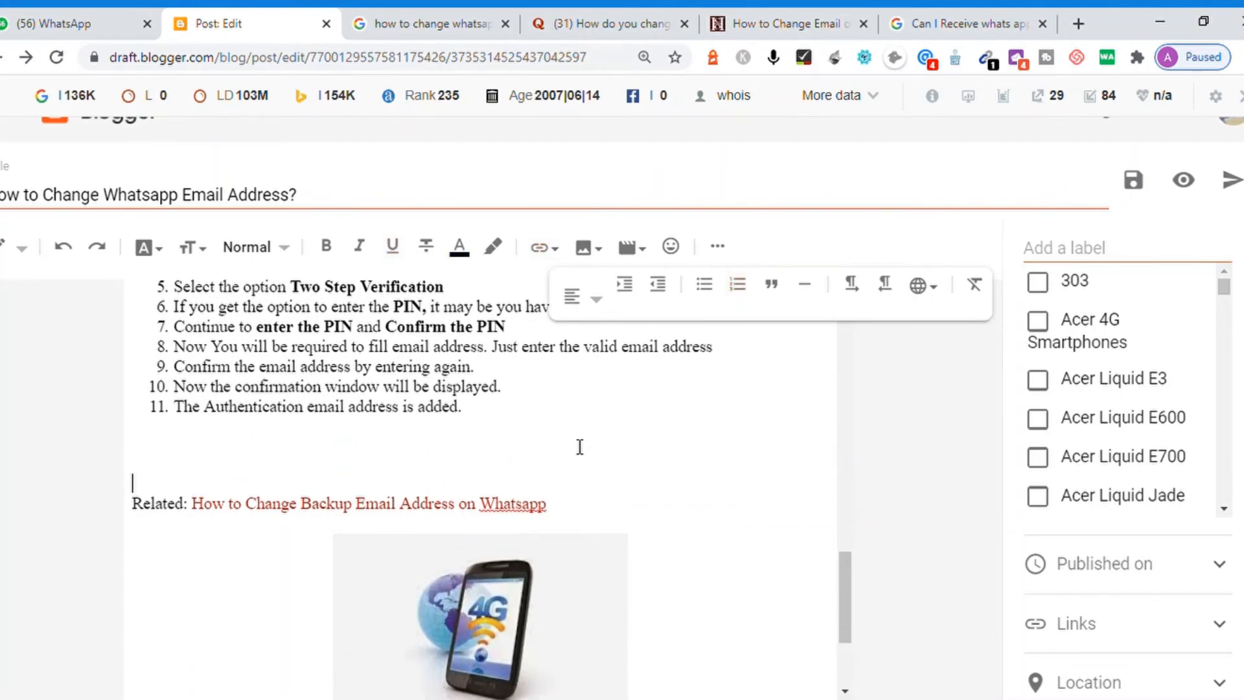
Correct the misspelled "yu" to "you" in the paragraph above the numbered list
key("Up")
key("Up")
key("Up")
key("Up")
key("Up")
key("Up")
key("Up")
key("Up")
key("Up")
key("Up")
key("Up")
key("Up")
key("Up")
key("Up")
key("Up")
key("Up")
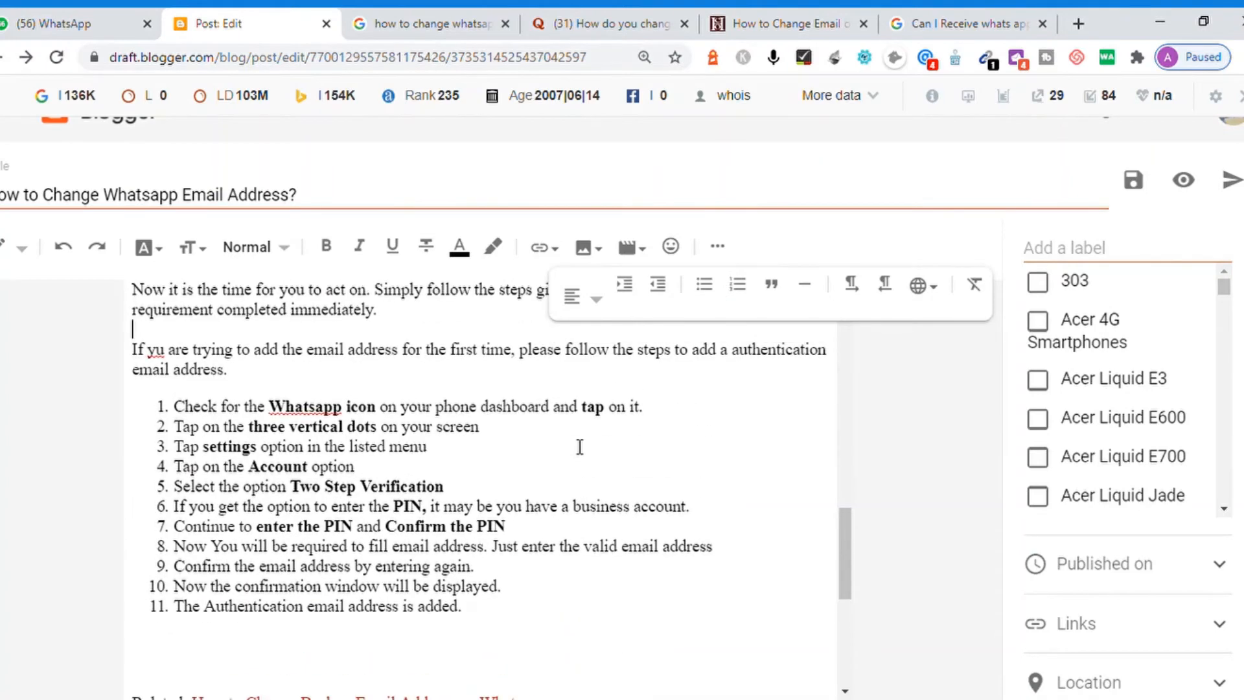
key("Down")
key("Down")
key("Down")
key("Down")
key("Down")
key("Down")
key("Down")
key("Down")
key("Down")
key("Down")
double_click(161, 352)
type("yew")
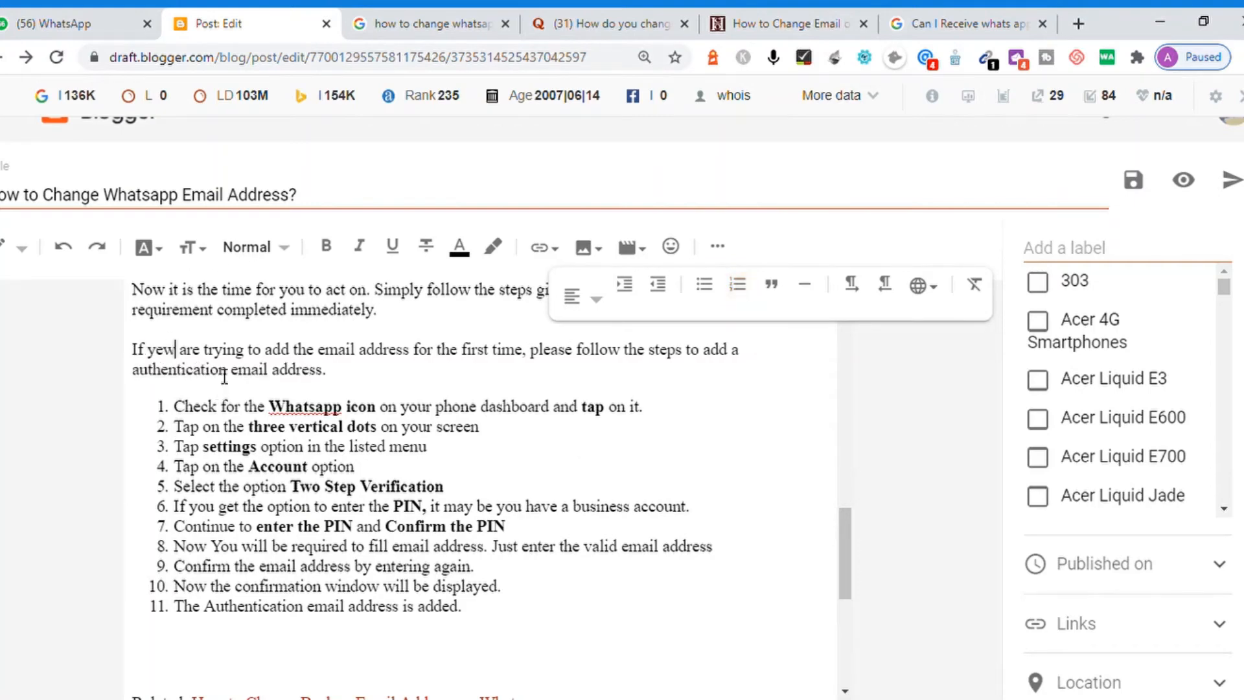
double_click(174, 356)
type("you")
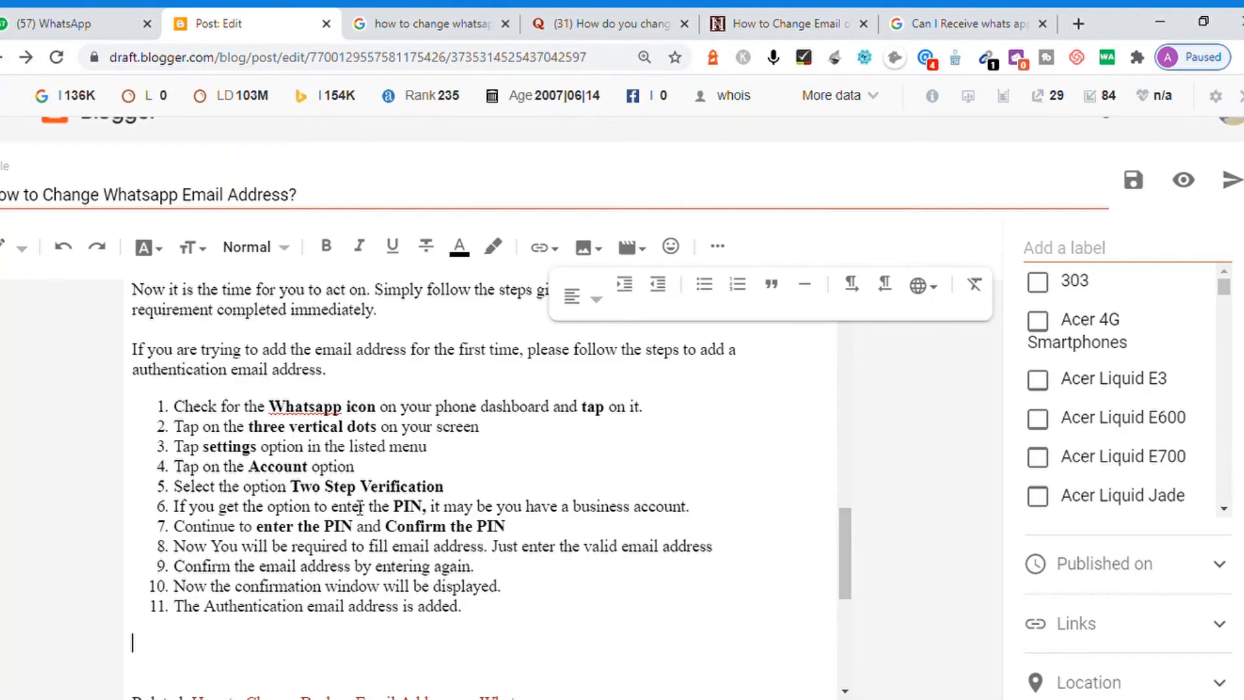
left_click(312, 487)
left_click(367, 506)
left_click(421, 531)
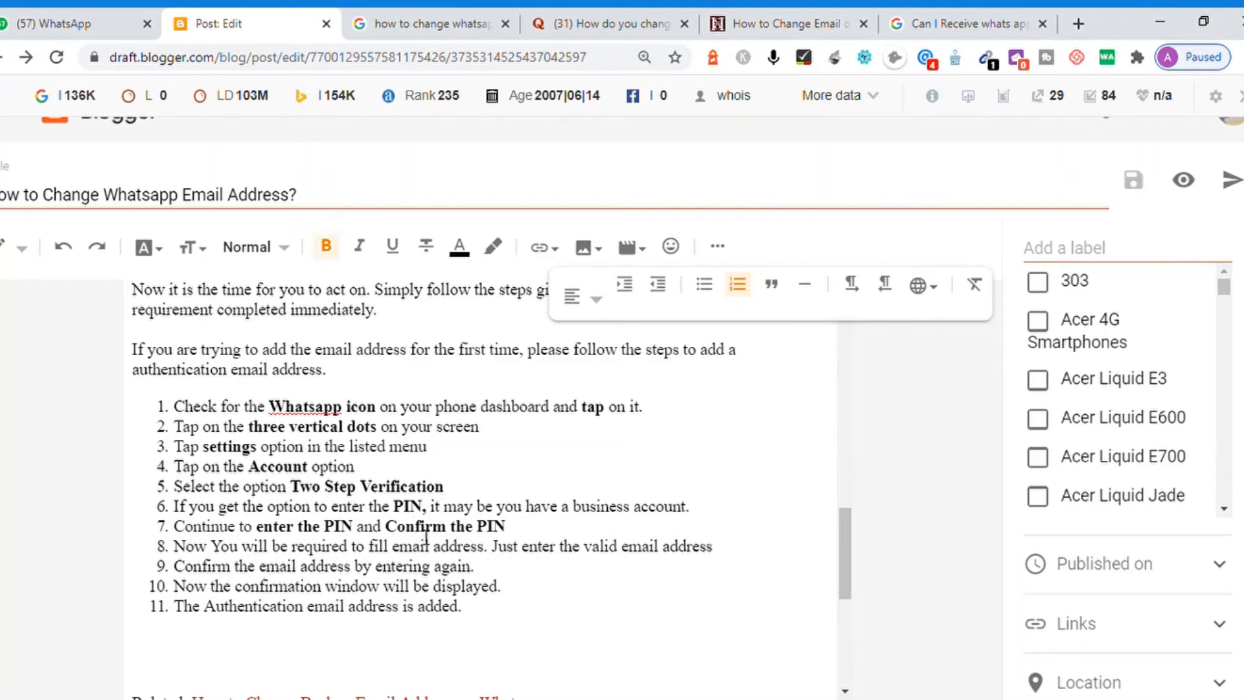
left_click(468, 496)
key("shift+Up")
key("shift+Up")
key("shift+Up")
key("shift+Up")
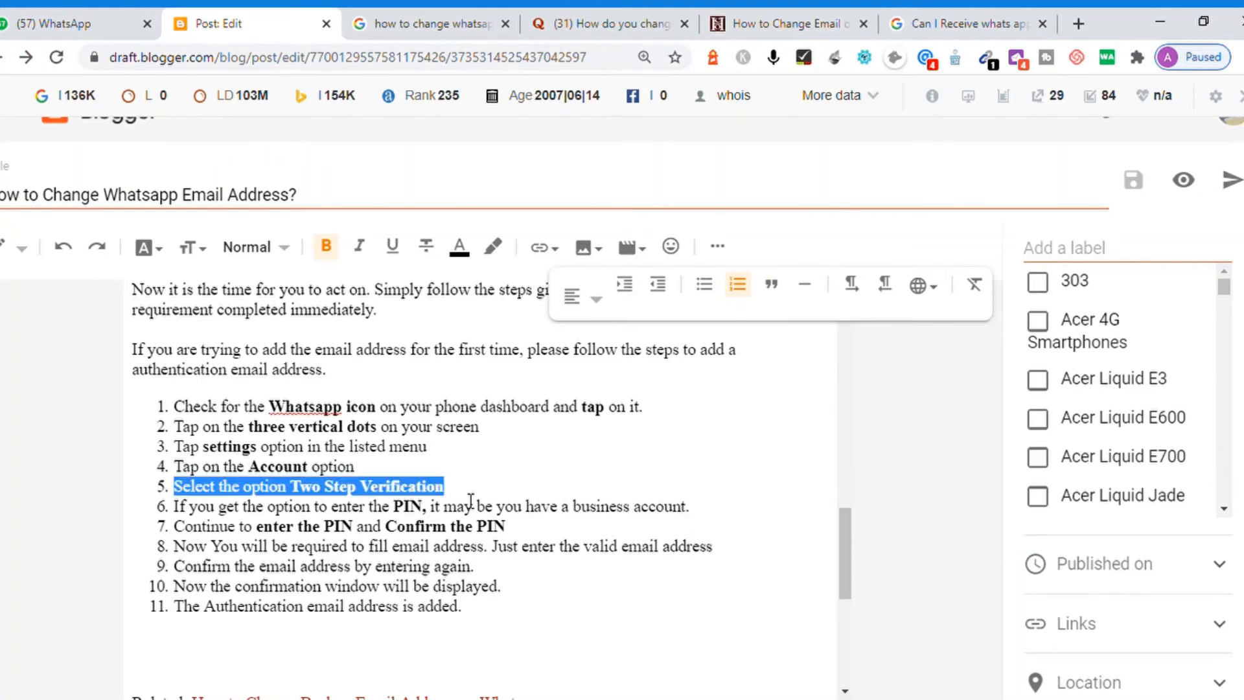
key("Left")
key("Down")
key("Down")
key("Down")
key("Down")
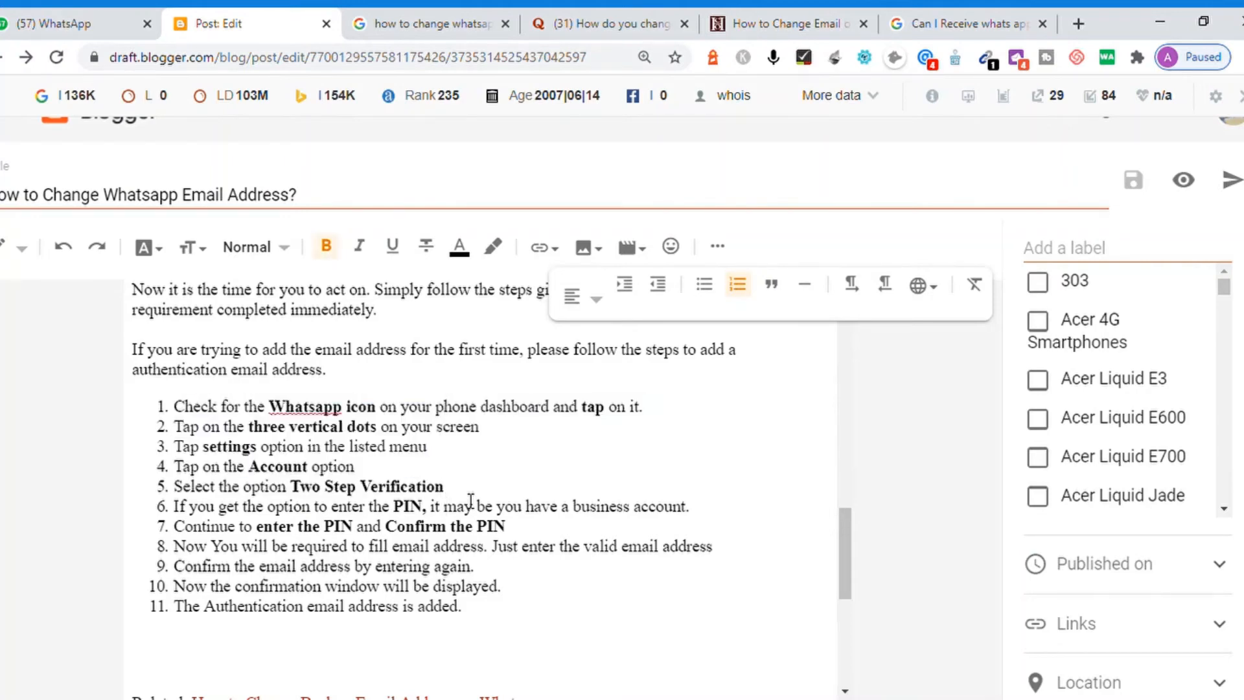
key("shift+Up")
key("shift+Up")
key("shift+Up")
key("shift+Up")
key("shift+Home")
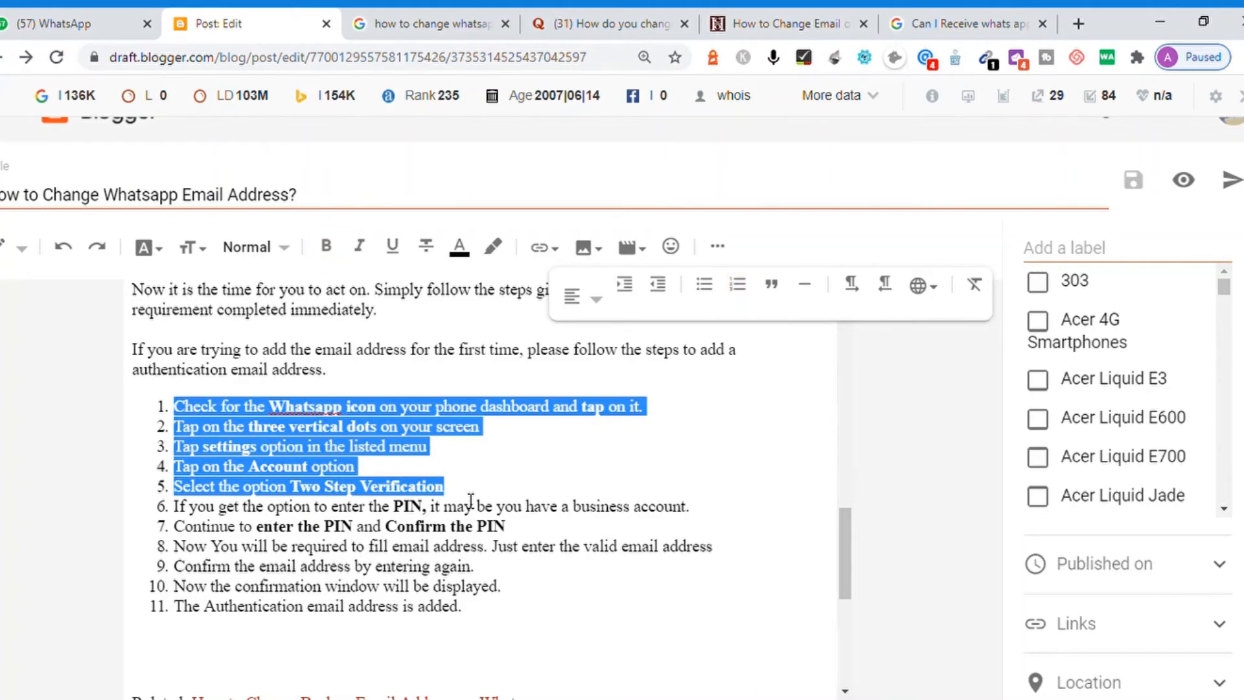
Below the numbered list, add the lead-in line "To change the email address, you need to follow the blow steps:"
key("Down")
key("Down")
key("Down")
key("Down")
key("Down")
key("Down")
key("Down")
key("Down")
key("Down")
key("Down")
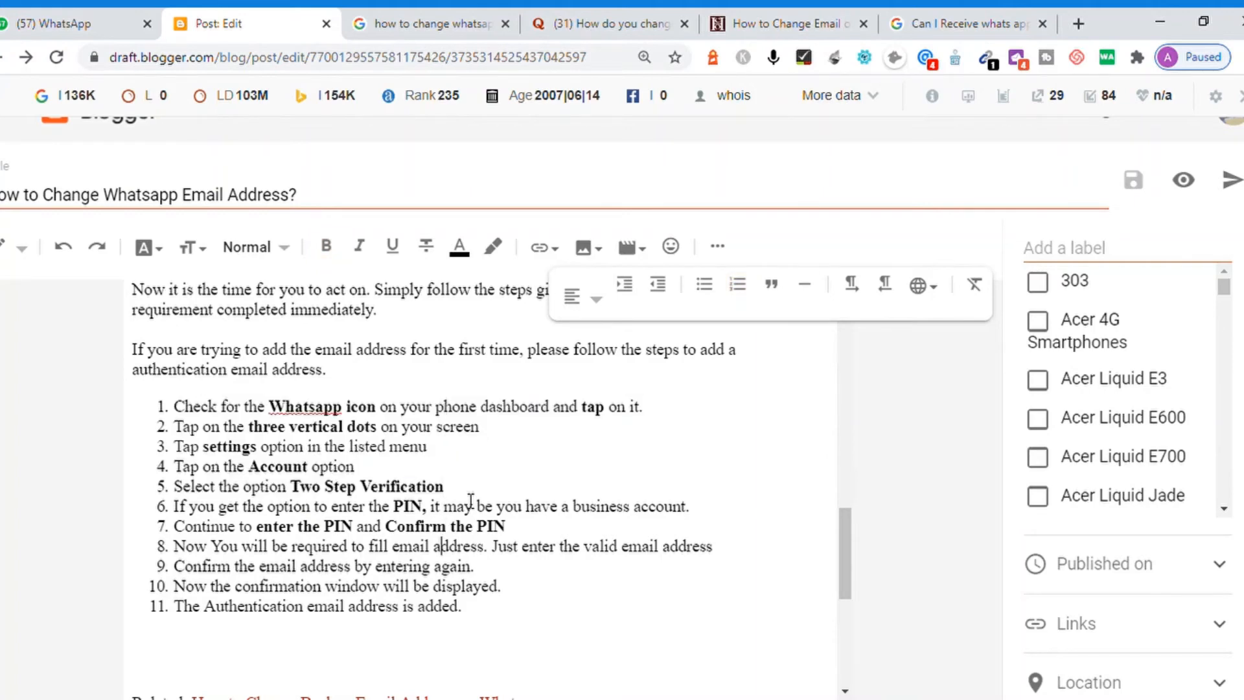
key("Down")
type("To chan")
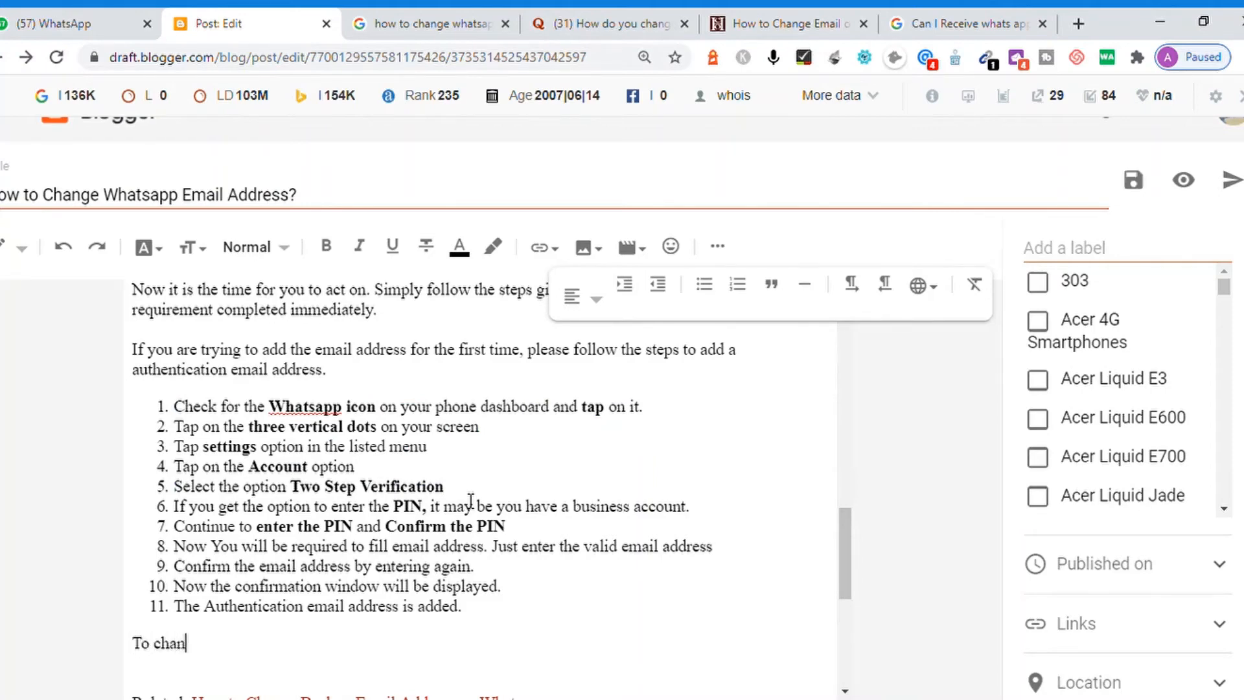
type("ge the email addr")
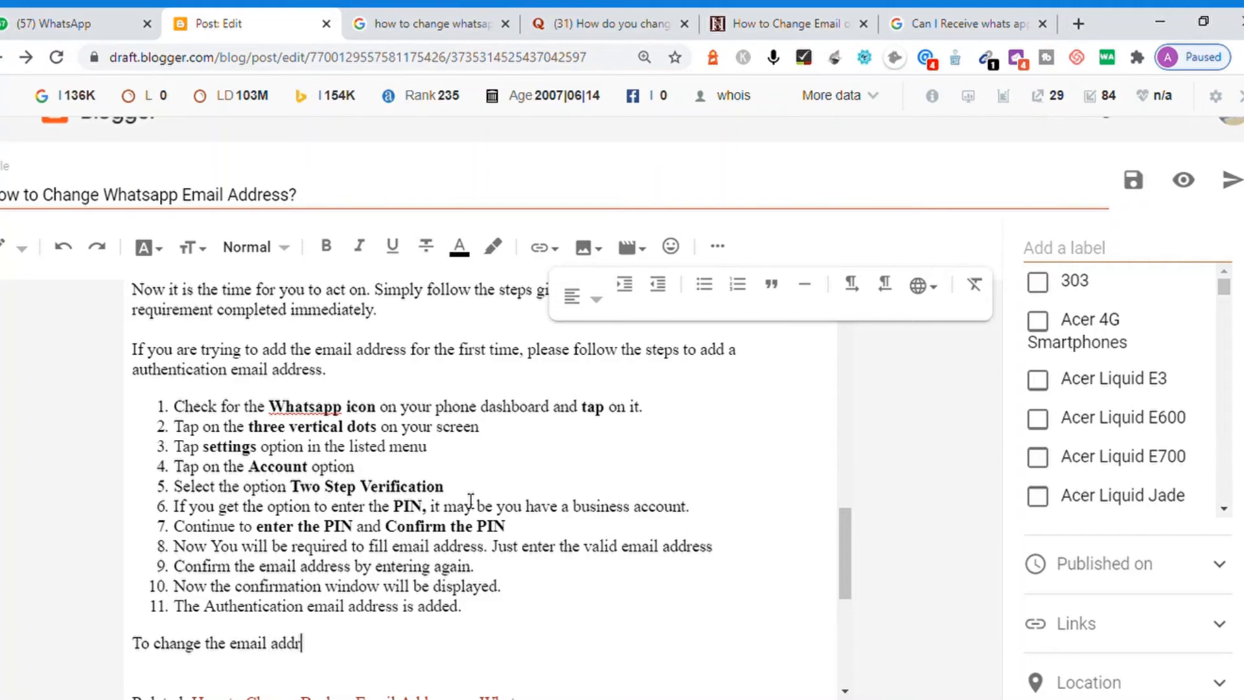
type("ess.")
type(".")
type(" you need to ")
type("follow the ")
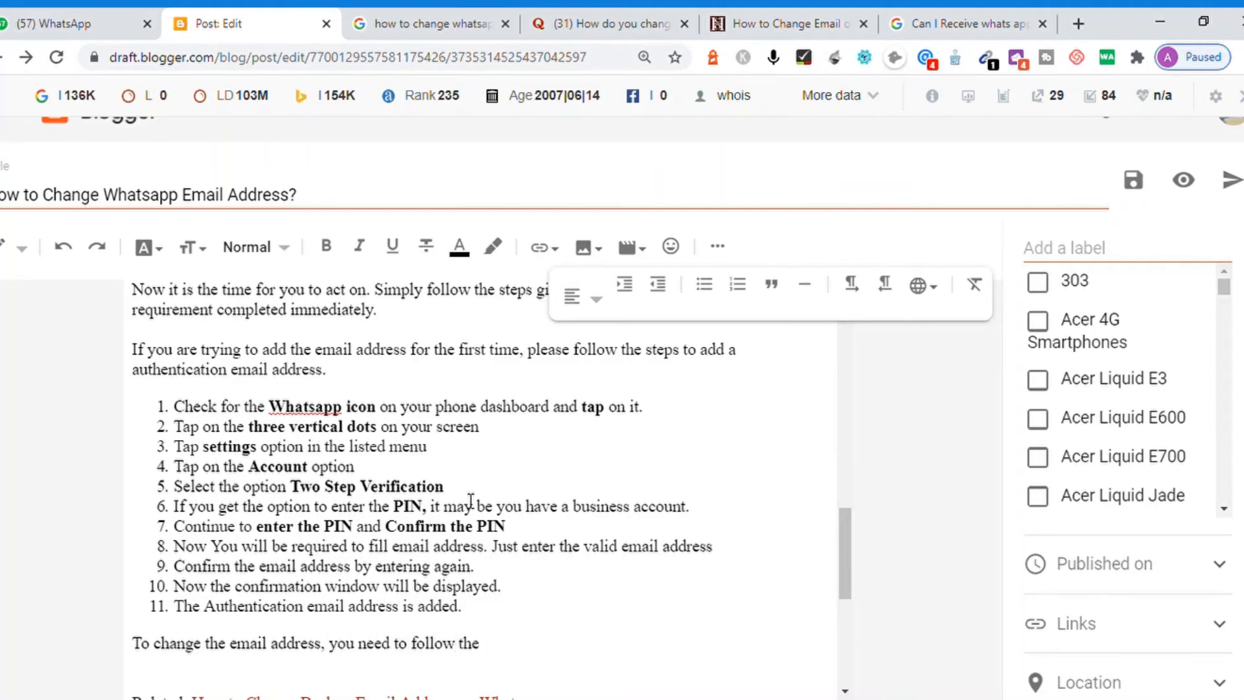
type("blow steps")
key("Return")
key("BackSpace")
type(":")
Copy items 1 to 5 of the numbered list and paste them below the new lead-in line as a second numbered list
left_click(445, 491)
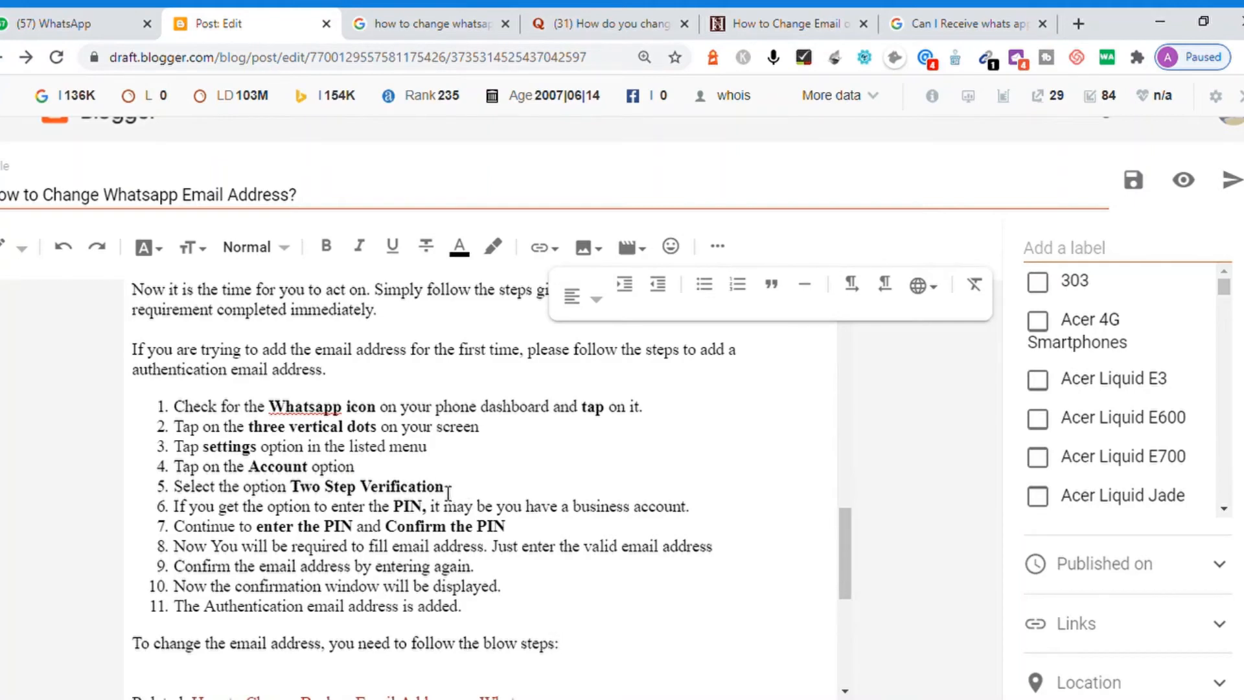
left_click_drag(451, 491, 172, 410)
key("ctrl+c")
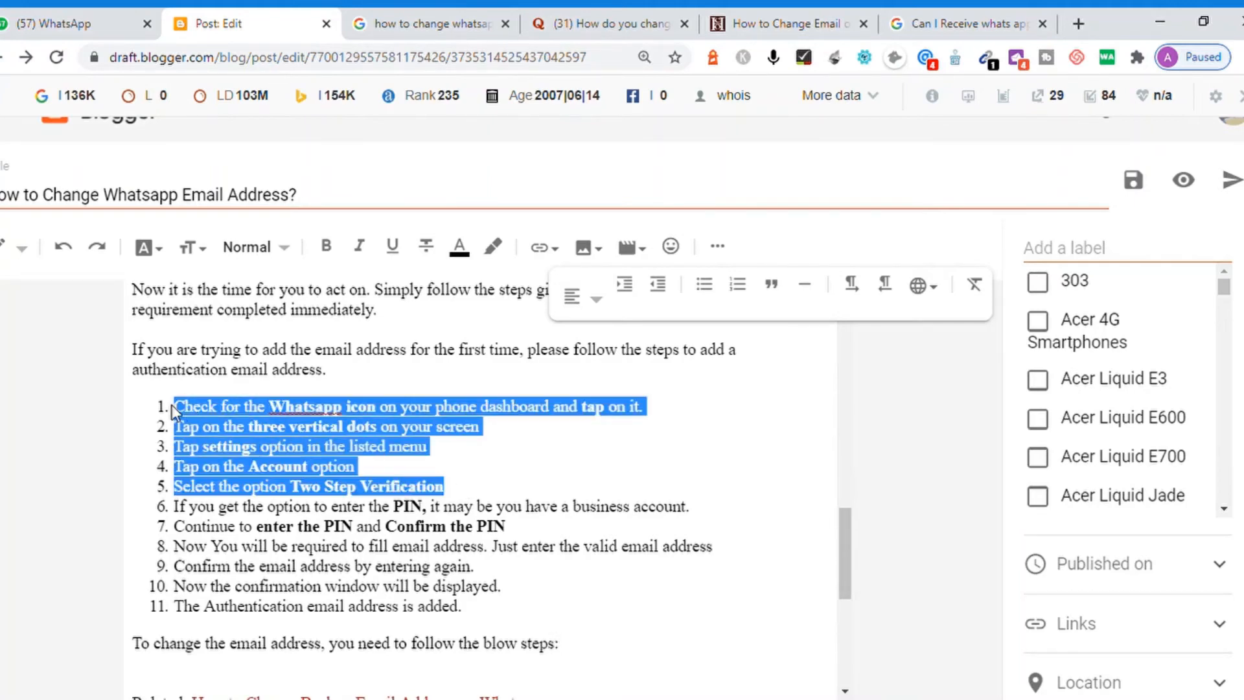
left_click(170, 405)
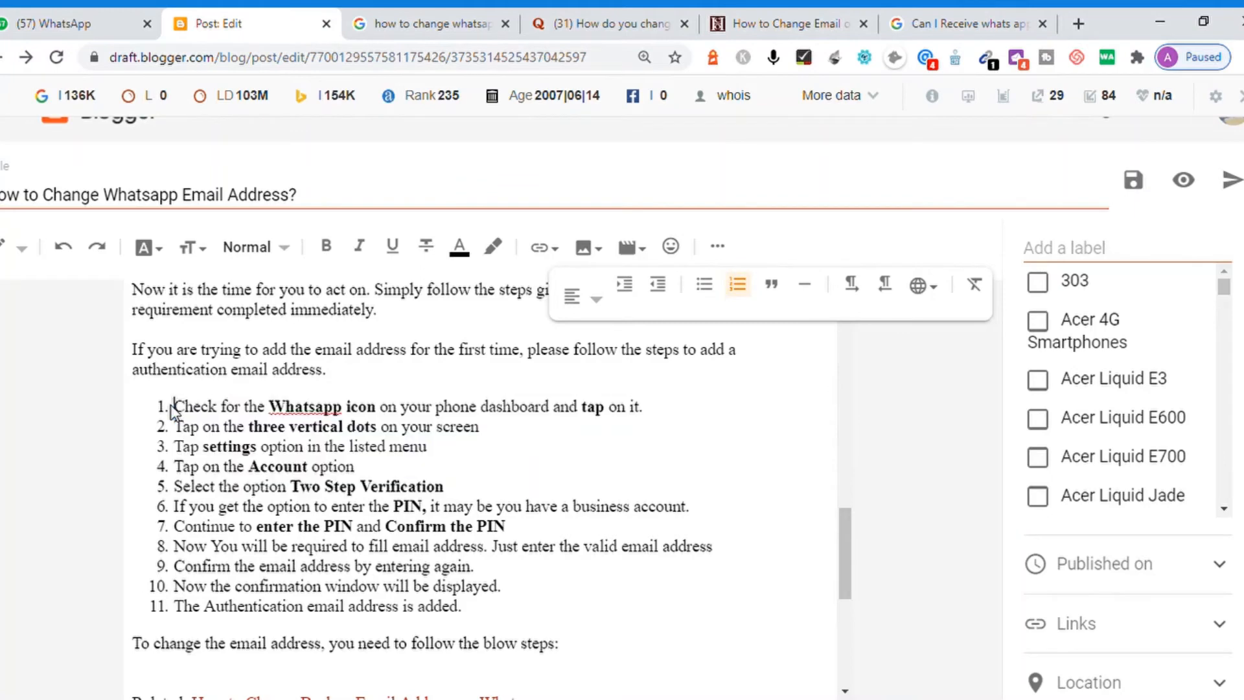
key("Down")
key("Down")
key("Down")
key("Down")
key("Down")
key("Down")
key("Down")
key("Down")
key("Down")
key("Down")
key("Down")
key("Down")
key("Return")
key("ctrl+v")
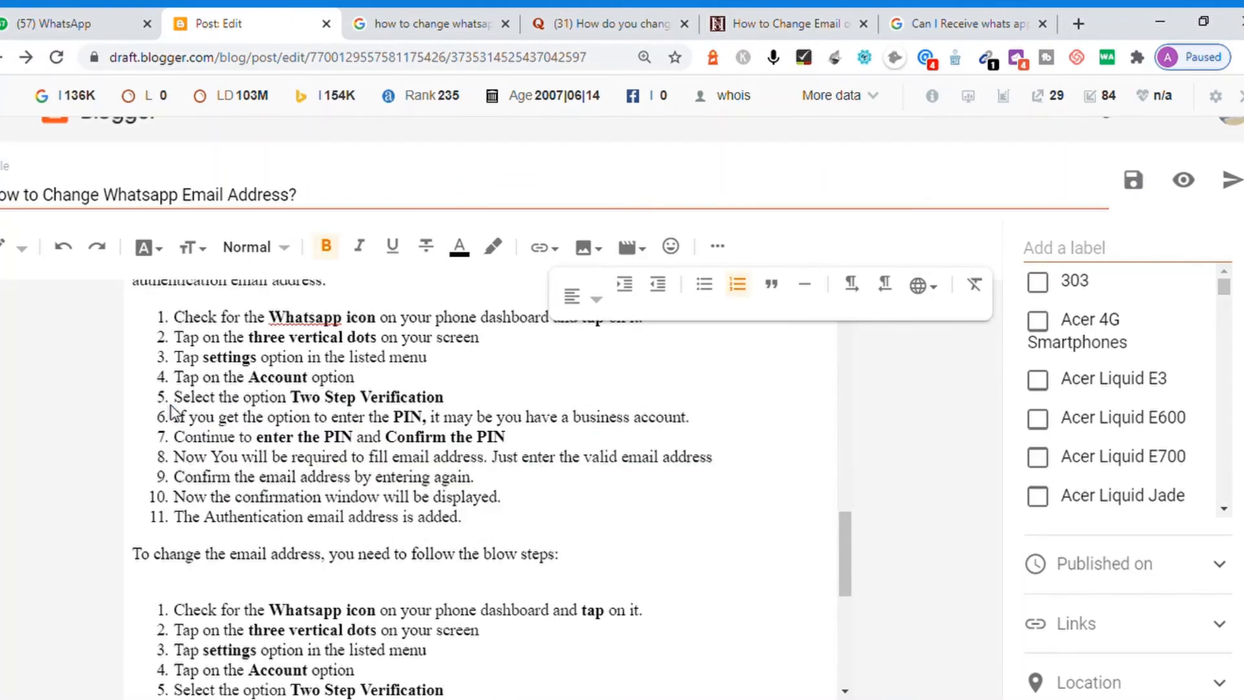
Add item 6 to the second list reading "Click on change the Email address"
key("Return")
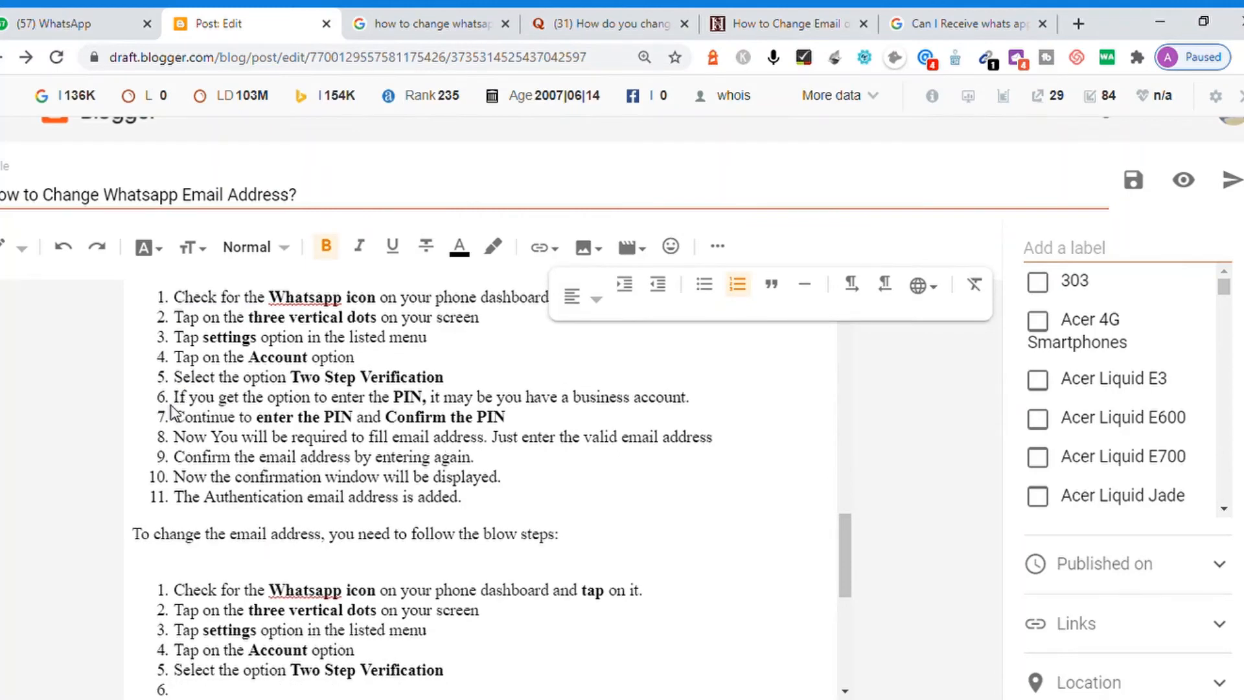
type("Click on change")
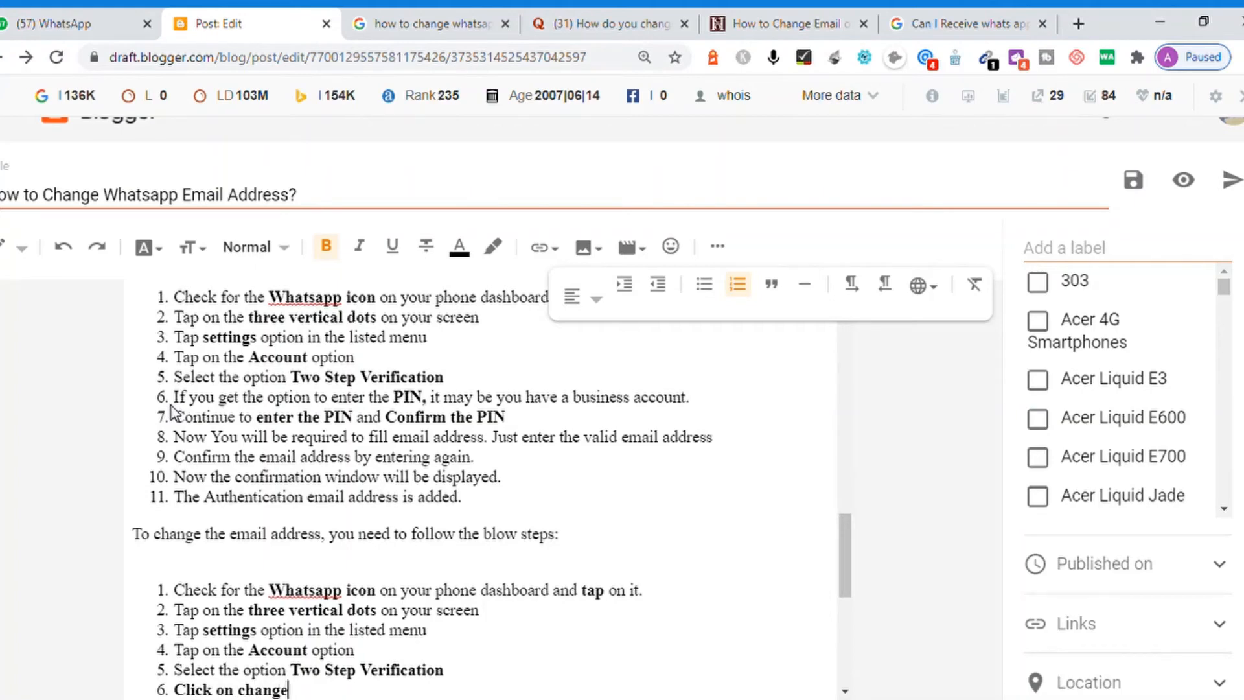
type(" the Email a")
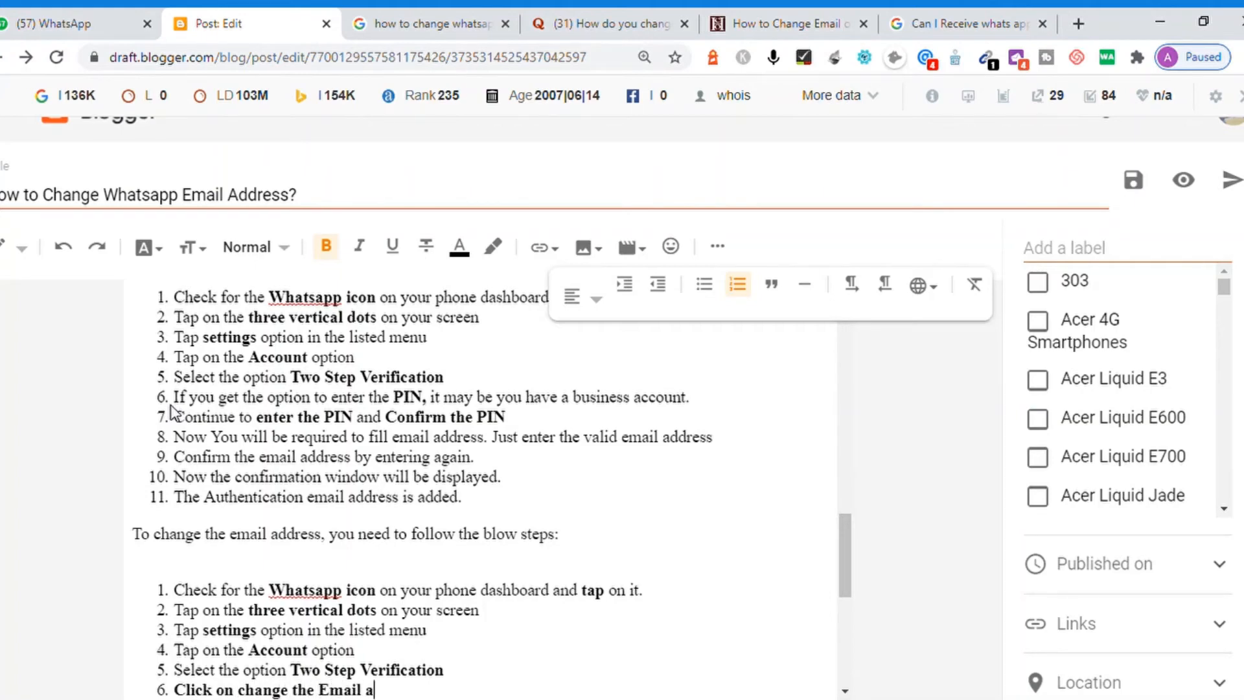
type("ddress")
Remove the bold formatting from "Click on" in item 6, keeping "change the Email address" bold
key("Home")
key("shift+Right")
key("shift+Right")
key("shift+Right")
key("shift+Right")
key("shift+Right")
key("shift+Right")
key("shift+Right")
key("shift+Right")
key("shift+Right")
key("ctrl+b")
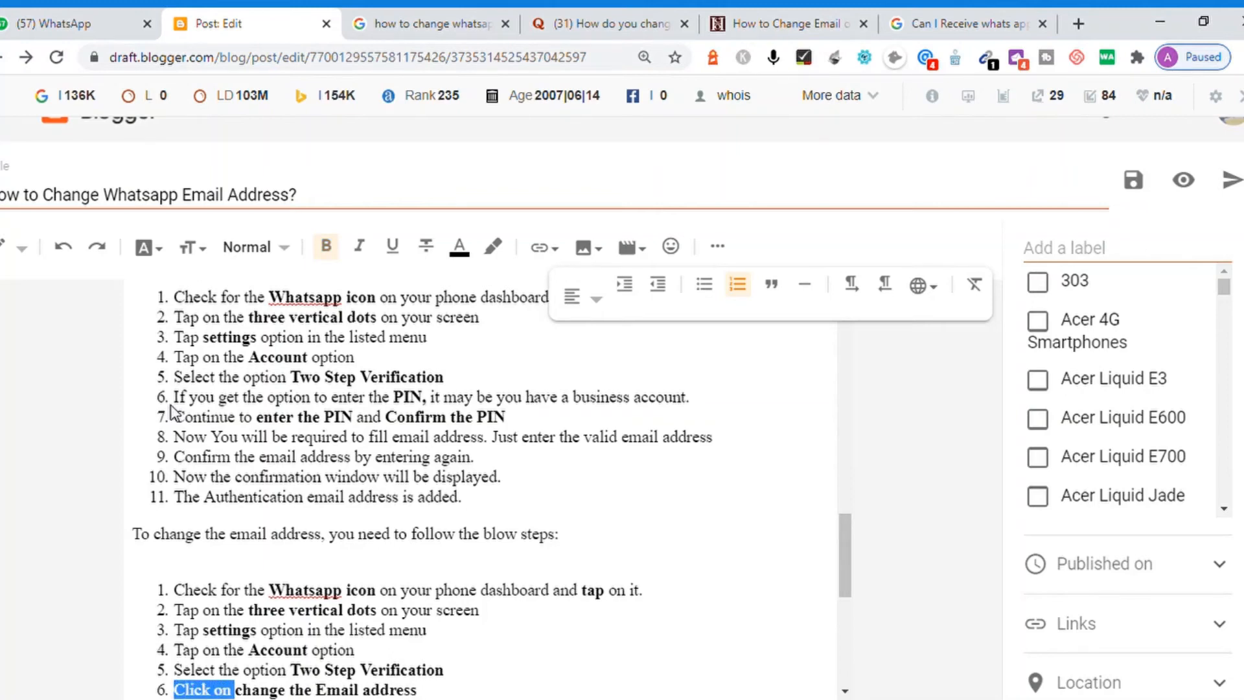
Add item 7 to the second list reading "Enter your new email id and confirm the email id by re entering the same."
key("End")
key("Return")
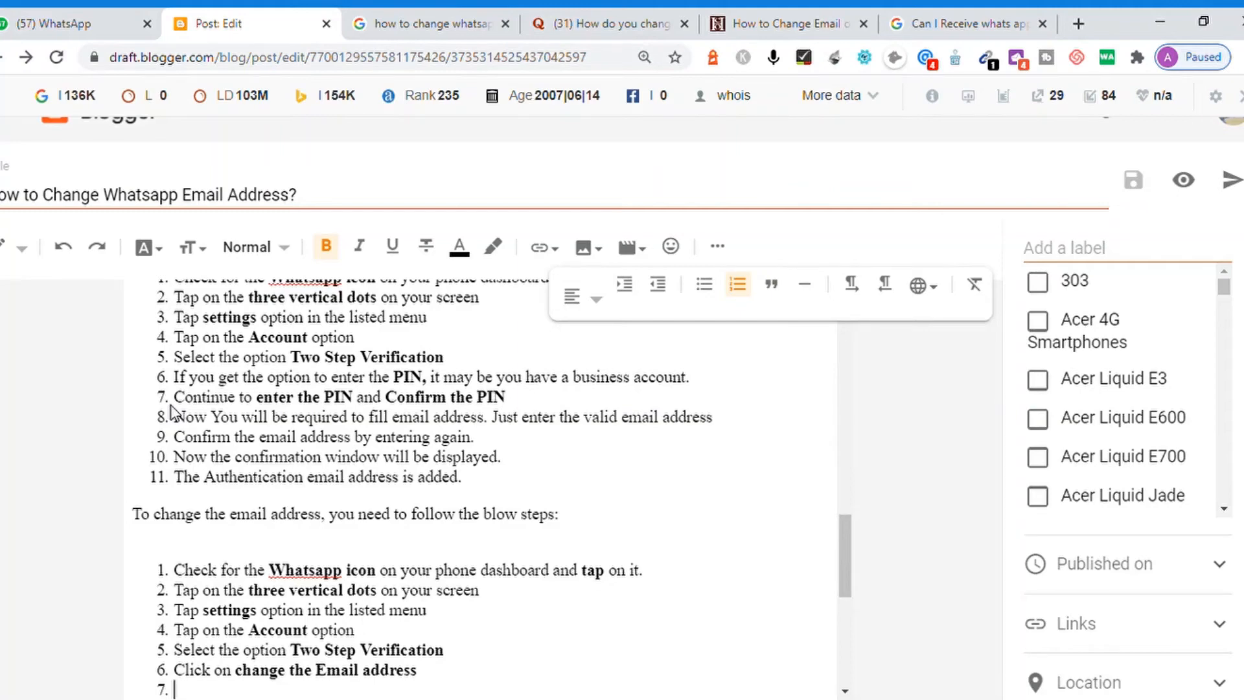
type("Enter your ")
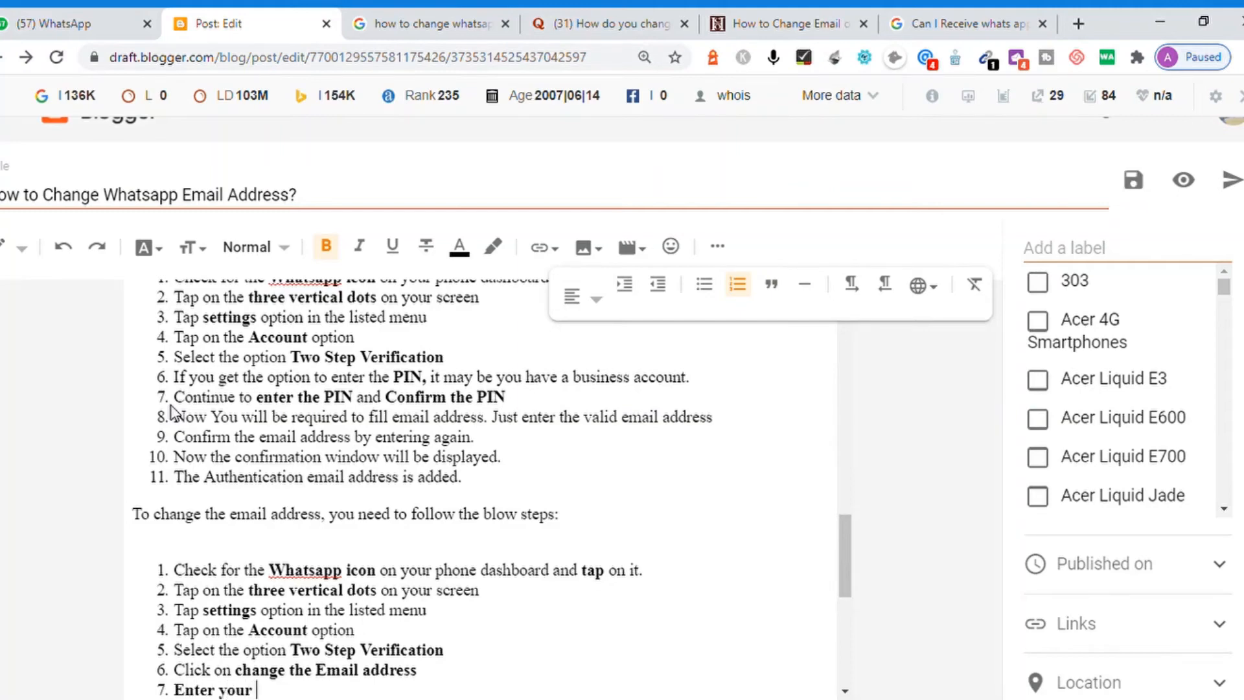
type("new emau")
key("BackSpace")
type("il id and ")
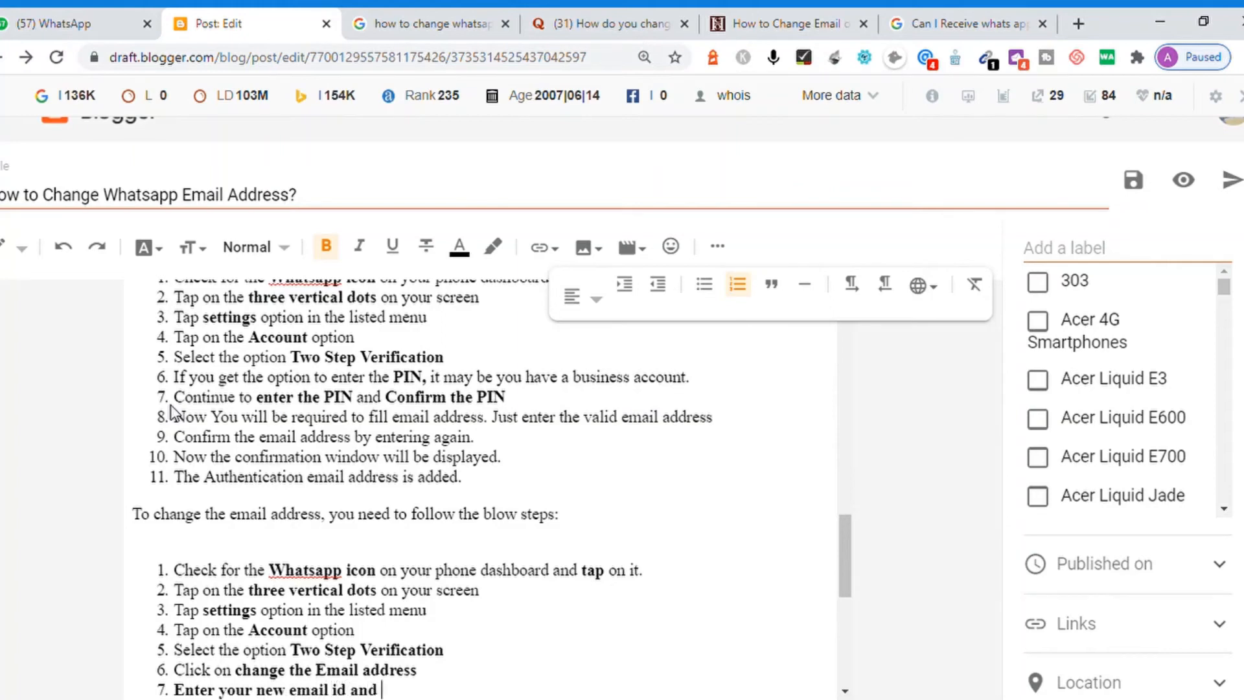
type("reenter the")
key("BackSpace")
key("BackSpace")
key("BackSpace")
key("BackSpace")
key("BackSpace")
key("BackSpace")
key("BackSpace")
key("BackSpace")
key("BackSpace")
key("BackSpace")
key("BackSpace")
type("confirm the ")
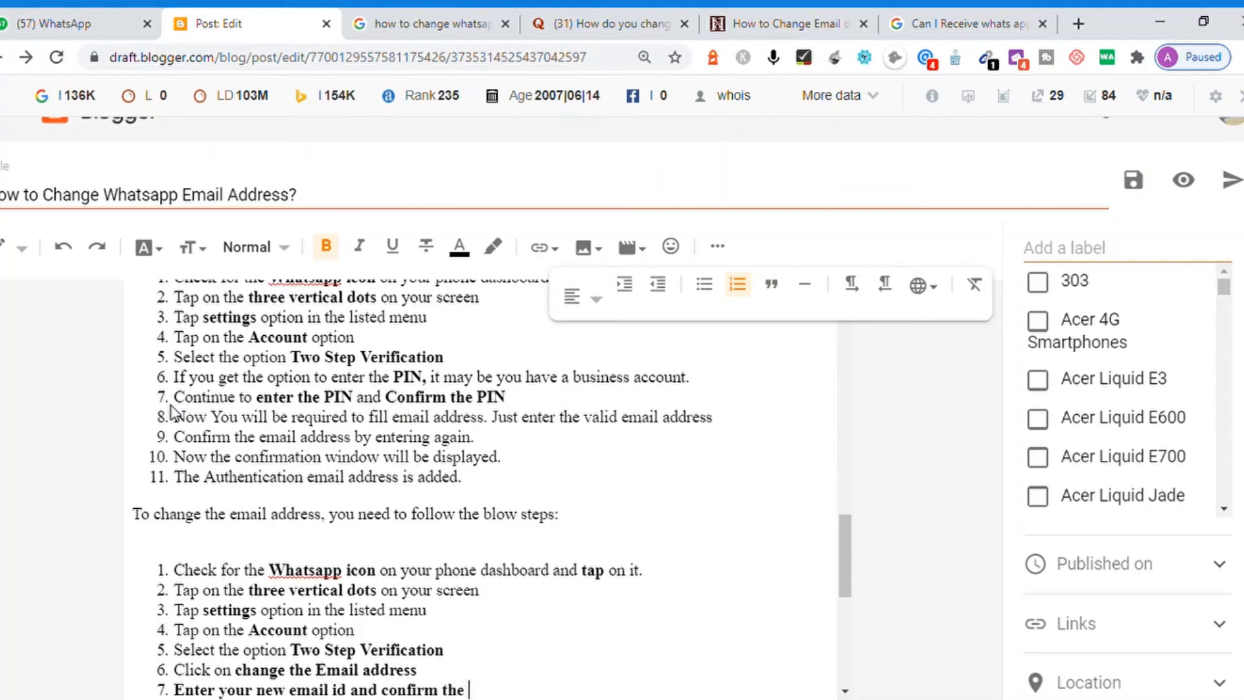
type("email id ")
type("by re ")
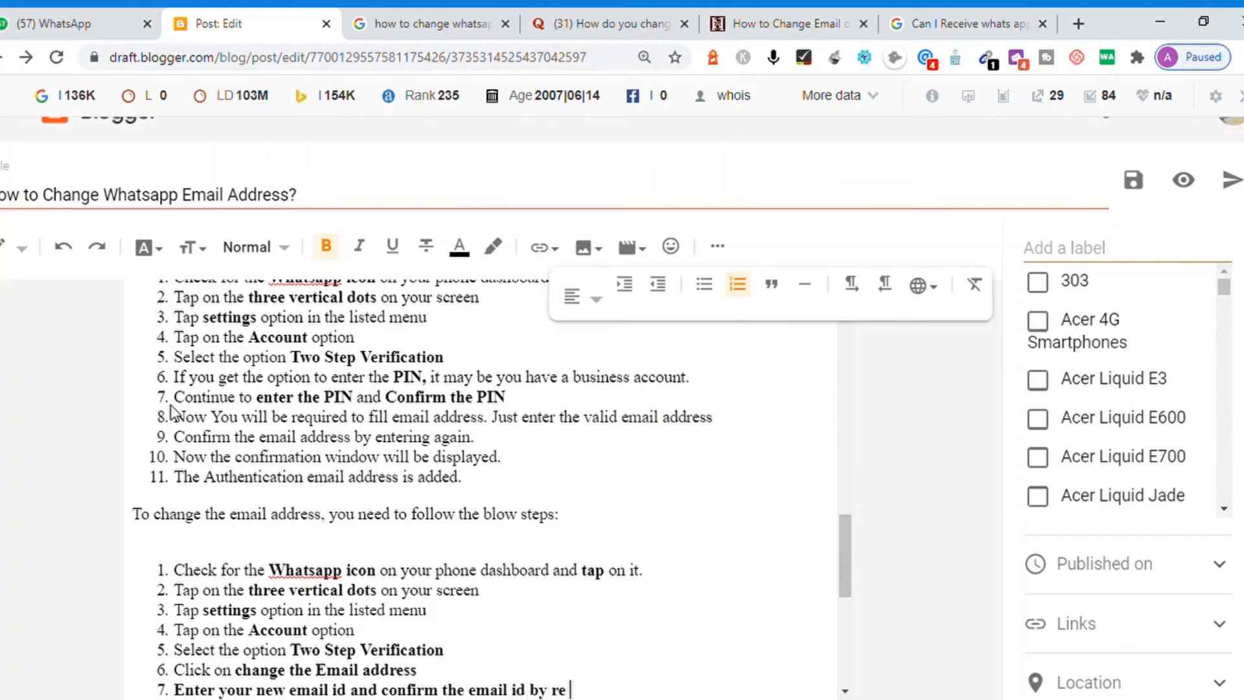
type("entering the same.")
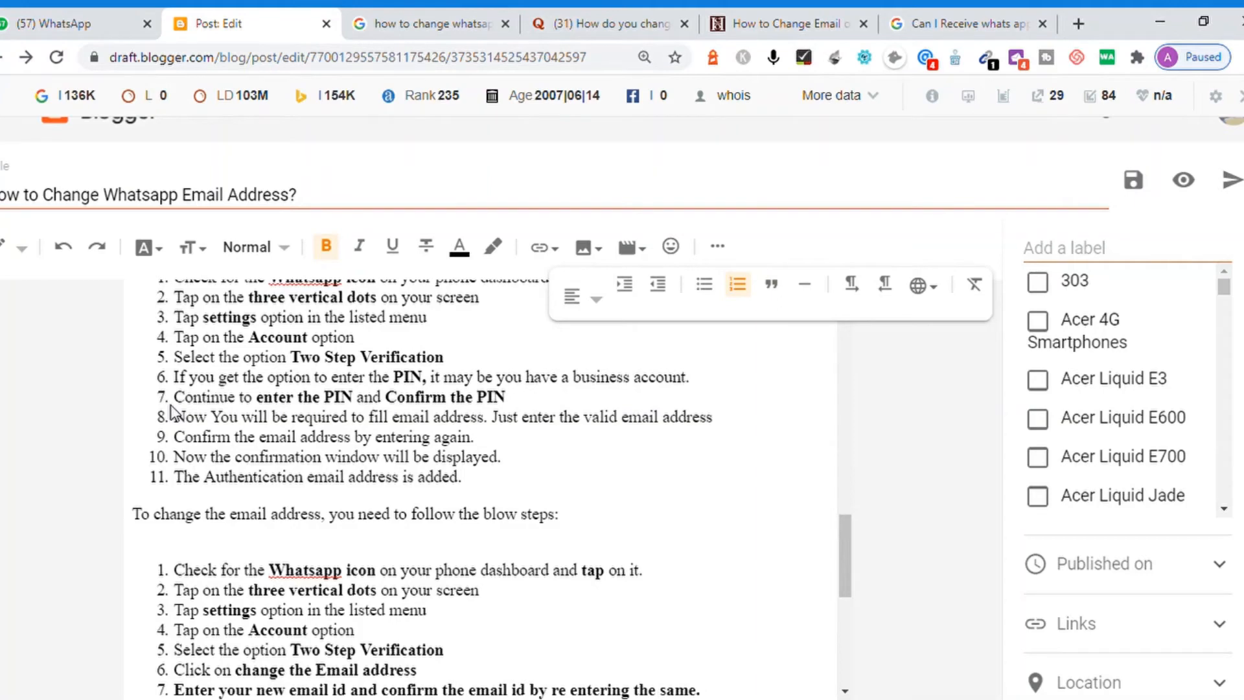
Split item 7 into "Enter your new email id" and a new item 8, "Confirm the email id by re entering the same."
key("ctrl+Left")
key("ctrl+Left")
key("ctrl+Left")
key("ctrl+Left")
key("ctrl+Left")
key("ctrl+Left")
key("ctrl+Left")
key("ctrl+Left")
key("BackSpace")
key("BackSpace")
key("BackSpace")
key("BackSpace")
key("BackSpace")
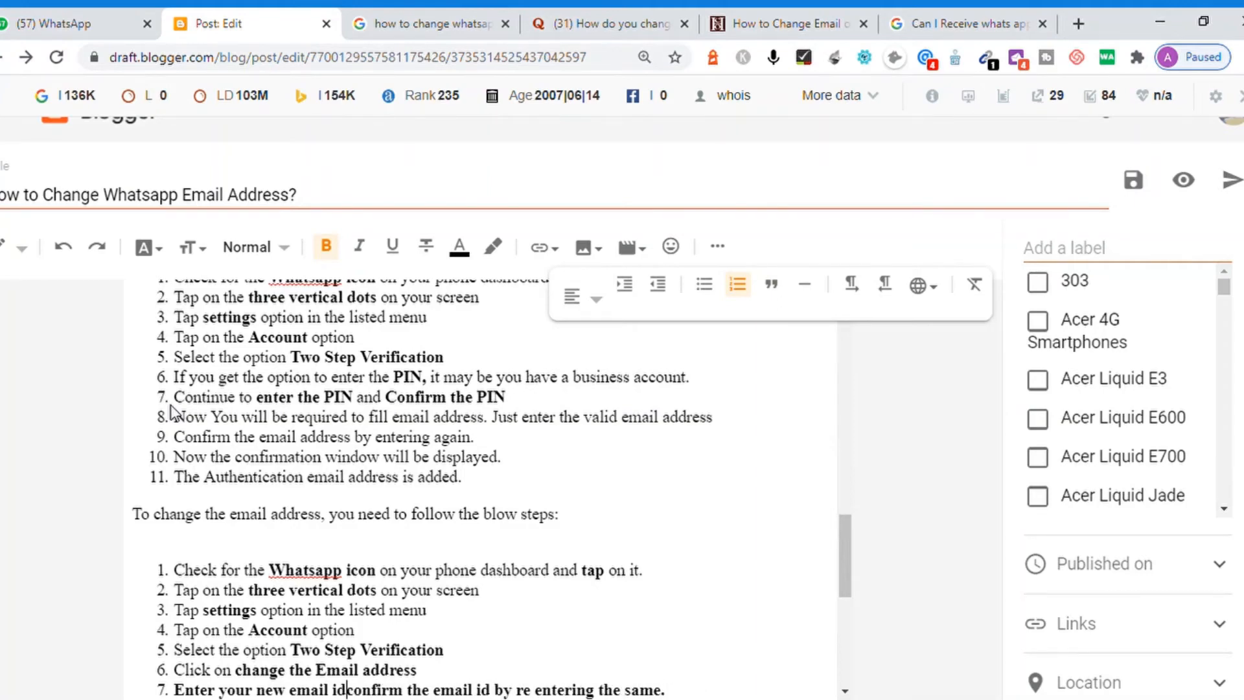
key("Return")
key("Delete")
type("C")
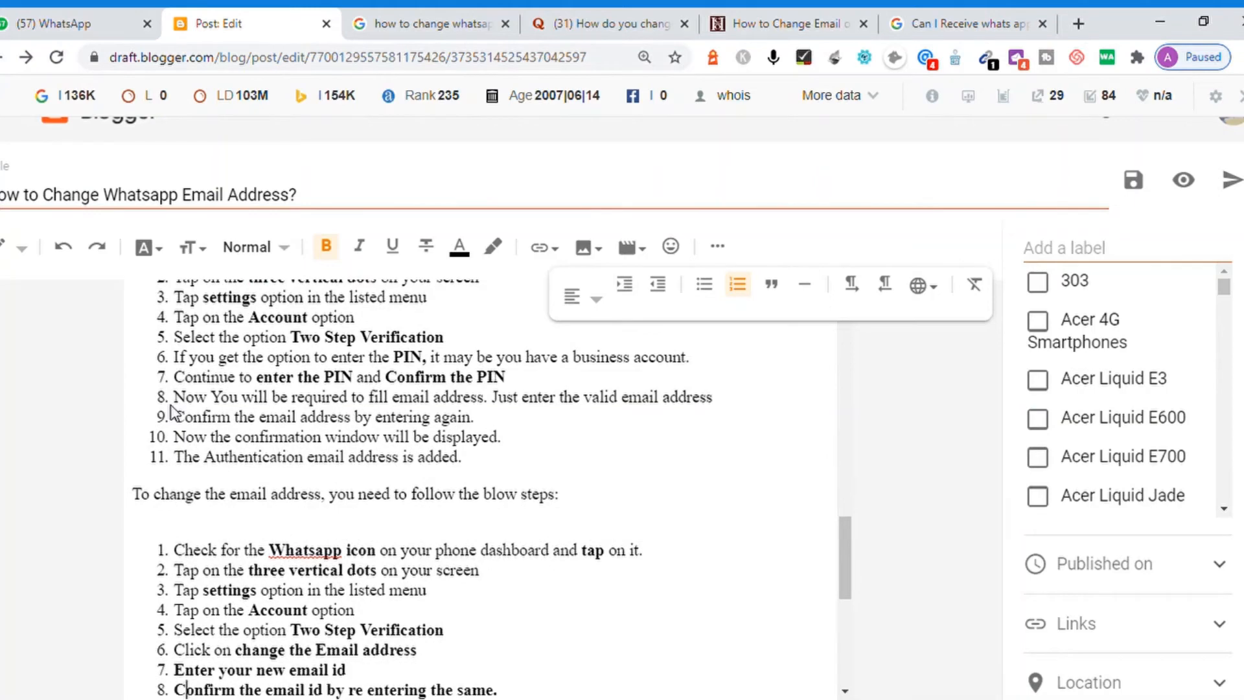
Remove the bold formatting from items 7 and 8 of the second list
key("Up")
key("Left")
key("shift+Home")
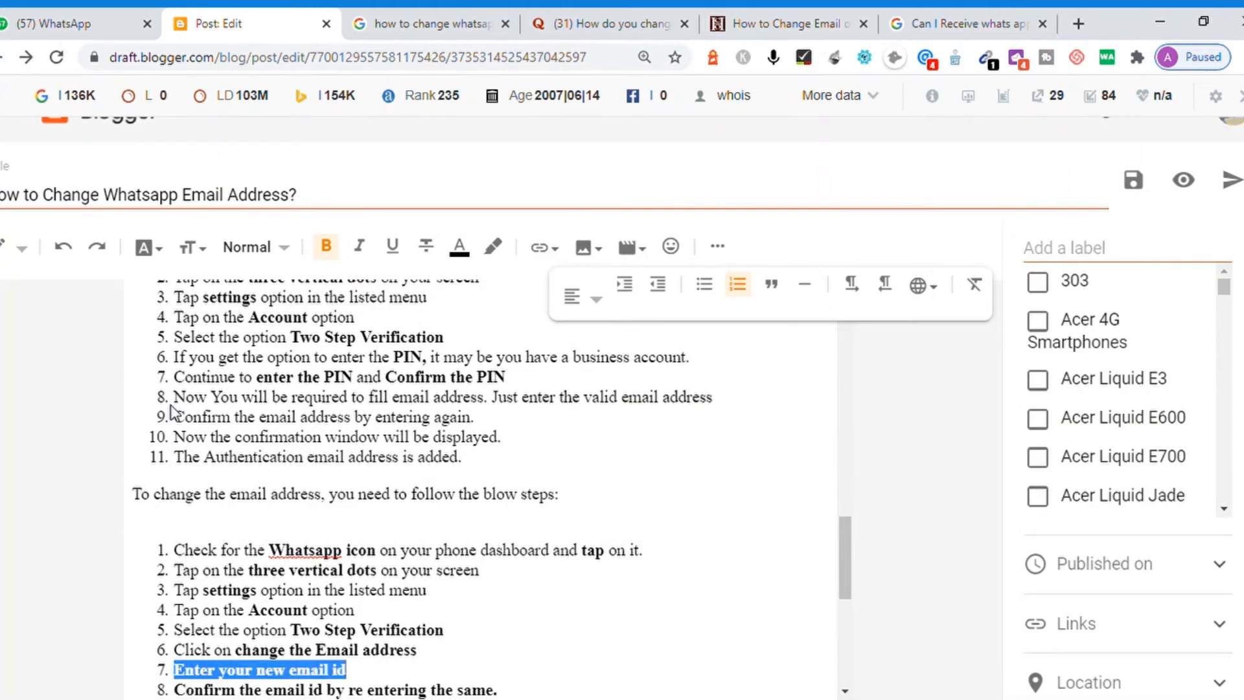
key("ctrl+b")
key("shift+End")
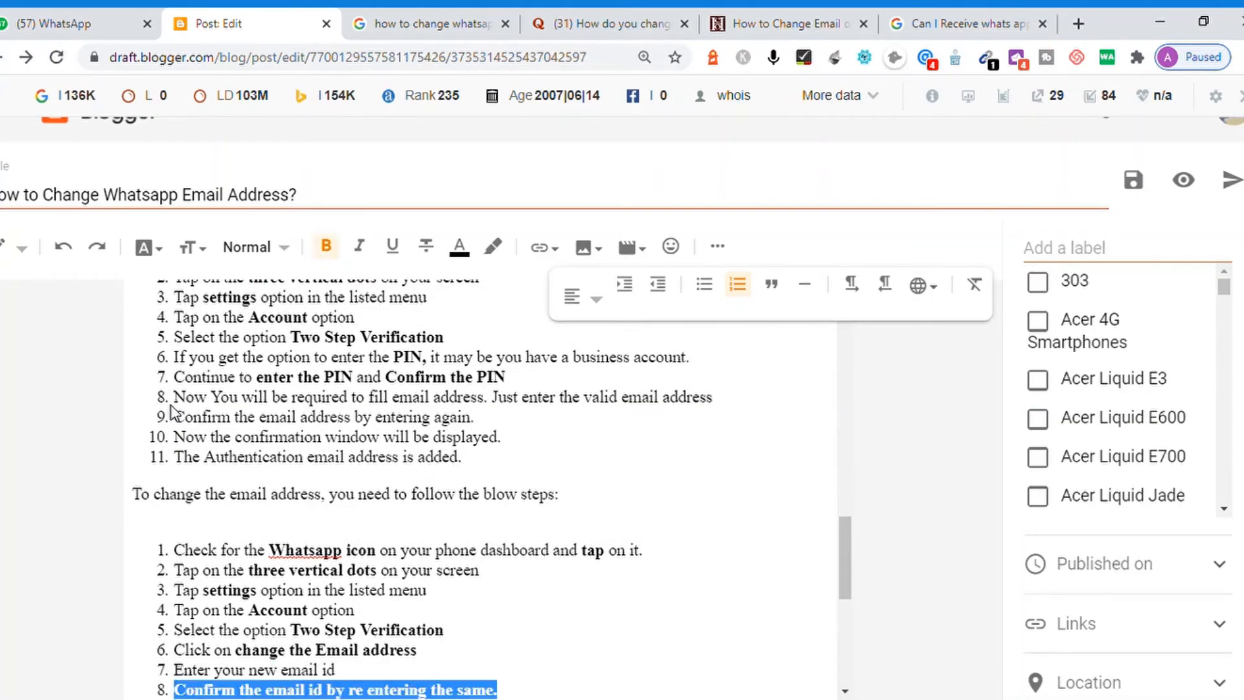
key("ctrl+b")
key("Down")
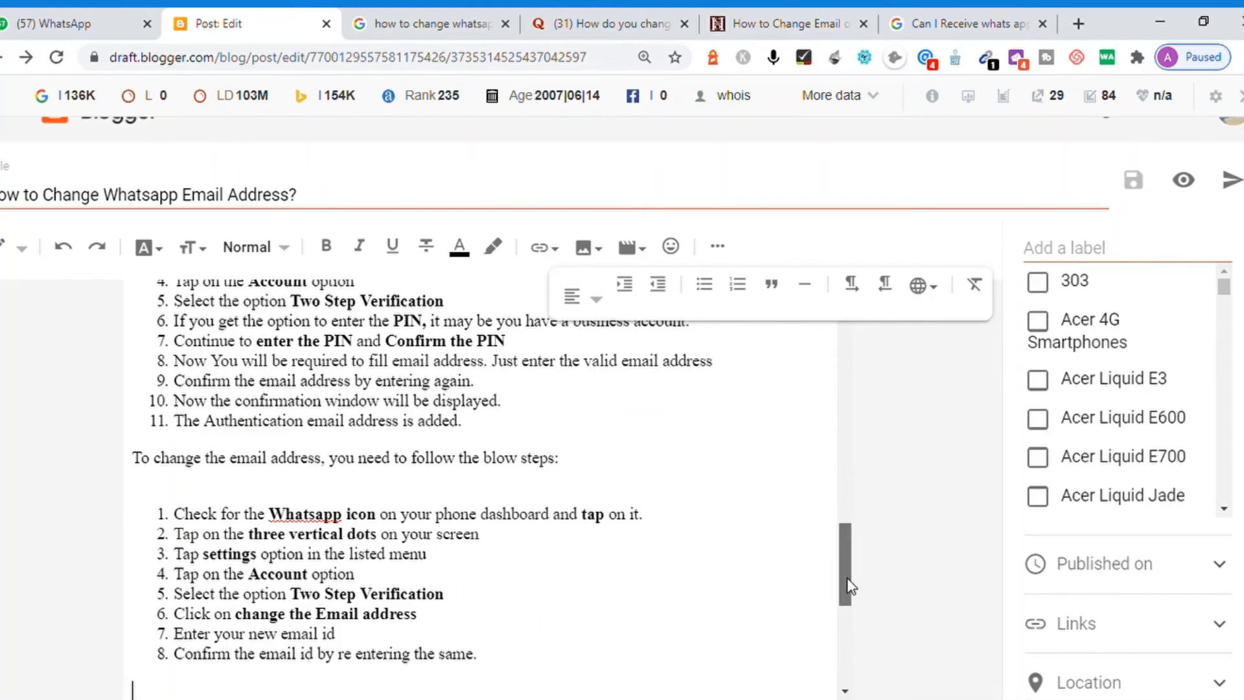
Insert three blank lines below item 1 of the first numbered list
left_click_drag(847, 584, 846, 534)
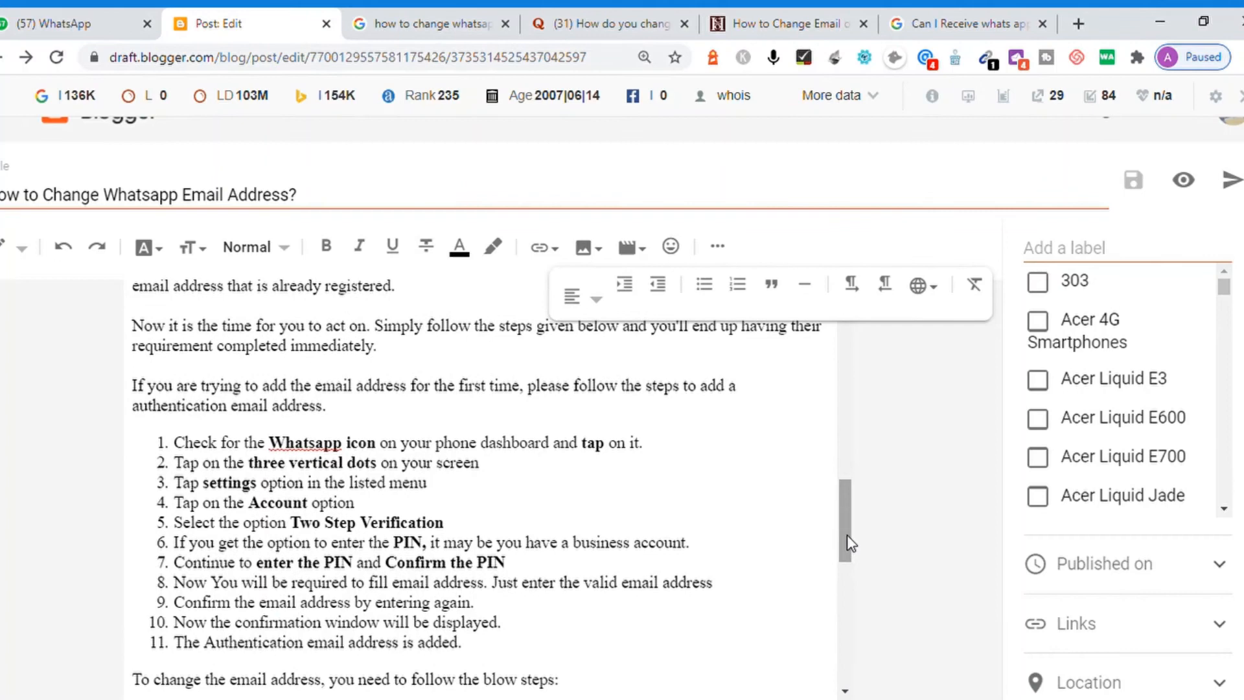
left_click(716, 450)
key("shift+Return")
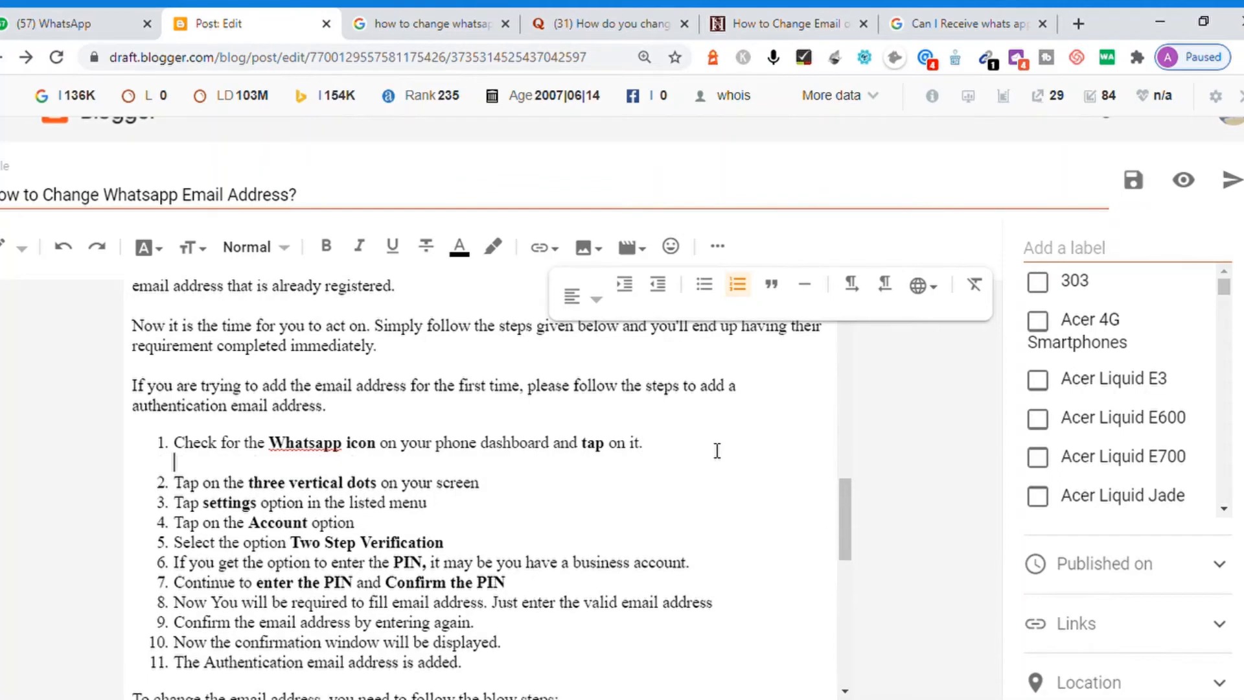
key("shift+Return")
key("shift+Return")
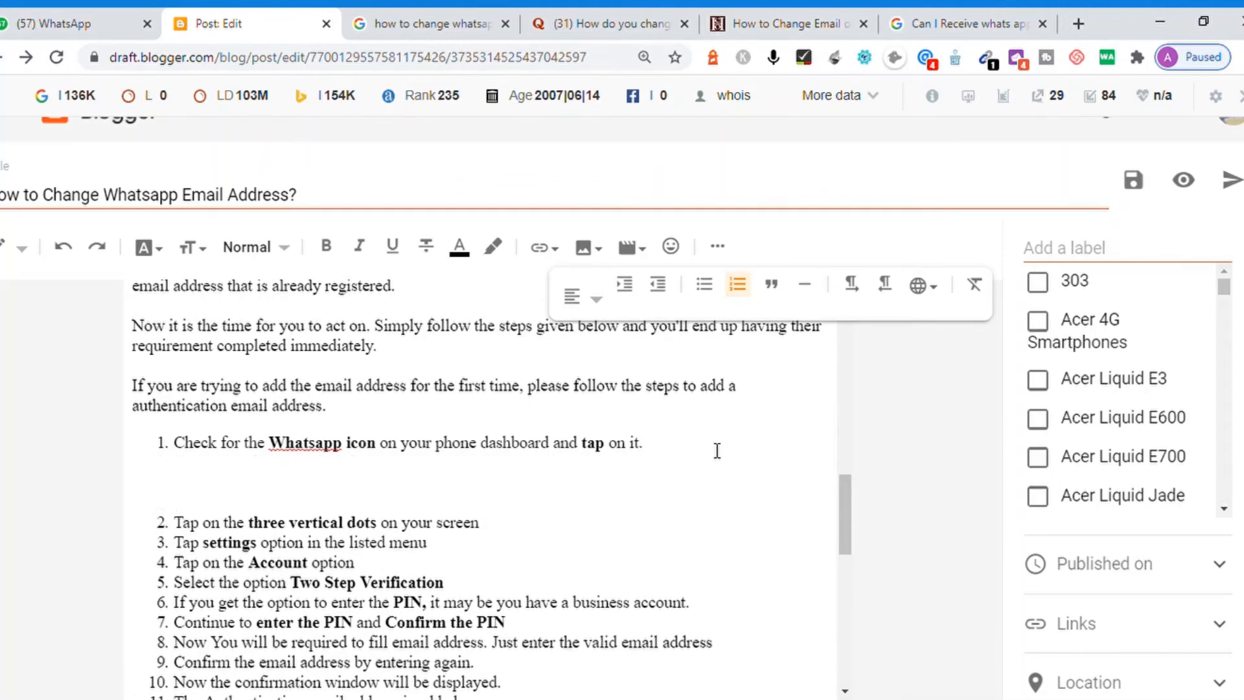
Browse the photos and albums in Google Photos for an image to insert, closing the picker without adding one
left_click(589, 256)
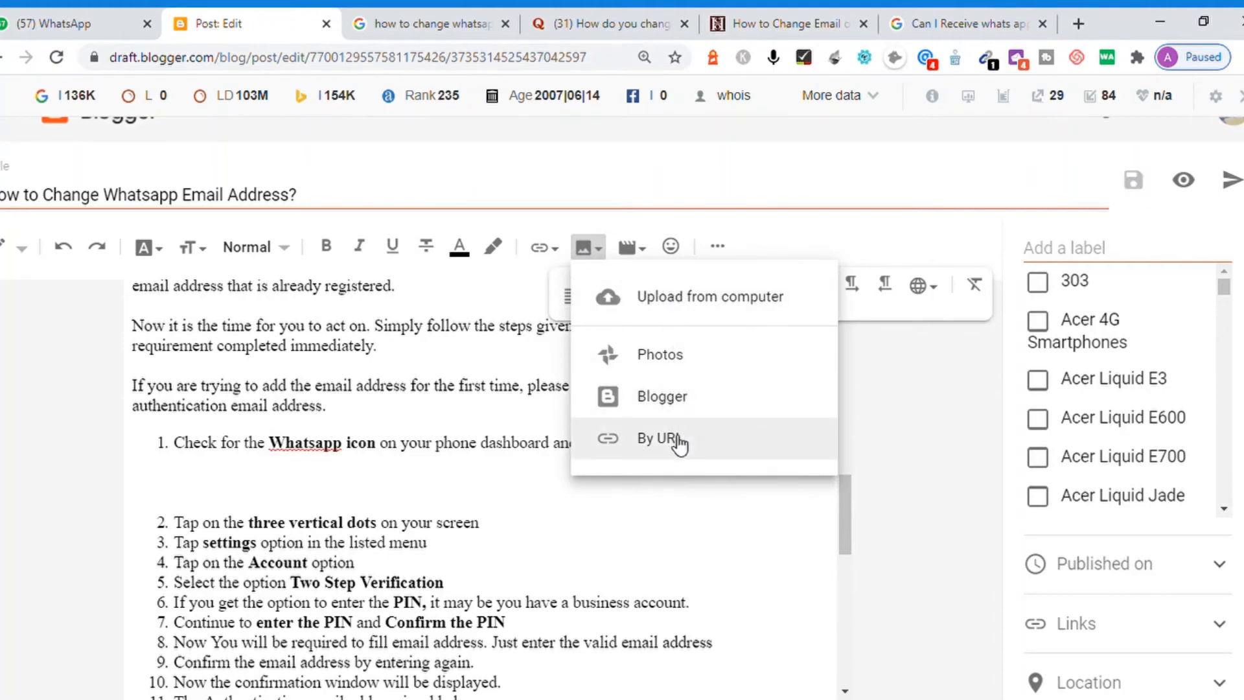
left_click(672, 364)
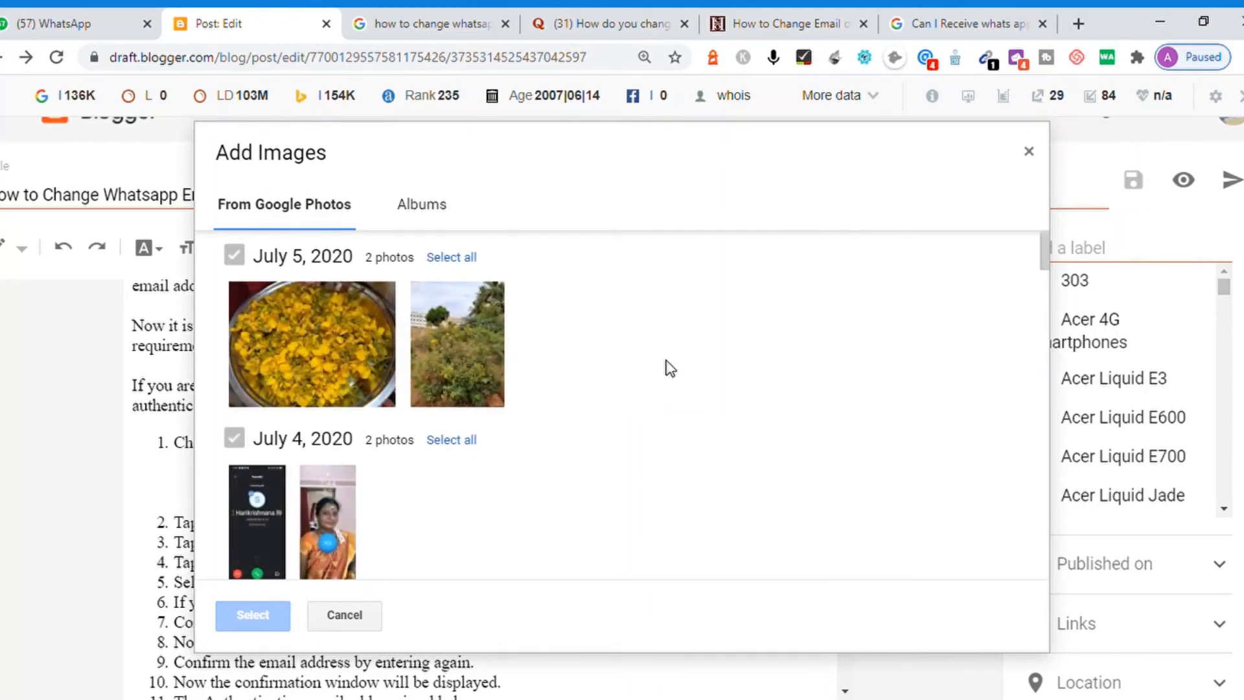
left_click(445, 224)
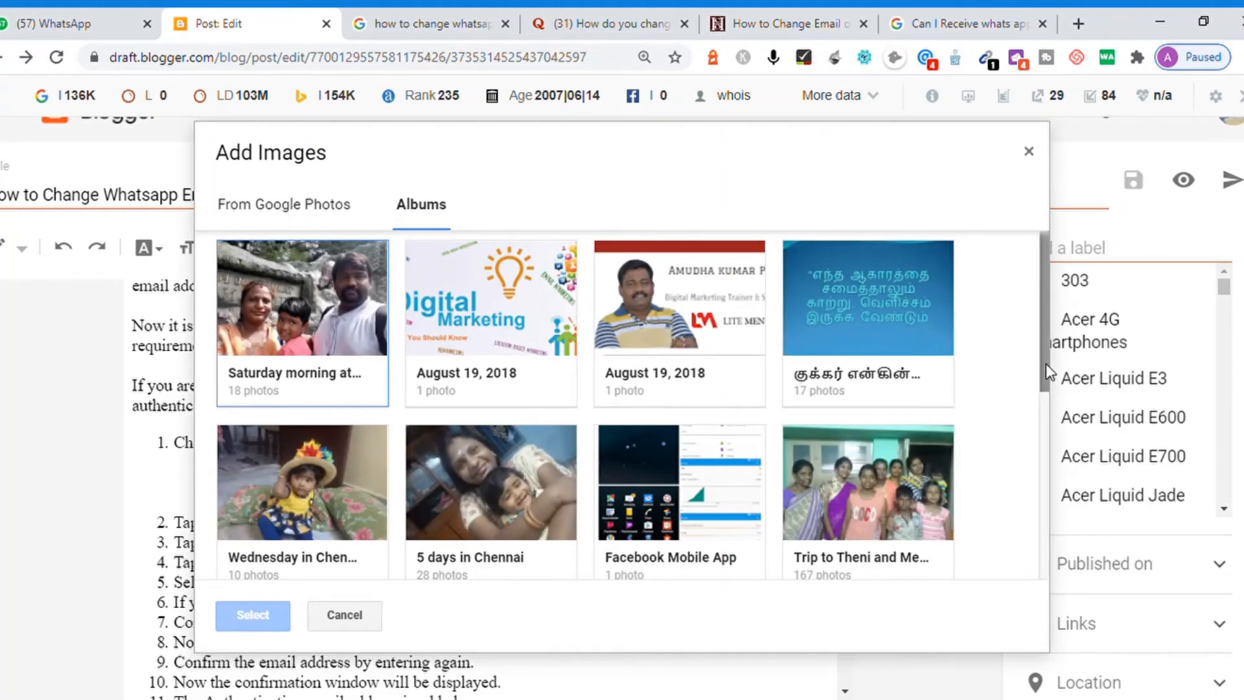
left_click_drag(1045, 364, 1051, 267)
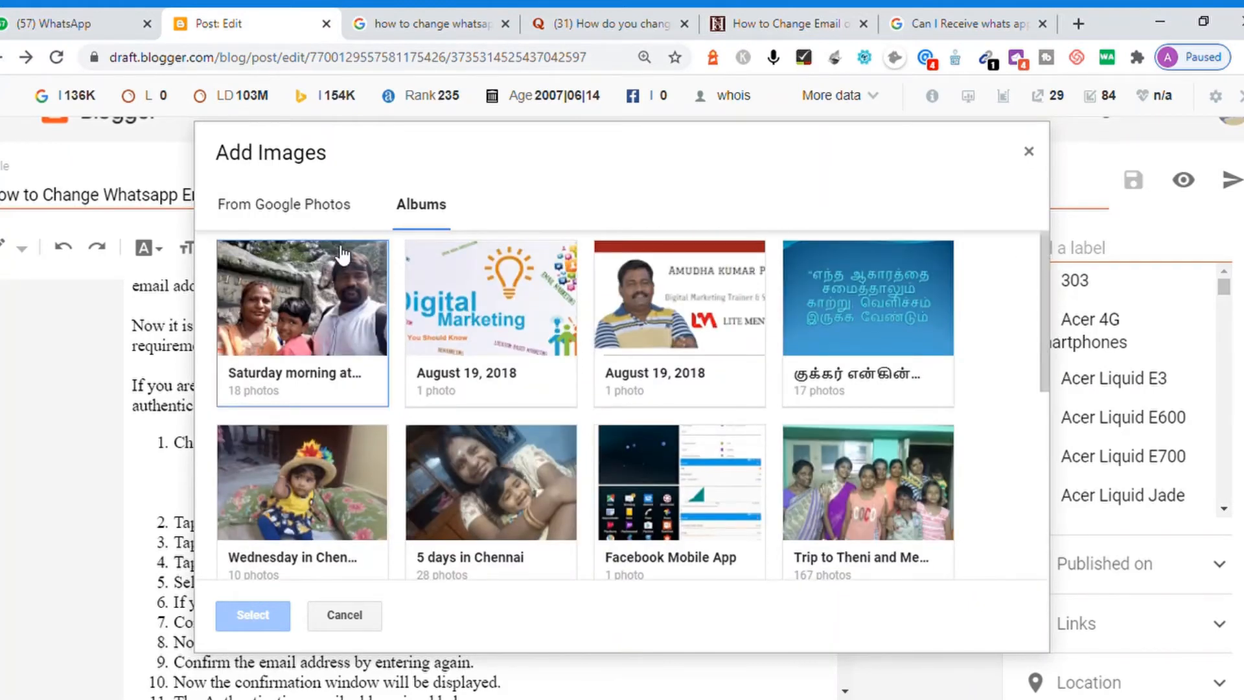
left_click(303, 214)
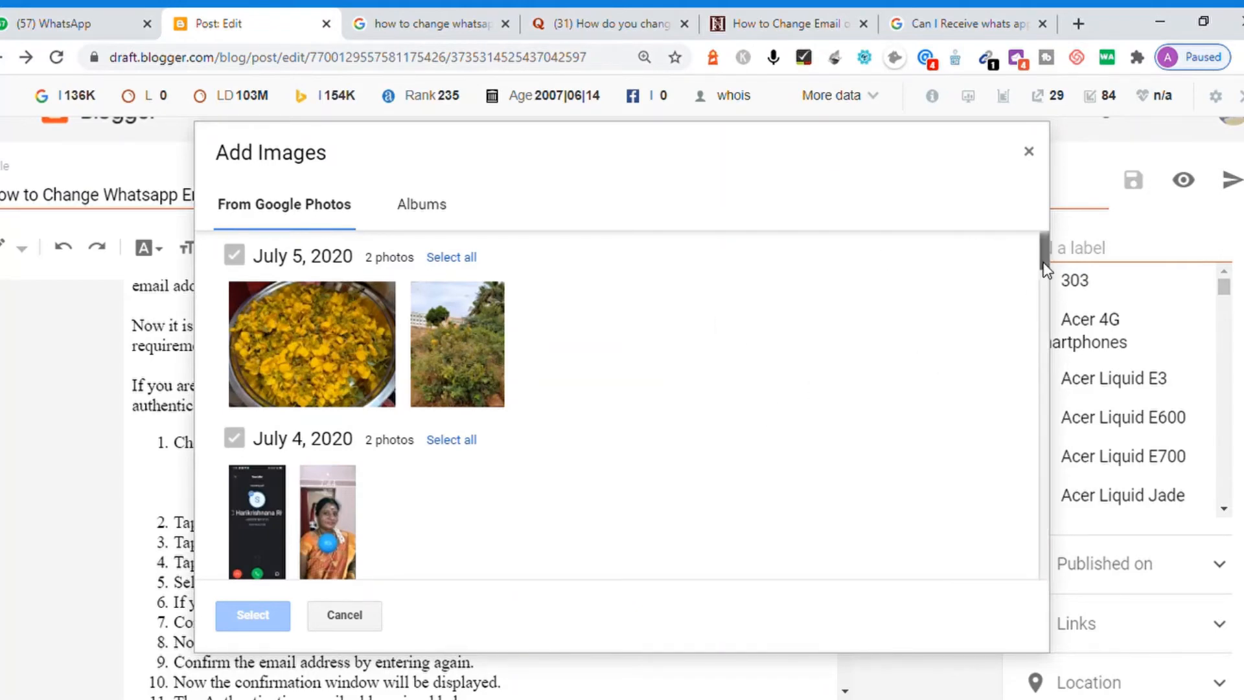
left_click_drag(1044, 269, 1040, 239)
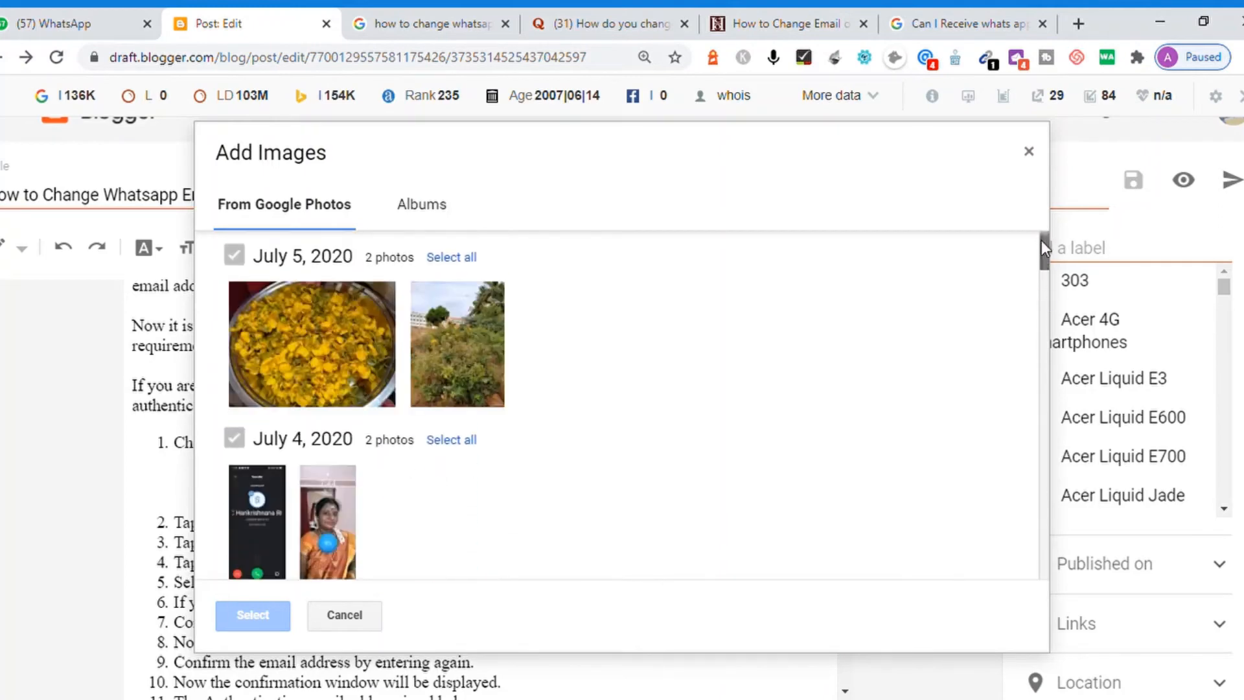
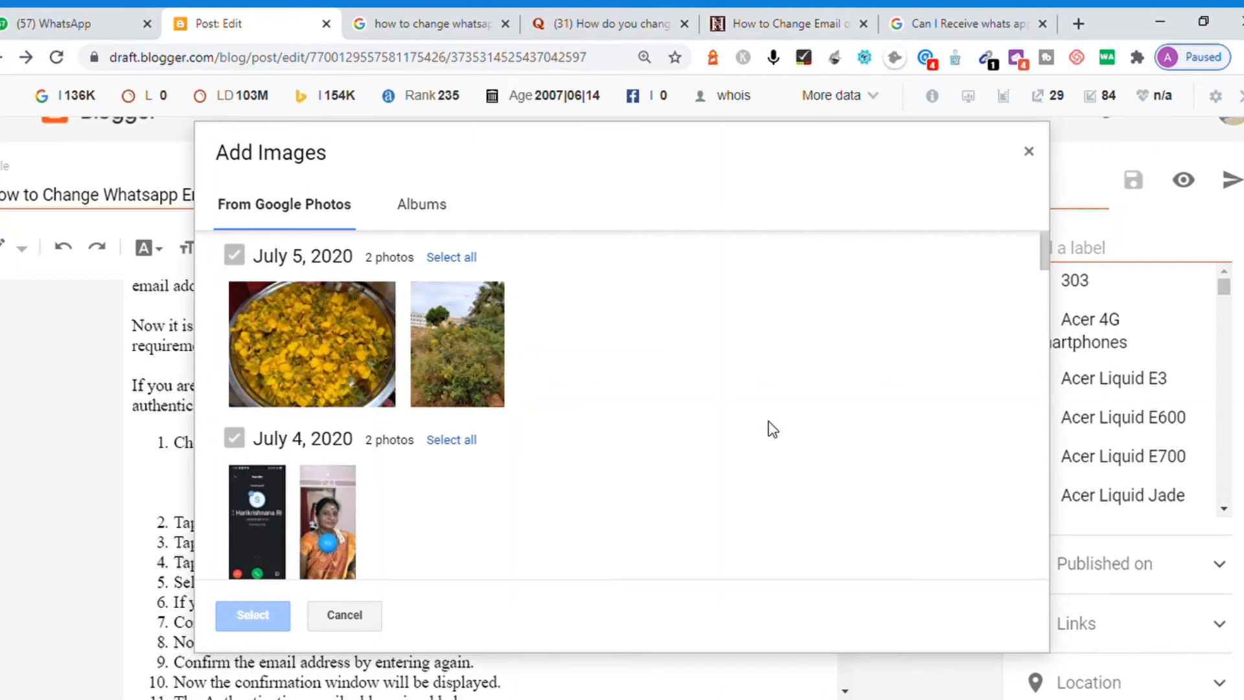
left_click(770, 429)
left_click(1030, 155)
Remove the blank lines below item 1 of the first numbered list
left_click(287, 502)
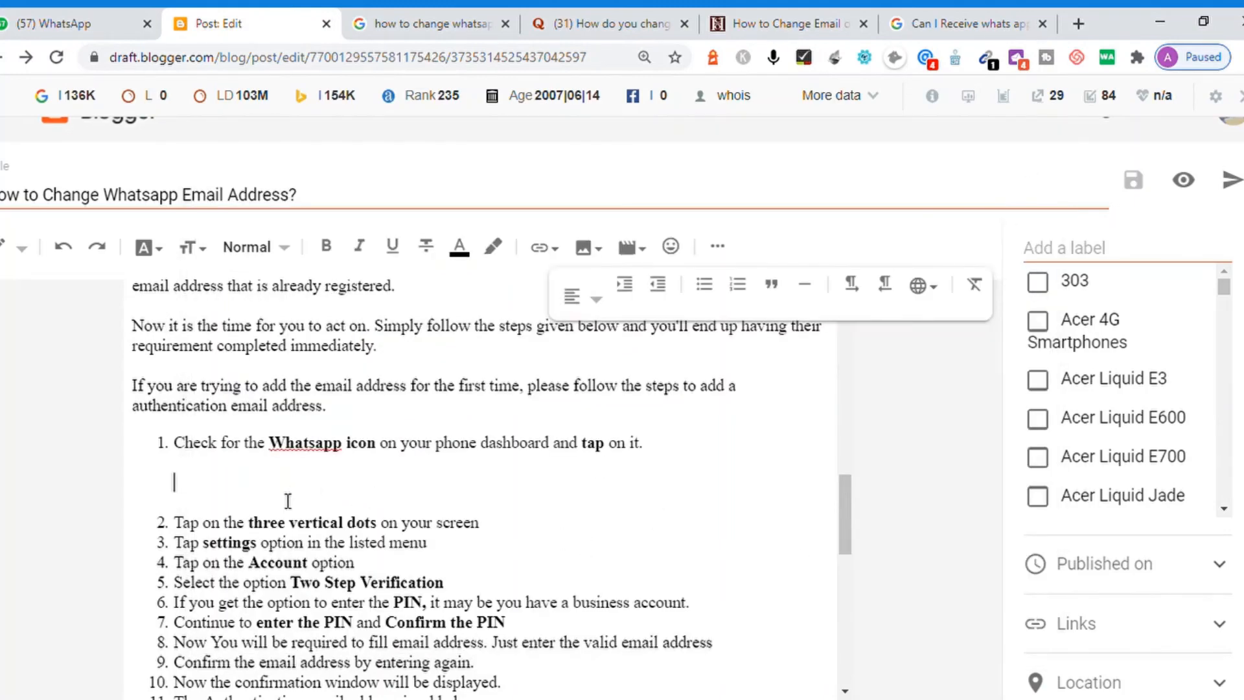
key("BackSpace")
key("BackSpace")
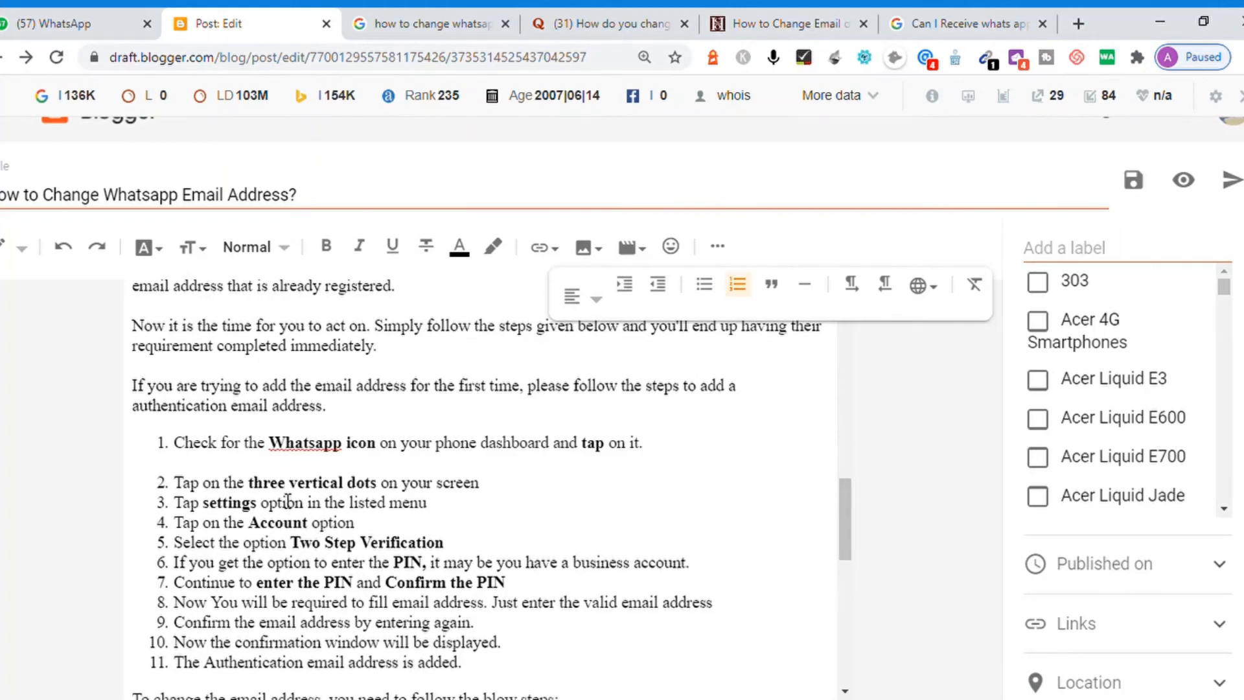
key("BackSpace")
key("Delete")
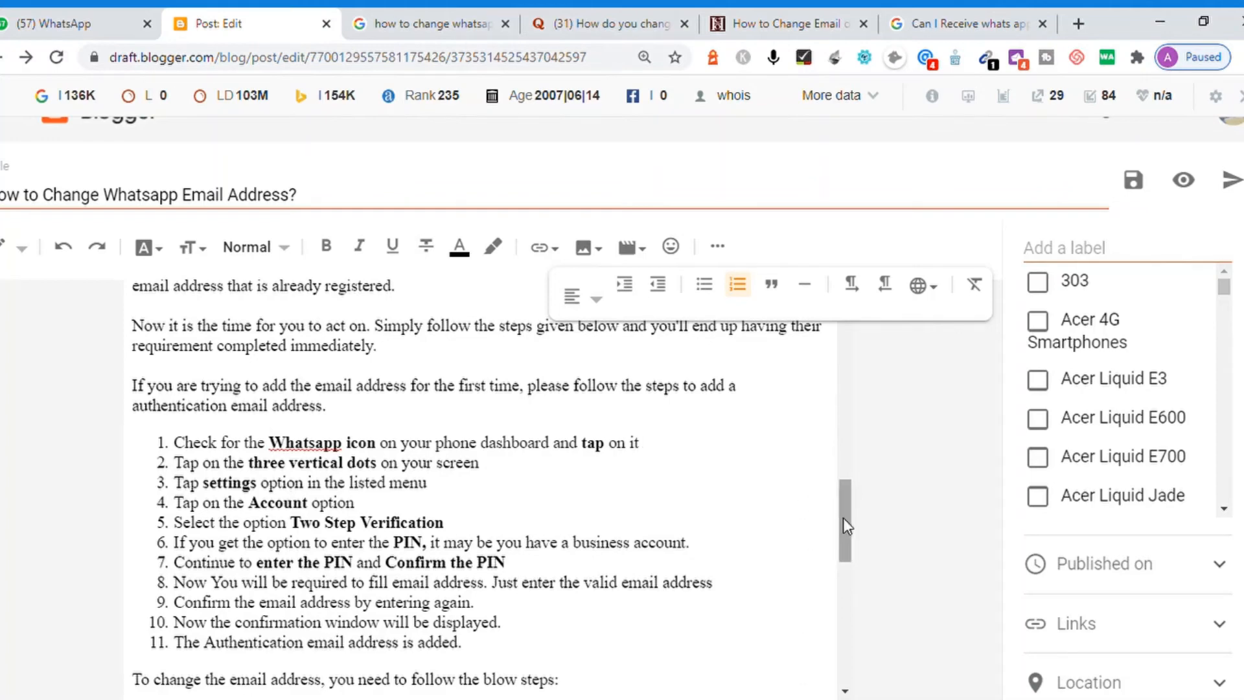
Delete the blank line above the Related link and the 4G phone image below it
left_click_drag(842, 518, 840, 613)
left_click(276, 447)
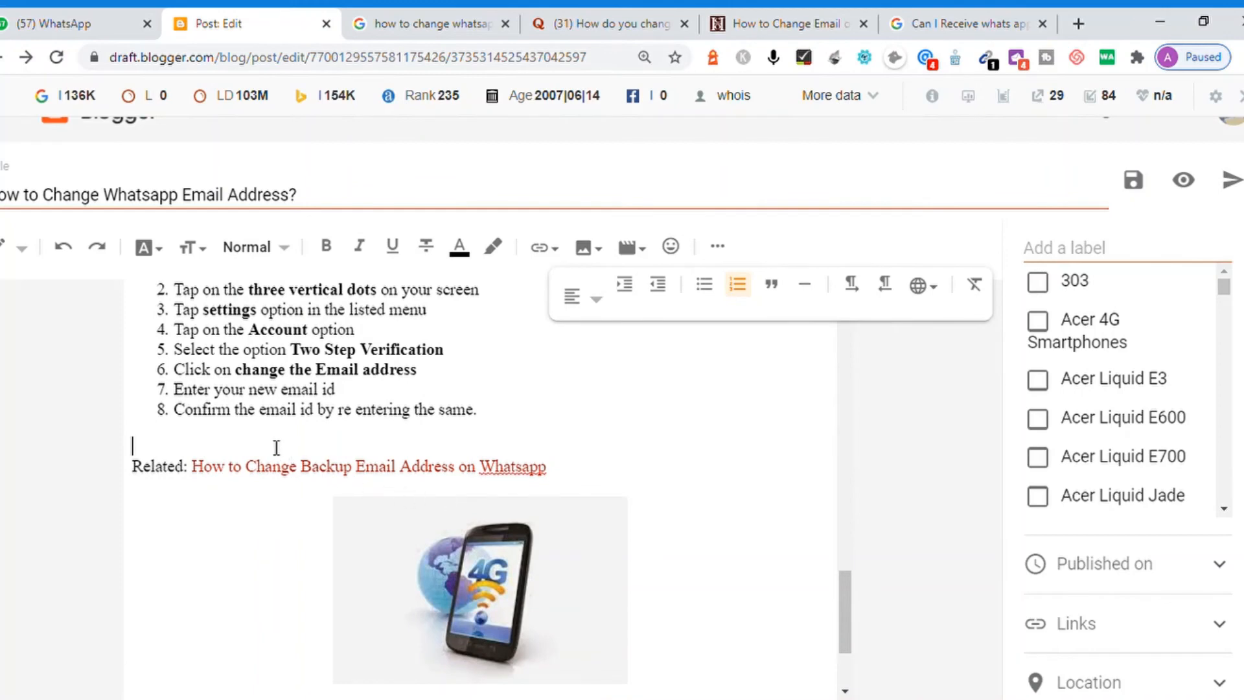
key("BackSpace")
key("Down")
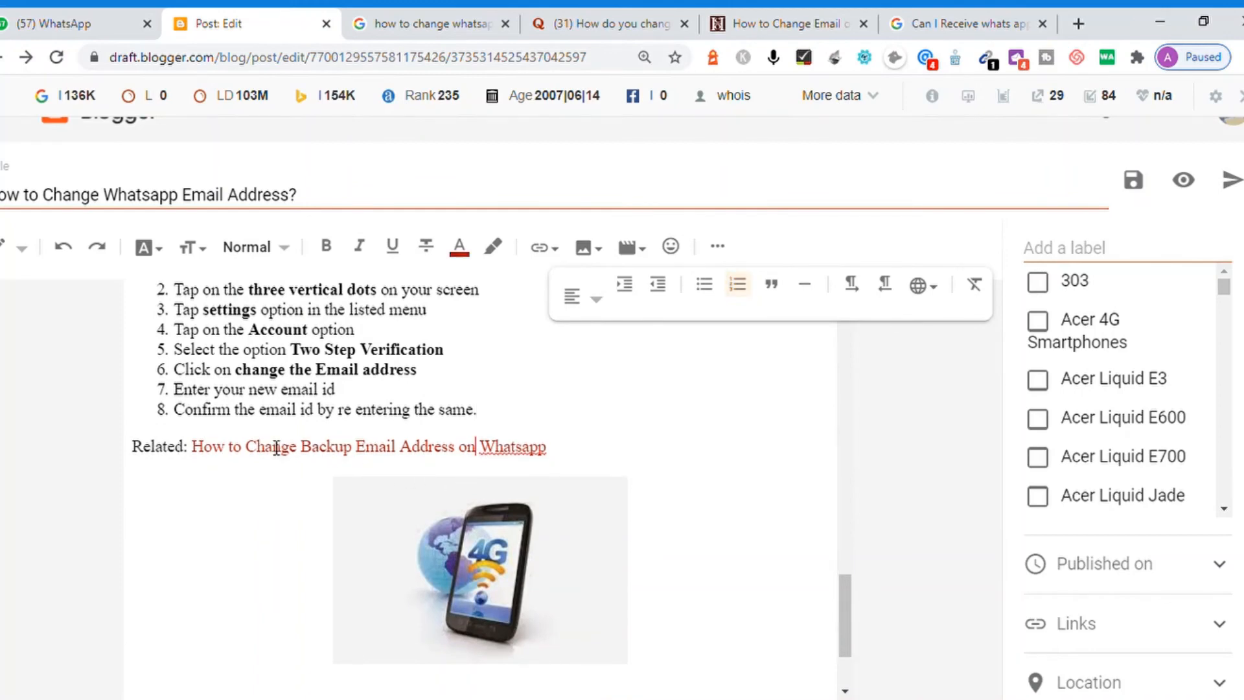
key("Home")
key("End")
key("Down")
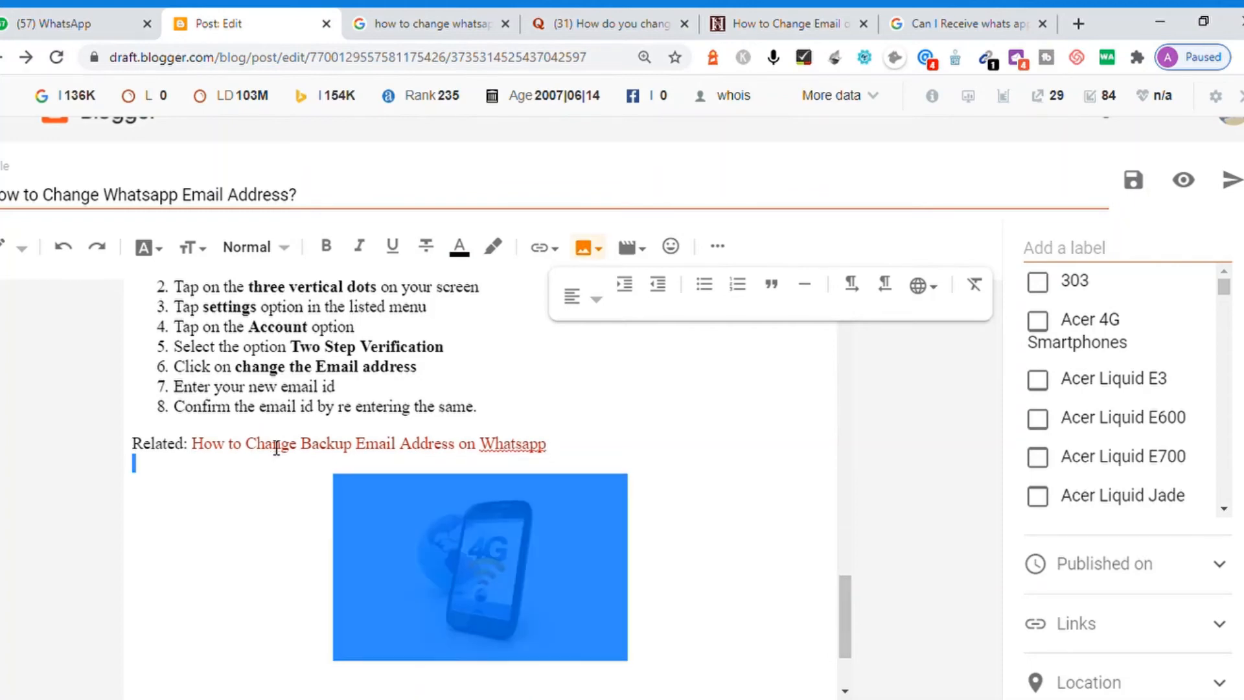
key("BackSpace")
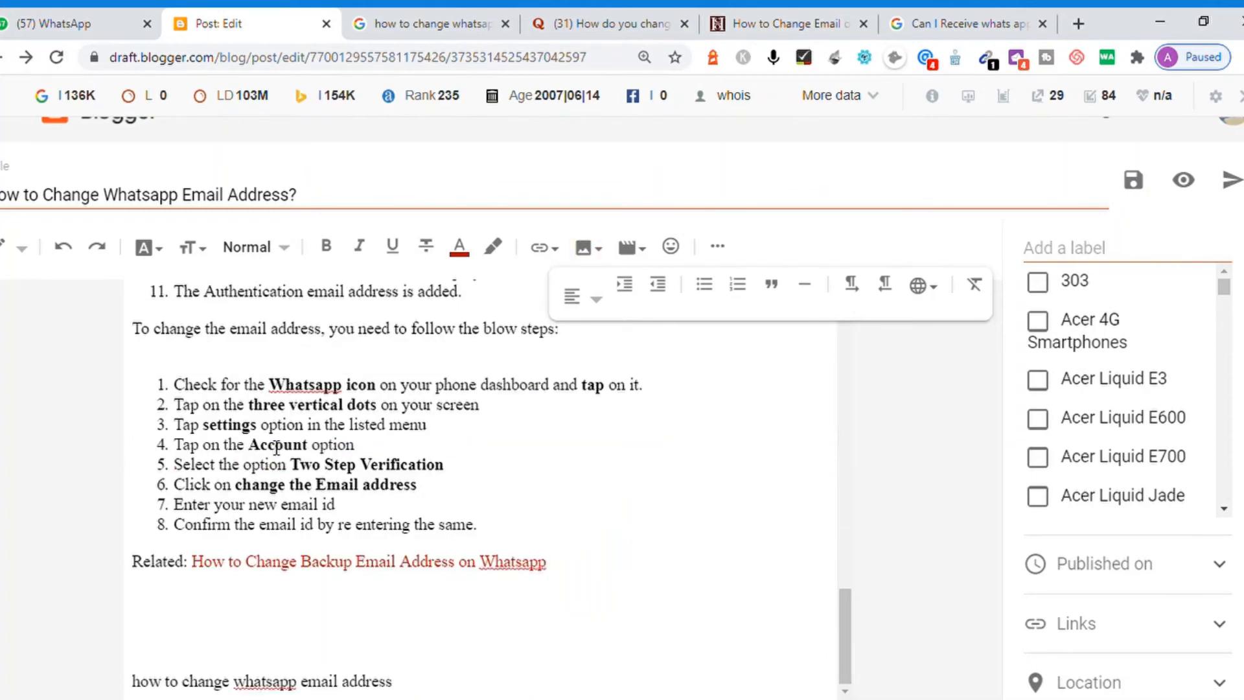
Remove the extra blank lines between the Related link and the line "how to change whatsapp email address"
key("shift+Down")
key("shift+Down")
key("shift+Down")
key("shift+Down")
key("shift+Down")
key("shift+Down")
key("shift+Up")
key("shift+Up")
key("Up")
key("Up")
key("Up")
key("Delete")
key("Delete")
key("Delete")
key("Delete")
key("Delete")
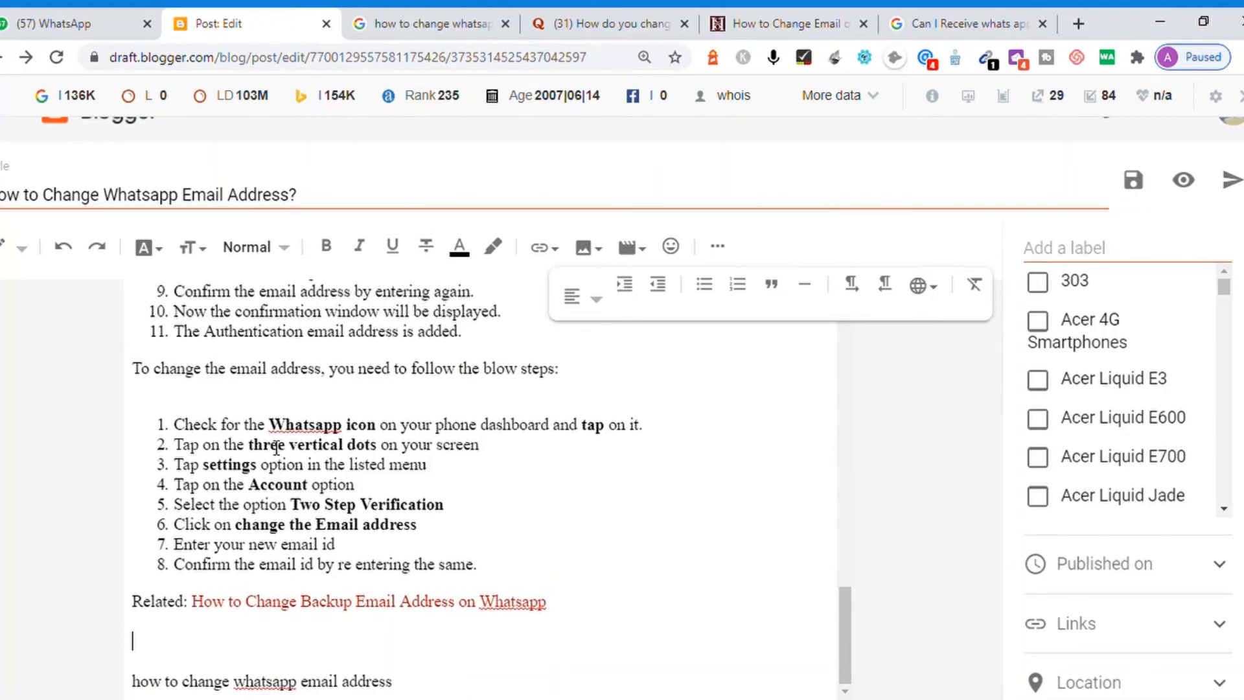
Add a bold heading "Conclusion" between the Related link and the line "how to change whatsapp email address"
key("Return")
key("Return")
key("Up")
key("Up")
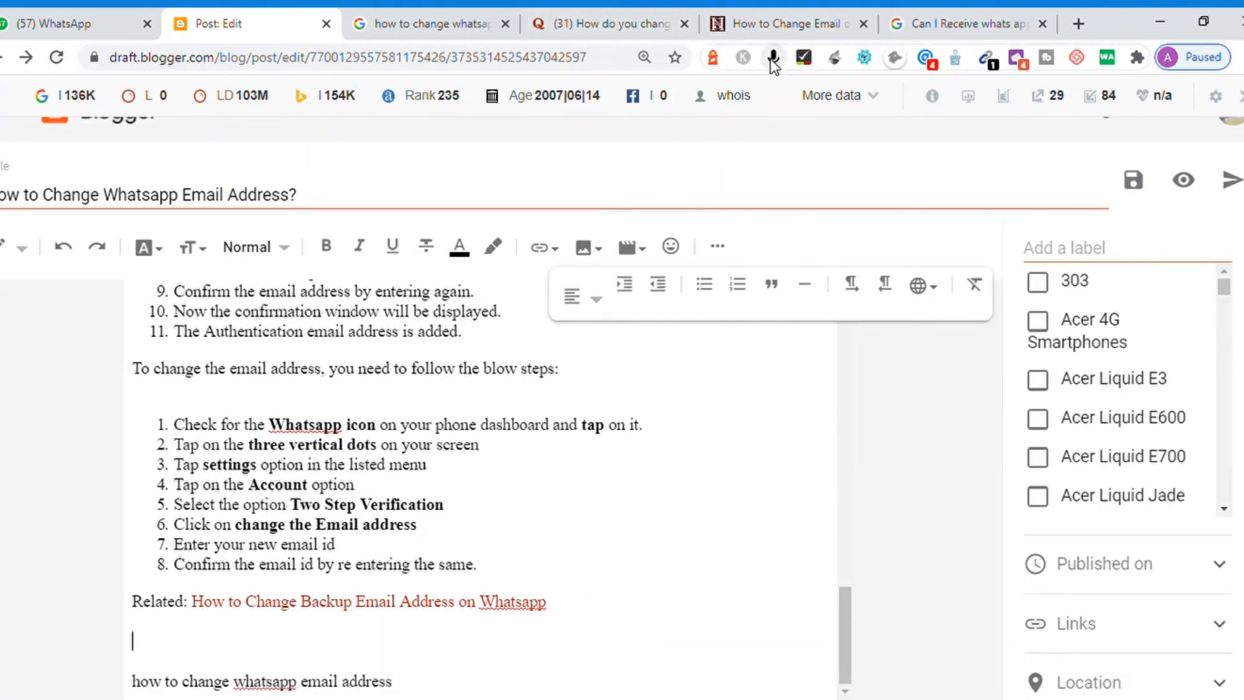
type("Conclusion")
key("shift+Home")
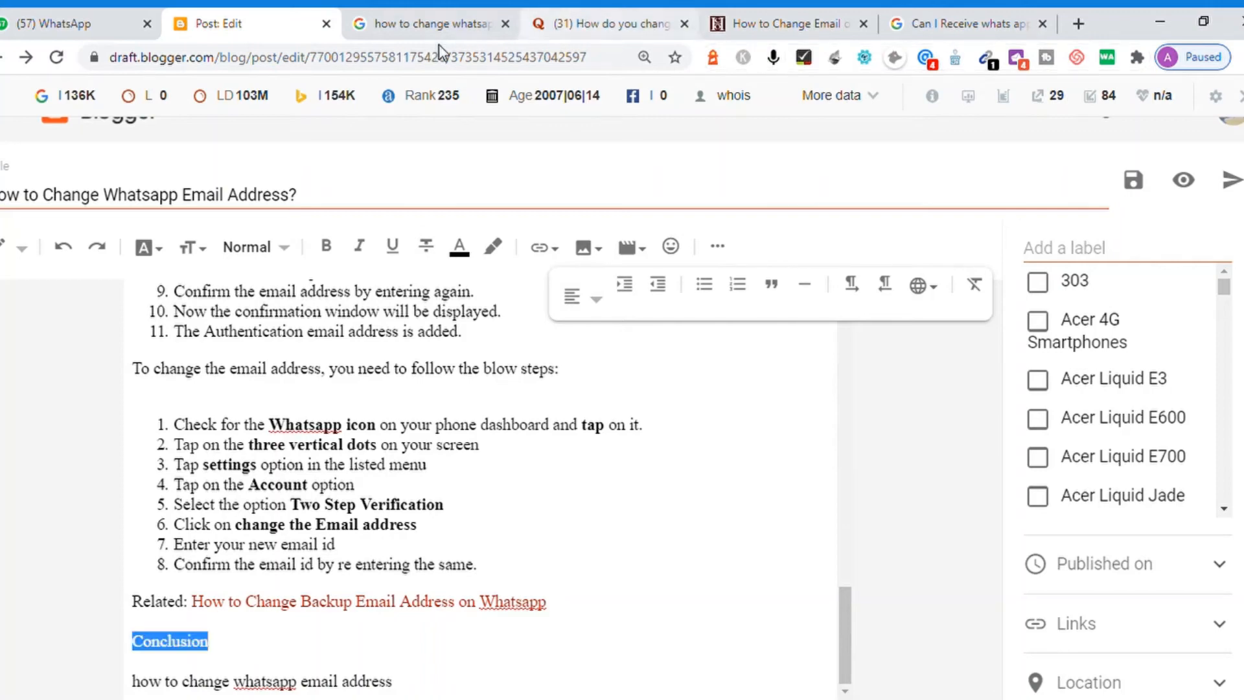
key("ctrl+b")
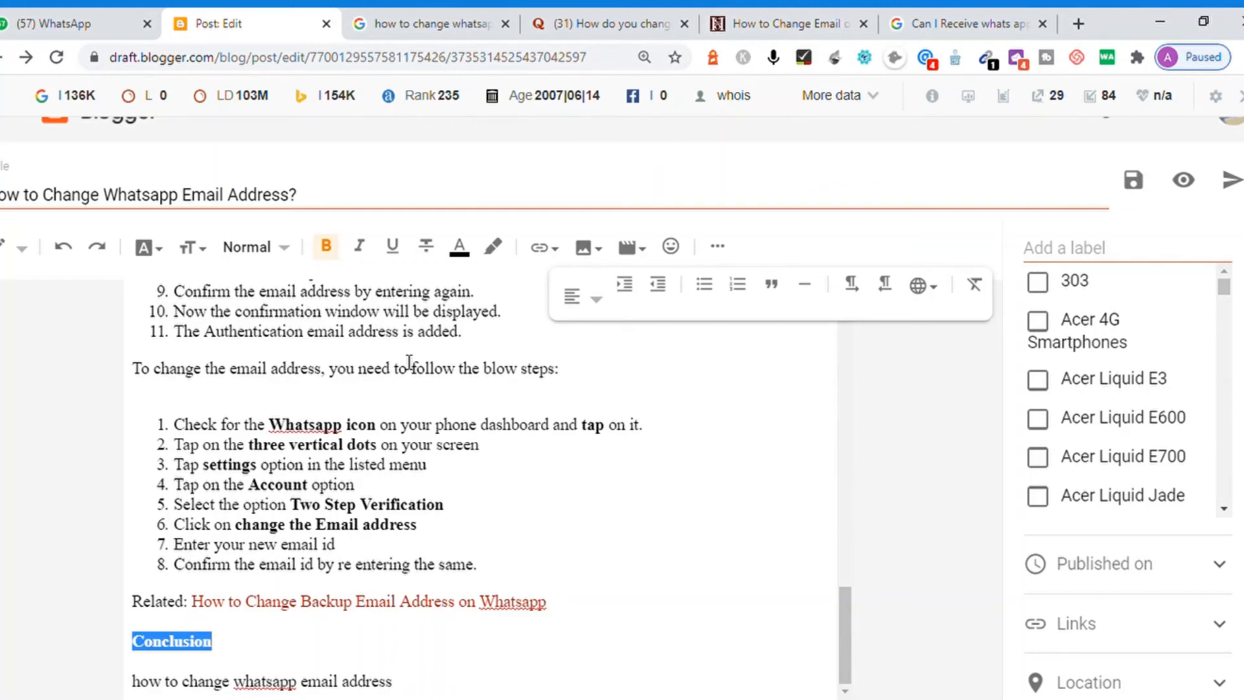
key("Right")
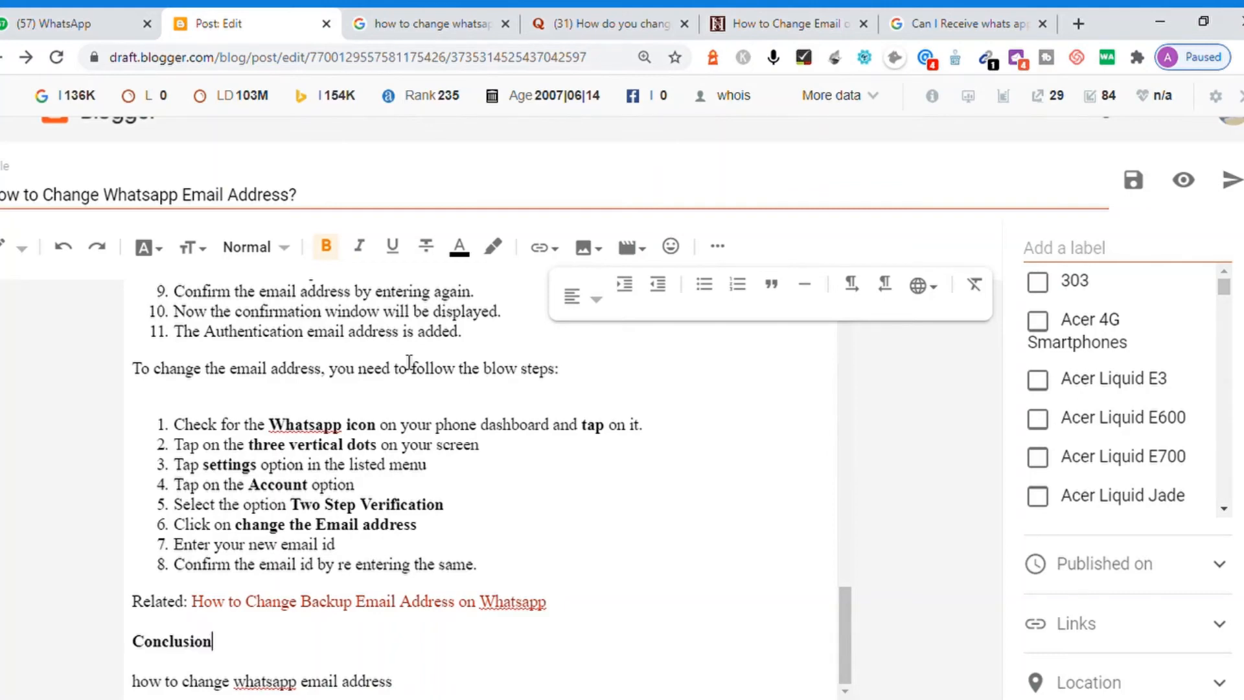
Use voice dictation to insert "I hope the information shared here regarding" before "how to change whatsapp email address" under the Conclusion heading
key("Down")
key("Down")
key("Home")
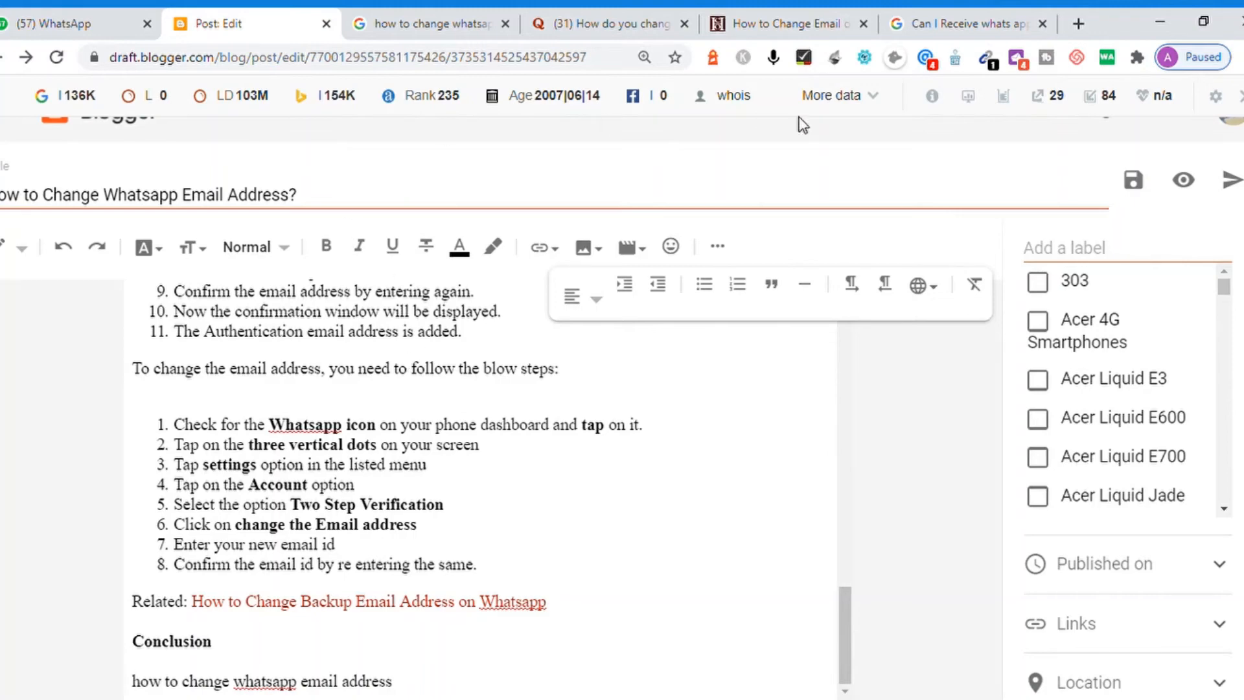
left_click(774, 59)
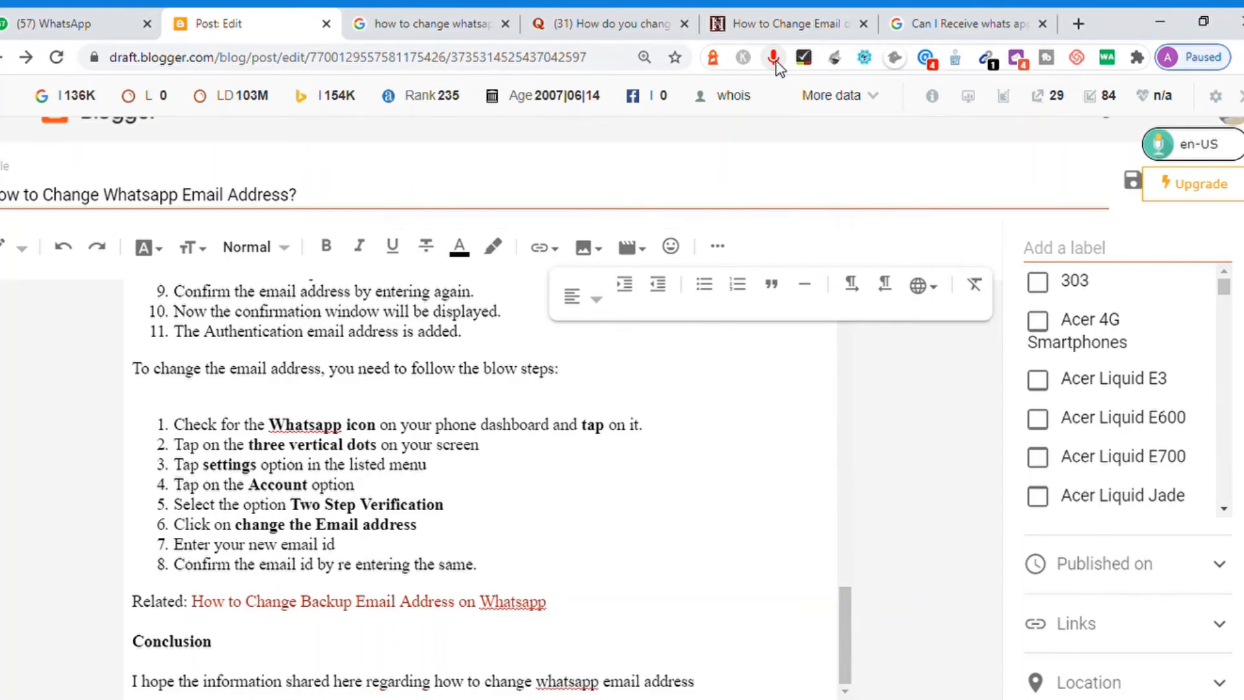
Finish the Conclusion by dictation with "was helpful and resolved your issue.", correcting "you will issue", plus a closing request to share the content on social networks
key("End")
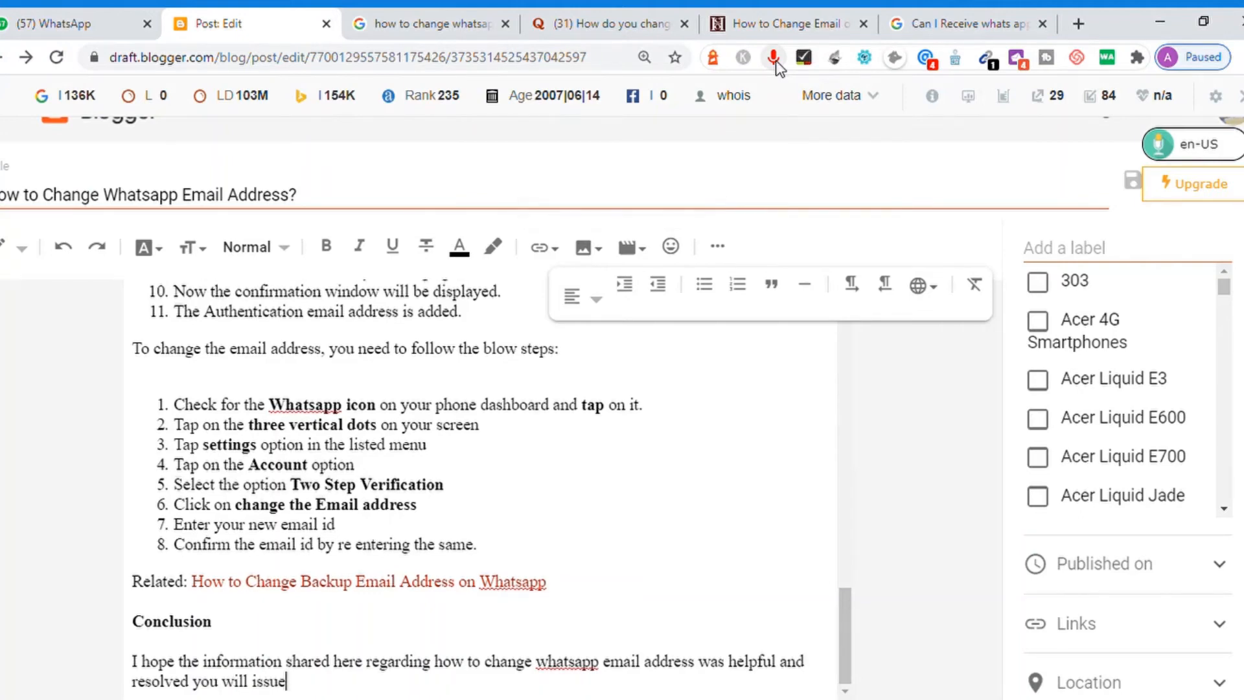
key("BackSpace")
key("BackSpace")
key("BackSpace")
key("BackSpace")
key("BackSpace")
key("BackSpace")
key("BackSpace")
key("BackSpace")
key("BackSpace")
key("BackSpace")
key("BackSpace")
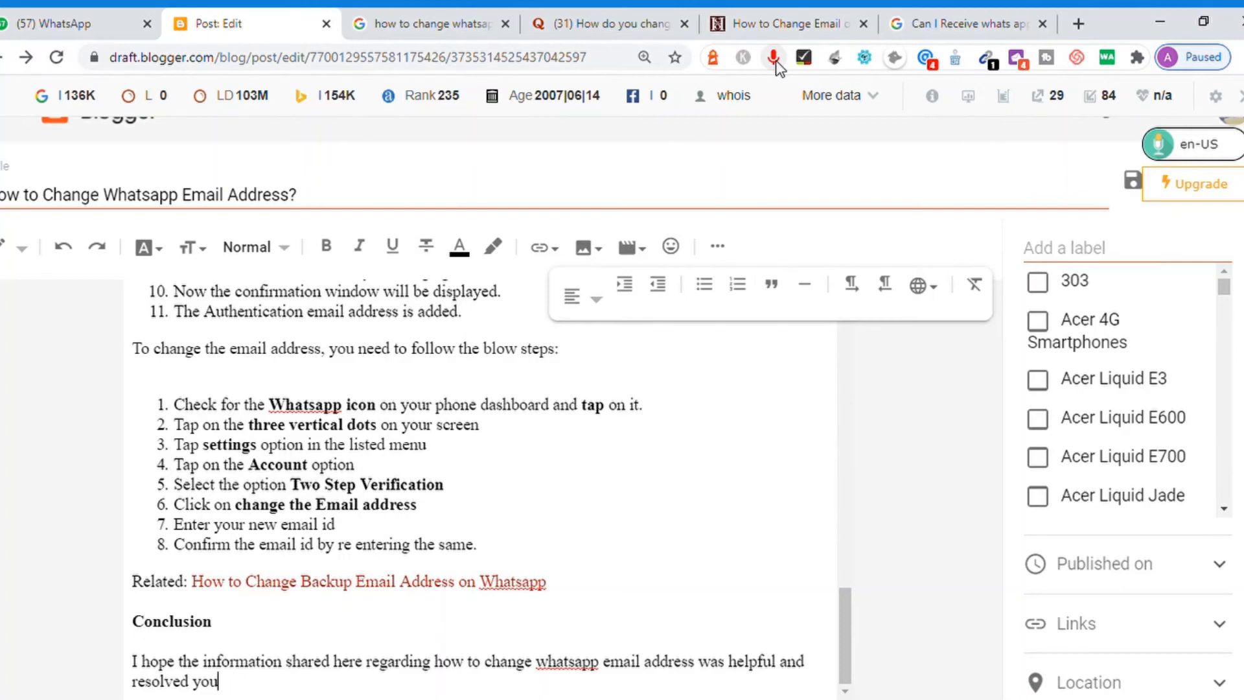
type("issue.")
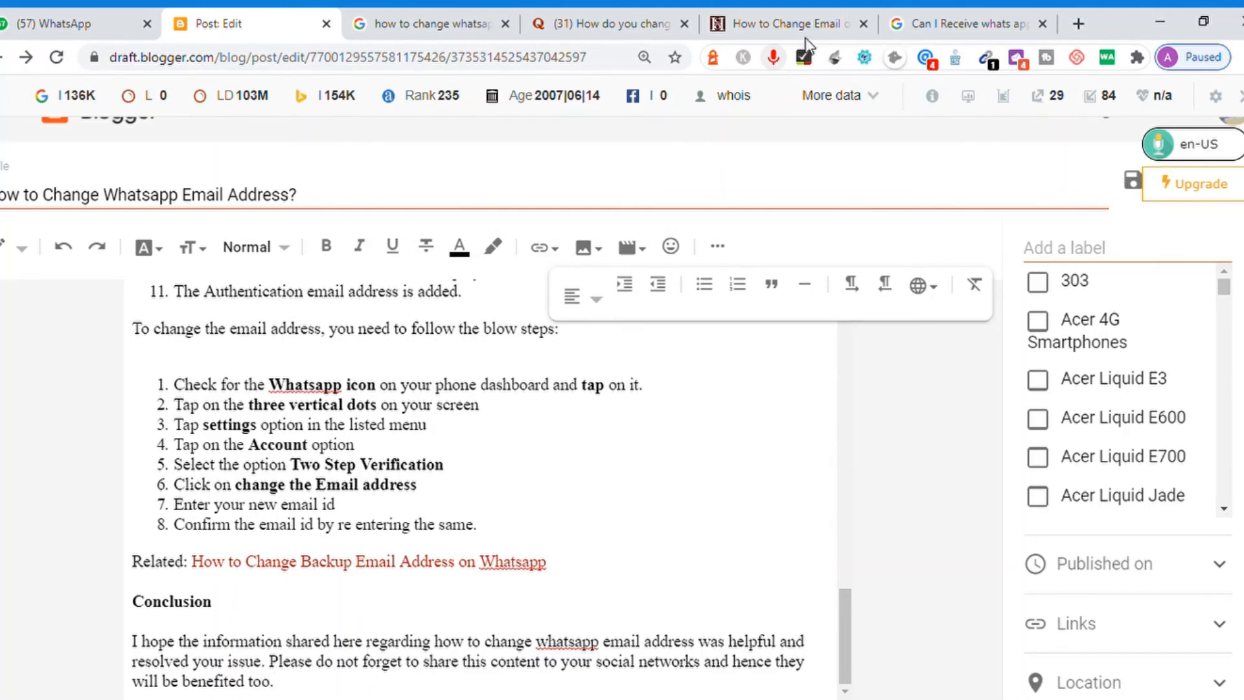
left_click(773, 57)
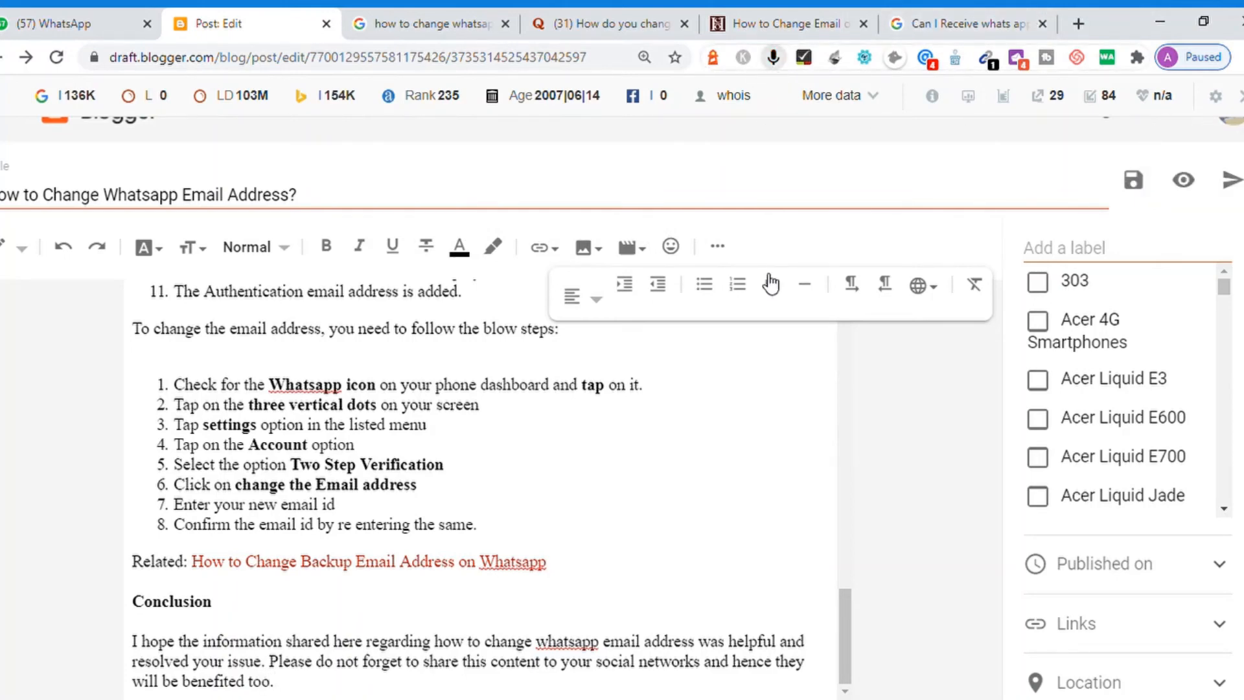
Return to the beginning of the post and collapse the extra formatting options covering the first paragraph
left_click_drag(852, 620, 860, 304)
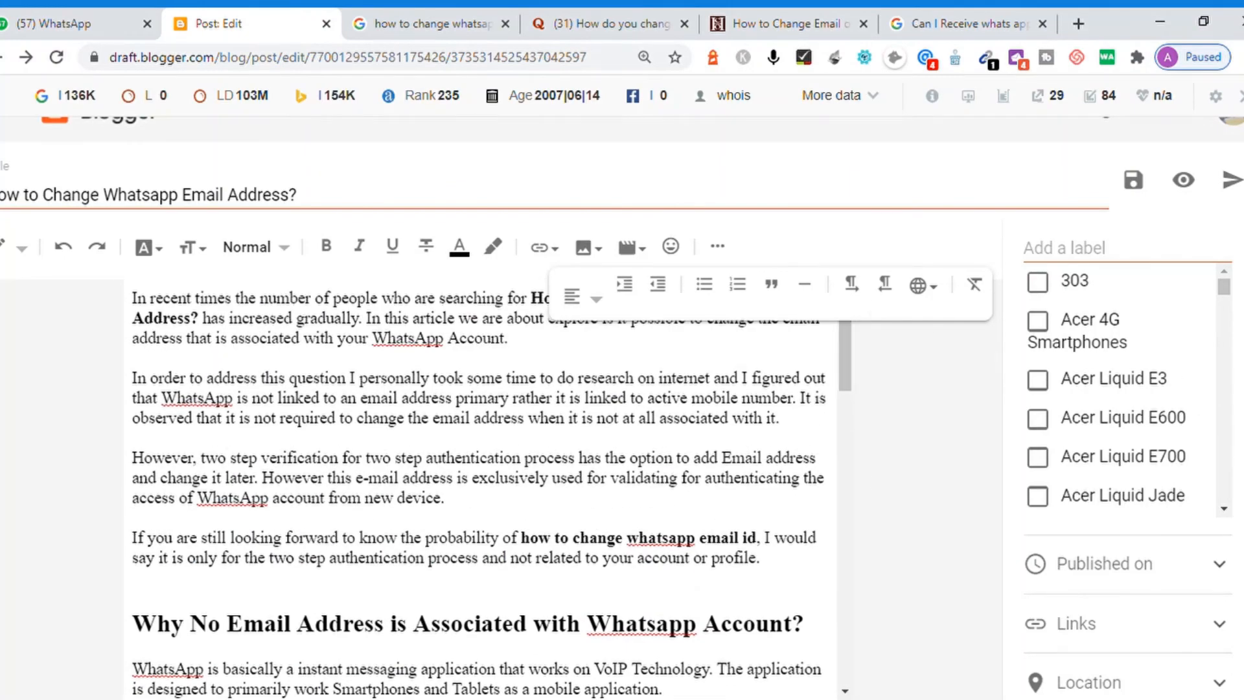
scroll(1127, 462, "up", 1)
left_click(699, 378)
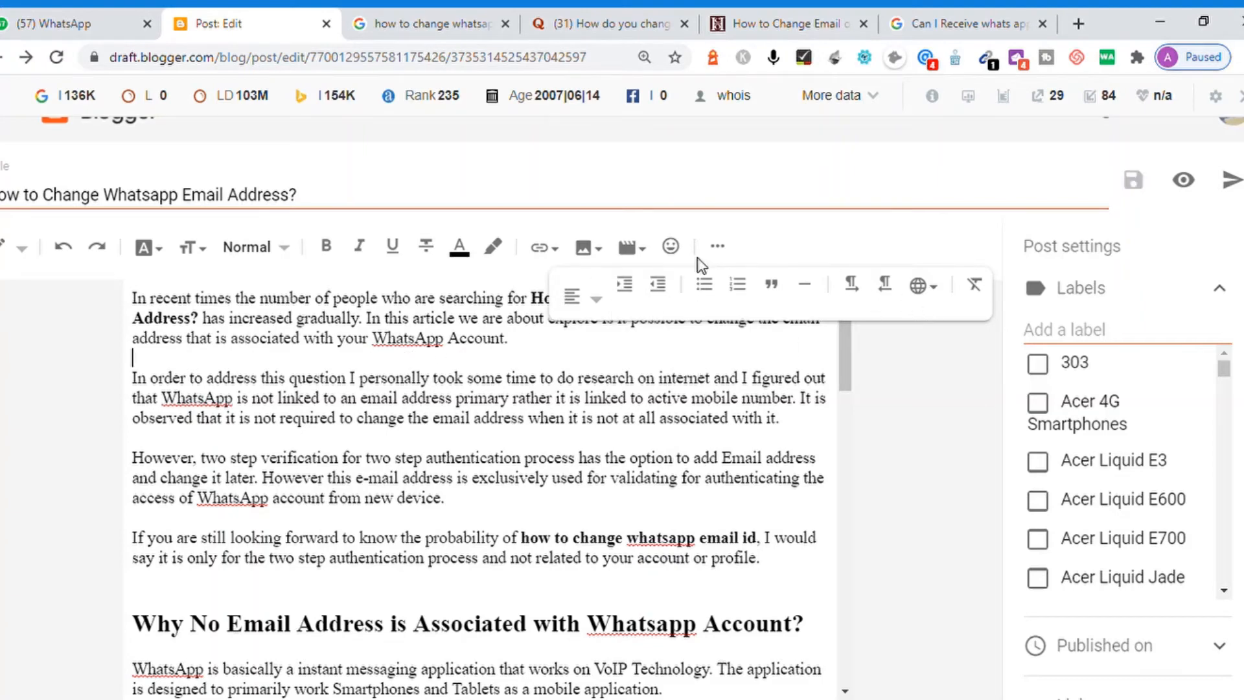
left_click(719, 248)
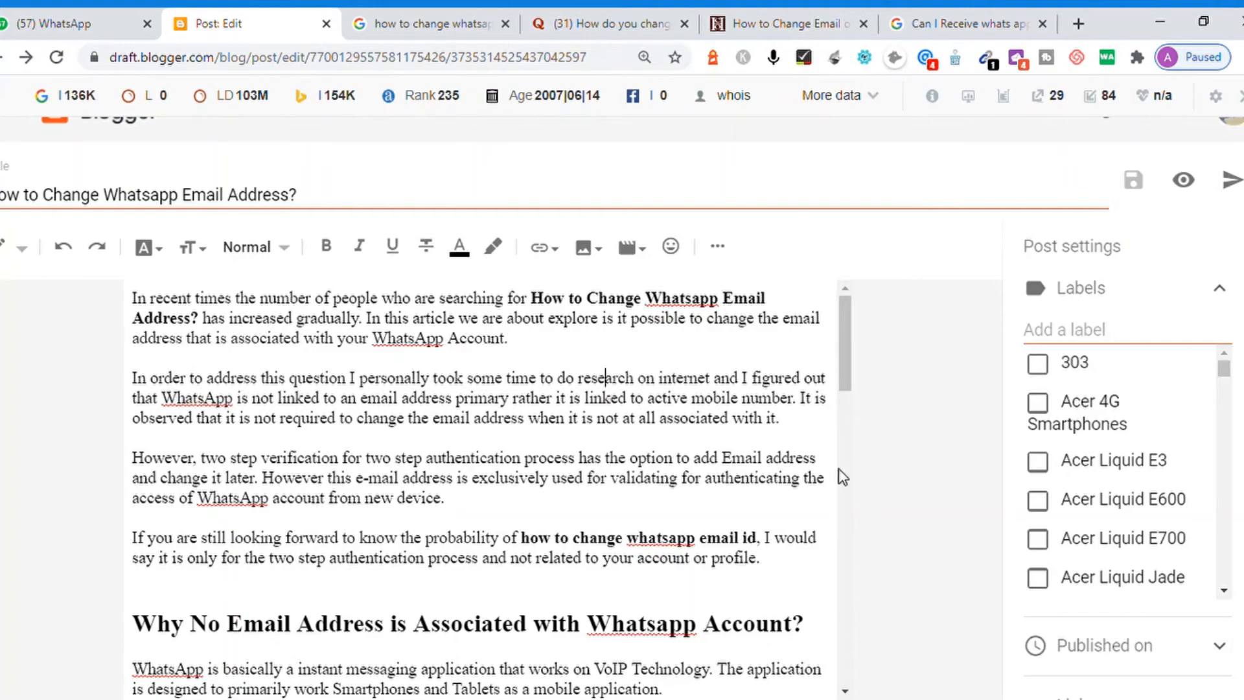
Insert a semicolon after "explore" in the first paragraph and change "primary" to "primarily" in the second paragraph
left_click_drag(842, 357, 849, 280)
type(":")
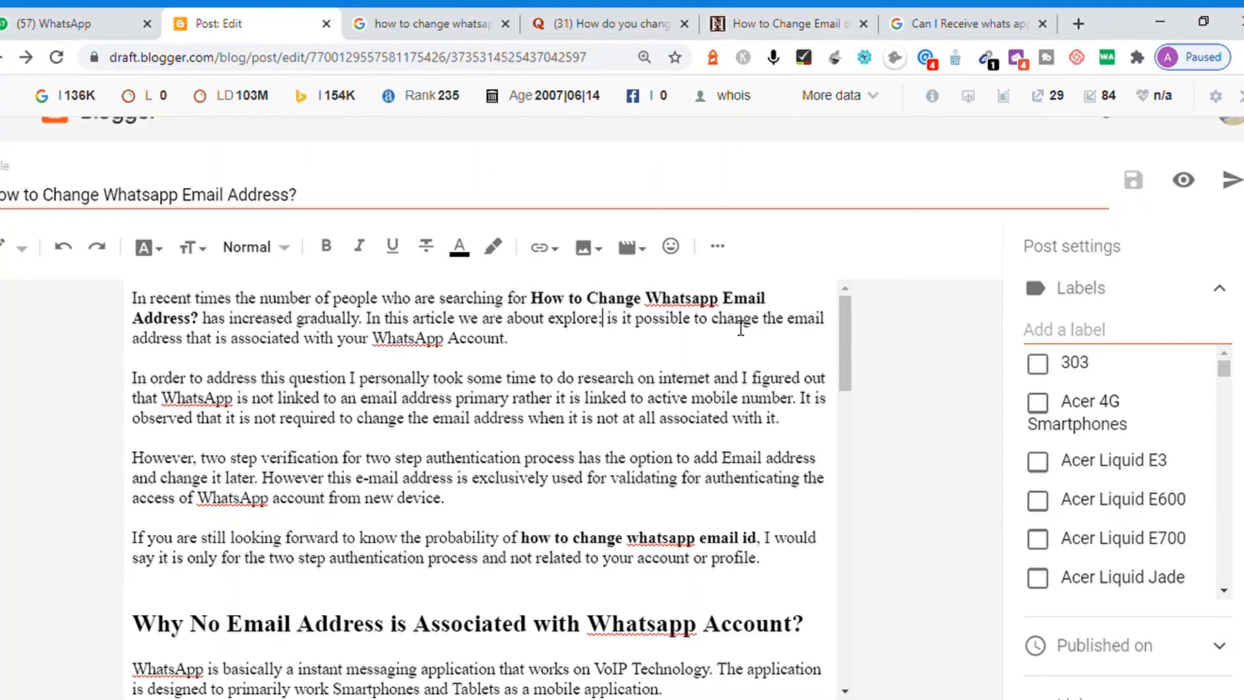
double_click(495, 400)
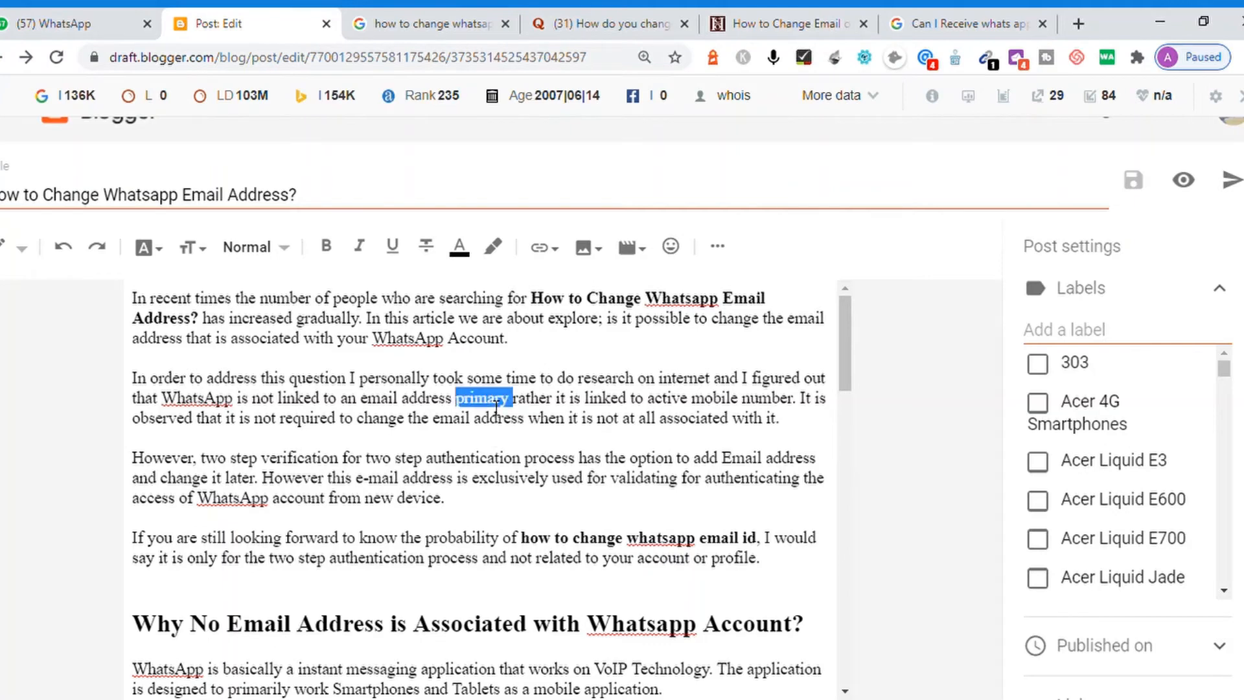
type("primarily")
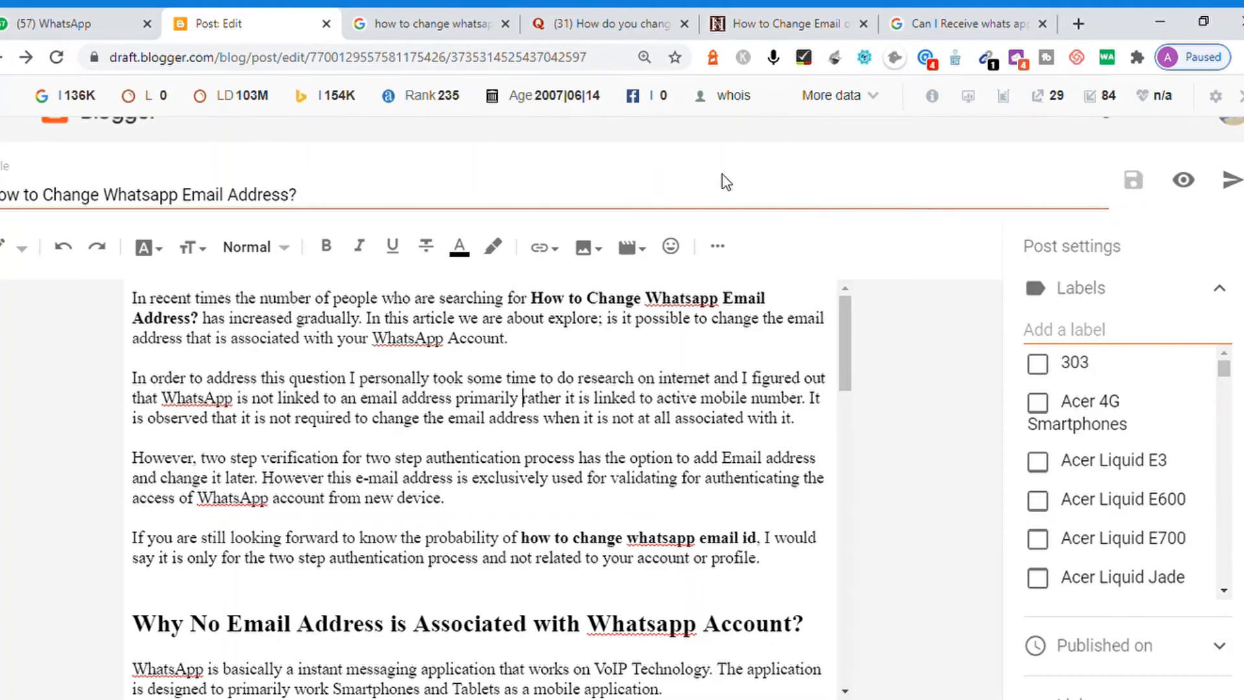
left_click(594, 317)
key("ctrl+a")
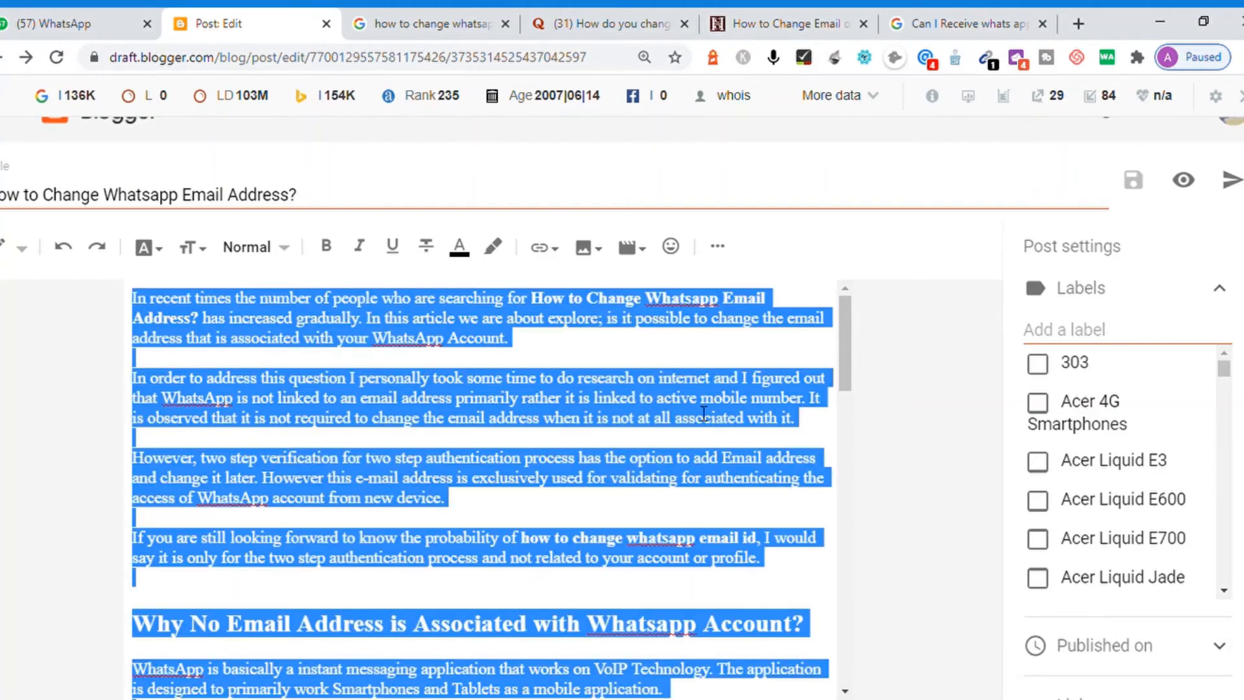
left_click(663, 418)
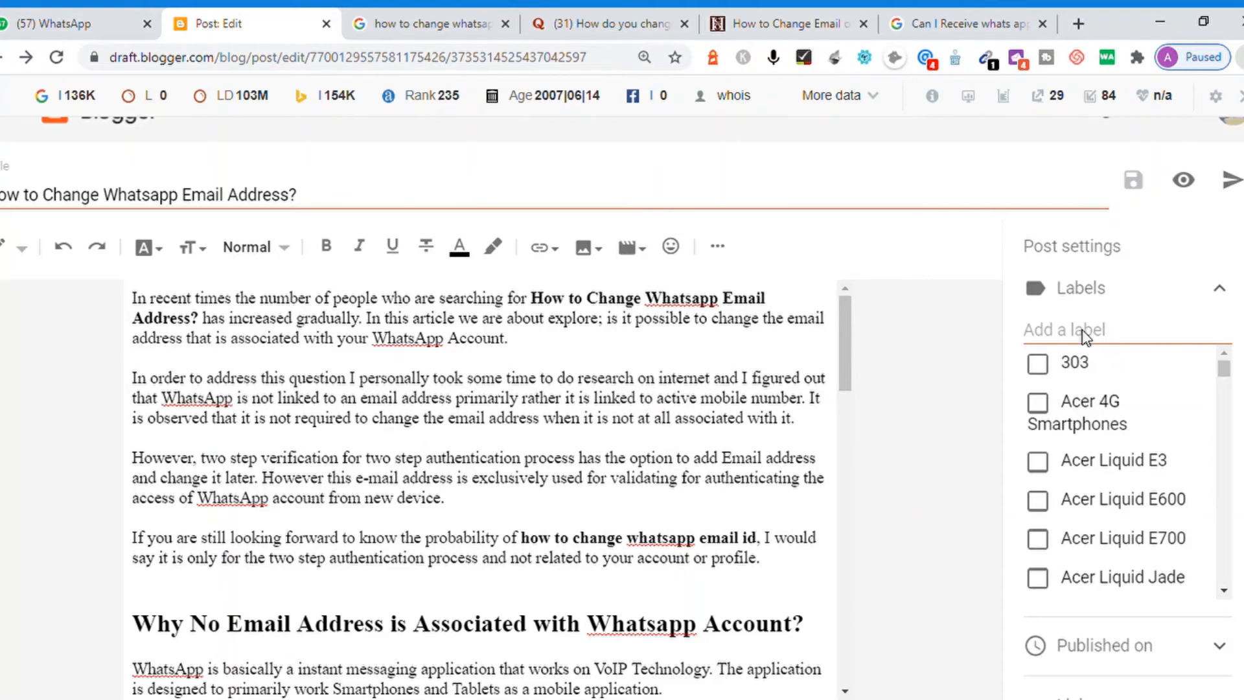
Open Chrome's extensions page, search for "gra" and enable the Grammarly for Chrome extension
left_click(820, 403)
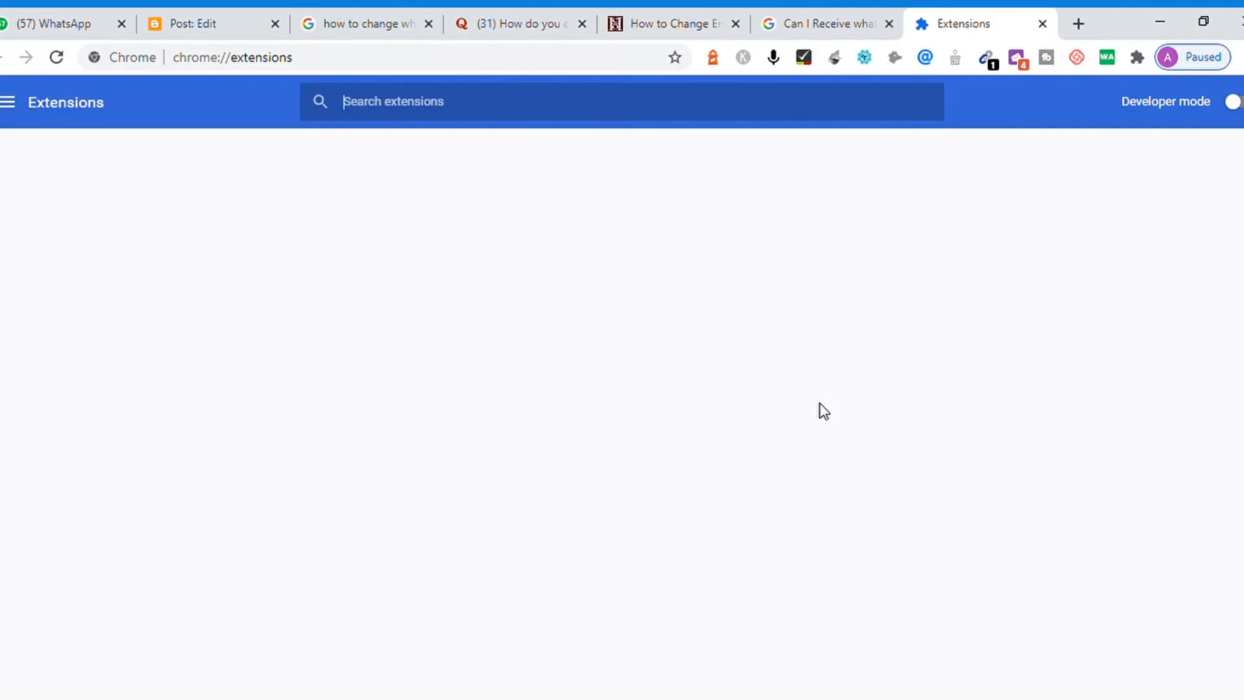
type("gra")
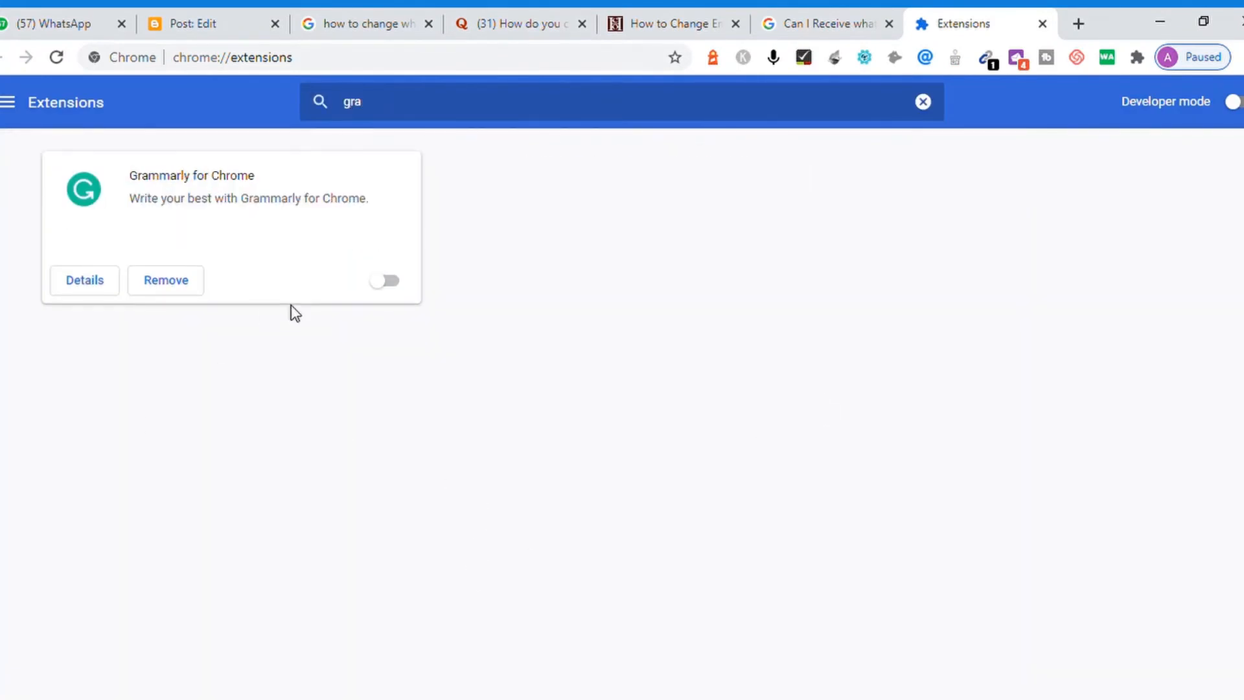
left_click(397, 285)
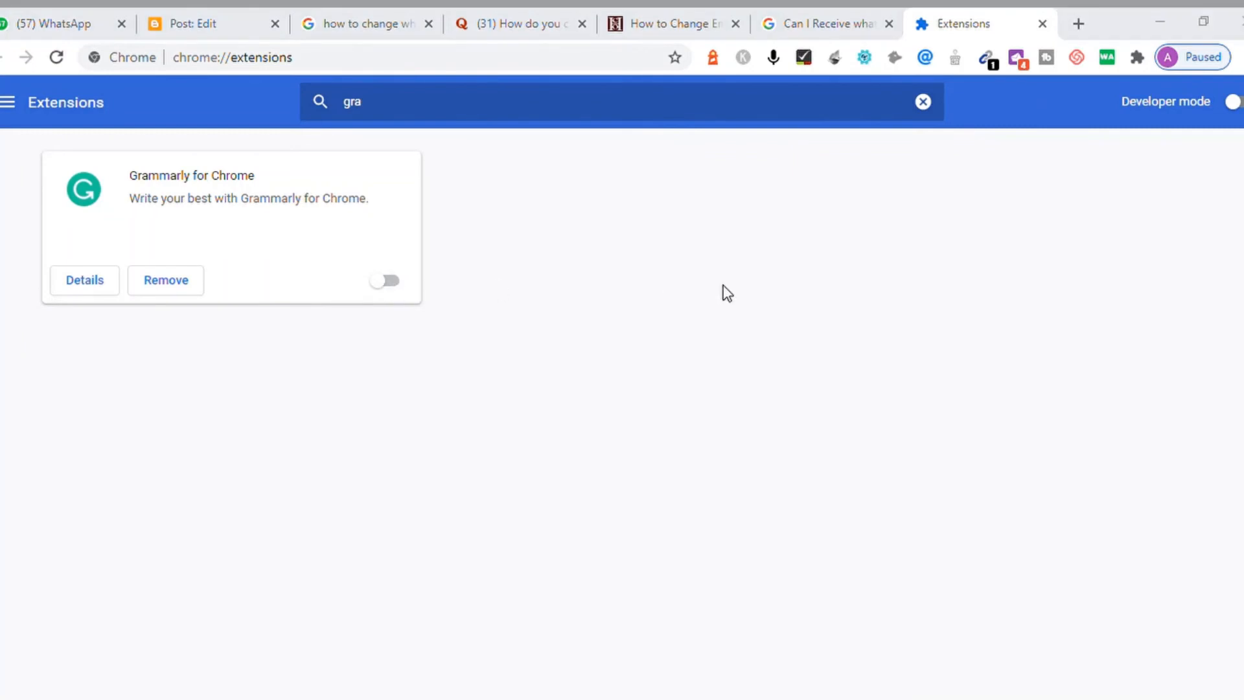
left_click(693, 283)
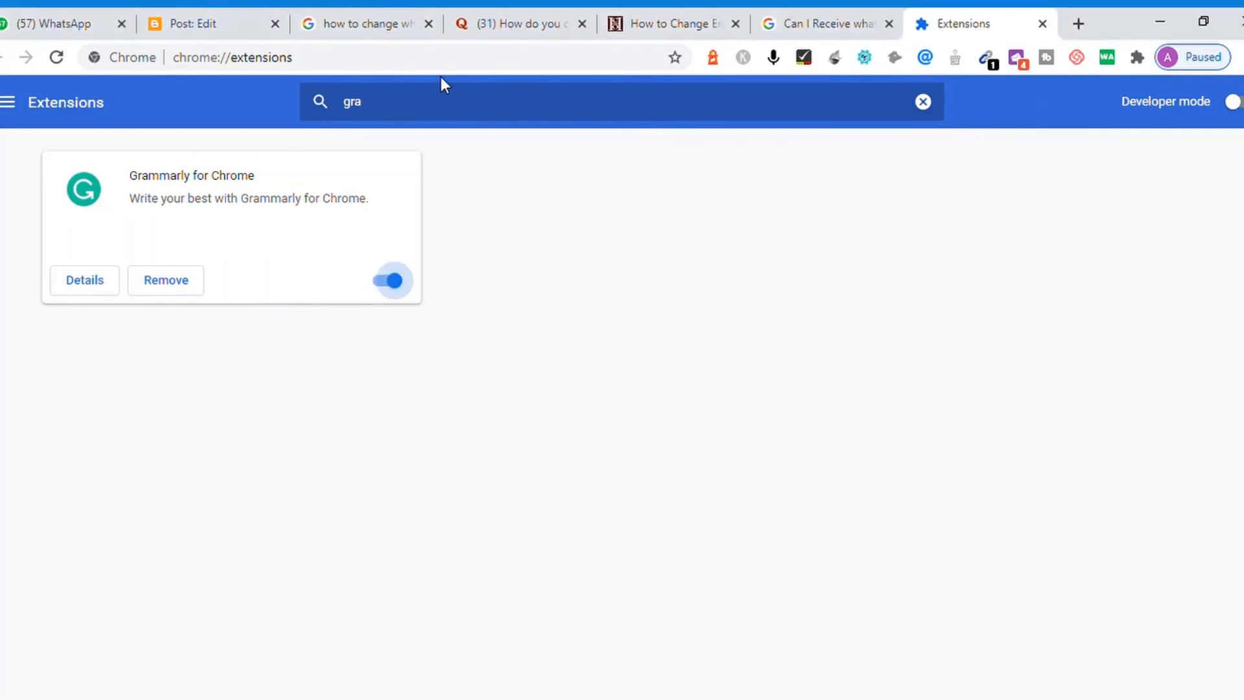
left_click(201, 26)
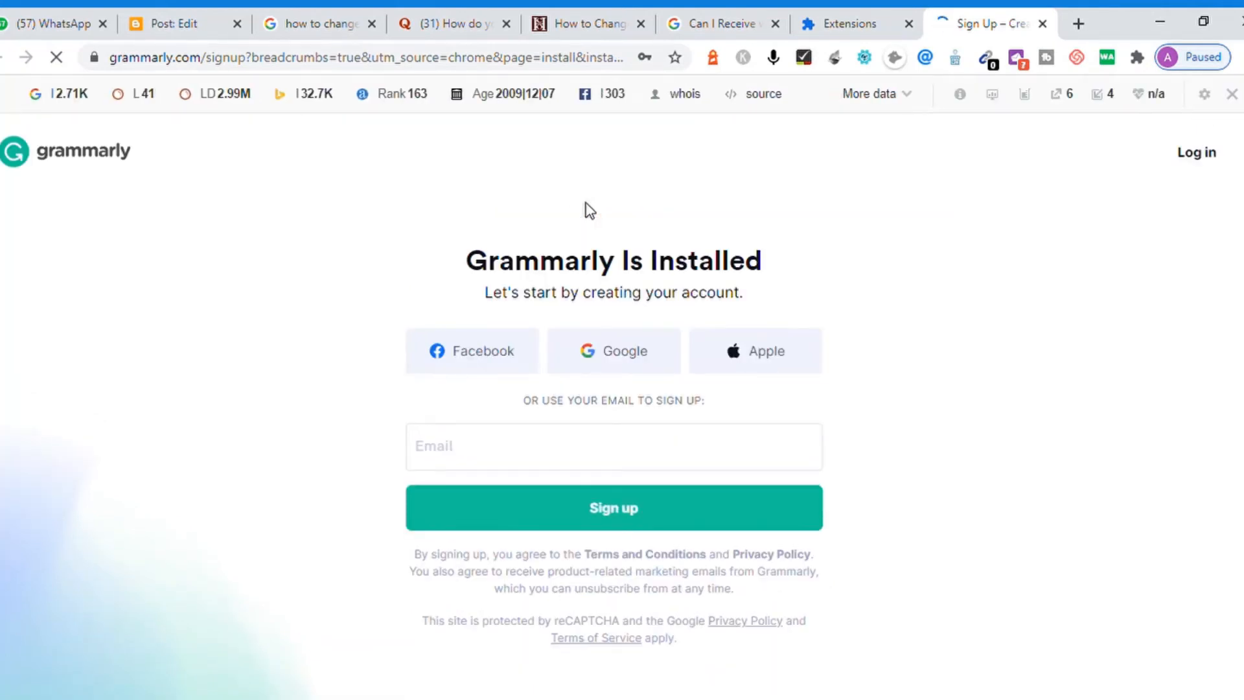
Sign up for Grammarly with the Facebook account and authorize the access it requests
left_click(486, 354)
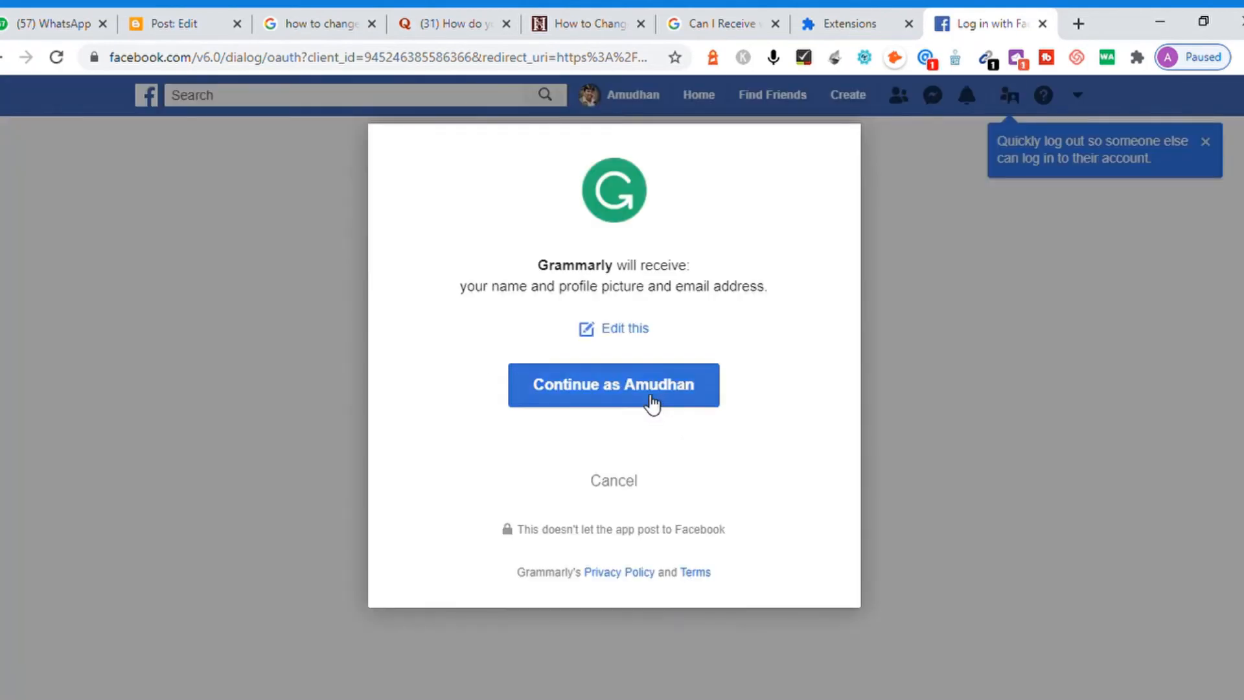
left_click(646, 393)
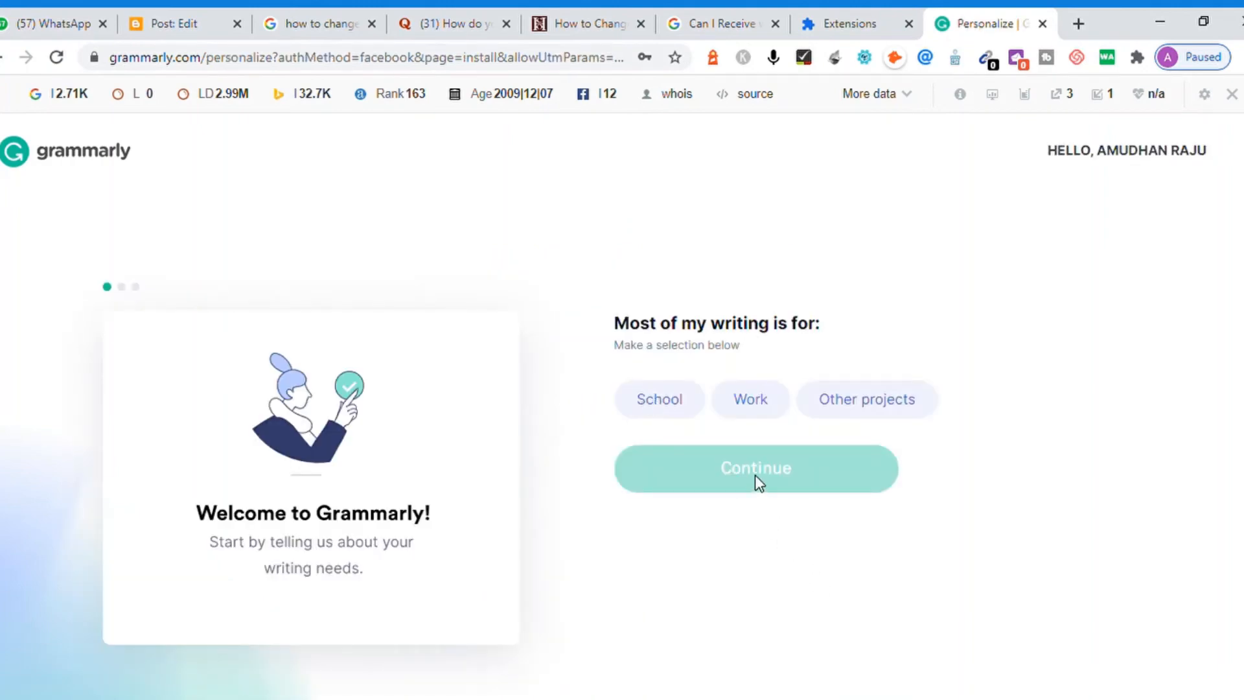
Complete the Grammarly personalization with Other projects as the writing purpose, Spelling and grammar as the help wanted, and Informative as the tone
left_click(831, 407)
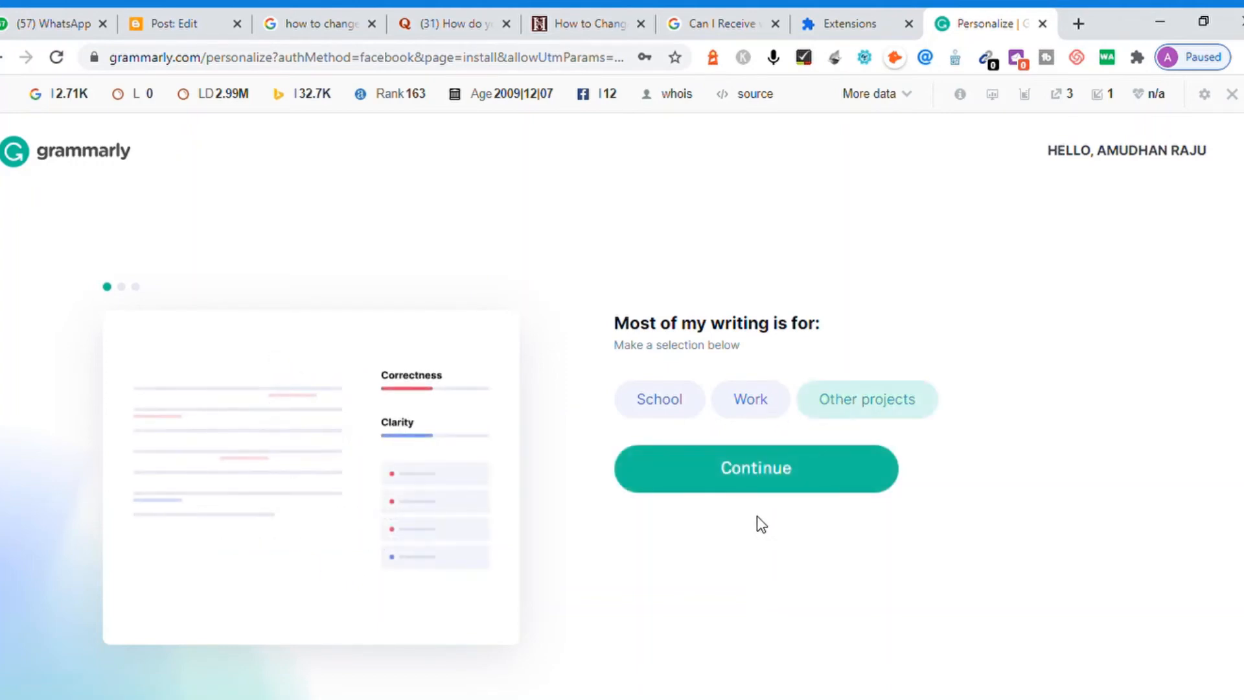
left_click(753, 484)
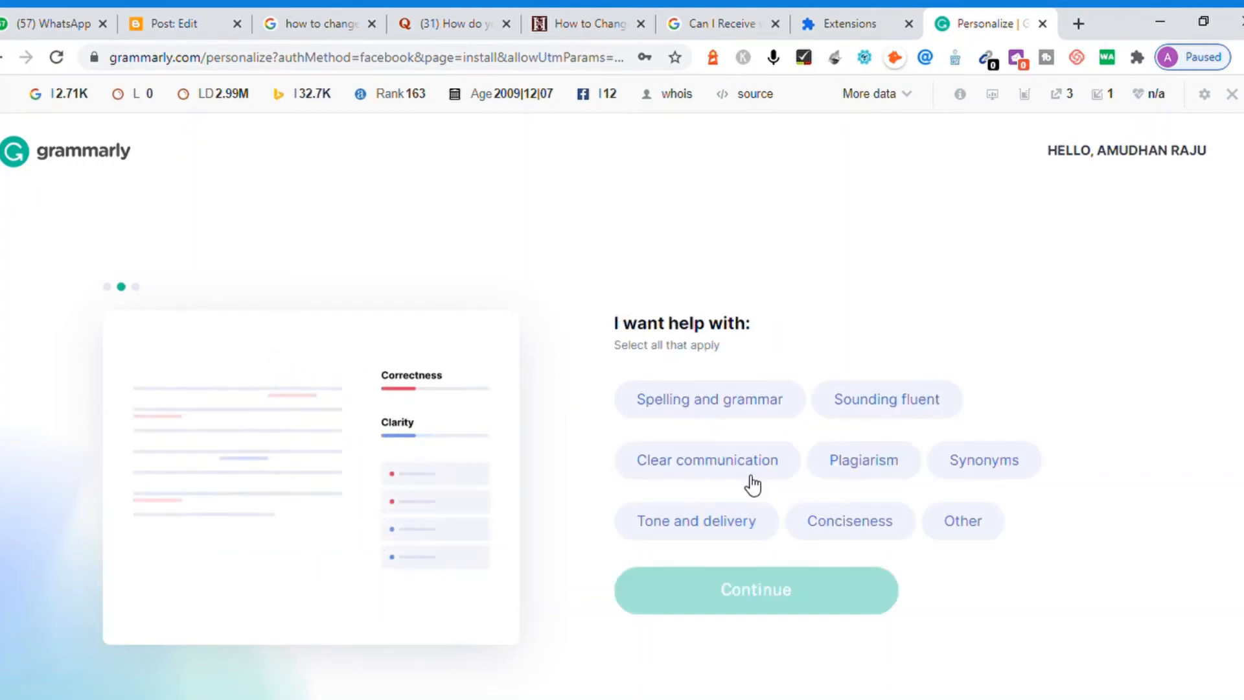
left_click(702, 424)
left_click(749, 599)
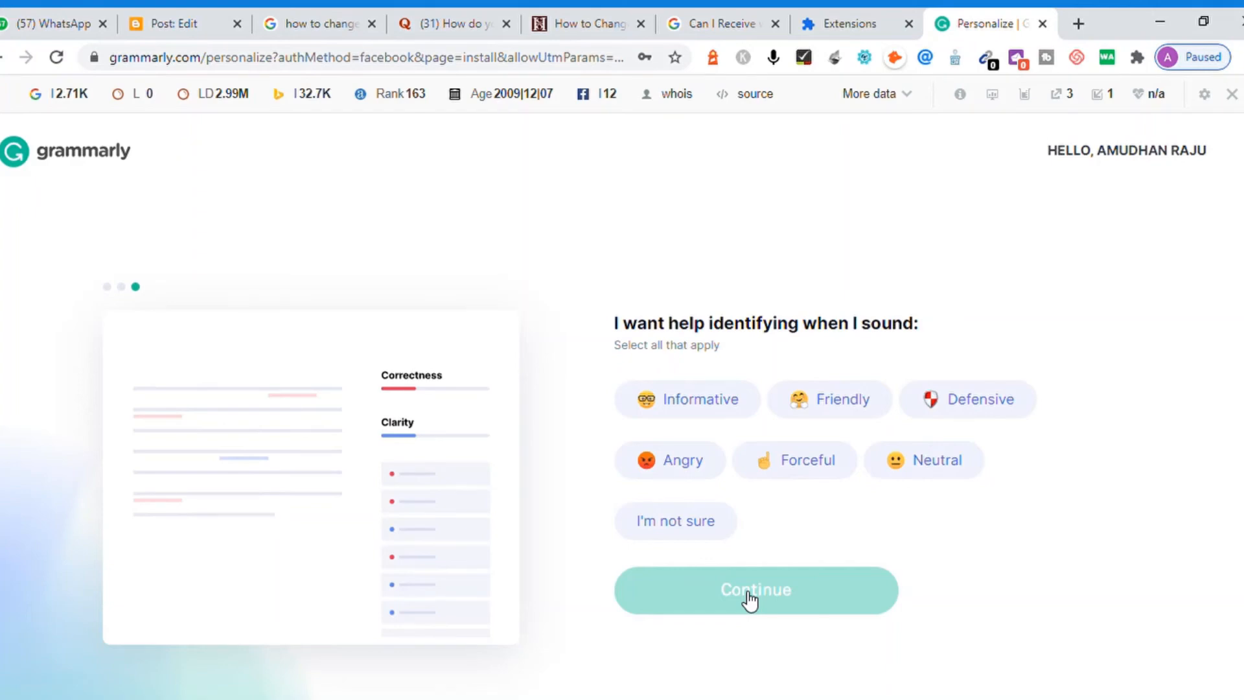
left_click(721, 416)
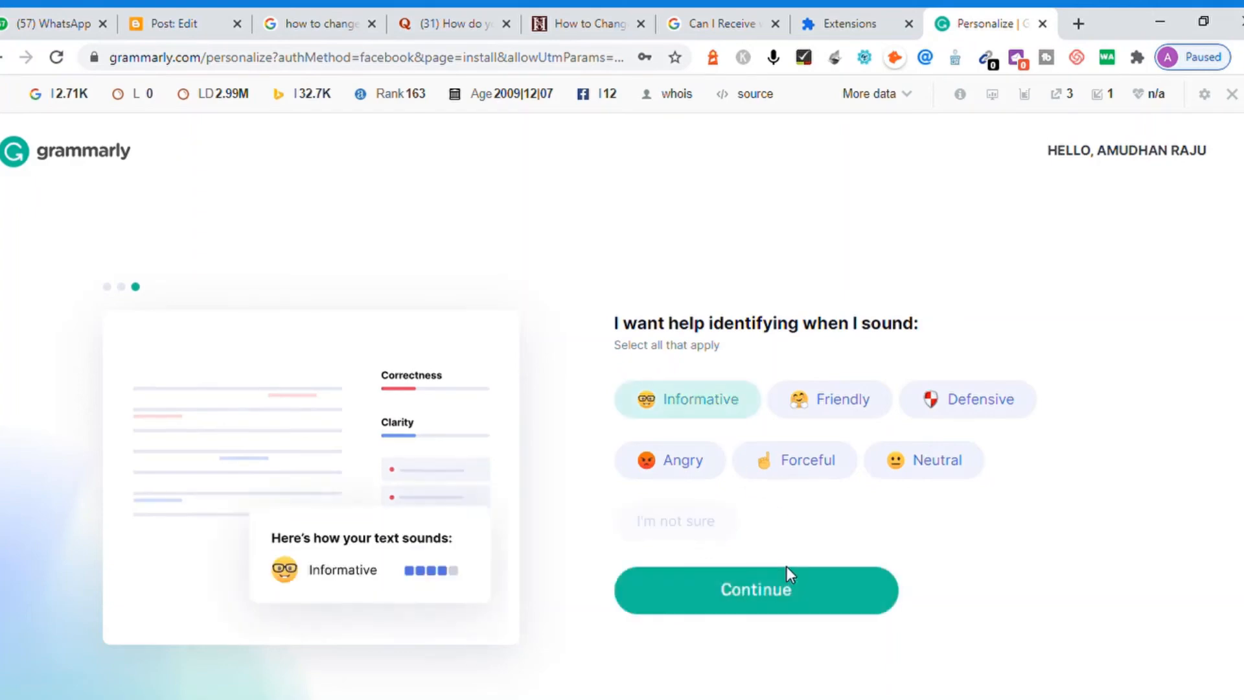
left_click(780, 593)
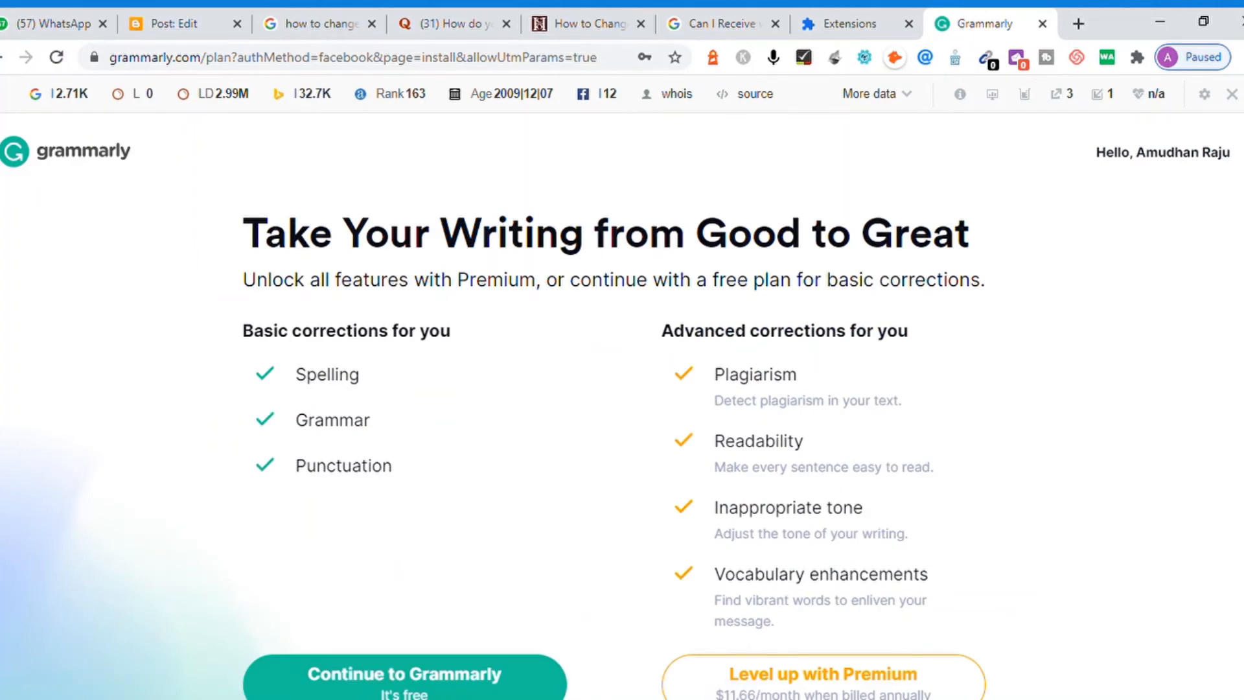
Continue with Grammarly's free plan and skip the quick tour of the editor
scroll(813, 522, "down", 1)
left_click(418, 635)
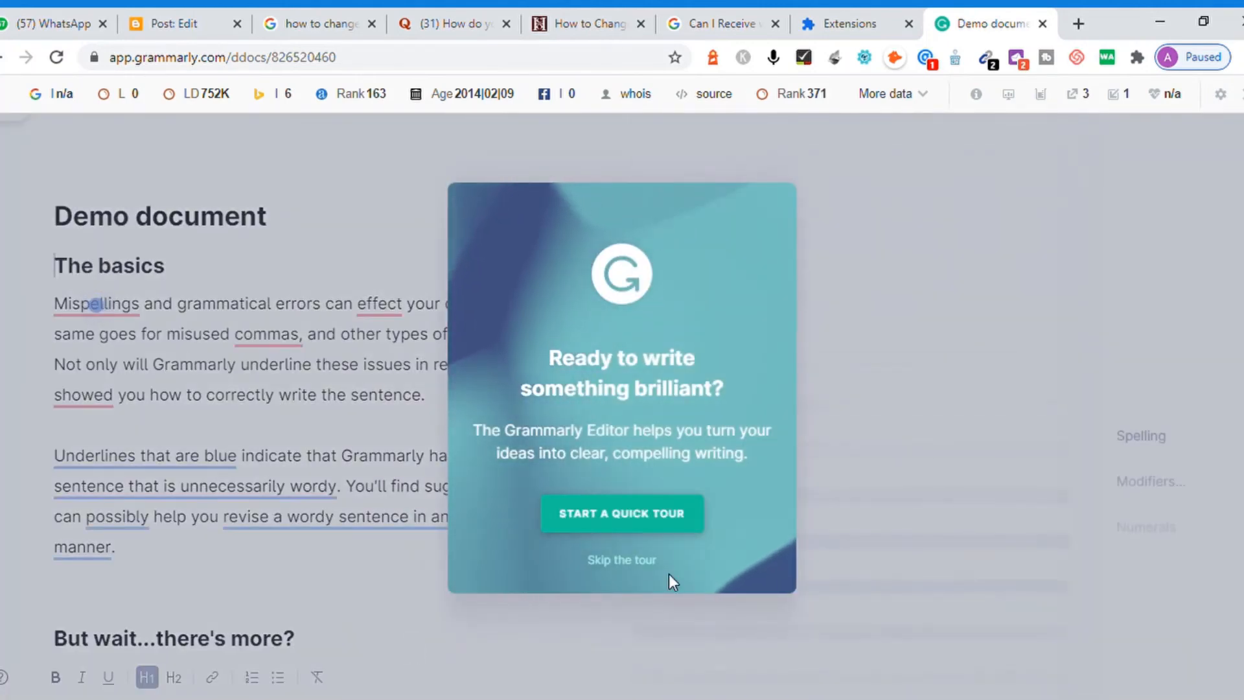
left_click(611, 558)
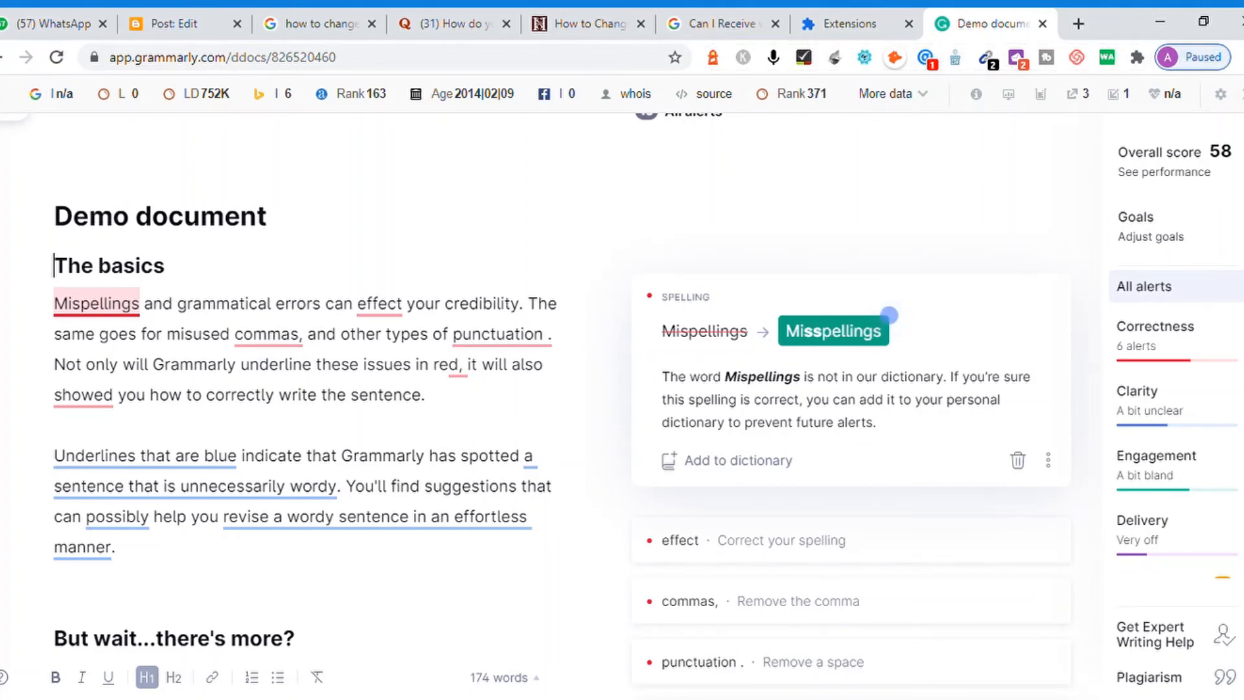
Disable the SEObar for the Grammarly domain so that it no longer covers the demo document
scroll(311, 389, "down", 8)
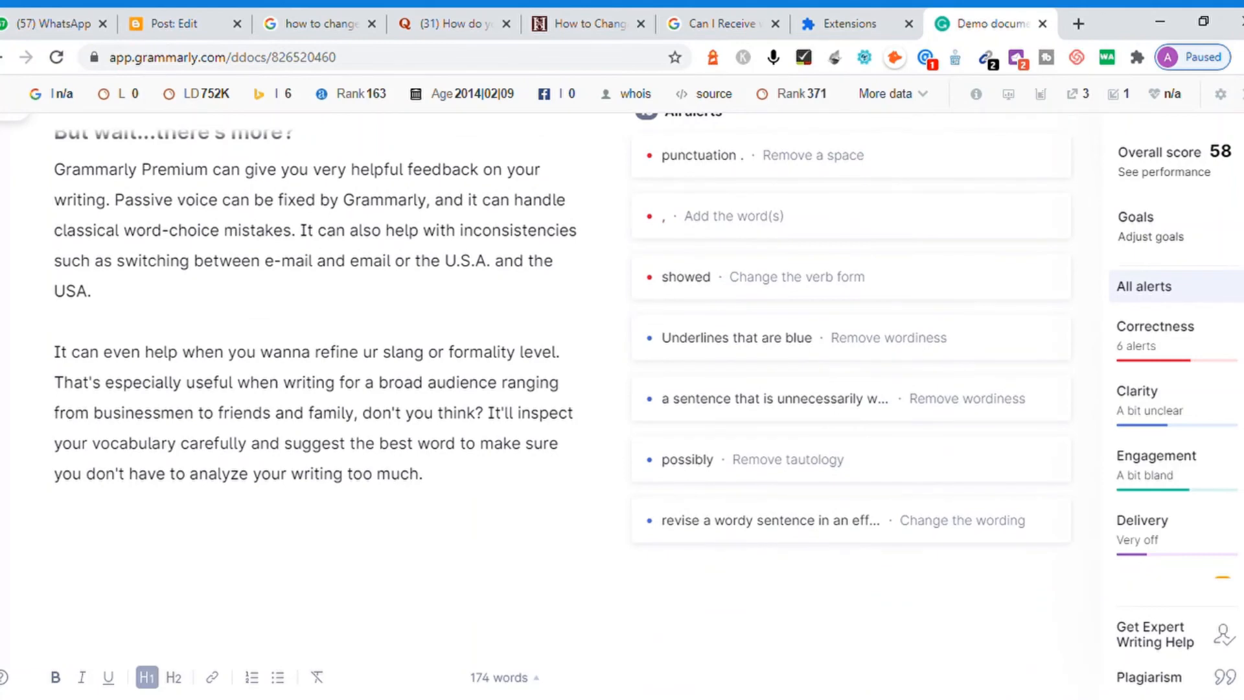
scroll(678, 272, "up", 8)
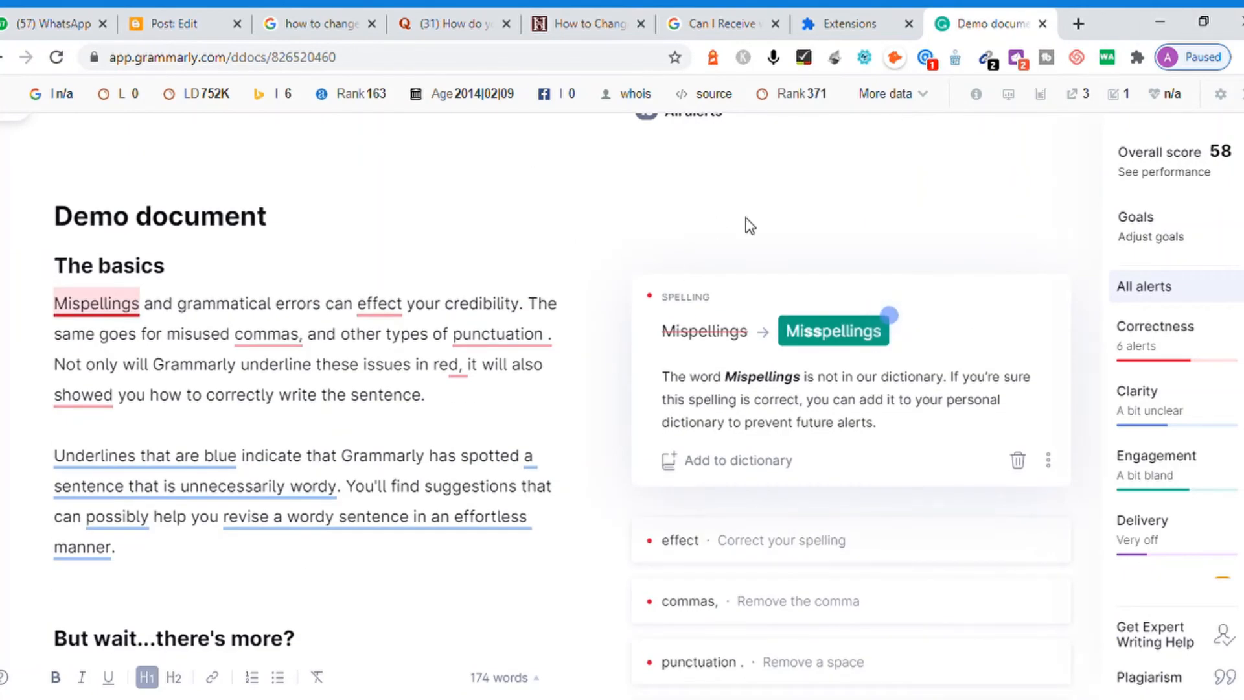
left_click(1238, 93)
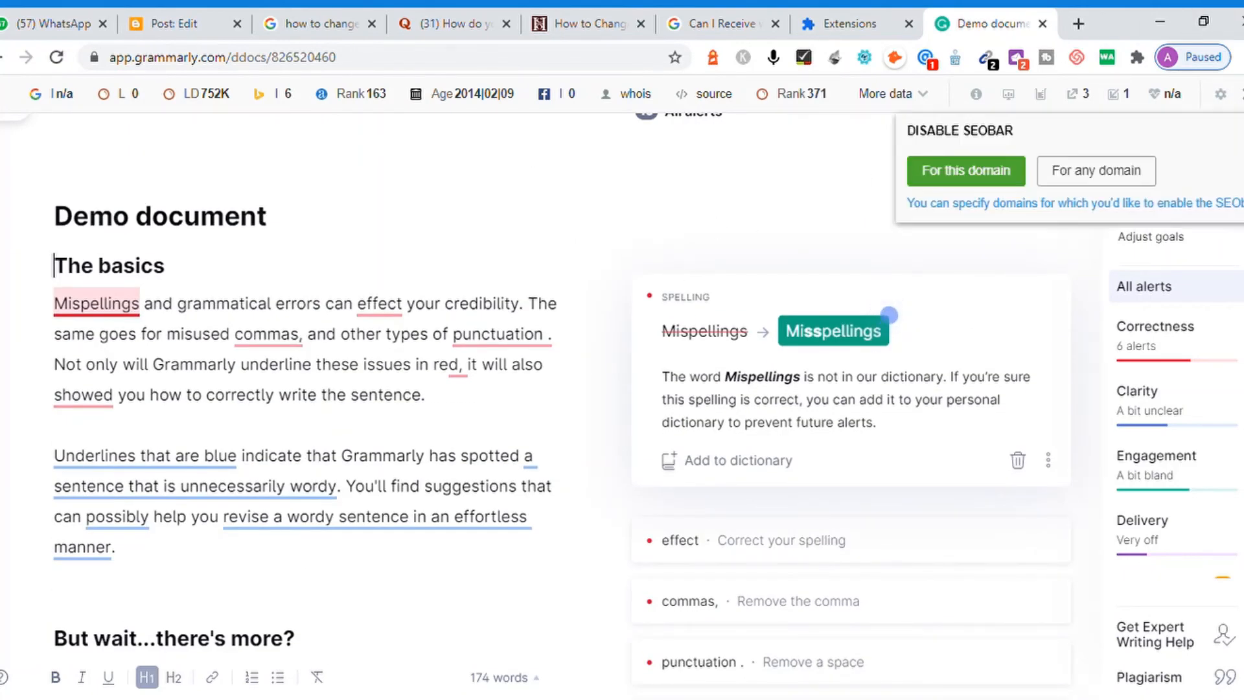
left_click(935, 175)
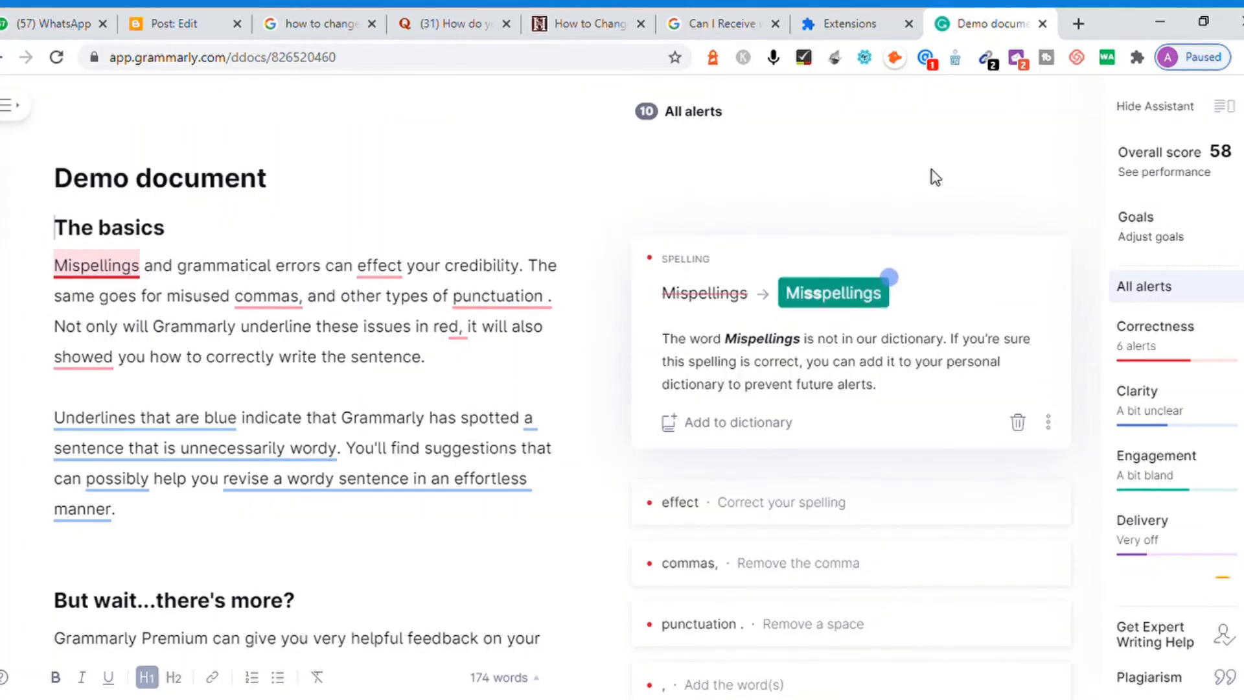
Look through the Grammarly demo document and its alerts, and return to the Blogger post being edited
scroll(622, 389, "down", 8)
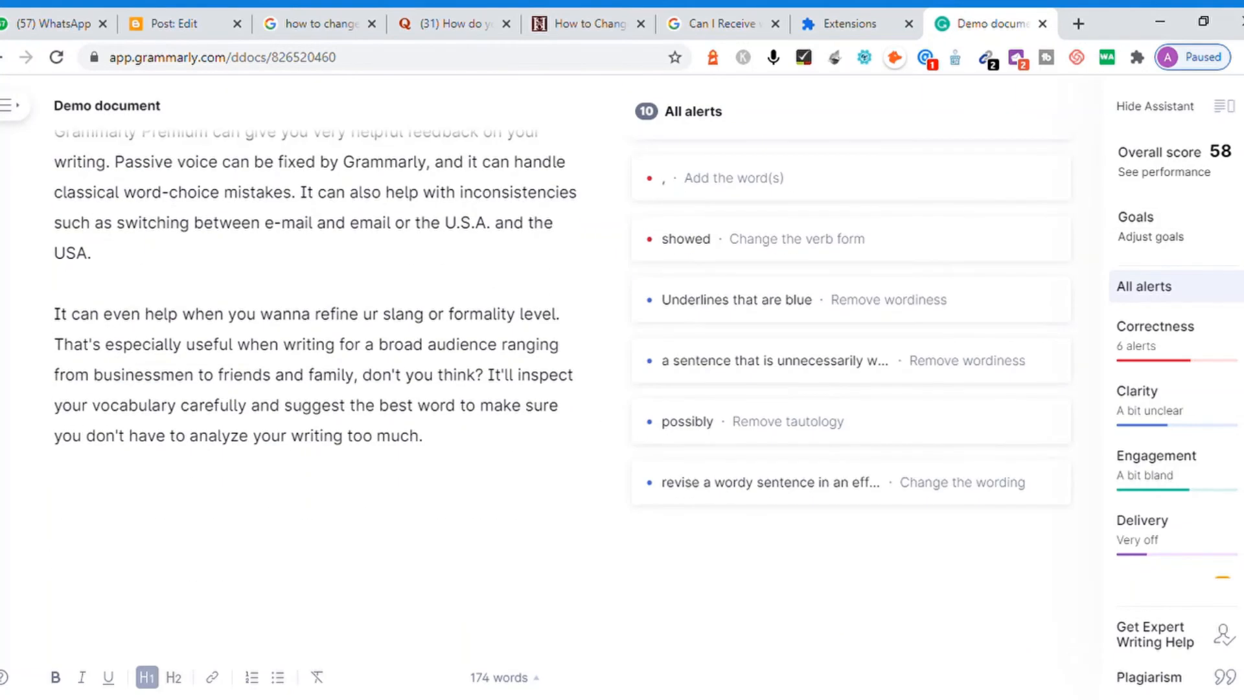
scroll(667, 382, "up", 8)
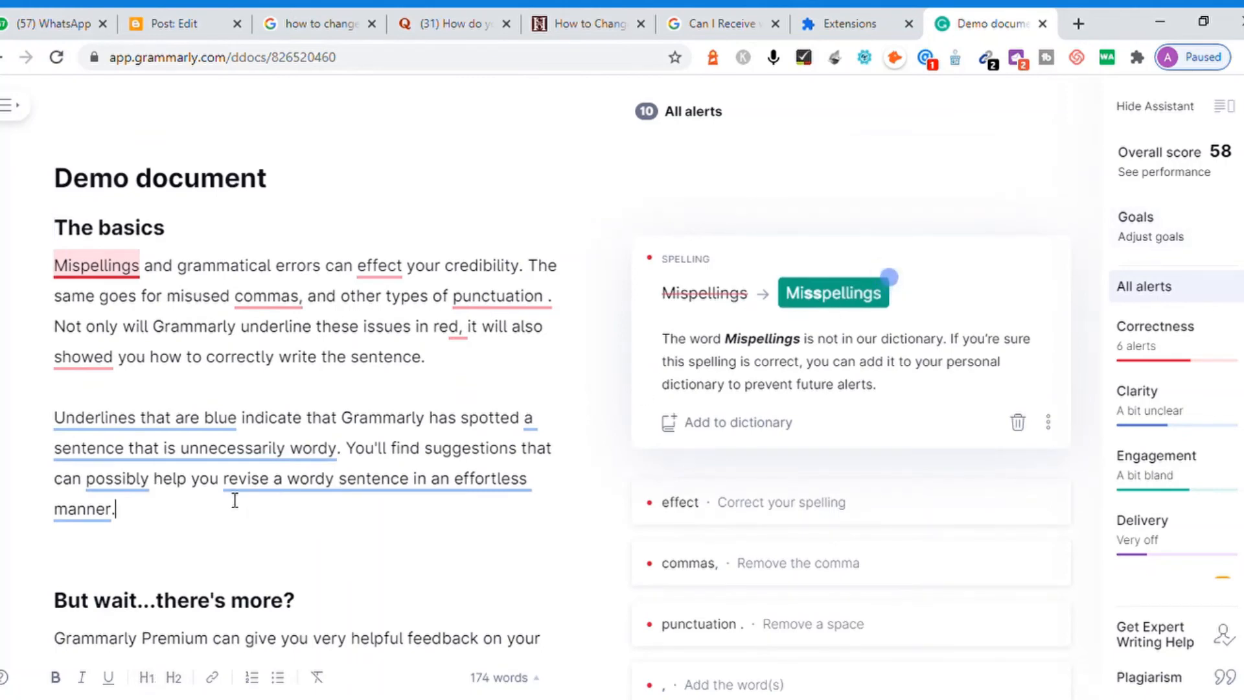
key("ctrl+a")
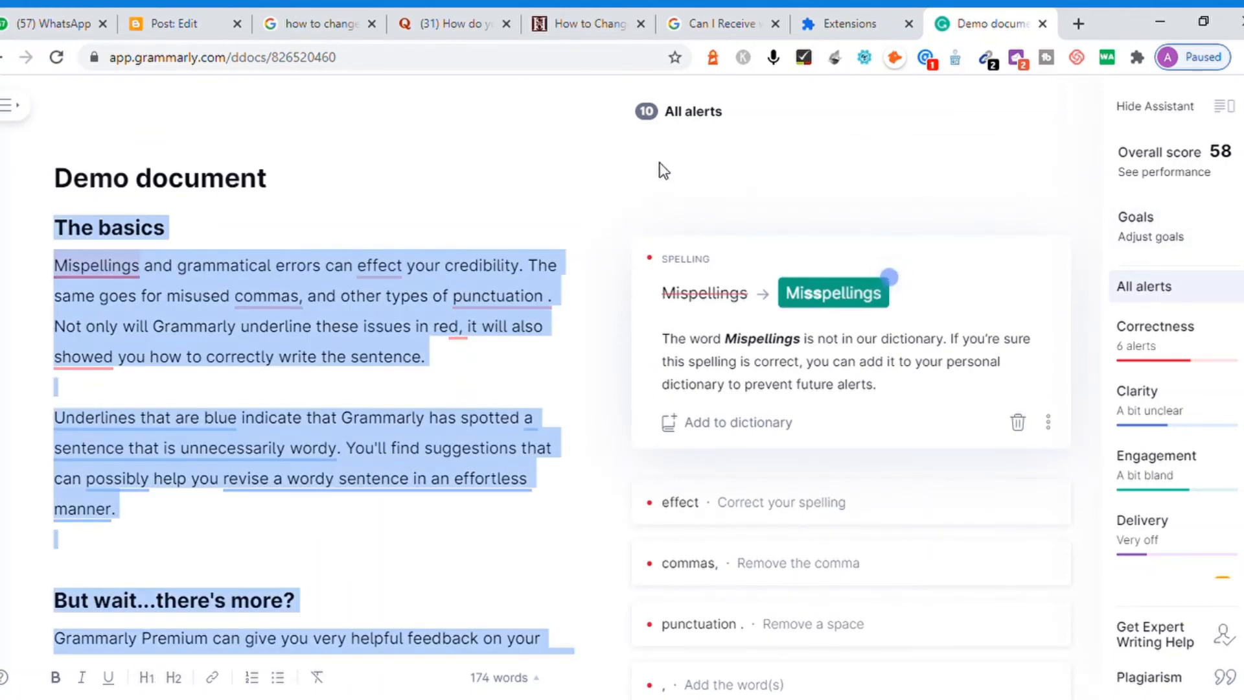
left_click(835, 26)
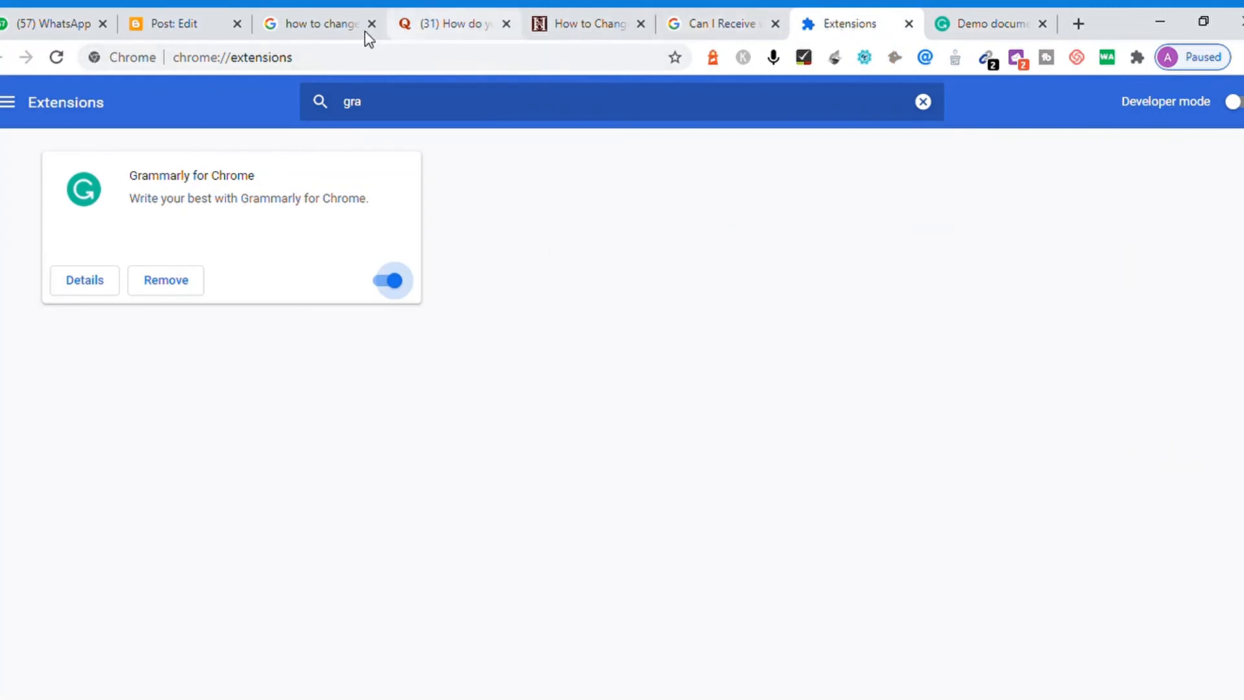
left_click(197, 31)
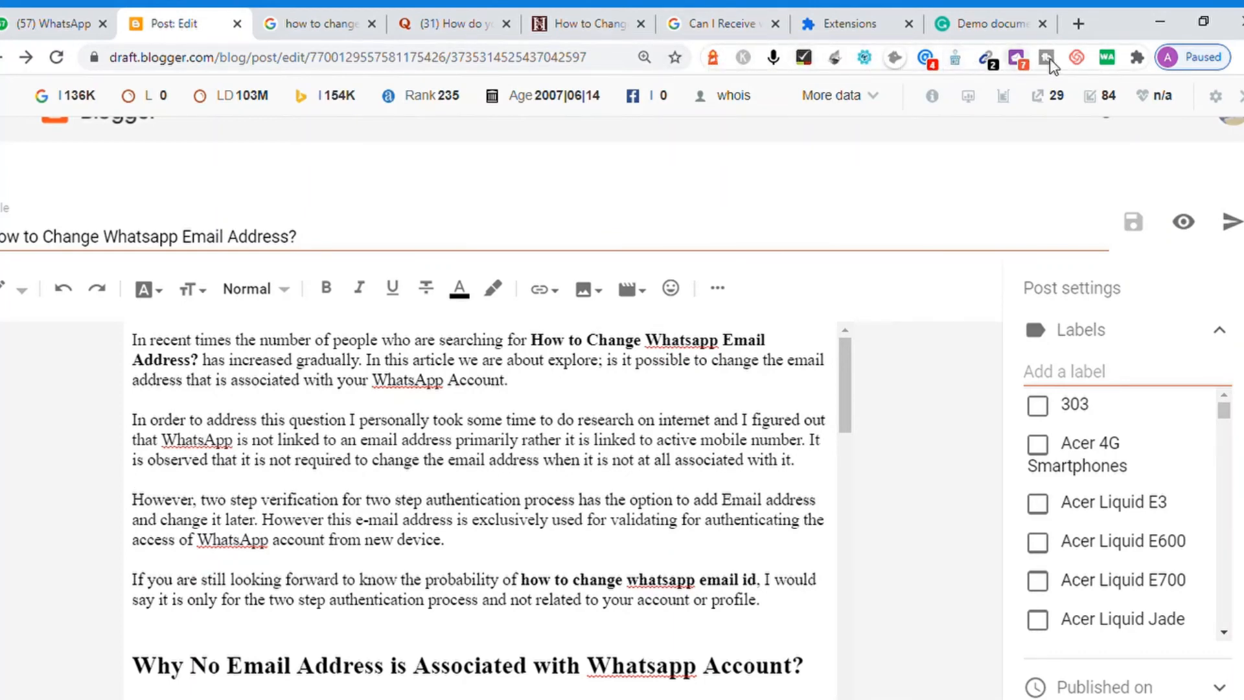
Enable the Grammarly for Chrome extension and return to the Blogger post
left_click(1079, 24)
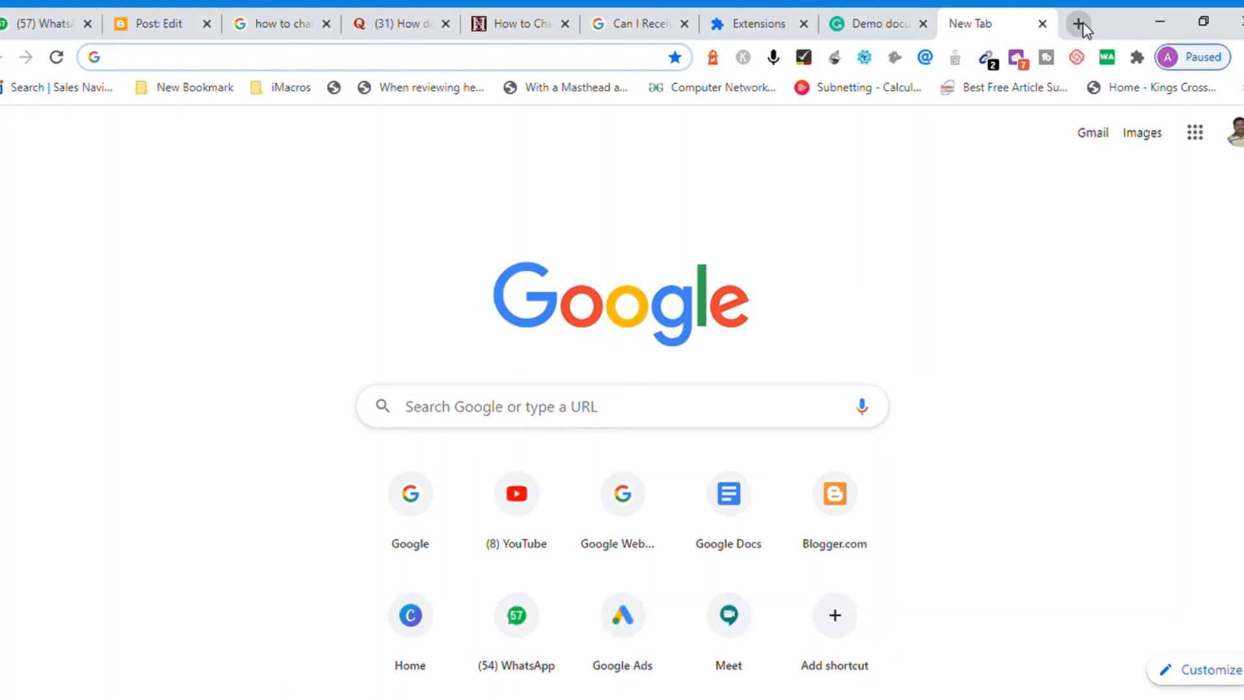
left_click(877, 26)
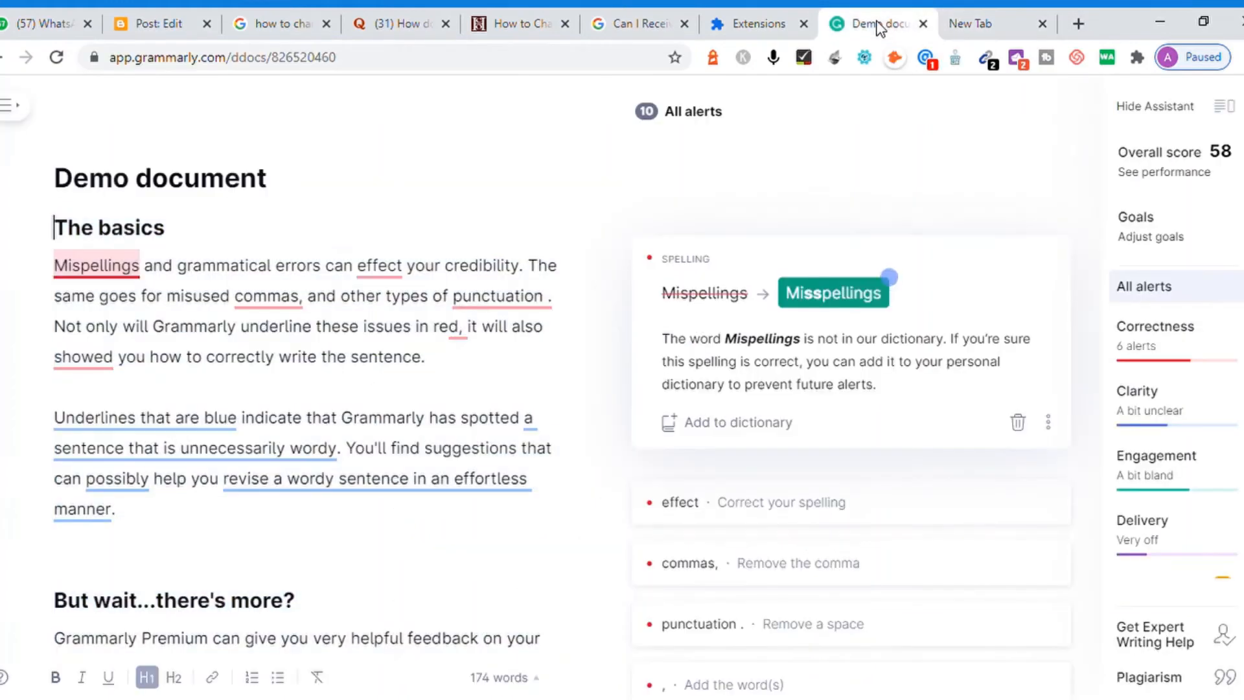
left_click(770, 26)
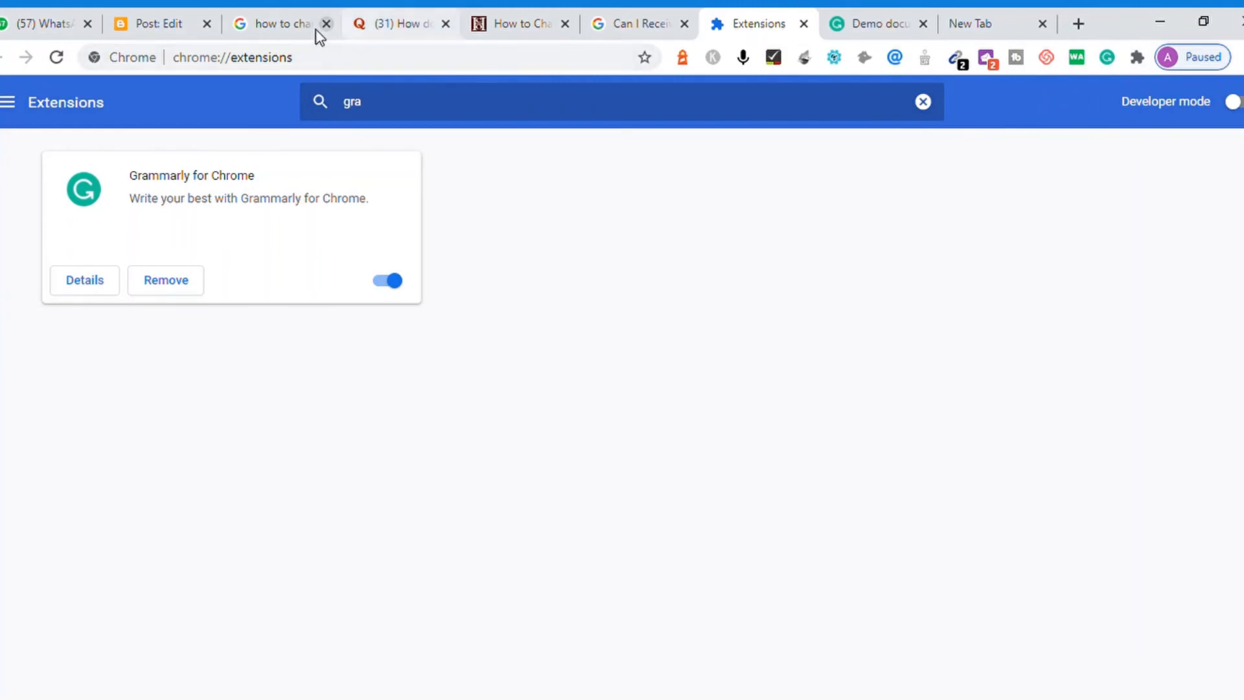
left_click(179, 37)
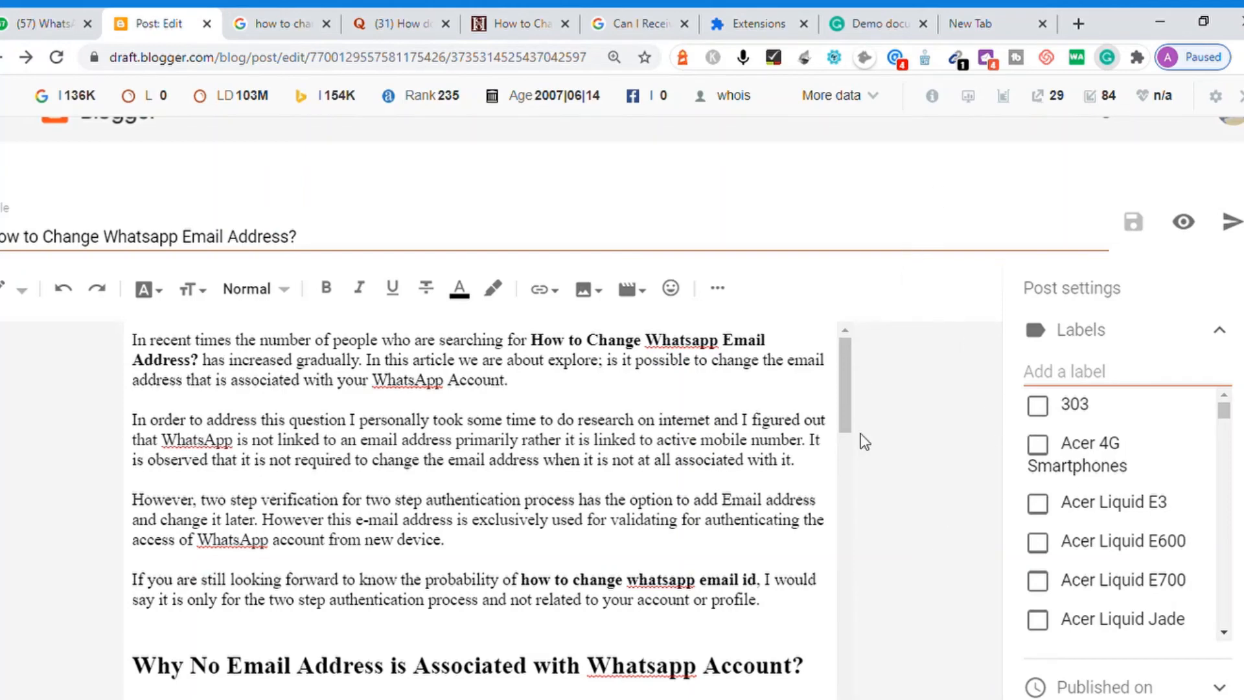
left_click(882, 573)
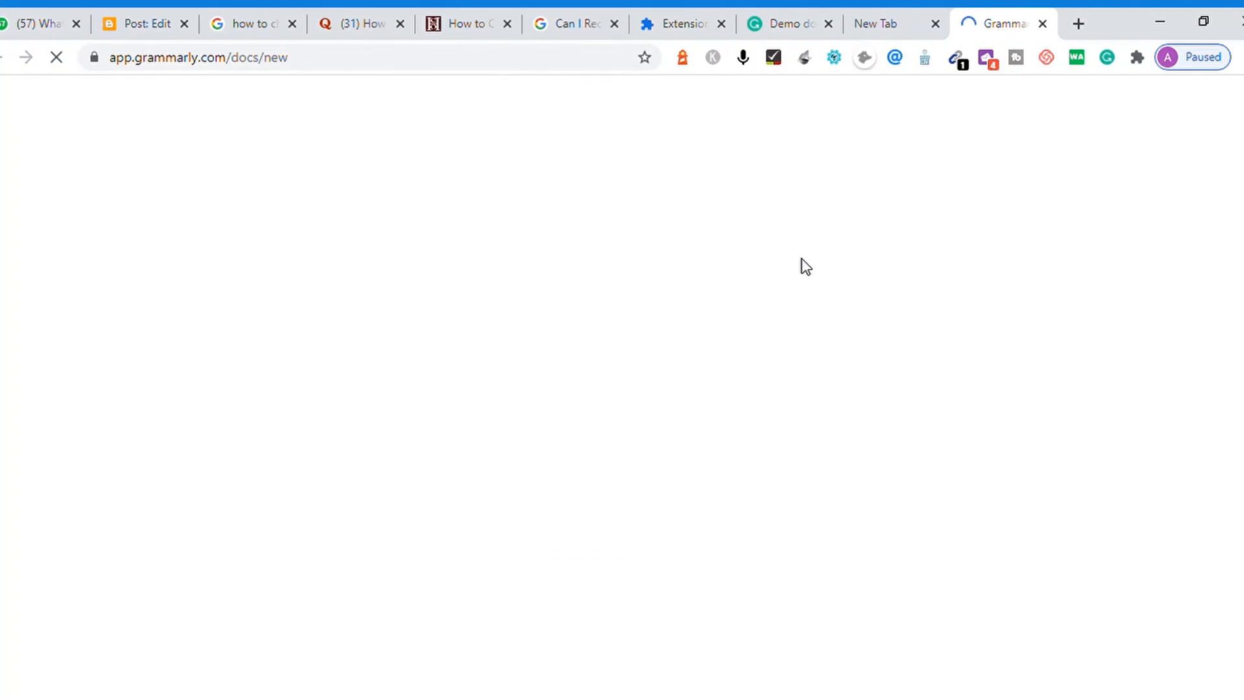
left_click(763, 22)
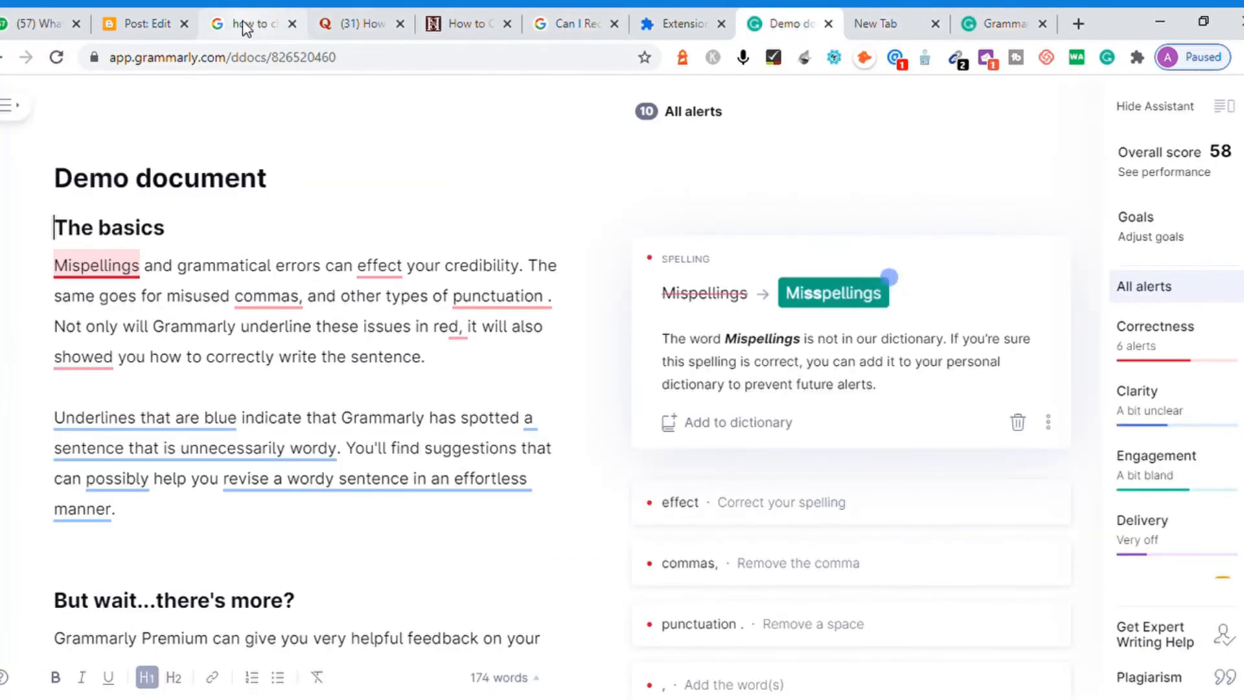
left_click(148, 24)
Copy the whole body text of the Blogger post and paste it over the entire content of Grammarly's demo document
left_click(528, 480)
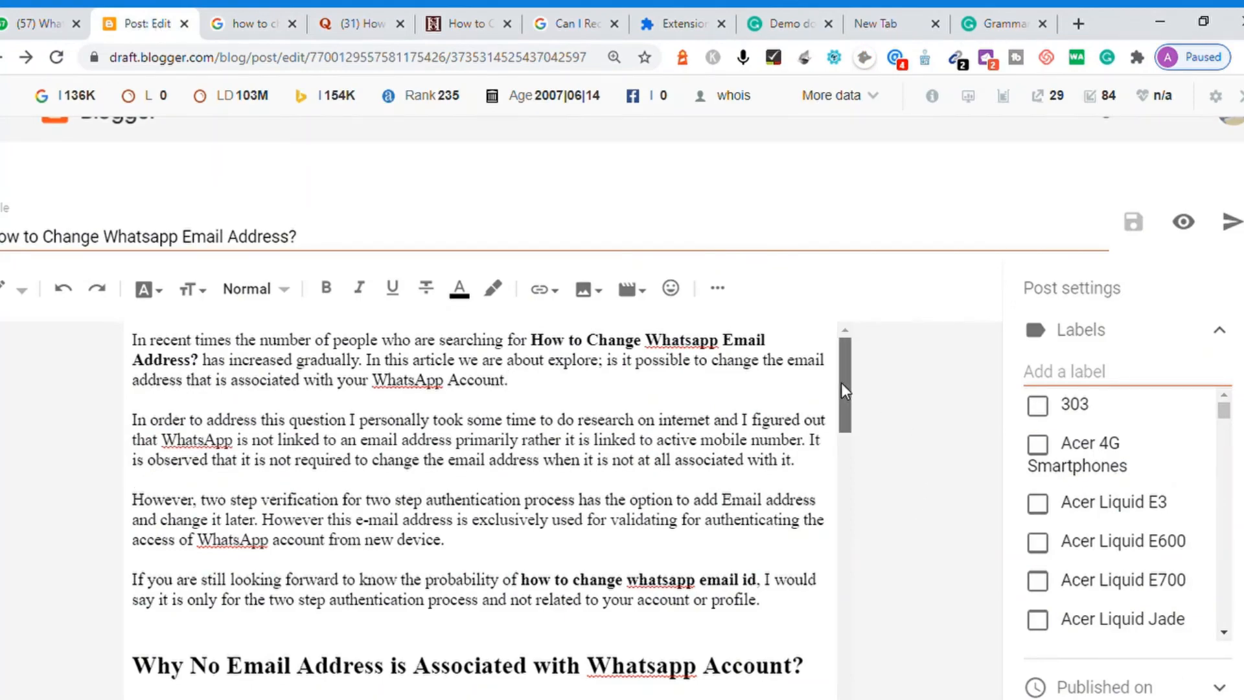
left_click_drag(841, 382, 771, 461)
key("ctrl+a")
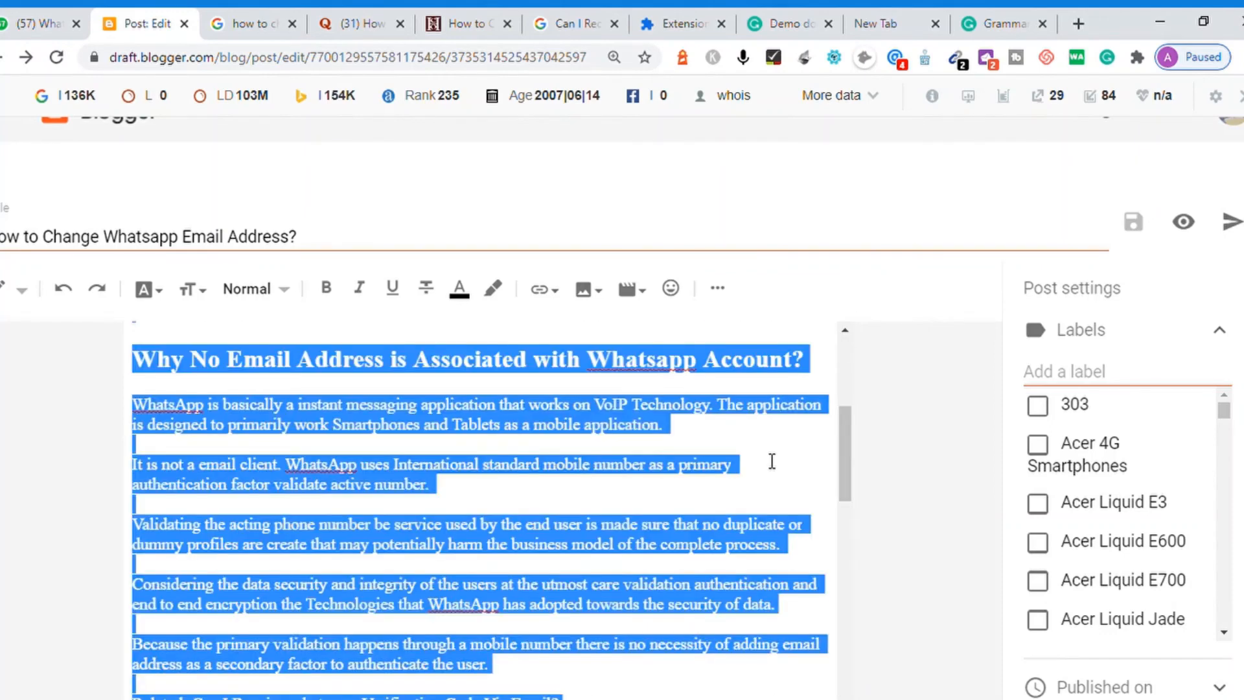
left_click(787, 24)
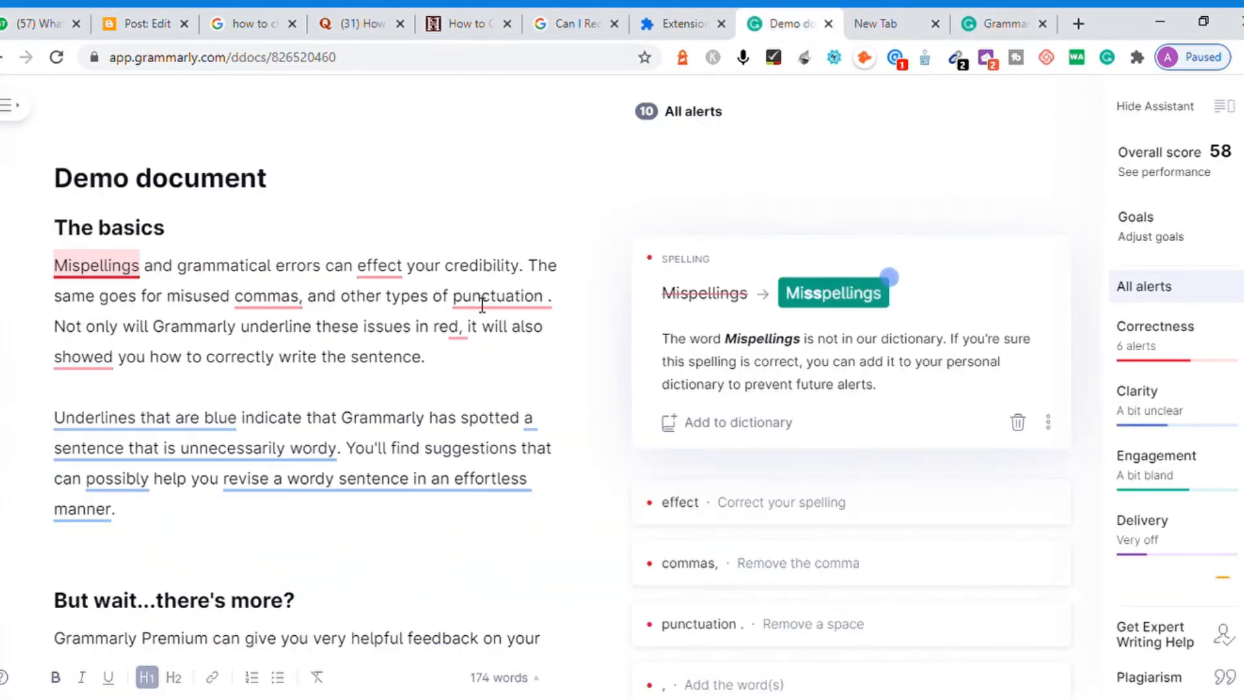
key("ctrl+a")
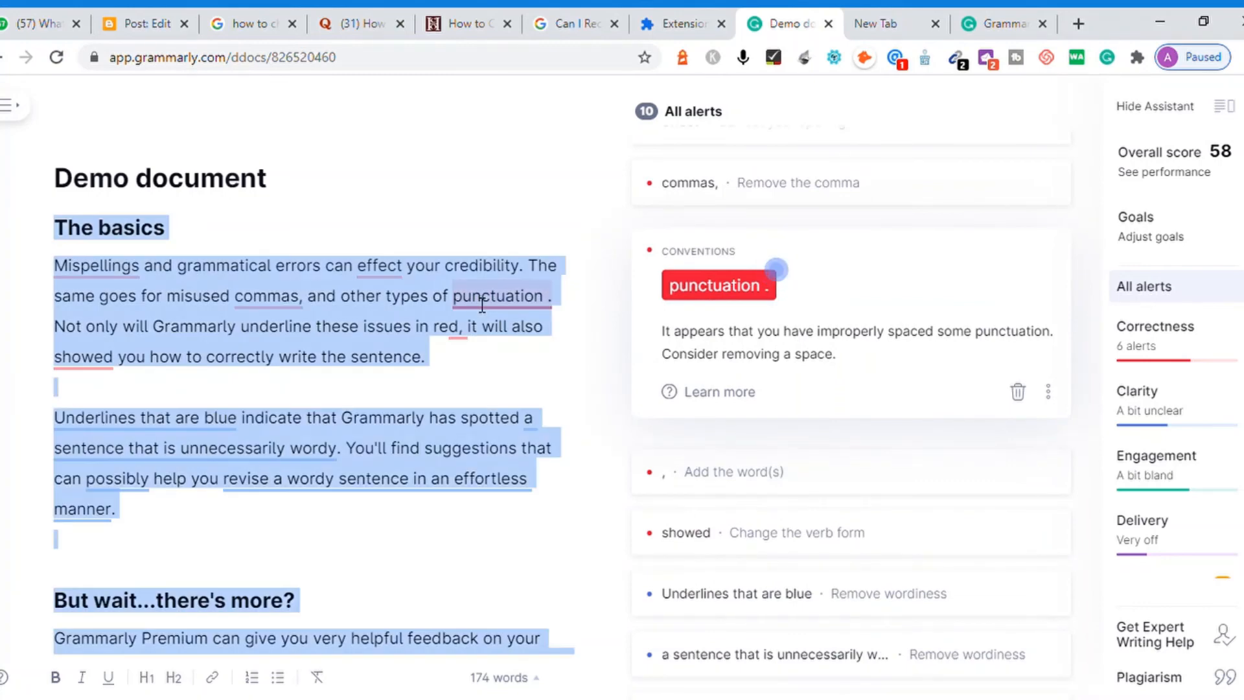
key("ctrl+v")
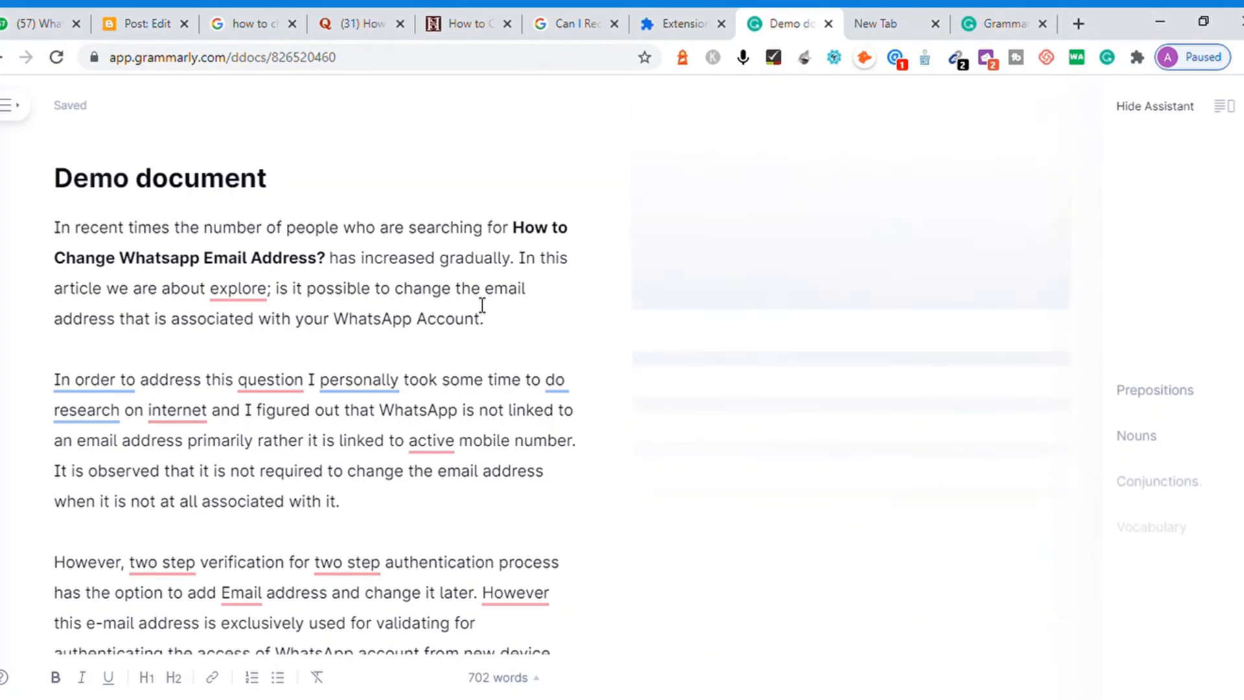
Accept the corrections "to explore" in the first paragraph and "To" in place of "In order to" in the second
left_click(1178, 225)
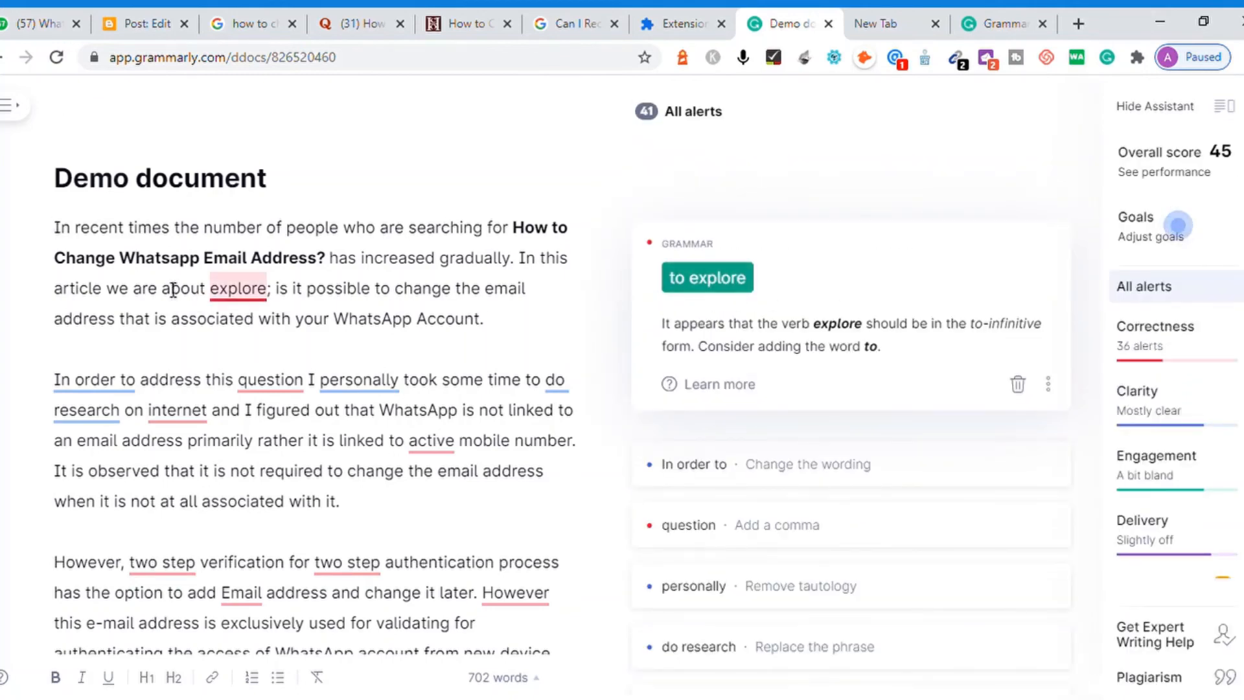
left_click(703, 285)
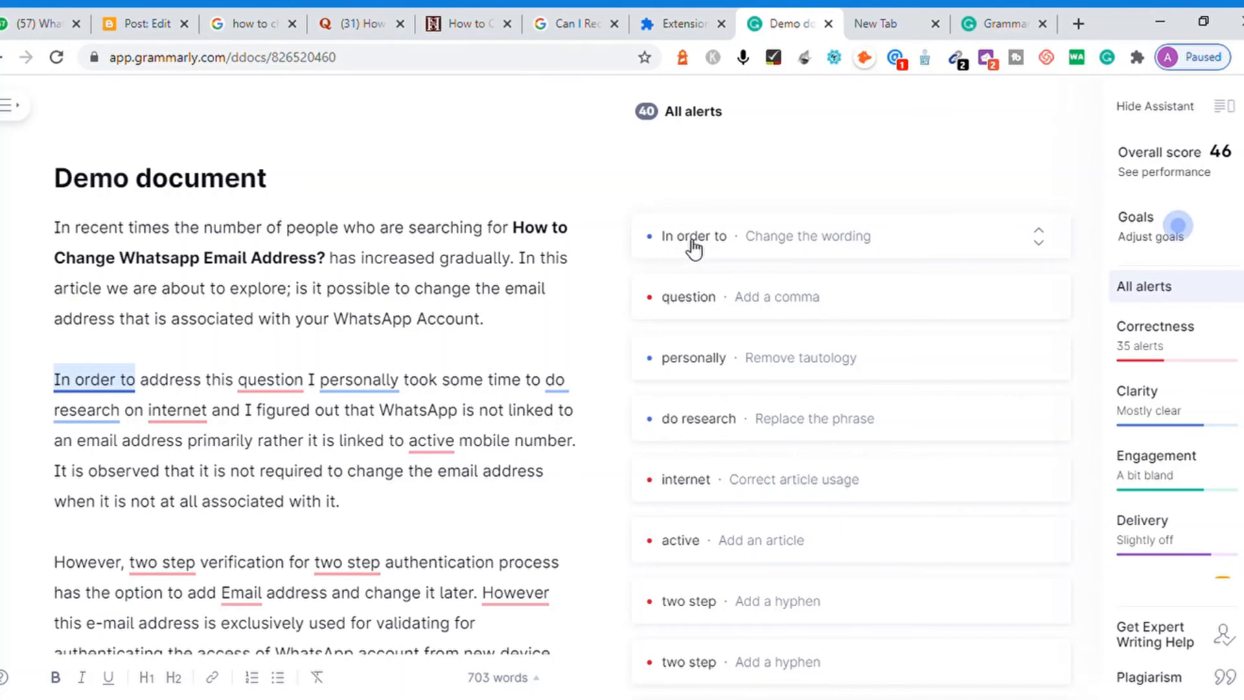
left_click(1045, 250)
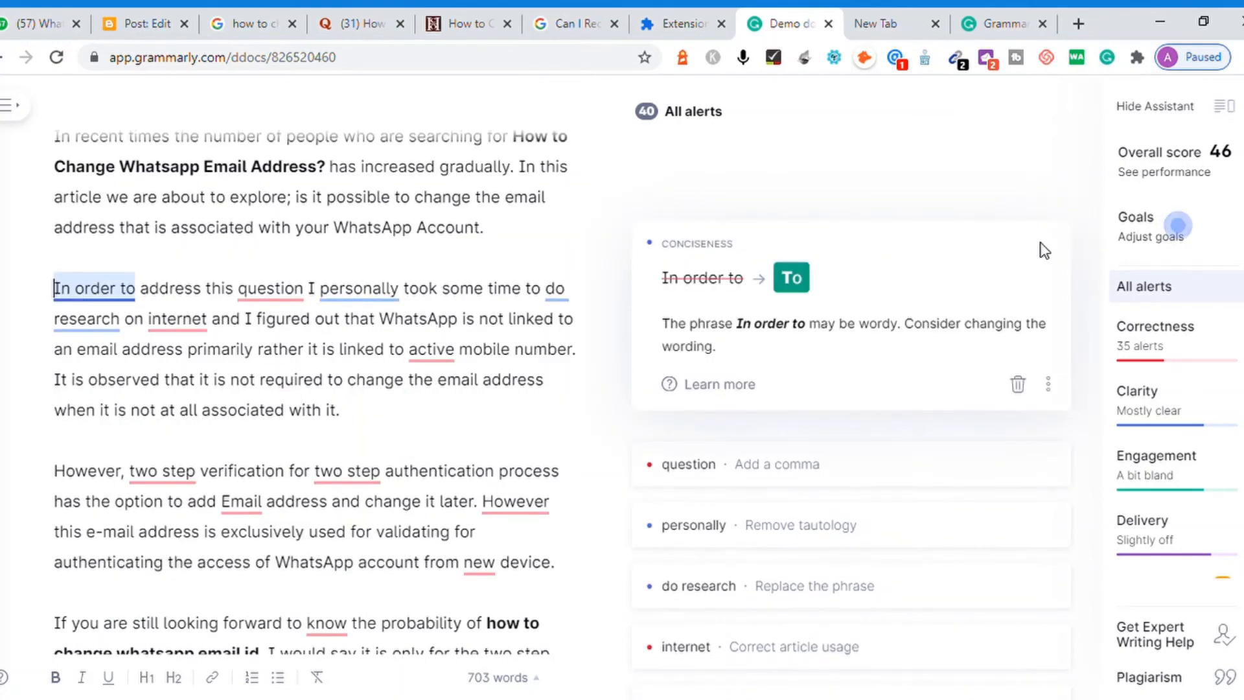
left_click(791, 279)
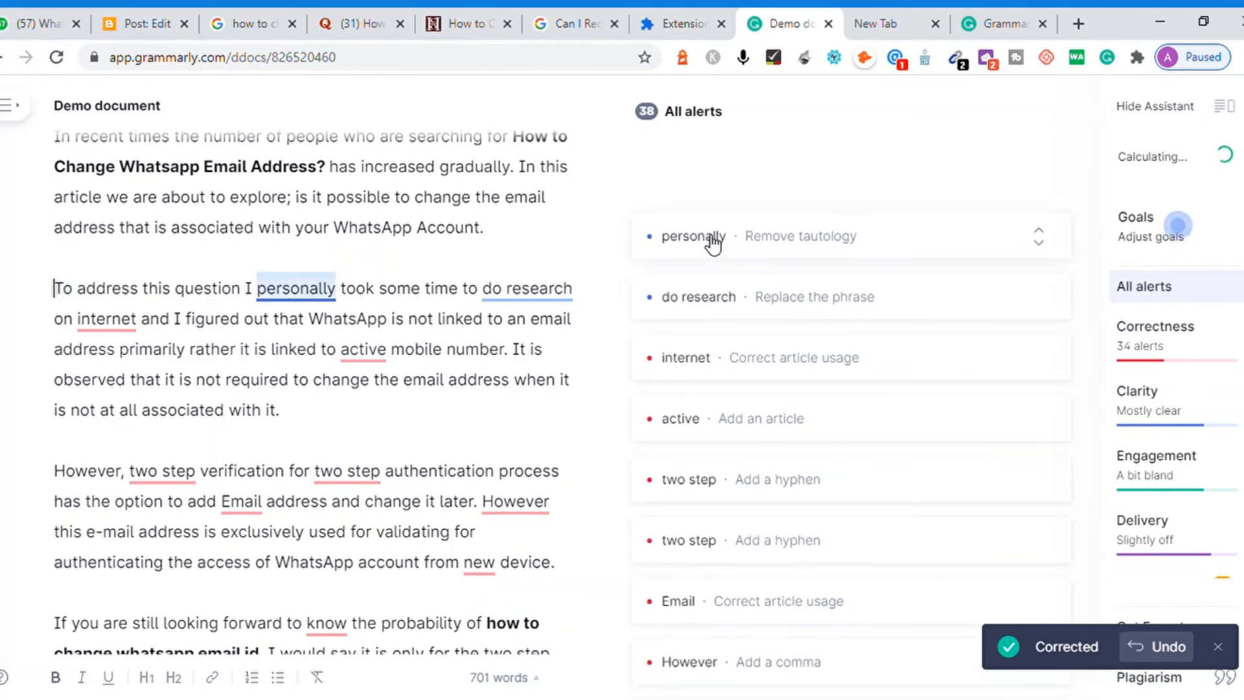
Dismiss the tautology alert for "personally" and delete that word from the second paragraph
left_click(741, 233)
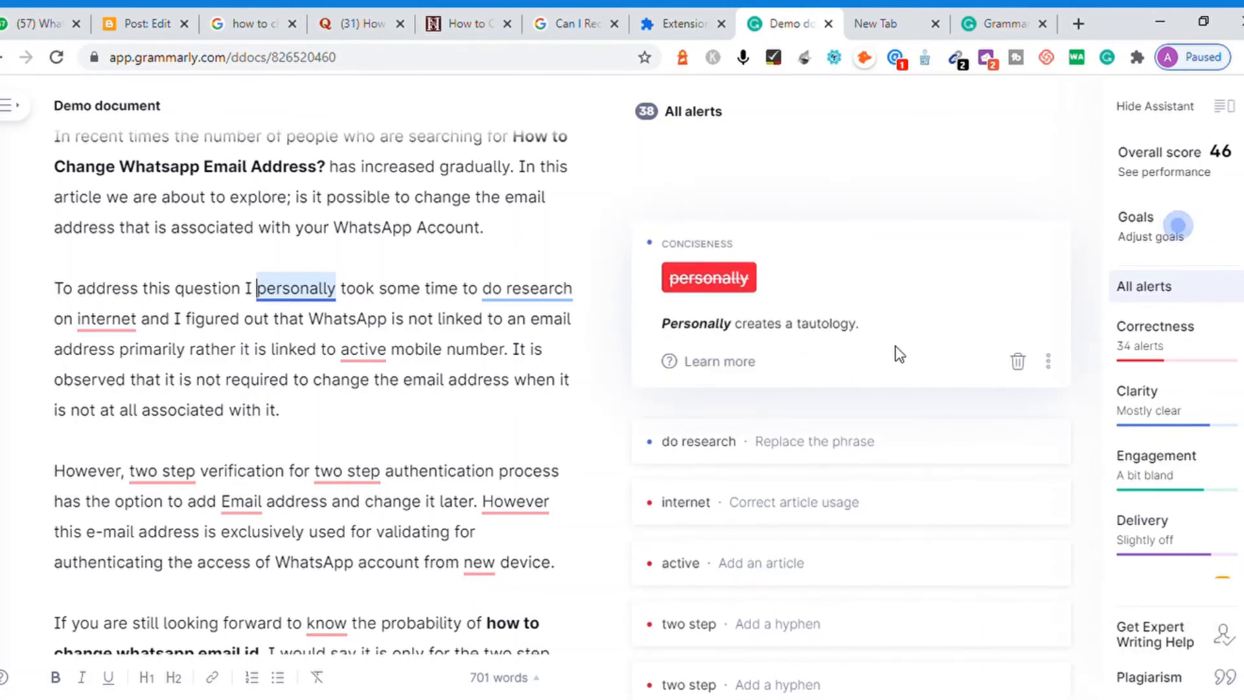
left_click(1017, 363)
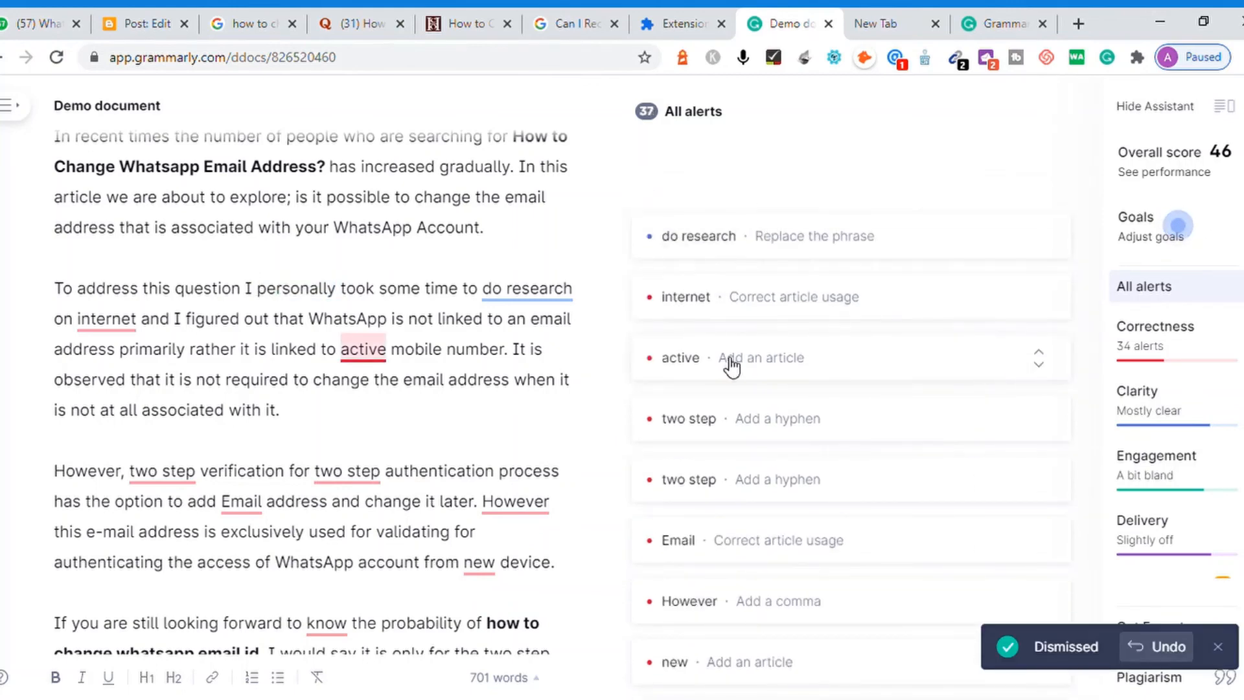
double_click(309, 288)
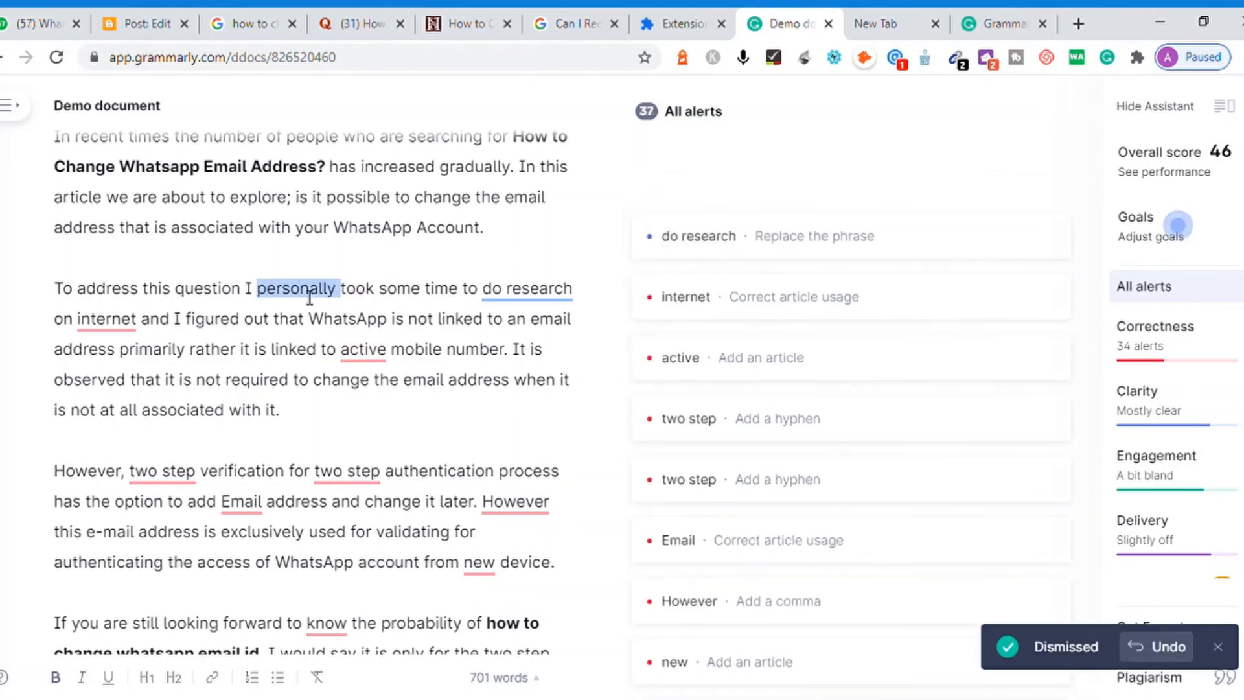
key("BackSpace")
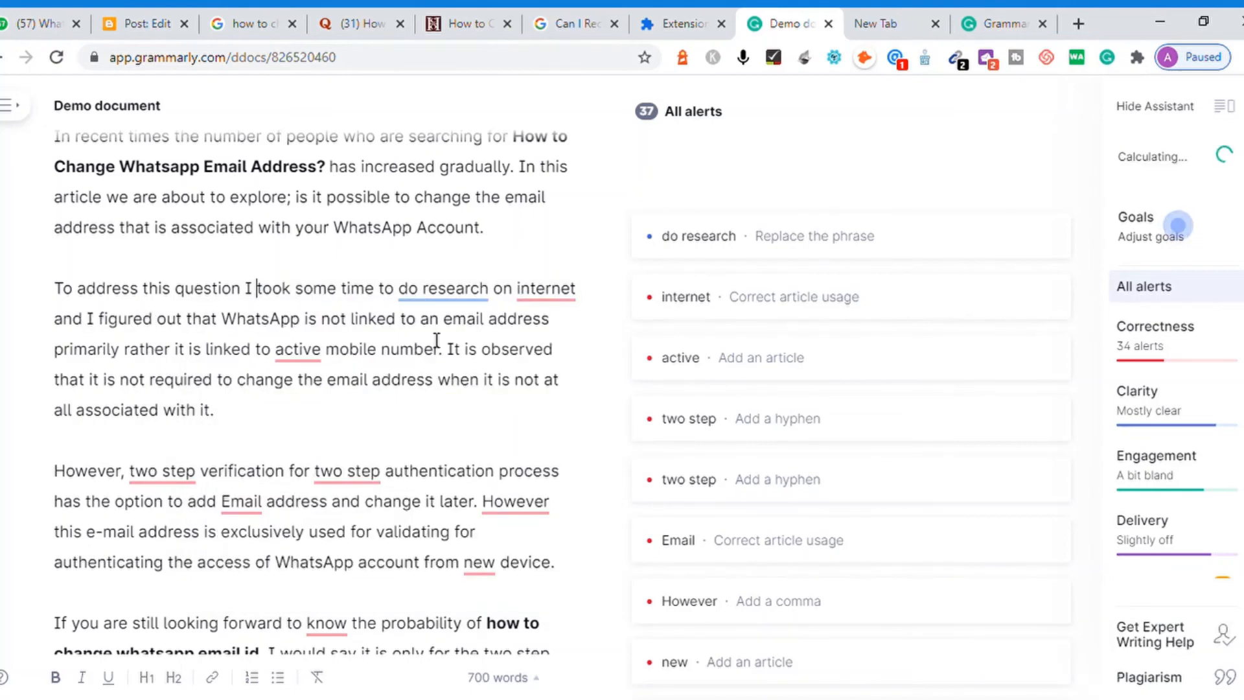
Accept the second paragraph's corrections "research" for "do research", "the internet", and "an active" before "mobile number"
left_click(710, 251)
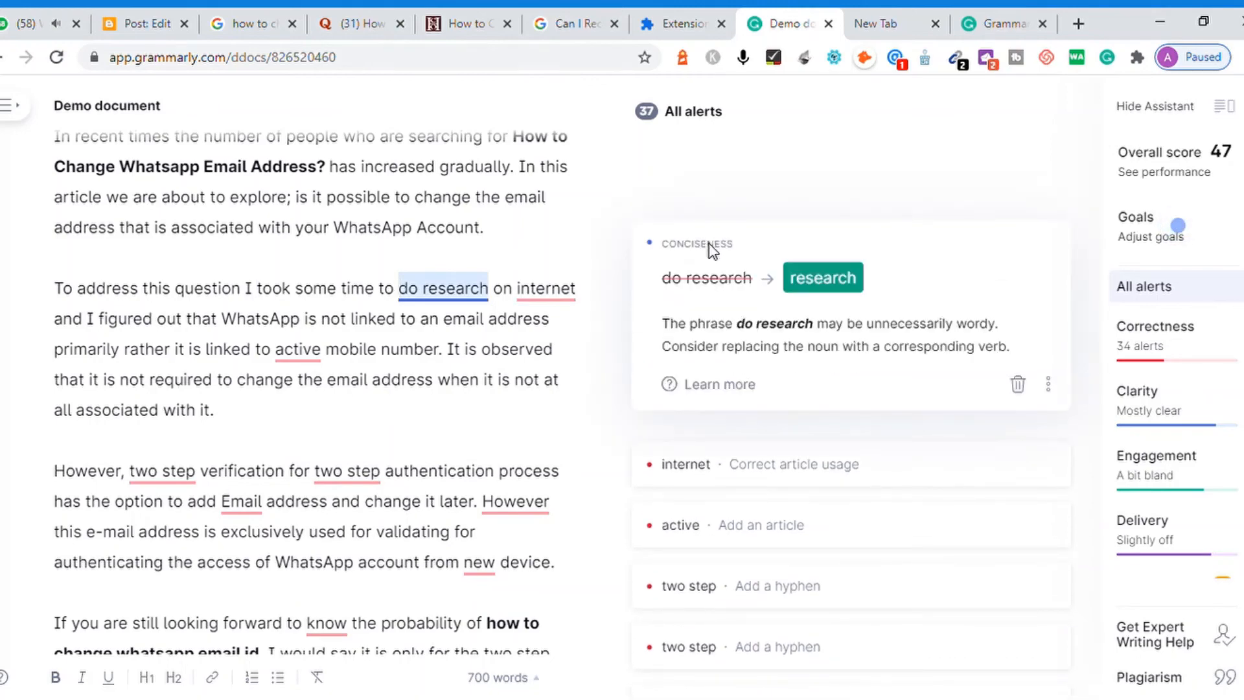
left_click(800, 278)
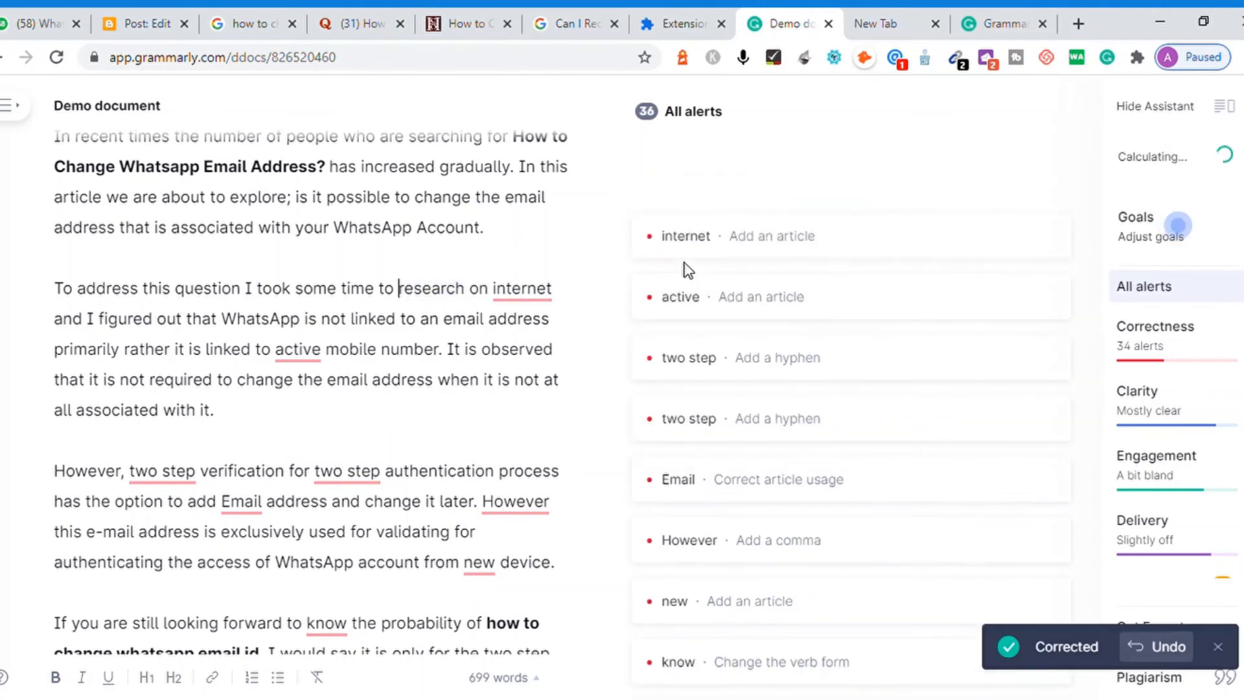
left_click(769, 241)
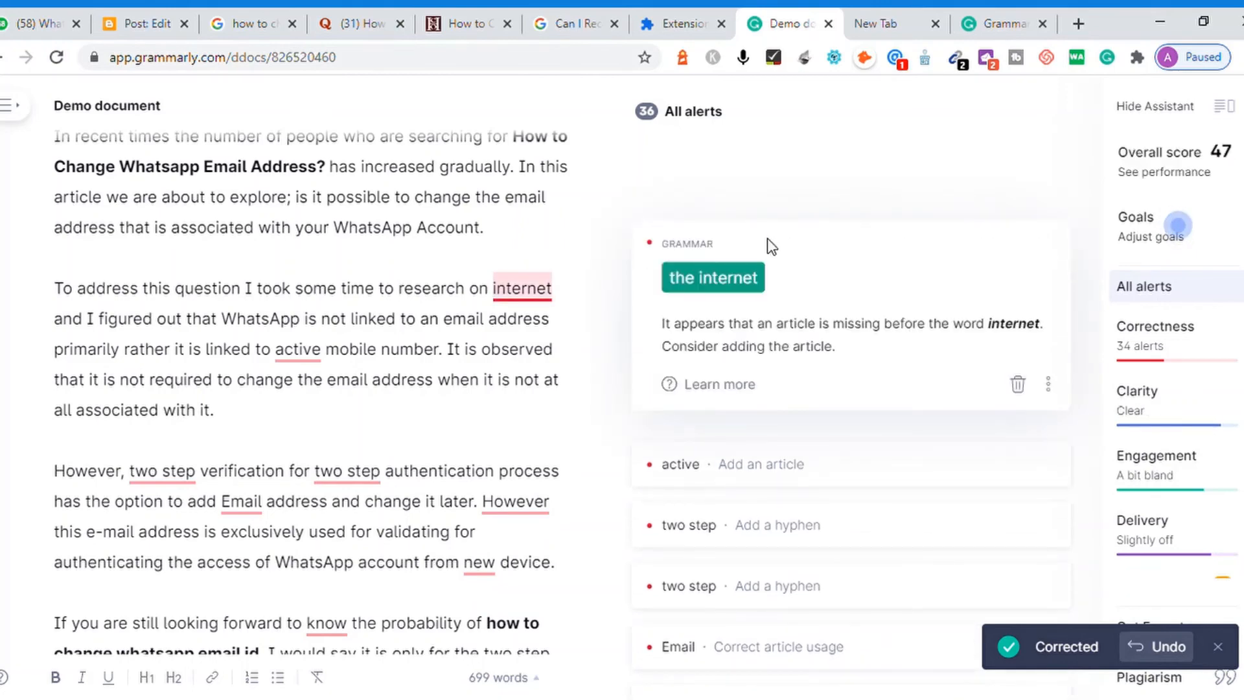
left_click(745, 279)
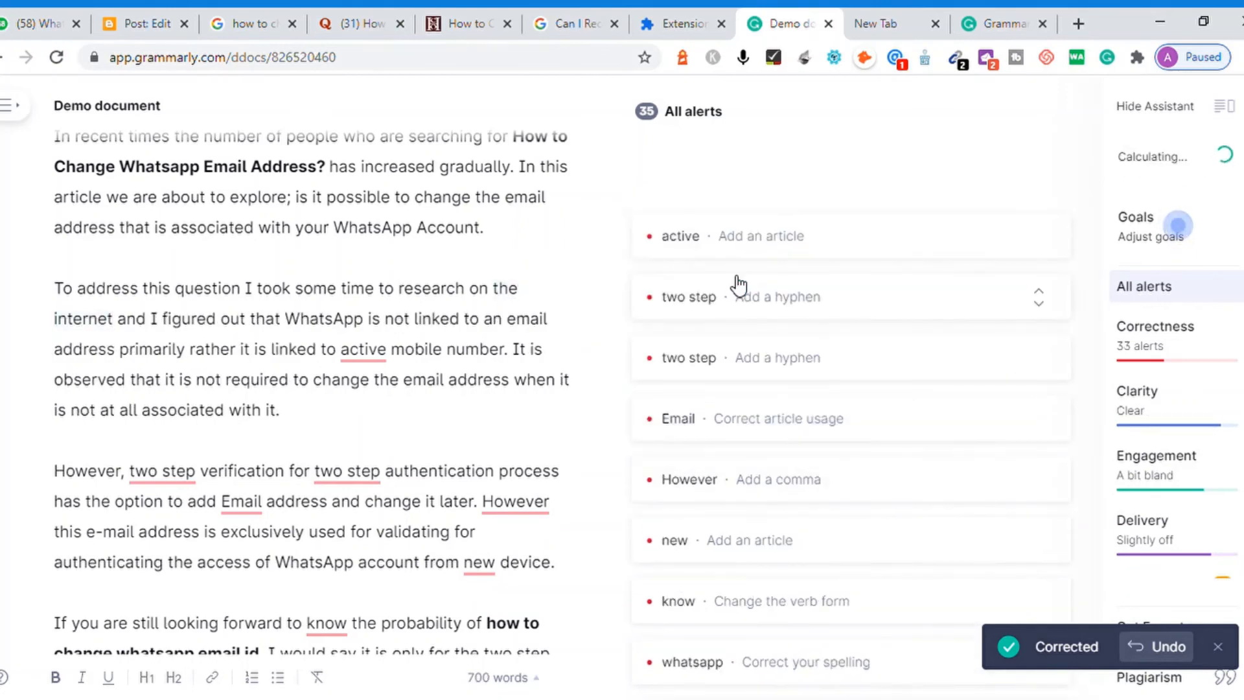
left_click(689, 245)
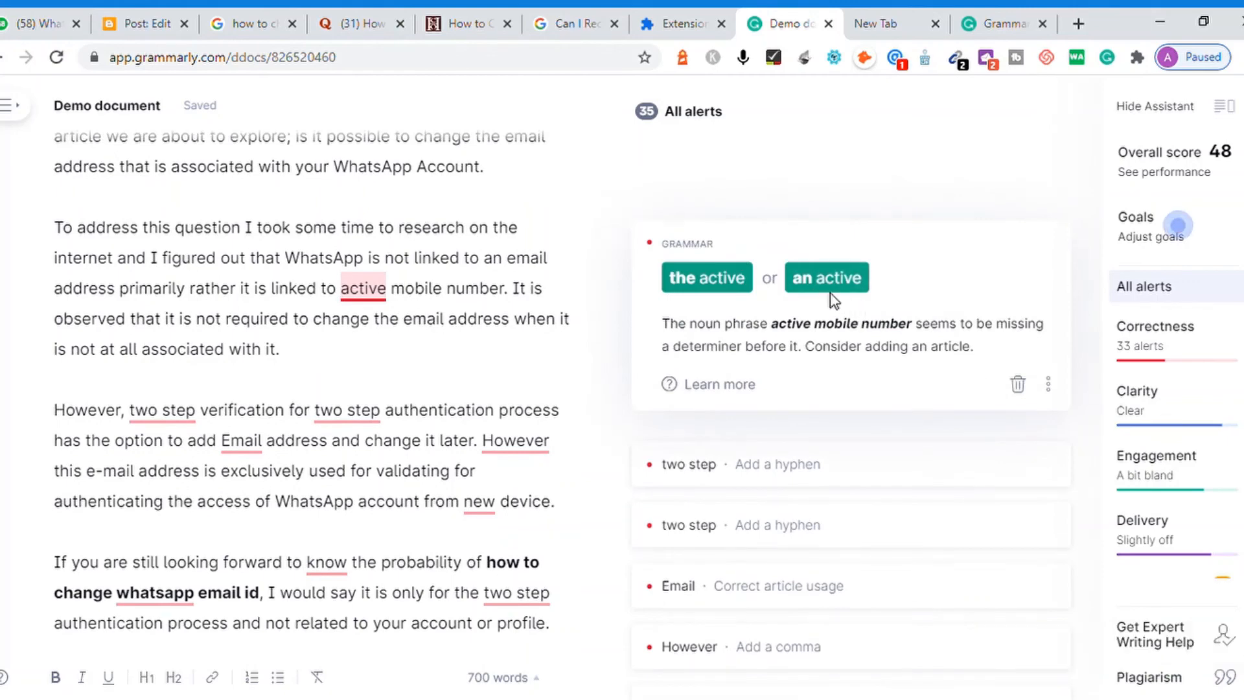
left_click(817, 285)
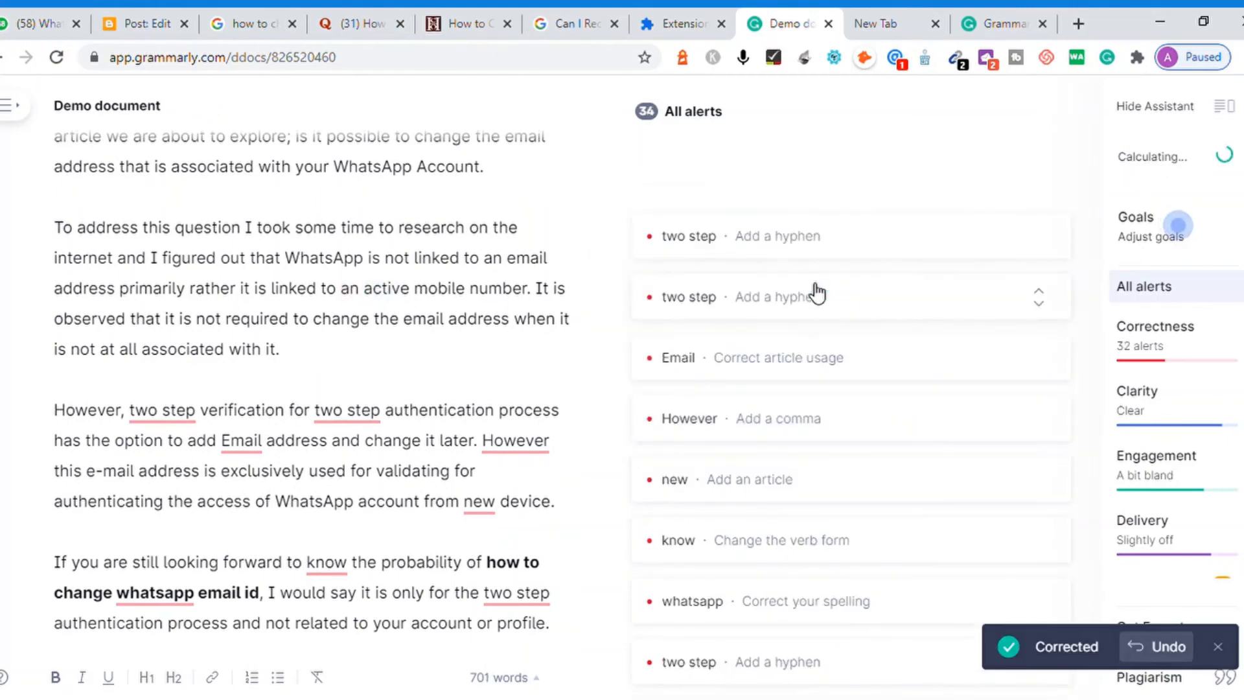
Correct both occurrences of "two step" in the third paragraph to "two-step" and add "the" before the second one
left_click(705, 243)
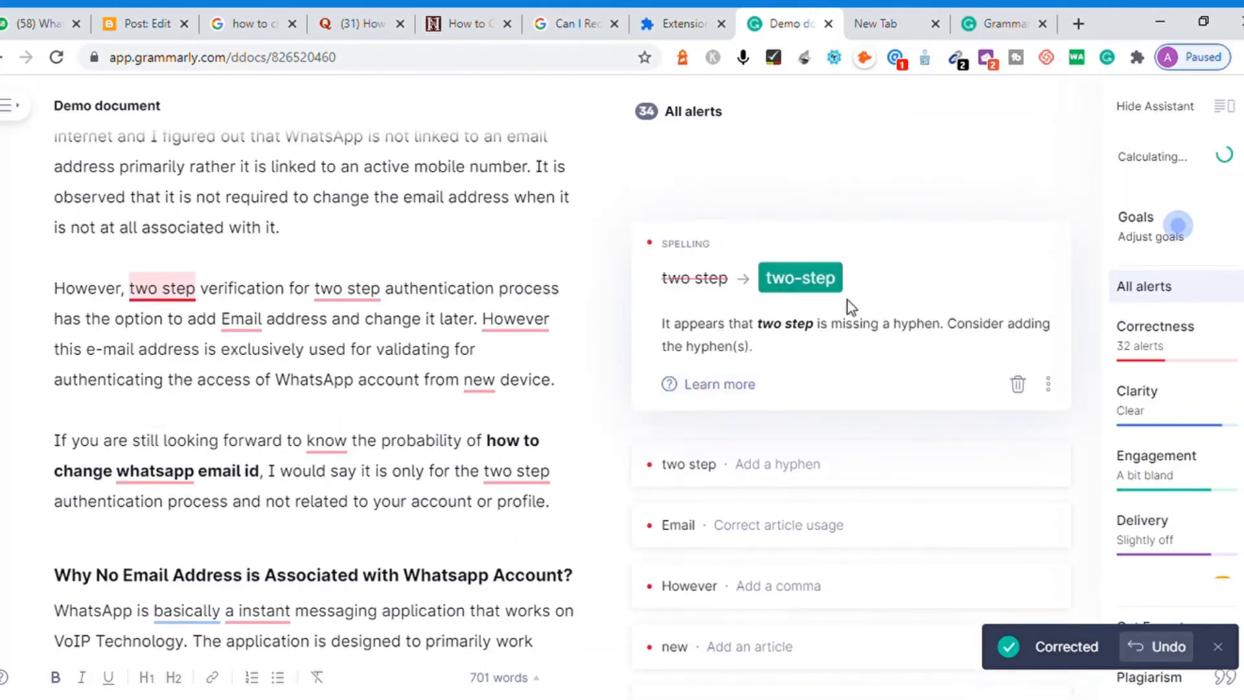
left_click(820, 286)
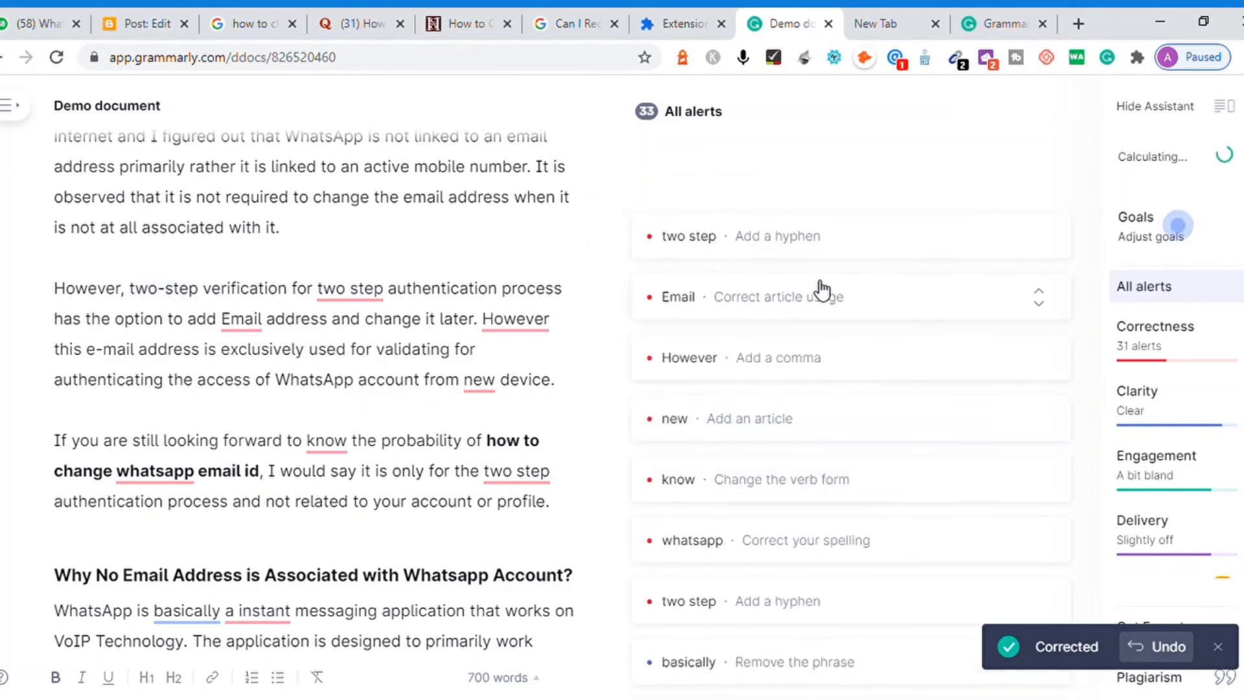
left_click(796, 248)
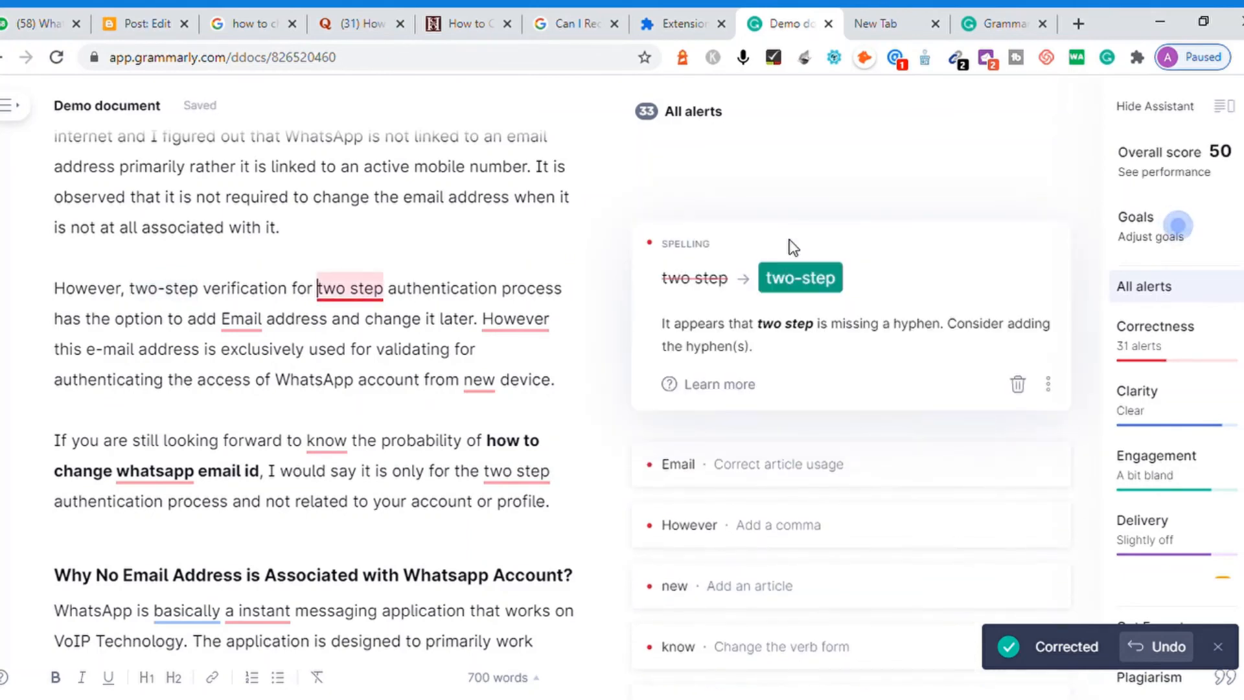
left_click(804, 278)
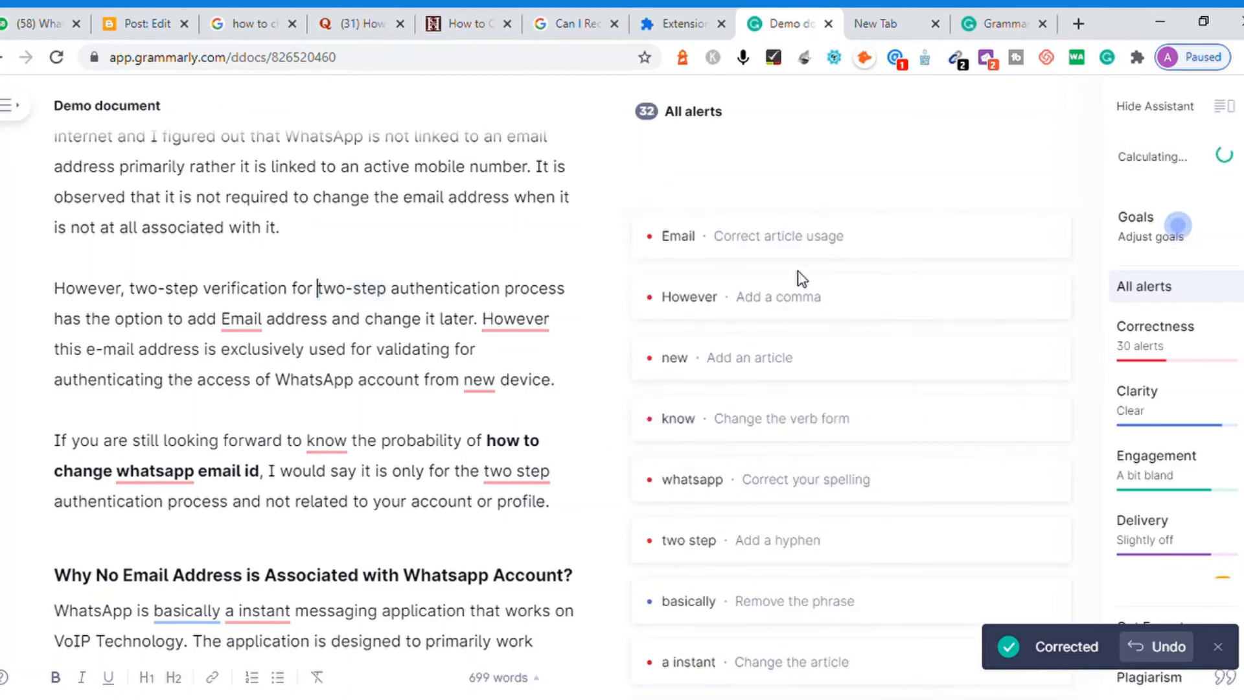
left_click(756, 239)
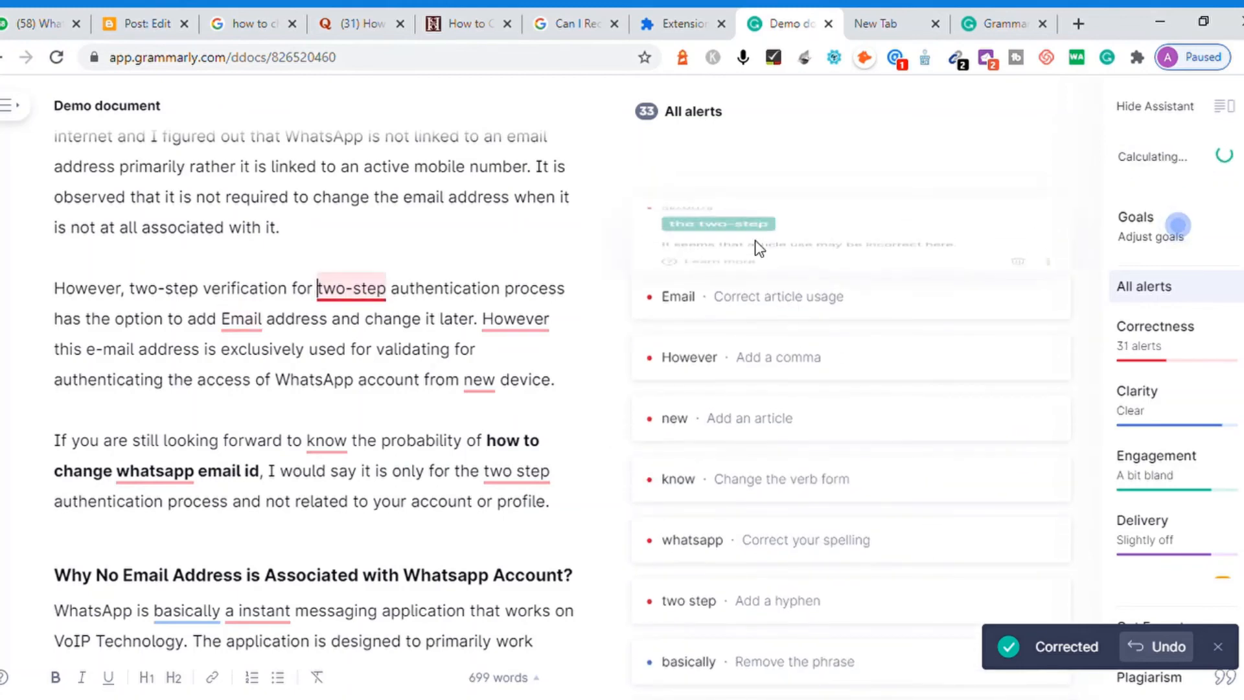
left_click(750, 277)
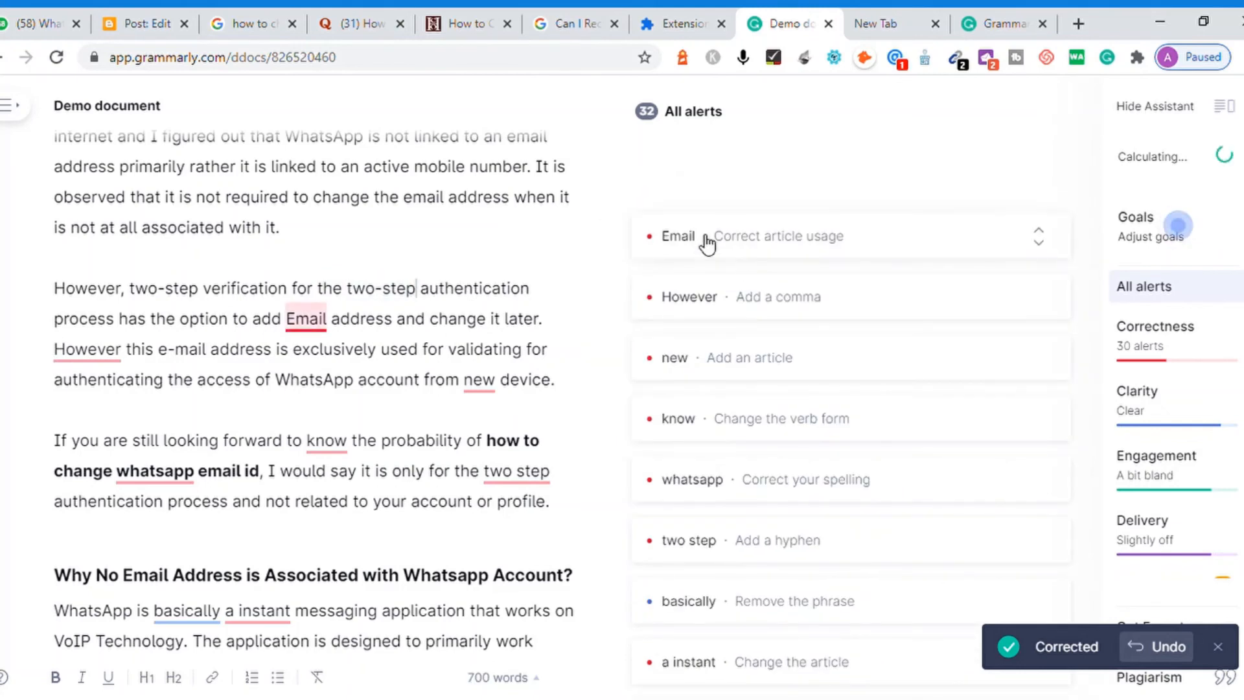
Accept the third paragraph's corrections "an Email", "However," with a comma, "a new" before "device", and "the WhatsApp" before "account"
left_click(706, 243)
left_click(736, 289)
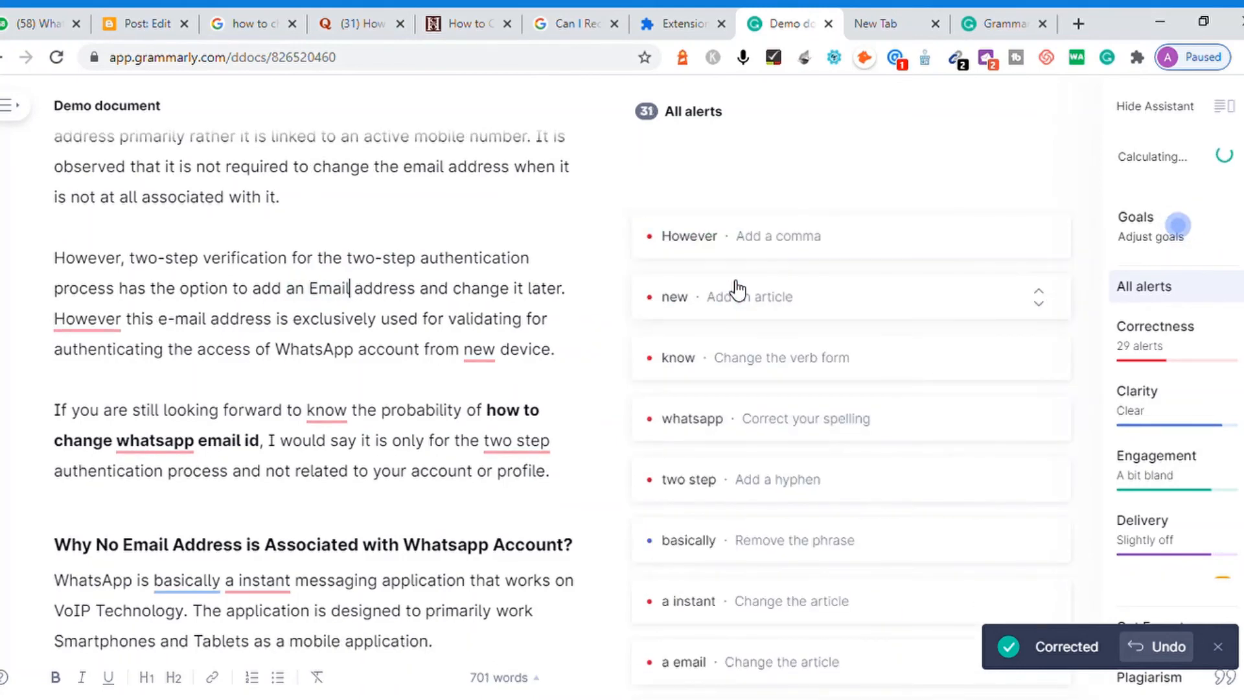
left_click(720, 244)
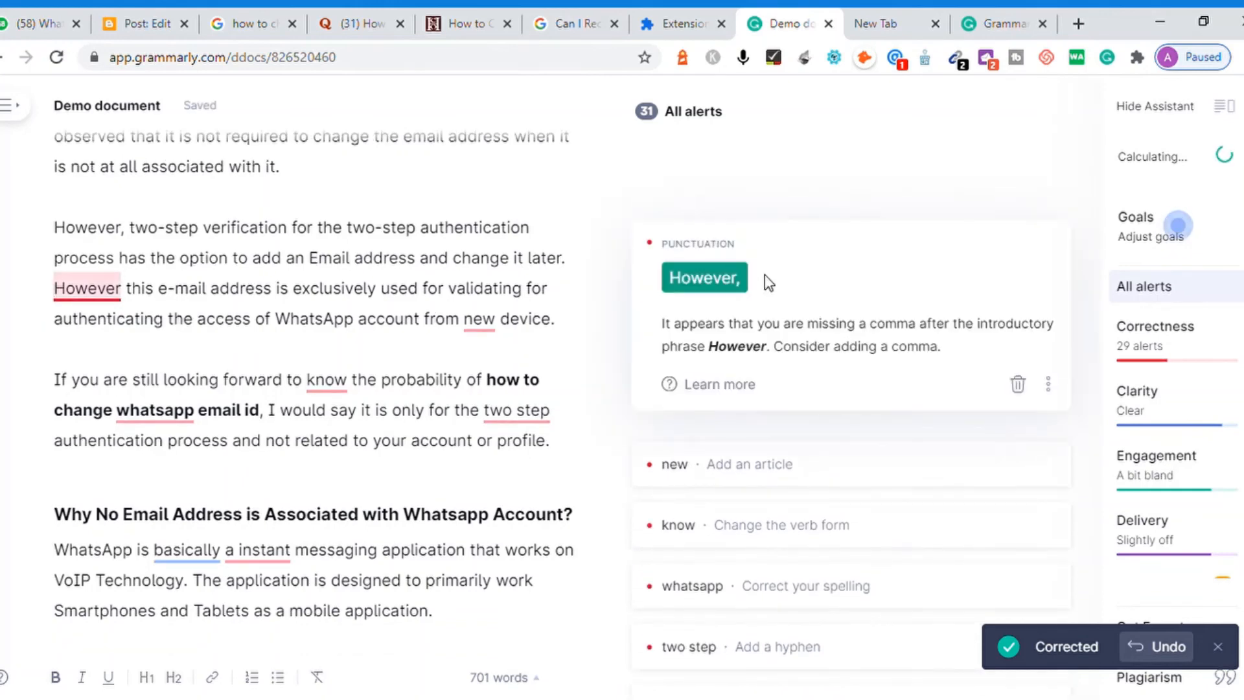
left_click(731, 285)
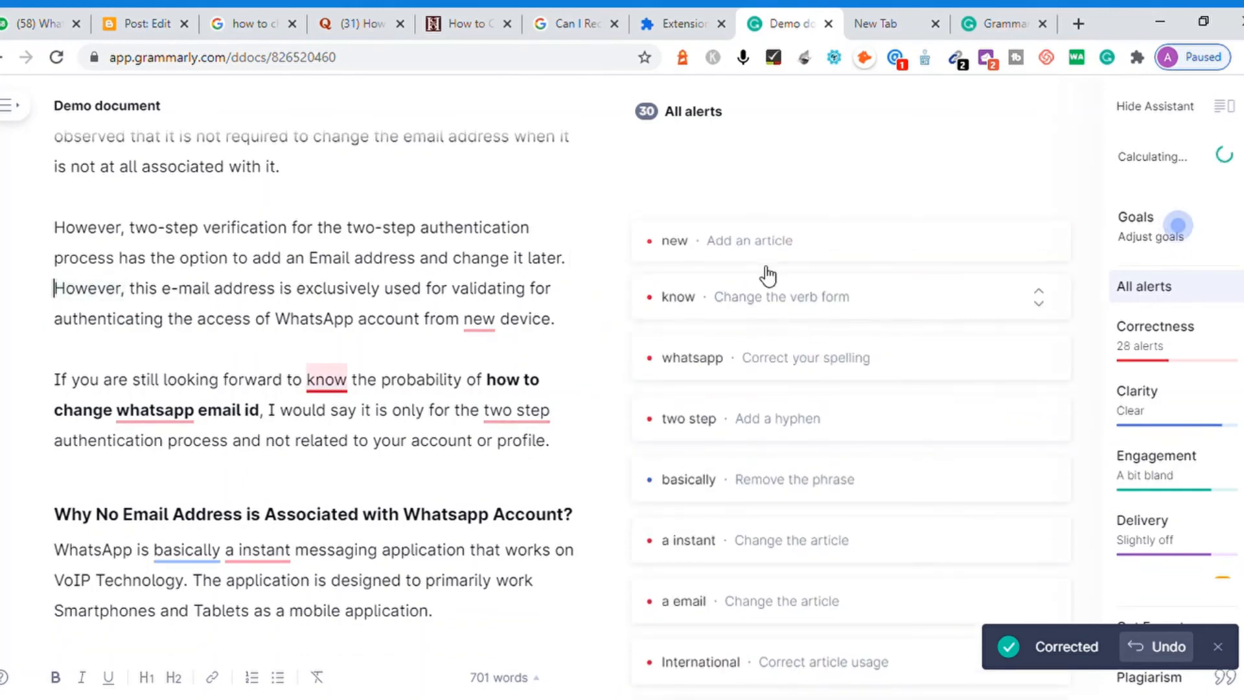
left_click(725, 247)
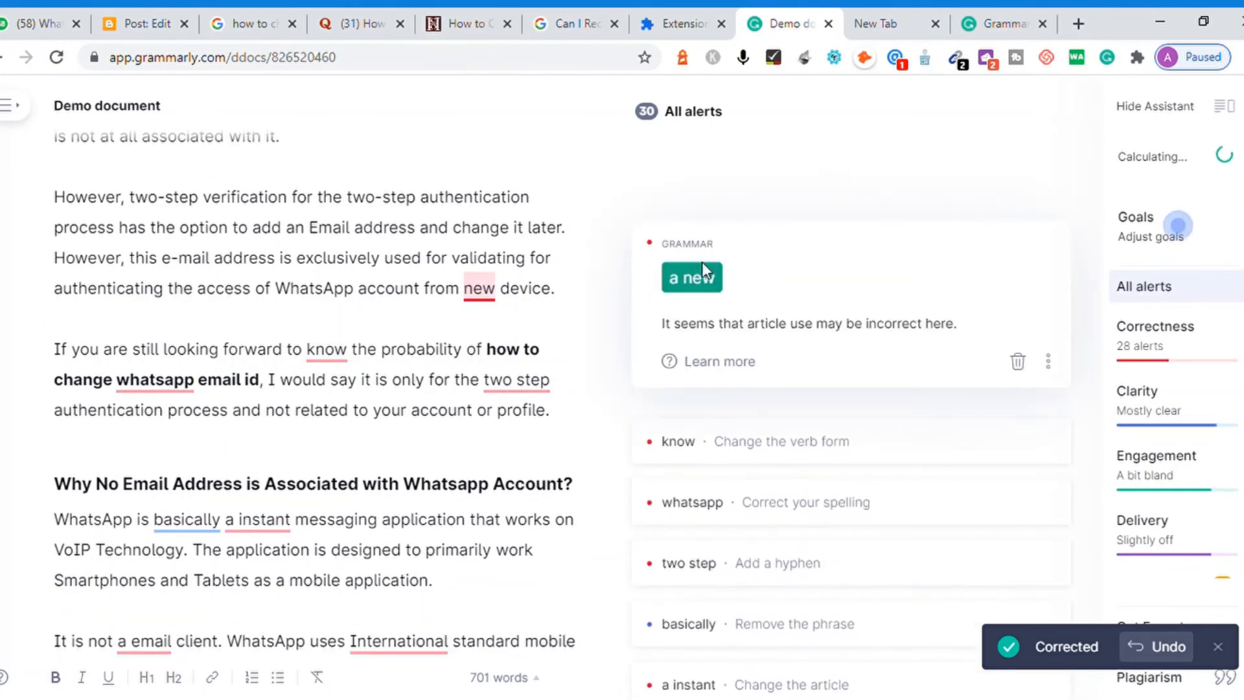
left_click(701, 290)
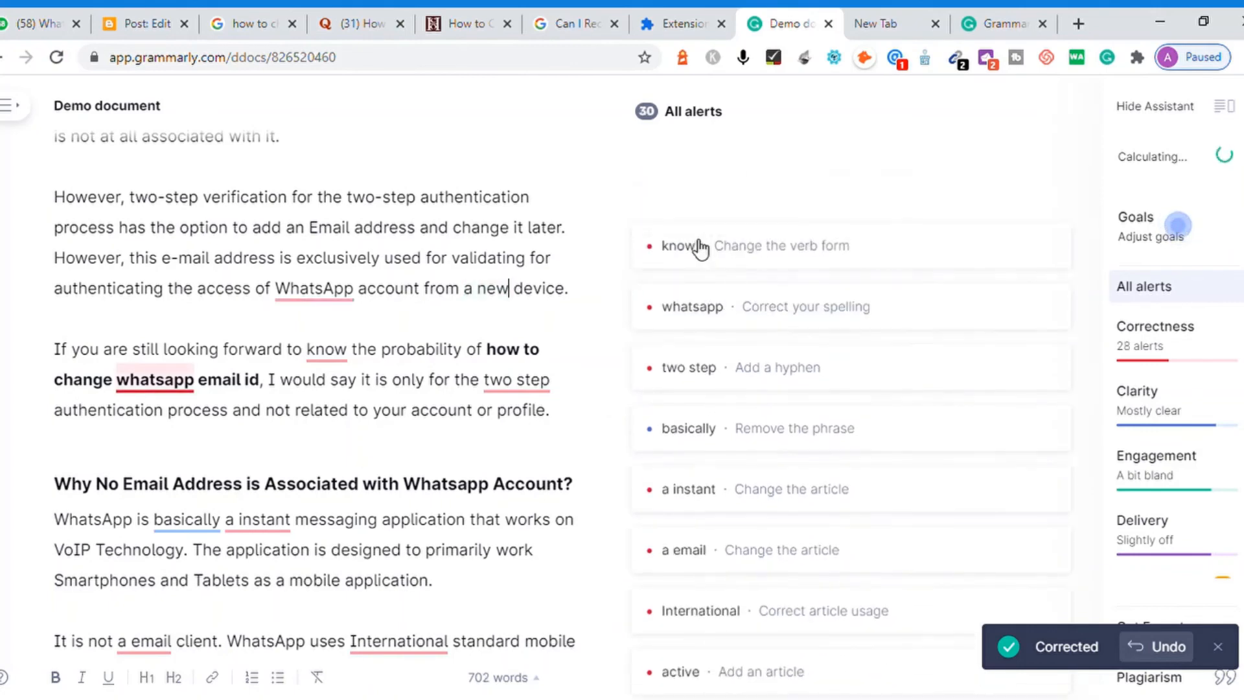
left_click(697, 247)
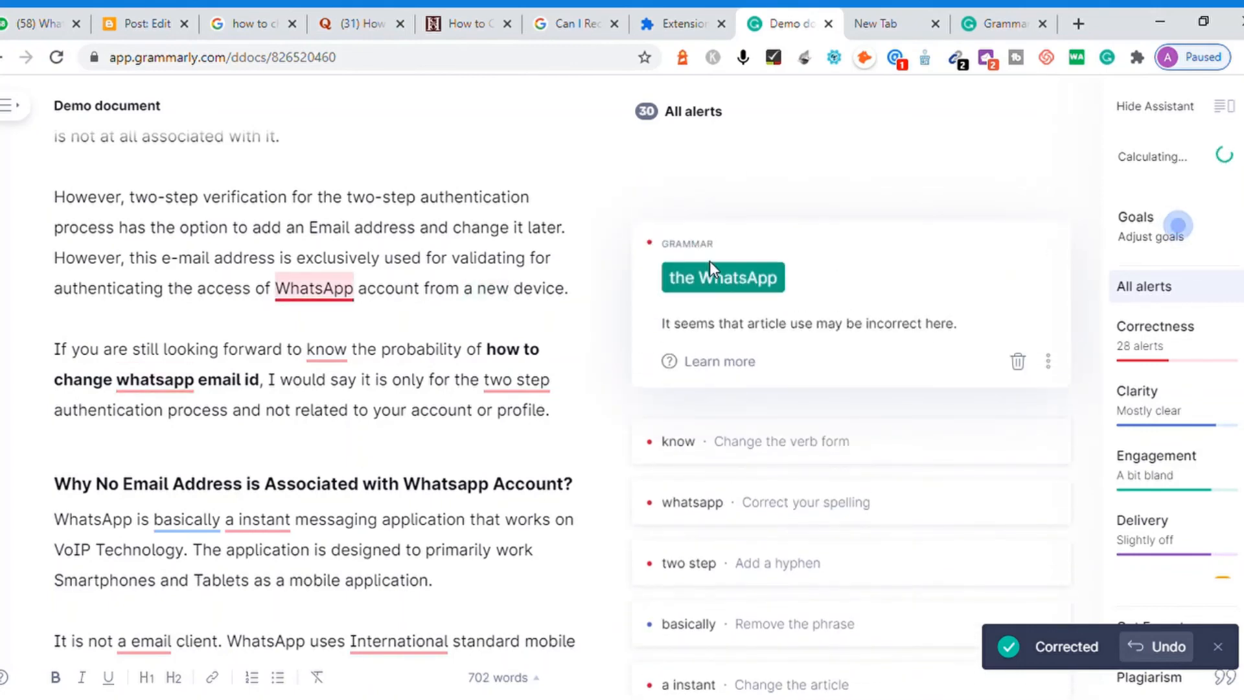
left_click(718, 279)
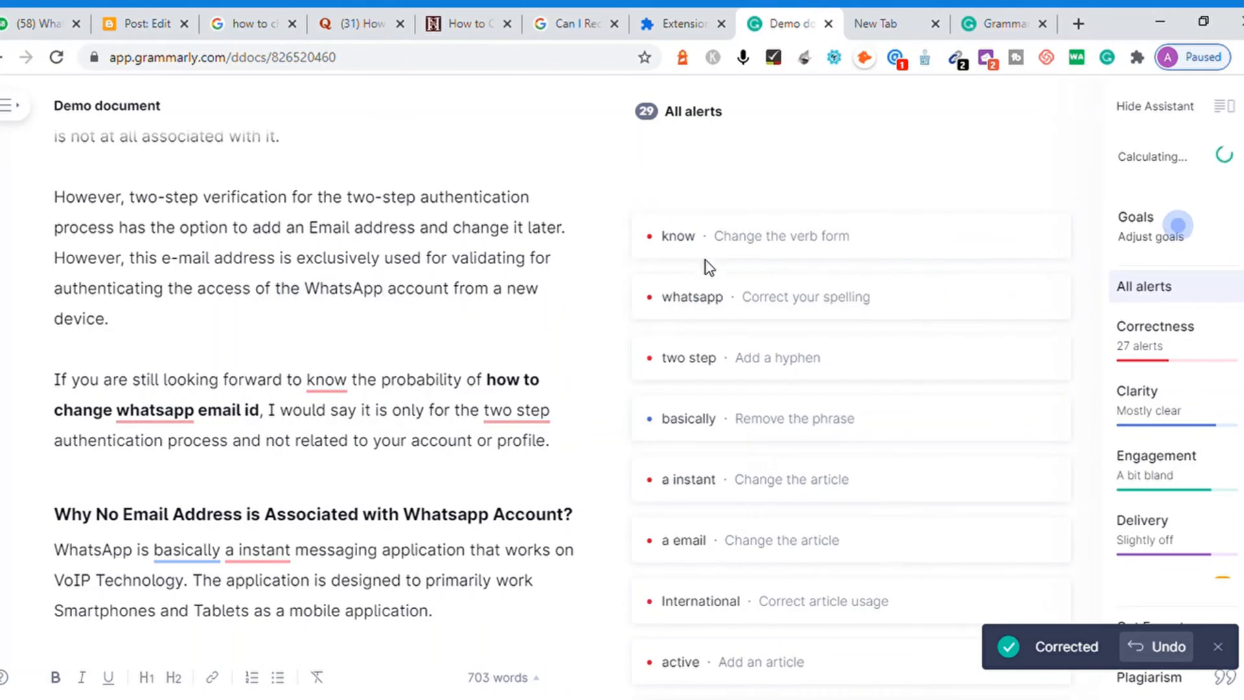
In the fourth paragraph, change "know" to "knowing", "whatsapp" to "Whatsapp", and "two step" to "two-step" using the suggested corrections
left_click(691, 245)
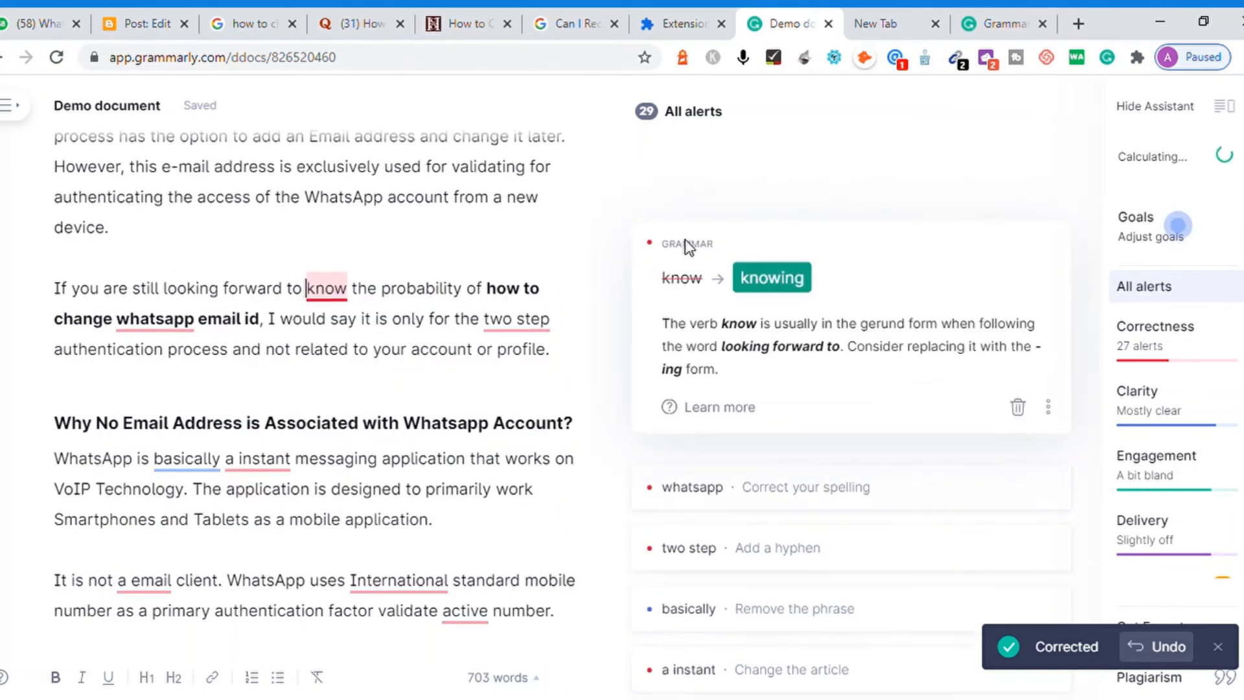
left_click(777, 295)
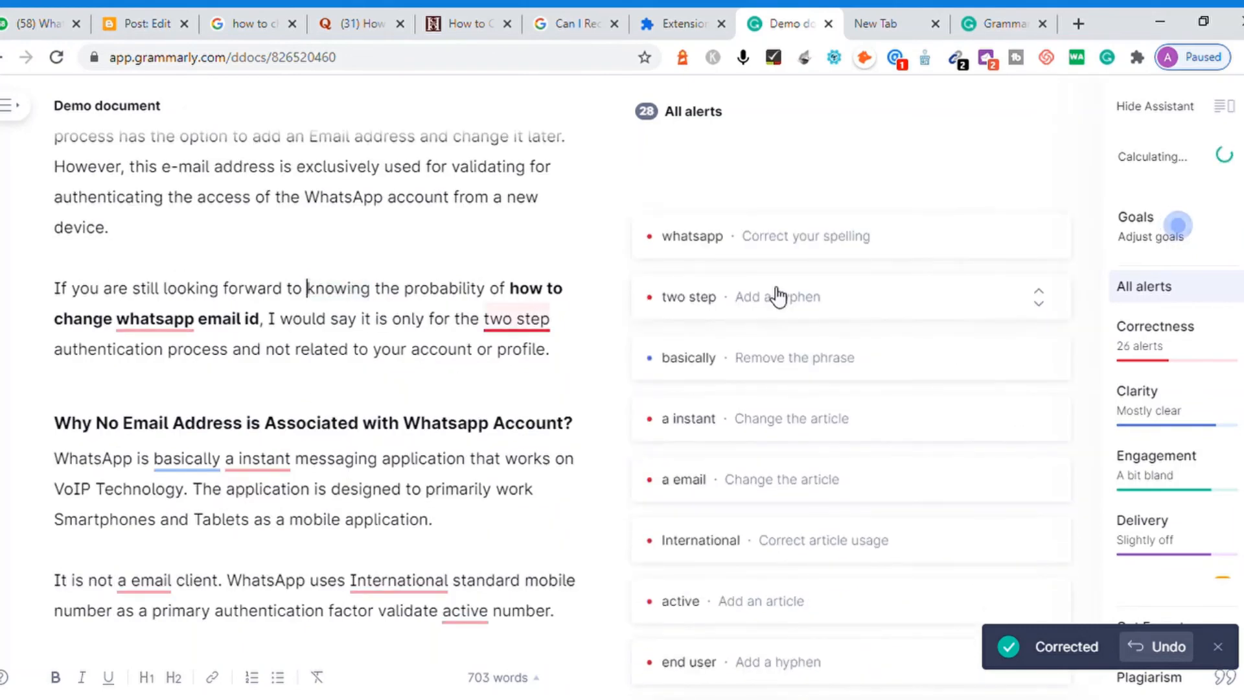
left_click(709, 235)
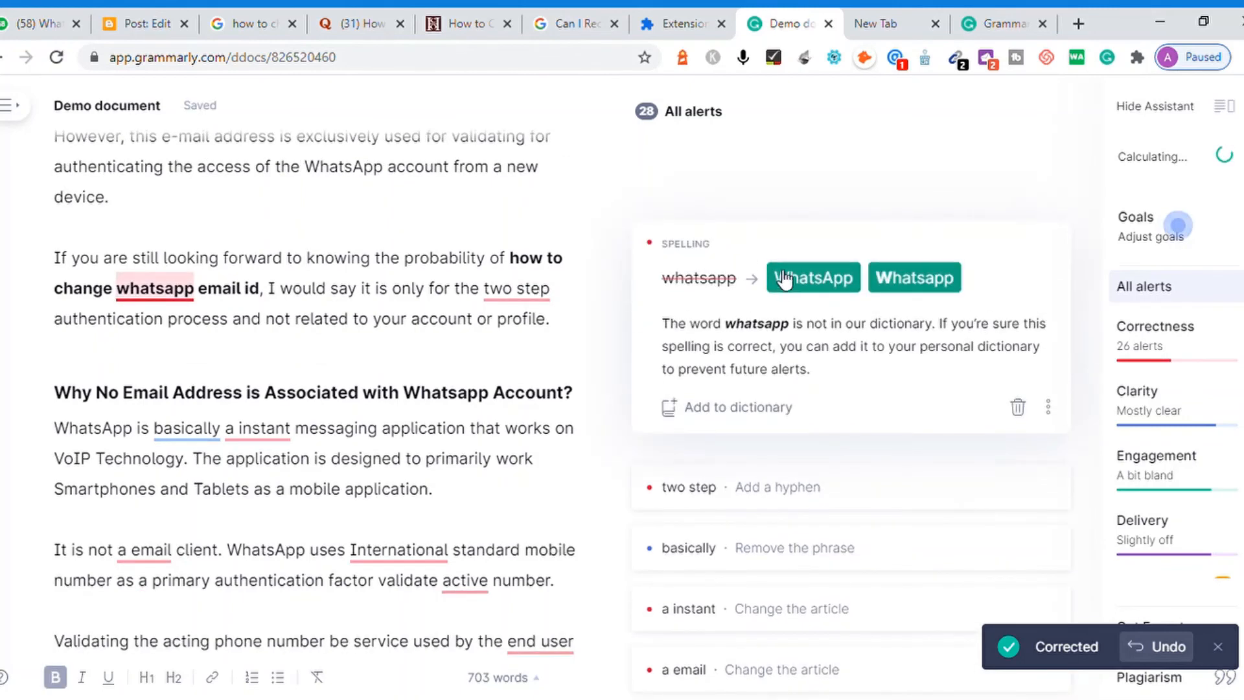
left_click(907, 280)
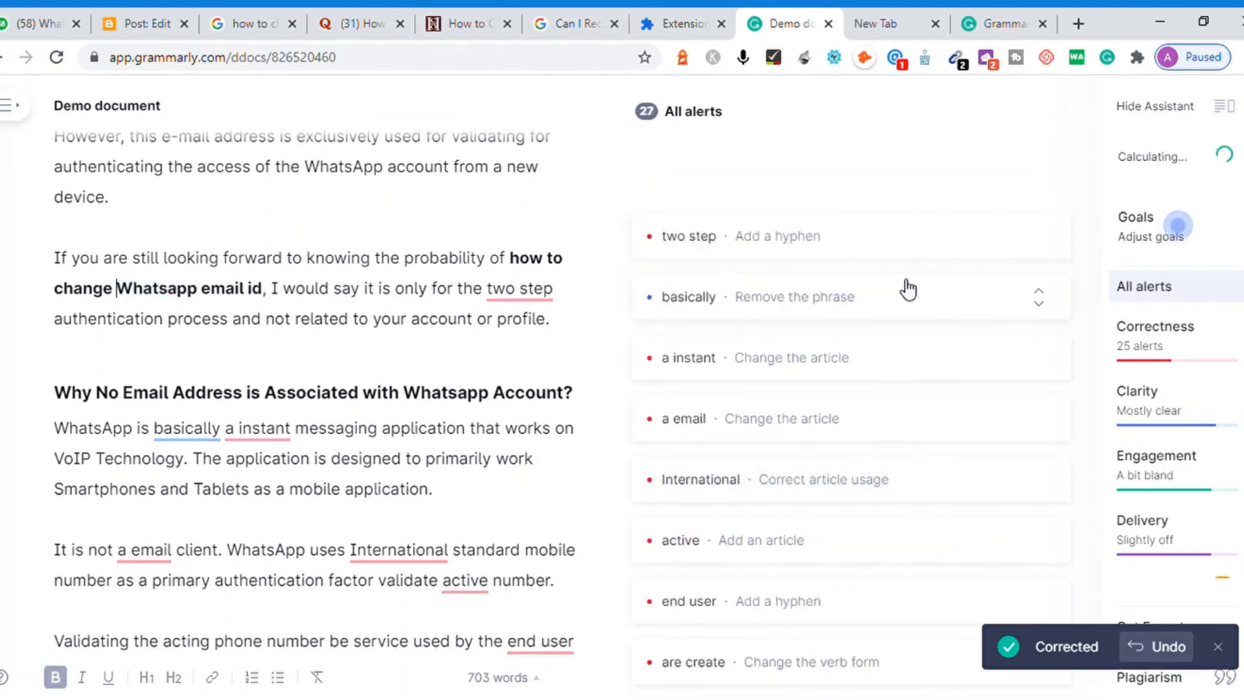
left_click(741, 238)
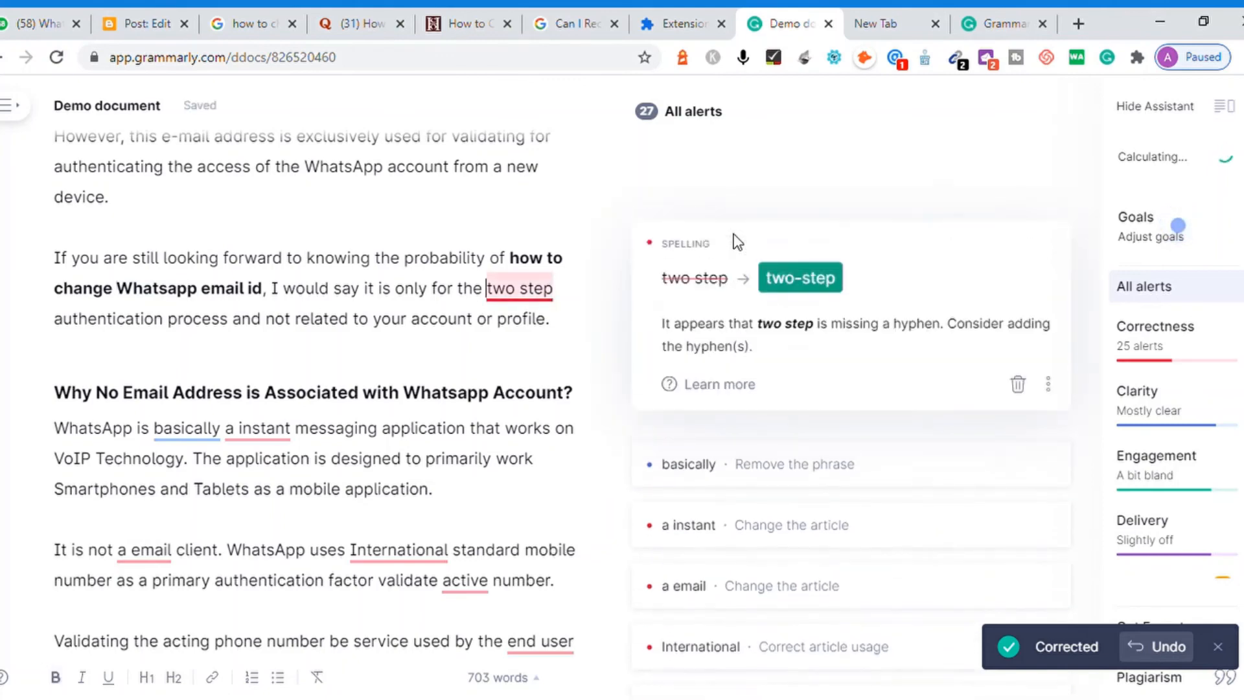
left_click(817, 291)
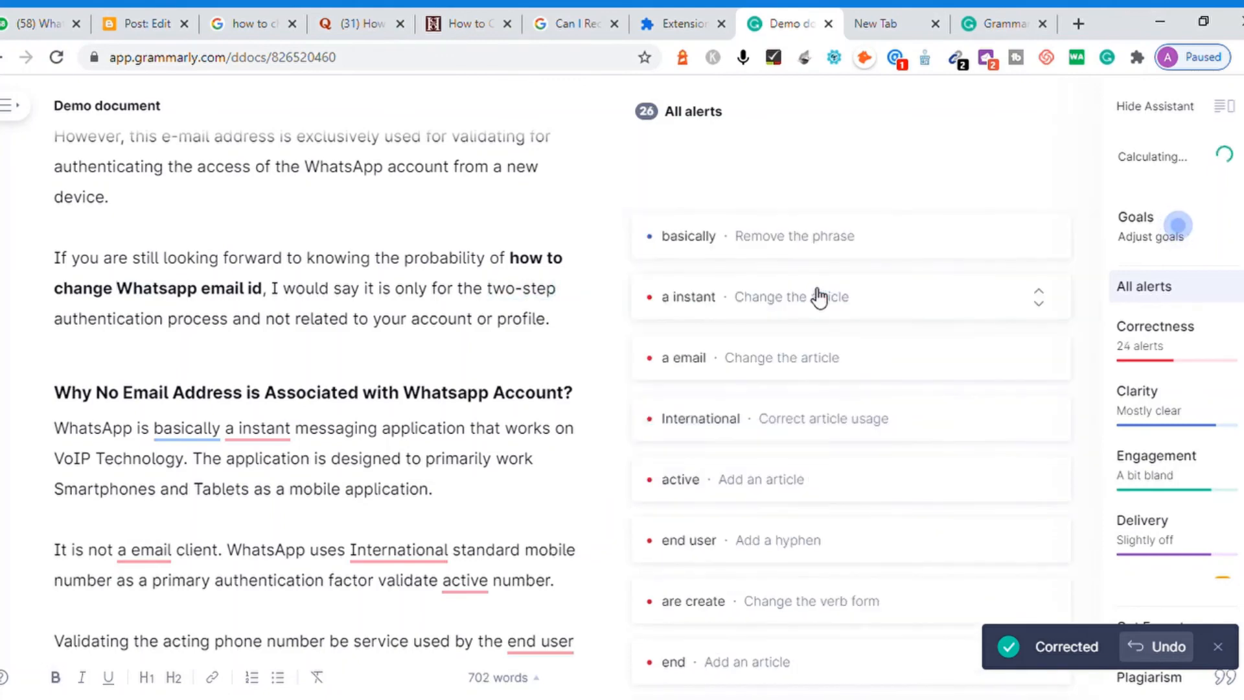
Remove "basically" and correct "a instant" to "an instant" in the first paragraph under "Why No Email Address is Associated with Whatsapp Account?"
left_click(711, 241)
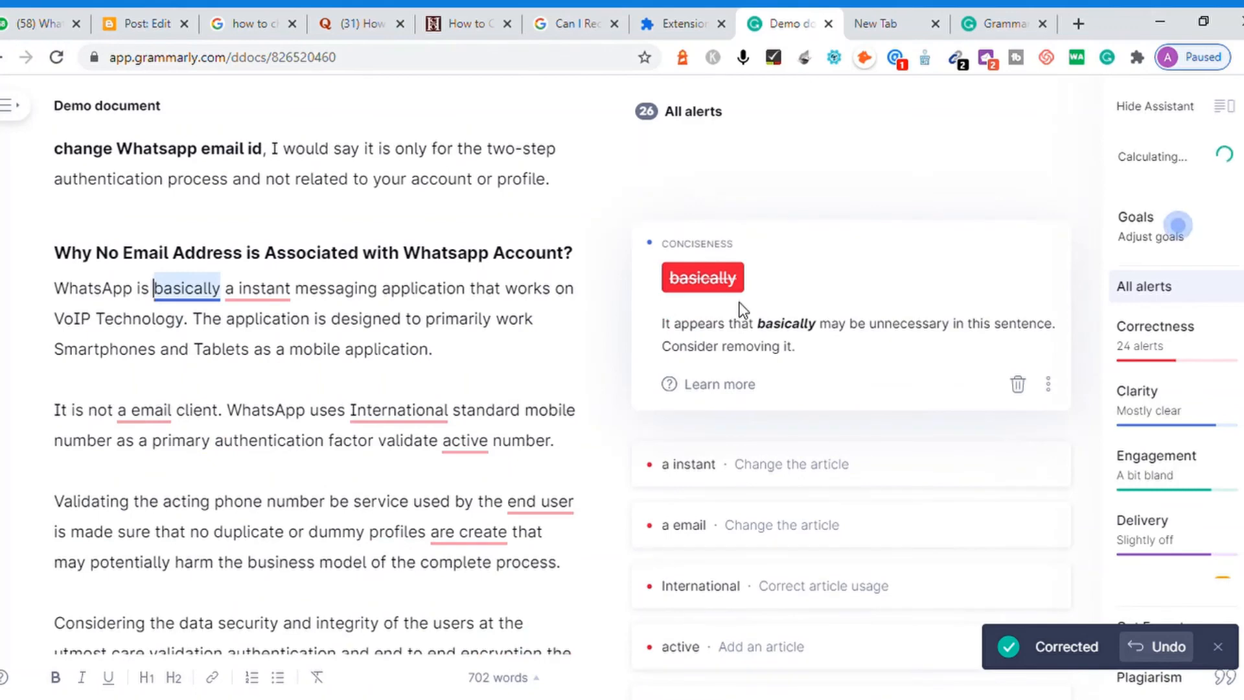
left_click(723, 284)
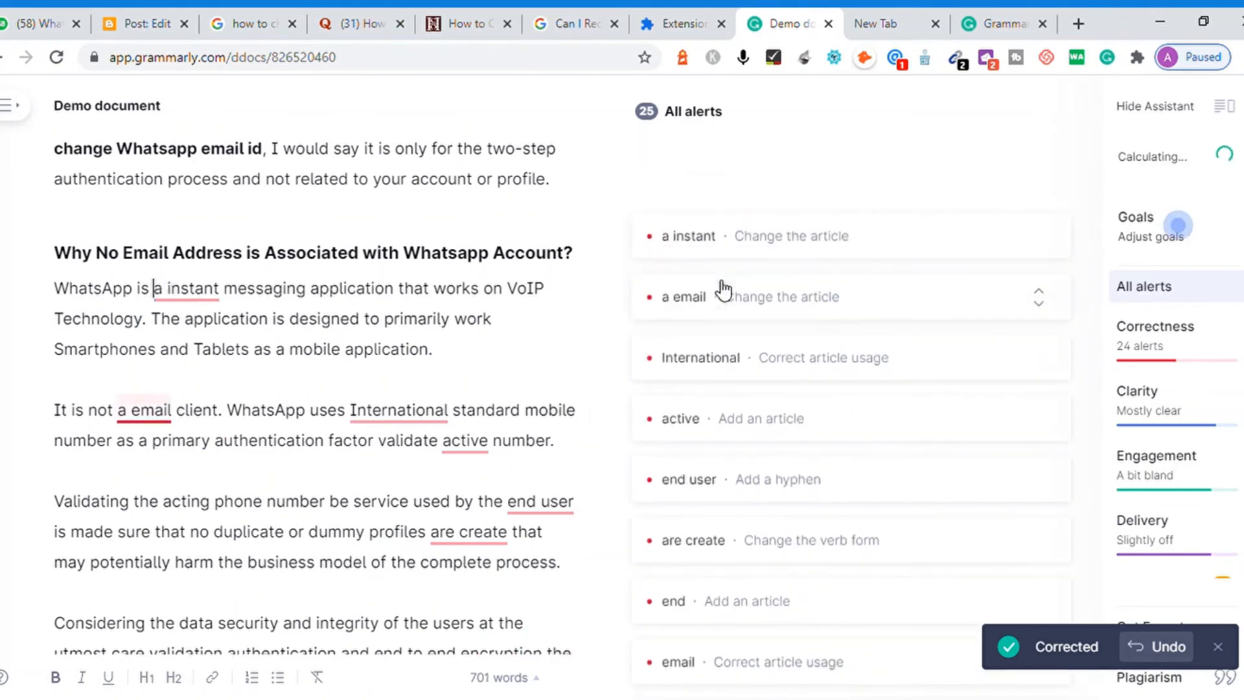
left_click(692, 241)
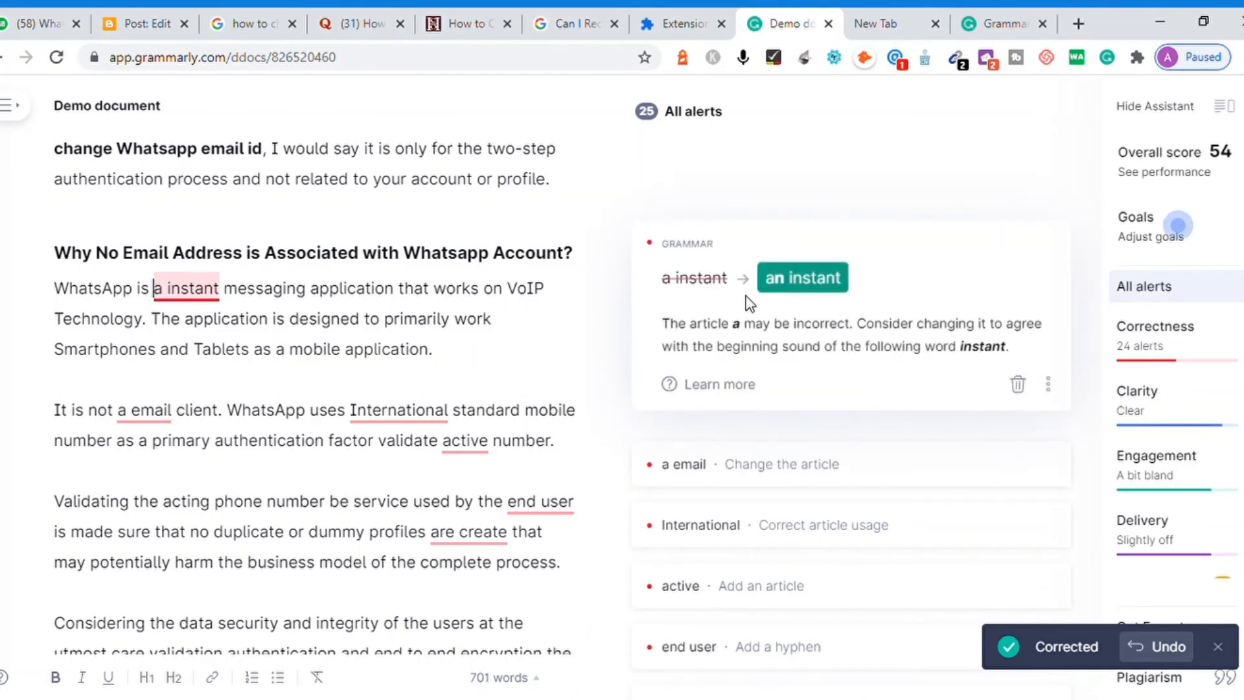
left_click(803, 278)
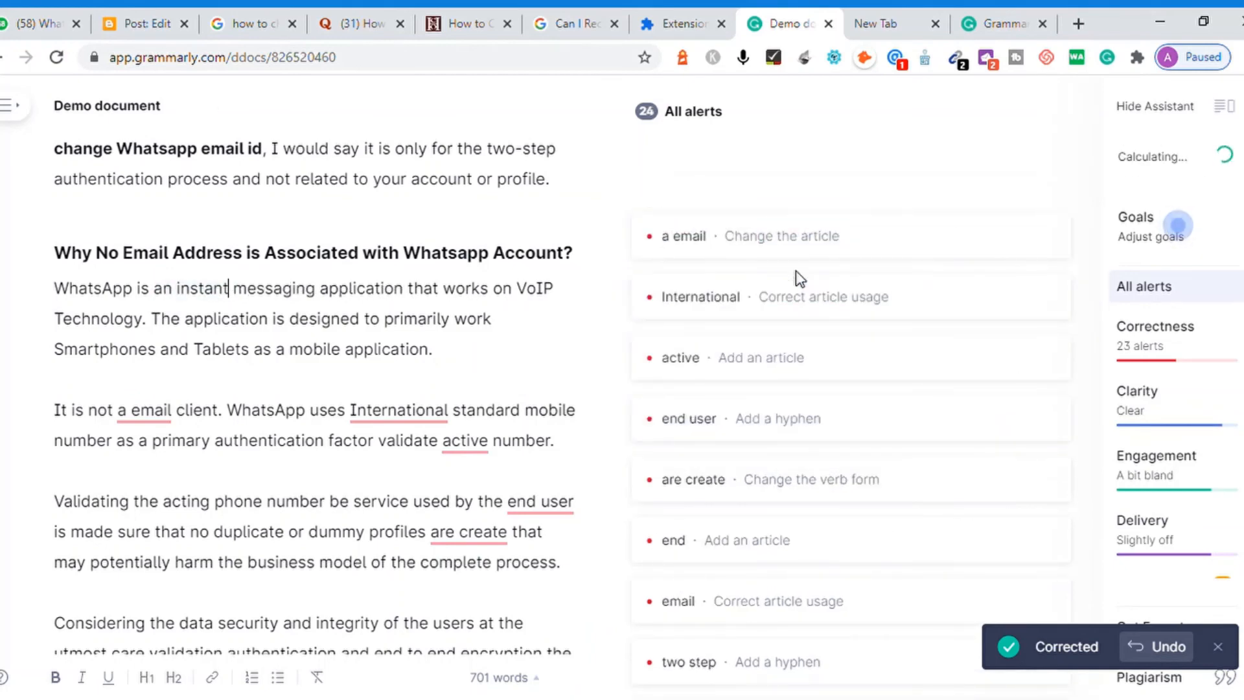
Accept the corrections "an email", "the International", "to validate" and "the active" in the paragraph beginning "It is not a email client"
left_click(788, 237)
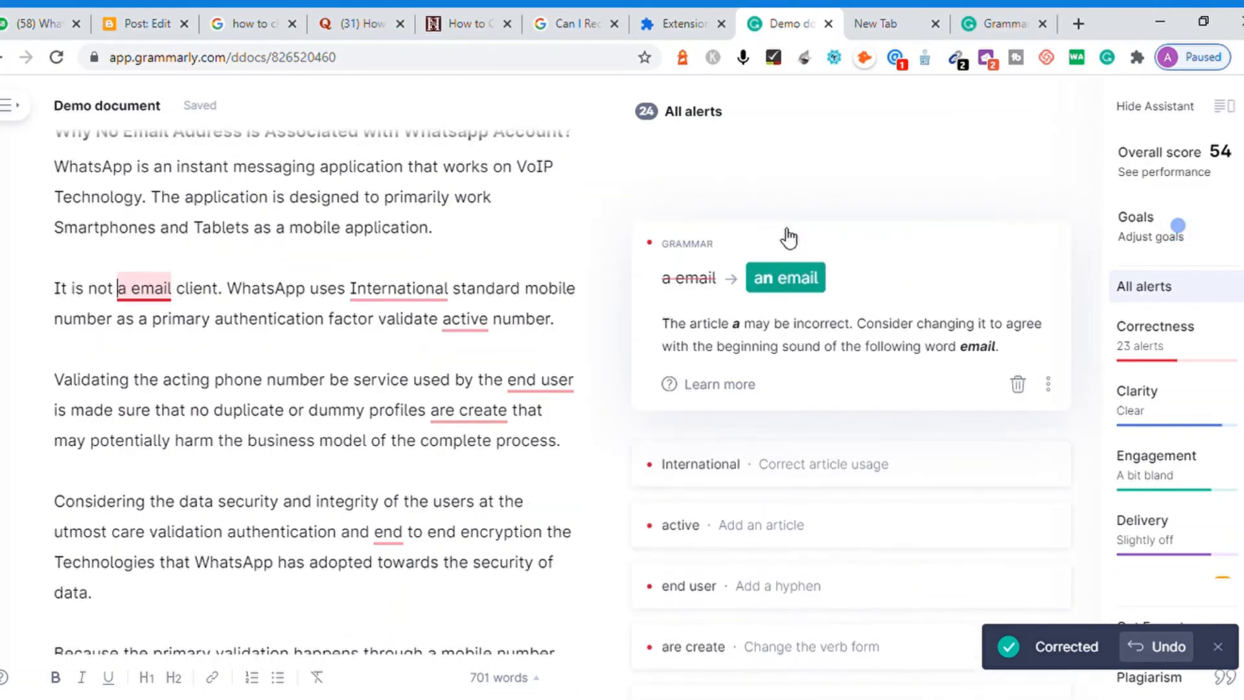
left_click(786, 277)
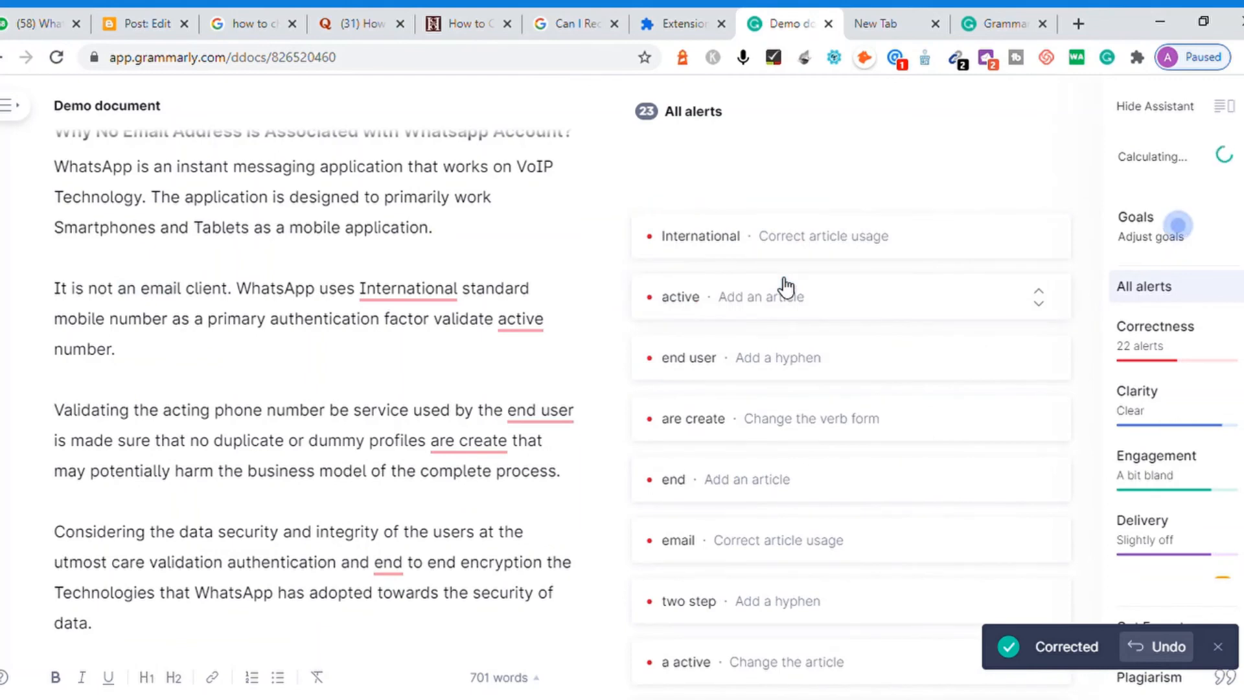
left_click(780, 240)
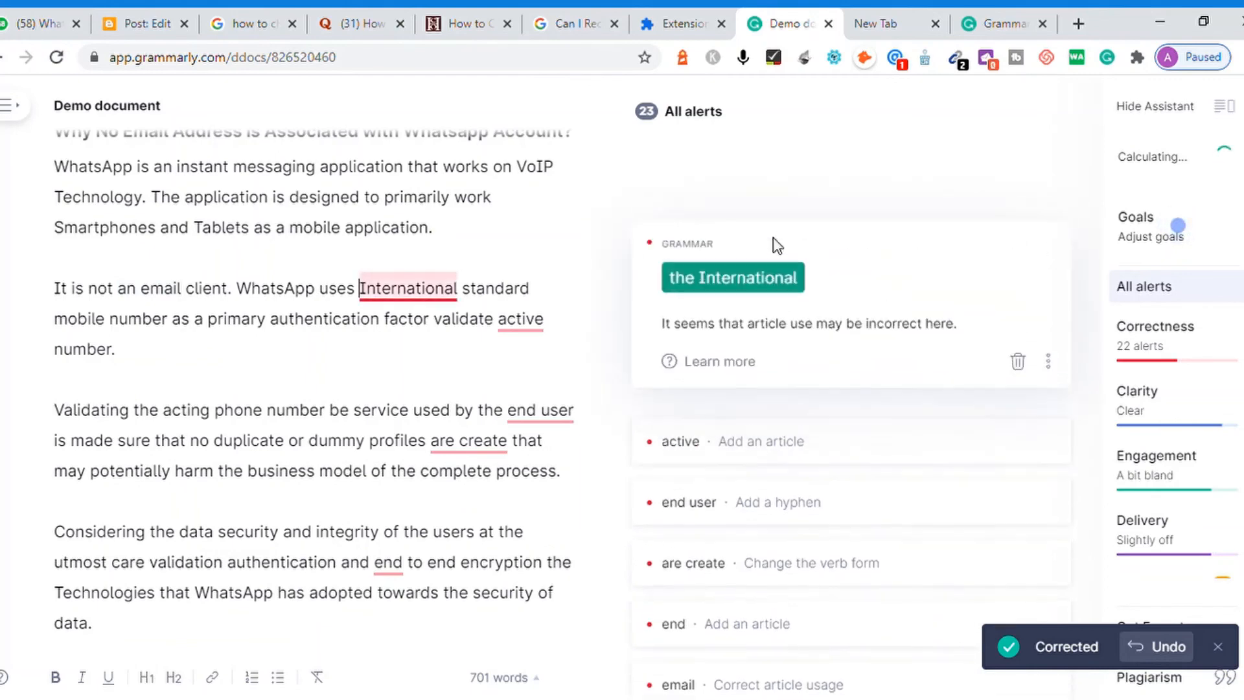
left_click(774, 285)
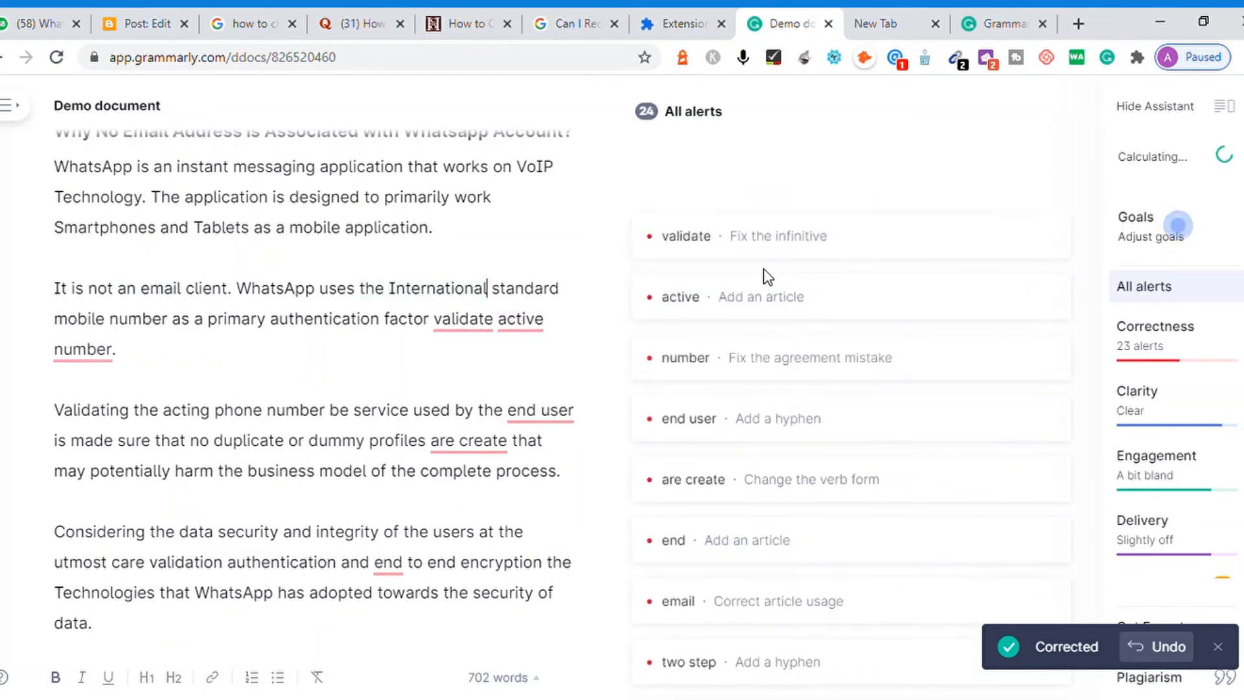
left_click(763, 248)
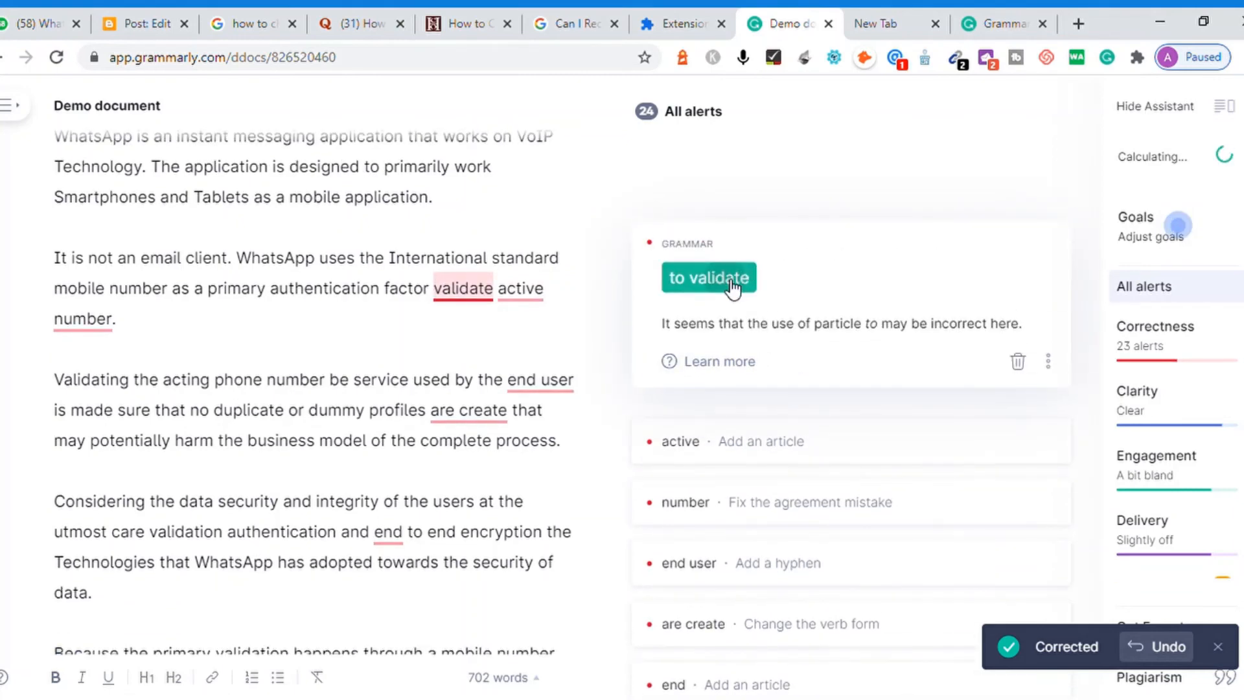
left_click(734, 285)
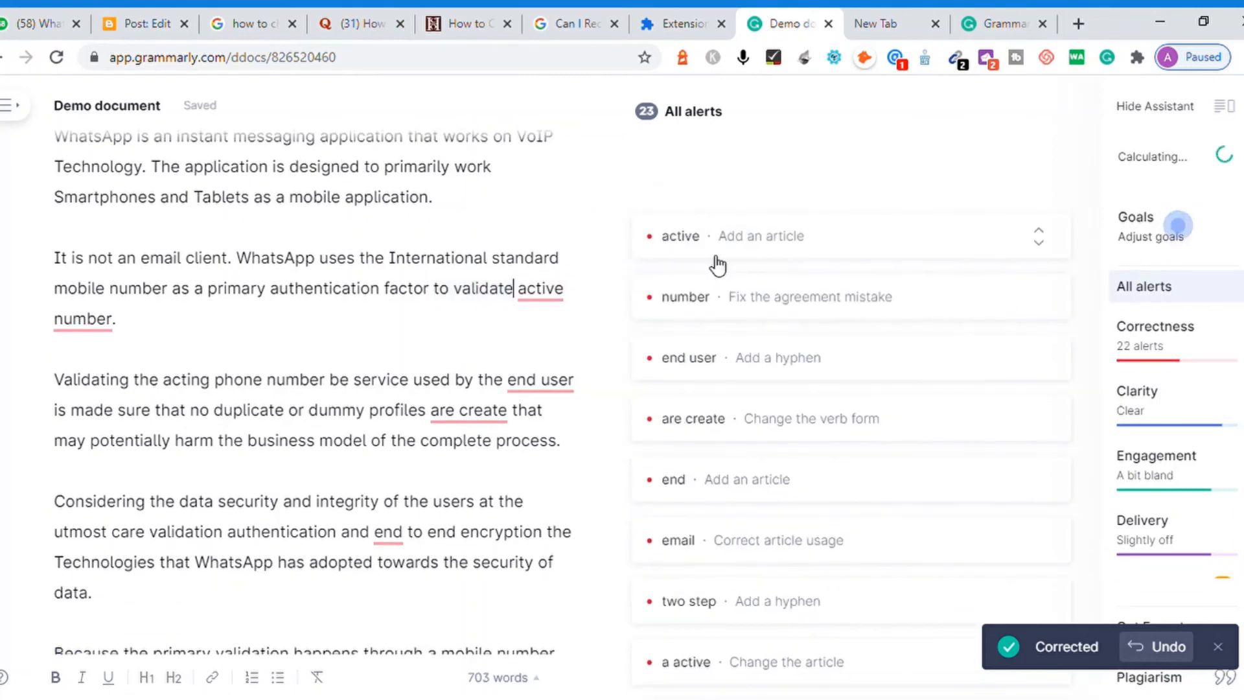
left_click(697, 243)
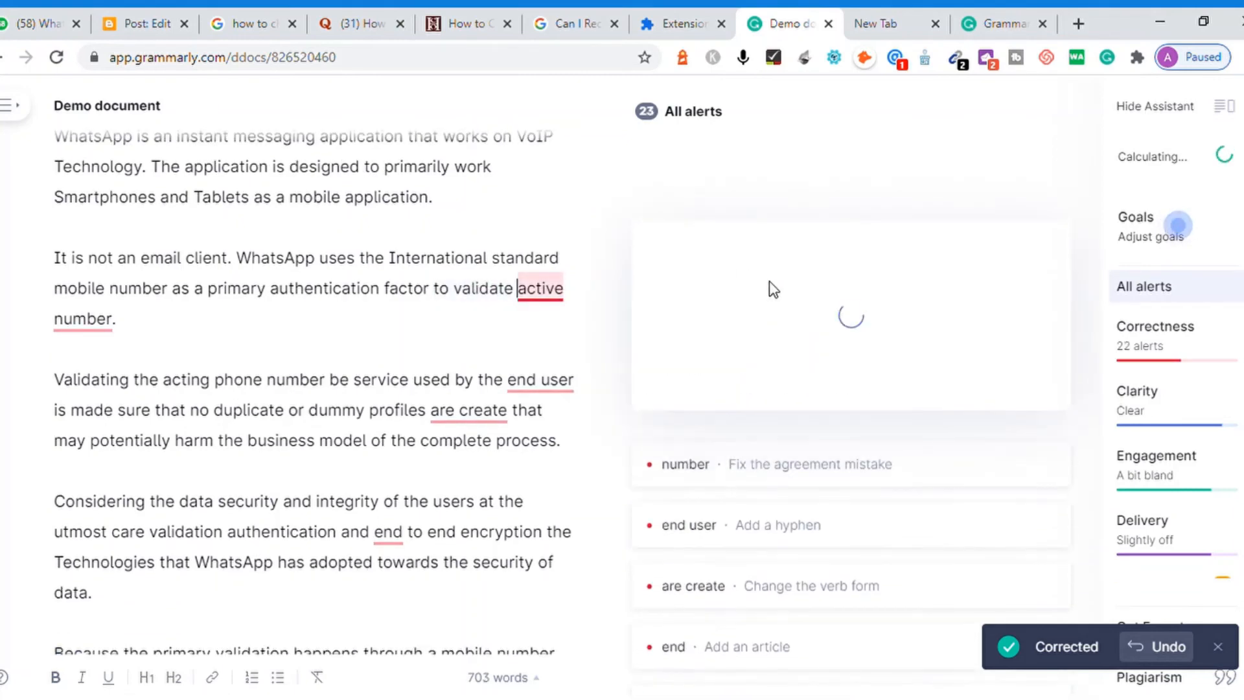
left_click(725, 280)
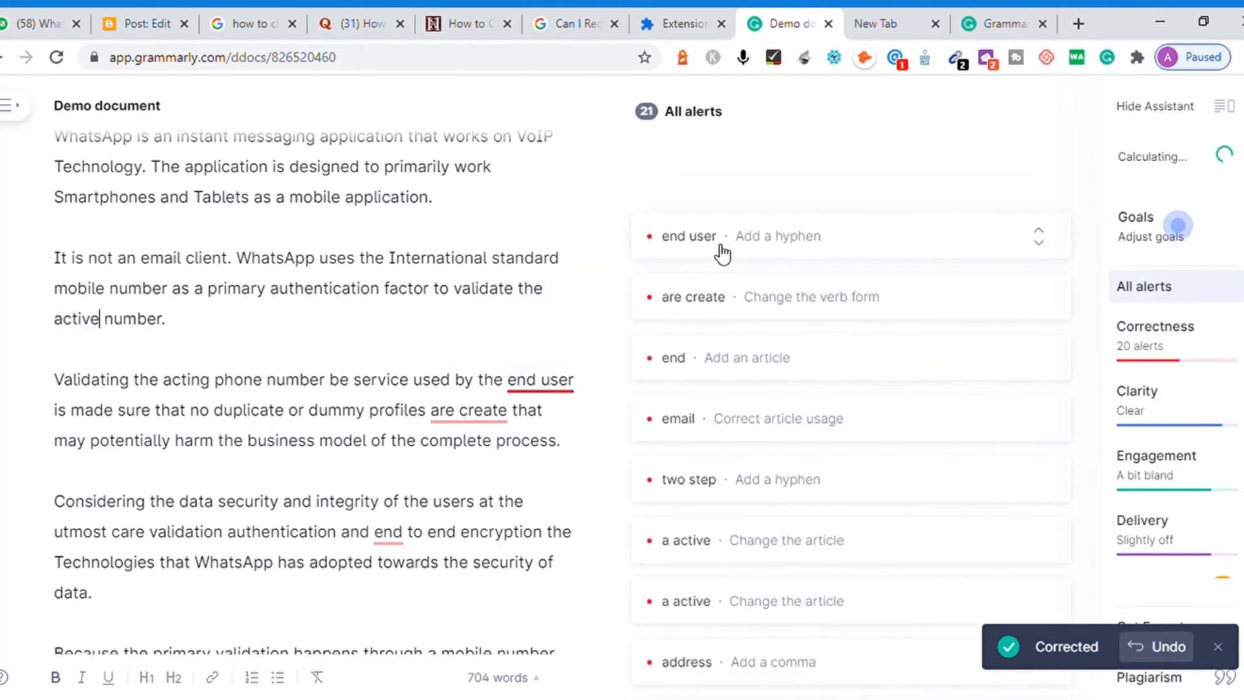
Correct "end user" to "end-user" and "are create" to "are created" in the paragraph about validating the phone number
left_click(709, 245)
left_click(818, 285)
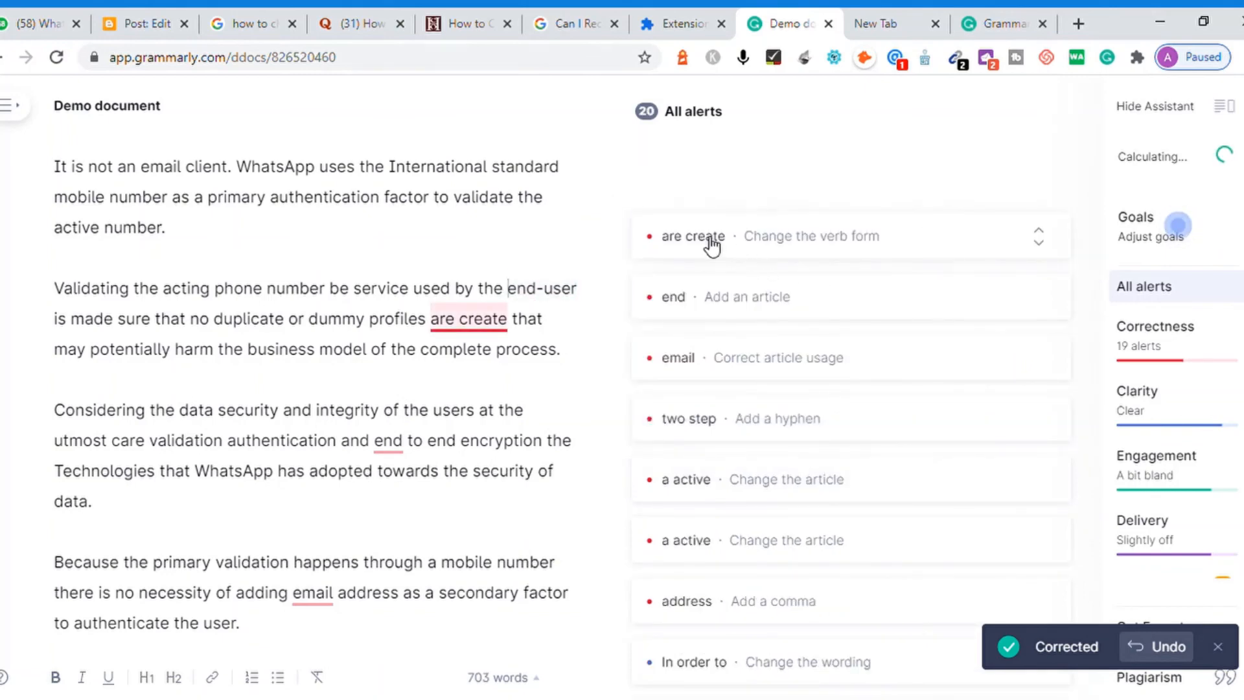
left_click(706, 239)
left_click(803, 280)
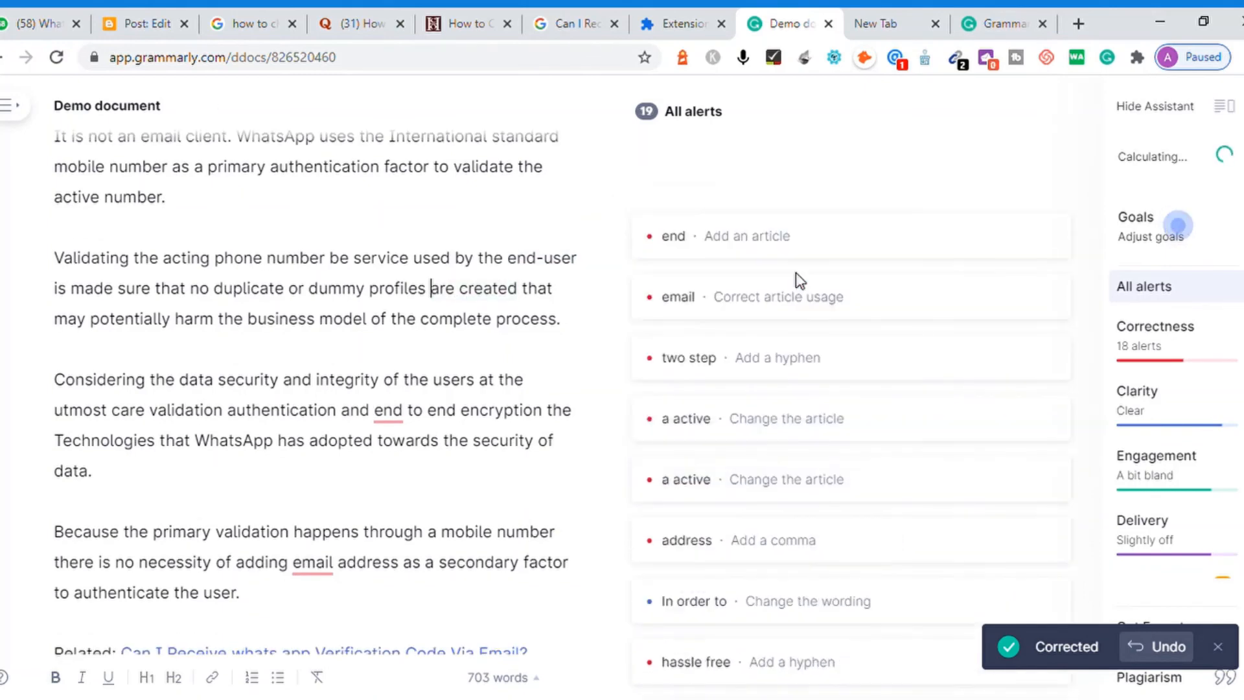
Add "the" before "end to end encryption" and "an" before "email address as a secondary factor"
left_click(712, 235)
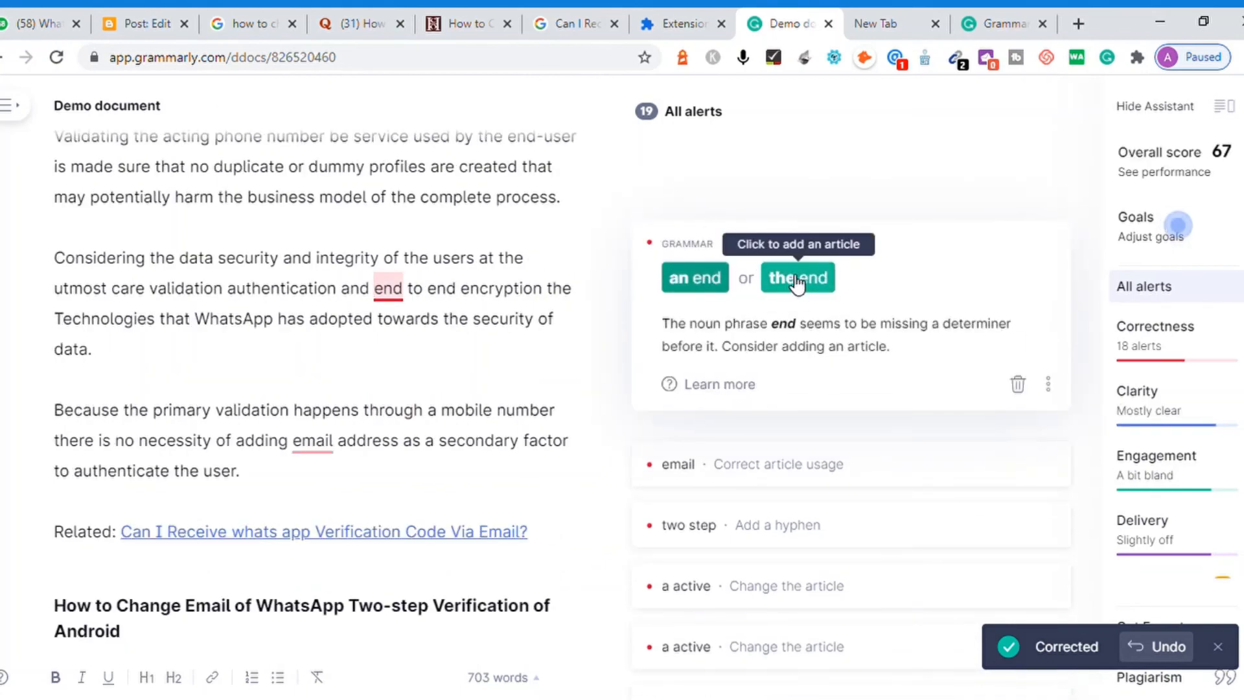
left_click(797, 279)
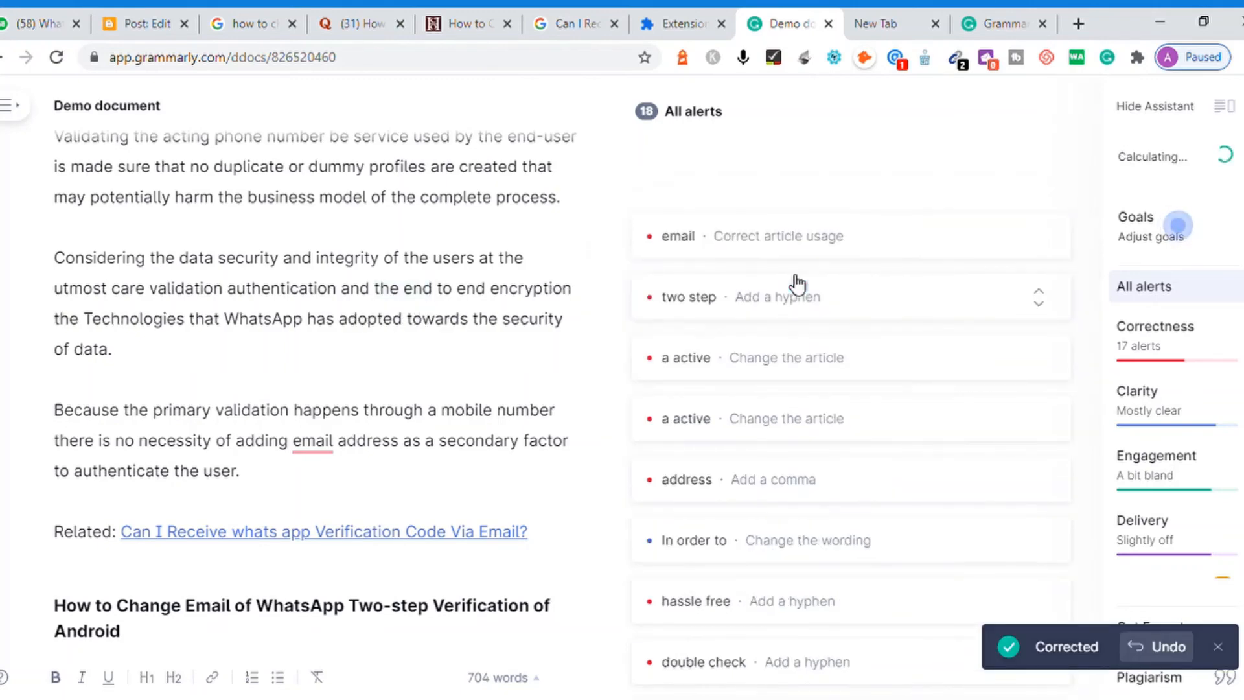
left_click(757, 244)
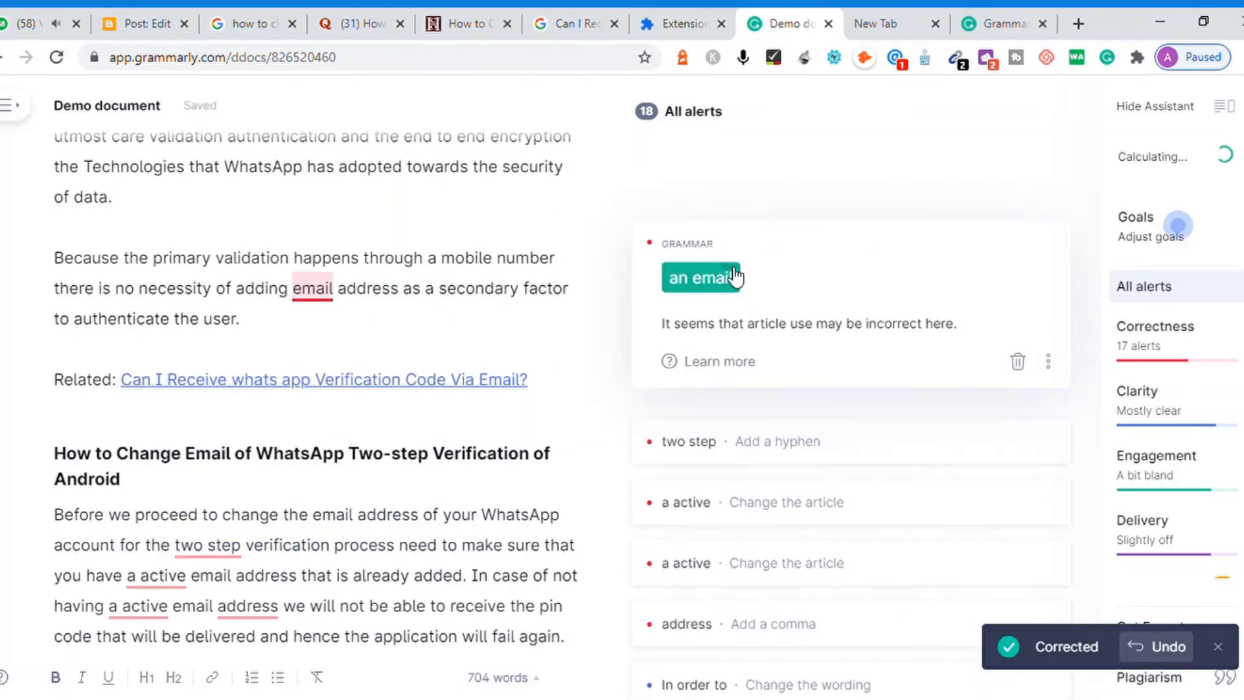
left_click(735, 278)
In the first paragraph of the Android section, correct "two step" to "two-step" and both occurrences of "a active" to "an active"
left_click(698, 242)
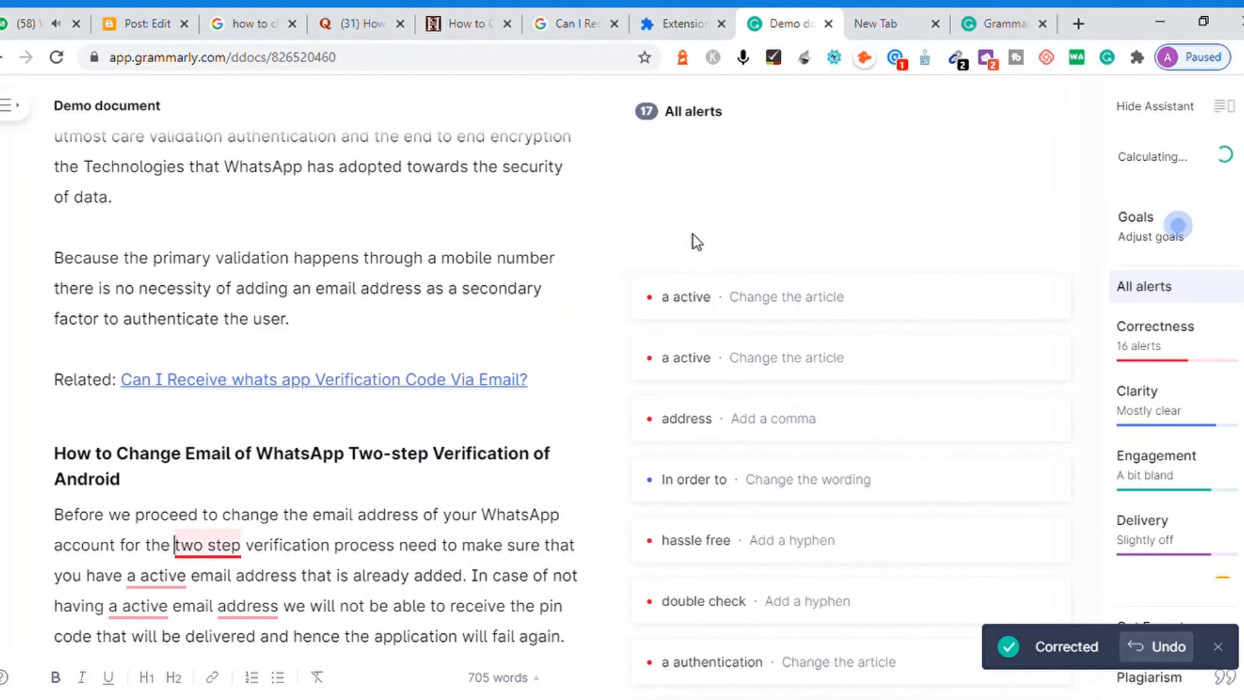
left_click(801, 277)
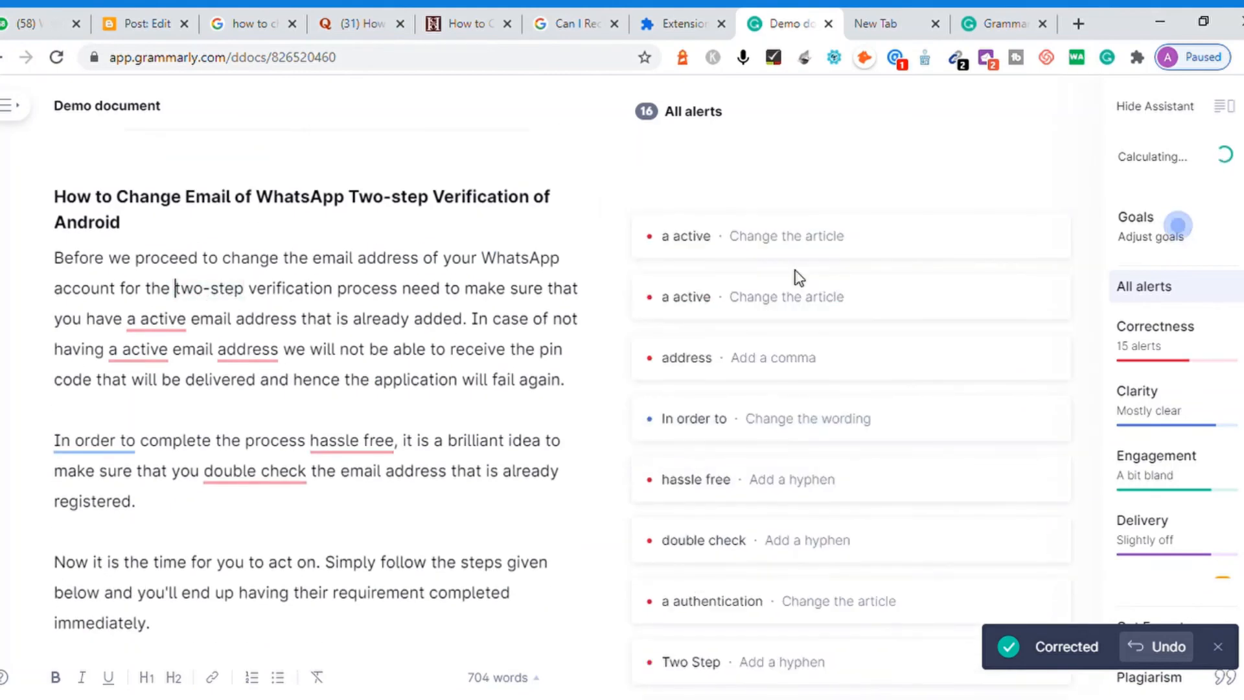
left_click(698, 245)
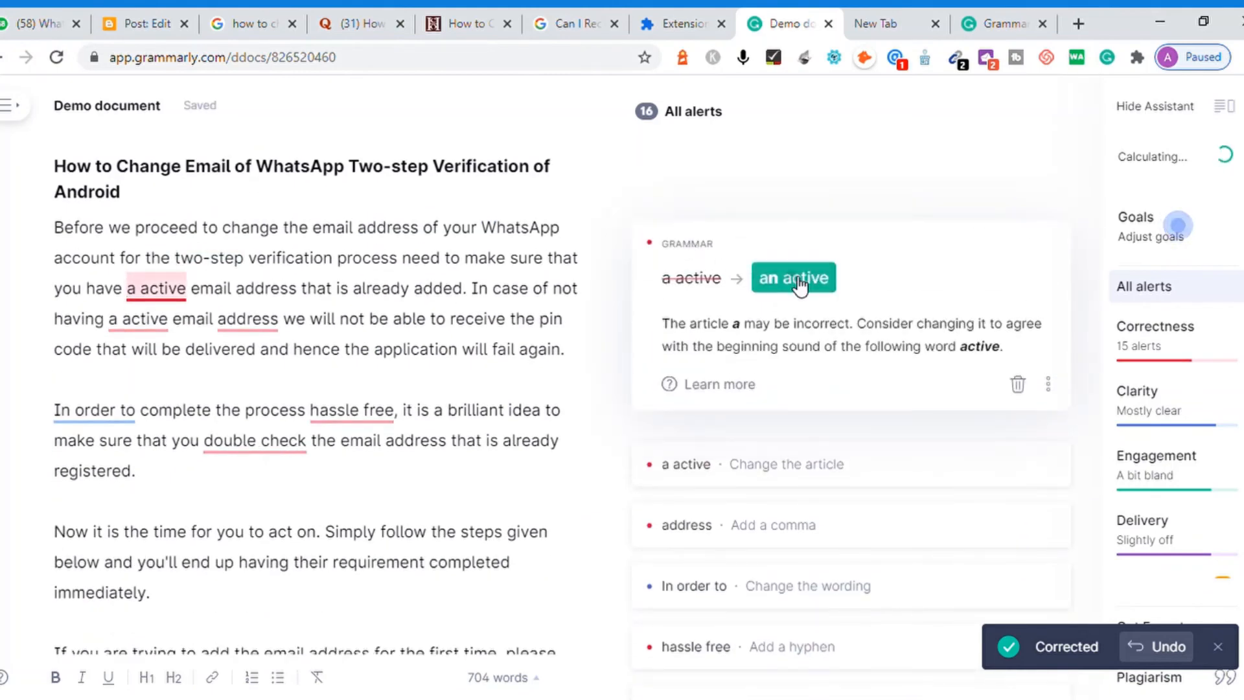
left_click(801, 284)
left_click(746, 248)
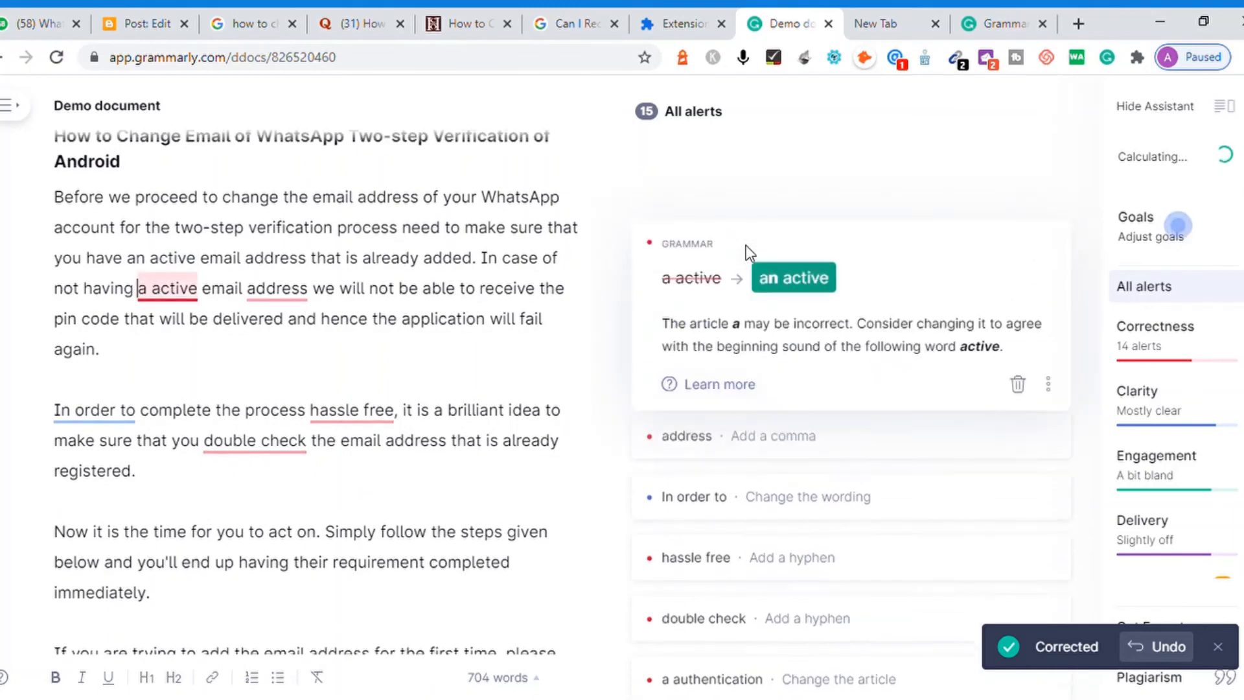
left_click(794, 277)
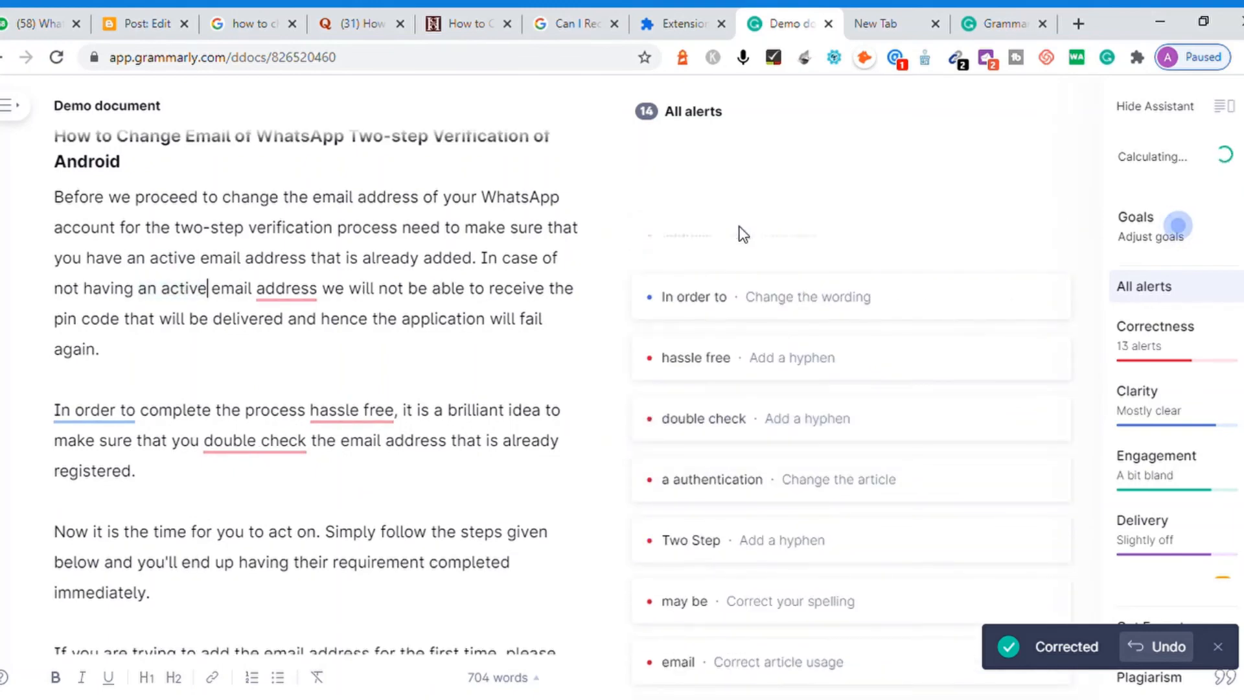
Add the missing commas after "email address" and before "and hence" in the first paragraph of the Android section
left_click(743, 236)
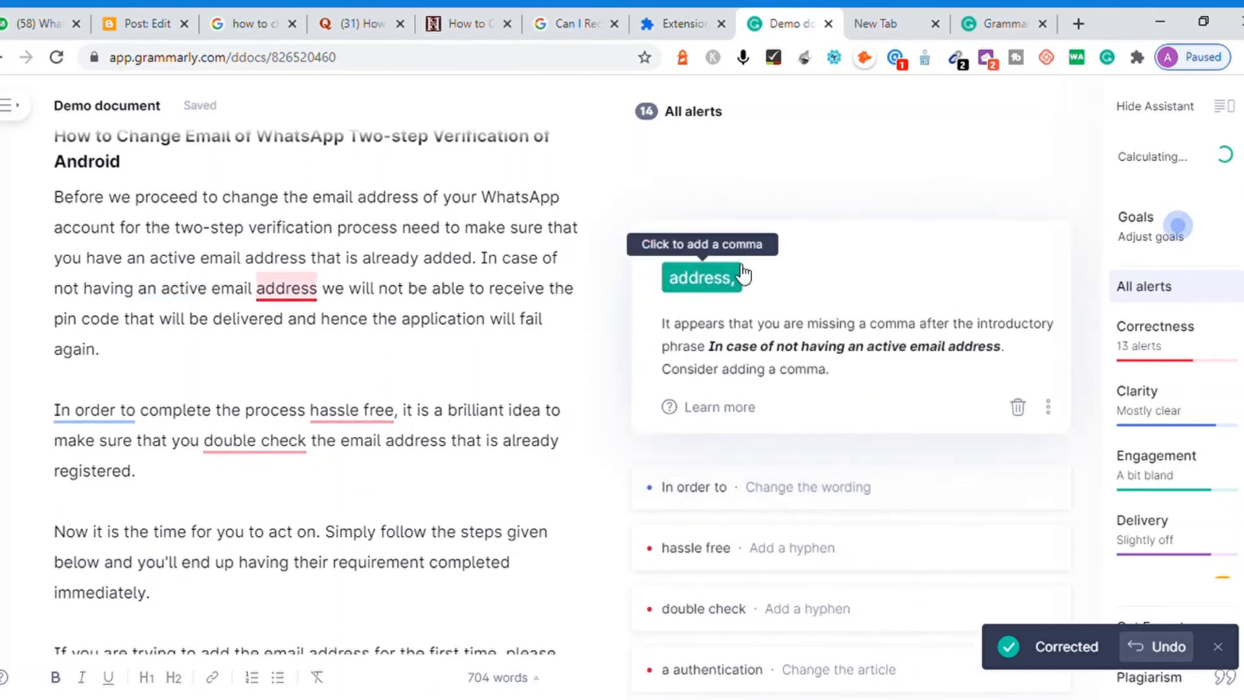
left_click(743, 274)
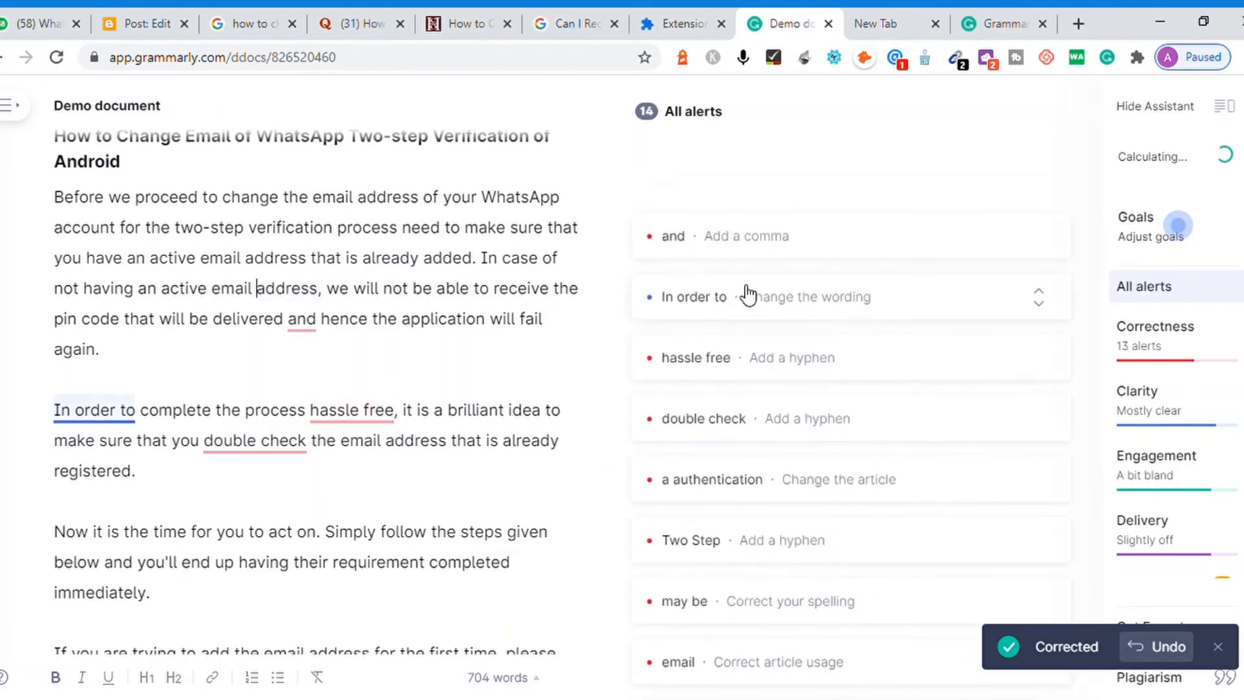
left_click(715, 253)
left_click(709, 294)
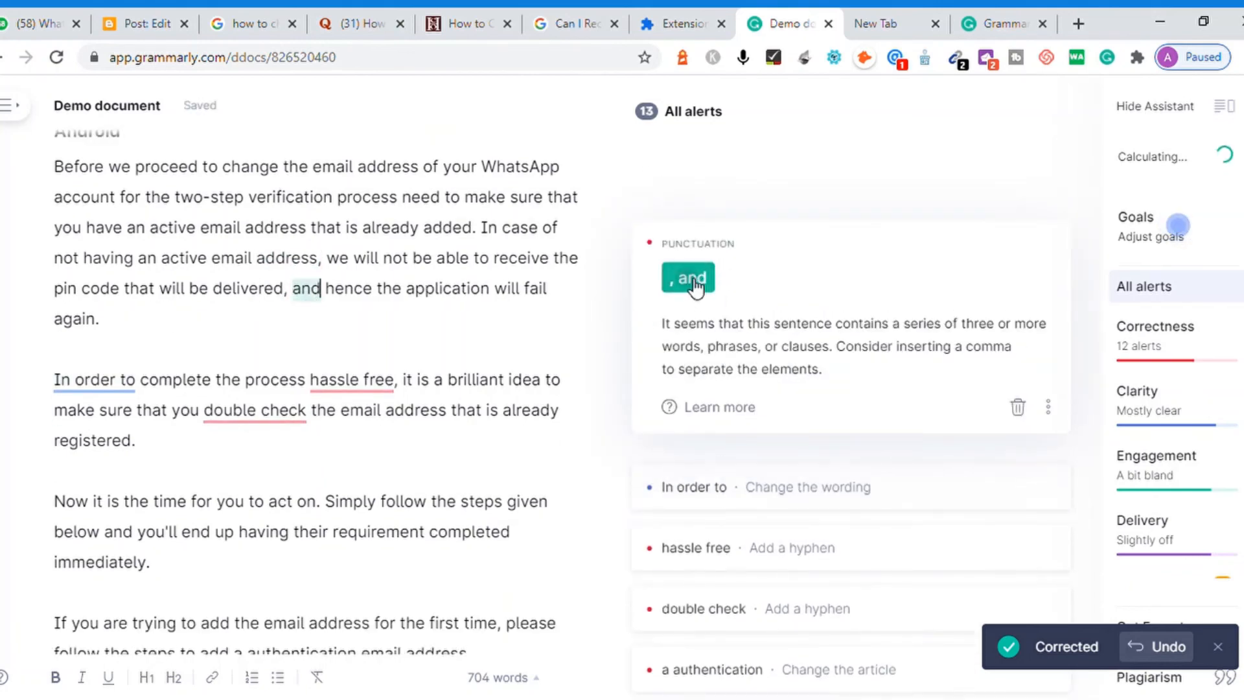
In the next paragraph, shorten "In order to" to "To" and hyphenate "hassle-free" and "double-check"
left_click(707, 245)
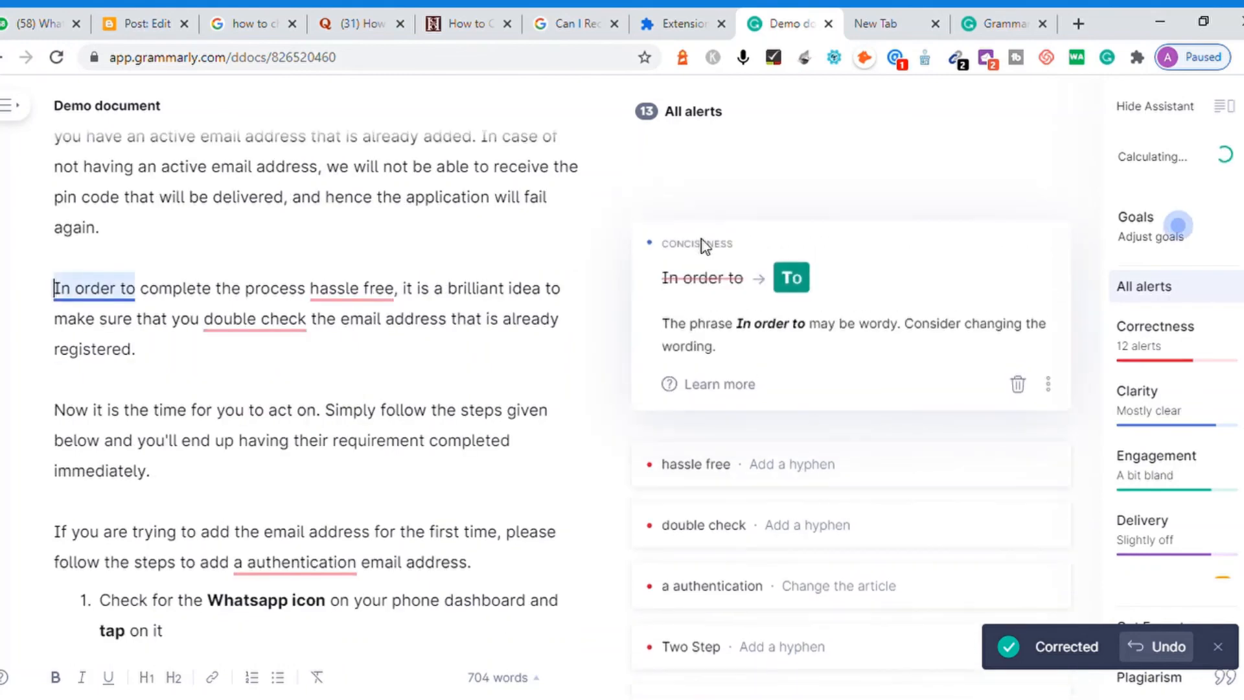
left_click(791, 277)
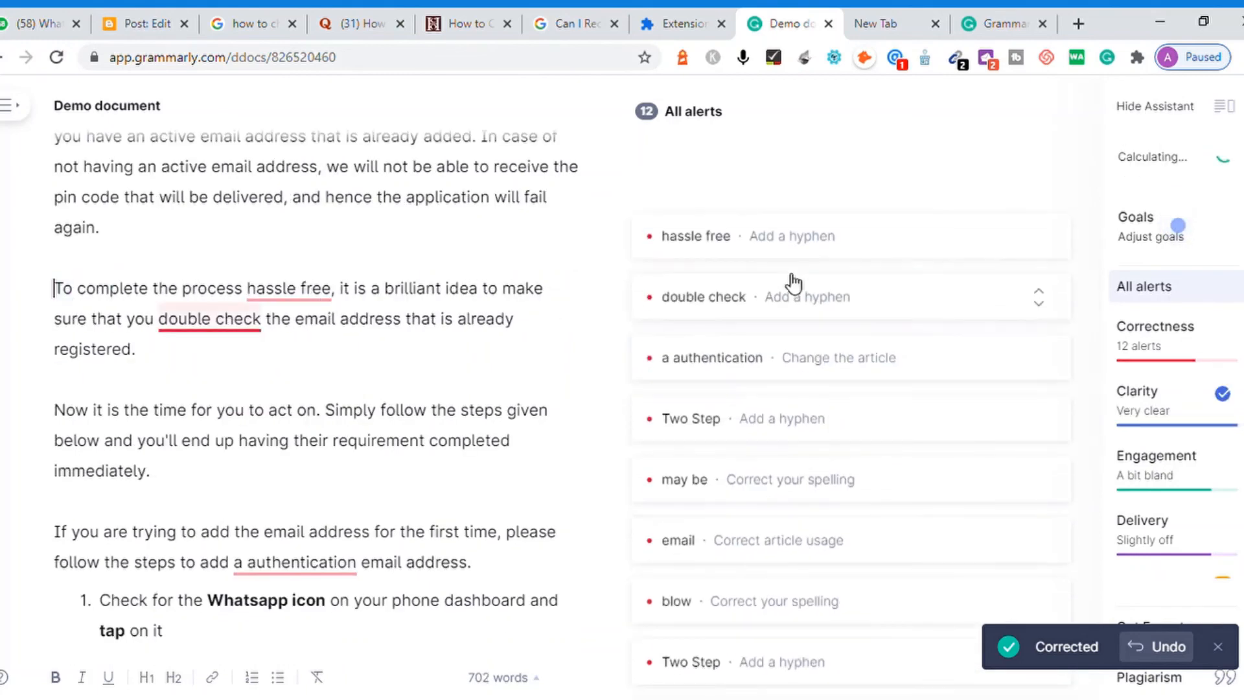
left_click(796, 240)
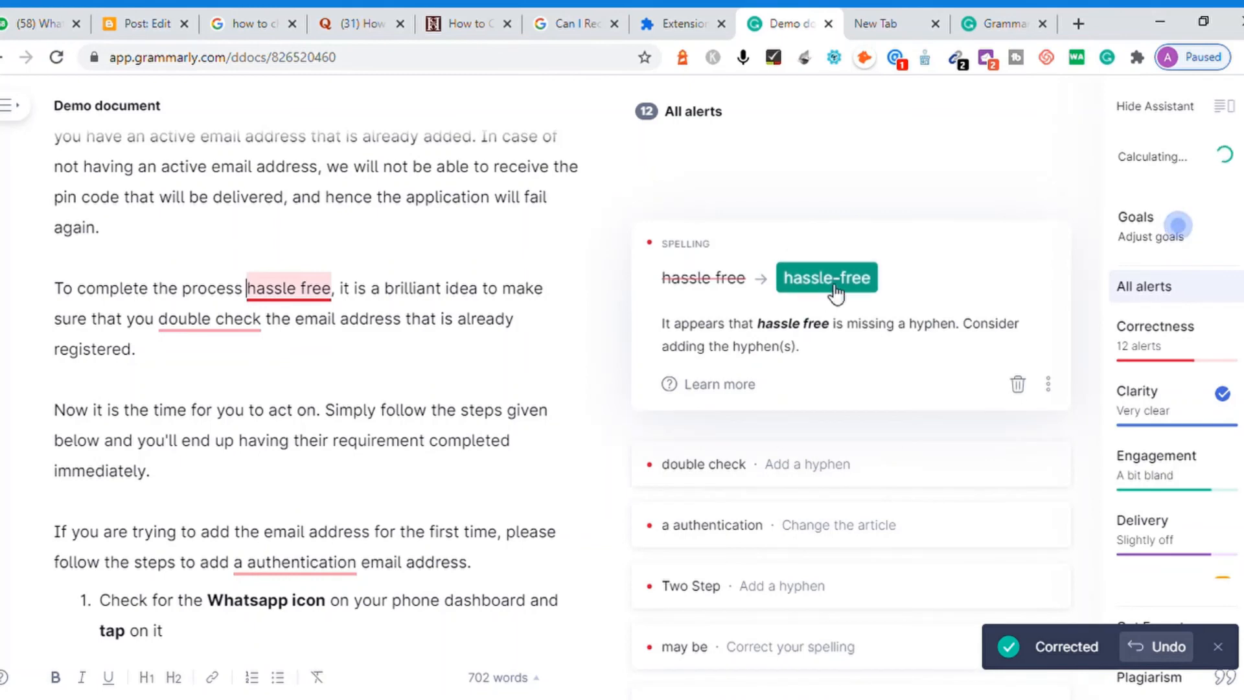
left_click(831, 288)
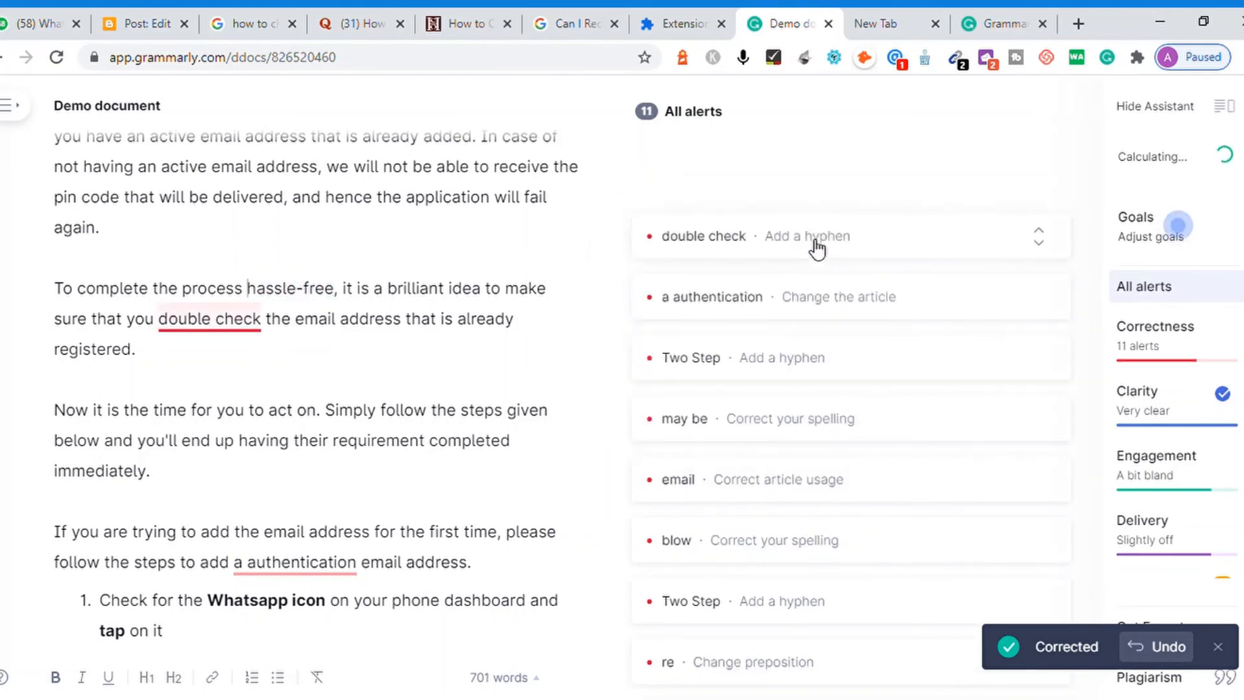
left_click(816, 246)
left_click(836, 277)
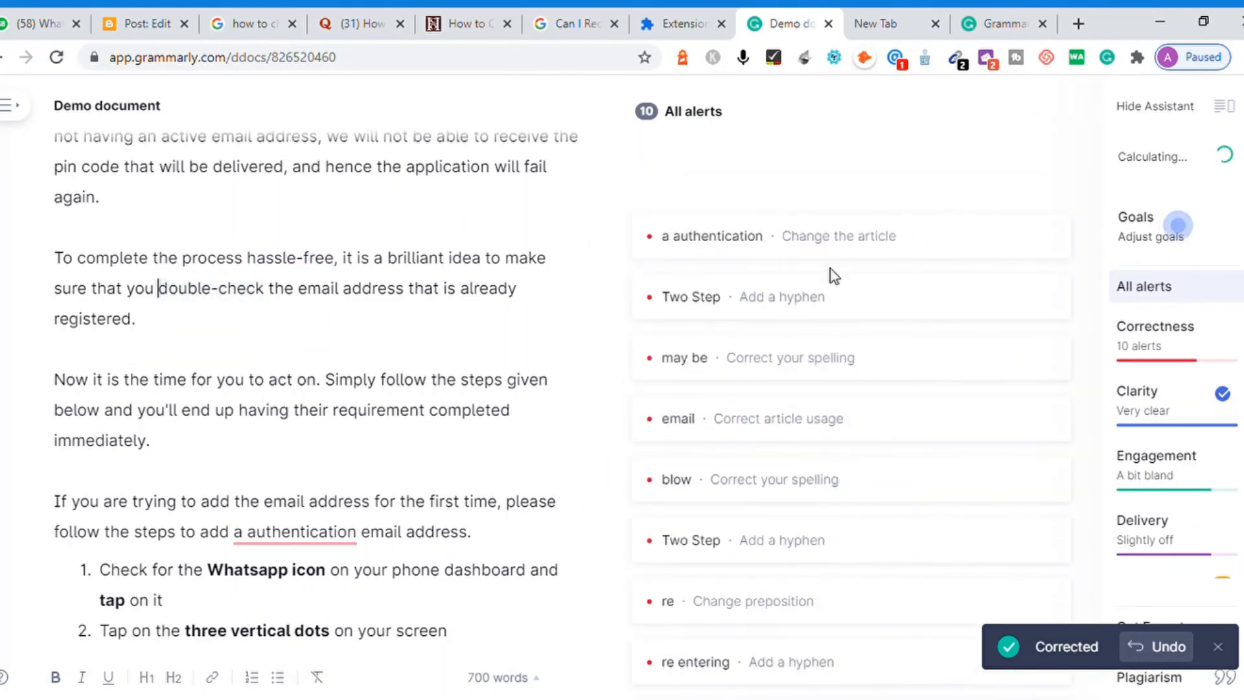
Correct "a authentication" to "an authentication" and hyphenate "Two-Step" in item 5 of the first numbered list
left_click(821, 248)
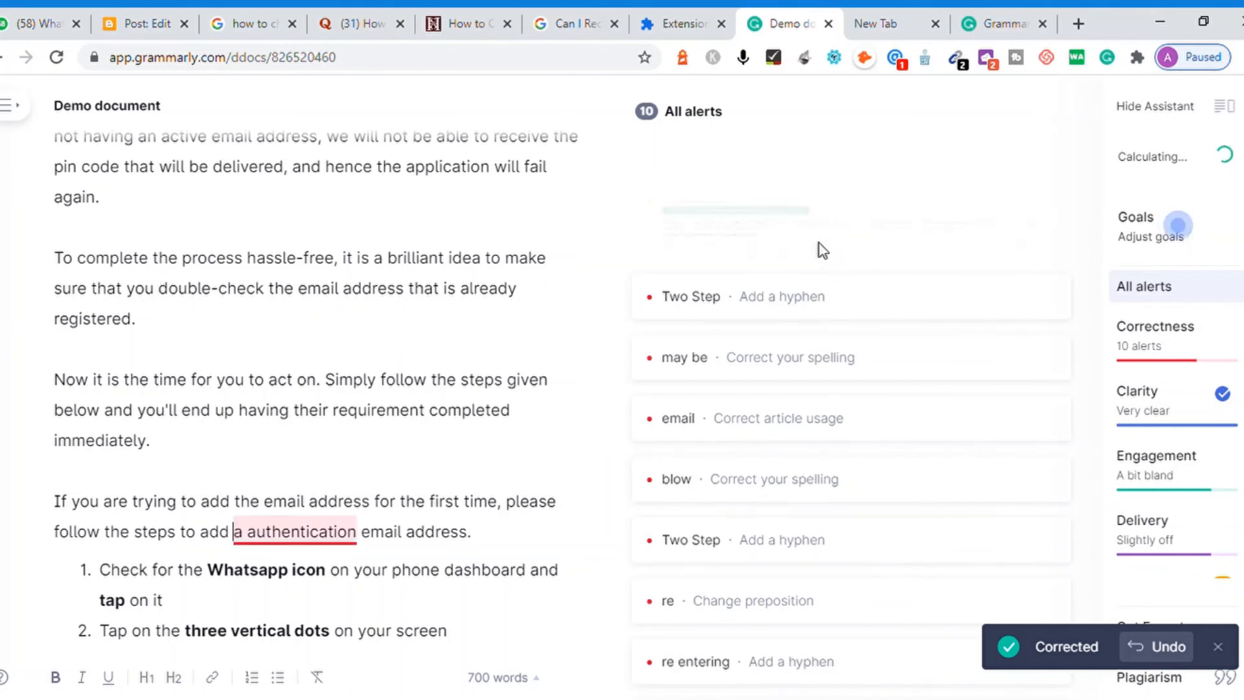
left_click(785, 283)
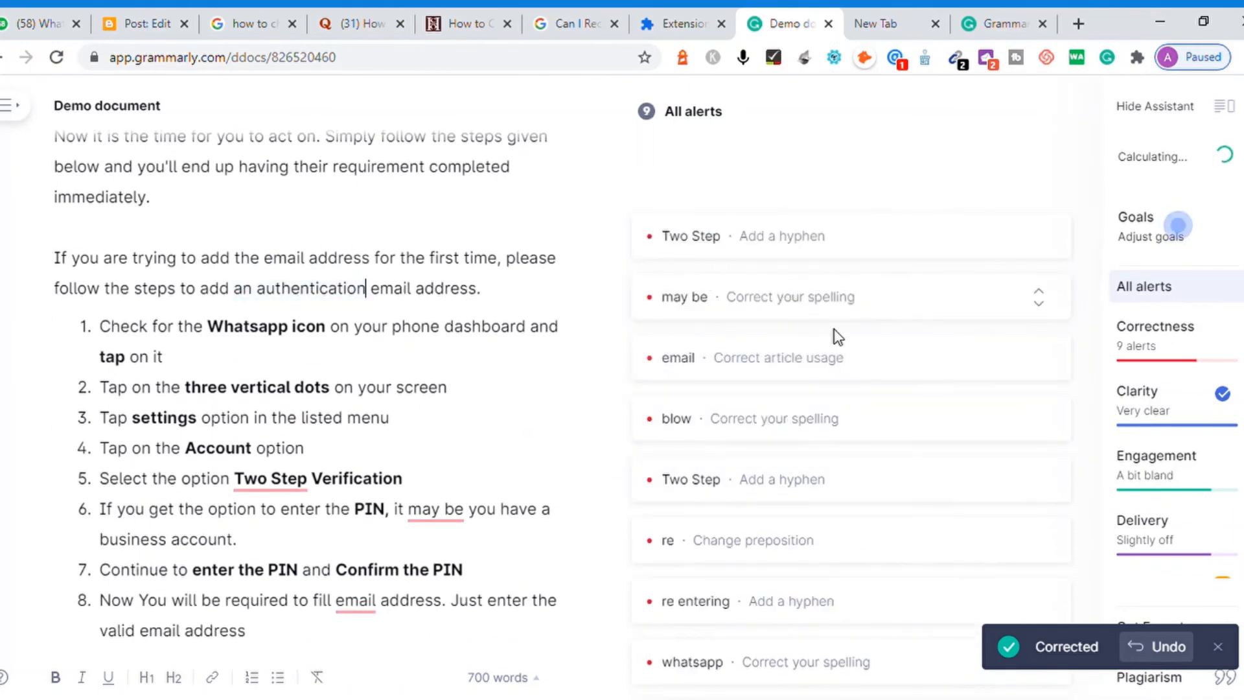
left_click(735, 246)
left_click(803, 275)
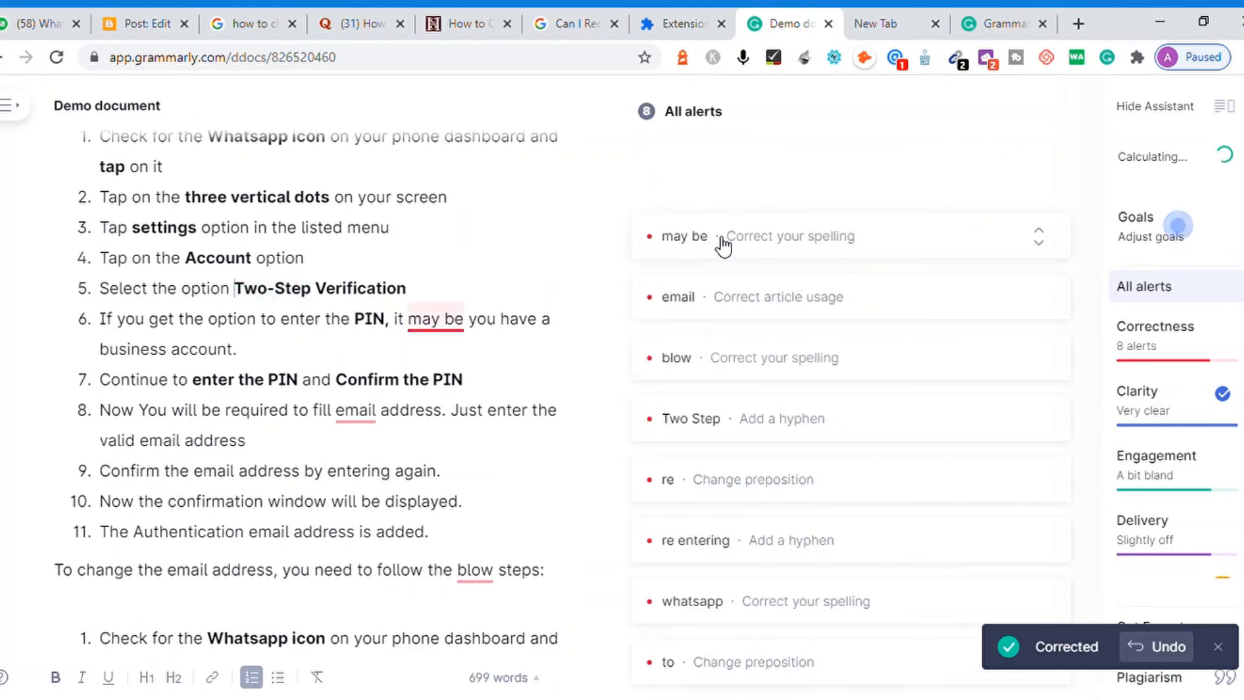
In the first numbered list, change "may be" to "maybe" in item 6 and add "the" before "email address" in item 8
left_click(722, 246)
left_click(777, 276)
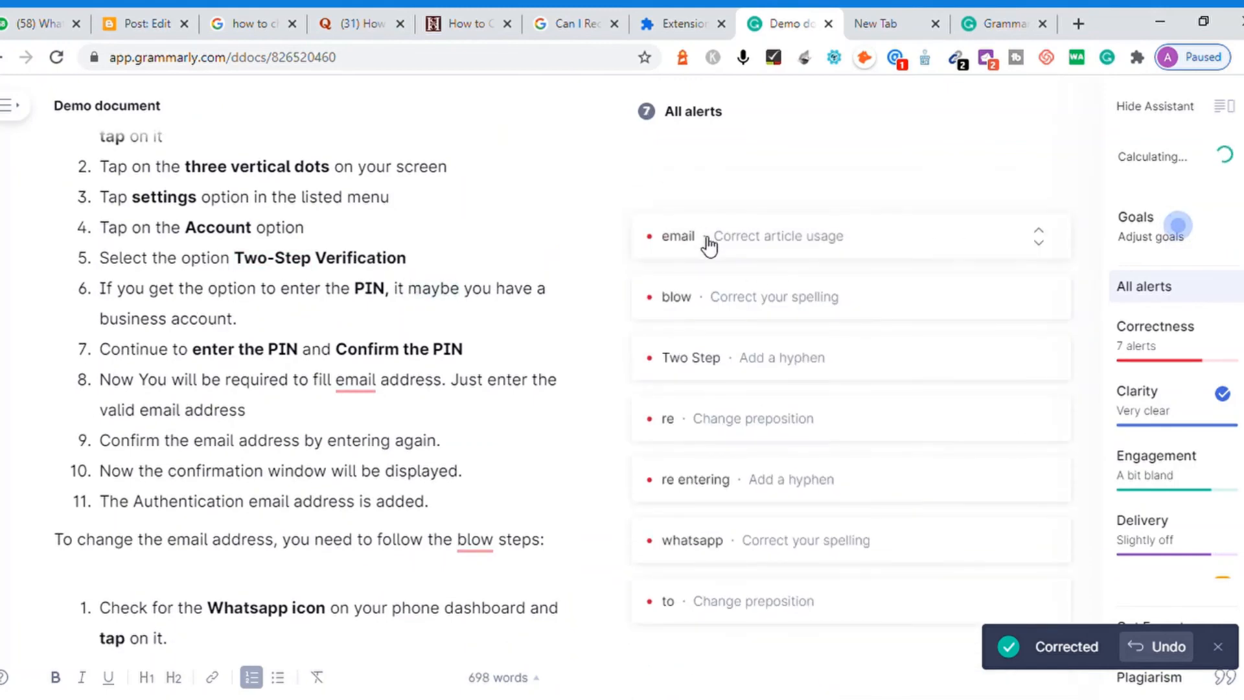
left_click(708, 244)
left_click(735, 278)
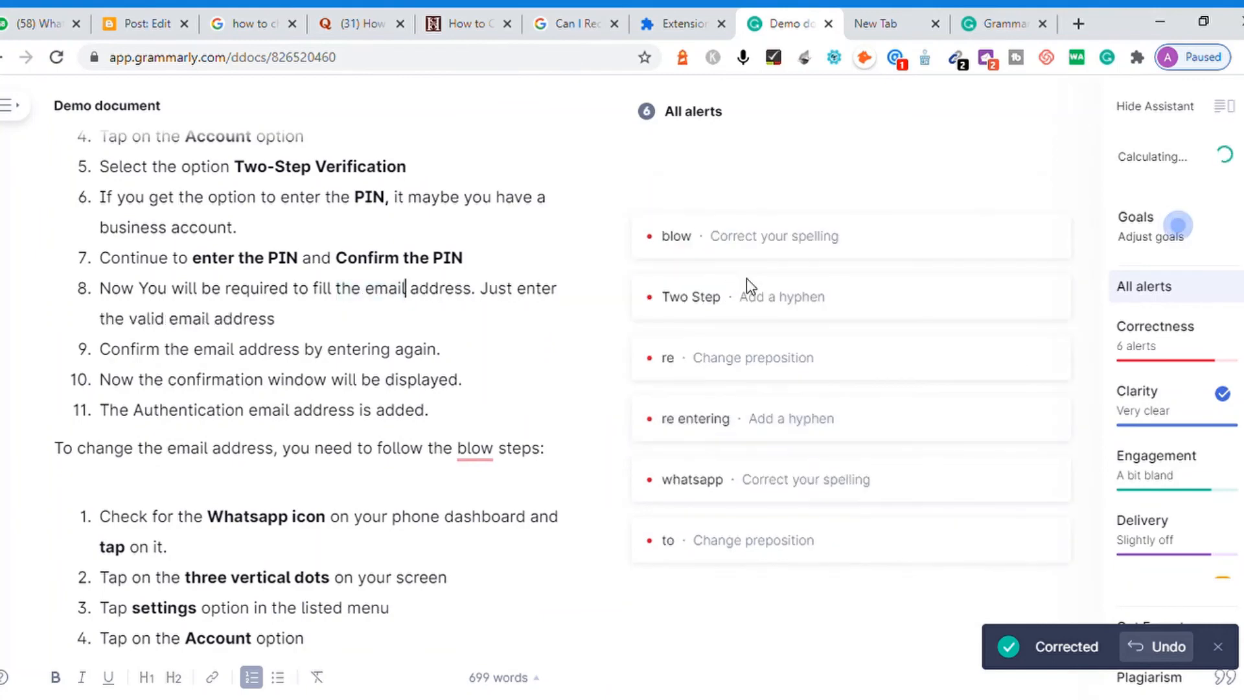
Correct "blow" to "below", and in the second list hyphenate "Two-Step" and remove "re" before "entering"
left_click(758, 238)
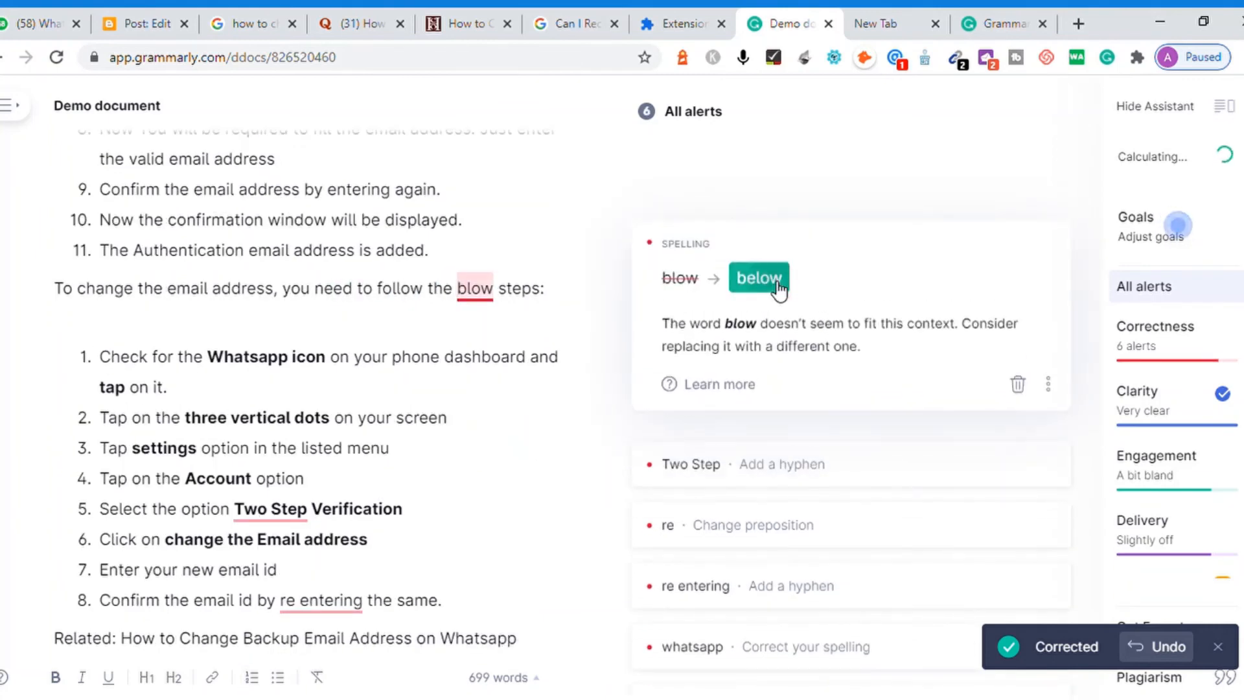
left_click(778, 279)
left_click(701, 235)
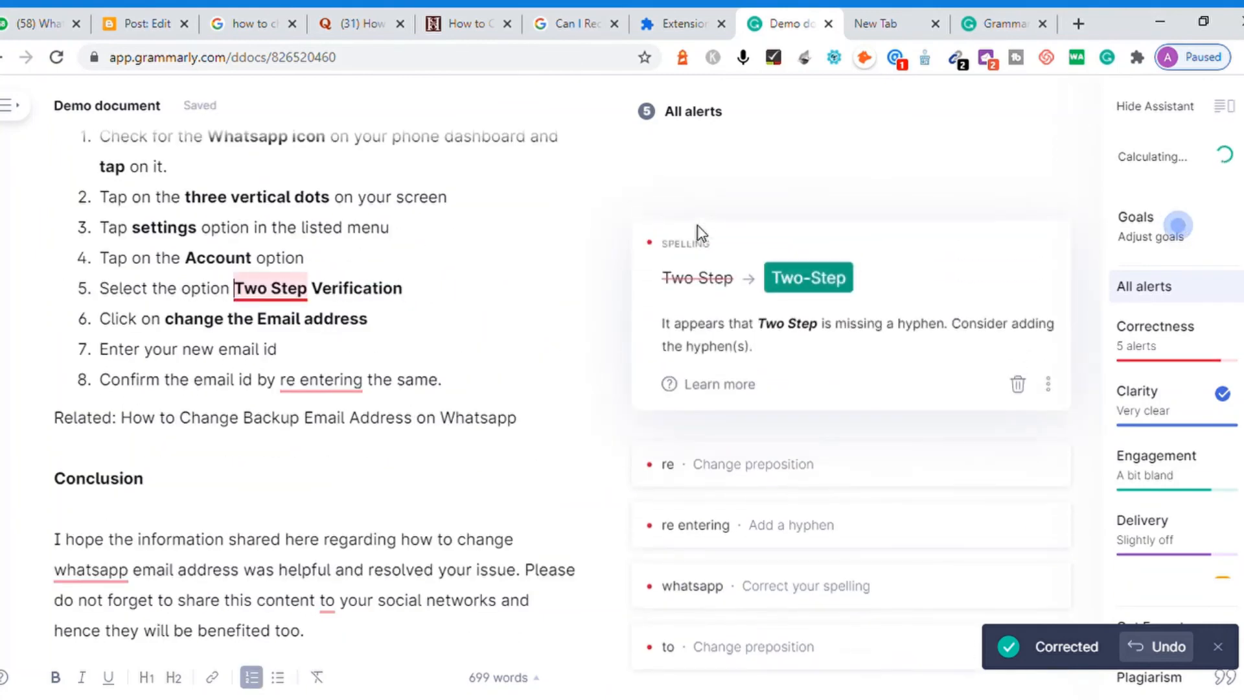
left_click(807, 278)
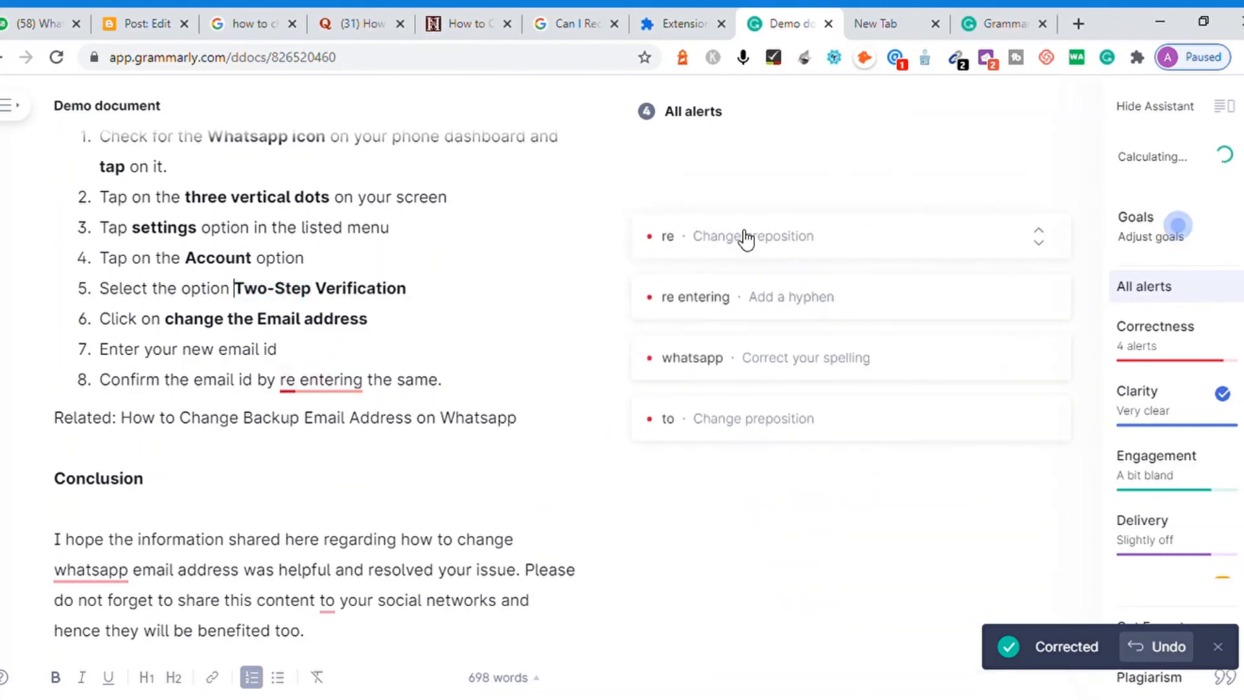
left_click(741, 239)
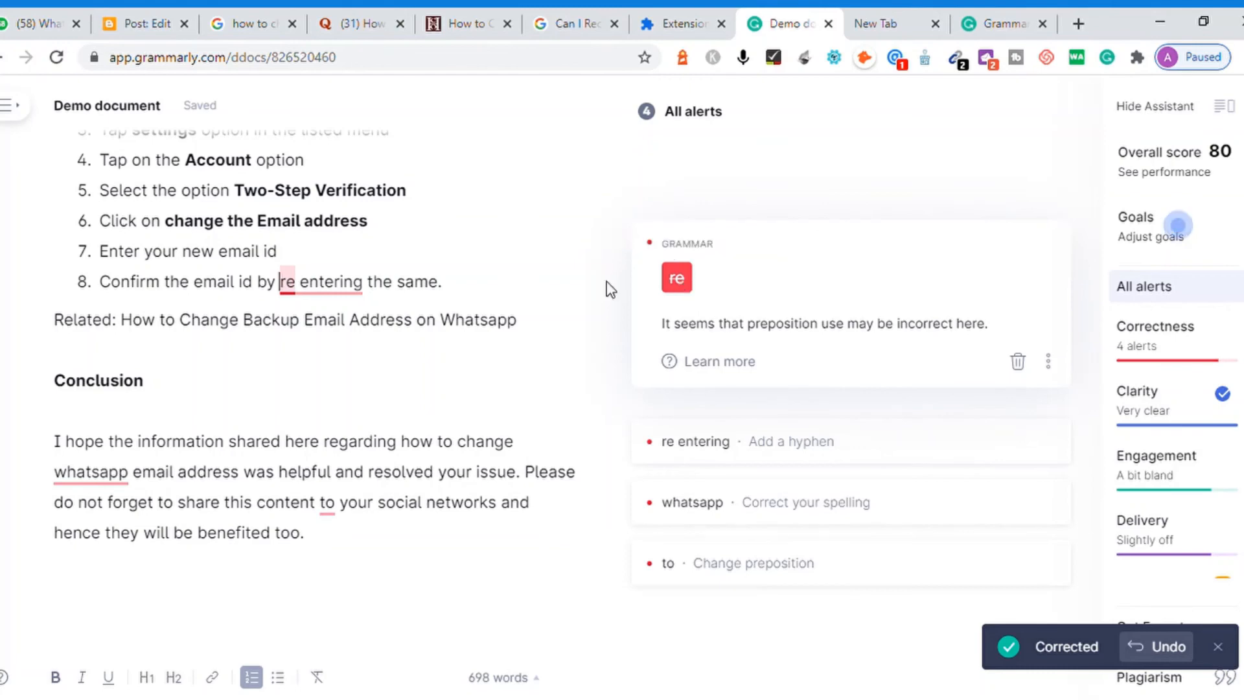
left_click(688, 283)
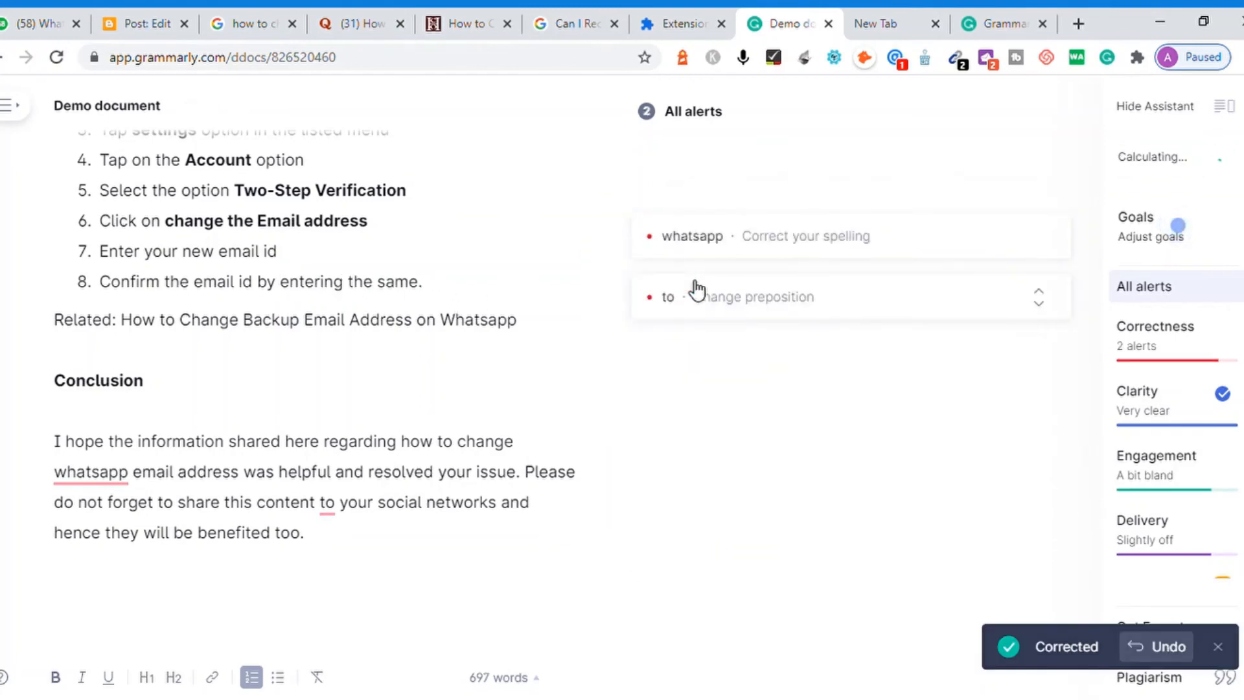
In the Conclusion paragraph, capitalize "Whatsapp", add "the" before it, and change "to your social networks" to "with your social networks"
left_click(700, 238)
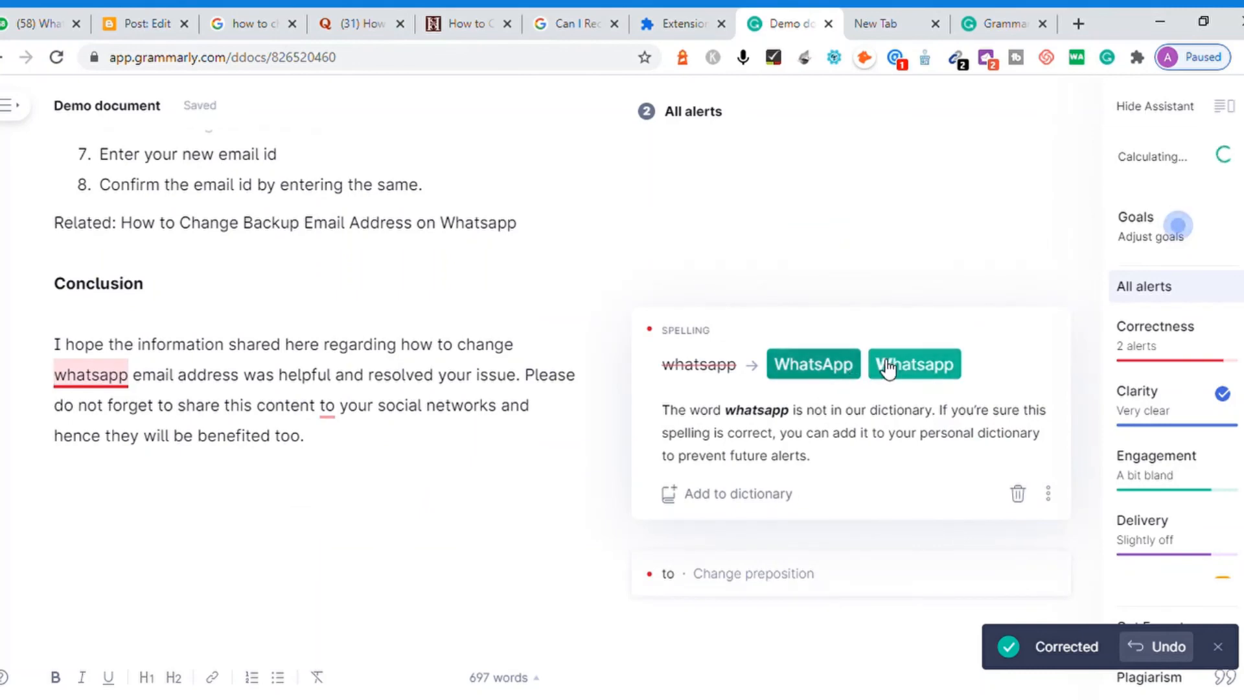
left_click(914, 364)
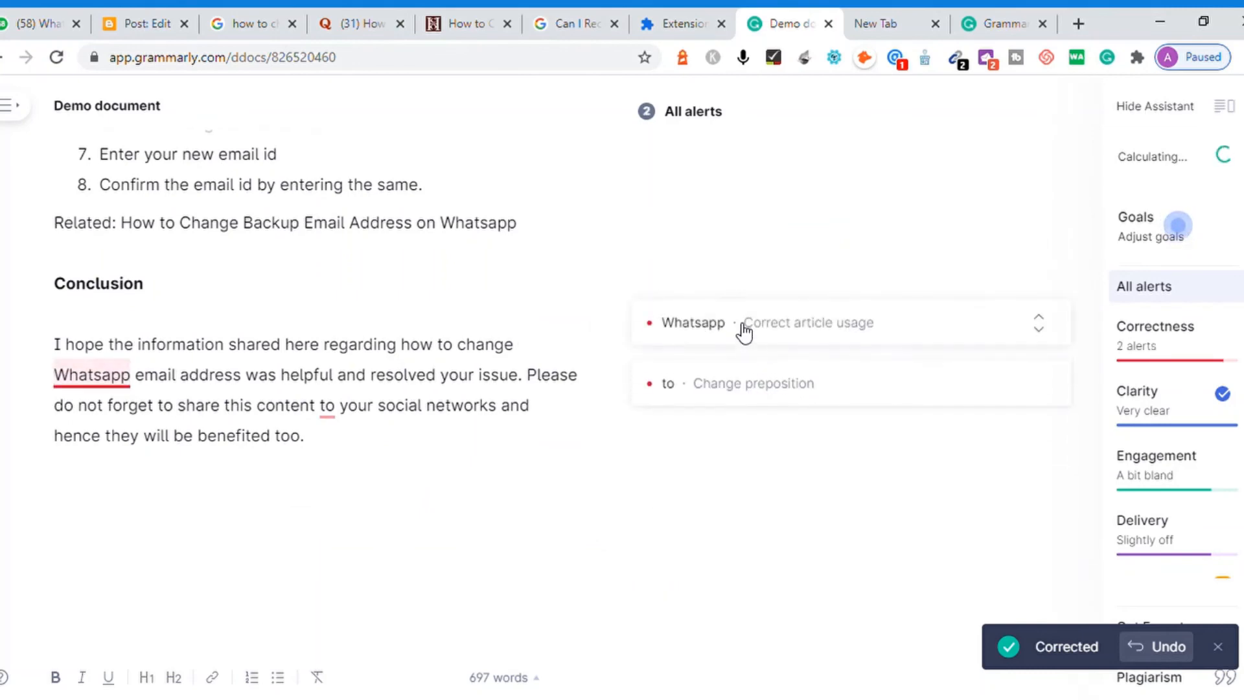
left_click(745, 330)
left_click(749, 364)
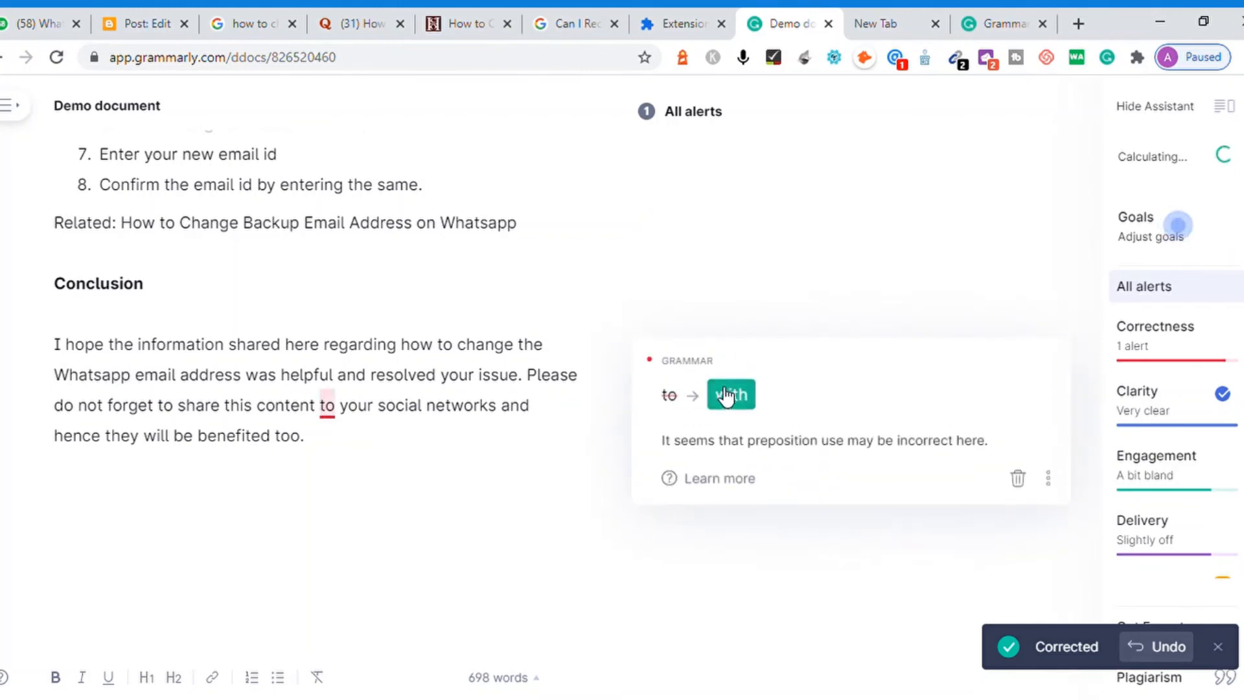
left_click(724, 393)
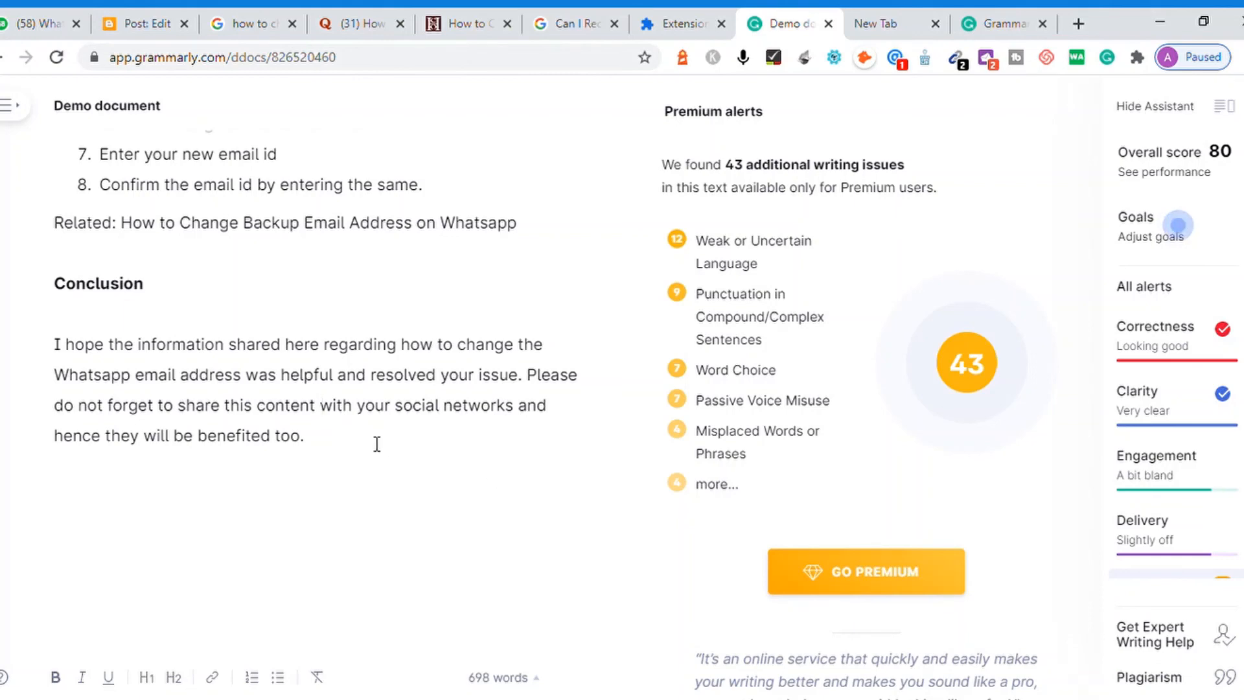
key("shift+Up")
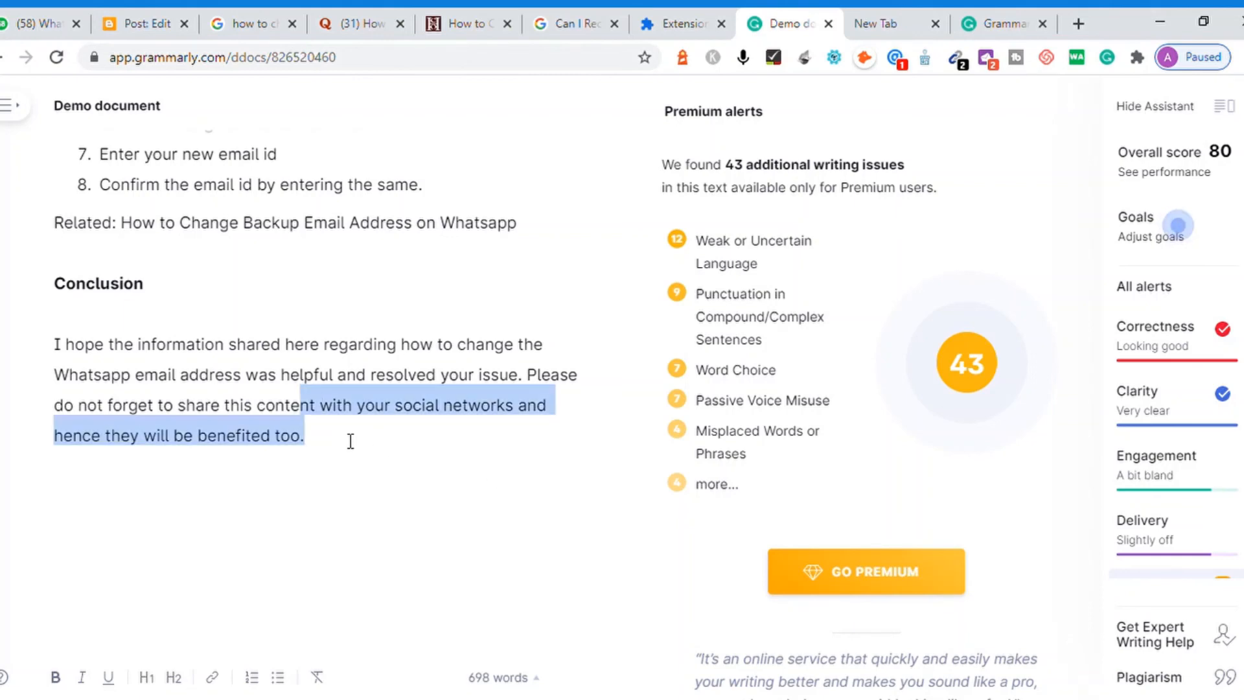
key("shift+Up")
key("shift+Up")
key("shift+Up")
key("shift+Up")
key("shift+Up")
key("shift+Up")
key("shift+Up")
key("shift+Up")
key("shift+Up")
key("shift+Up")
key("shift+Up")
key("shift+Up")
key("shift+Up")
key("shift+Up")
key("shift+Up")
key("shift+Up")
key("shift+Up")
key("shift+Up")
key("shift+Up")
key("shift+Up")
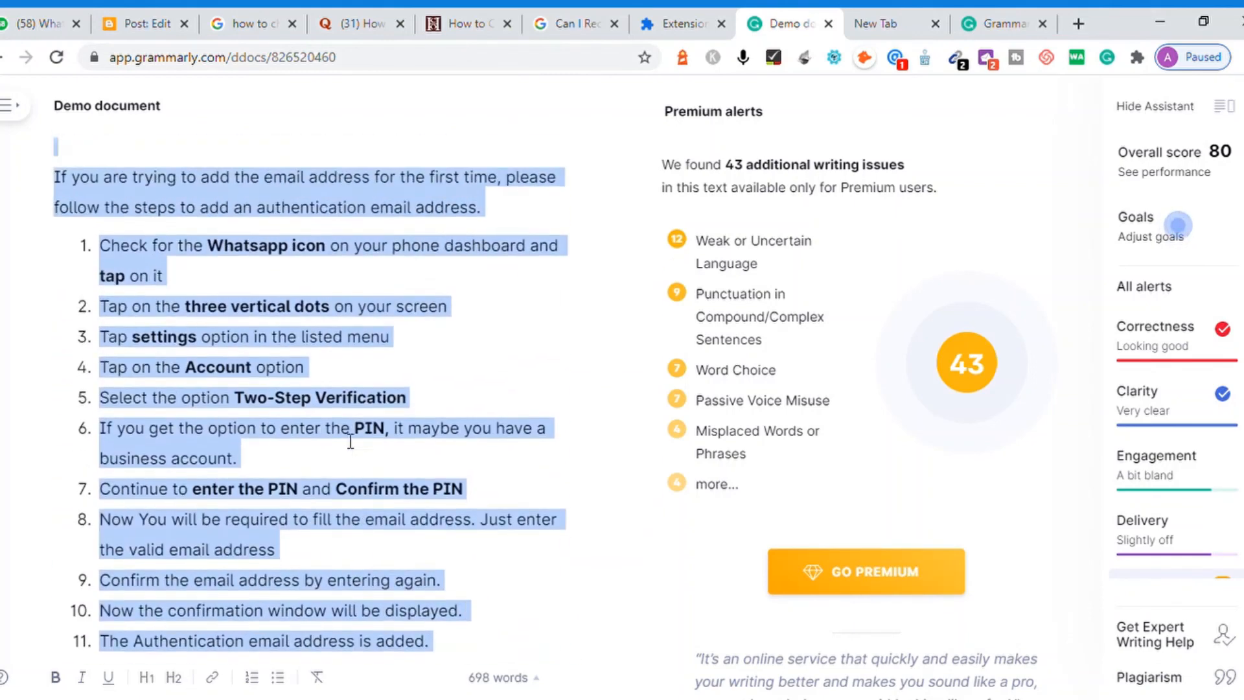
key("shift+Up")
key("shift+Up")
key("shift+Up")
key("shift+Up")
key("shift+Up")
key("shift+Up")
key("shift+Up")
key("shift+Up")
key("shift+Up")
key("shift+Up")
key("shift+Up")
key("shift+Up")
key("shift+Up")
key("shift+Up")
key("shift+Up")
key("shift+Up")
key("shift+Up")
key("shift+Up")
key("shift+Up")
key("shift+Up")
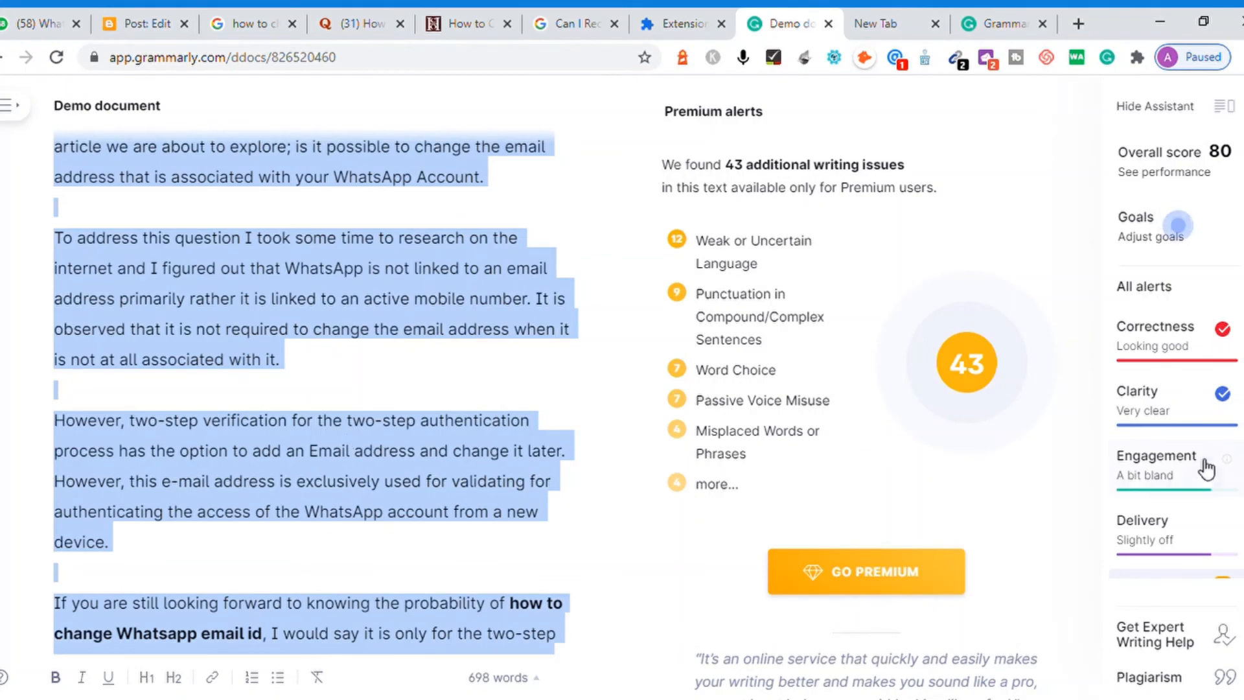
scroll(315, 394, "down", 10)
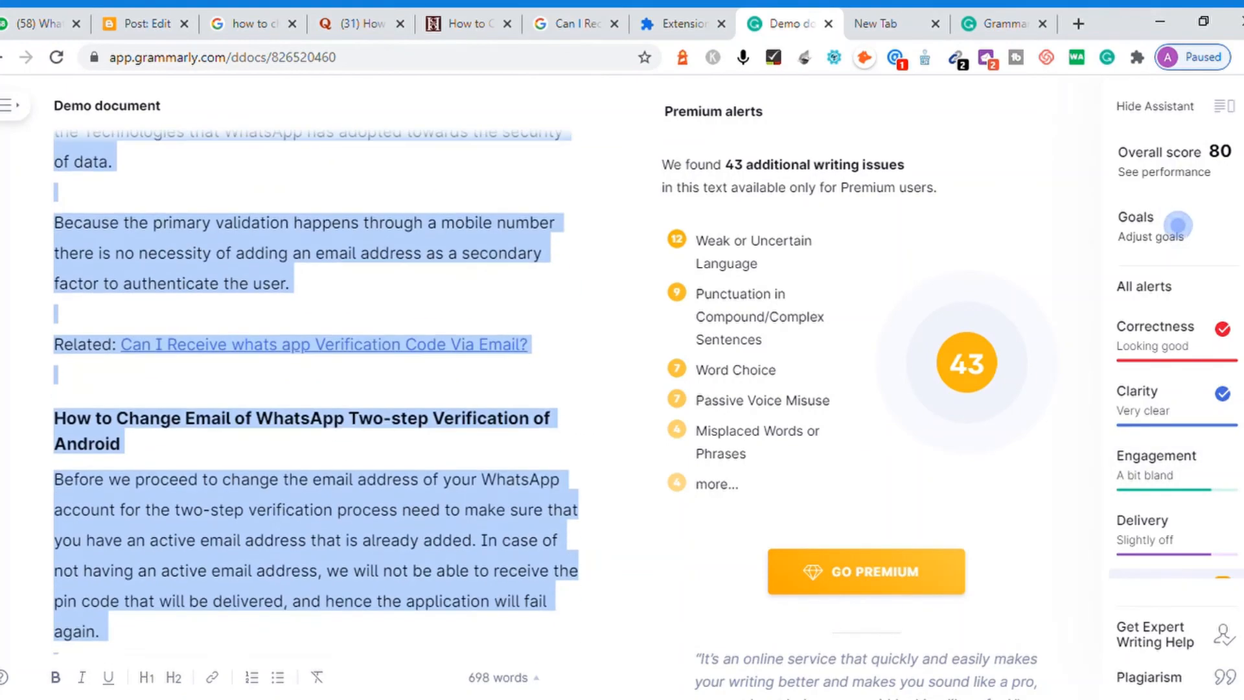
scroll(316, 394, "up", 12)
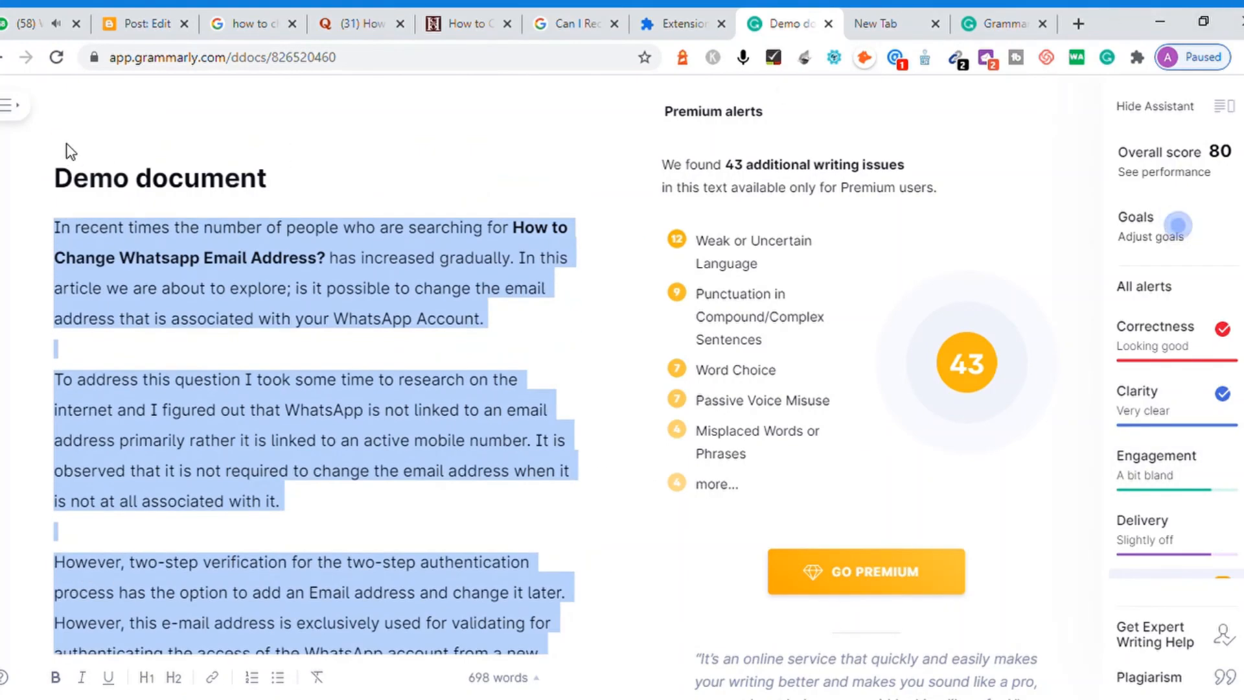
left_click(24, 109)
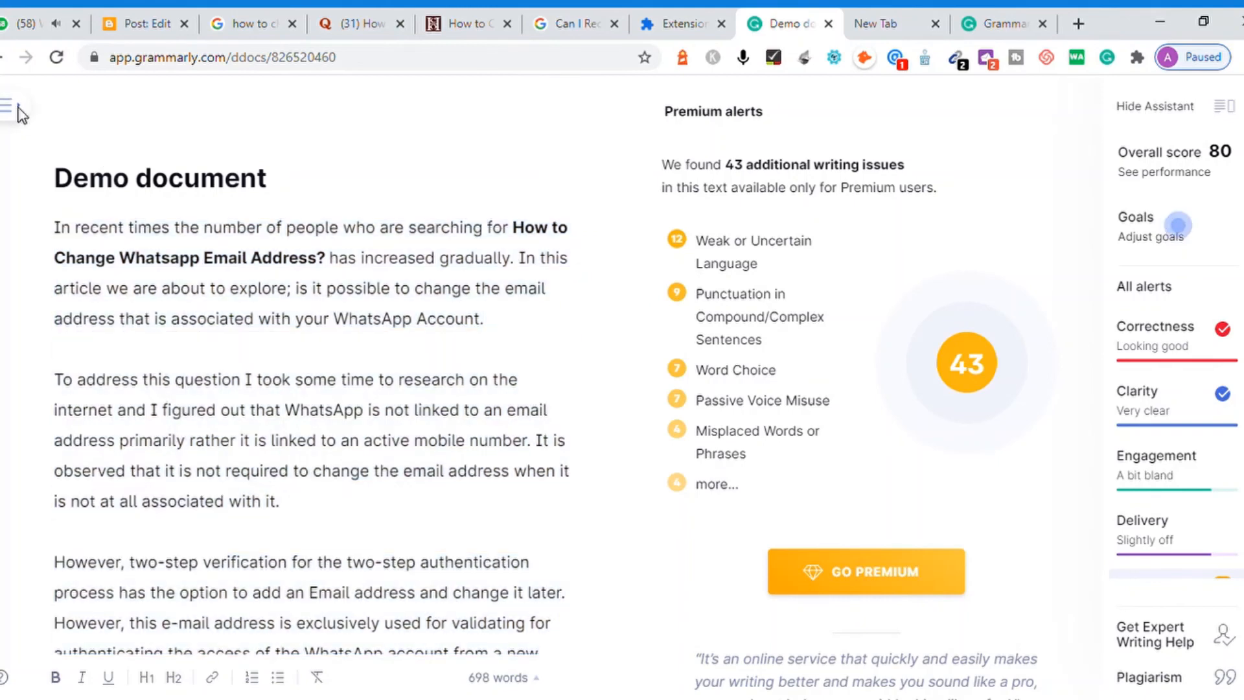
Select the entire corrected text of the Grammarly document for the blog post
left_click(433, 388)
key("ctrl+a")
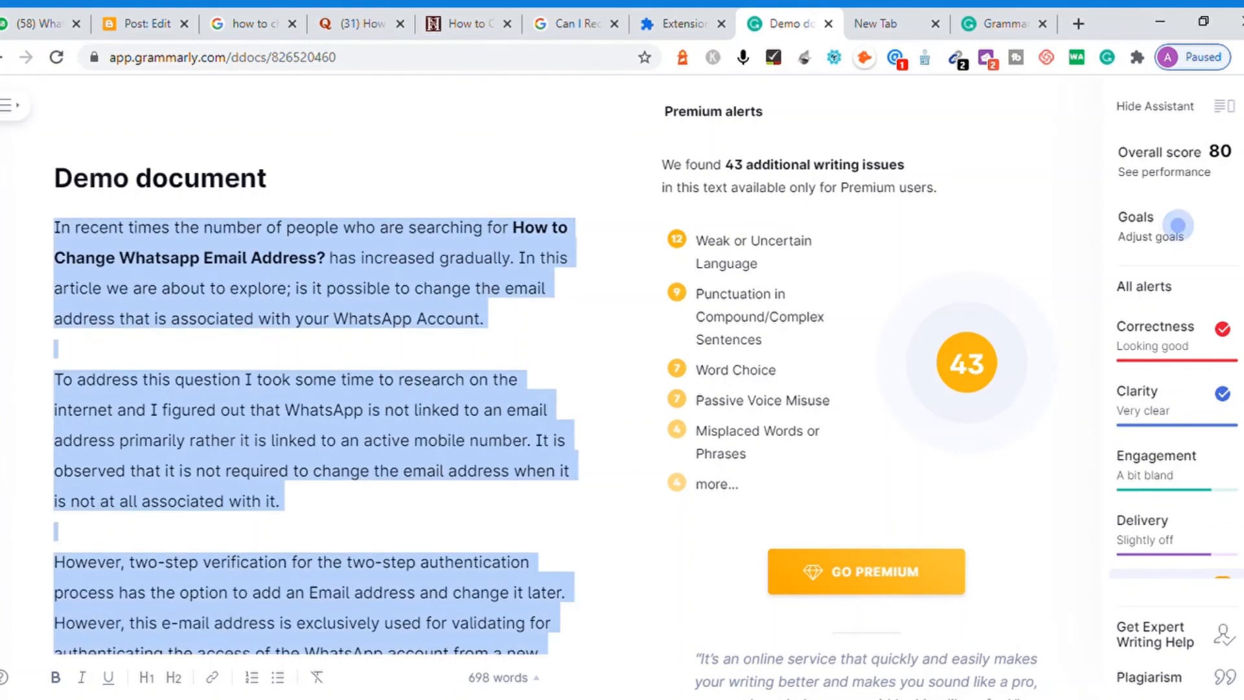
scroll(316, 389, "down", 8)
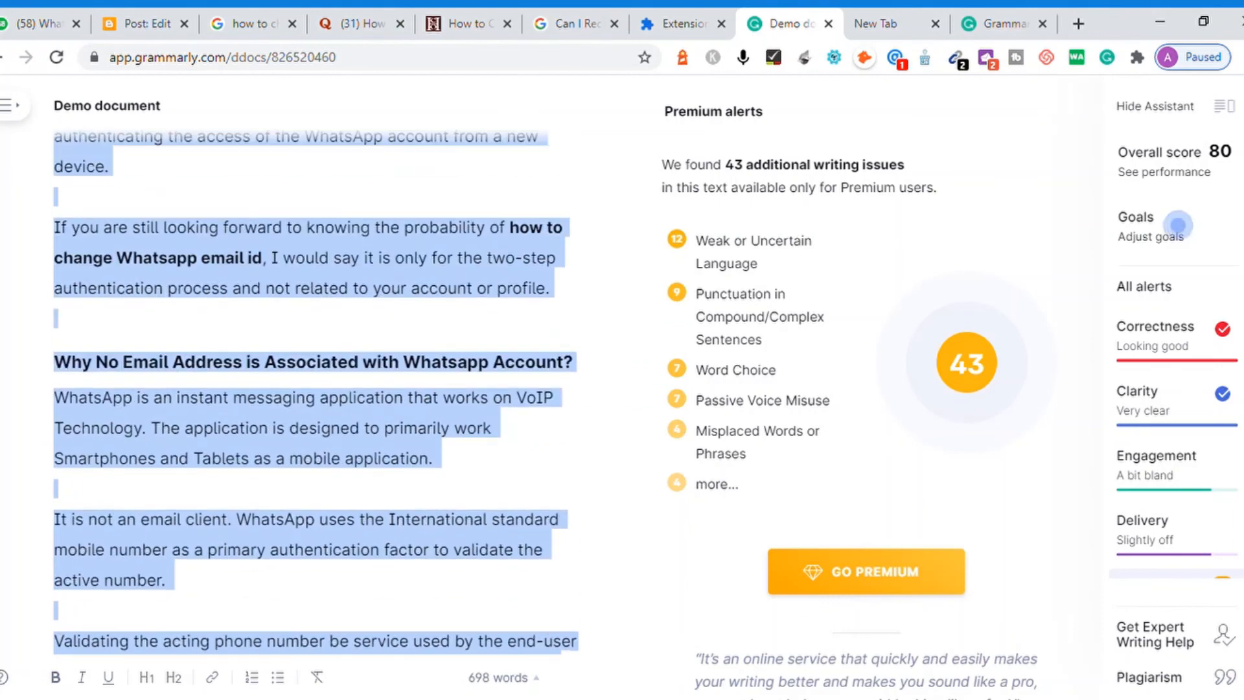
left_click(372, 317)
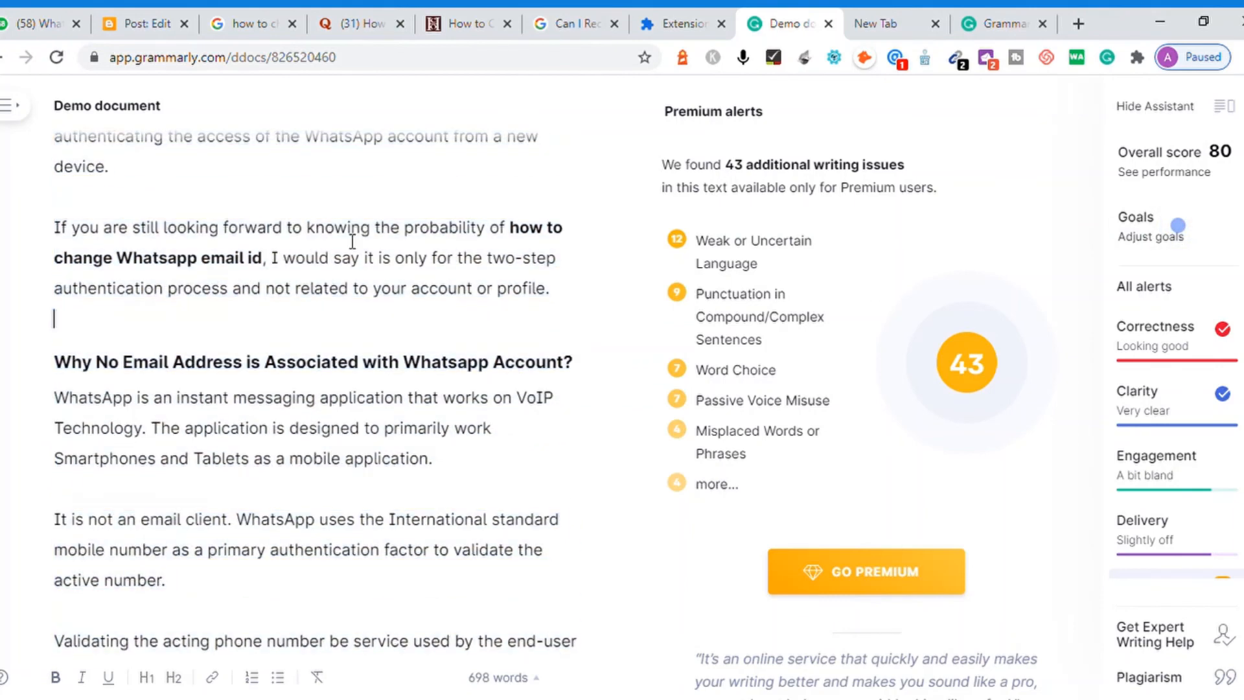
Switch to the Blogger post editor and open a preview of the post
left_click(127, 18)
left_click(582, 512)
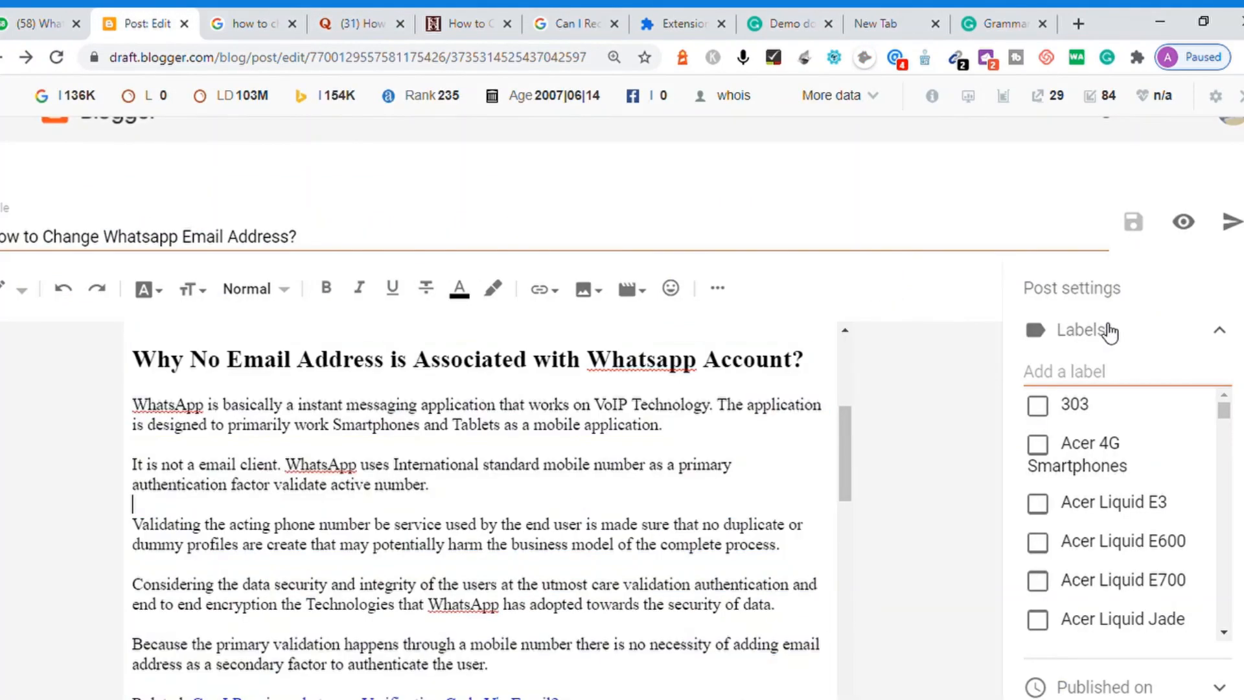
left_click(1194, 230)
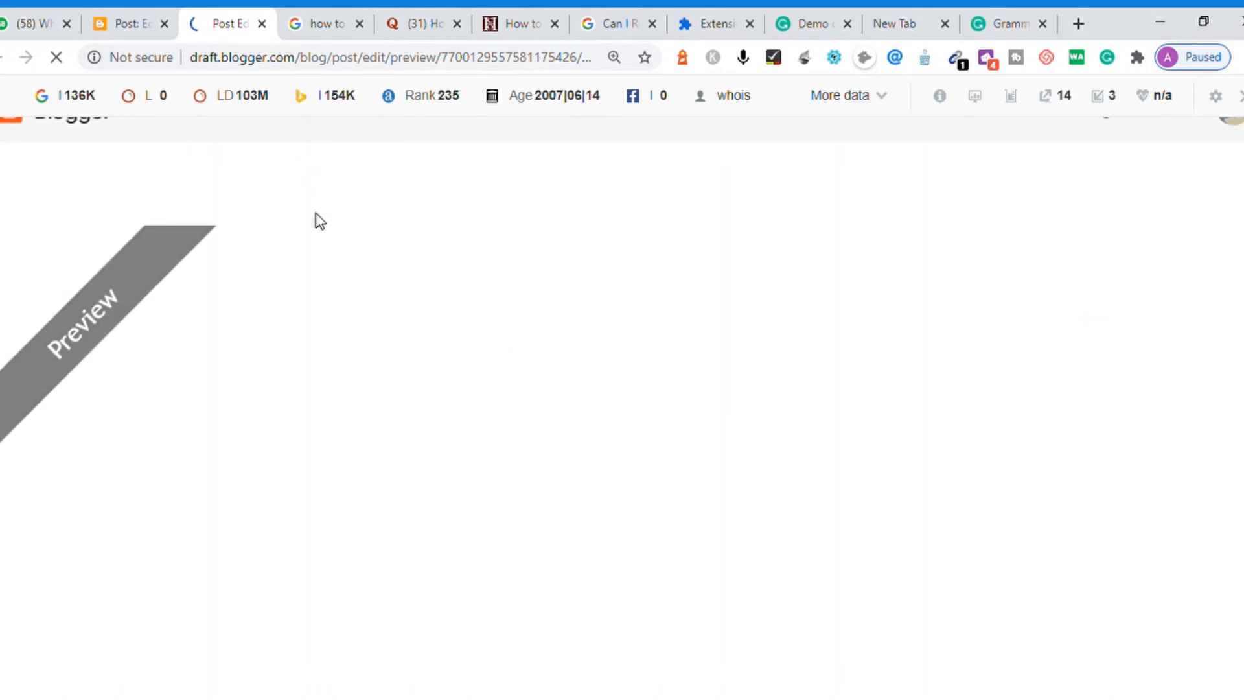
Return to the Blogger post editor and replace the entire post body with the corrected text copied from Grammarly
left_click(130, 24)
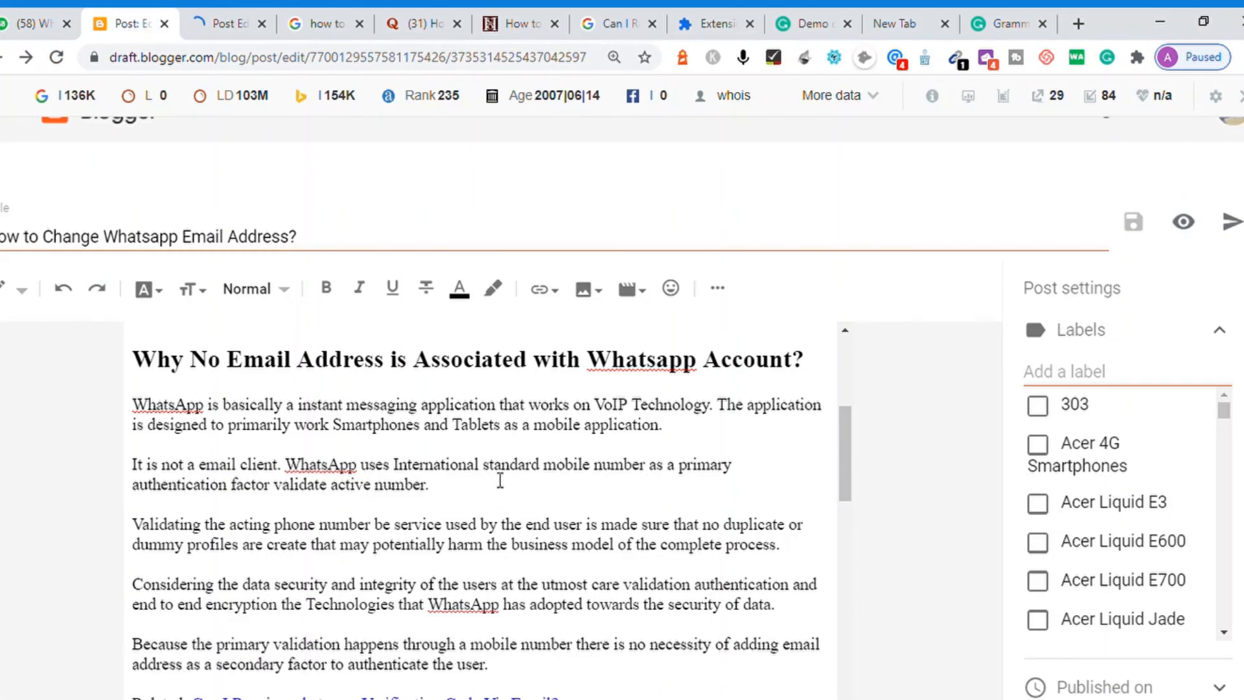
key("ctrl+a")
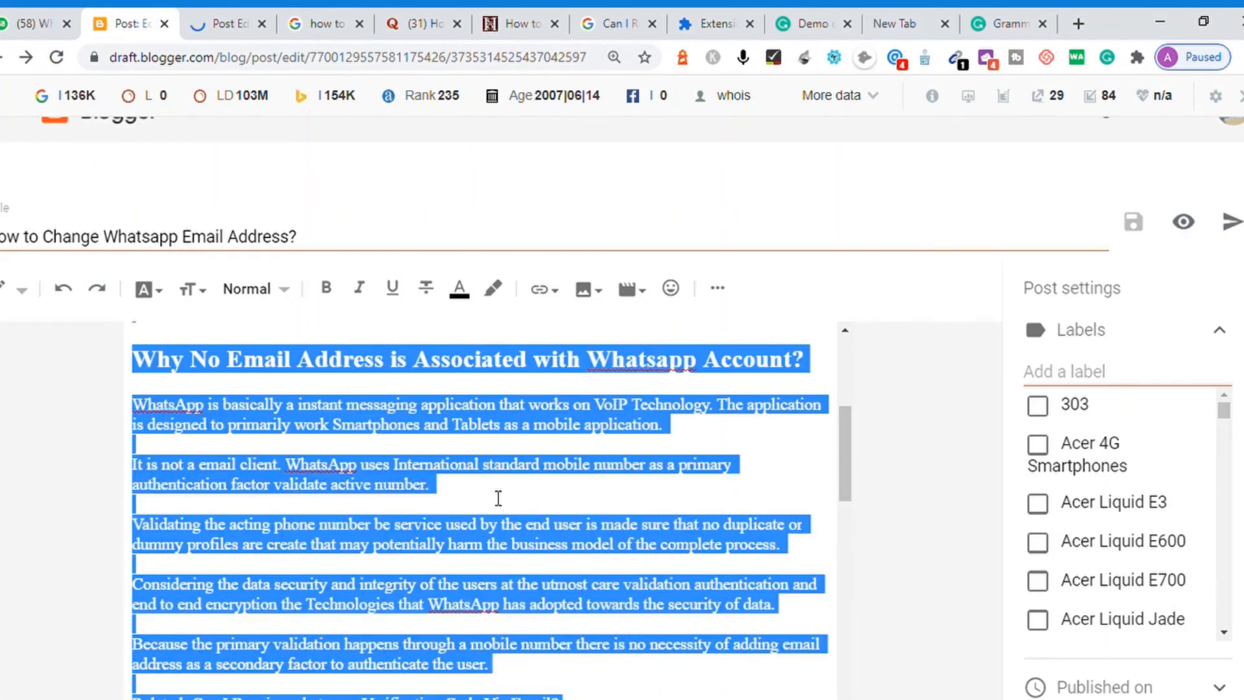
key("ctrl+v")
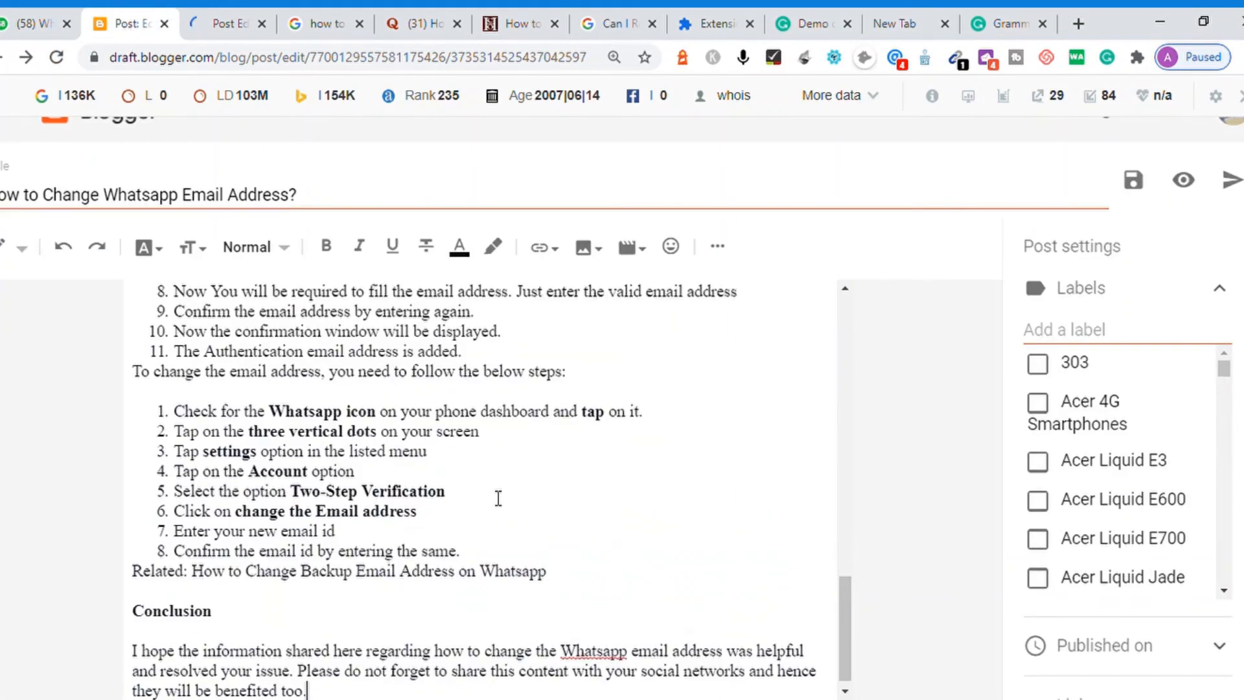
Insert a blank line below the heading "Why No Email Address is Associated with Whatsapp Account?"
left_click_drag(846, 654, 833, 314)
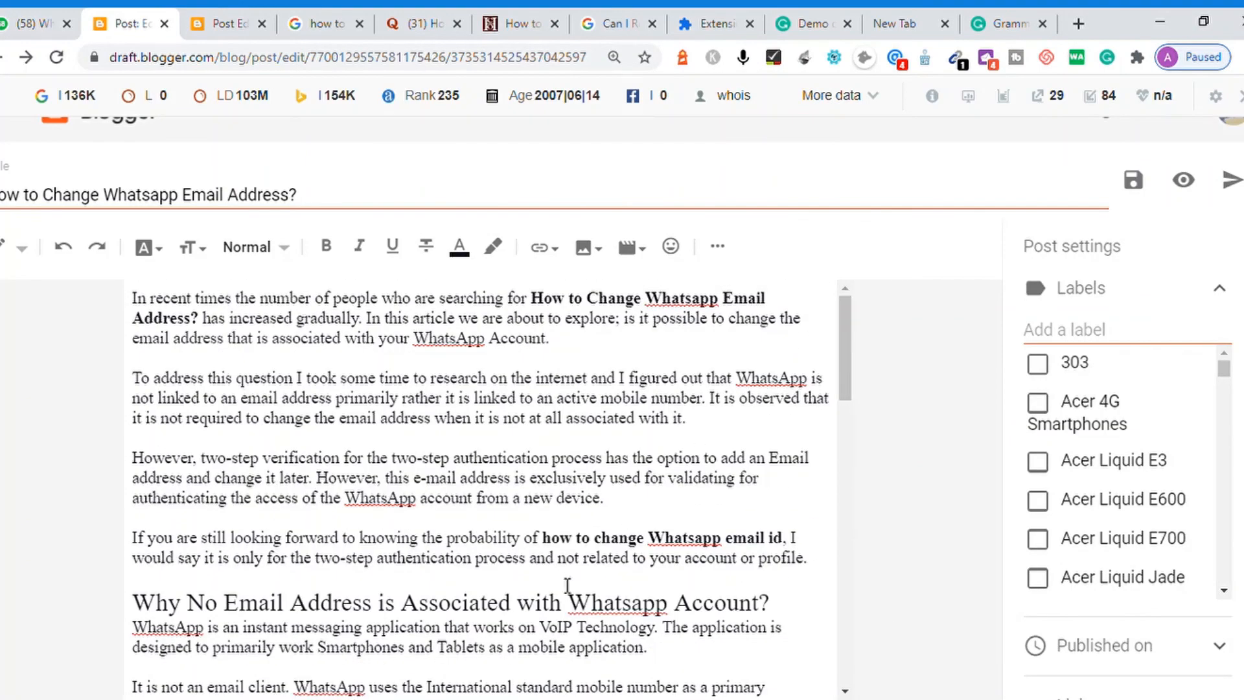
key("Return")
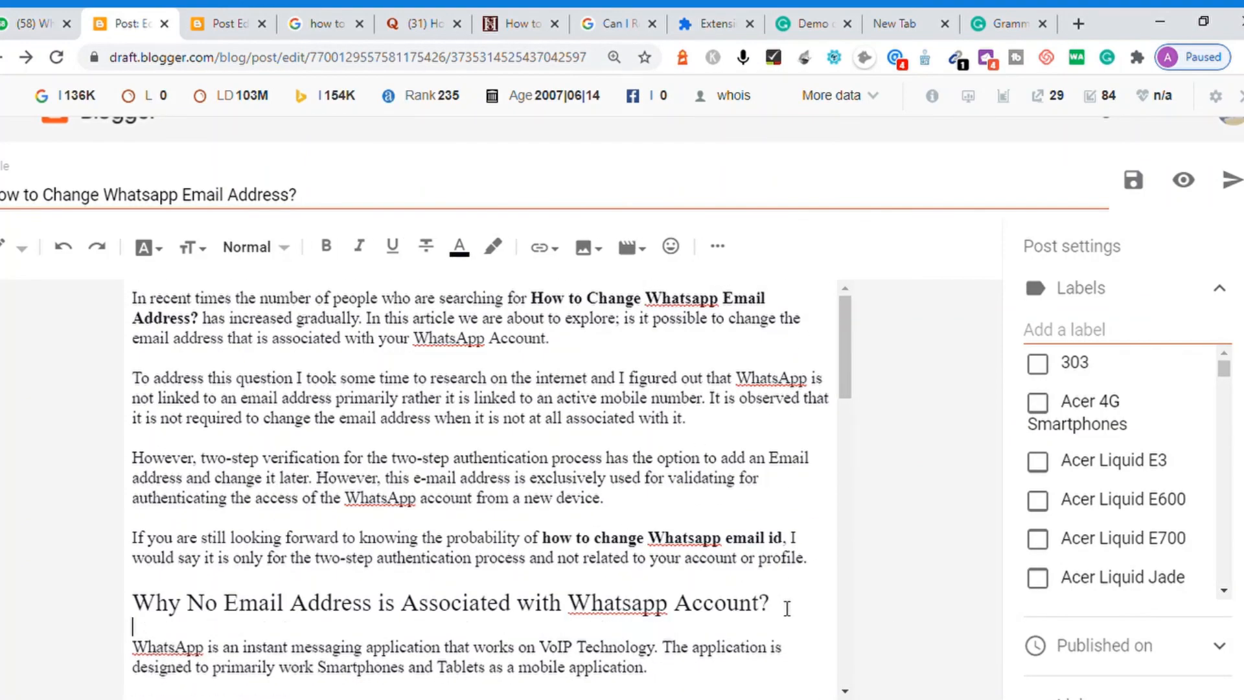
Review the spacing between headings and paragraphs in the first half of the pasted post text
key("Up")
key("Up")
key("Up")
key("Up")
key("Up")
key("Up")
key("Up")
key("Up")
key("Up")
key("Up")
key("Up")
key("Down")
key("Down")
key("Down")
key("Down")
key("Down")
key("Down")
key("Down")
key("Down")
key("Down")
key("Down")
key("Down")
key("Down")
key("Down")
key("Down")
key("Down")
key("Down")
key("Down")
key("Down")
key("Down")
key("Down")
key("Down")
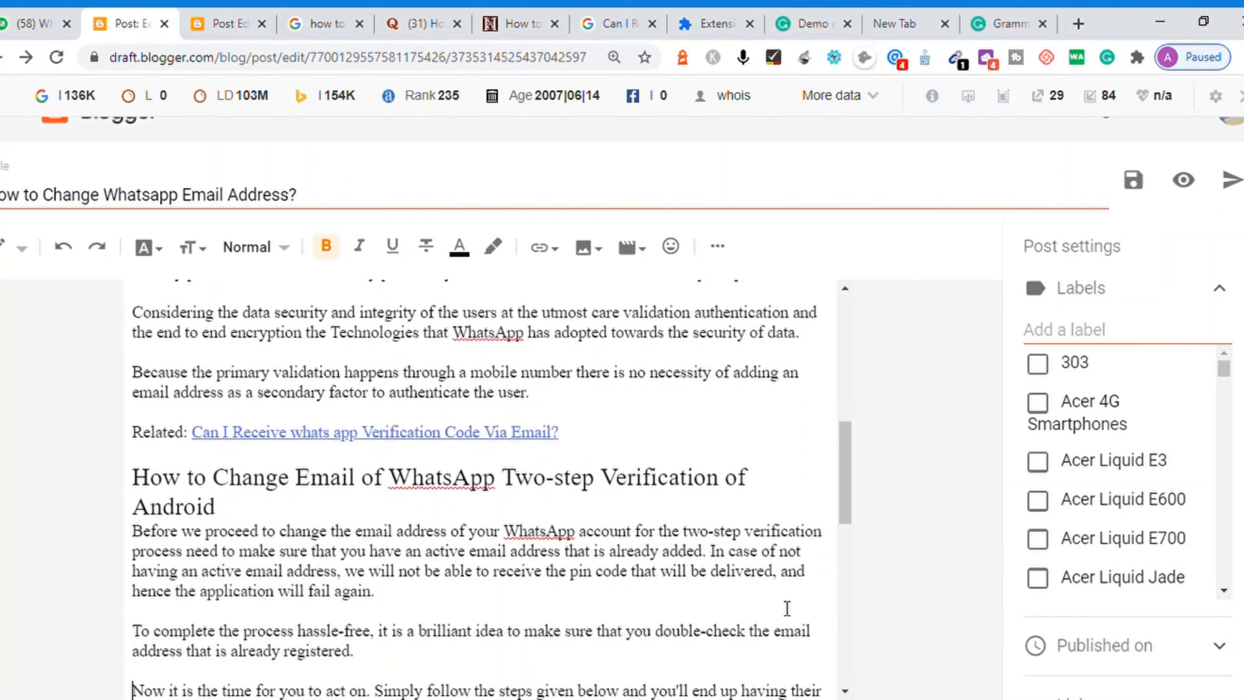
key("Up")
key("Up")
key("Up")
key("Up")
key("Up")
key("Up")
key("Up")
key("Up")
key("Up")
key("Up")
key("Up")
key("Up")
key("Up")
key("Up")
key("Up")
key("Up")
key("Up")
key("Up")
key("Up")
key("Up")
key("Up")
key("Up")
key("Up")
key("Up")
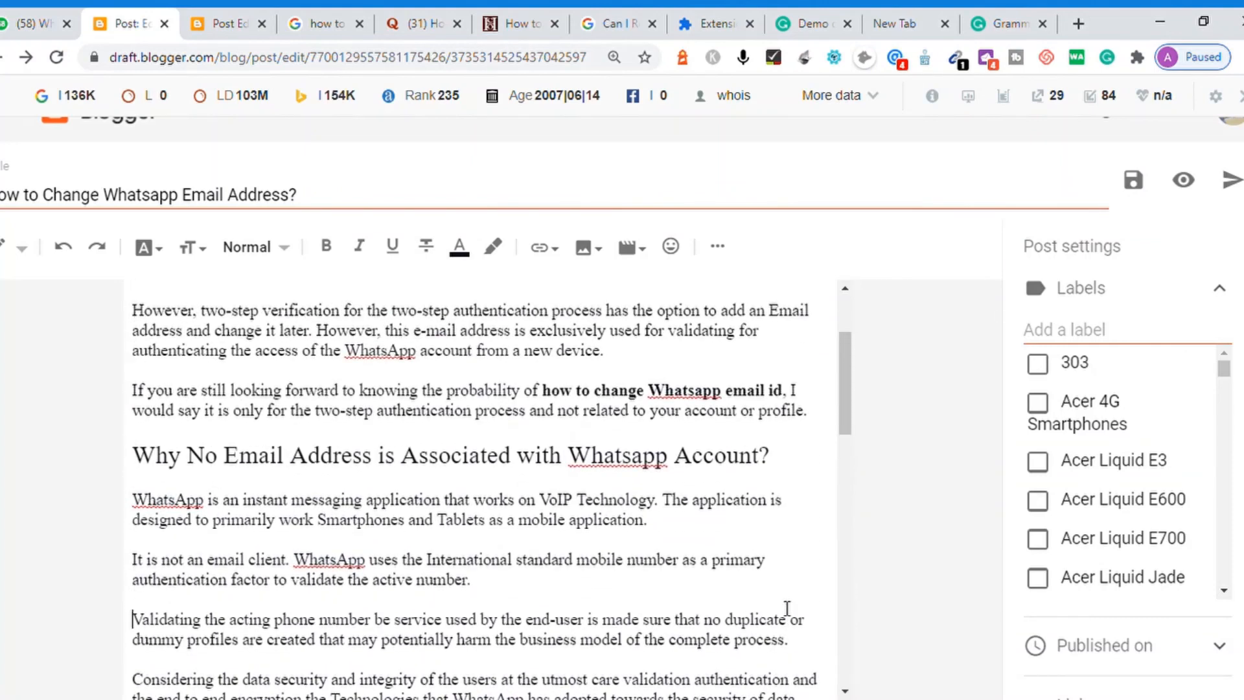
Insert a blank line below the heading "How to Change Email of WhatsApp Two-step Verification of Android"
key("Down")
key("Down")
key("Down")
key("Down")
key("Down")
key("Down")
key("Down")
key("Down")
key("Down")
key("Down")
key("Down")
key("Down")
key("Down")
key("Down")
key("Down")
key("Down")
key("Down")
key("Down")
key("Down")
key("Down")
key("Up")
key("Up")
key("Up")
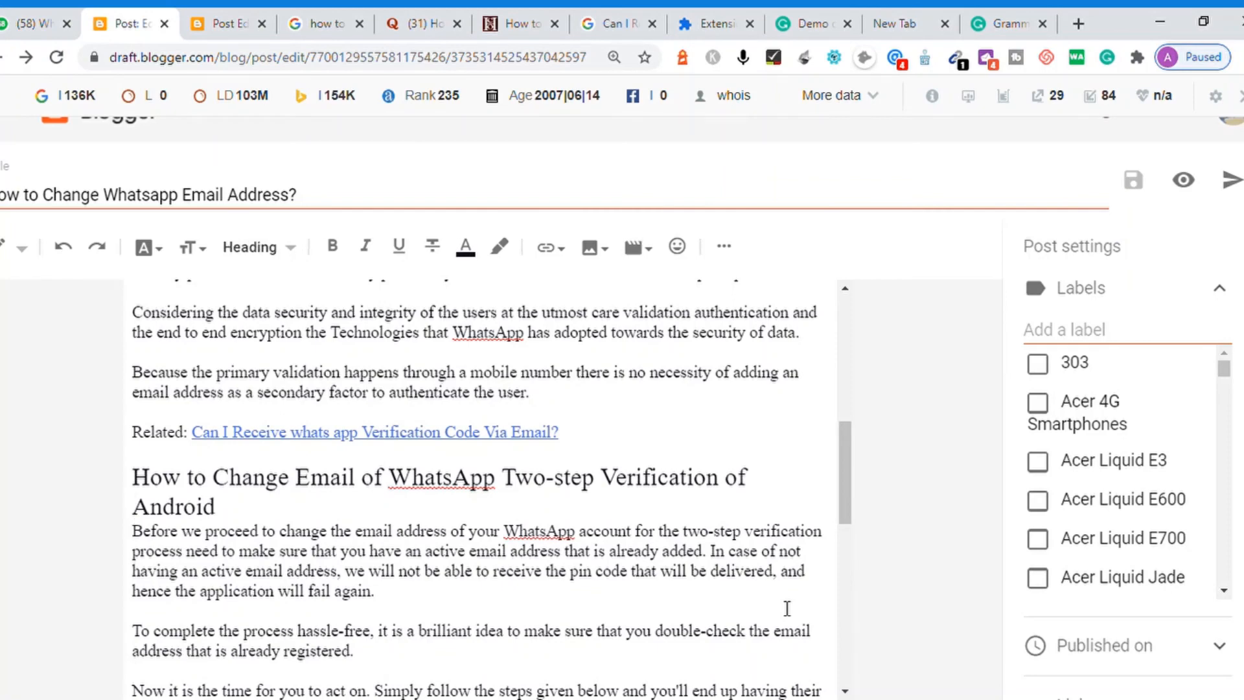
key("Return")
Insert a blank line between the paragraph ending "steps to add an authentication email address." and the numbered list below it
key("Down")
key("Down")
key("Down")
key("Down")
key("Down")
key("Down")
key("Down")
key("Down")
key("Down")
key("Down")
key("Down")
key("Down")
key("Down")
key("Down")
key("Down")
key("Down")
key("Down")
key("Down")
key("Down")
key("Down")
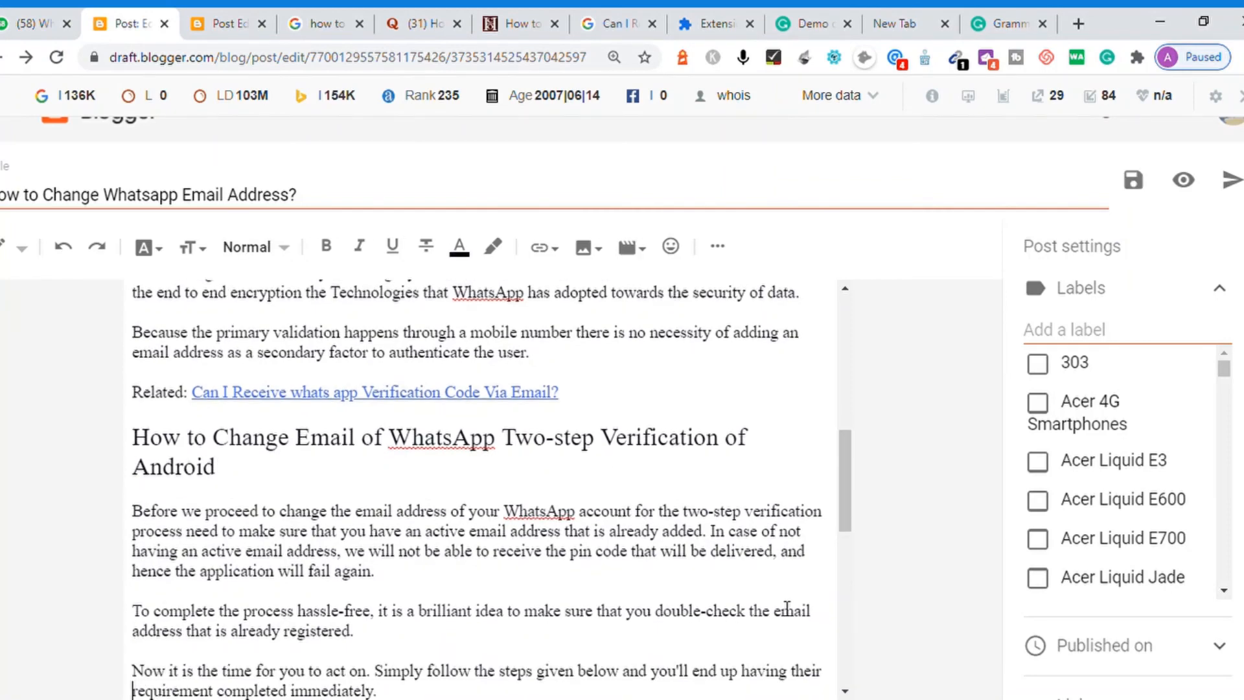
key("Down")
key("Down")
key("Down")
key("Down")
key("Down")
key("Down")
key("Down")
key("Down")
key("Down")
key("Down")
key("Up")
key("Up")
key("Up")
key("Up")
key("Up")
key("Up")
key("Up")
key("Up")
key("Up")
key("Up")
key("Up")
key("Up")
key("Up")
key("Up")
key("Up")
key("Up")
key("Up")
key("Up")
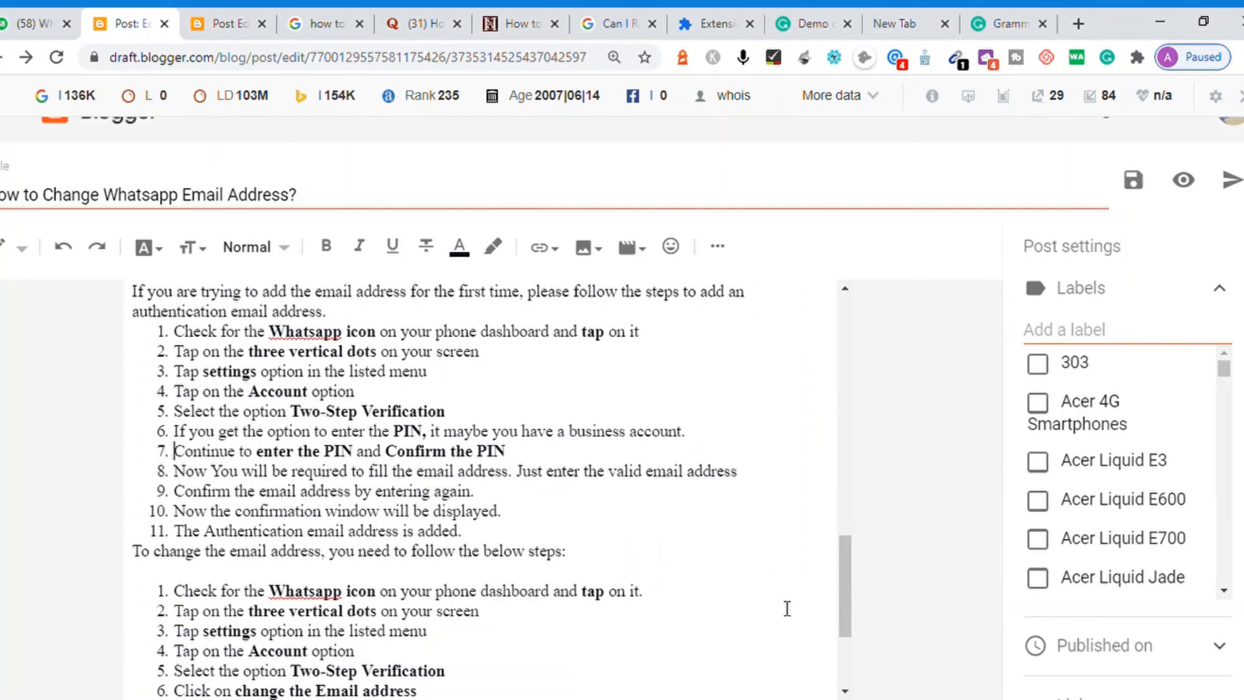
key("Return")
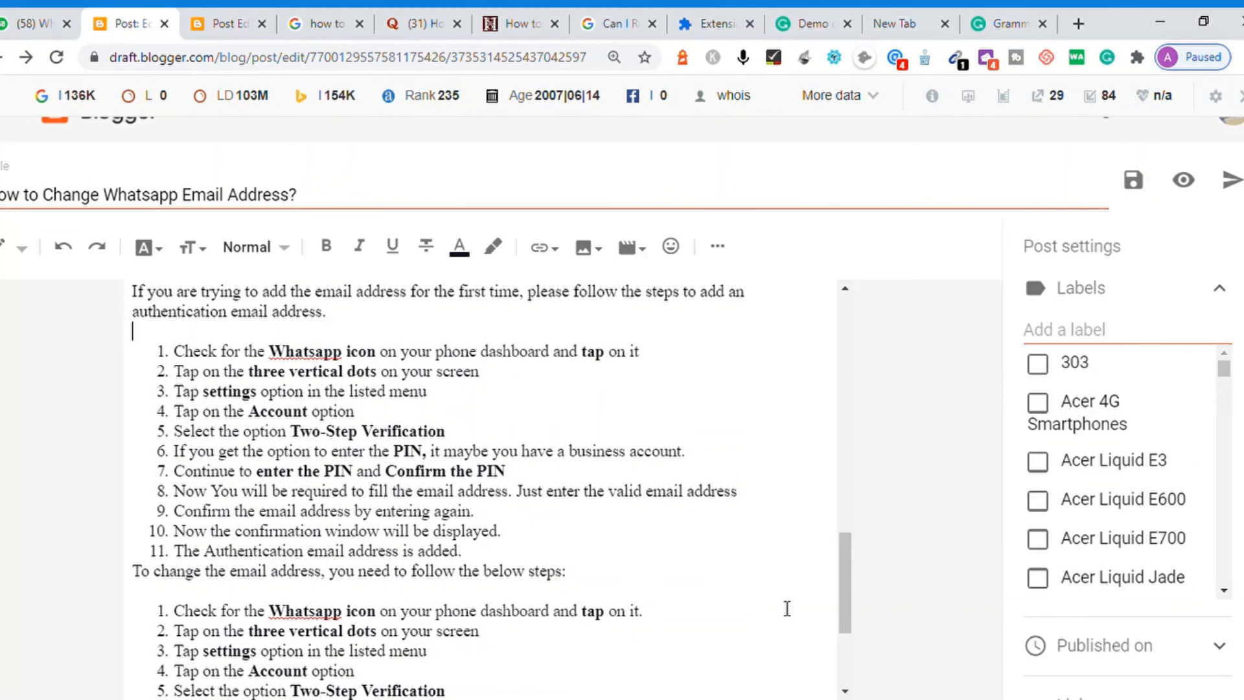
Insert a blank line above the paragraph "To change the email address, you need to follow the below steps:"
key("Down")
key("Down")
key("Down")
key("Down")
key("Down")
key("Down")
key("Down")
key("Down")
key("Down")
key("Down")
key("Down")
key("Down")
key("Down")
key("Return")
Insert a blank line between the second numbered list and "Related: How to Change Backup Email Address on Whatsapp"
key("Down")
key("Down")
key("Down")
key("Down")
key("Down")
key("Down")
key("Down")
key("Down")
key("Down")
key("Down")
key("Down")
key("Down")
key("Down")
key("Down")
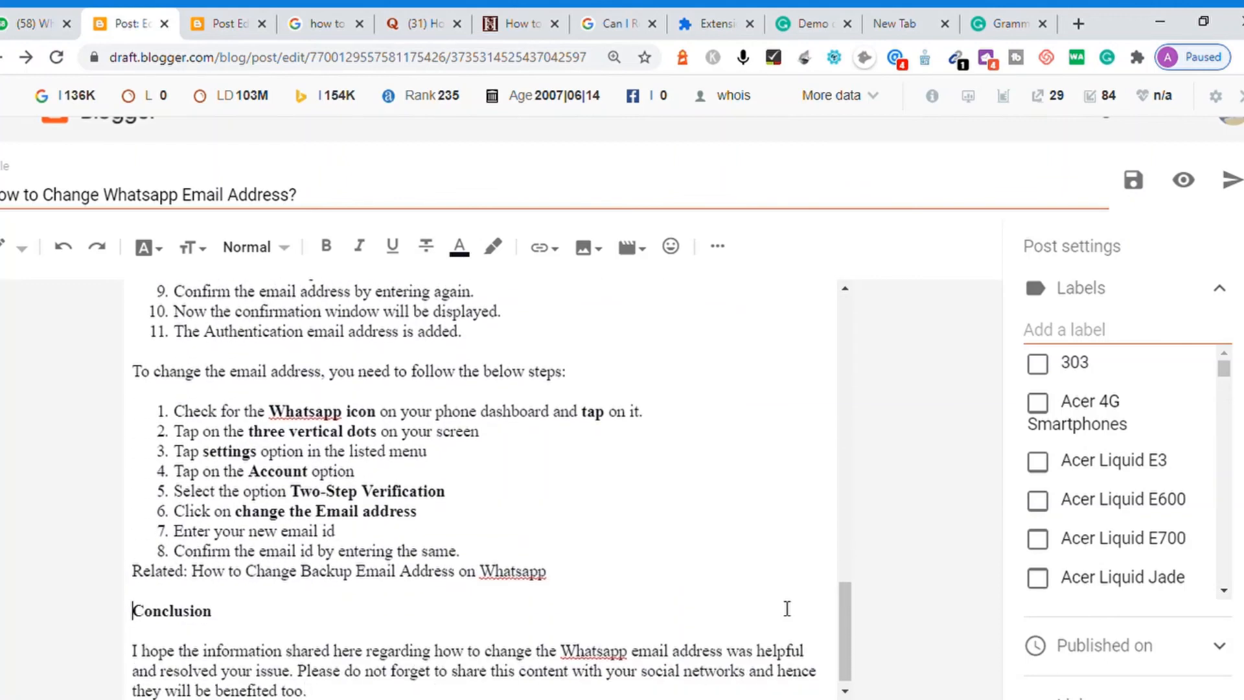
key("Return")
key("Down")
key("Down")
key("Down")
key("Down")
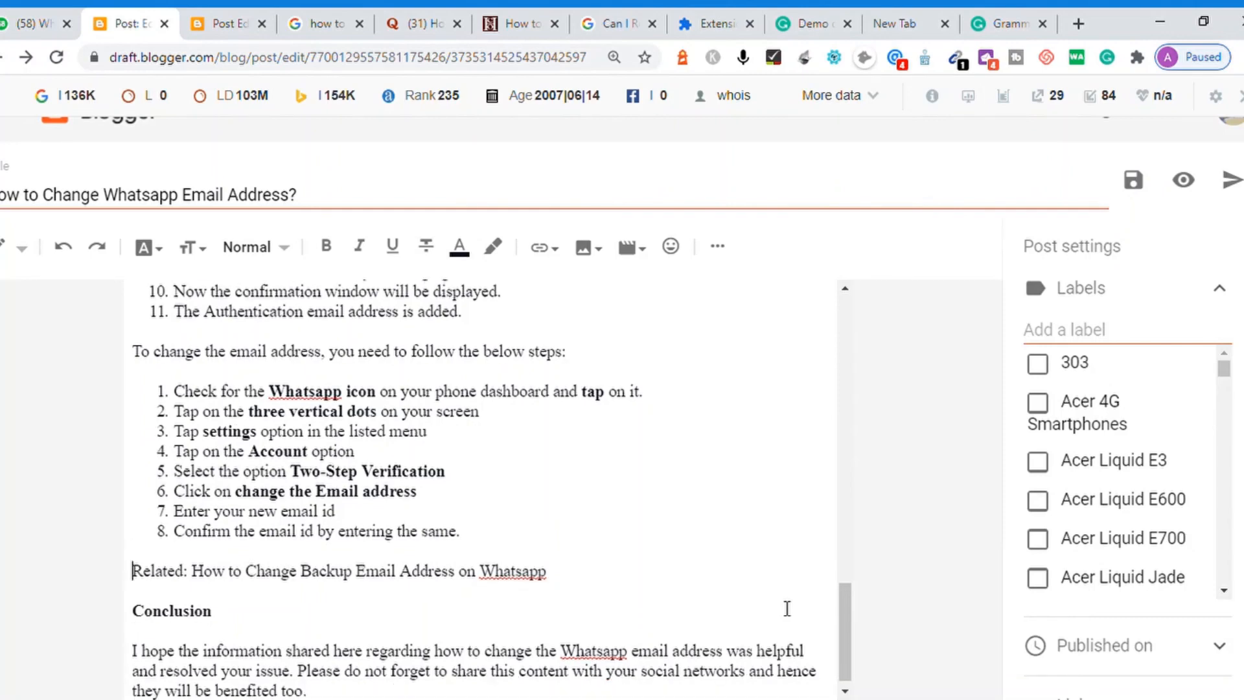
Review the spacing of the lists and paragraphs back up to the related link above the two-step verification heading
key("Right")
key("Up")
key("Up")
key("Up")
key("Up")
key("Up")
key("Up")
key("Up")
key("Up")
key("Up")
key("Up")
key("Up")
key("Up")
key("Up")
key("Up")
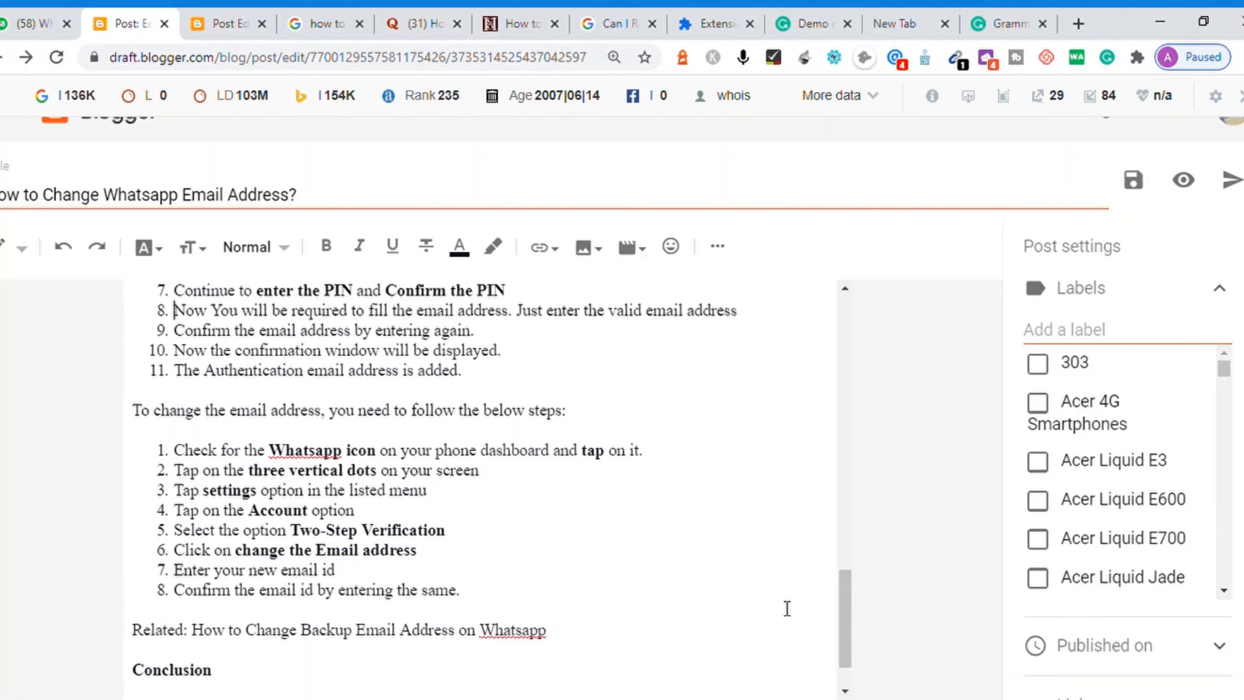
key("Up")
key("Up")
key("Up")
key("Up")
key("Up")
key("Up")
key("Up")
key("Up")
key("Up")
key("Up")
key("Up")
key("Up")
key("Up")
key("Up")
key("Up")
key("Up")
key("Up")
key("Up")
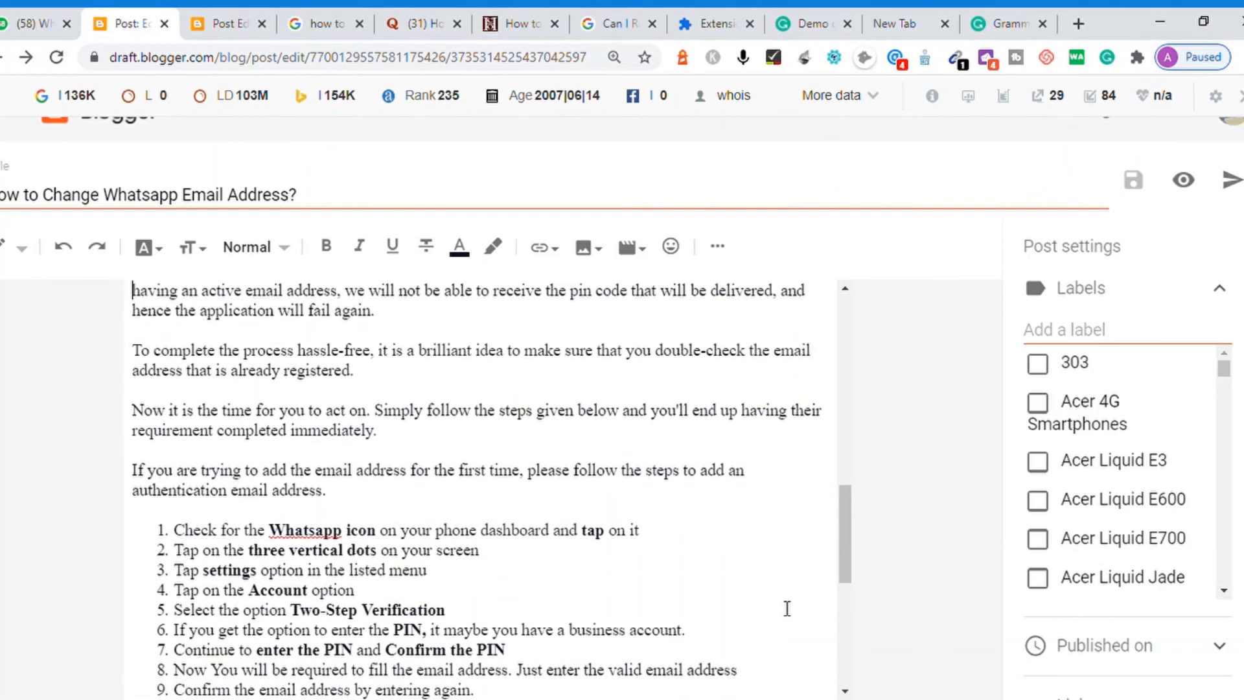
key("Up")
key("Up")
key("Up")
key("Up")
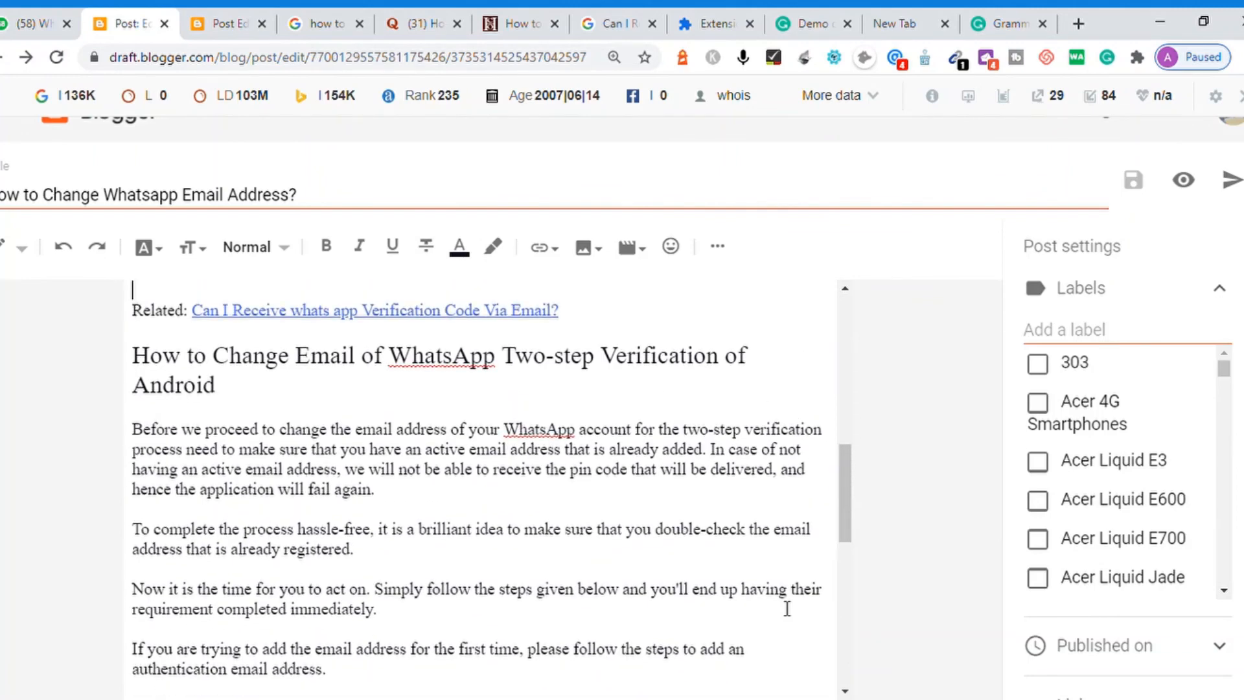
key("Up")
key("Right")
key("Right")
key("Right")
key("Right")
key("Right")
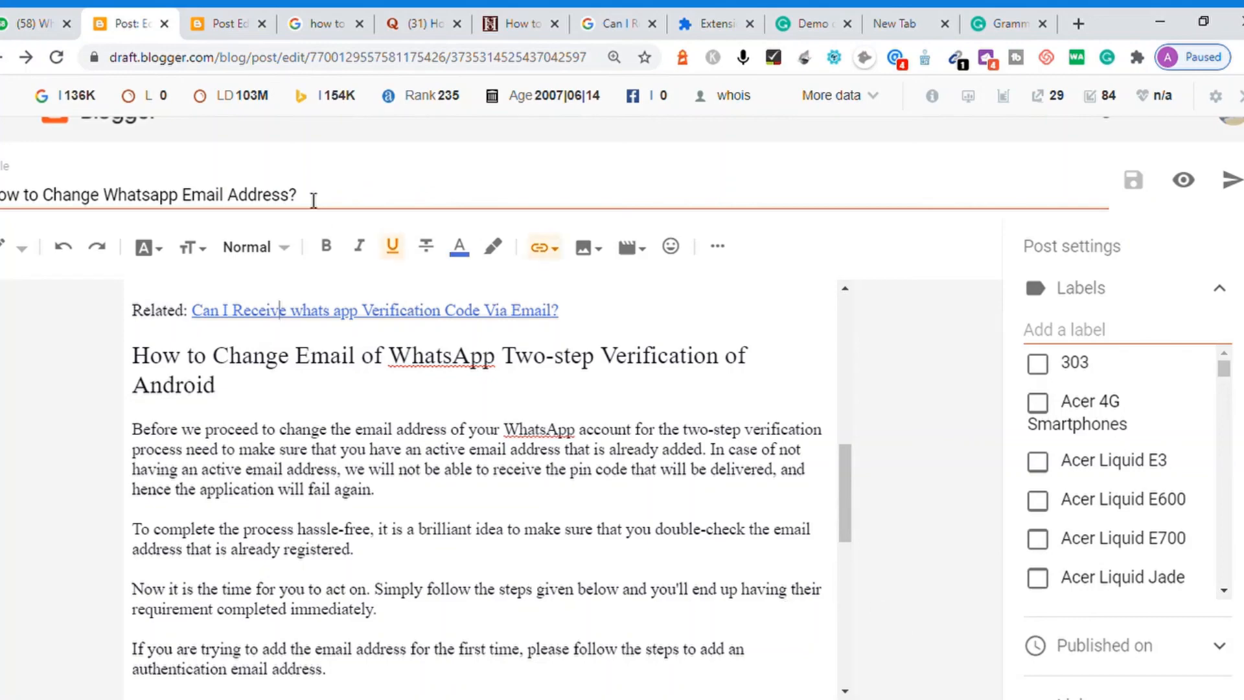
Look through the earlier preview of the post to check its text and list spacing
left_click(209, 24)
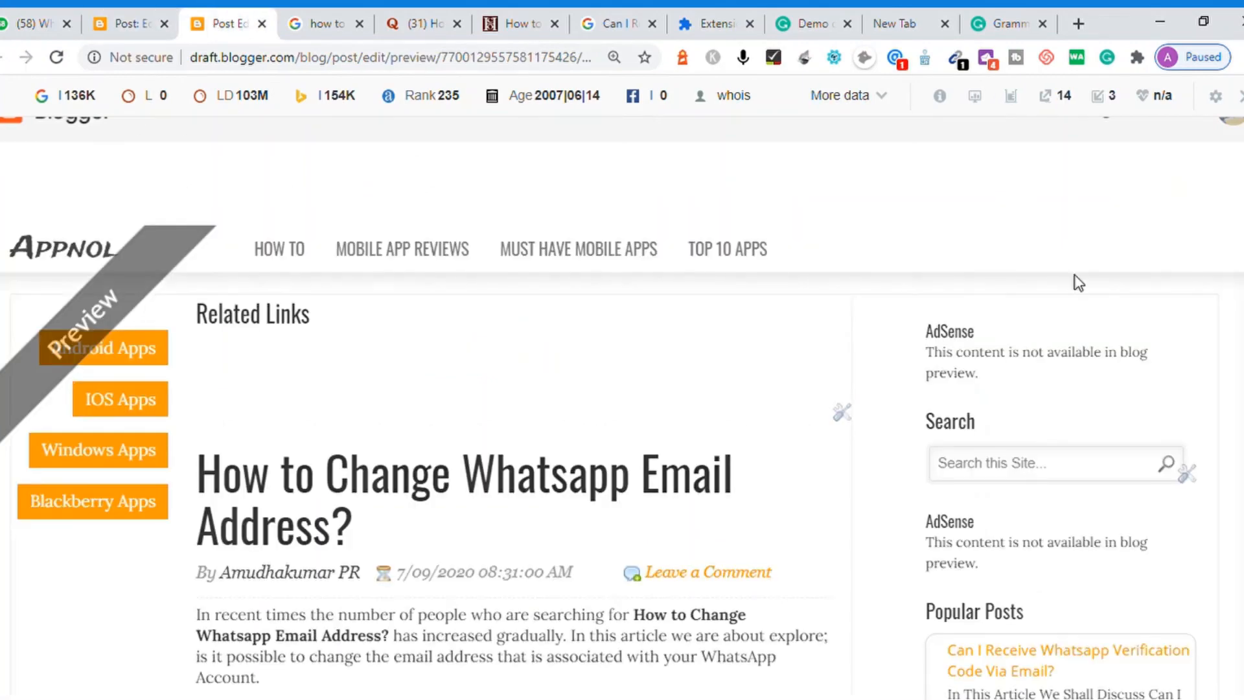
scroll(1074, 281, "down", 2)
scroll(621, 479, "down", 8)
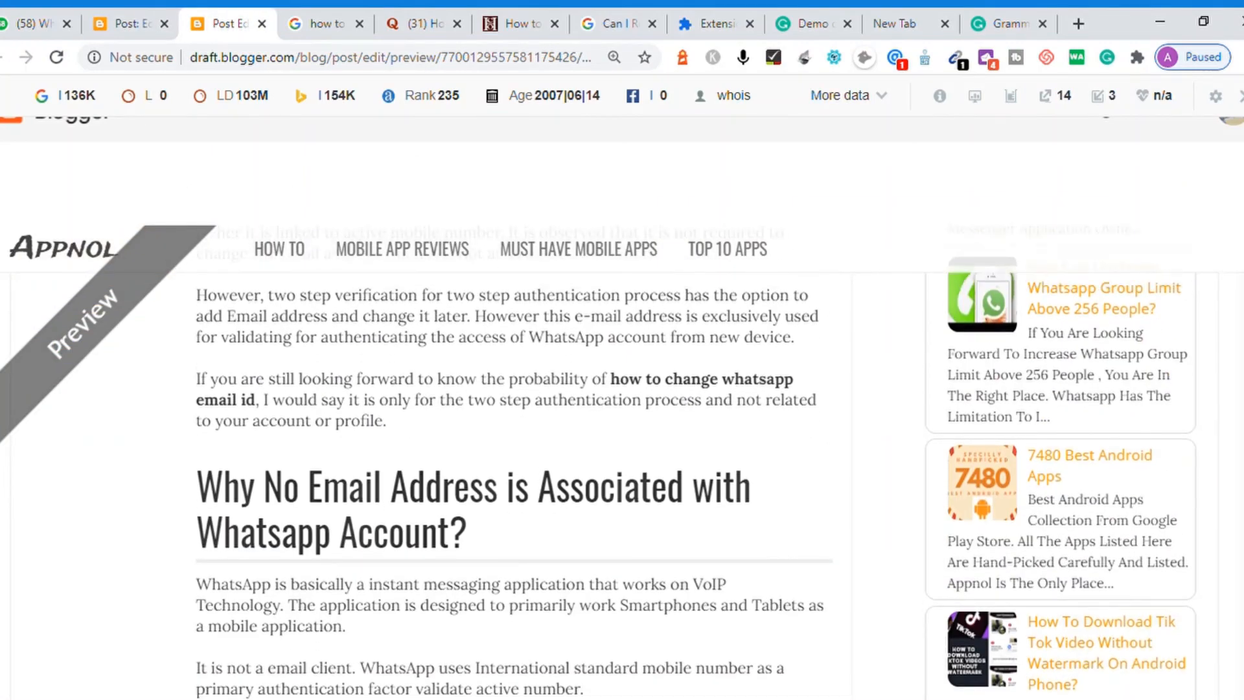
scroll(622, 479, "down", 10)
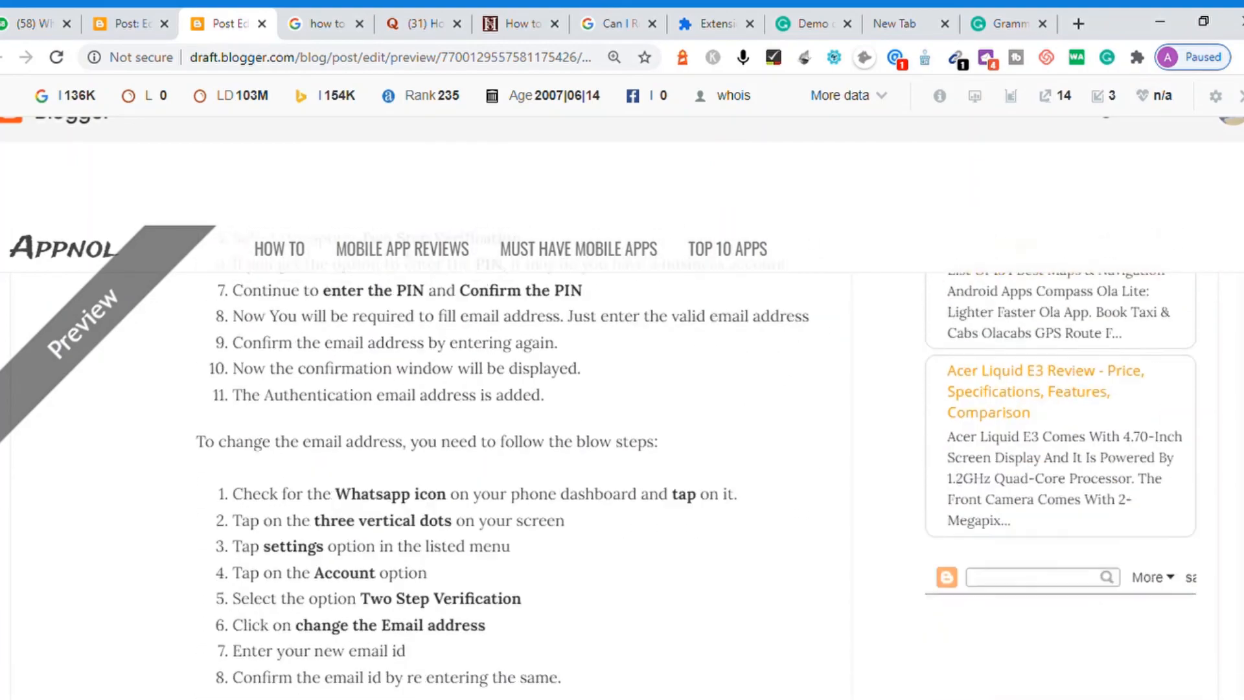
scroll(360, 299, "down", 5)
scroll(360, 299, "up", 8)
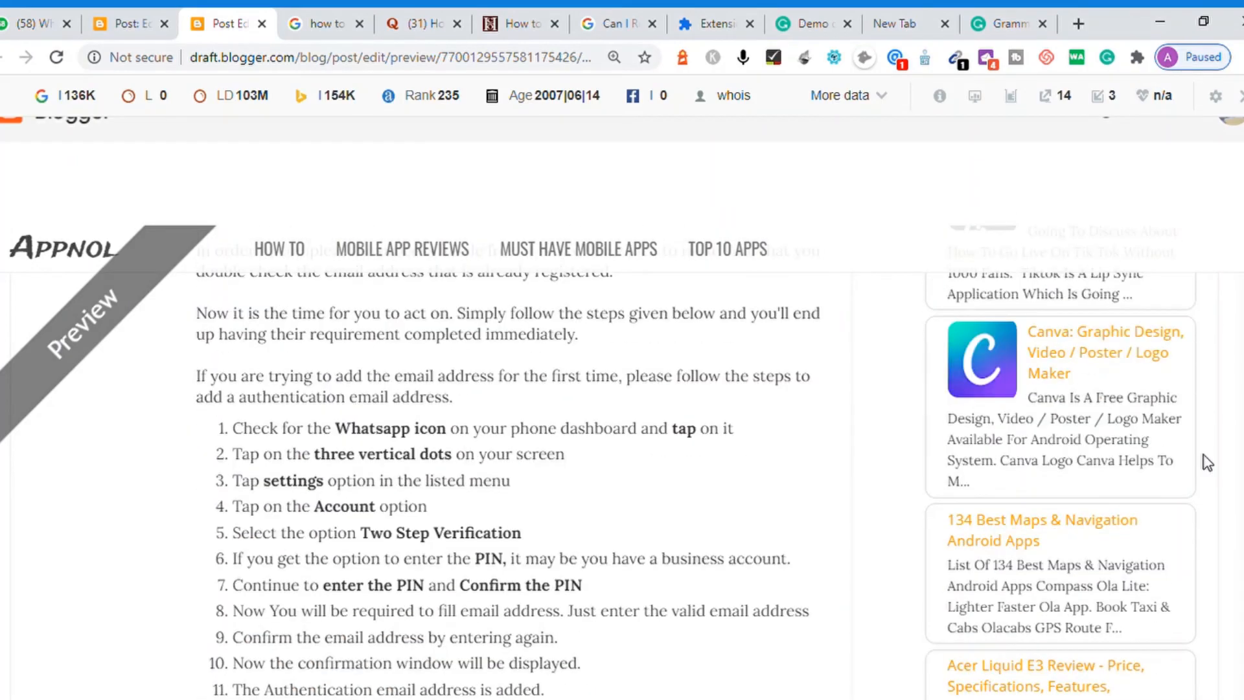
Generate a fresh preview of the post from the editor and close the outdated preview tab
left_click(125, 22)
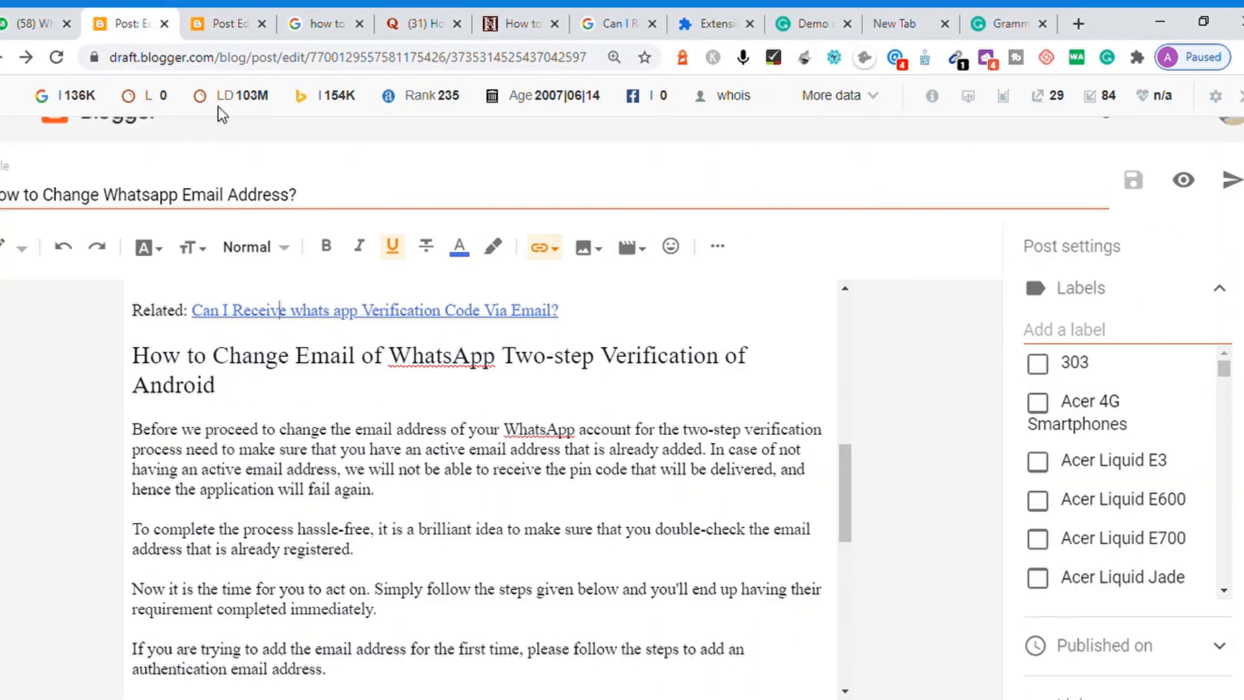
left_click(1184, 188)
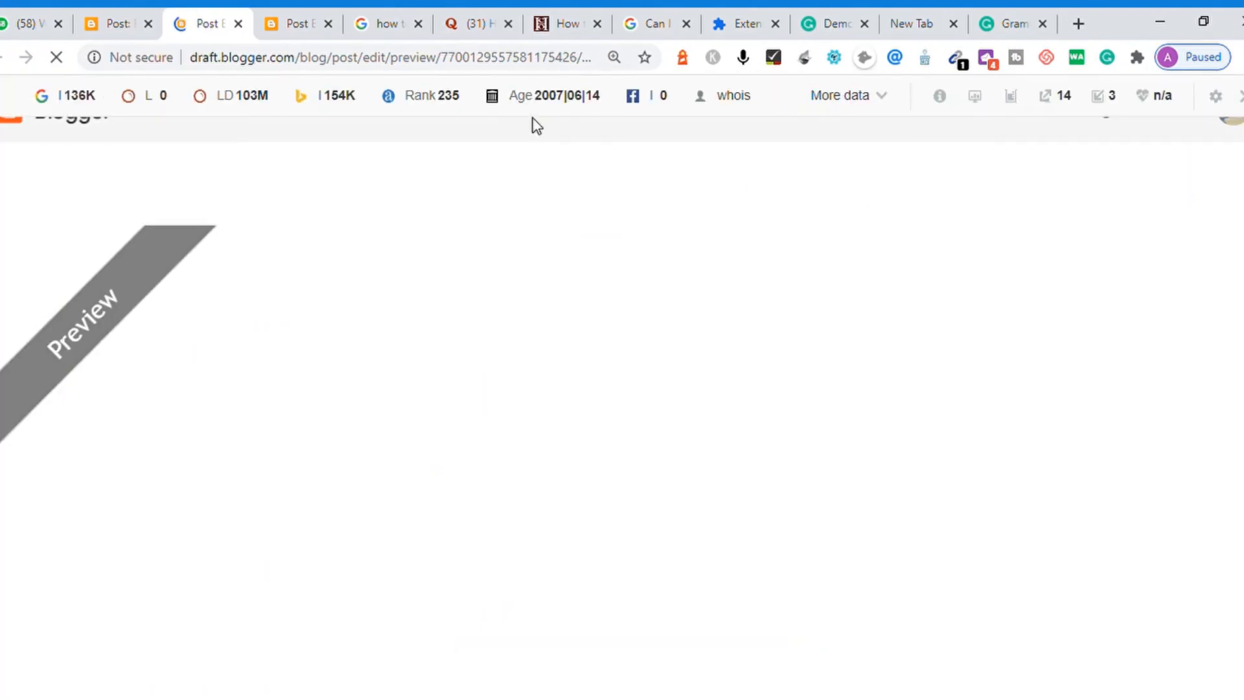
left_click(328, 25)
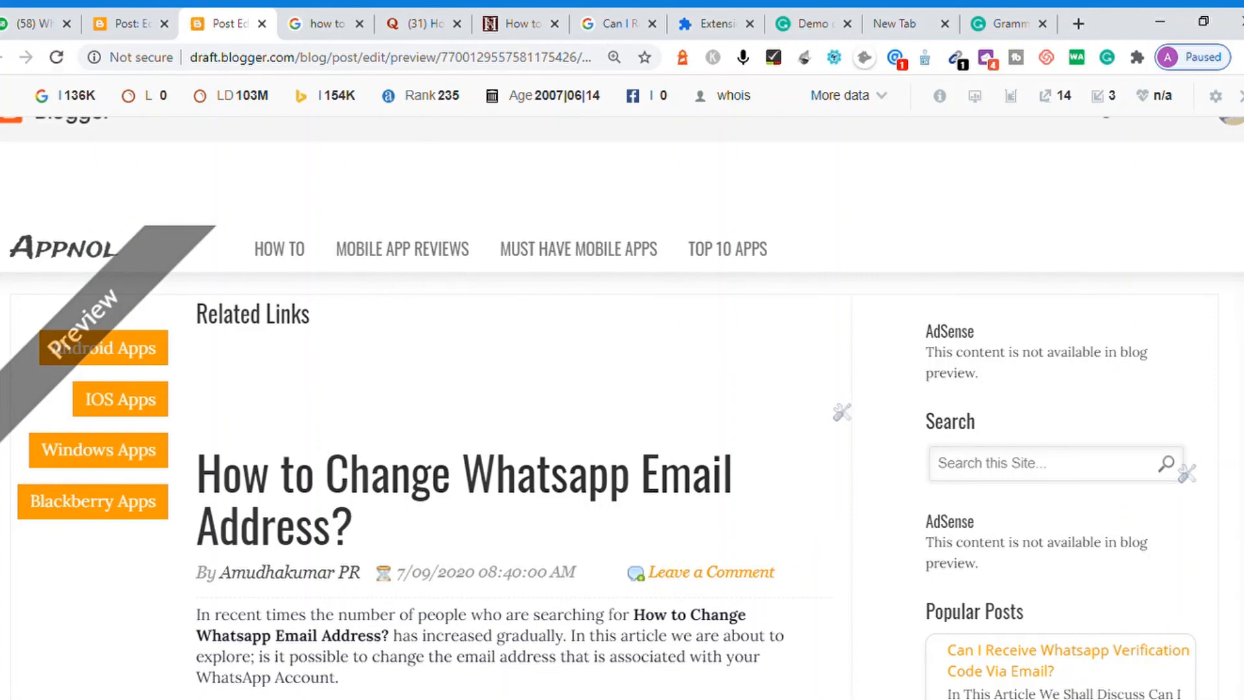
Review the new preview from the introduction to the conclusion, checking headings, paragraph spacing and numbered lists
scroll(621, 462, "down", 6)
scroll(622, 462, "down", 8)
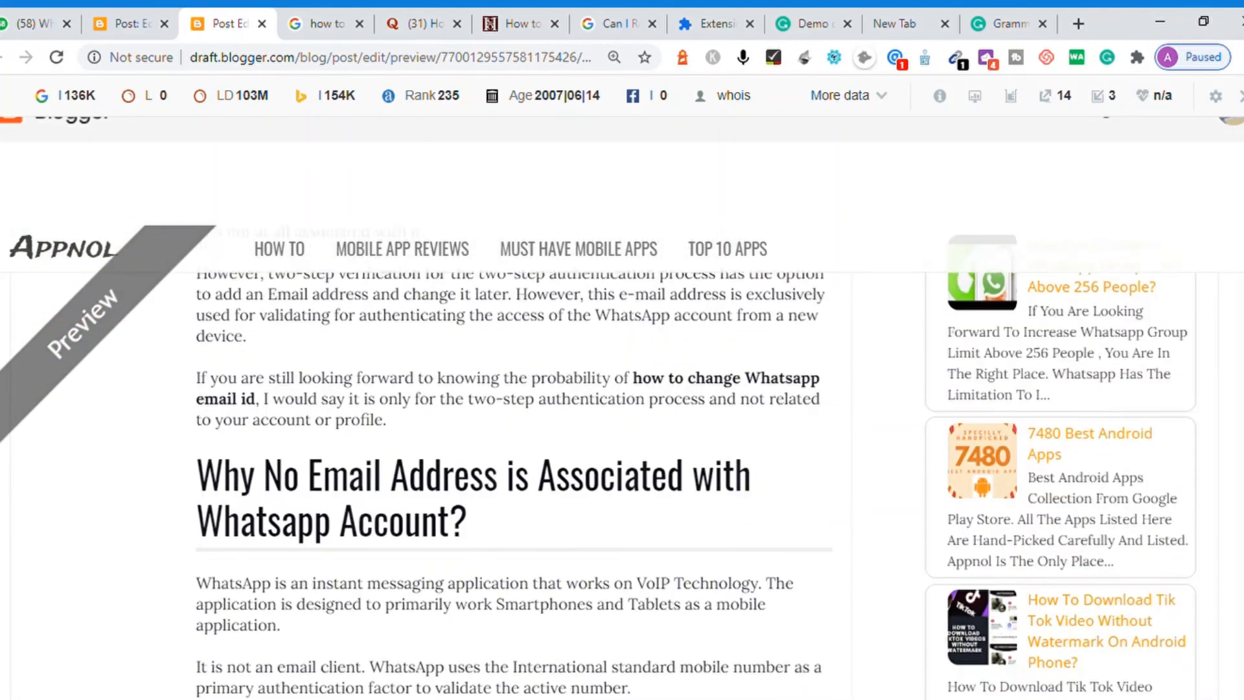
scroll(622, 463, "down", 8)
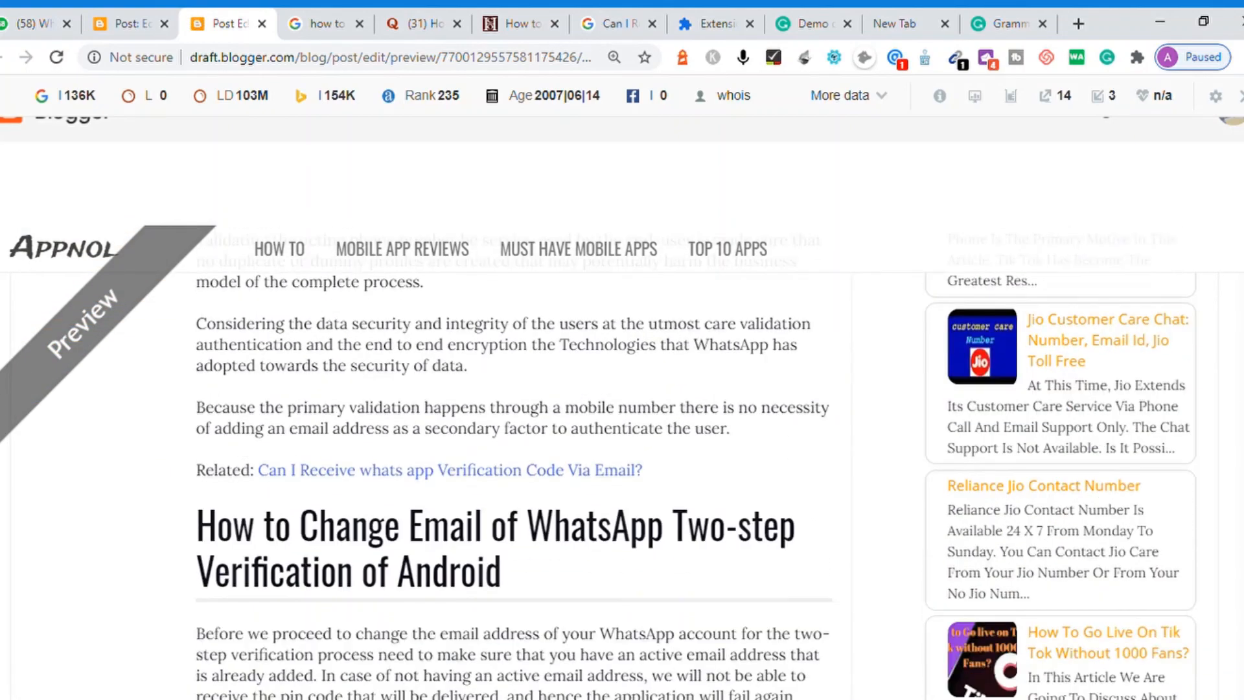
scroll(622, 462, "down", 8)
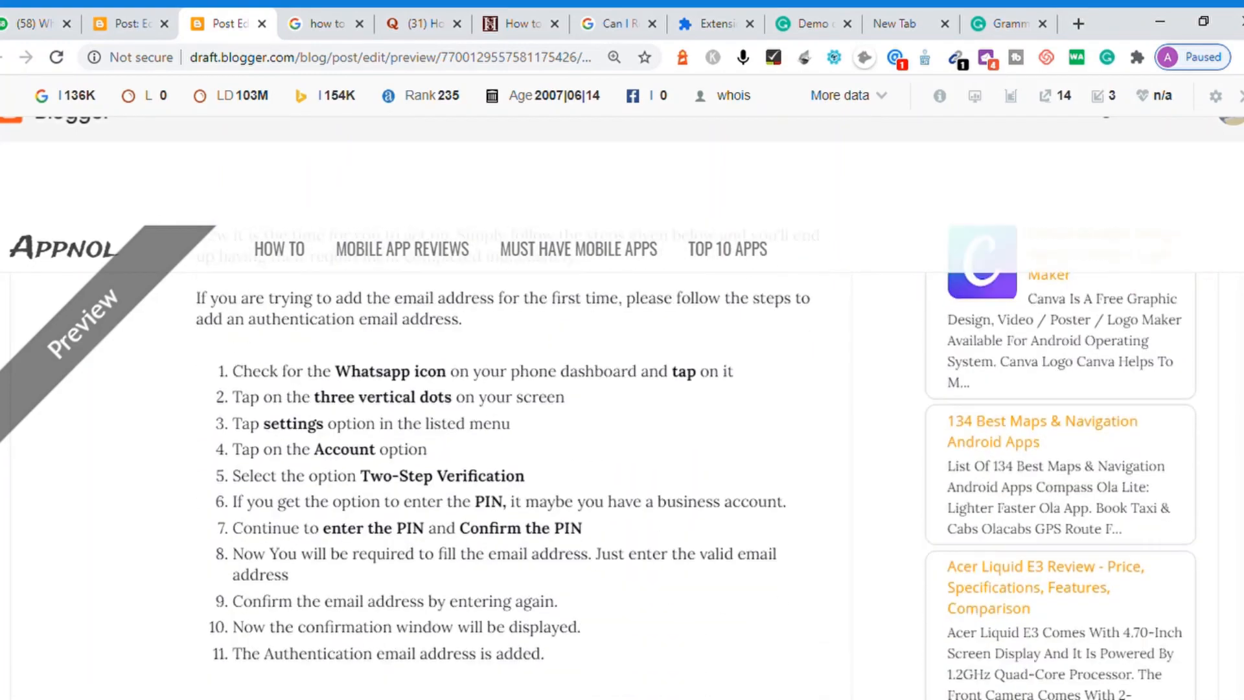
scroll(622, 462, "down", 5)
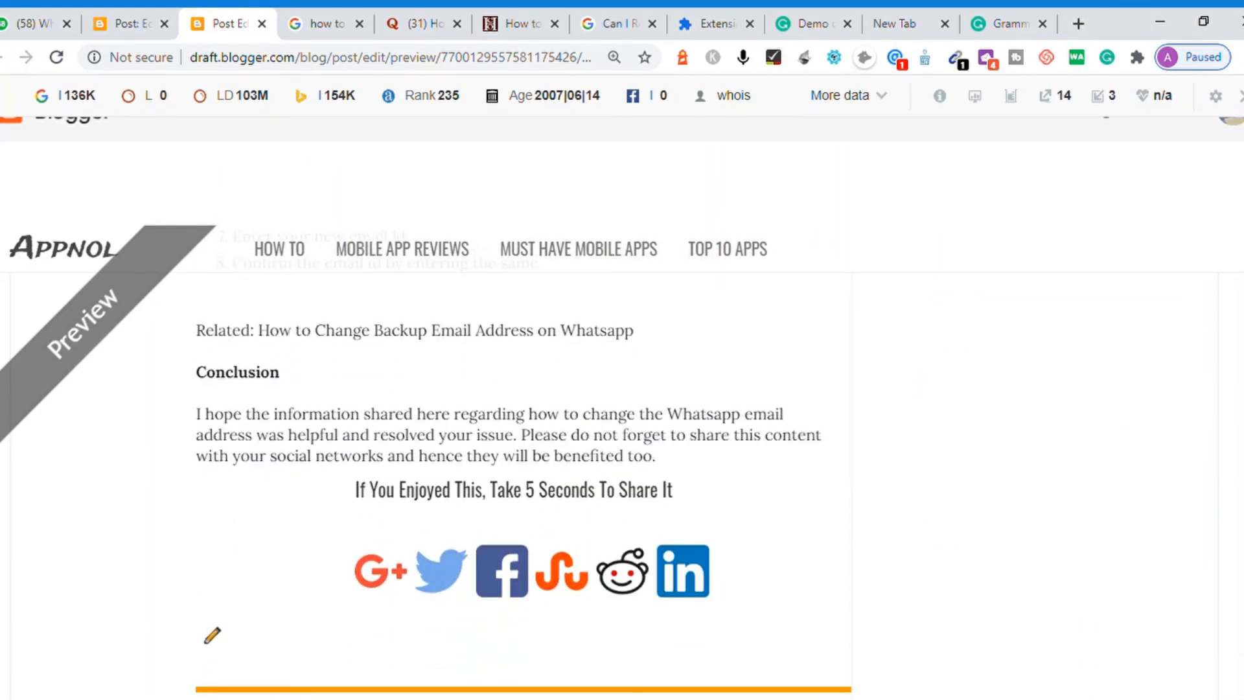
scroll(622, 462, "up", 20)
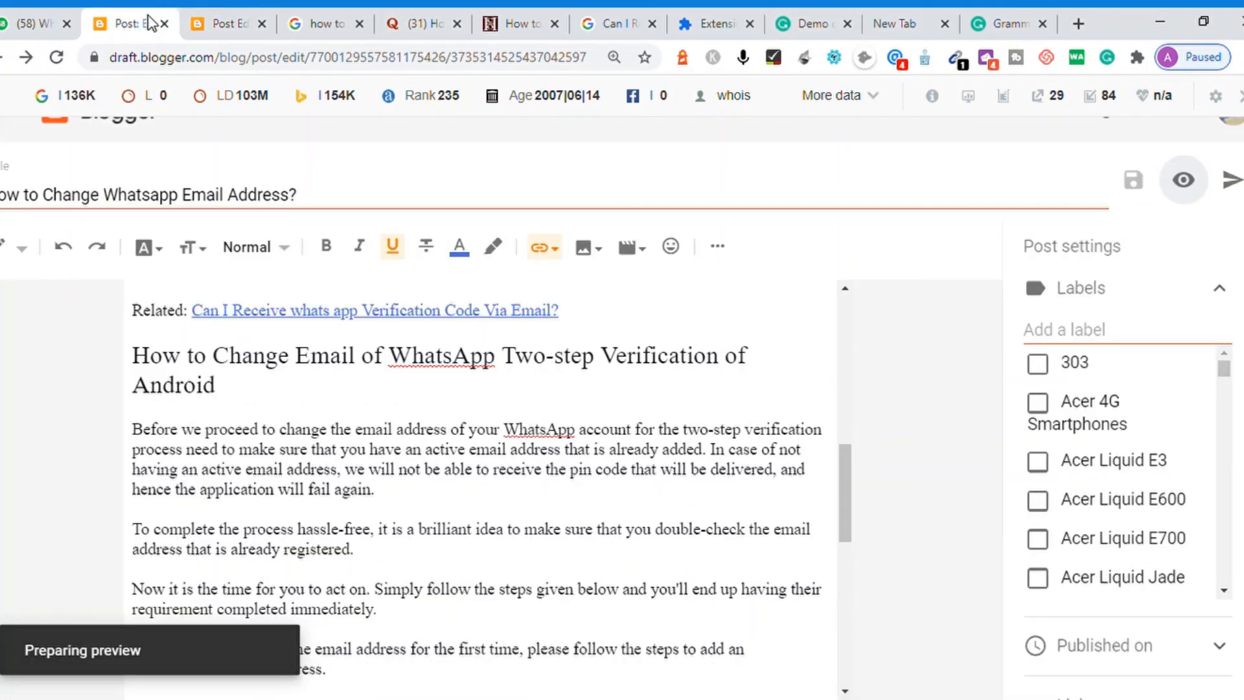
Return to the post editor and place the cursor in the paragraph below the Conclusion heading
left_click(146, 22)
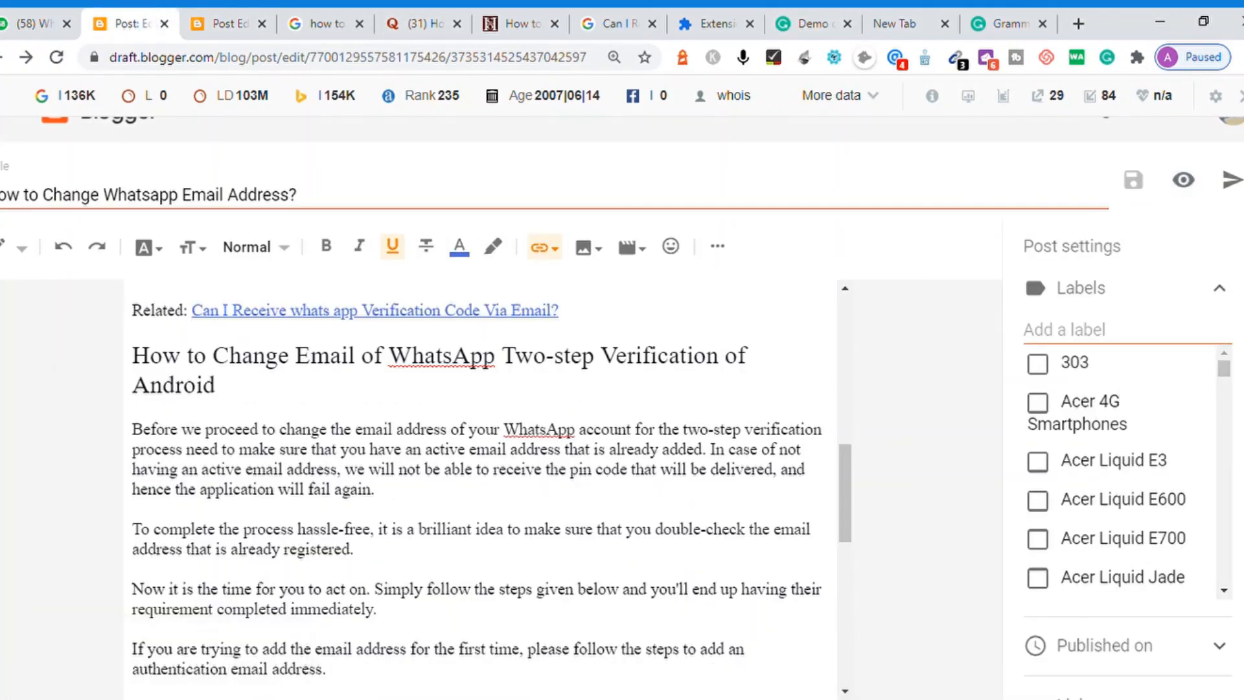
scroll(1127, 453, "down", 4)
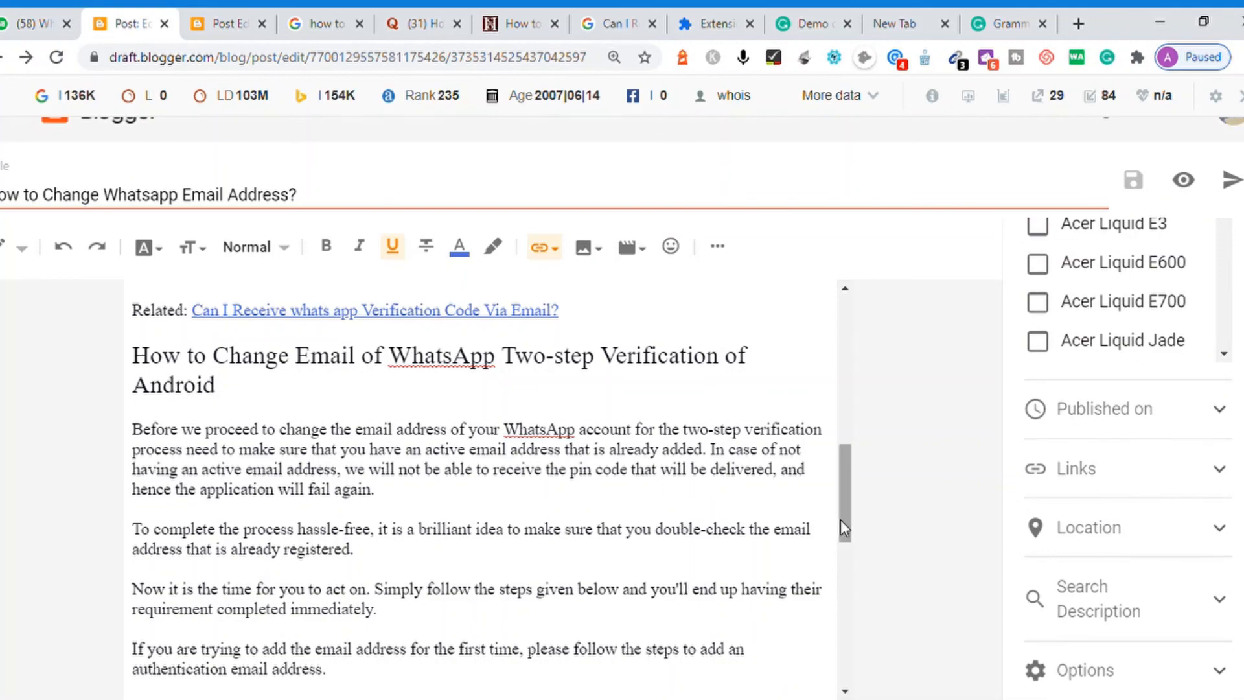
left_click_drag(845, 513, 846, 655)
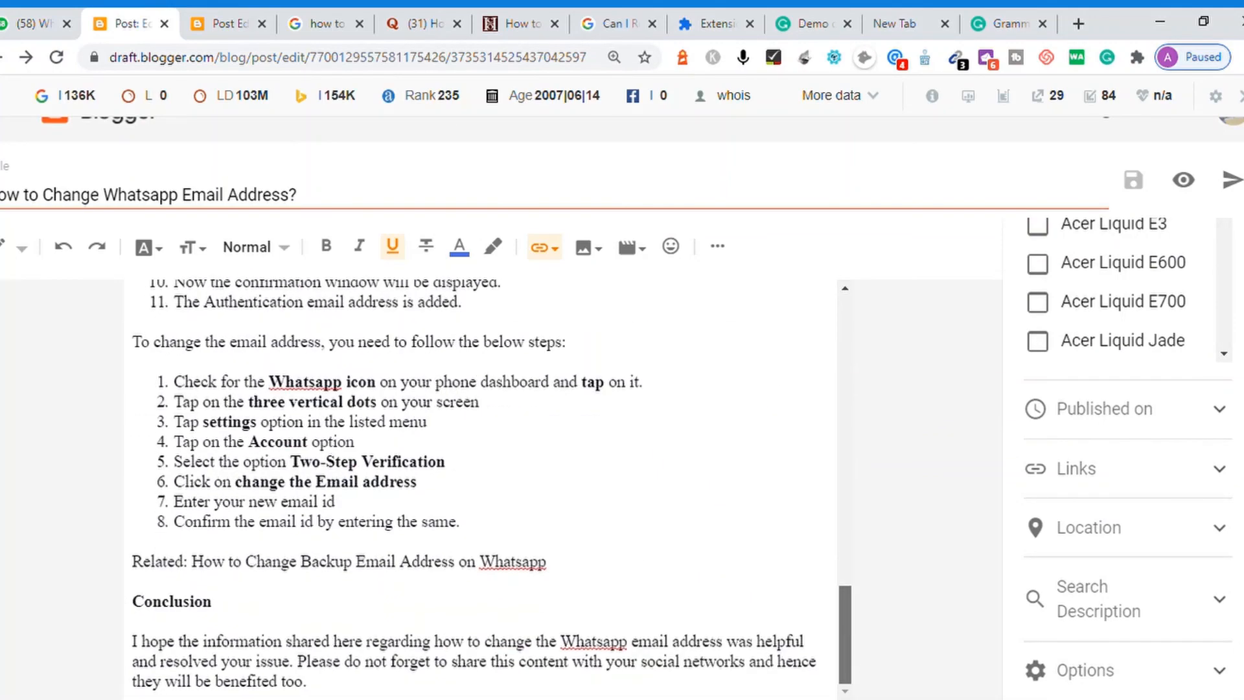
left_click(569, 645)
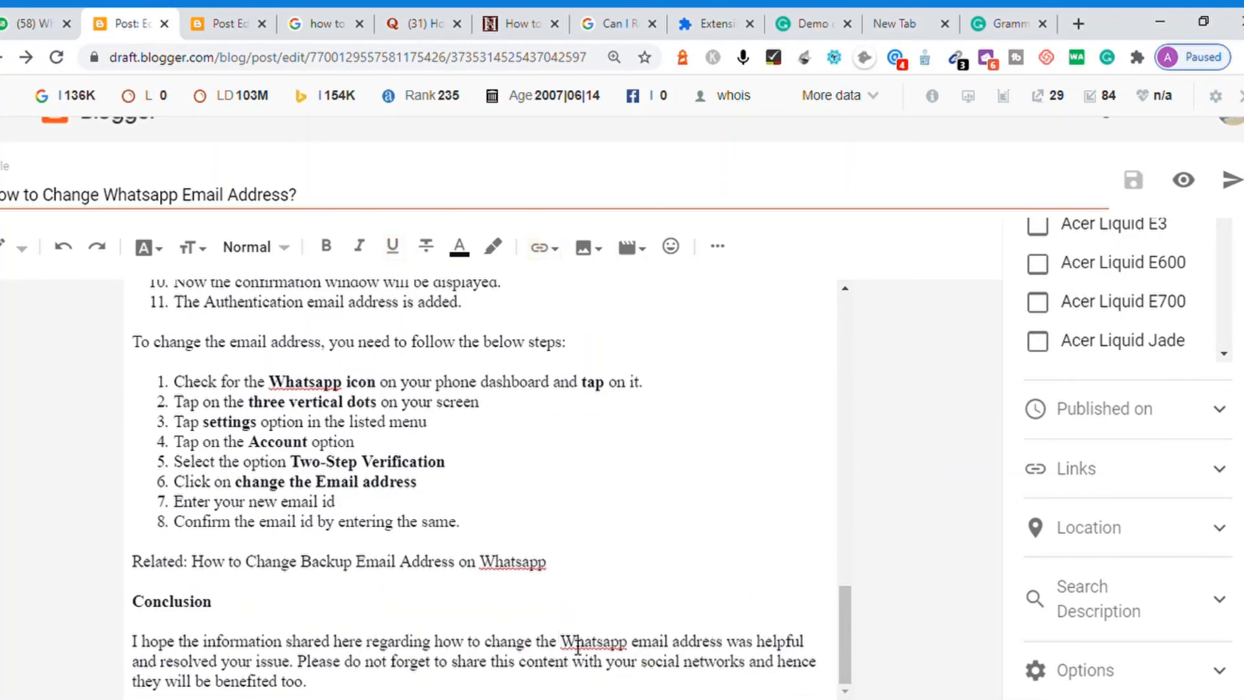
key("shift+Right")
key("shift+Right")
key("shift+Right")
key("shift+Right")
key("shift+Right")
key("shift+Right")
key("shift+Right")
key("shift+Right")
key("shift+Right")
key("shift+Right")
key("shift+Right")
key("shift+Right")
key("shift+Right")
key("shift+Right")
key("shift+Right")
key("shift+Right")
key("shift+Right")
key("shift+Right")
key("shift+Right")
key("shift+Right")
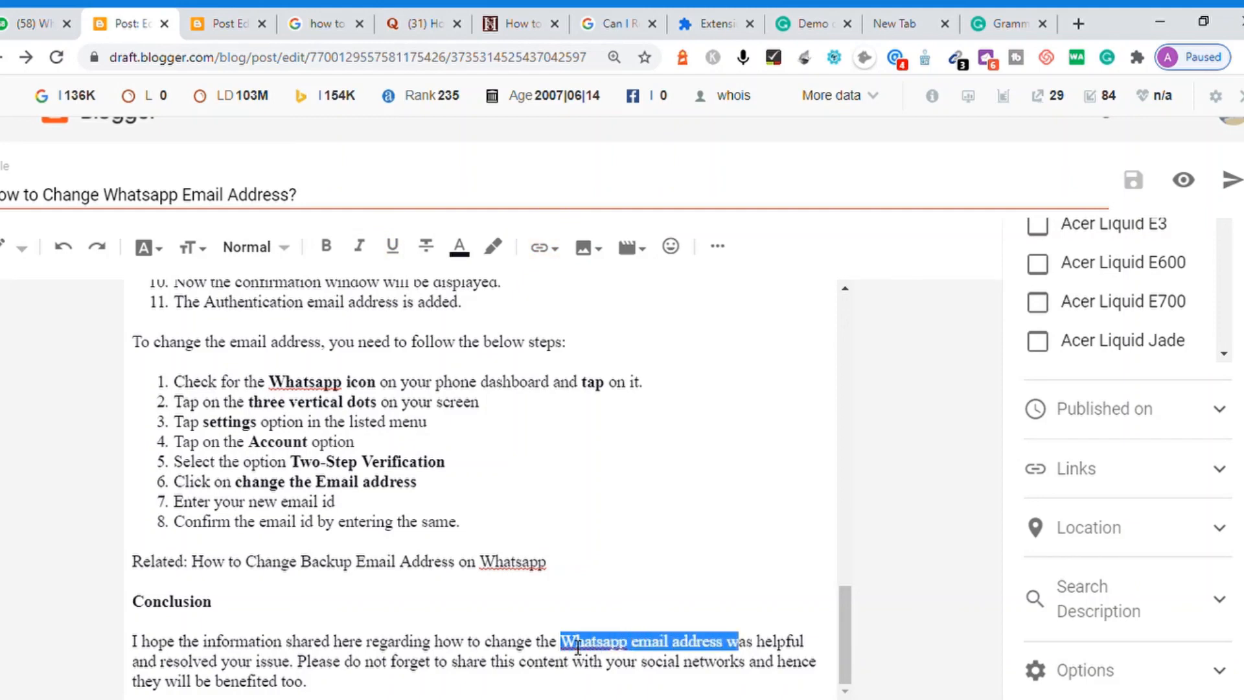
key("Left")
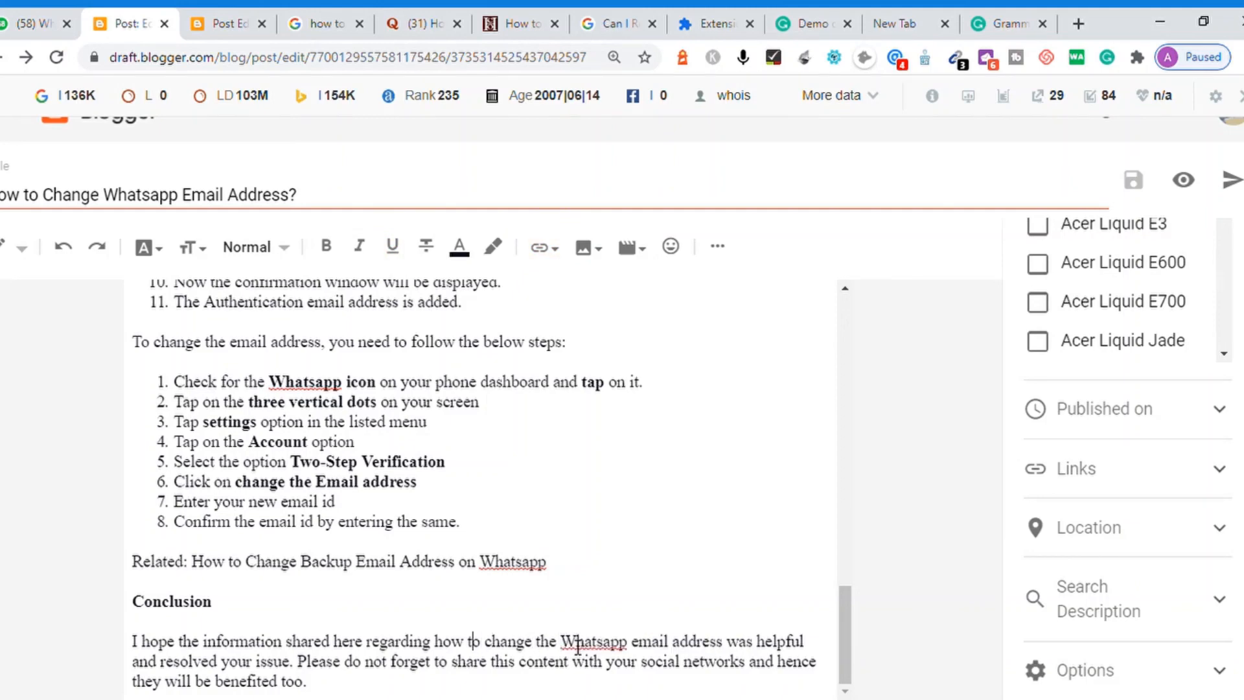
Make the phrase "how to change the Whatsapp email address" bold in the Conclusion paragraph
key("shift+Right")
key("shift+Right")
key("shift+Right")
key("shift+Right")
key("shift+Right")
key("shift+Right")
key("shift+Right")
key("shift+Right")
key("shift+Right")
key("shift+Right")
key("shift+Right")
key("shift+Right")
key("shift+Right")
key("shift+Right")
key("shift+Right")
key("shift+Right")
key("shift+Right")
key("shift+Right")
key("shift+Right")
key("shift+Right")
key("shift+Right")
key("shift+Right")
key("shift+Right")
key("shift+Right")
key("shift+Right")
key("shift+Right")
key("shift+Right")
key("shift+Right")
key("shift+Right")
key("shift+Right")
key("shift+Right")
key("shift+Right")
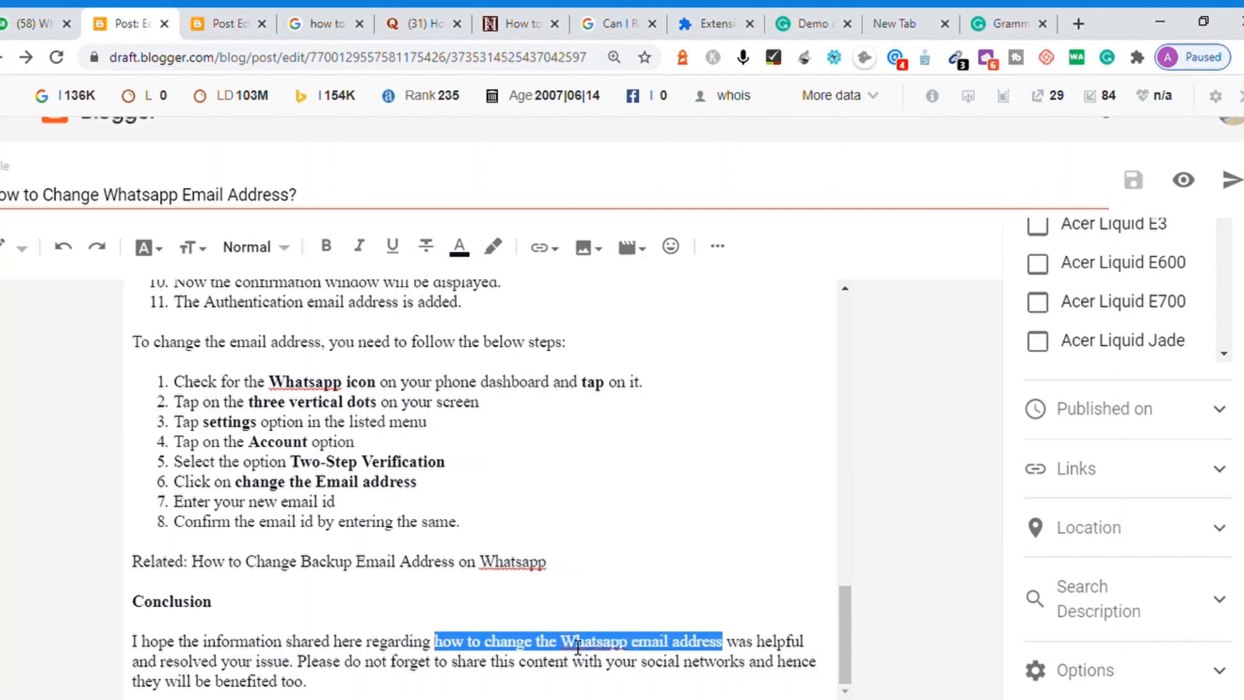
key("ctrl+b")
key("ctrl+End")
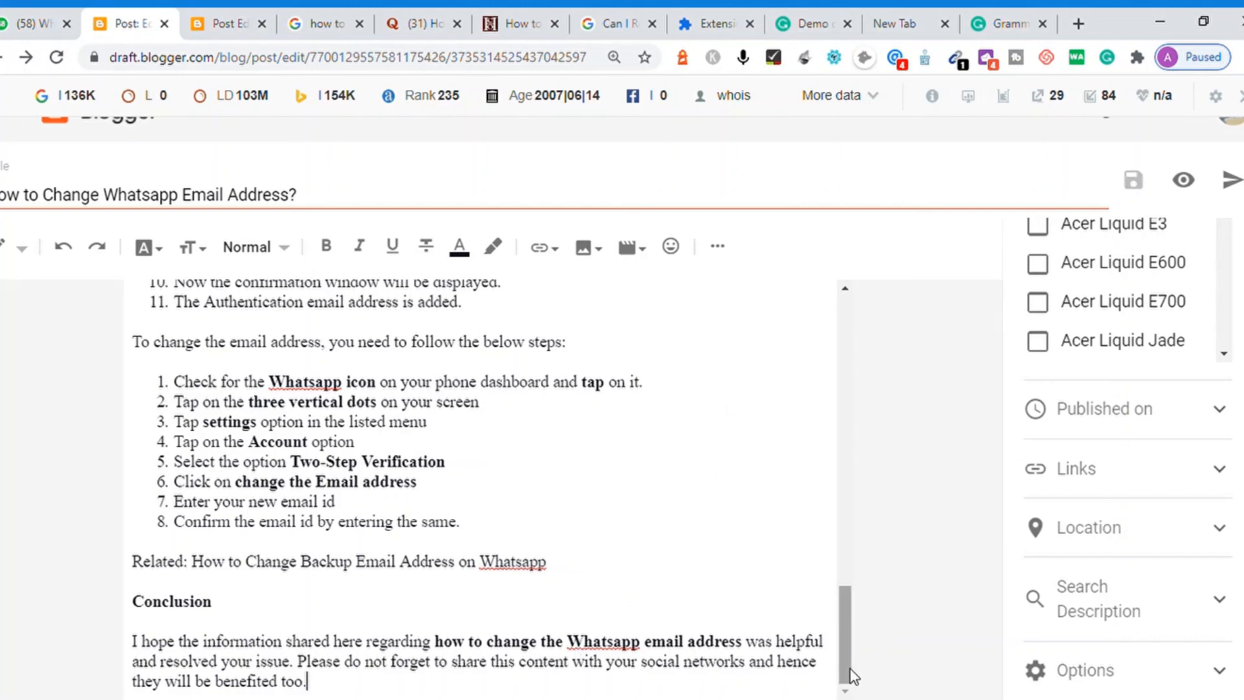
Publish the post "How to Change Whatsapp Email Address?" to the blog and confirm the publication
left_click_drag(849, 655, 872, 361)
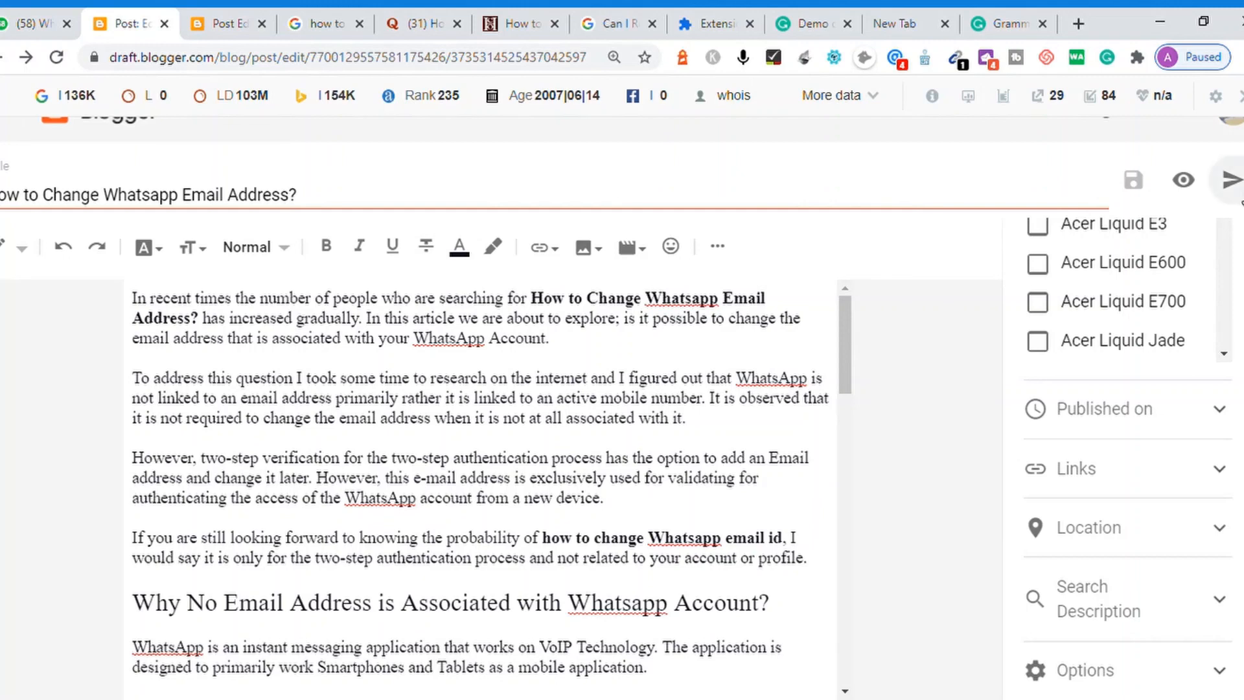
left_click(1231, 181)
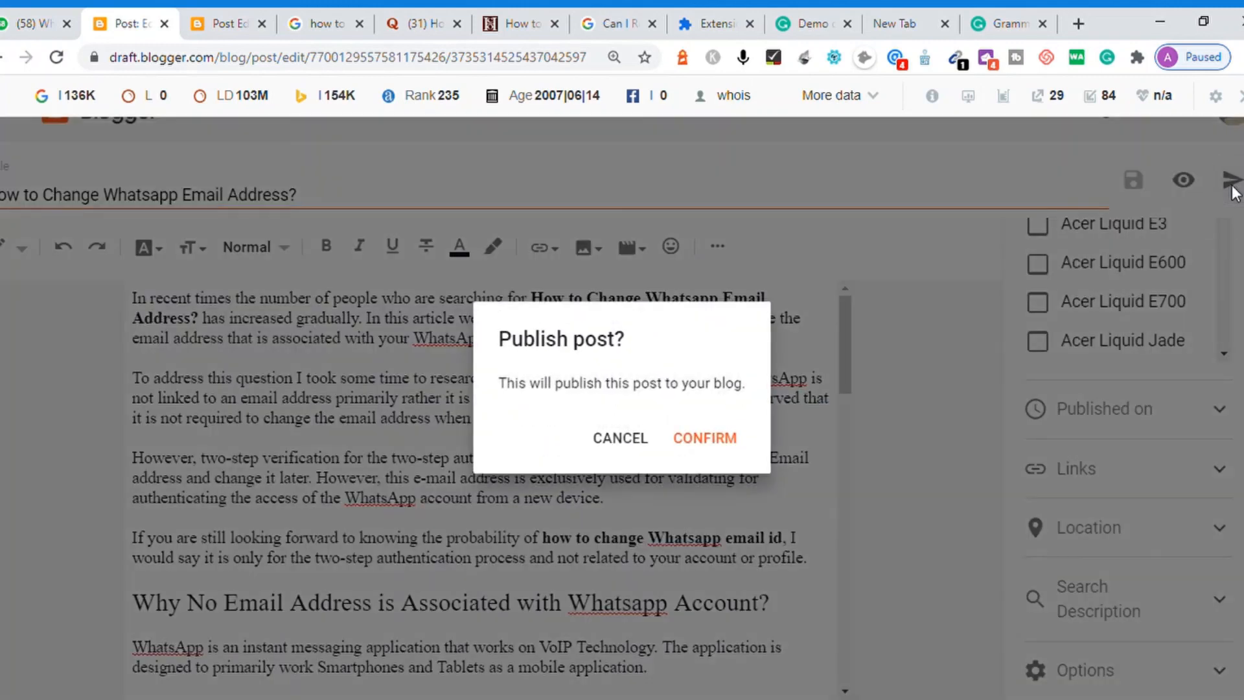
left_click(727, 445)
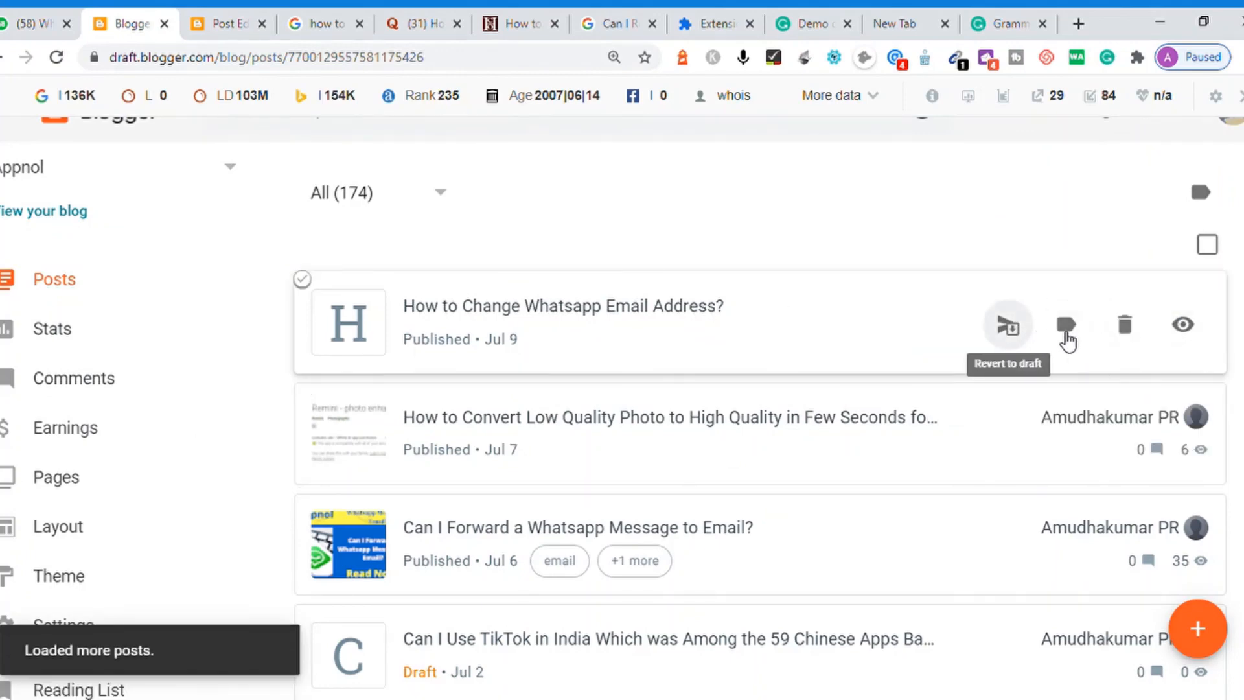
Open the published post on the live blog and review its headings, paragraphs and numbered lists
left_click(1183, 324)
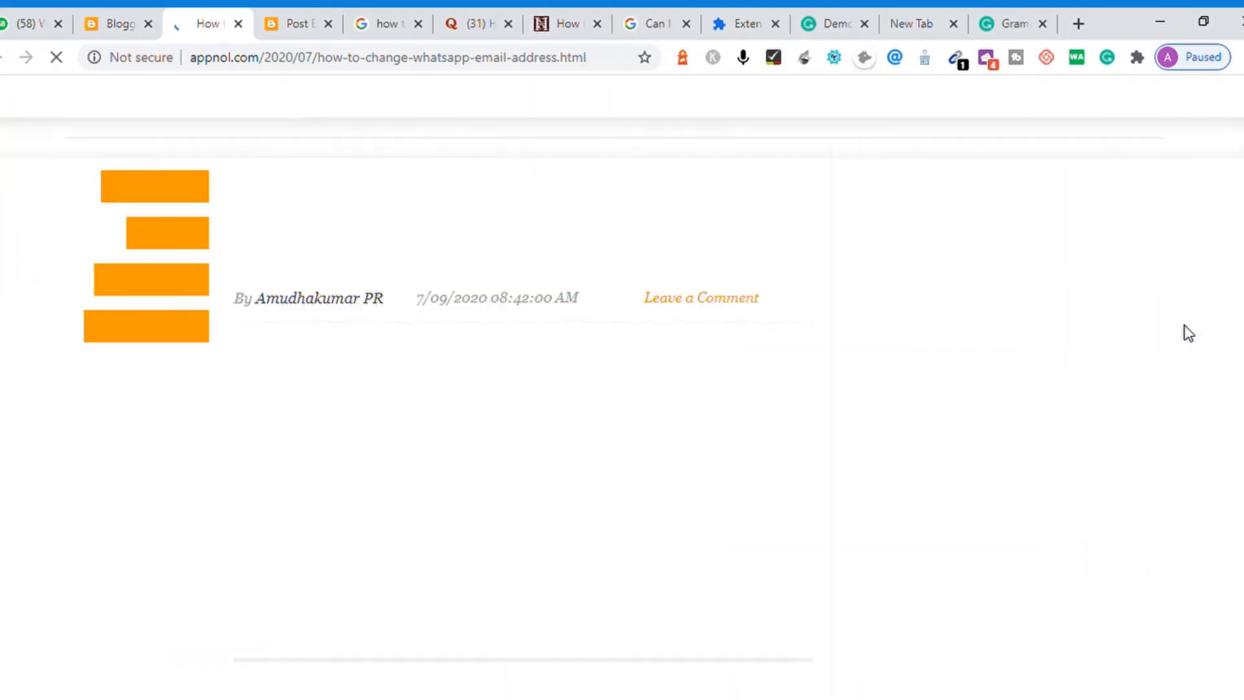
scroll(1188, 333, "down", 4)
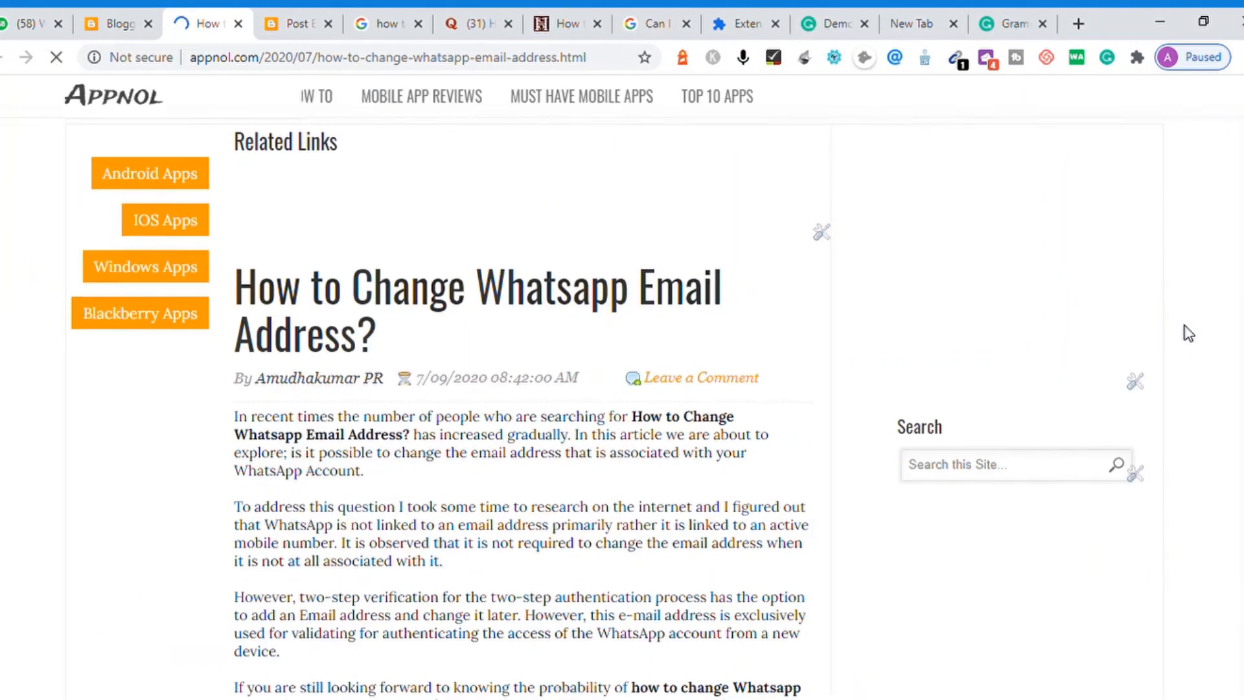
scroll(1188, 333, "down", 4)
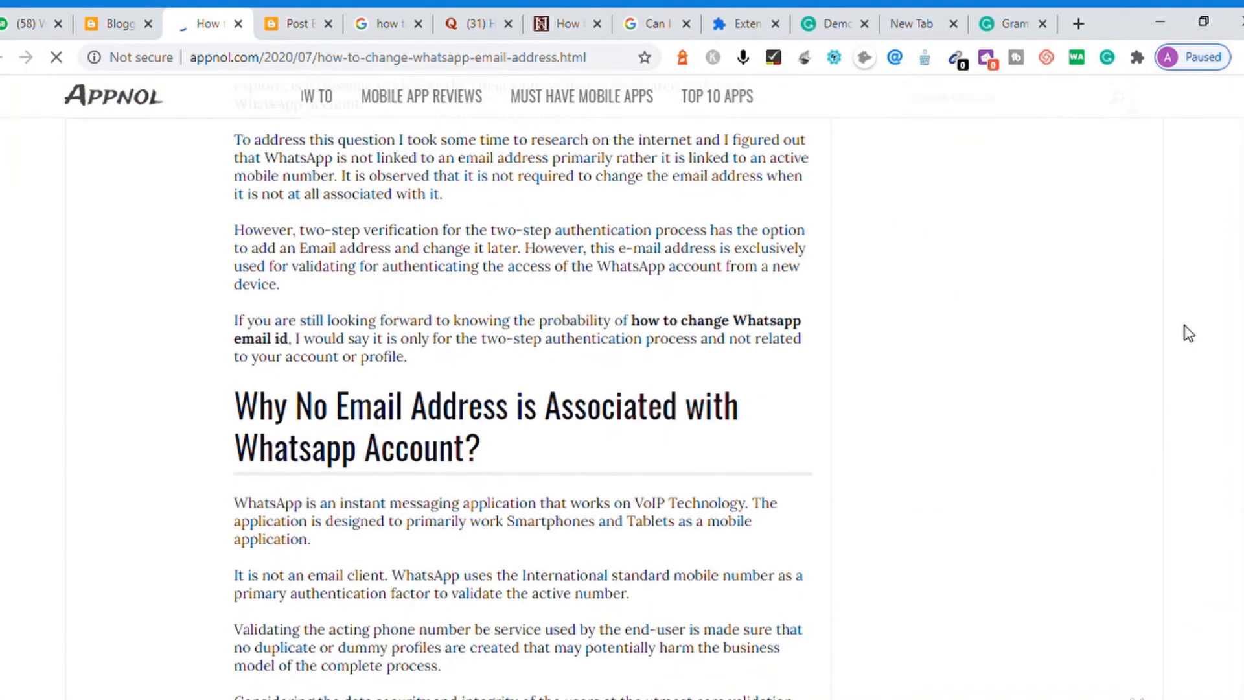
scroll(1187, 333, "down", 6)
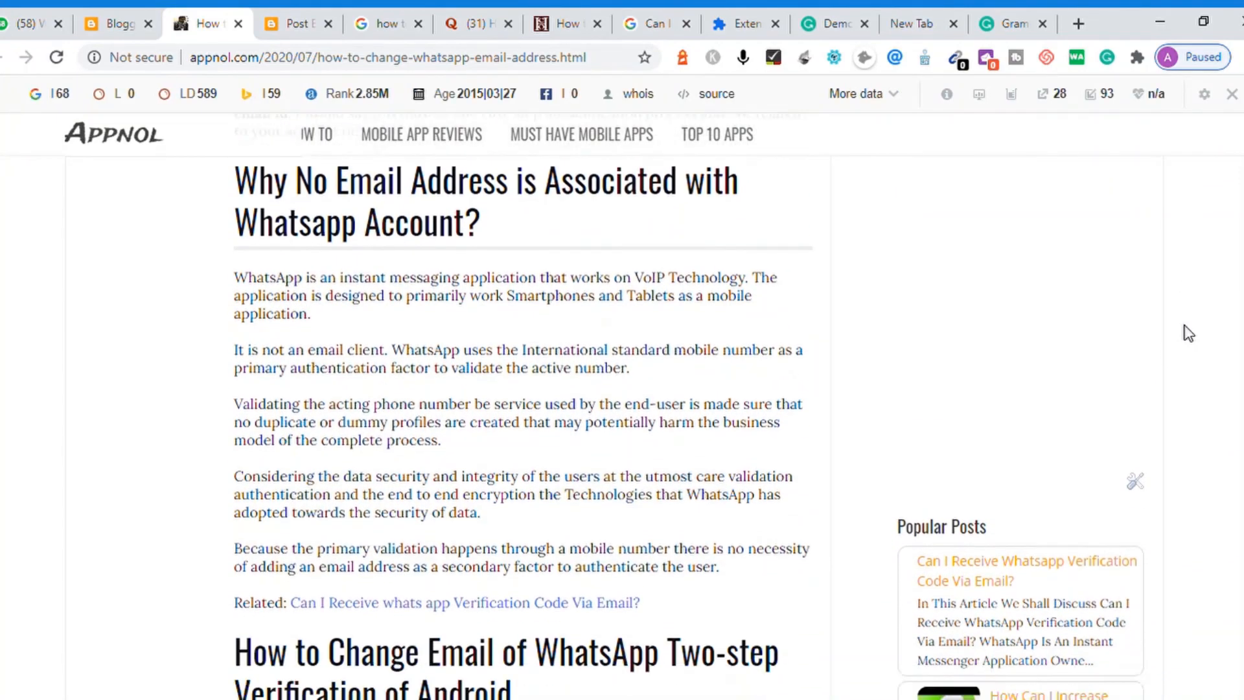
scroll(1188, 333, "down", 5)
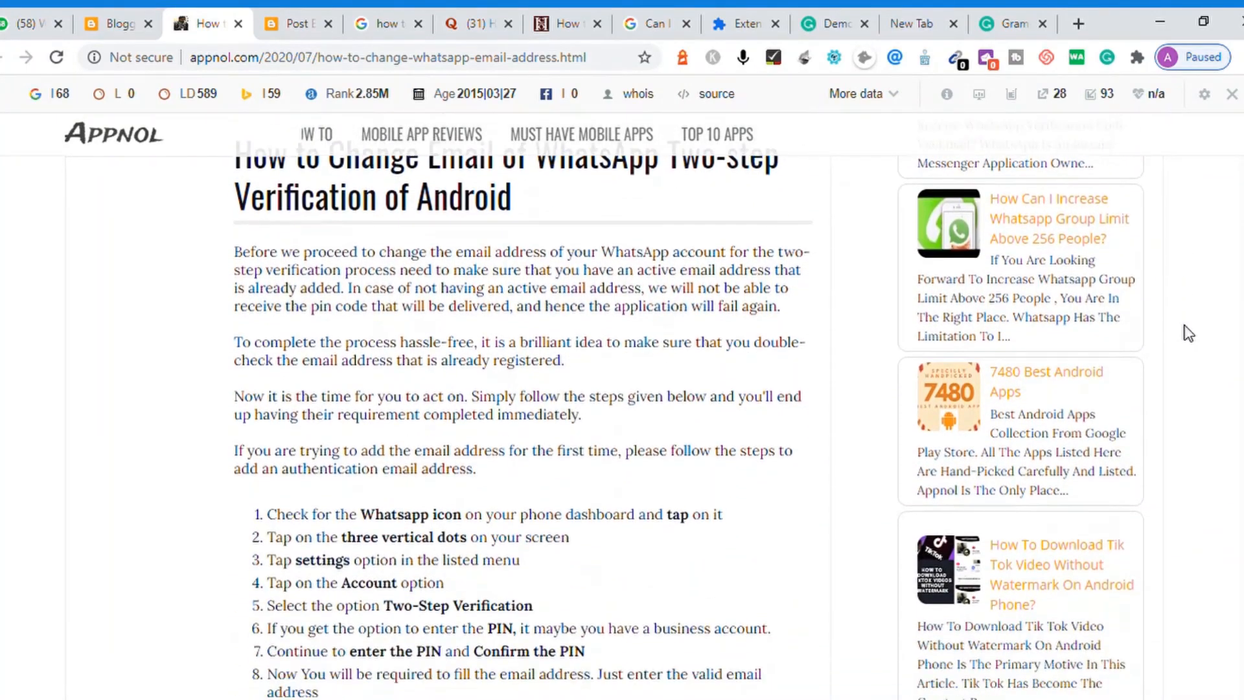
scroll(1188, 333, "down", 7)
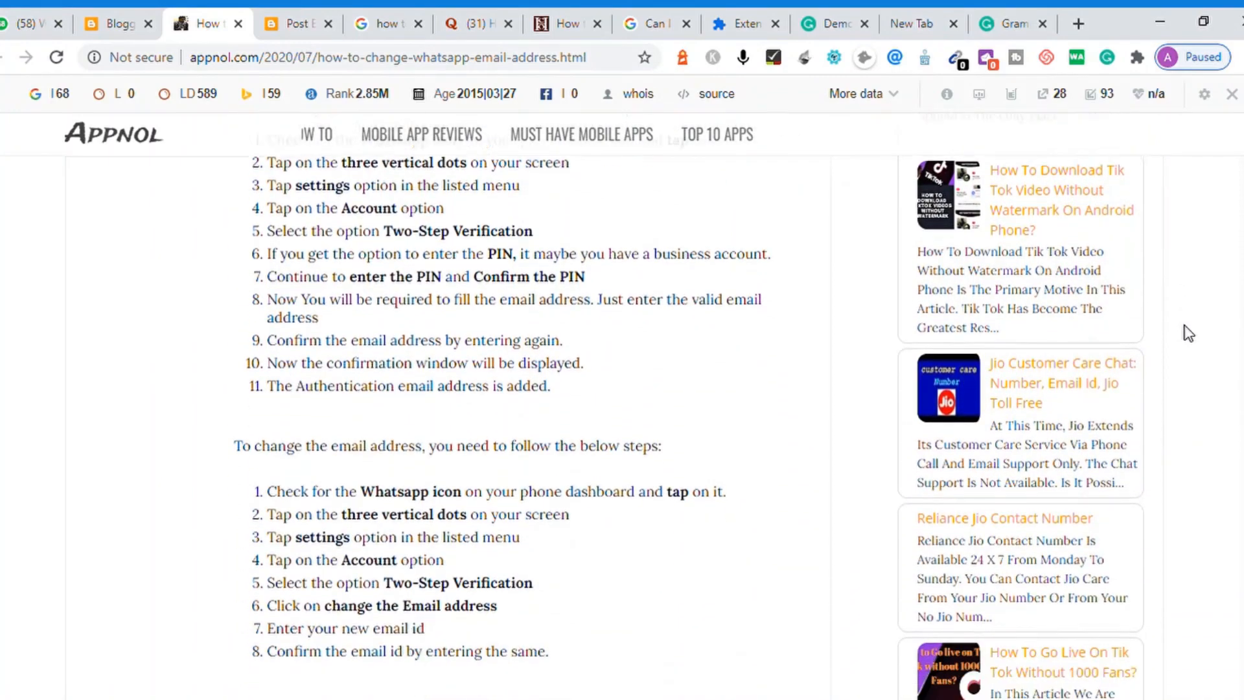
Open the post "How to Change Whatsapp Email Address?" in the Blogger editor and copy its entire text
scroll(1188, 333, "down", 6)
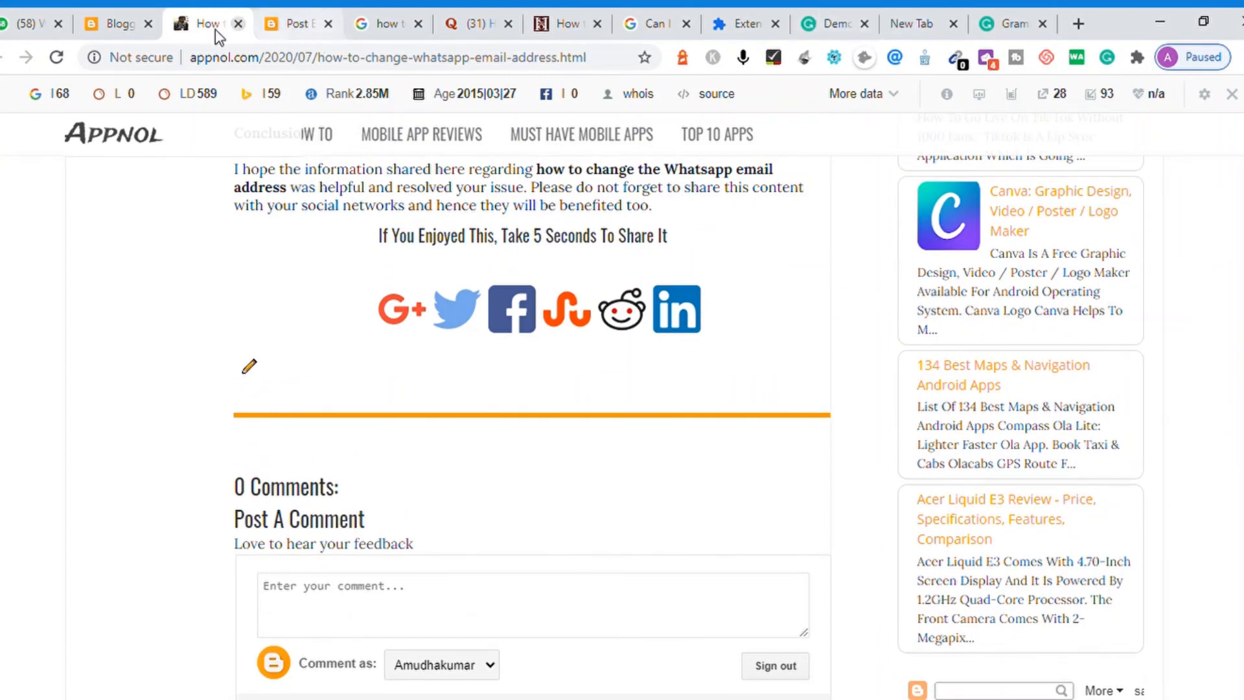
left_click(113, 29)
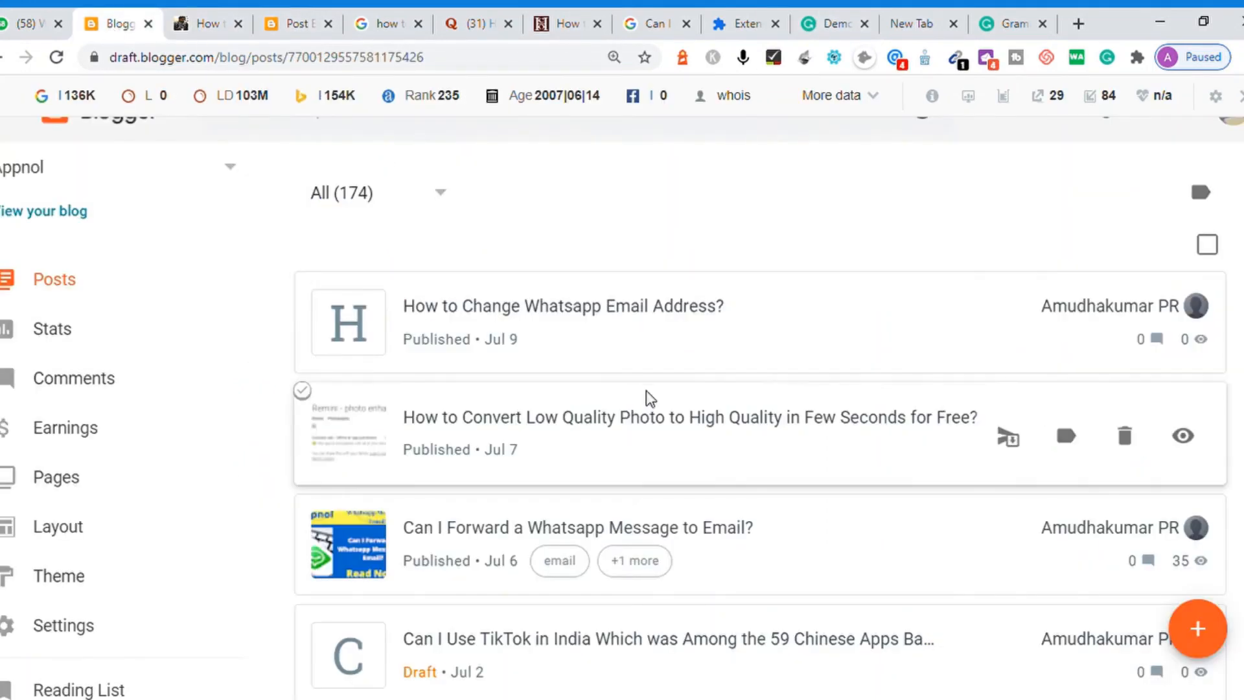
left_click(528, 309)
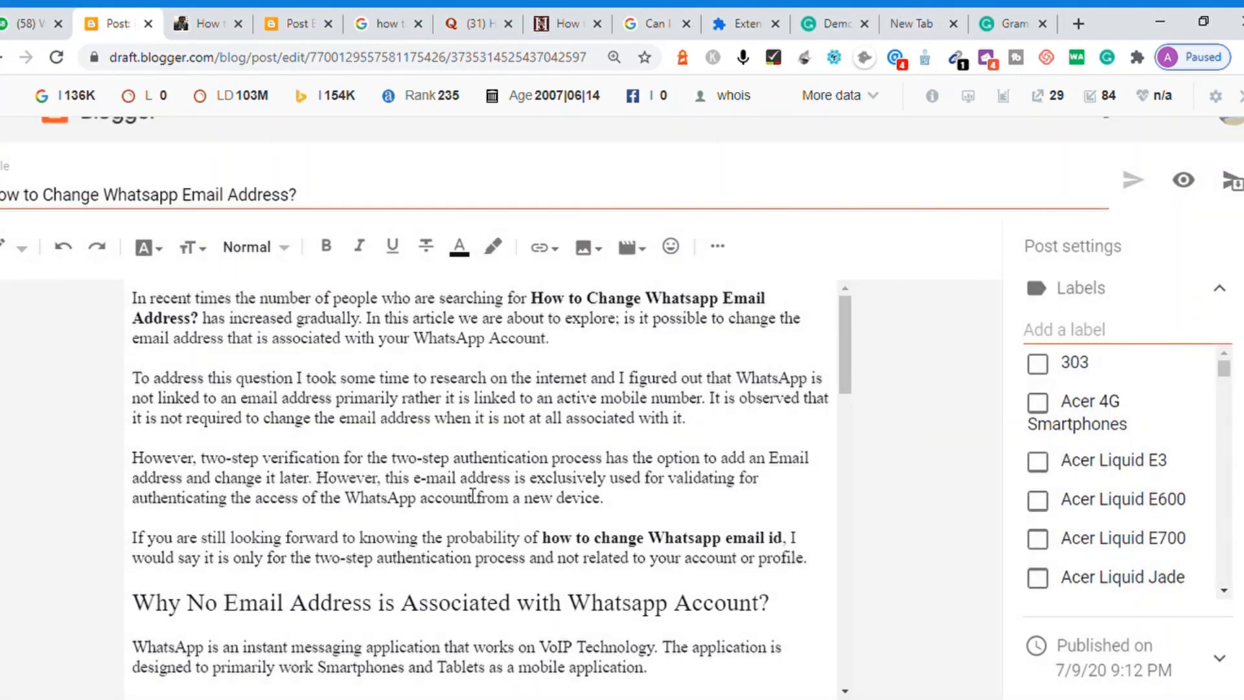
key("ctrl+a")
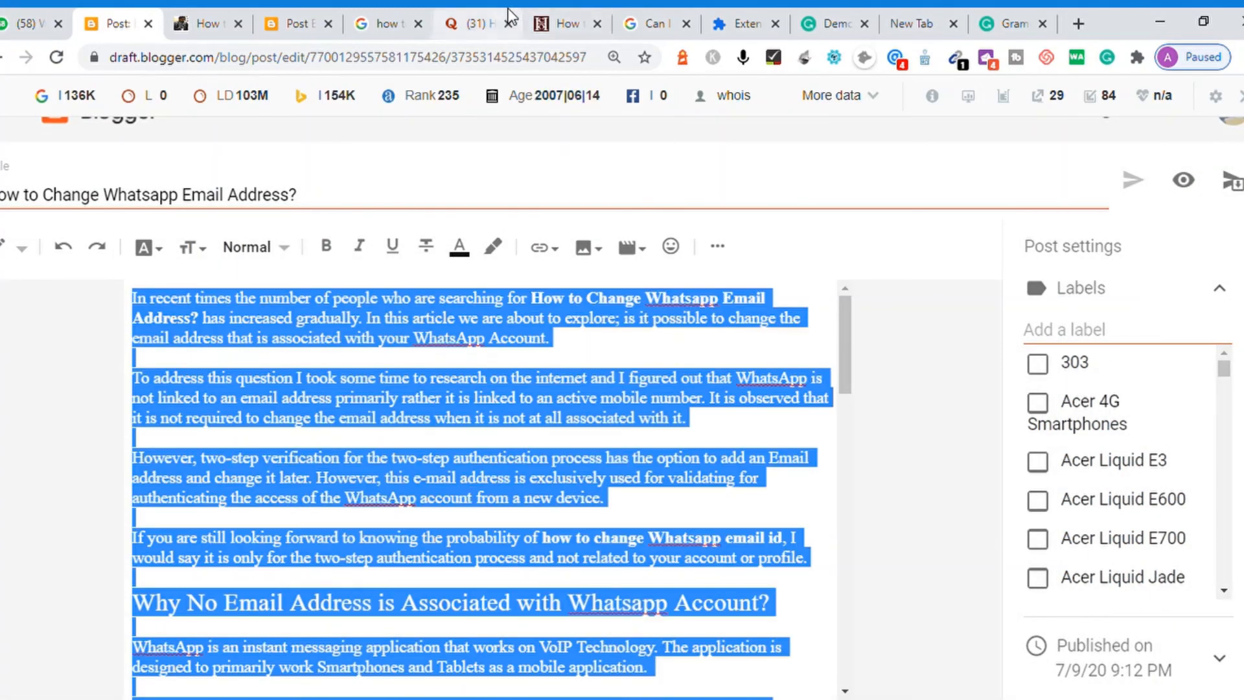
Search the web for "plagiarism checker tool" and open the SmallSEOTools Plagiarism Checker
left_click(563, 23)
left_click(518, 65)
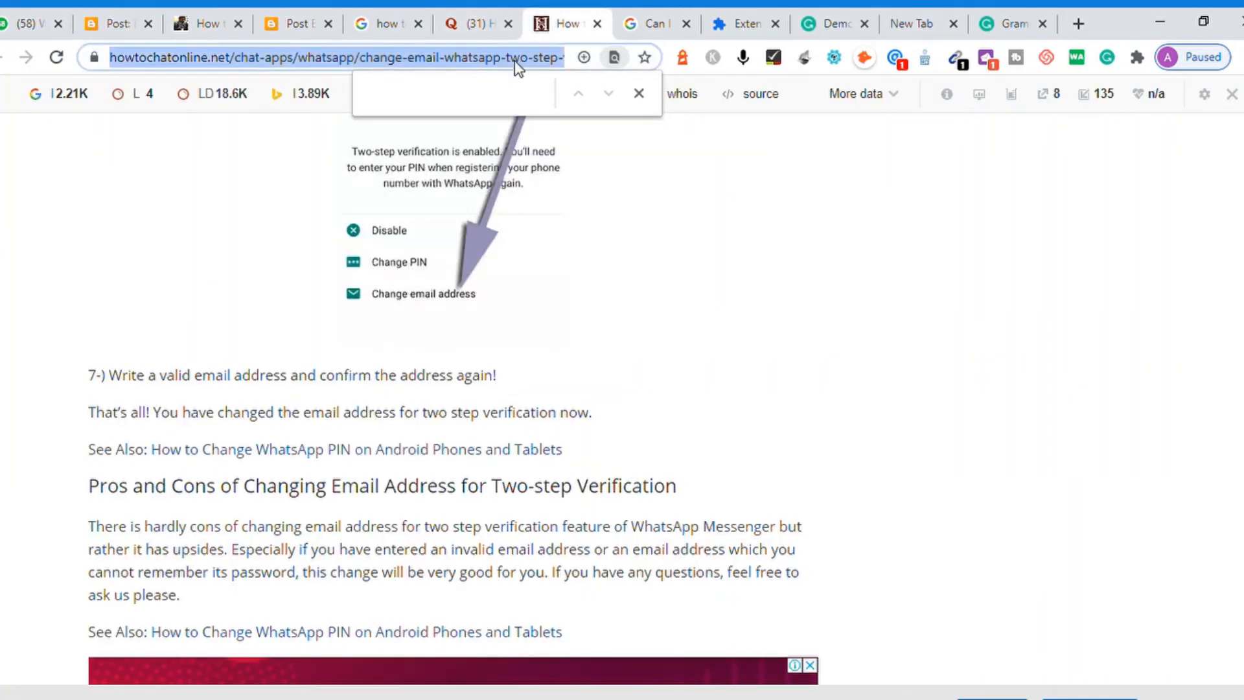
type("plagiarism")
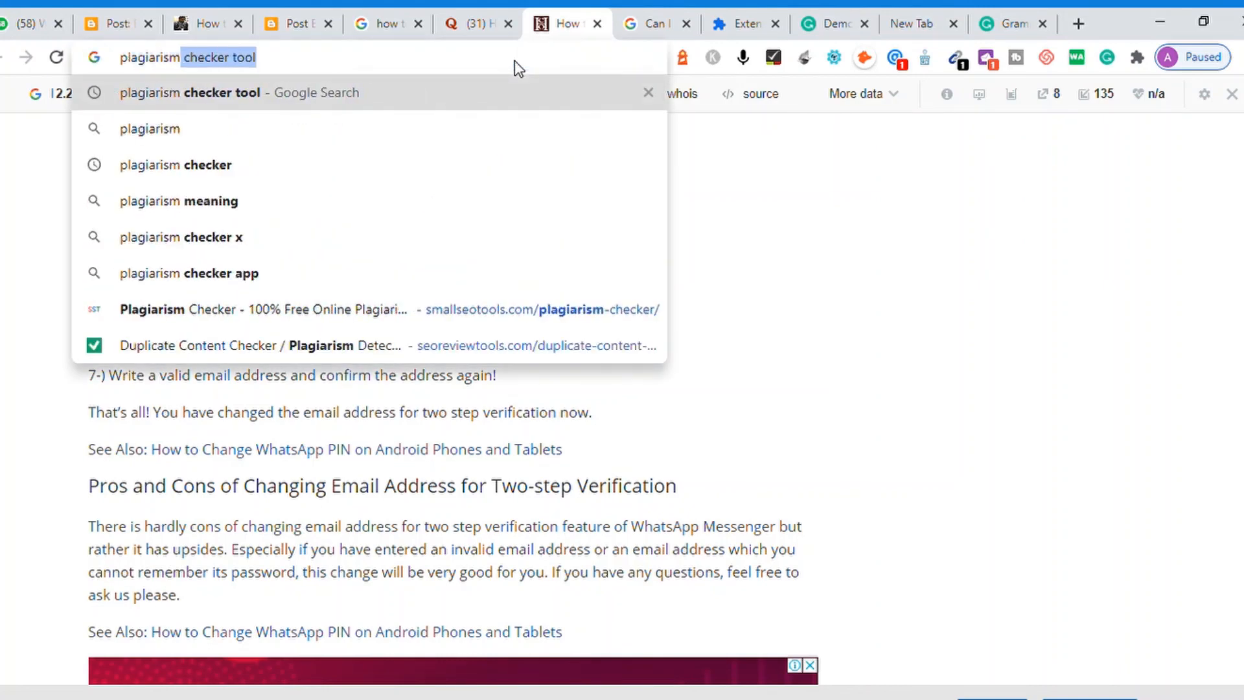
type(" check")
key("Down")
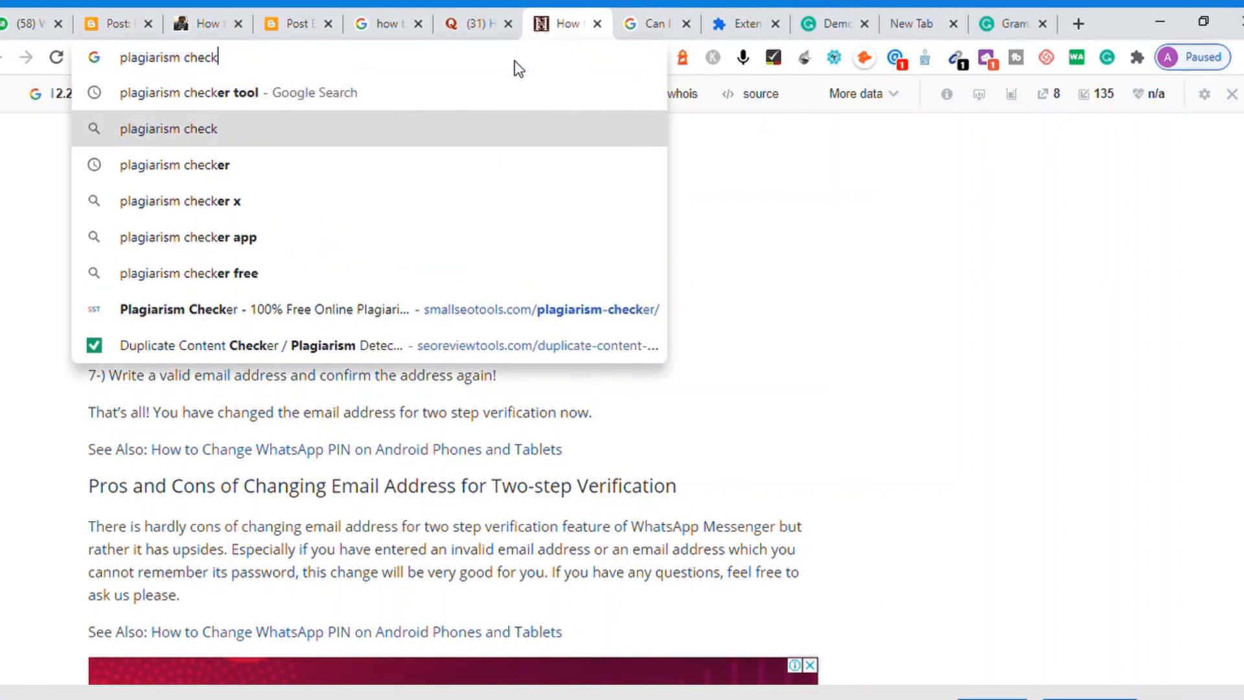
key("Up")
key("Return")
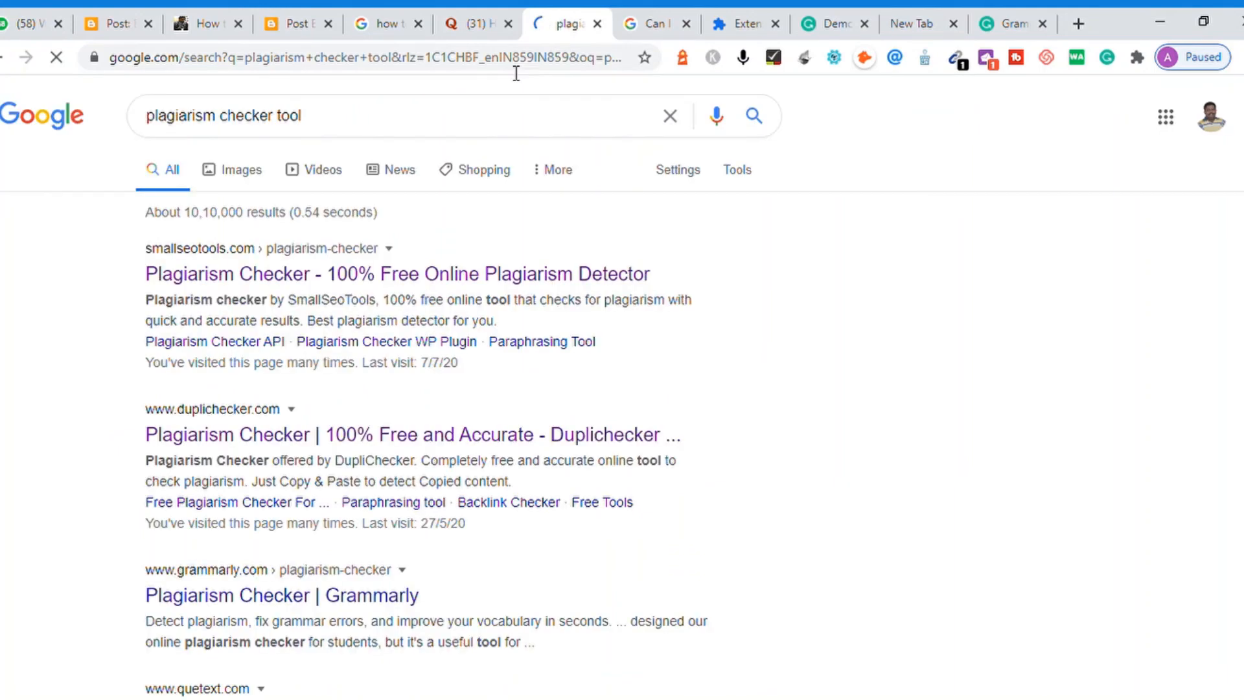
left_click(282, 281)
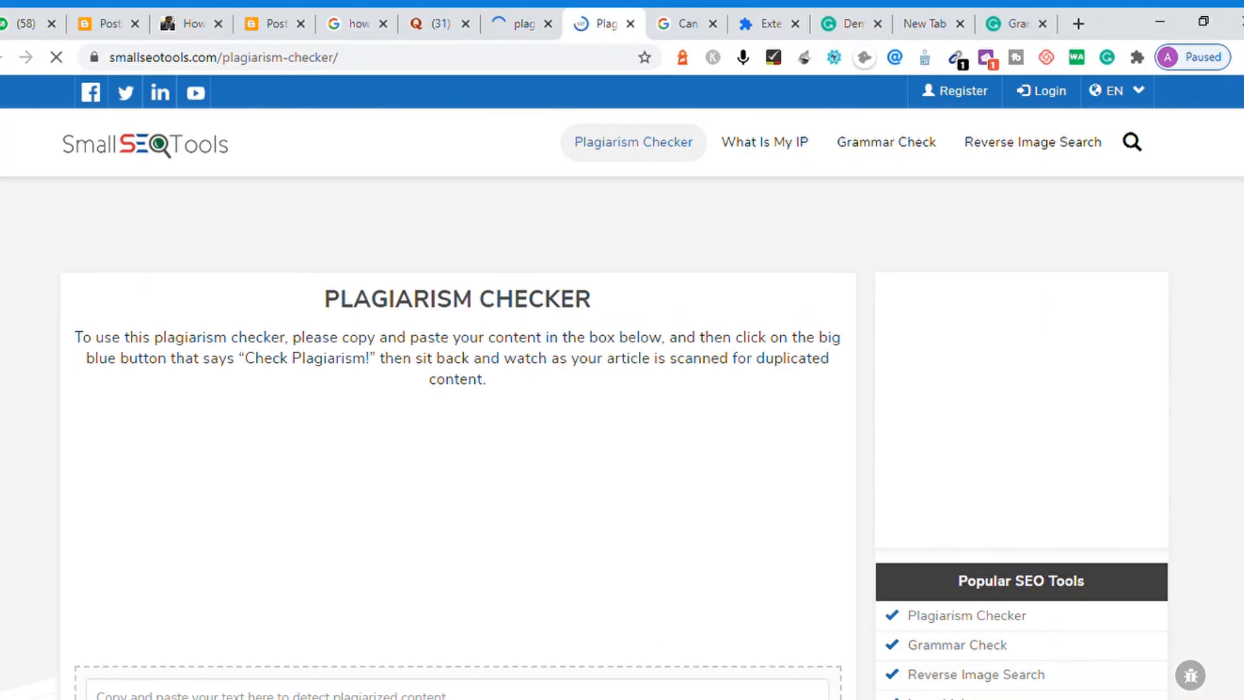
Try to check the article for plagiarism by pasting its full text into the checker, and decline the Grammarly tour
scroll(774, 372, "down", 3)
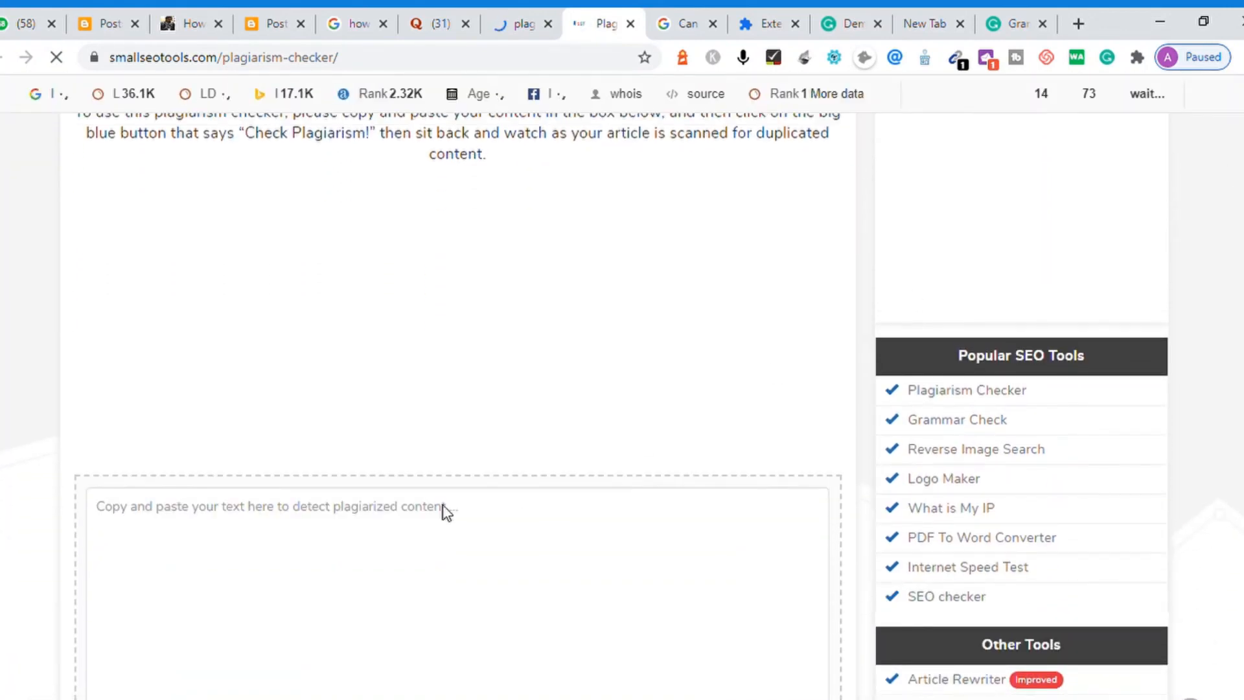
left_click(307, 538)
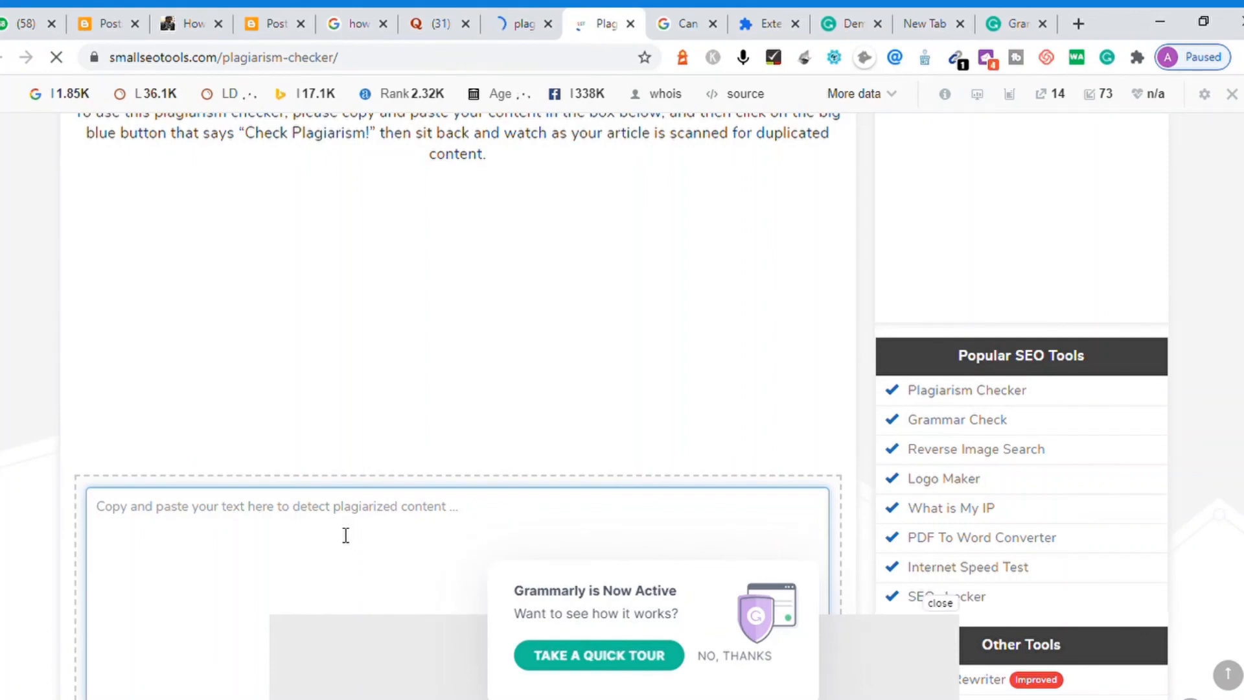
key("ctrl+v")
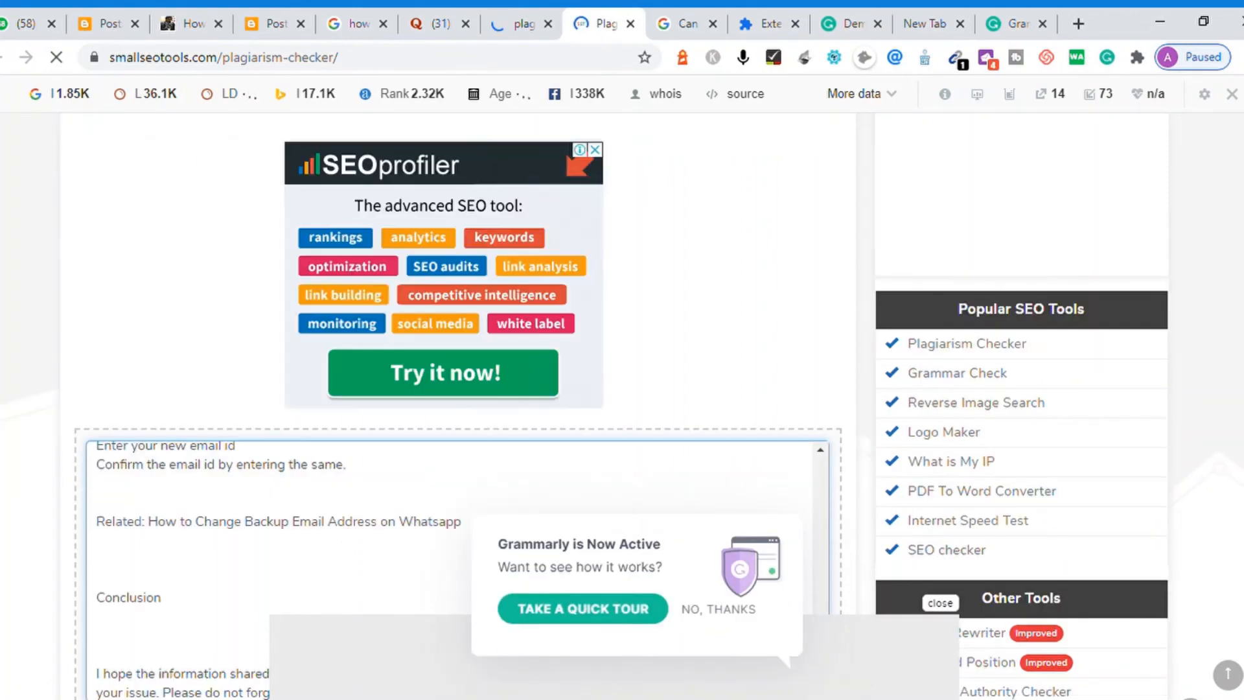
scroll(694, 280, "down", 8)
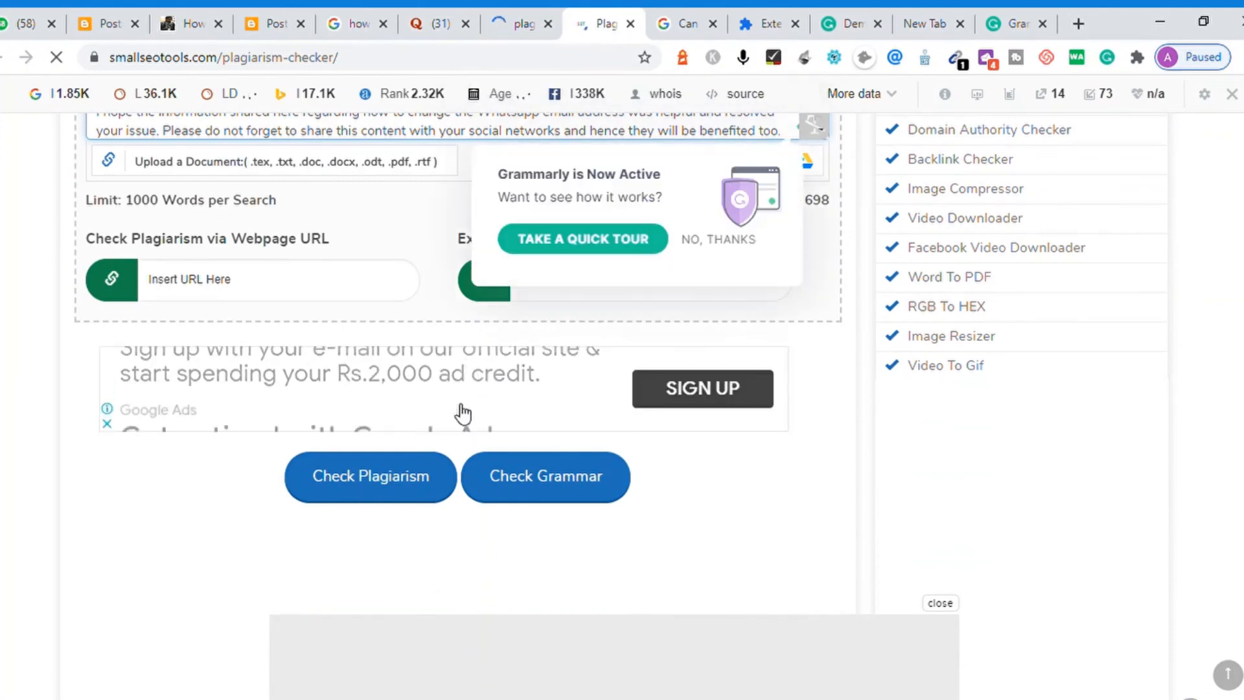
left_click(406, 483)
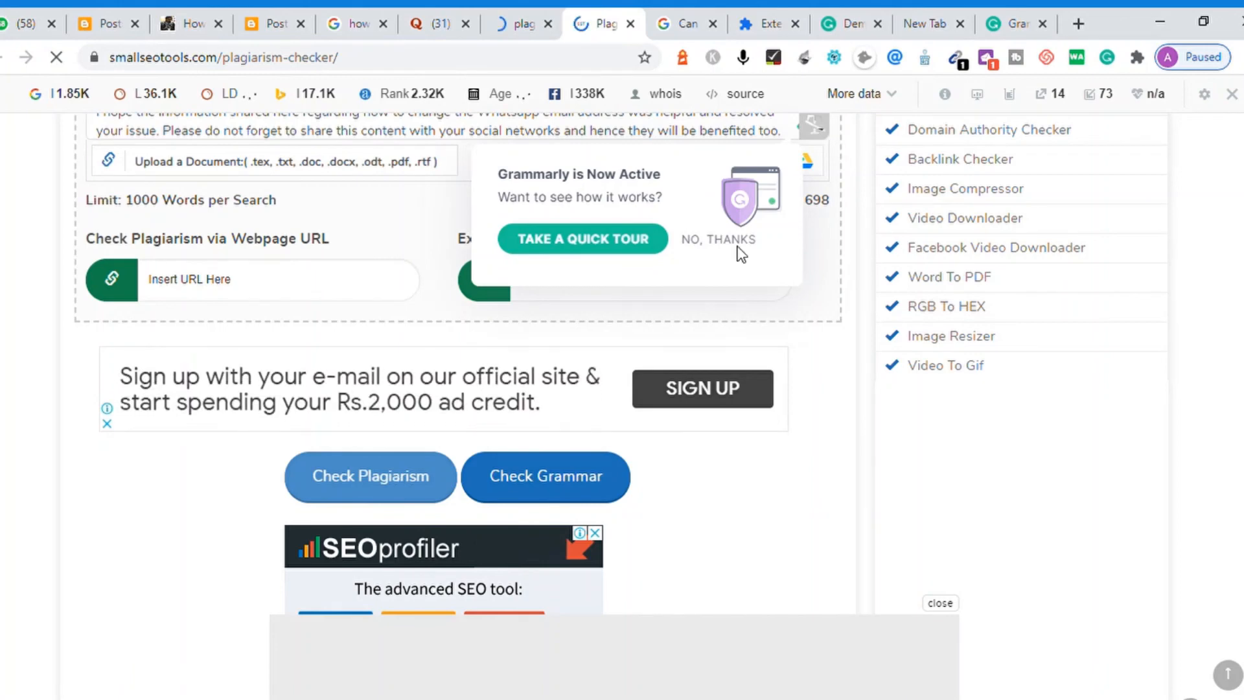
left_click(711, 245)
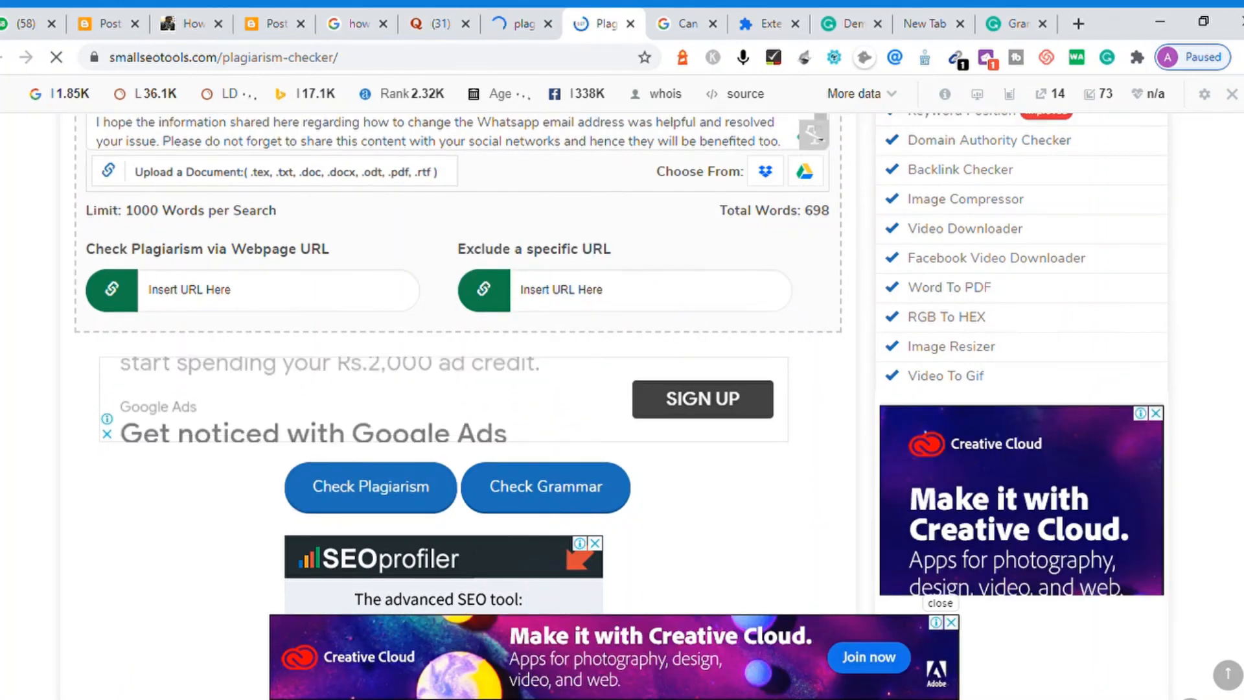
Look through the plagiarism checker page for the check's results and close the Grammarly offer
scroll(622, 402, "down", 5)
scroll(457, 401, "down", 10)
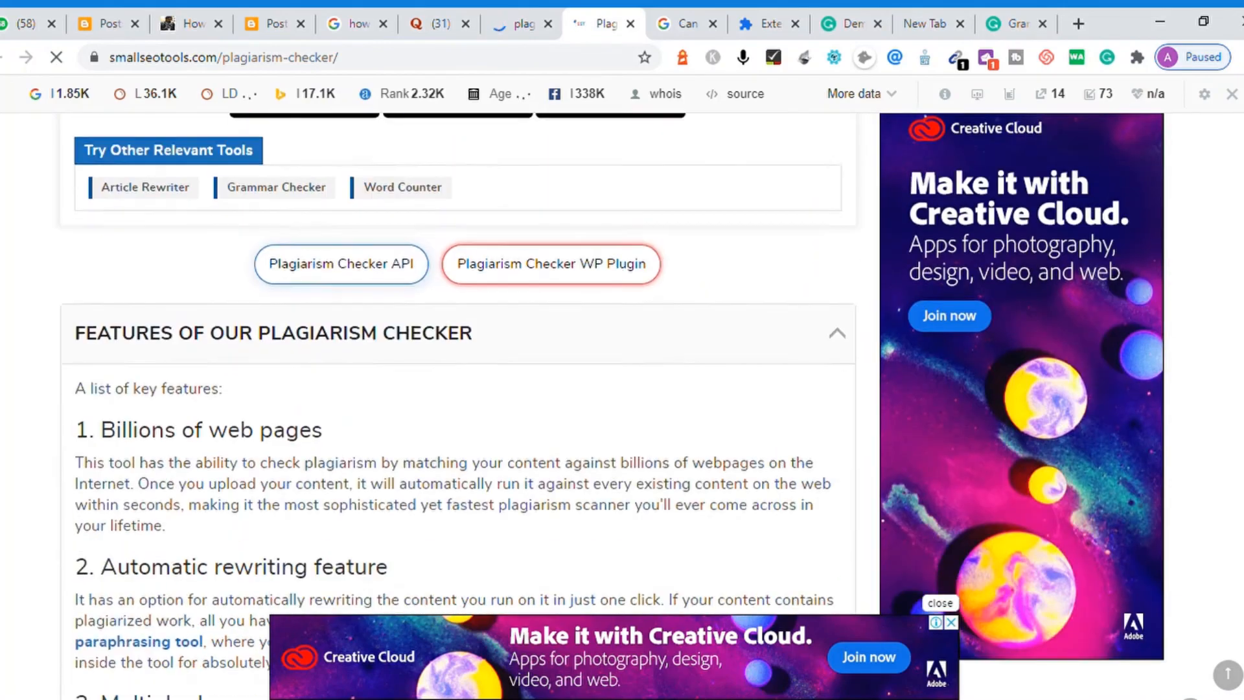
mouse_move(1243, 278)
left_mouse_down()
mouse_move(1243, 312)
mouse_move(1242, 273)
left_mouse_up()
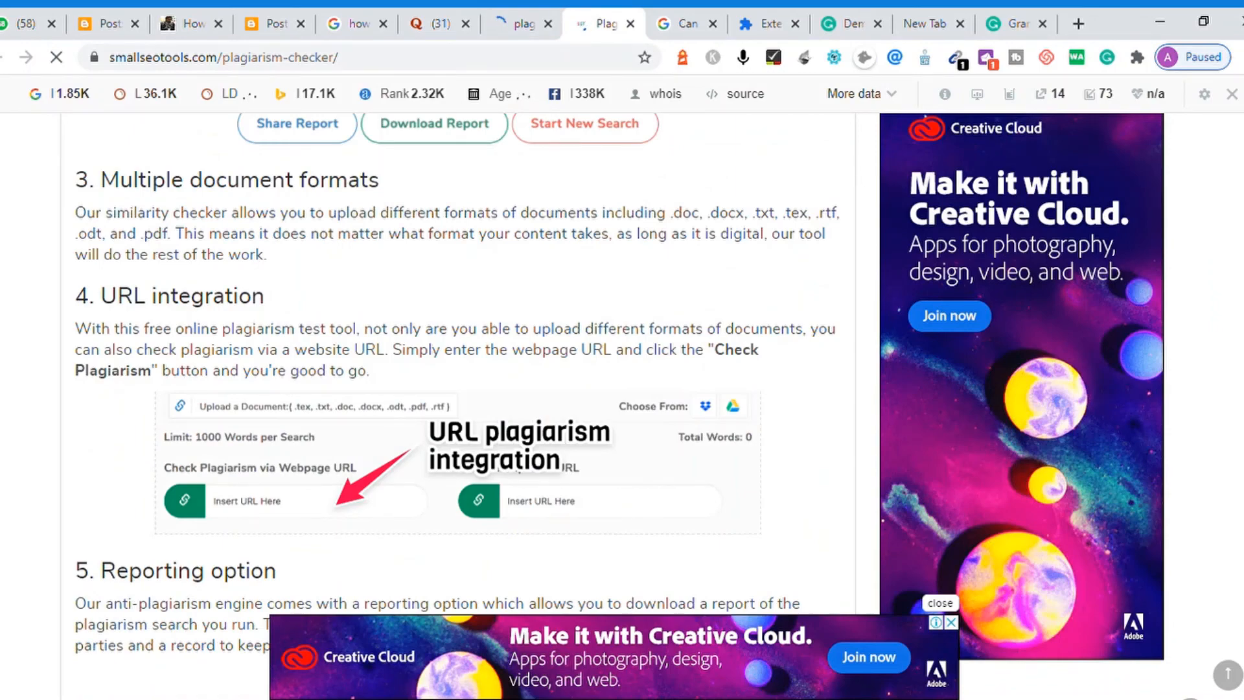
scroll(457, 402, "up", 15)
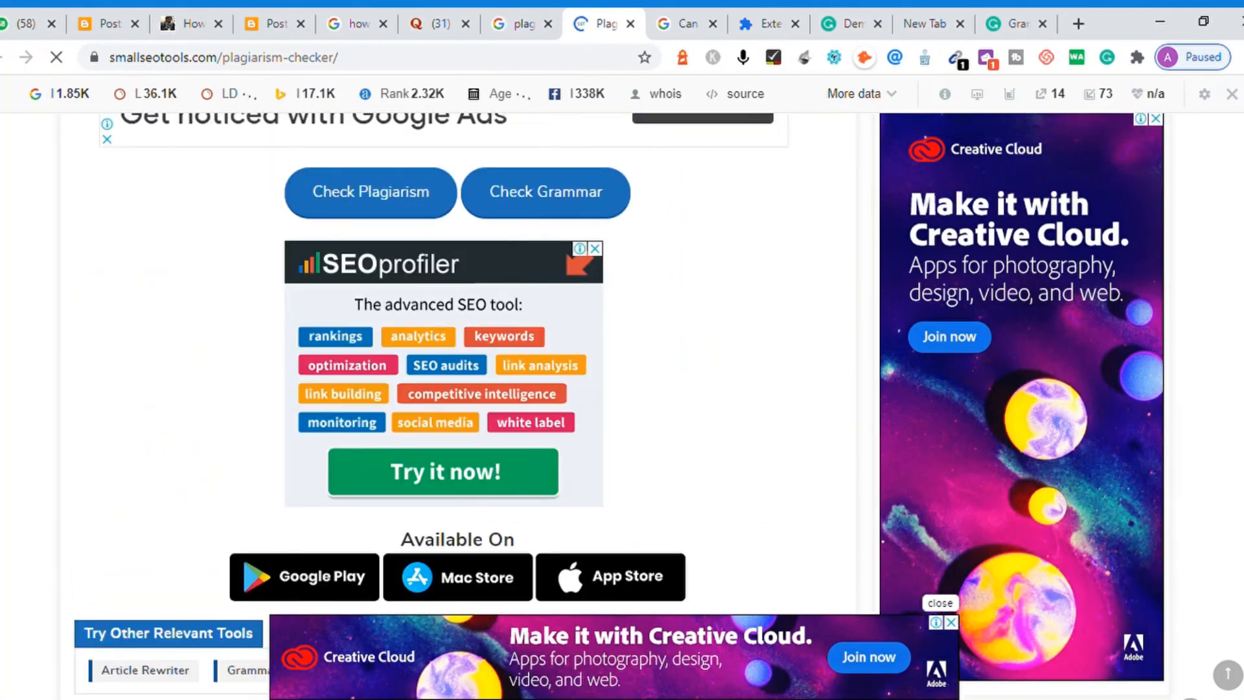
scroll(457, 402, "up", 8)
scroll(457, 401, "down", 7)
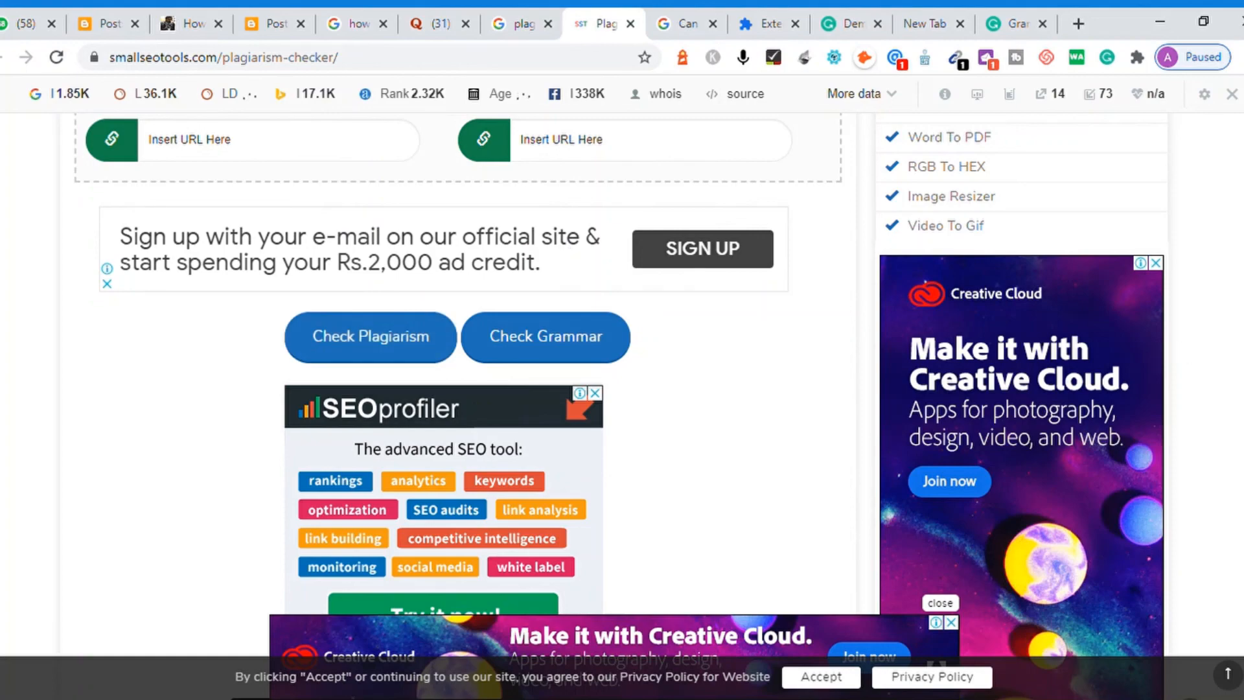
scroll(453, 363, "down", 8)
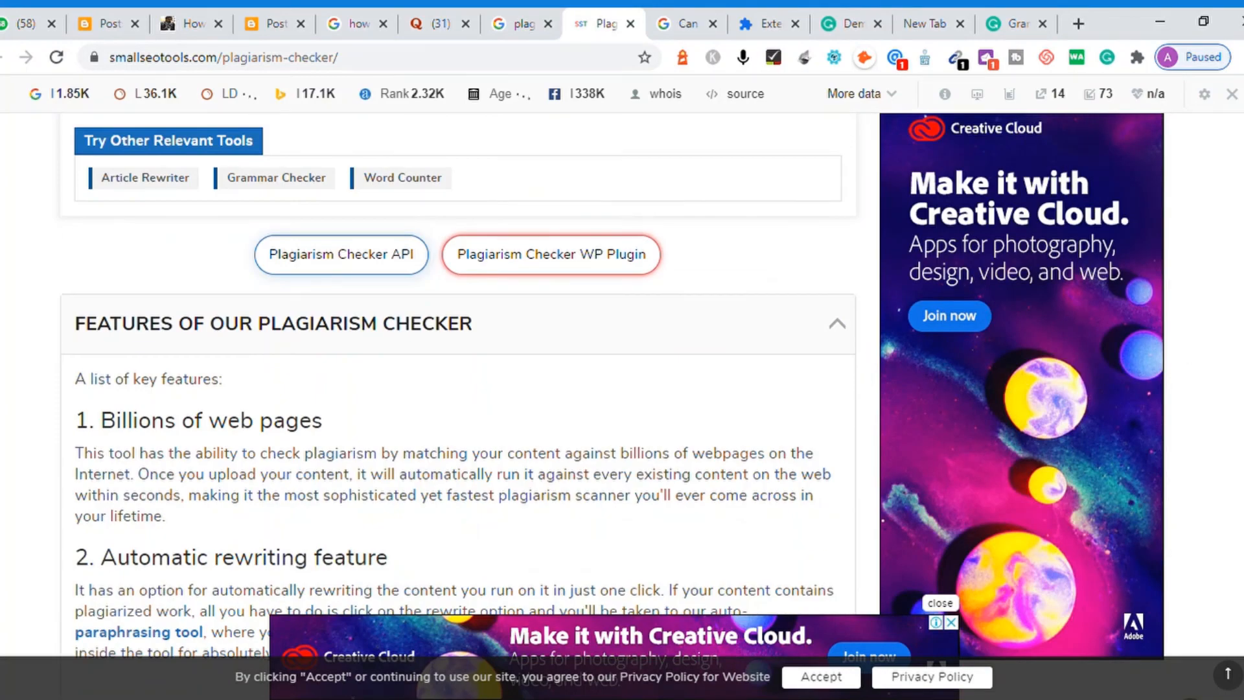
scroll(453, 389, "down", 15)
scroll(454, 389, "up", 20)
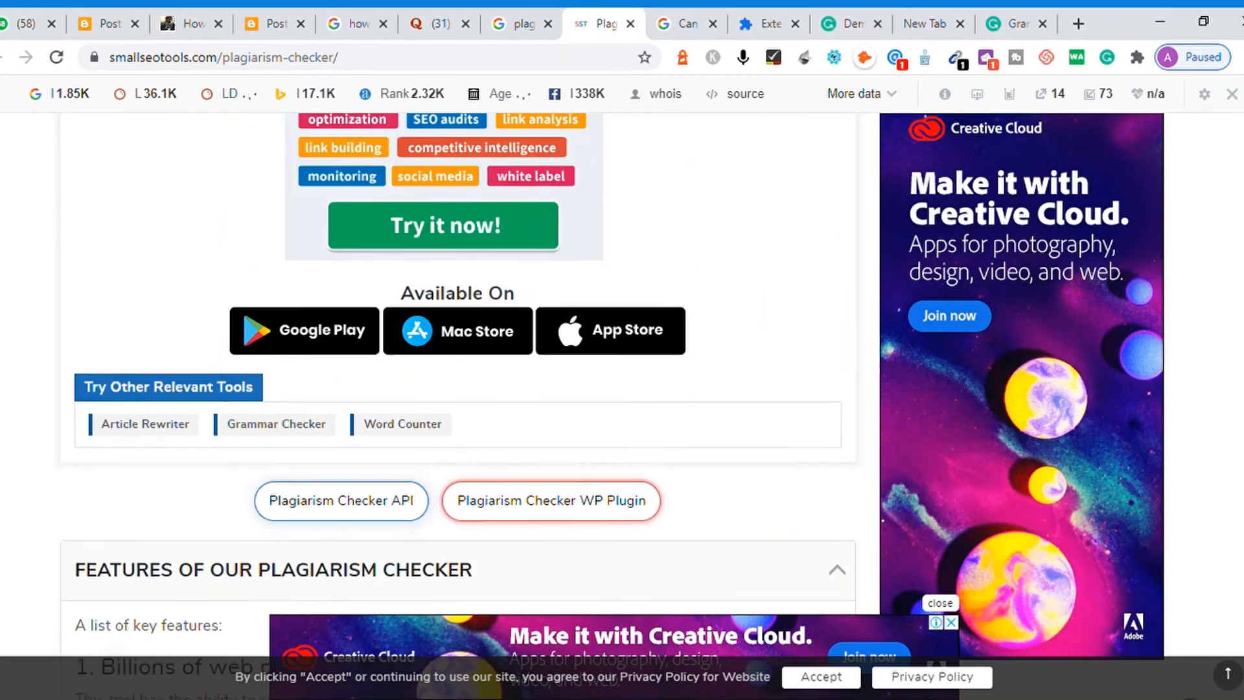
scroll(453, 388, "down", 20)
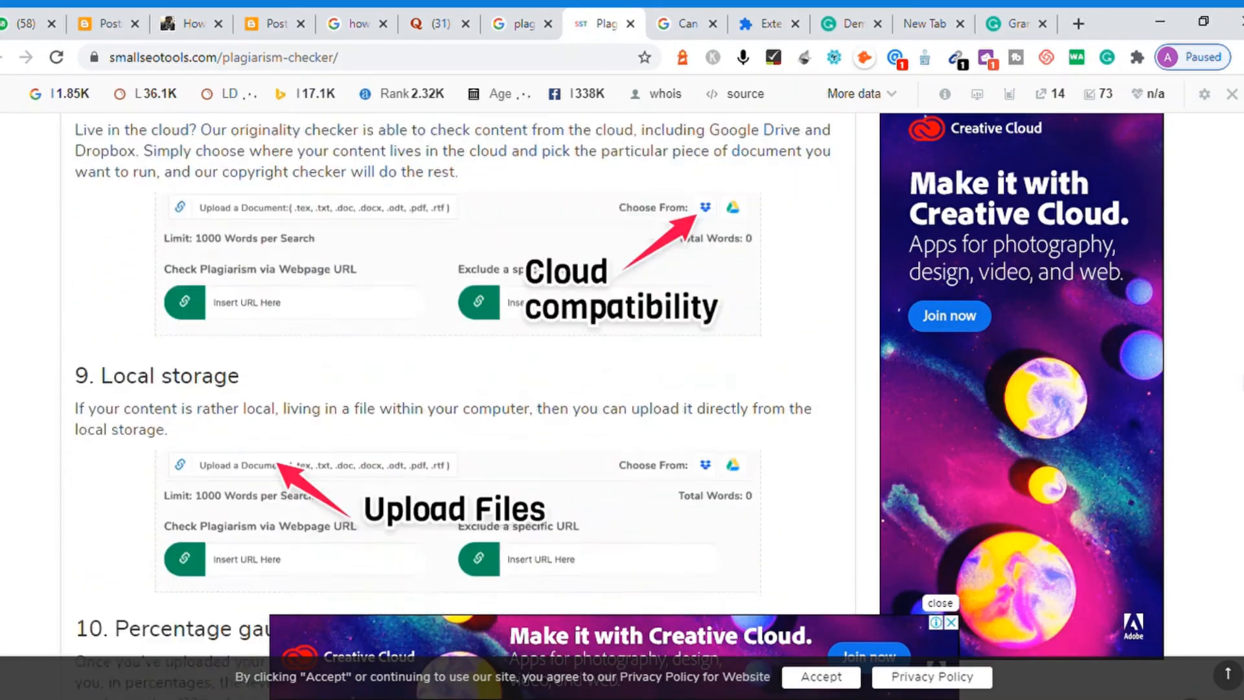
scroll(453, 389, "up", 20)
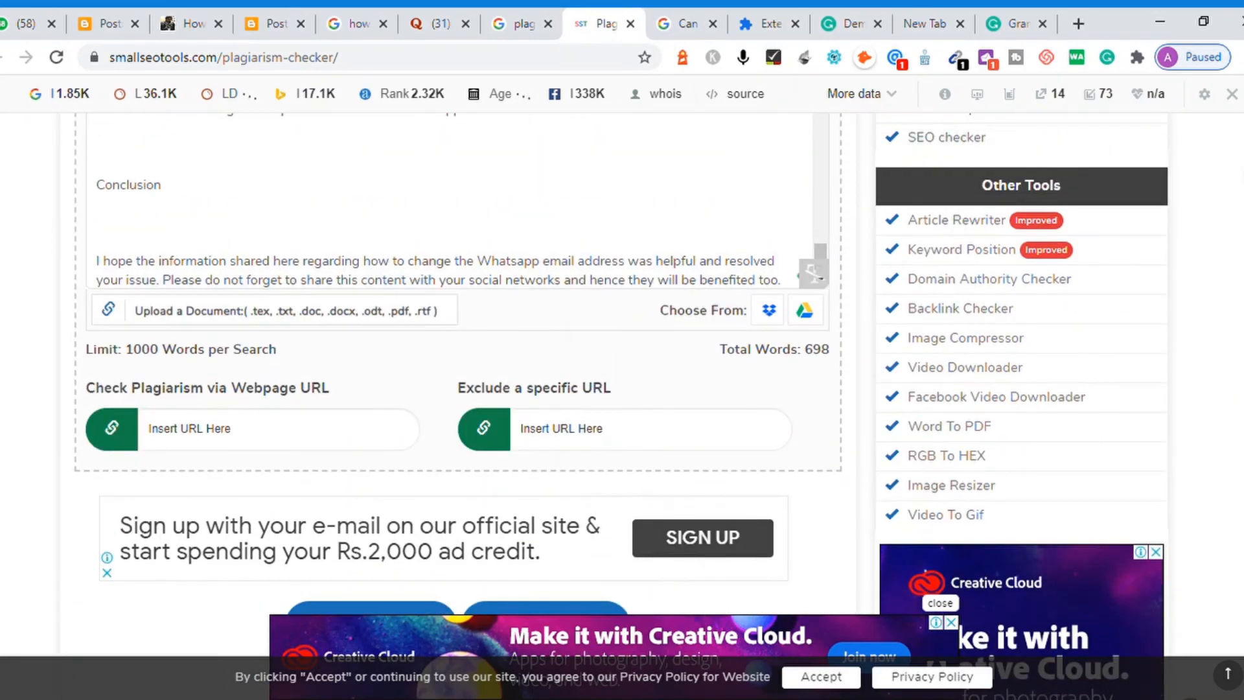
scroll(886, 273, "up", 4)
scroll(886, 274, "down", 7)
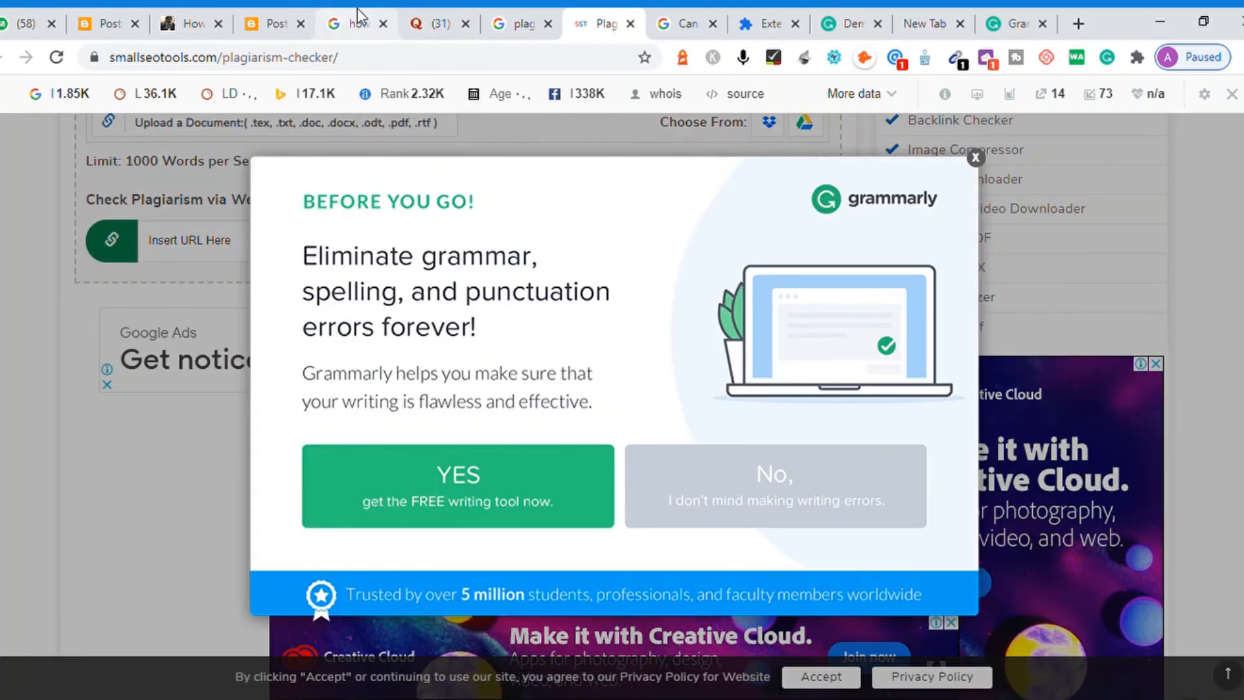
left_click(975, 157)
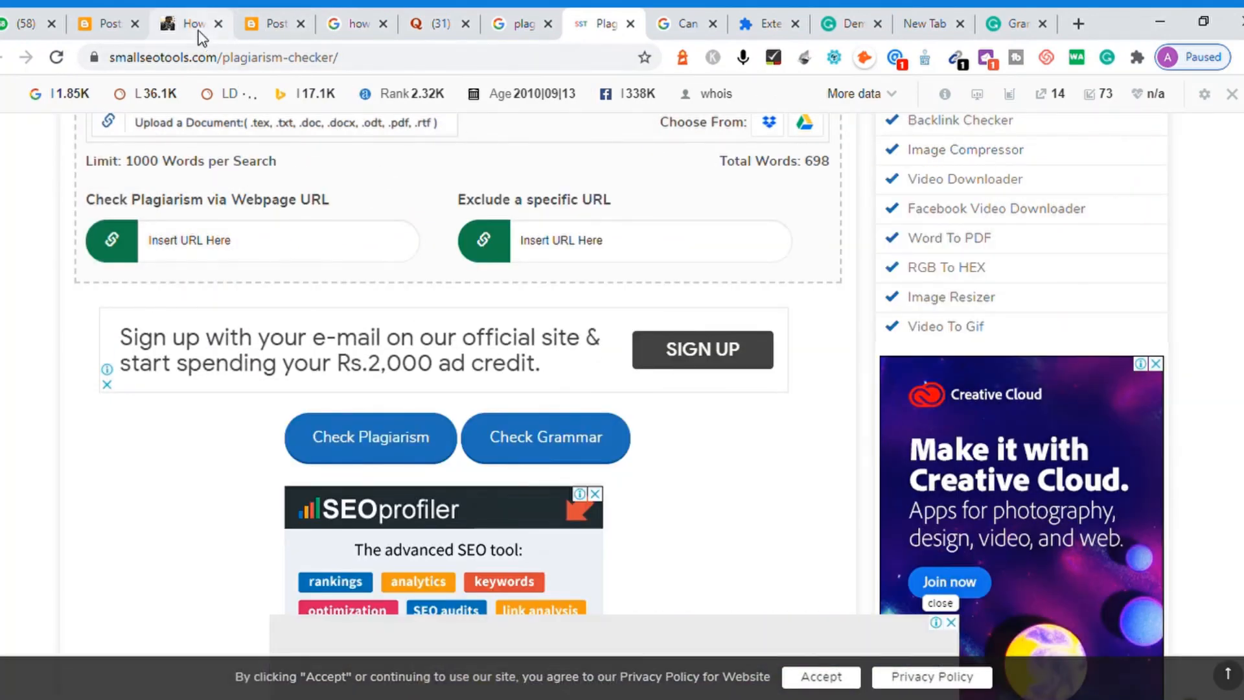
Return to the published post on the live blog and copy its web address
left_click(274, 27)
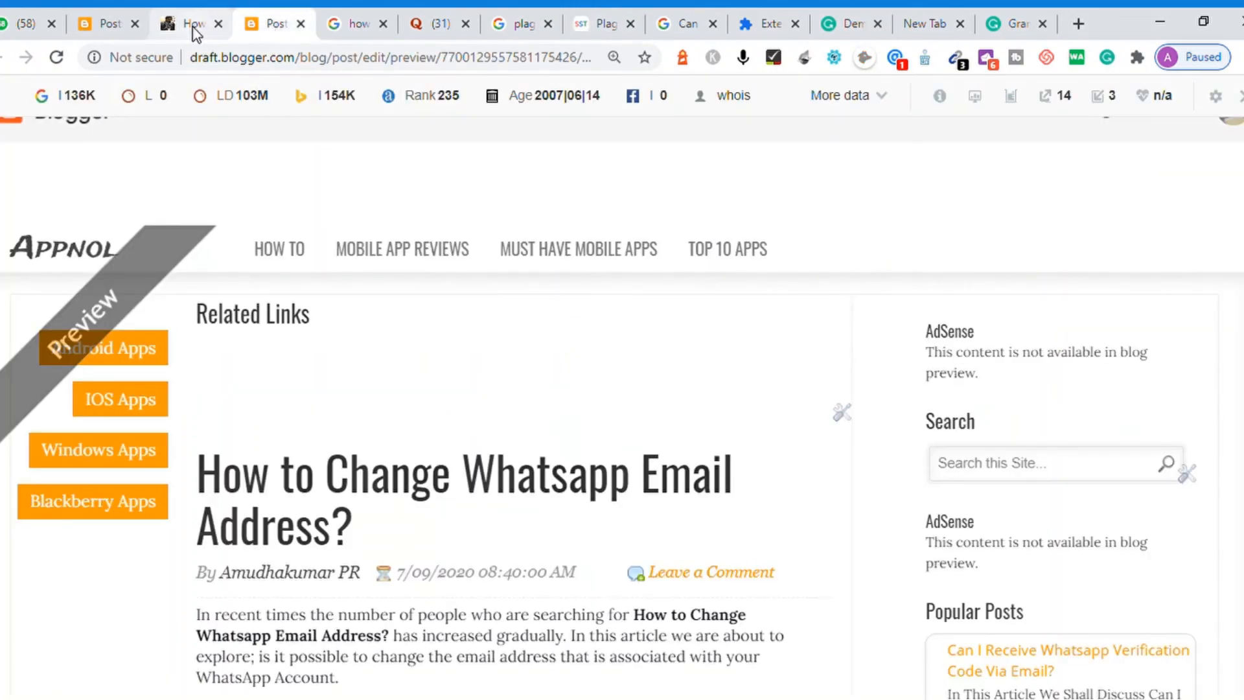
left_click(193, 26)
left_click(259, 58)
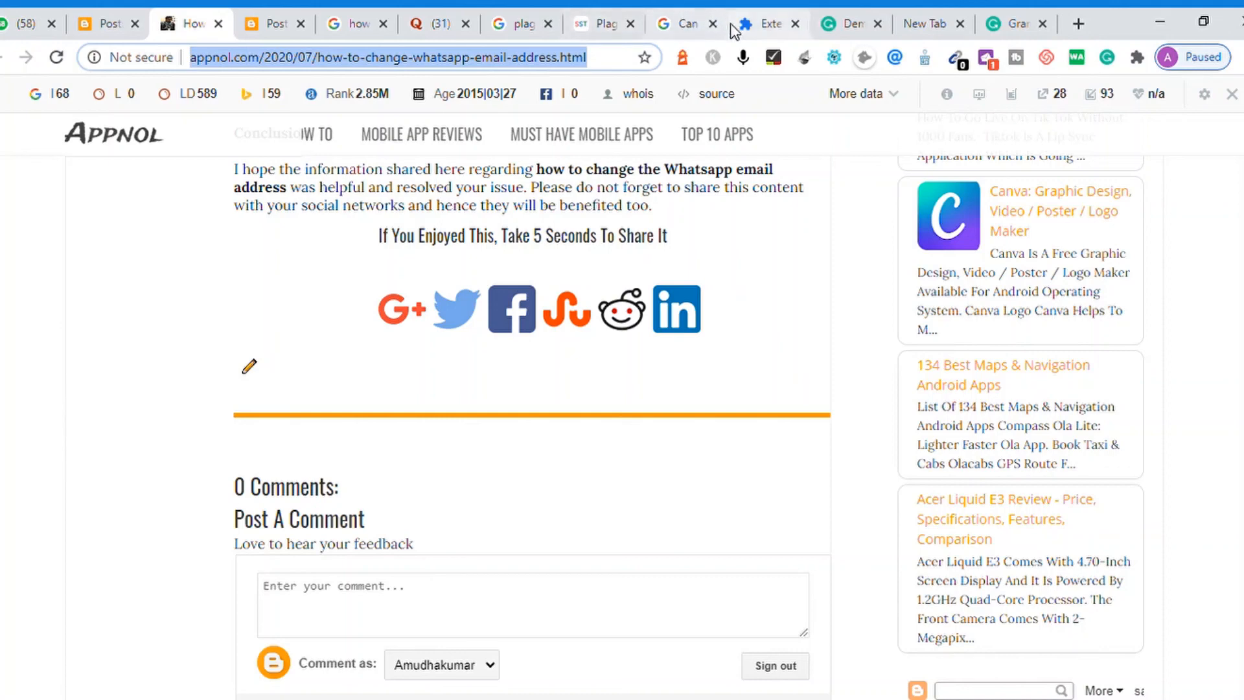
Try to run the plagiarism check with the published post's address as the webpage URL
left_click(602, 24)
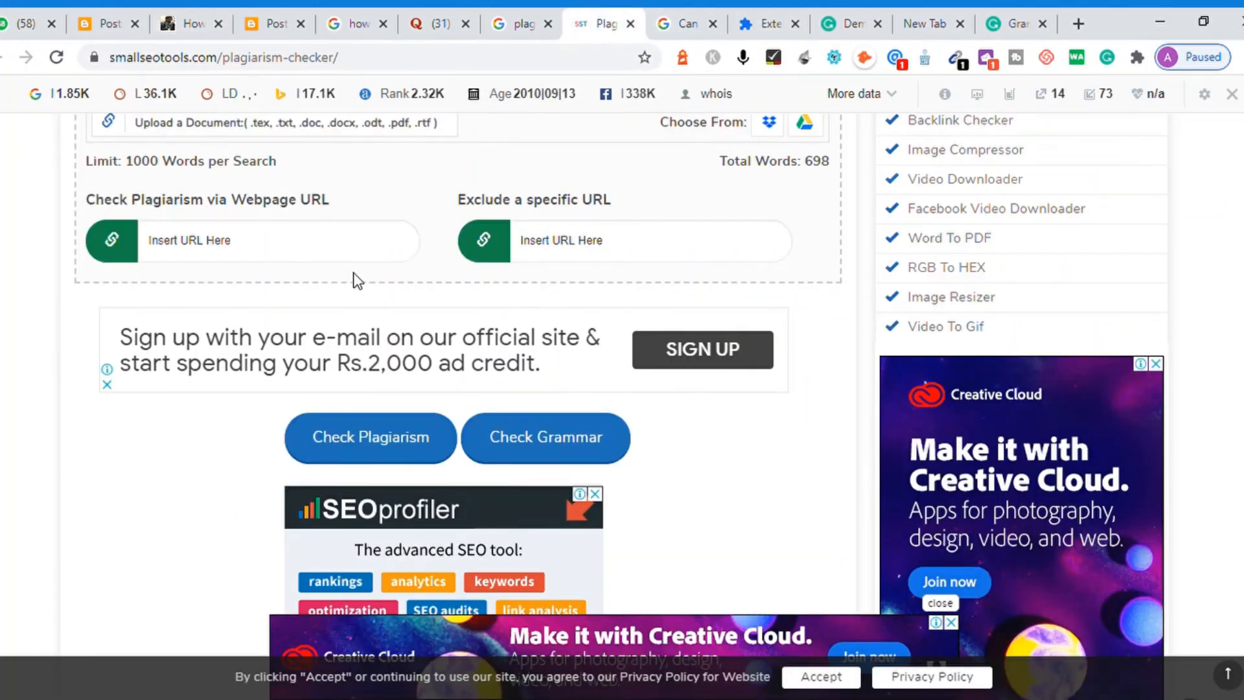
left_click(281, 256)
key("ctrl+v")
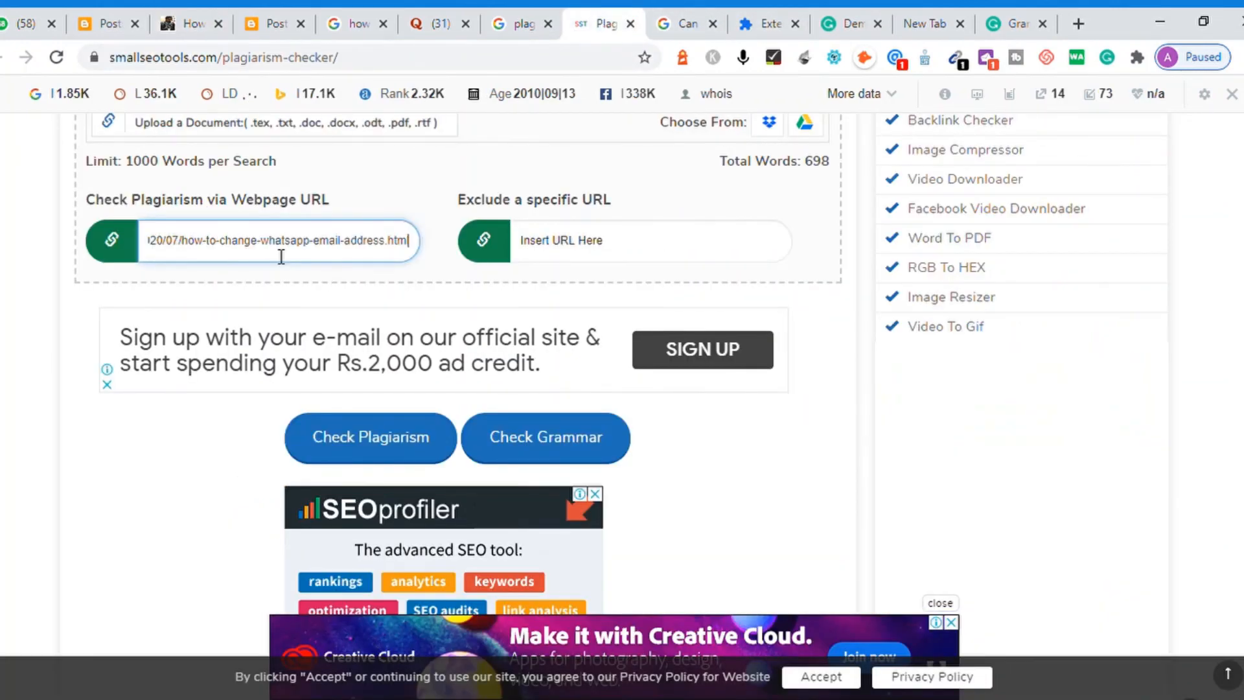
left_click(354, 443)
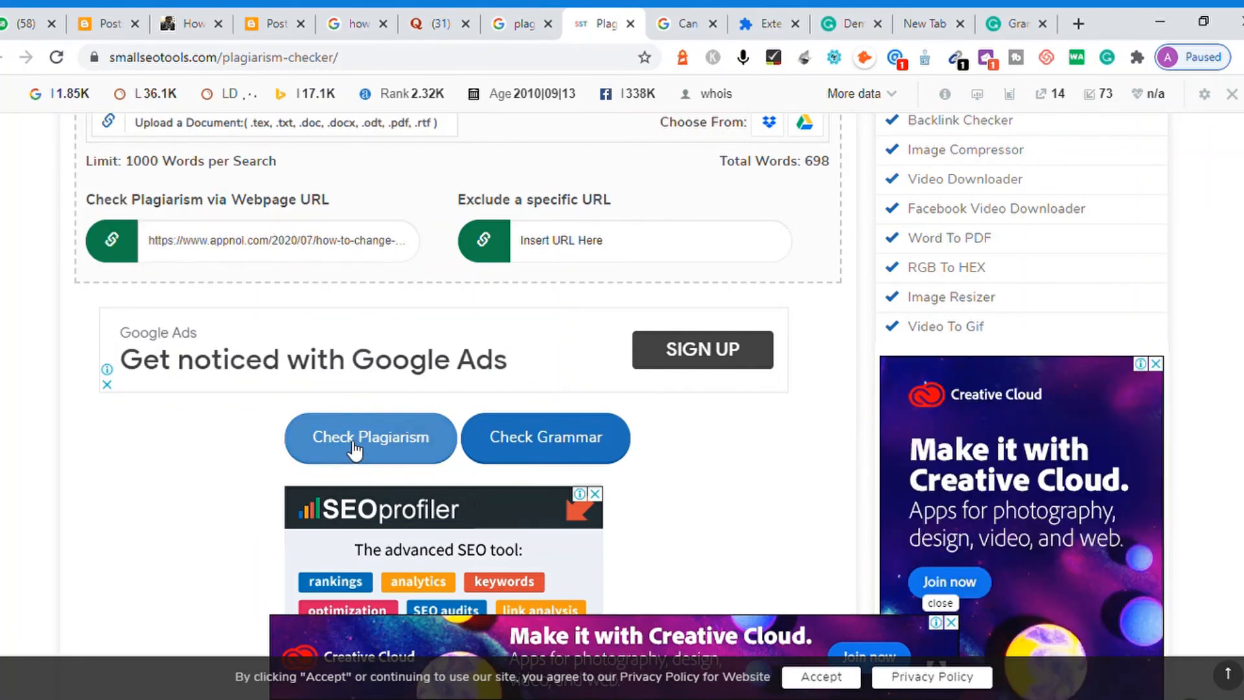
Reload the checker and run the plagiarism check with the post's address as both the webpage URL and the excluded URL
left_click(55, 60)
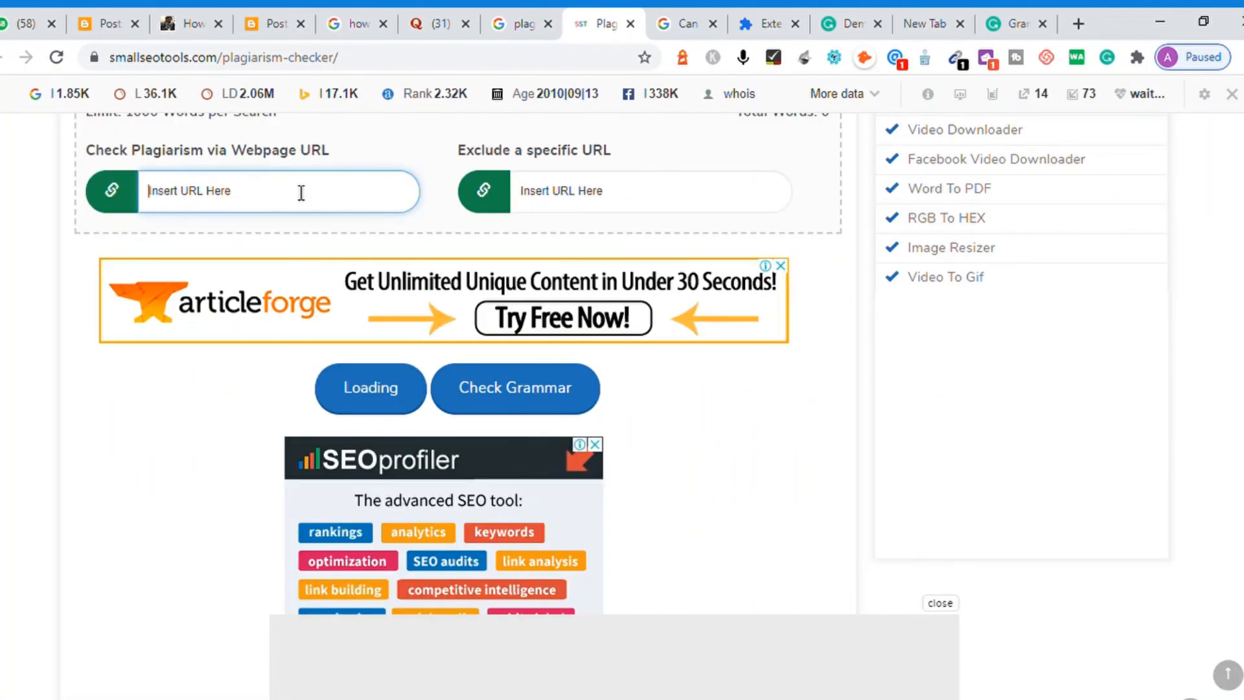
key("ctrl+v")
left_click(371, 377)
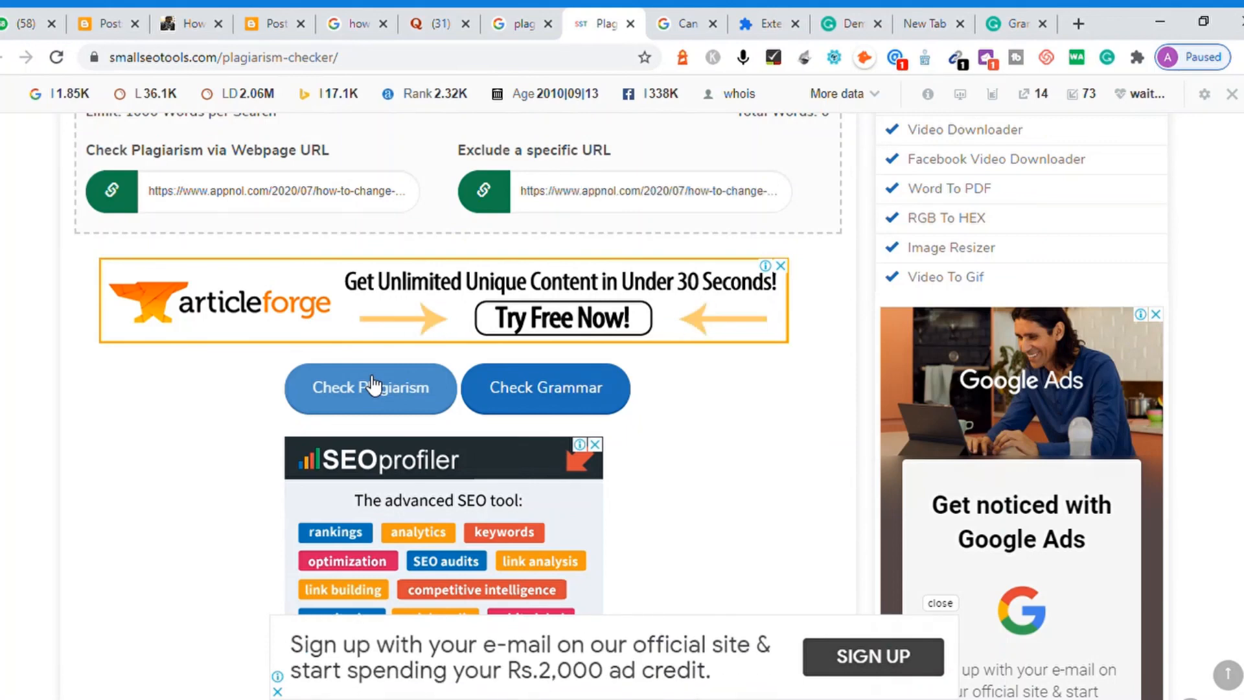
left_click(372, 387)
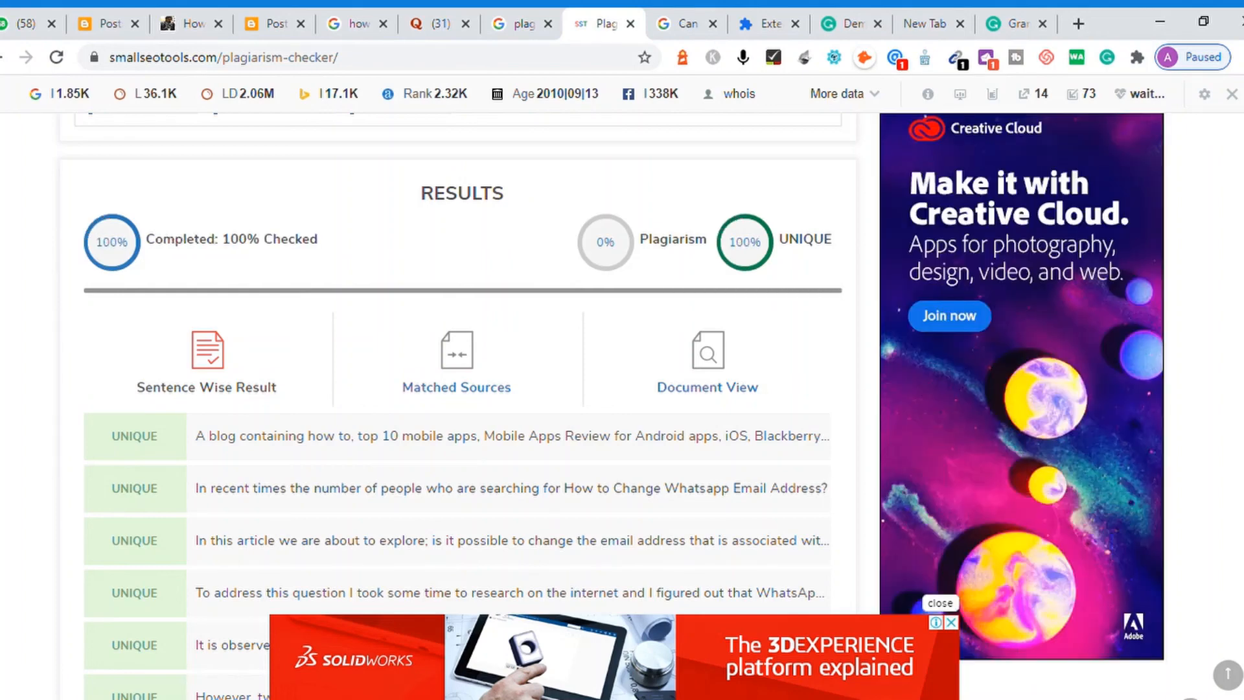
Examine the plagiarism and unique percentages in the check results
mouse_move(833, 247)
left_mouse_down()
mouse_move(744, 247)
mouse_move(835, 253)
left_mouse_up()
left_click(835, 253)
double_click(835, 253)
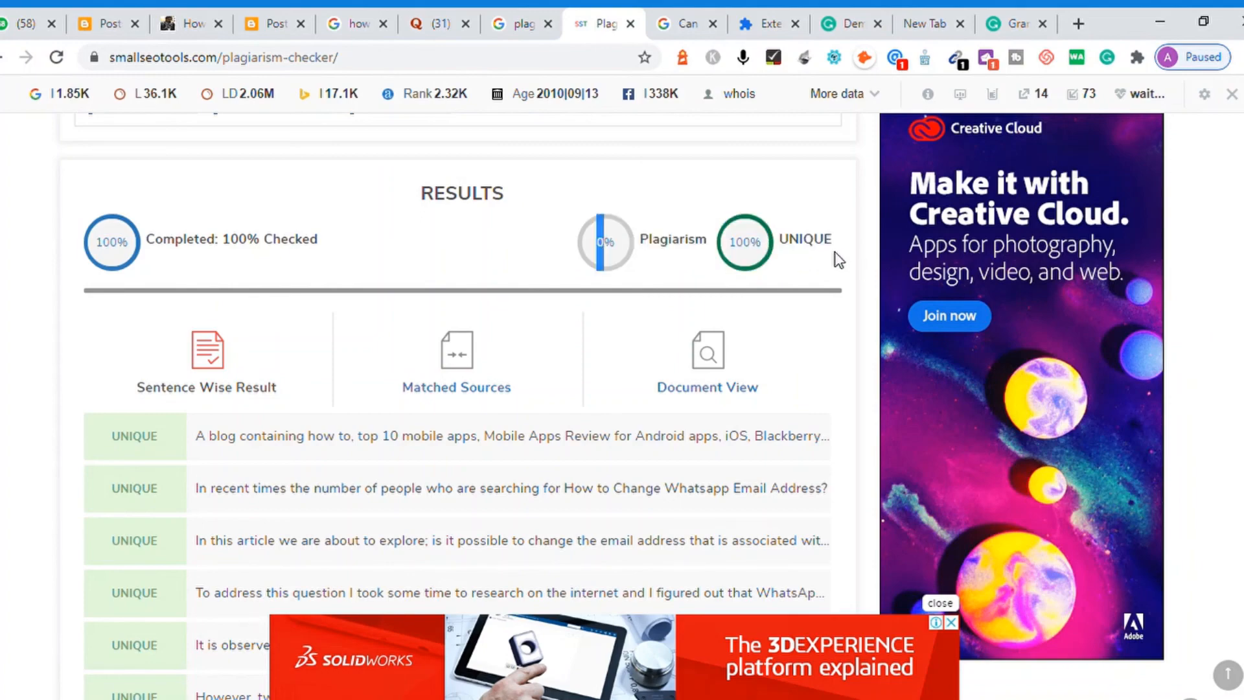
Check whether Google has indexed the published post by searching its full web address with the site: operator
left_click(173, 27)
left_click(468, 57)
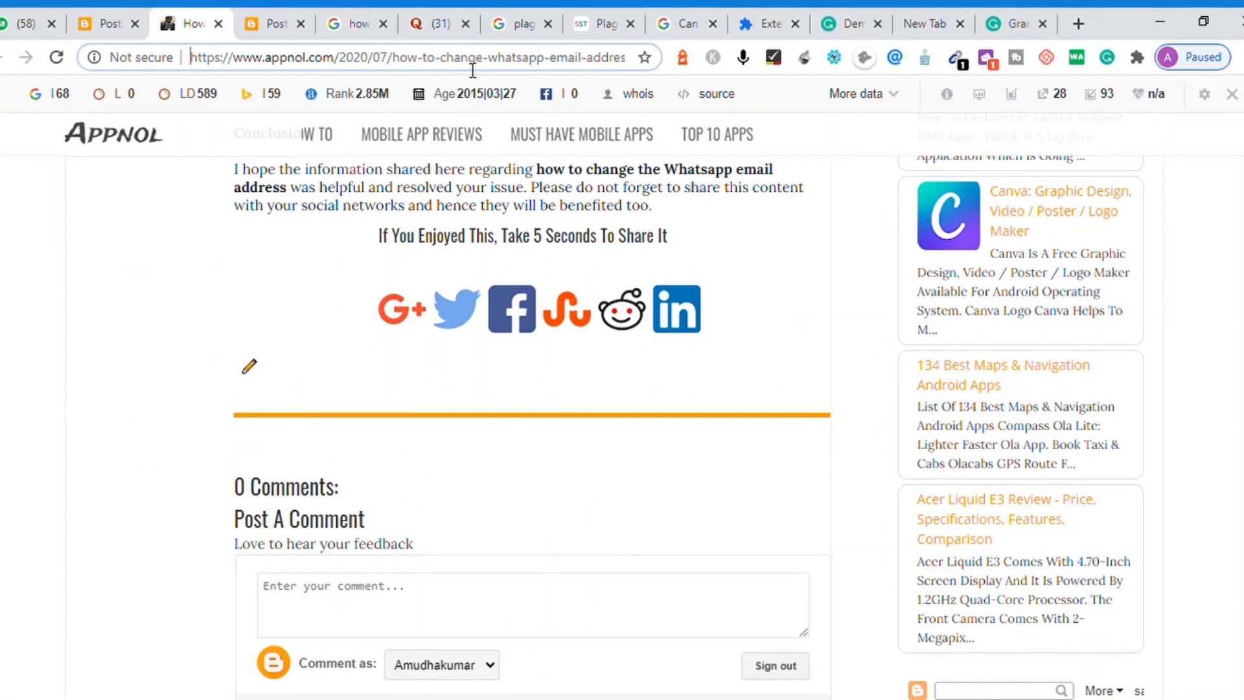
key("ctrl+a")
key("Home")
type("site:")
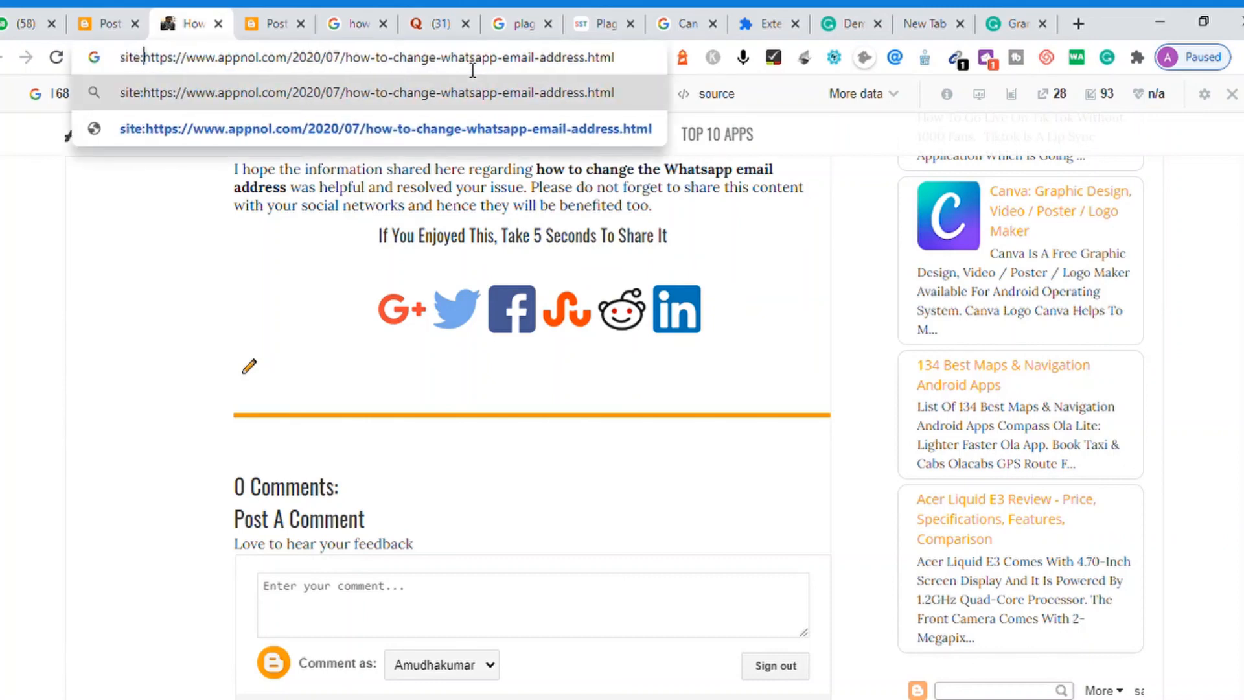
key("Return")
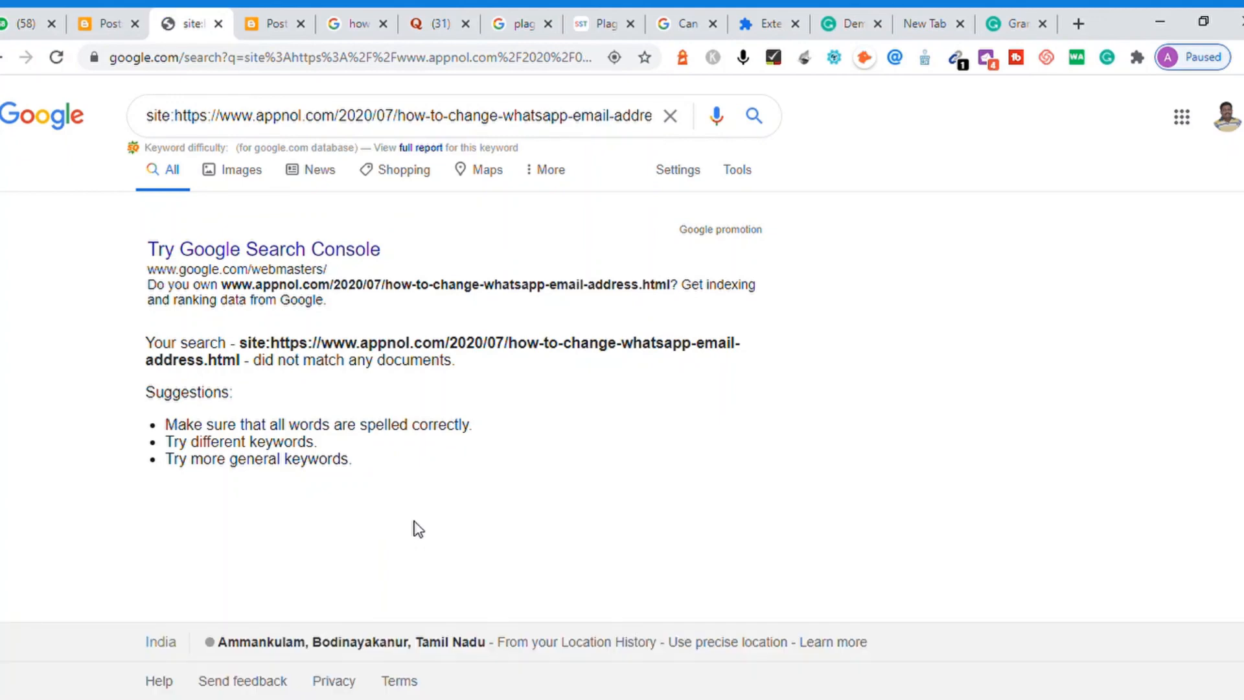
left_click_drag(416, 527, 128, 288)
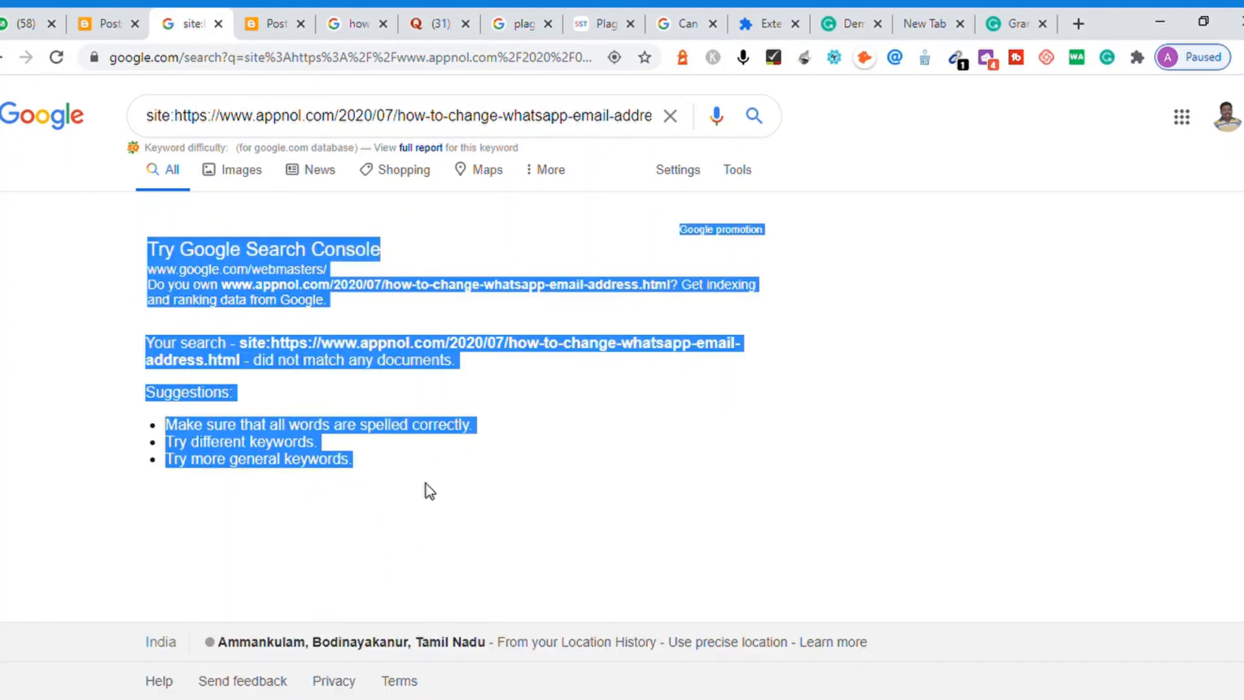
left_click(577, 500)
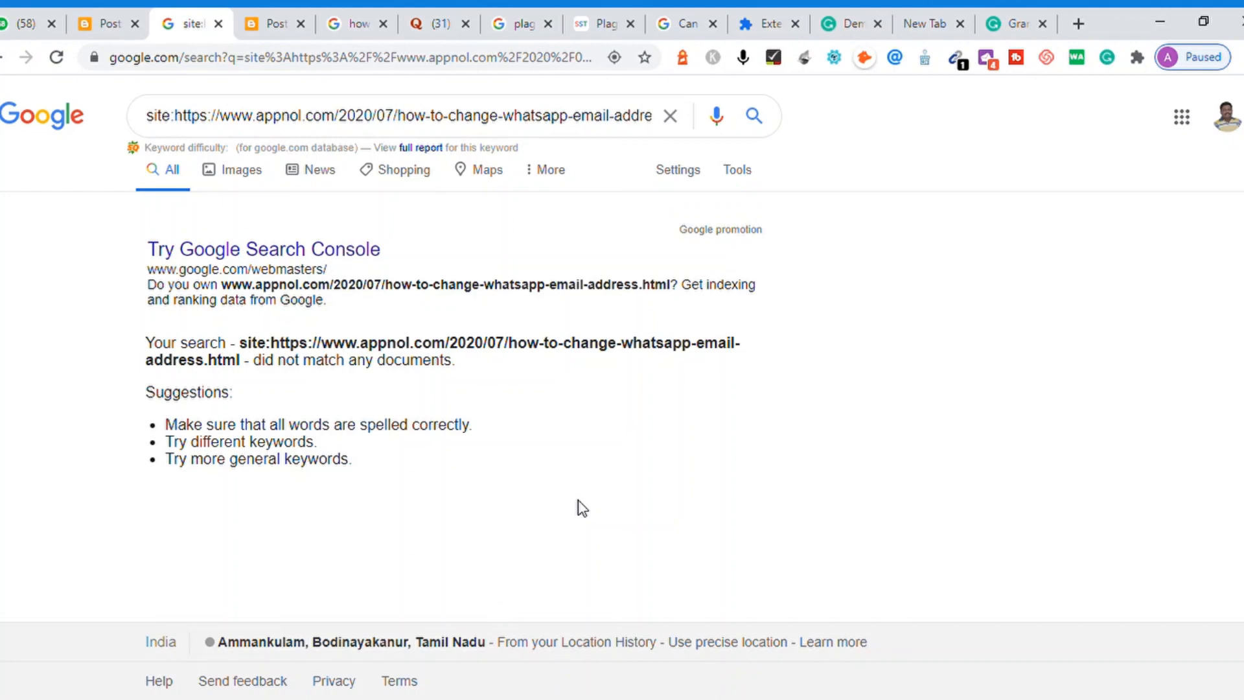
Return to the post in the Blogger editor and deselect its body text
left_click(107, 24)
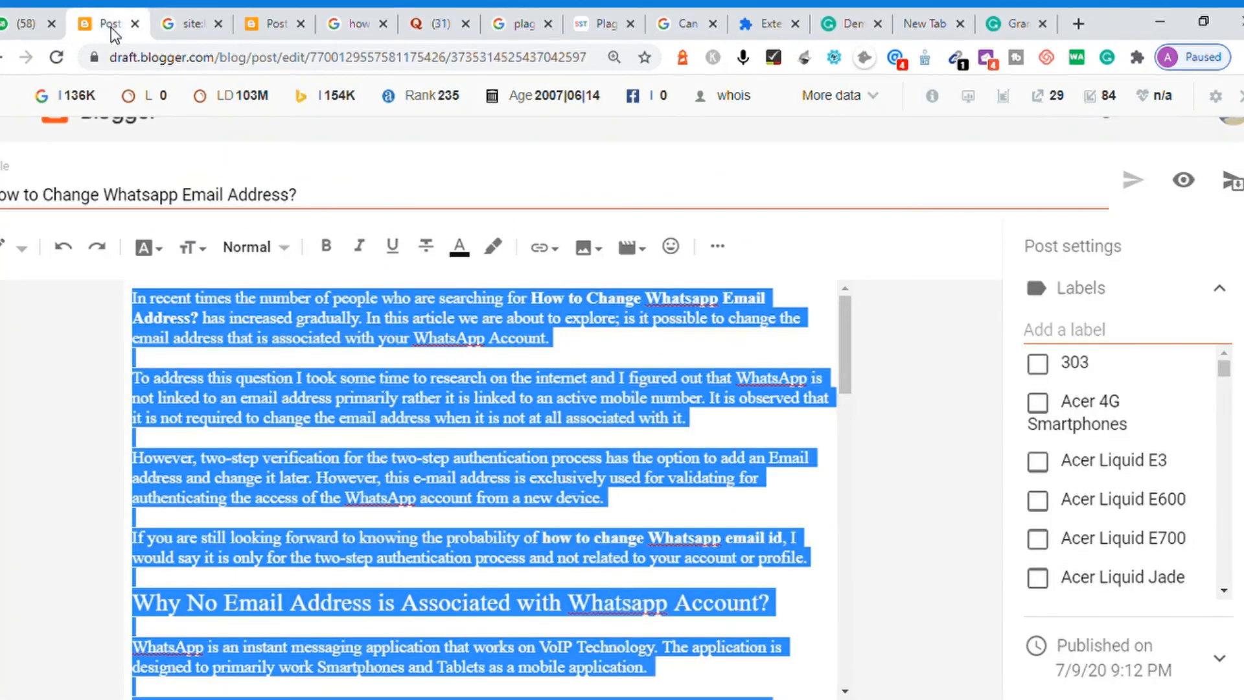
left_click(611, 497)
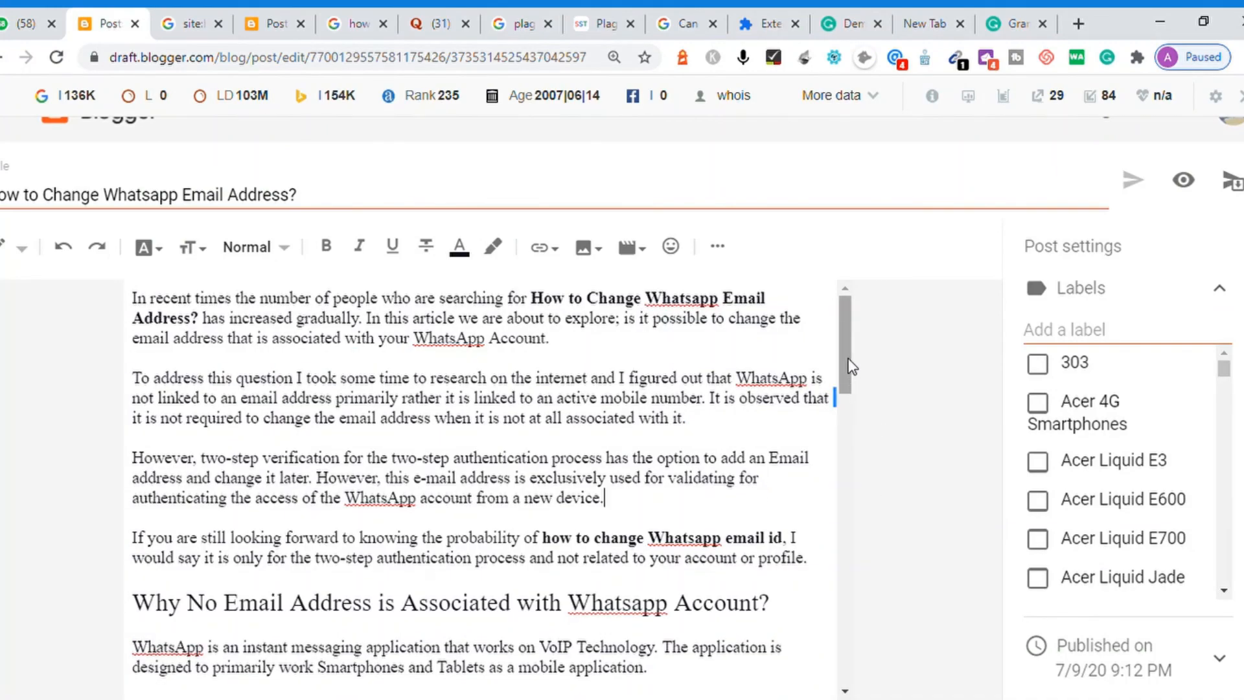
mouse_move(846, 361)
left_mouse_down()
mouse_move(839, 635)
mouse_move(827, 347)
left_mouse_up()
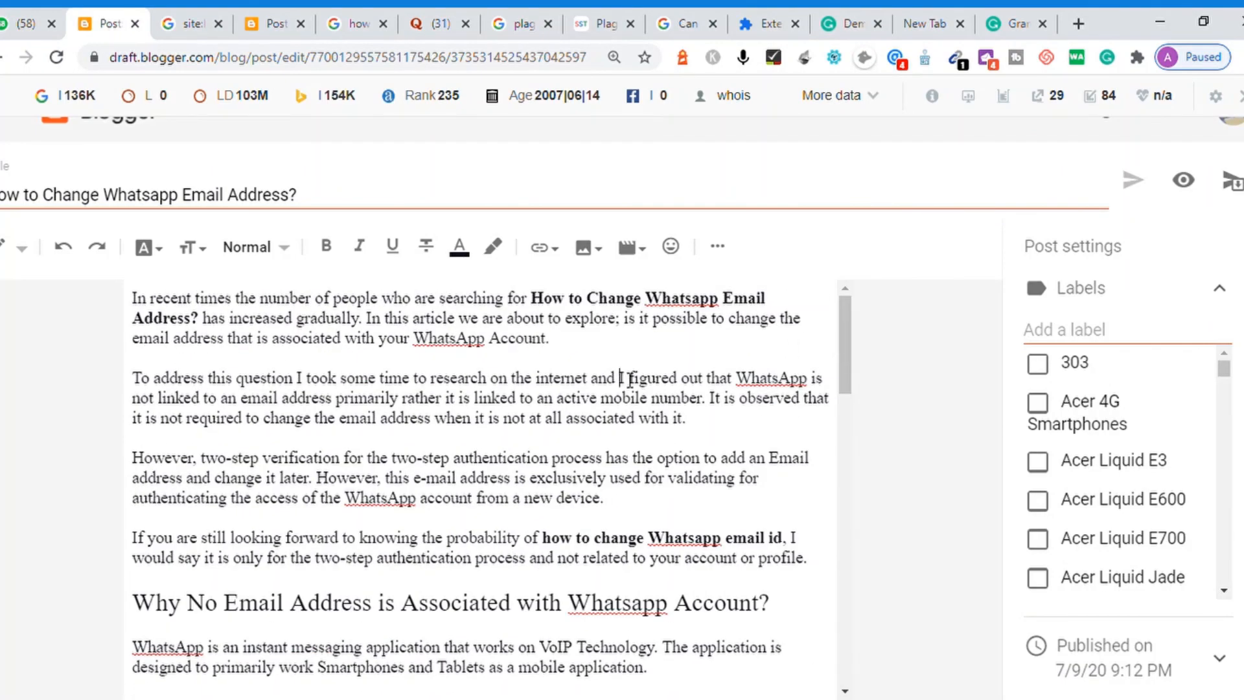